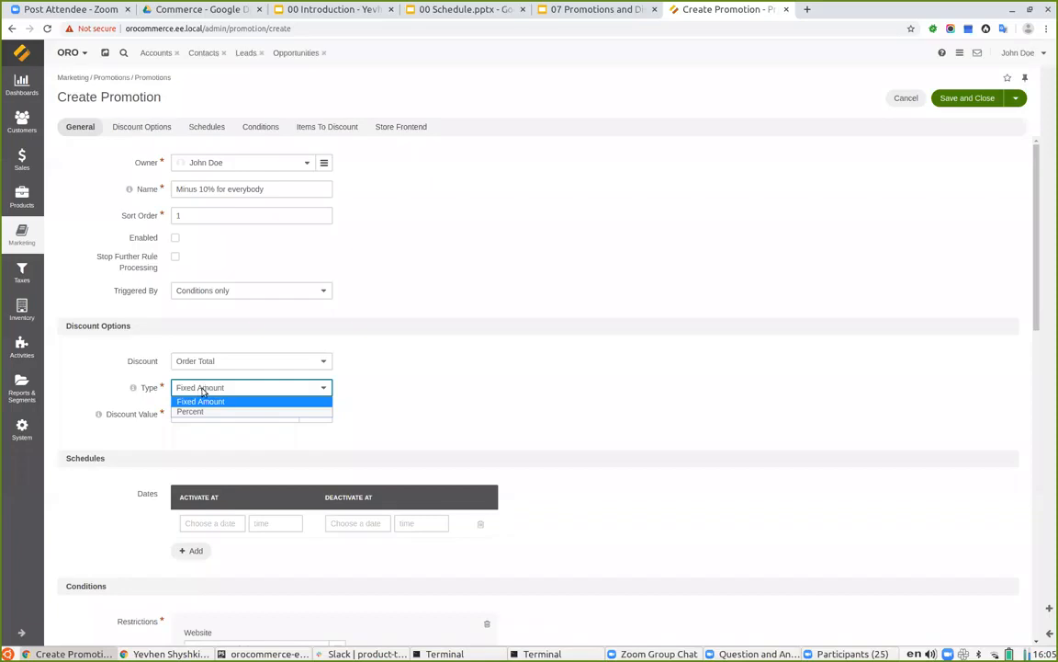
# Set the promotion's discount type to Percent with a discount value of 10.
pyautogui.click(204, 402)
pyautogui.click(212, 386)
pyautogui.click(203, 411)
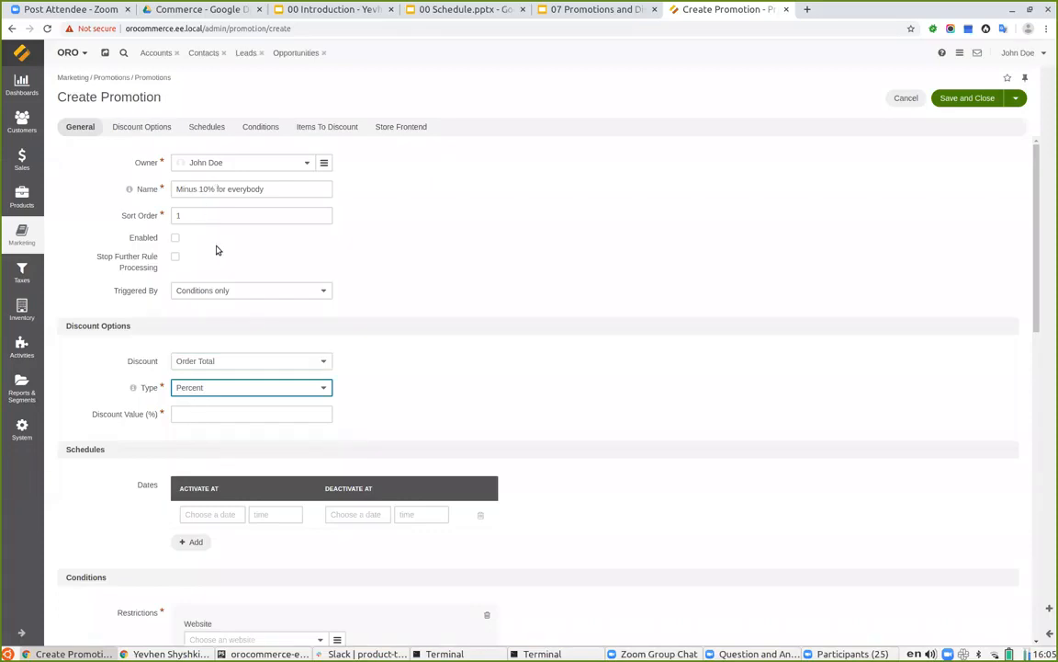
pyautogui.click(216, 410)
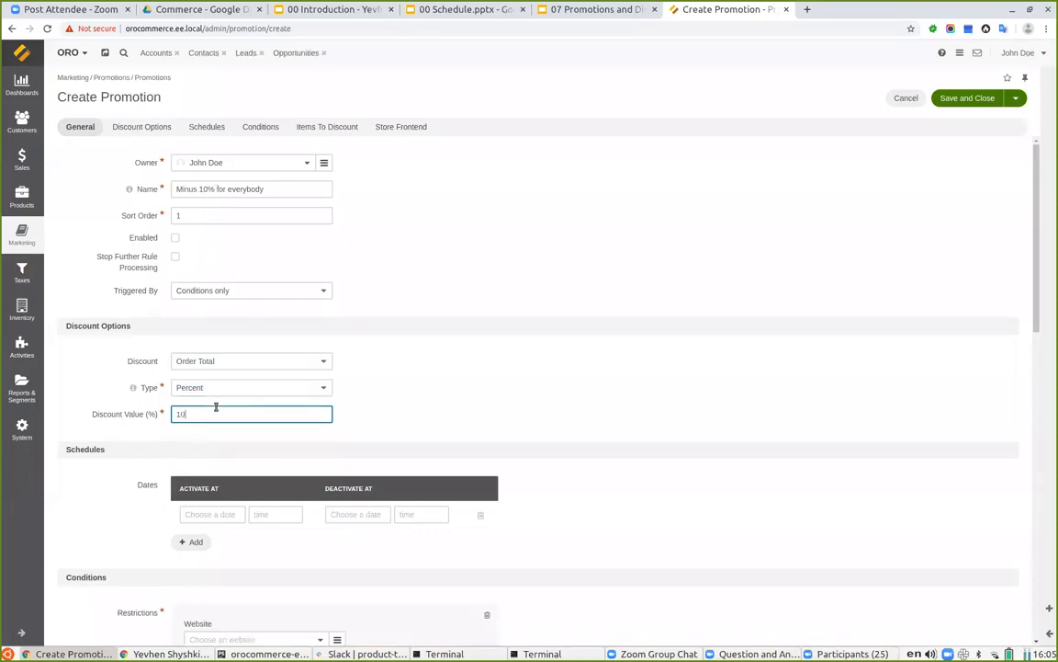
pyautogui.click(526, 340)
# Add an advanced filter for the items to discount with a field condition of product Id greater than 0.
pyautogui.scroll(-3, 526, 340)
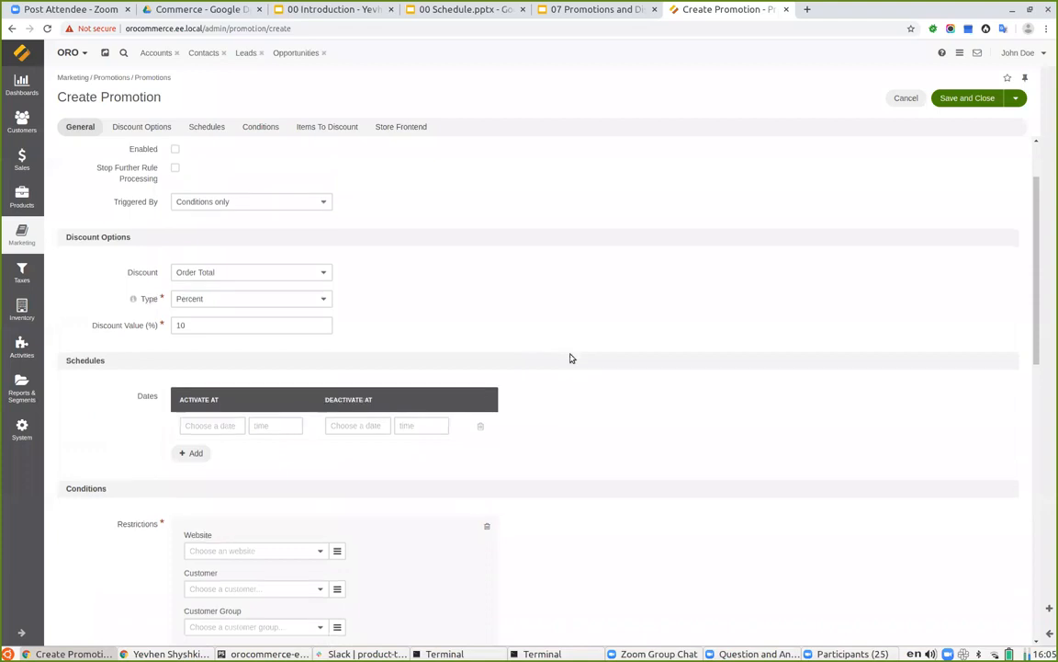
pyautogui.scroll(-5, 571, 356)
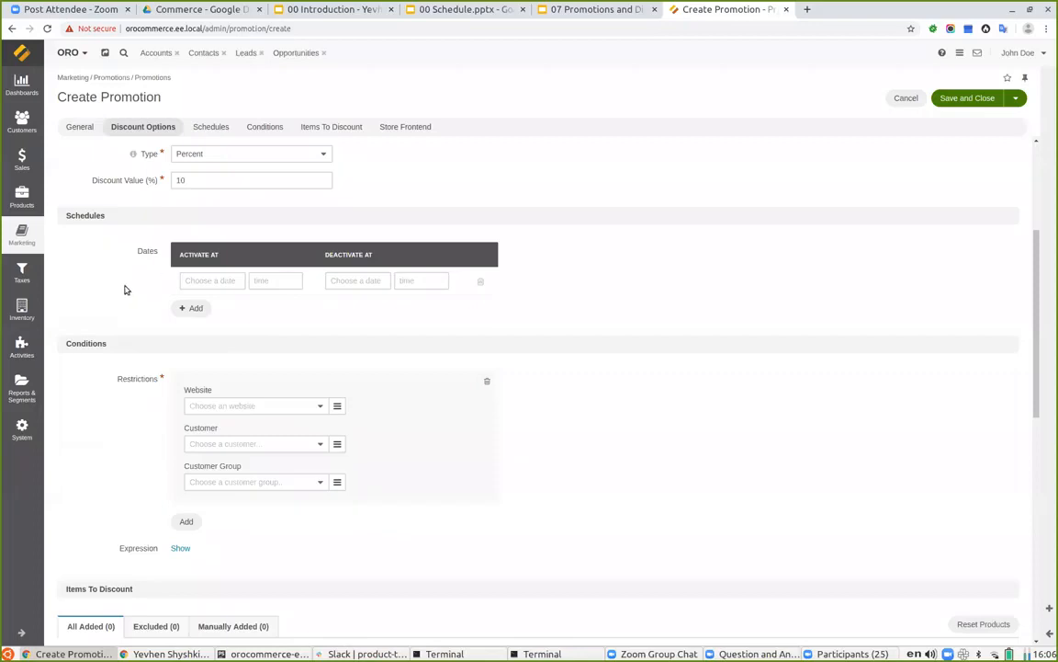
pyautogui.scroll(-1, 130, 331)
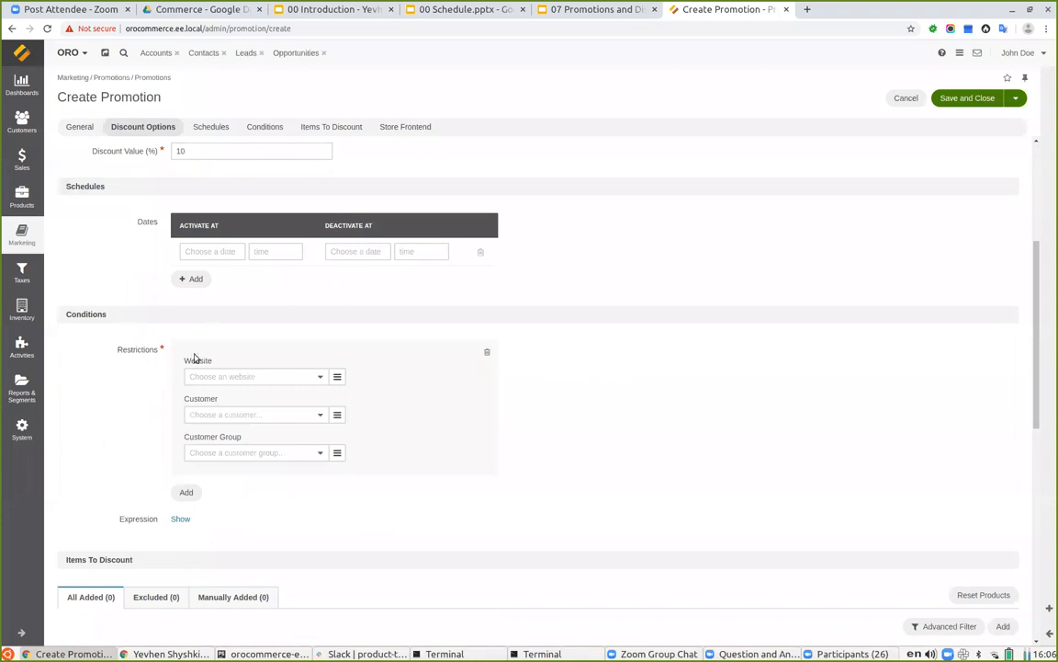
pyautogui.scroll(-3, 179, 322)
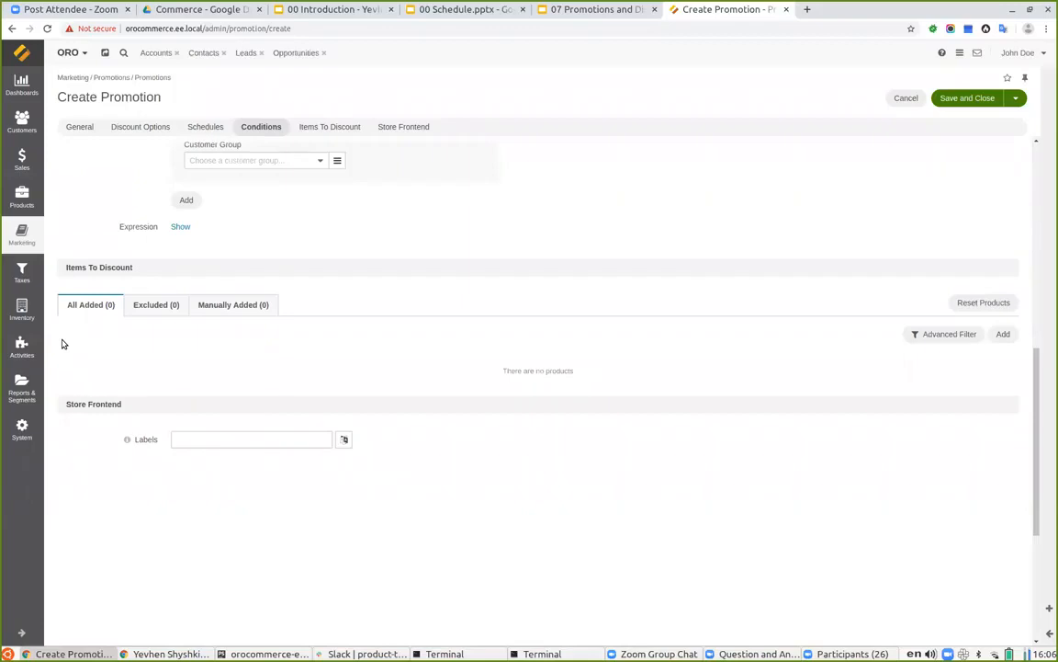
pyautogui.click(917, 337)
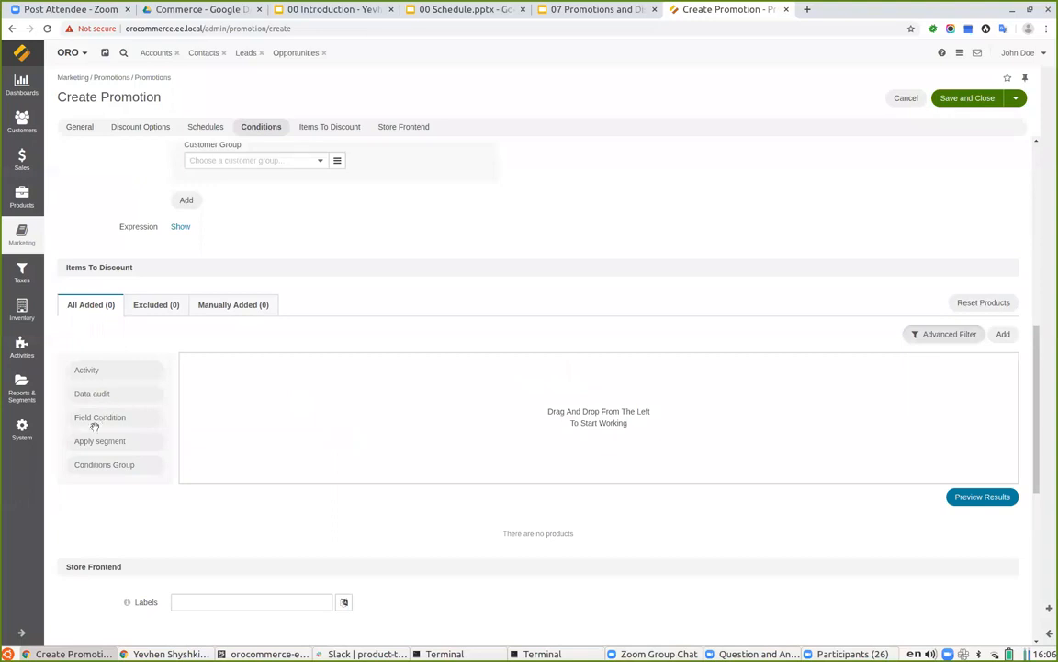
pyautogui.moveTo(81, 417); pyautogui.dragTo(227, 385)
pyautogui.click(218, 370)
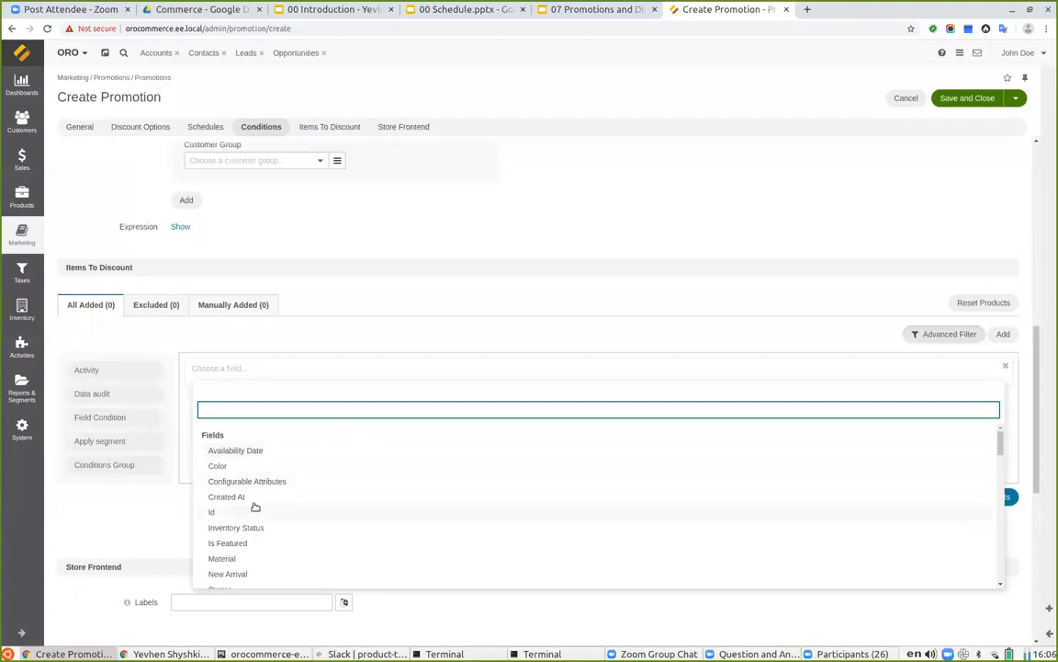
pyautogui.click(252, 511)
pyautogui.click(243, 393)
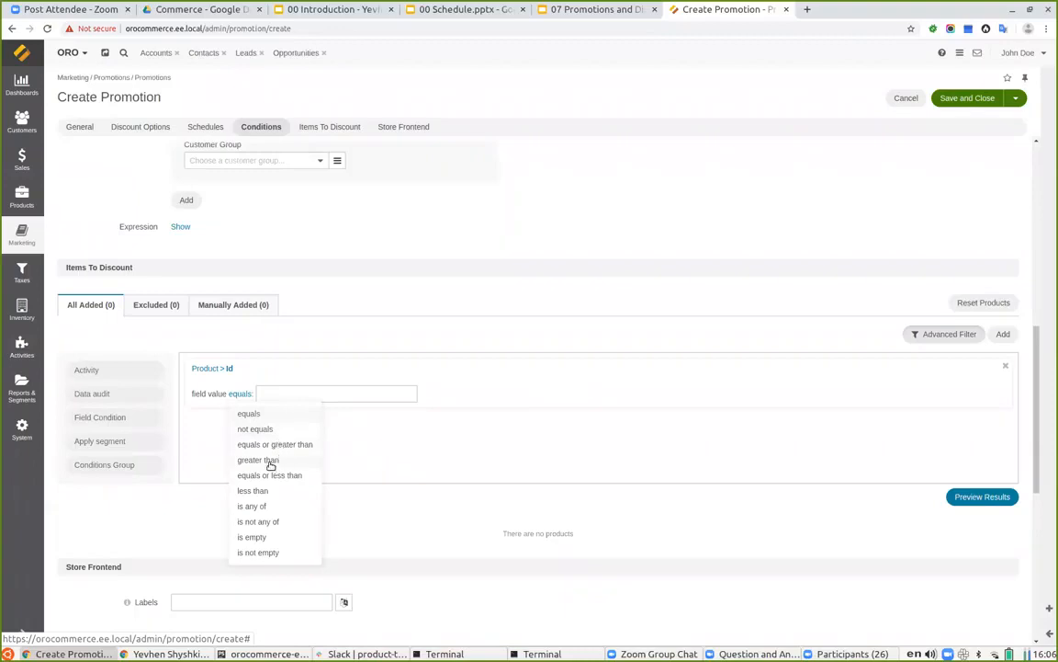
pyautogui.click(259, 459)
pyautogui.click(285, 393)
pyautogui.write('0')
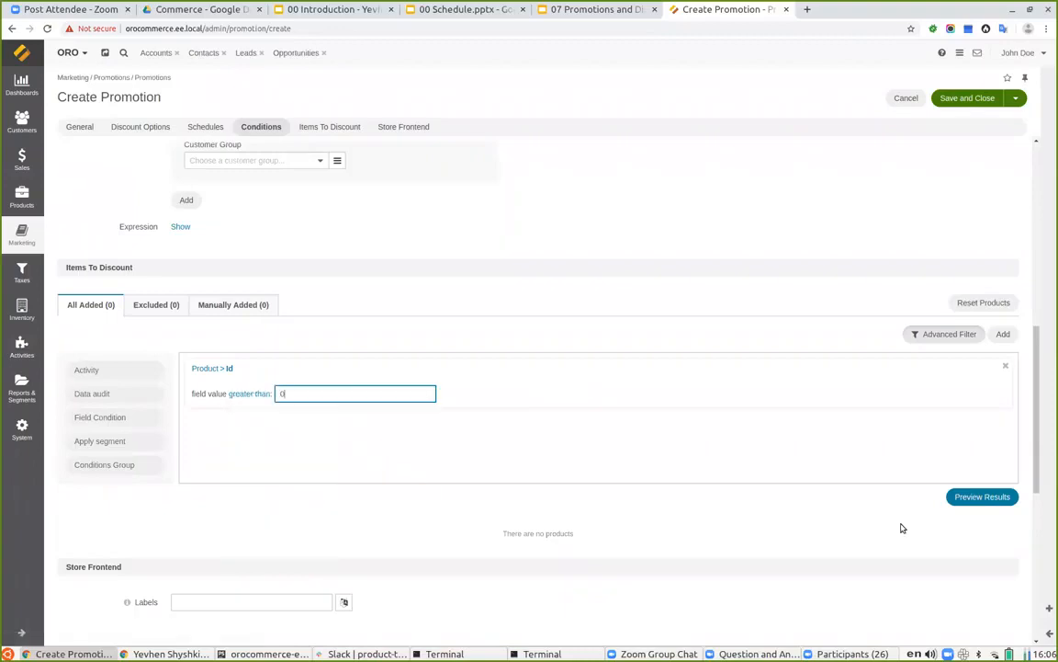
# Preview the products matched by the filter, then save and close the promotion.
pyautogui.click(960, 496)
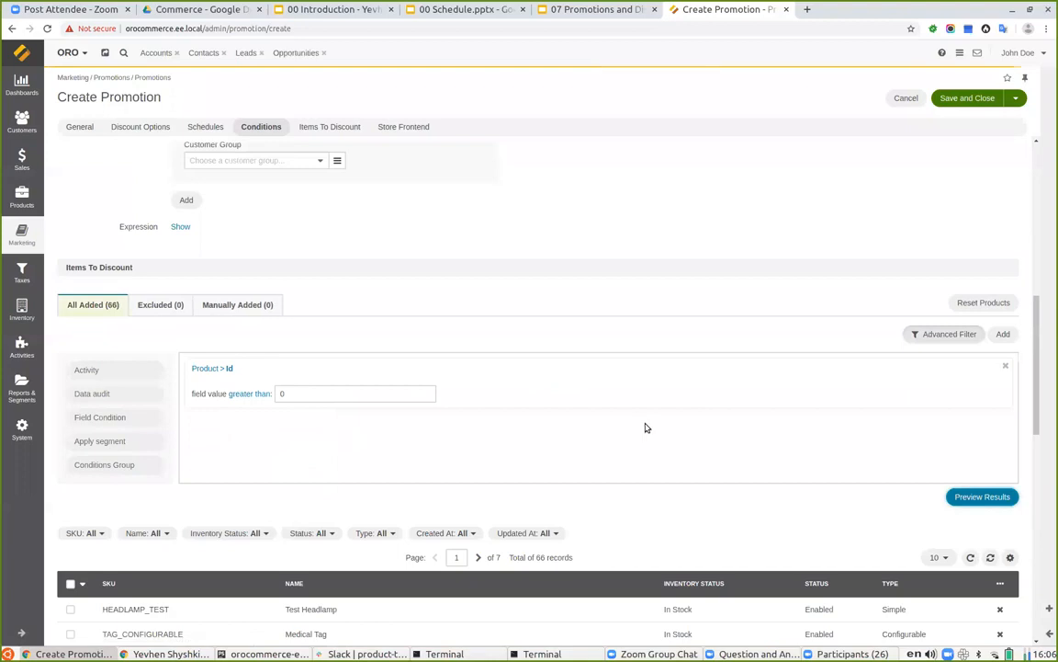
pyautogui.scroll(-1, 533, 505)
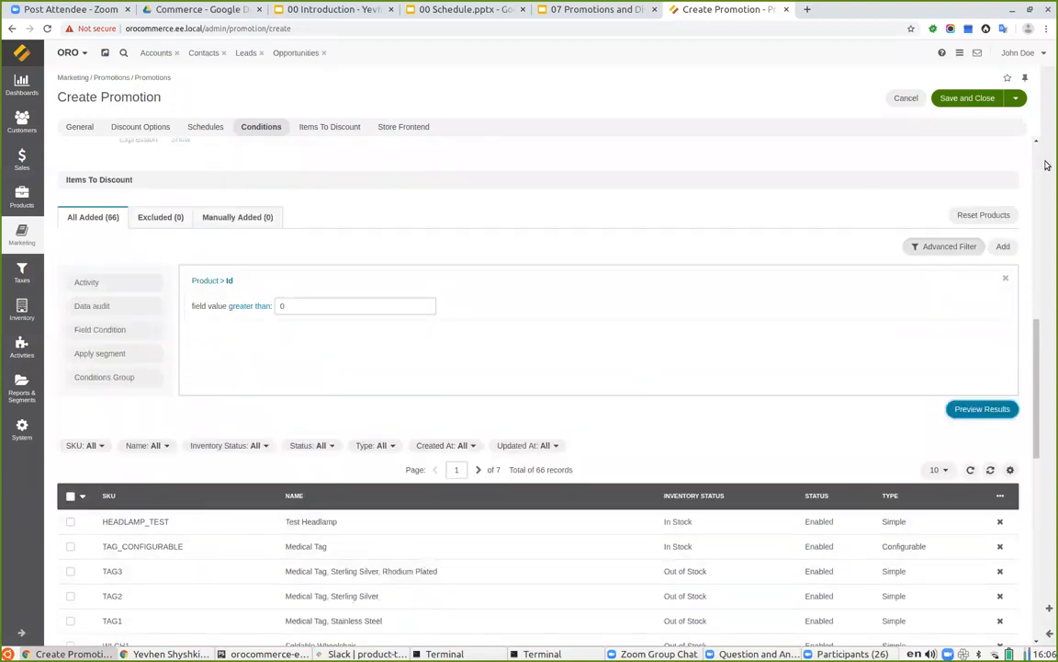
pyautogui.click(954, 101)
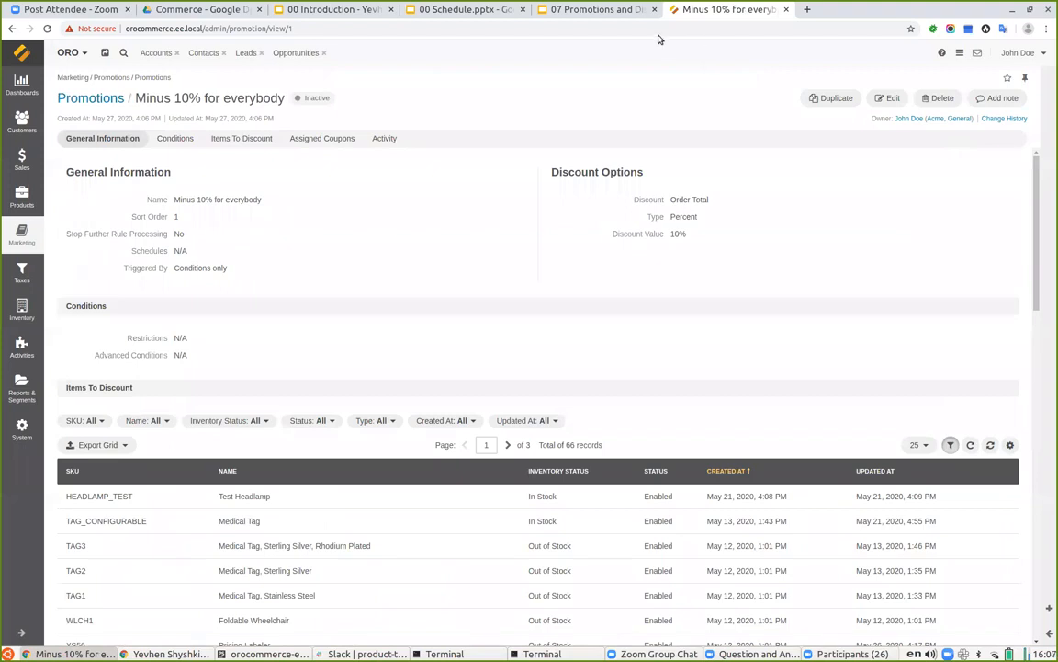
pyautogui.moveTo(206, 28); pyautogui.dragTo(66, 13)
pyautogui.hotkey('ctrl', 'c')
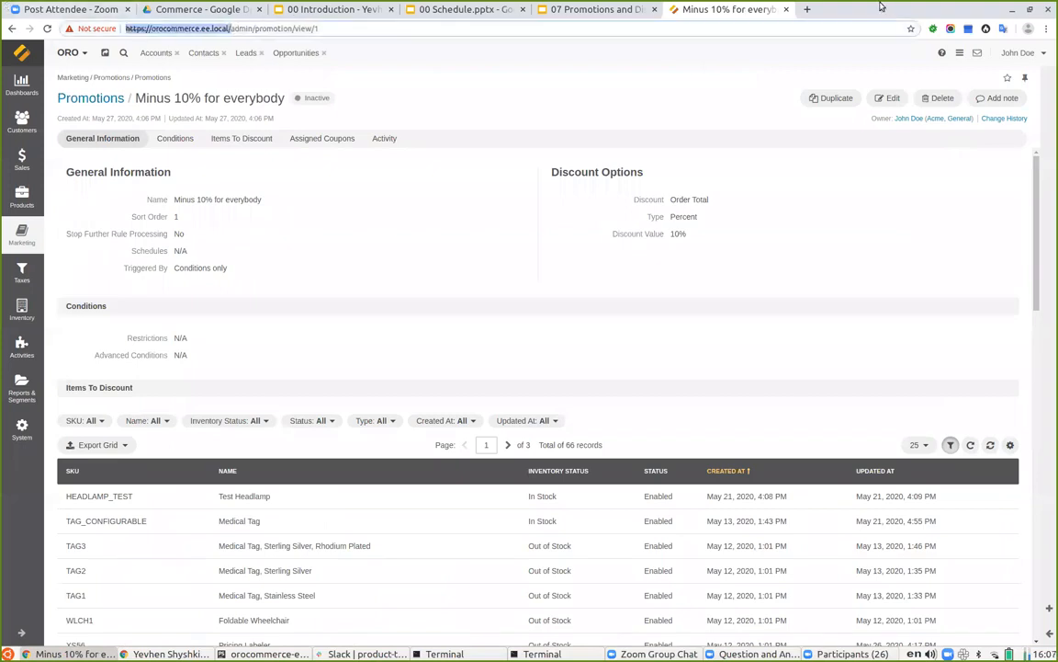
pyautogui.click(808, 11)
pyautogui.hotkey('ctrl', 'v')
pyautogui.write('\\')
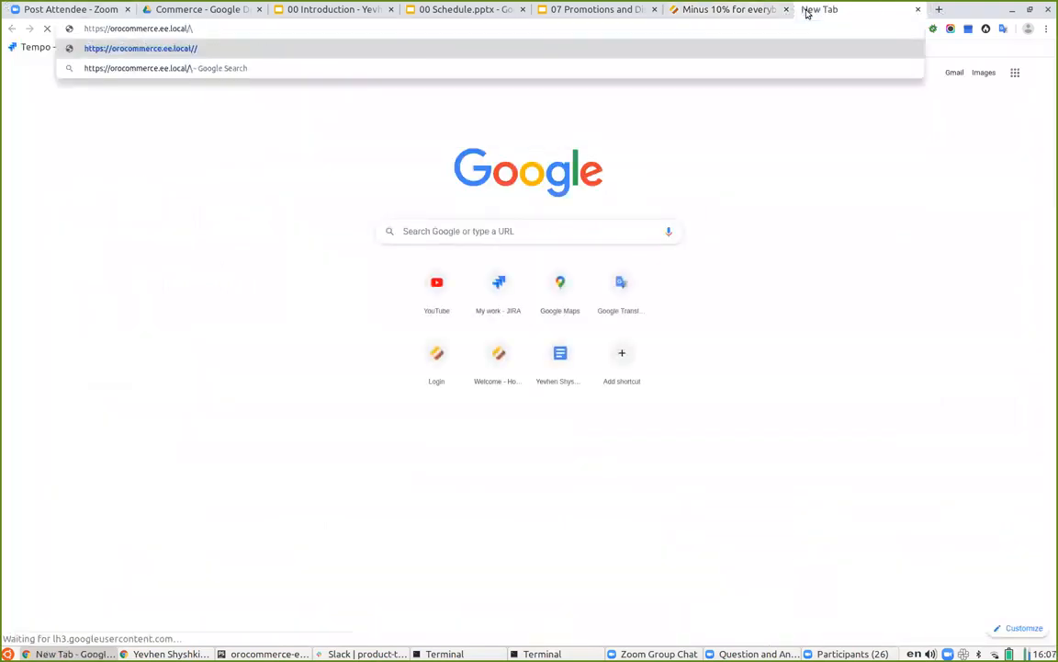
pyautogui.press('BackSpace')
pyautogui.press('Return')
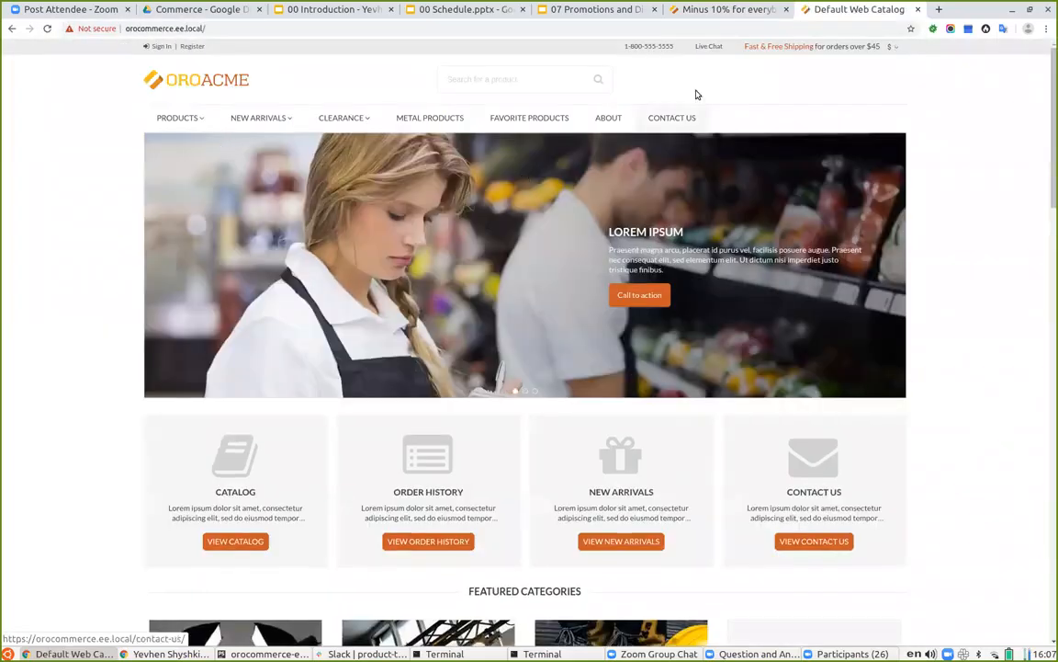
# Open the Customer Users list in the admin and copy the e-mail address of the first Company A user.
pyautogui.click(703, 10)
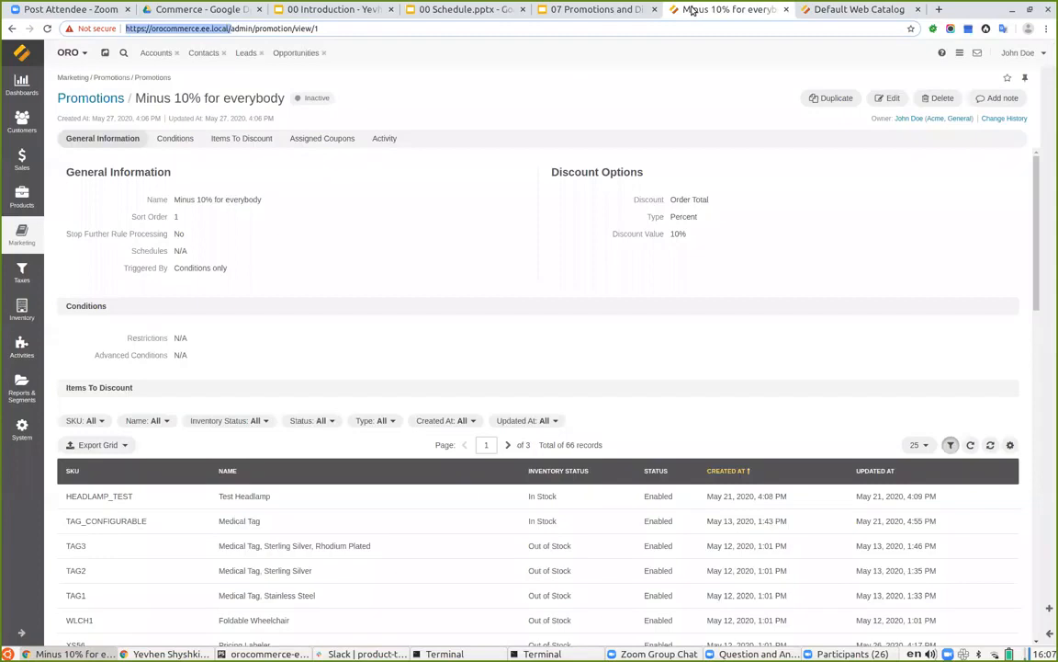
pyautogui.click(20, 122)
pyautogui.click(104, 194)
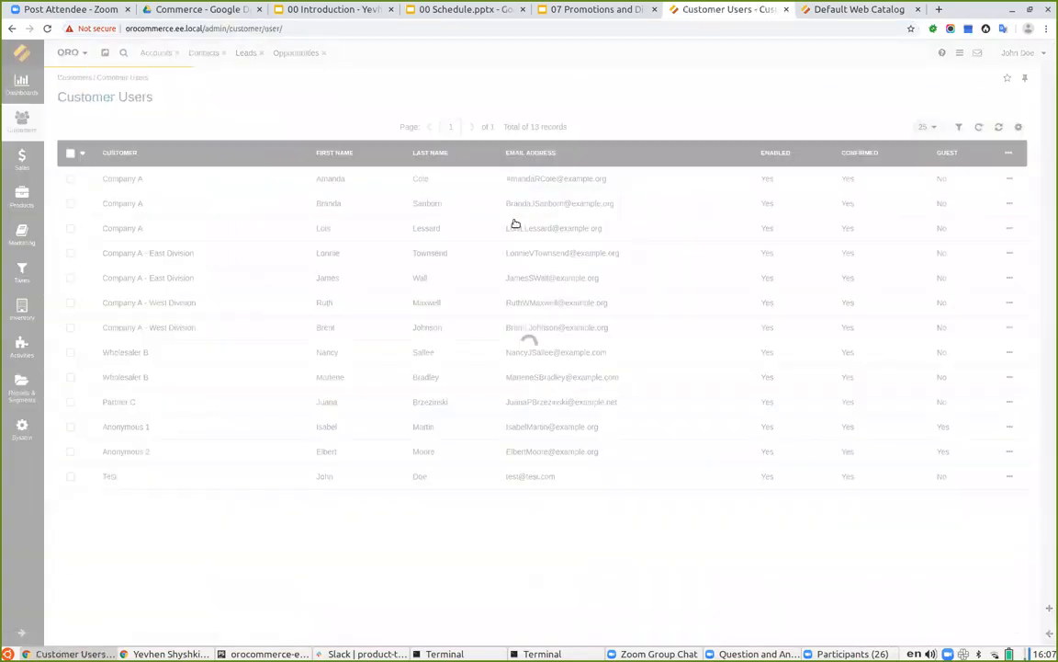
pyautogui.moveTo(506, 200); pyautogui.dragTo(638, 204)
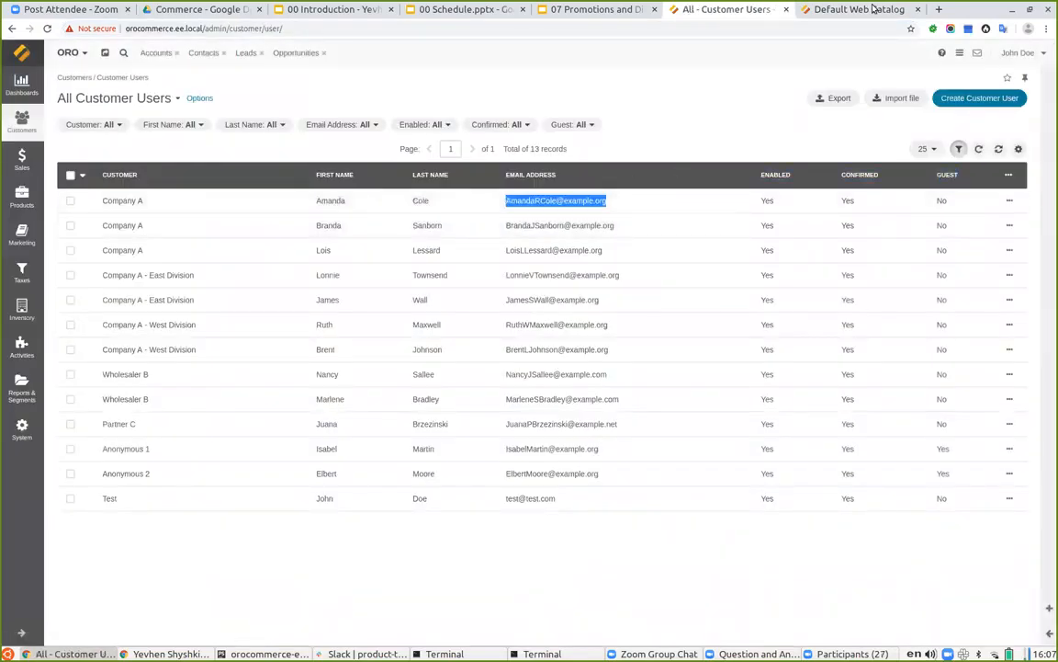
# Sign in to the storefront with the customer user's copied e-mail address and the account password.
pyautogui.click(841, 9)
pyautogui.click(147, 45)
pyautogui.hotkey('ctrl', 'v')
pyautogui.click(432, 246)
pyautogui.hotkey('ctrl', 'v')
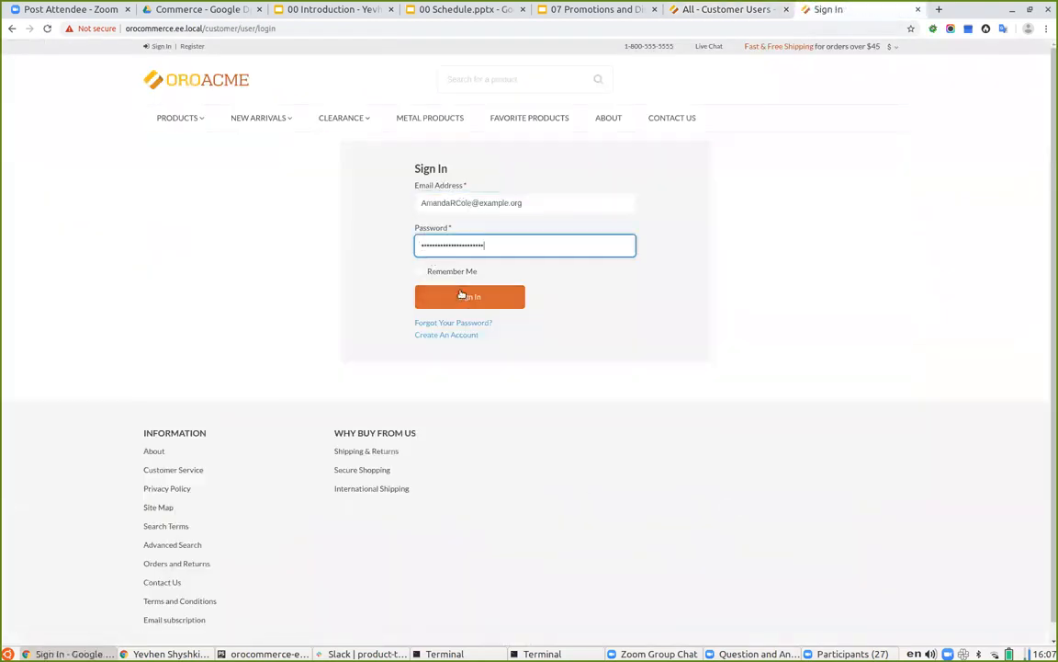
pyautogui.click(464, 296)
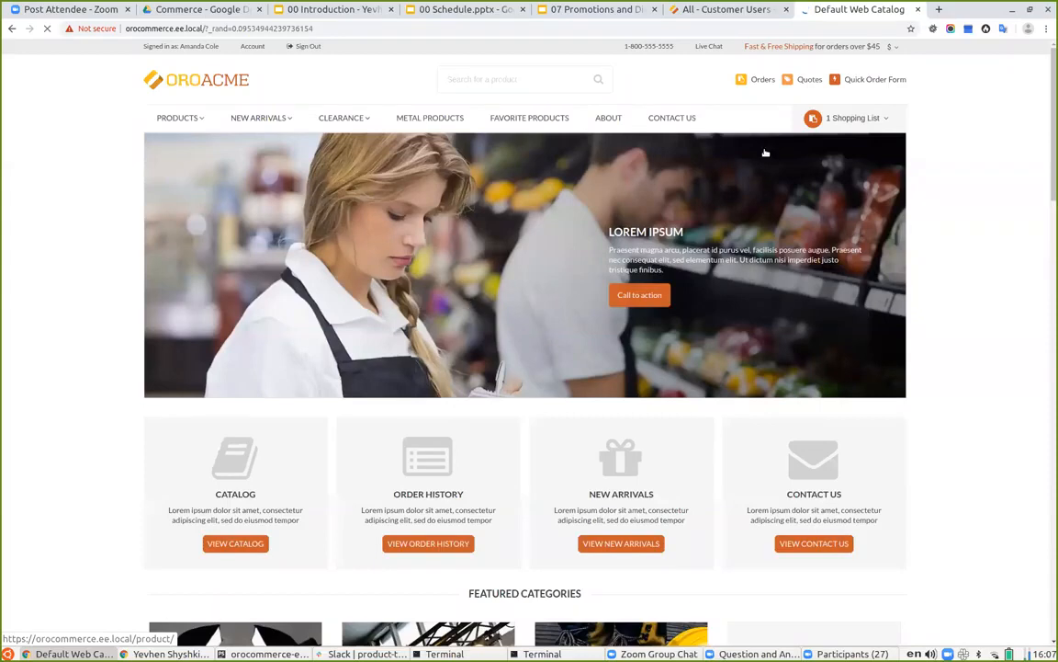
# Open the details of Shopping List 1 and review its items and order total.
pyautogui.click(879, 120)
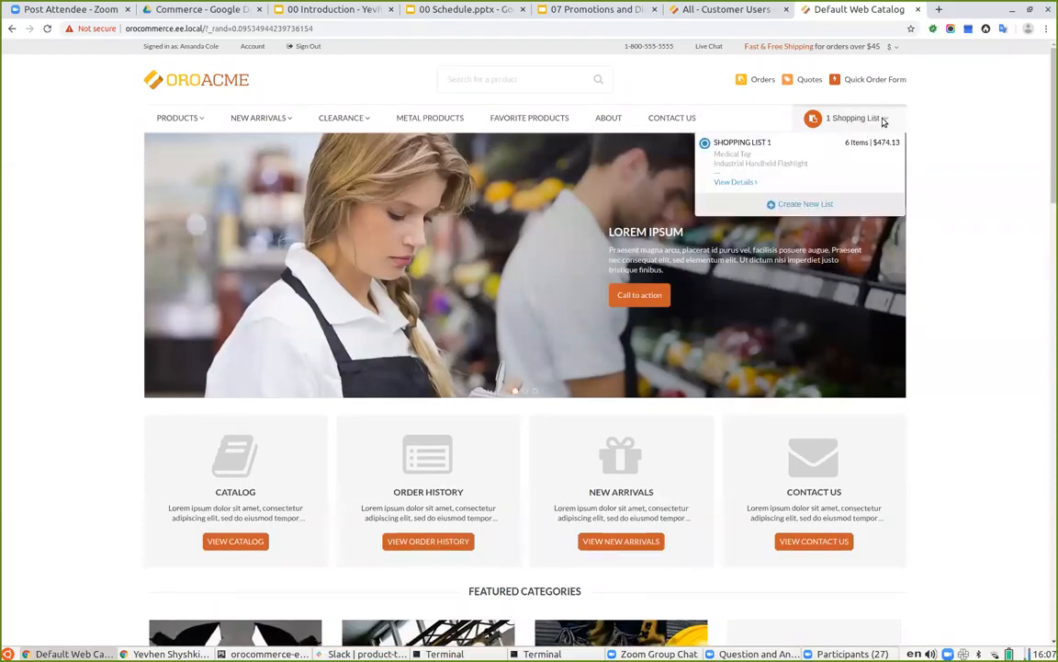
pyautogui.click(732, 181)
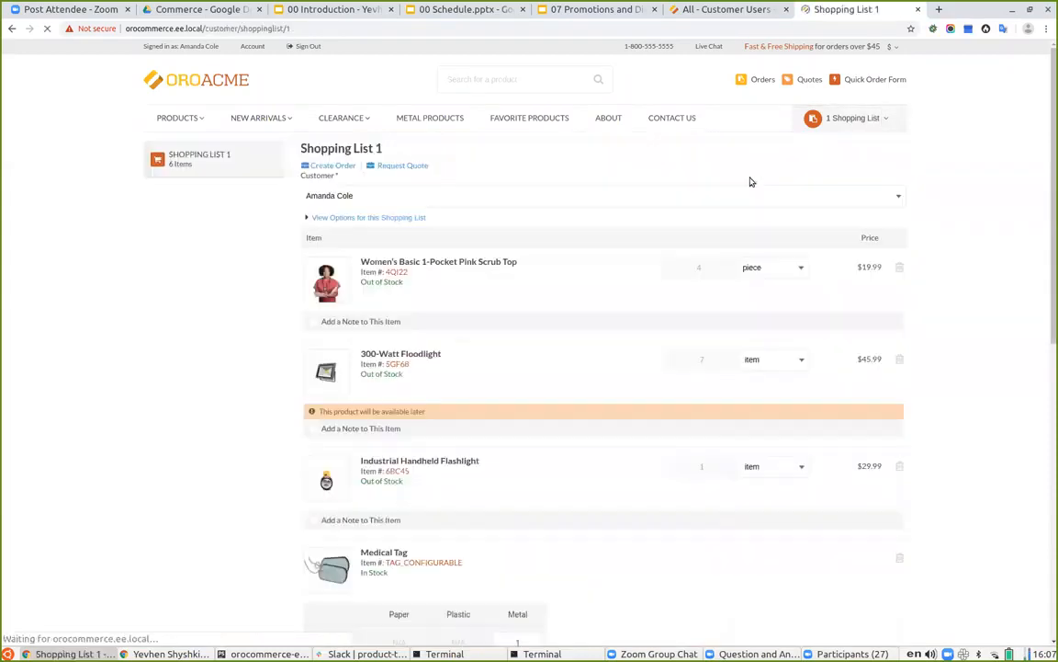
pyautogui.scroll(-5, 787, 277)
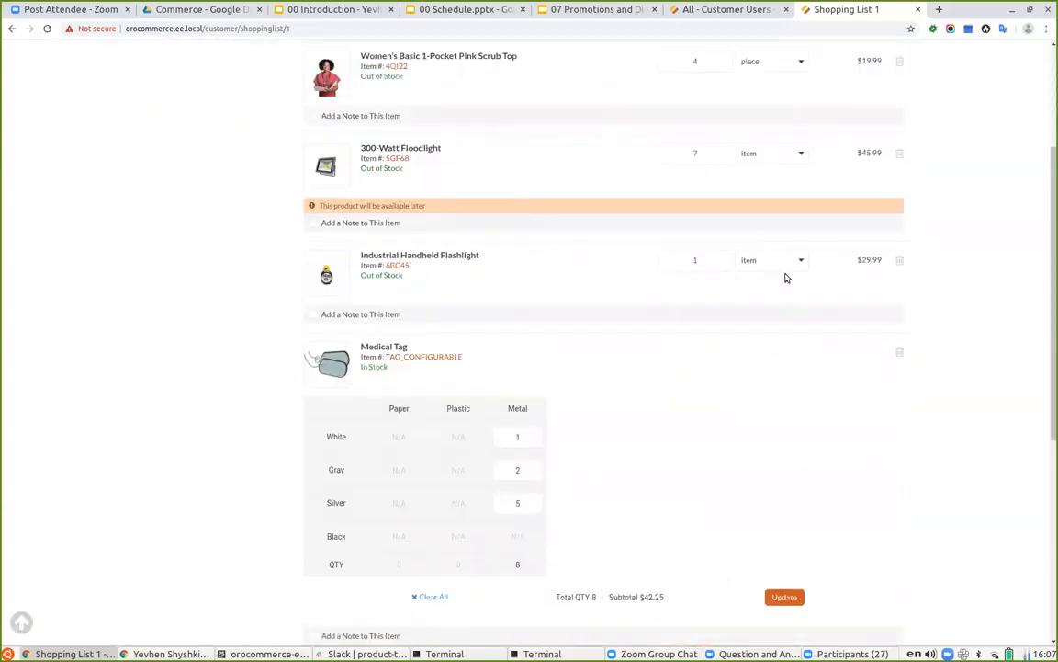
pyautogui.scroll(1, 786, 276)
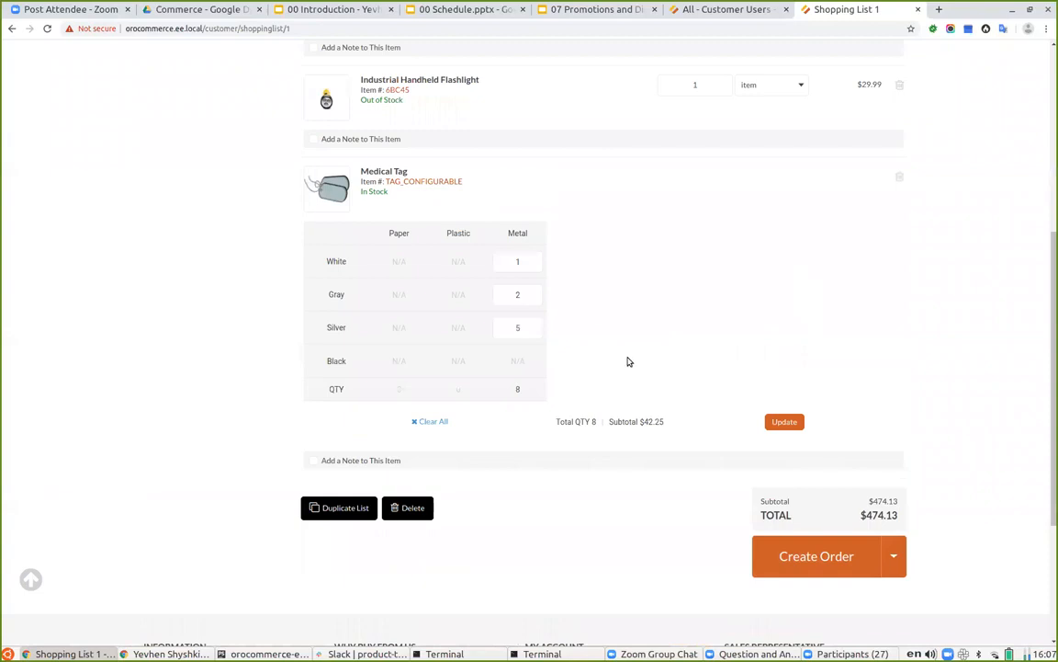
pyautogui.scroll(1, 913, 291)
pyautogui.scroll(-1, 827, 537)
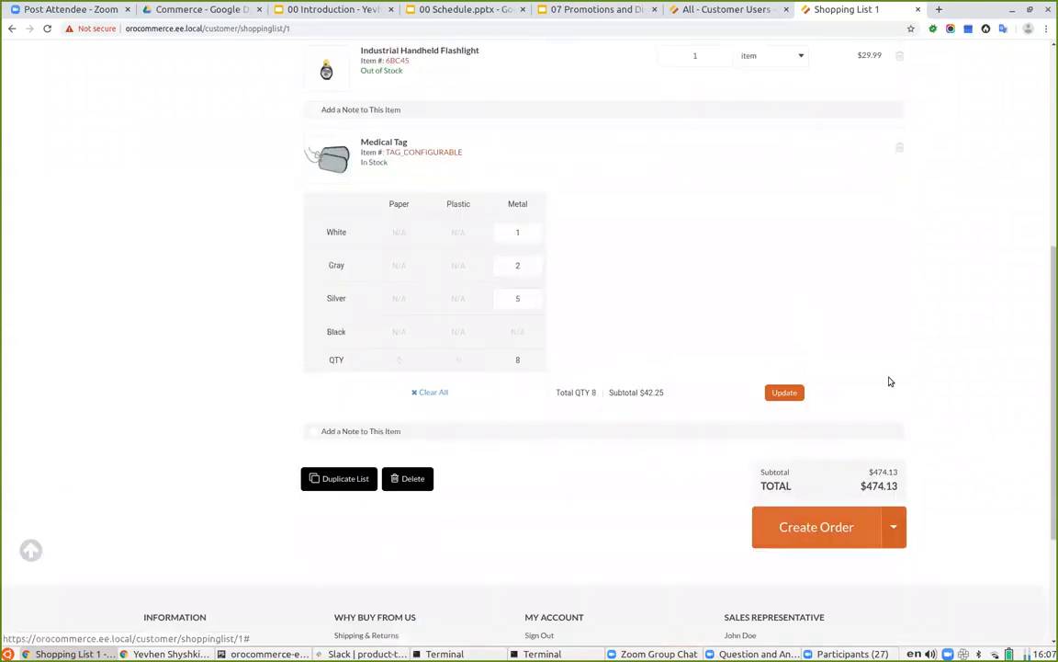
# Start an order from Shopping List 1 and check the shipping methods and totals in the checkout summary.
pyautogui.click(786, 522)
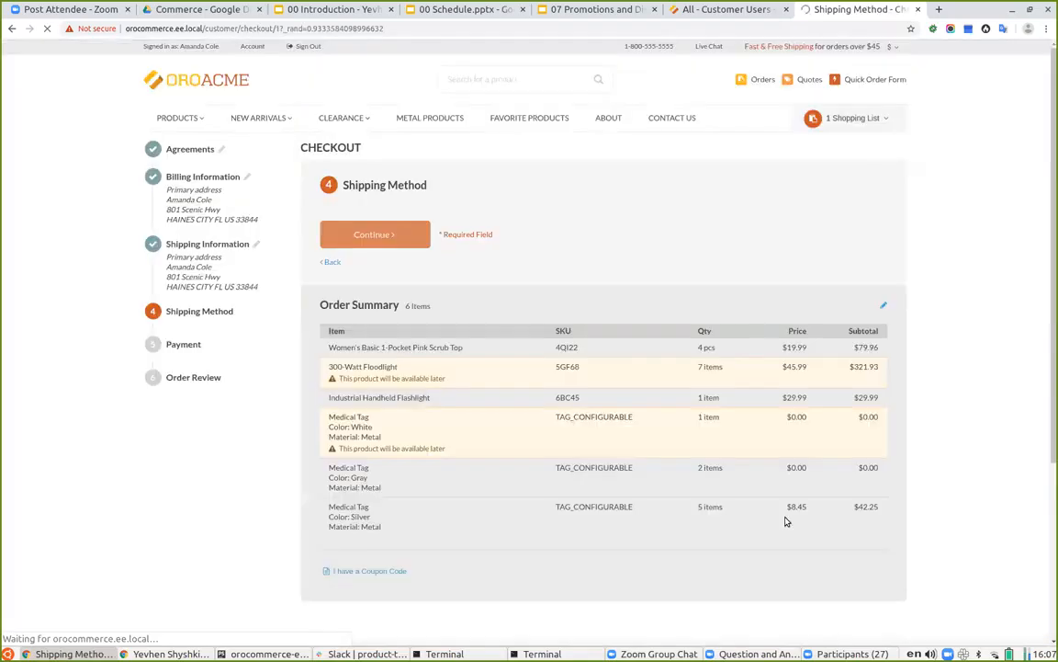
pyautogui.scroll(-5, 785, 450)
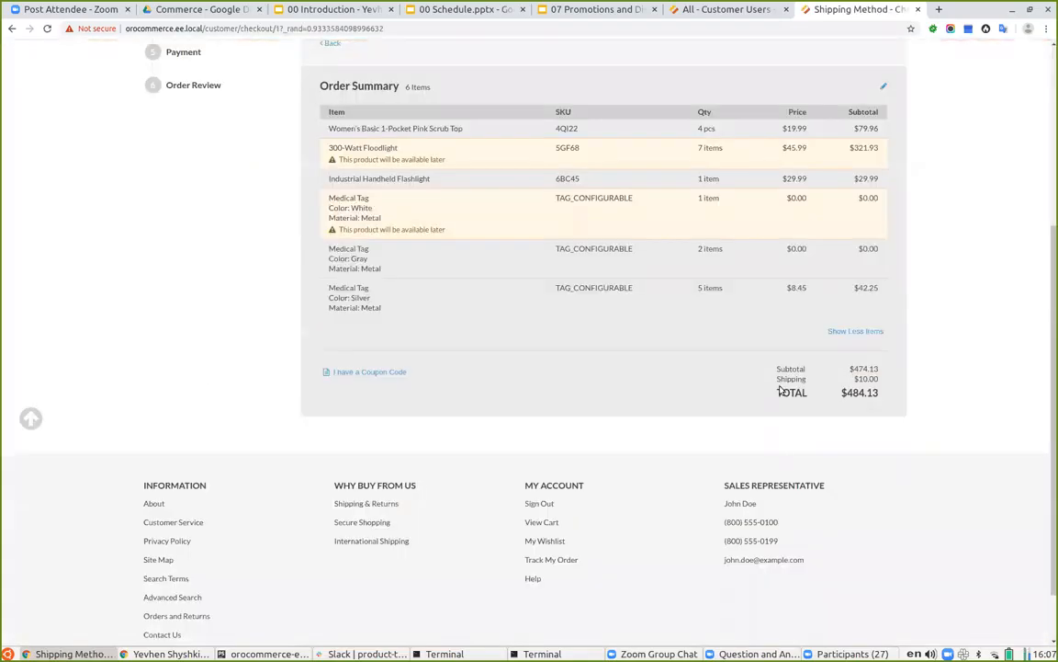
pyautogui.scroll(4, 745, 396)
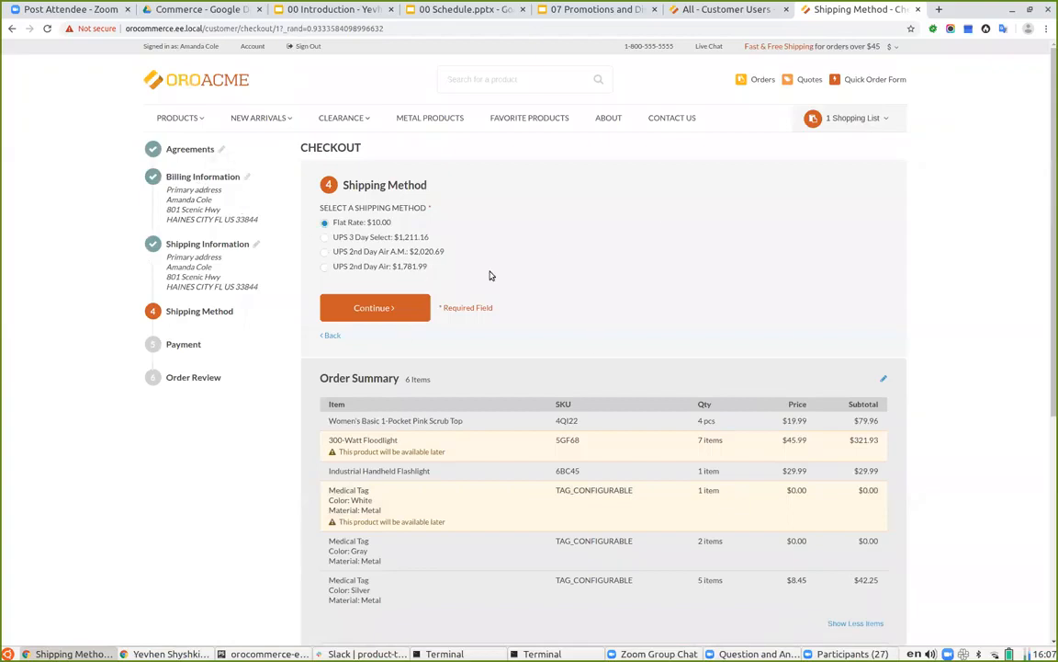
# Return to the details of Shopping List 1 and delete the whole list.
pyautogui.click(831, 118)
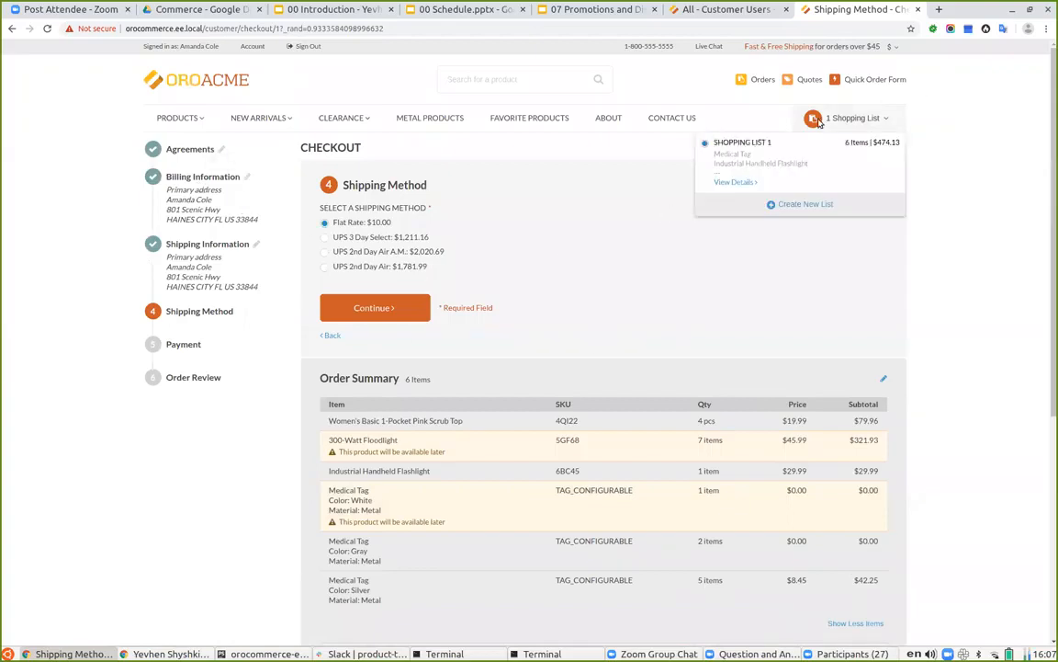
pyautogui.click(735, 182)
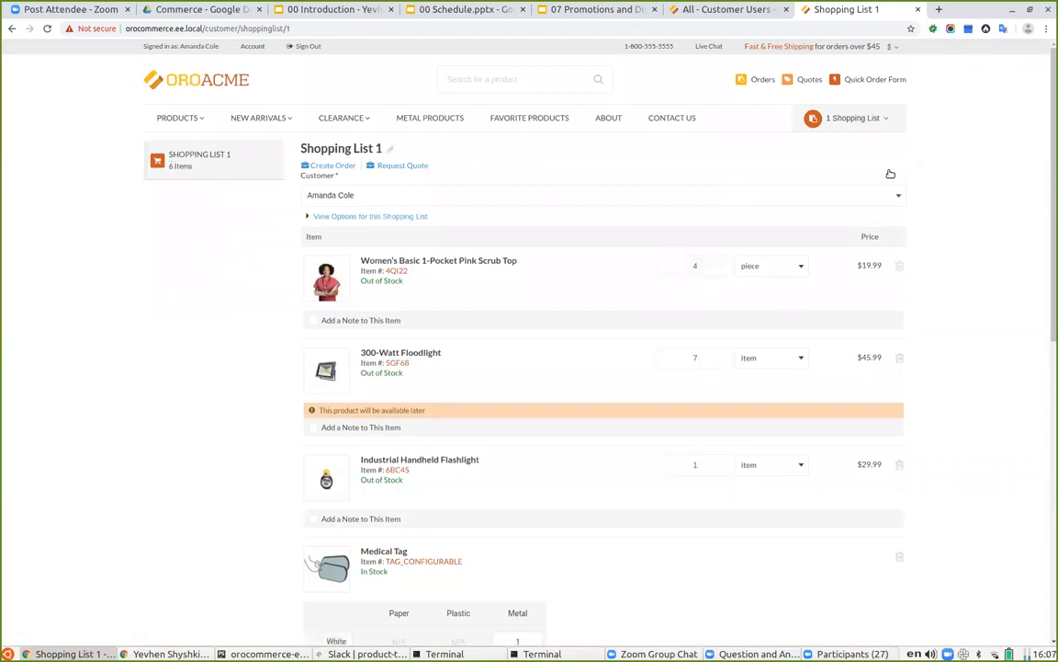
pyautogui.scroll(-5, 334, 350)
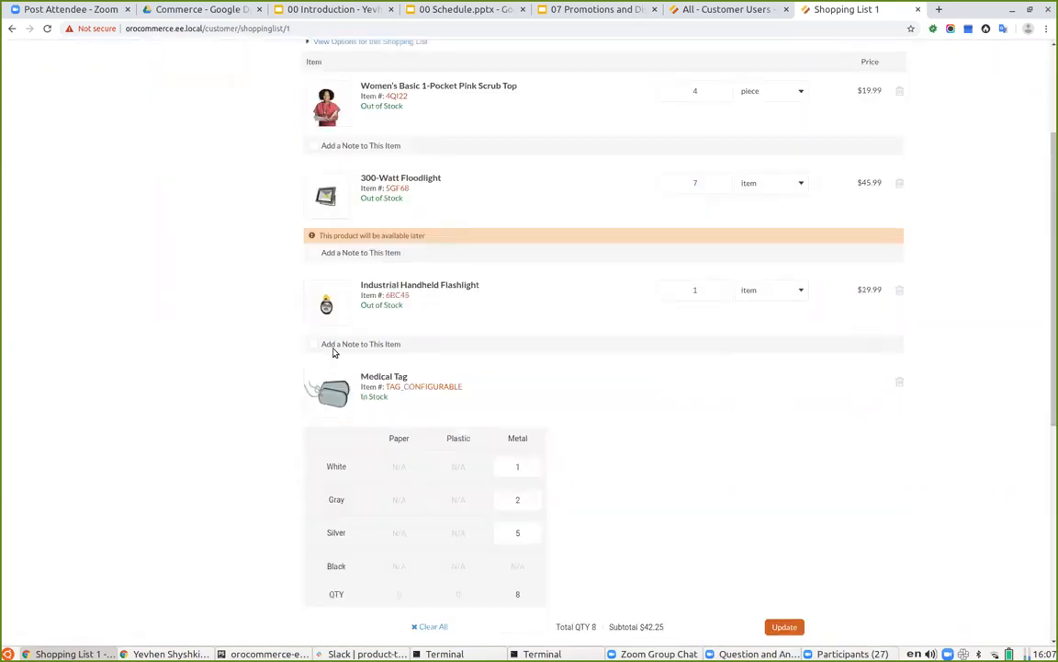
pyautogui.click(397, 449)
pyautogui.click(590, 374)
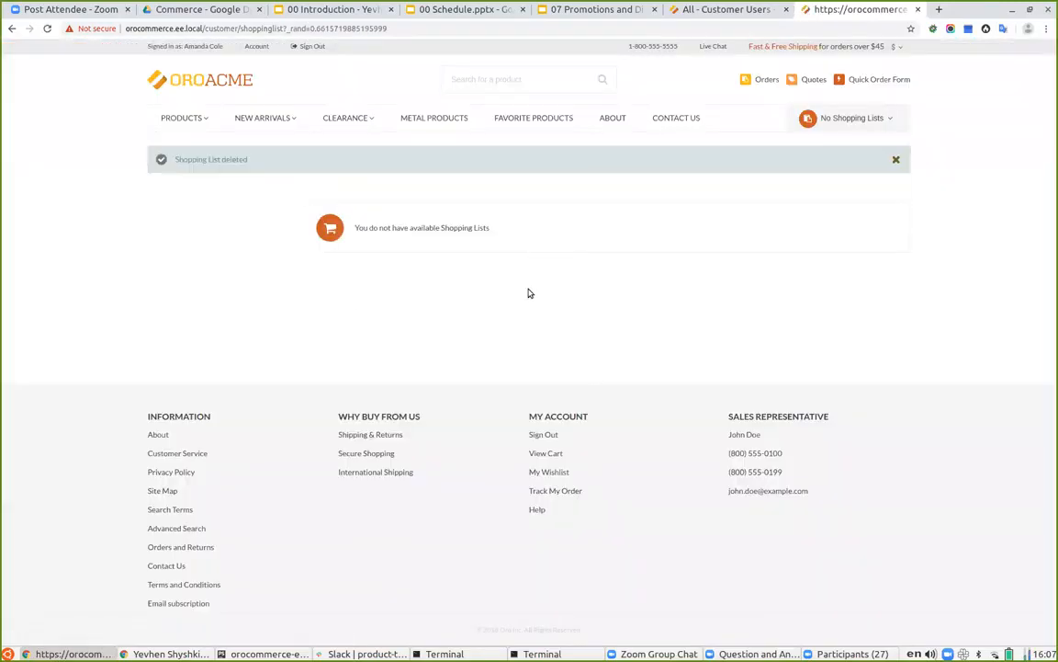
# Add one 90-Watt Bright White LED Light Bulb from Lighting Products to the shopping list and open the list's details.
pyautogui.moveTo(184, 115)
pyautogui.click(209, 193)
pyautogui.click(787, 379)
pyautogui.moveTo(850, 118)
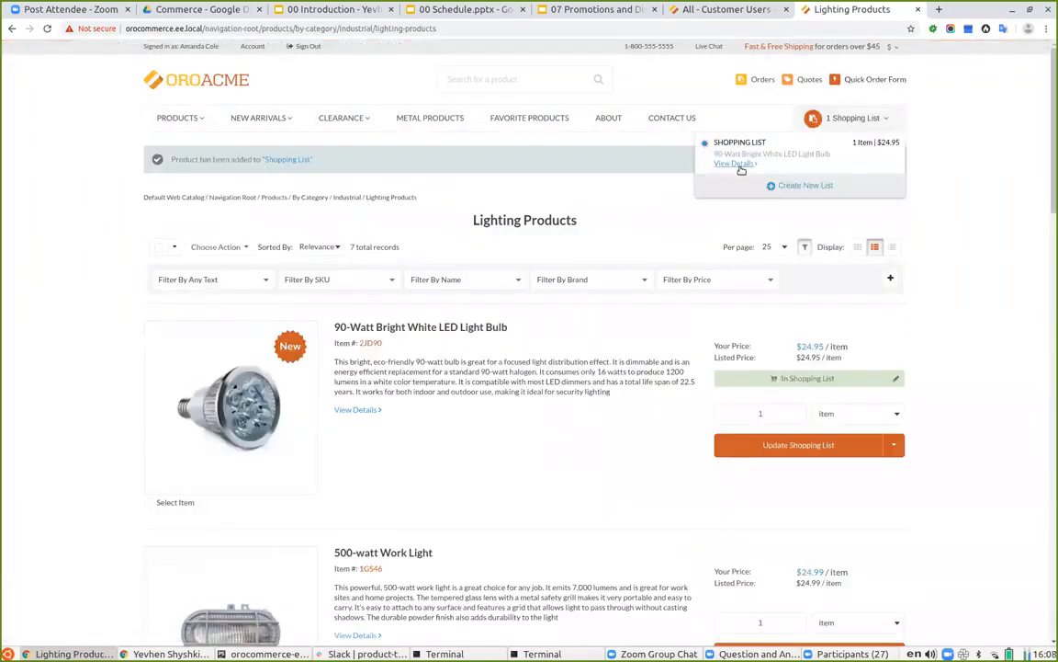
pyautogui.click(746, 163)
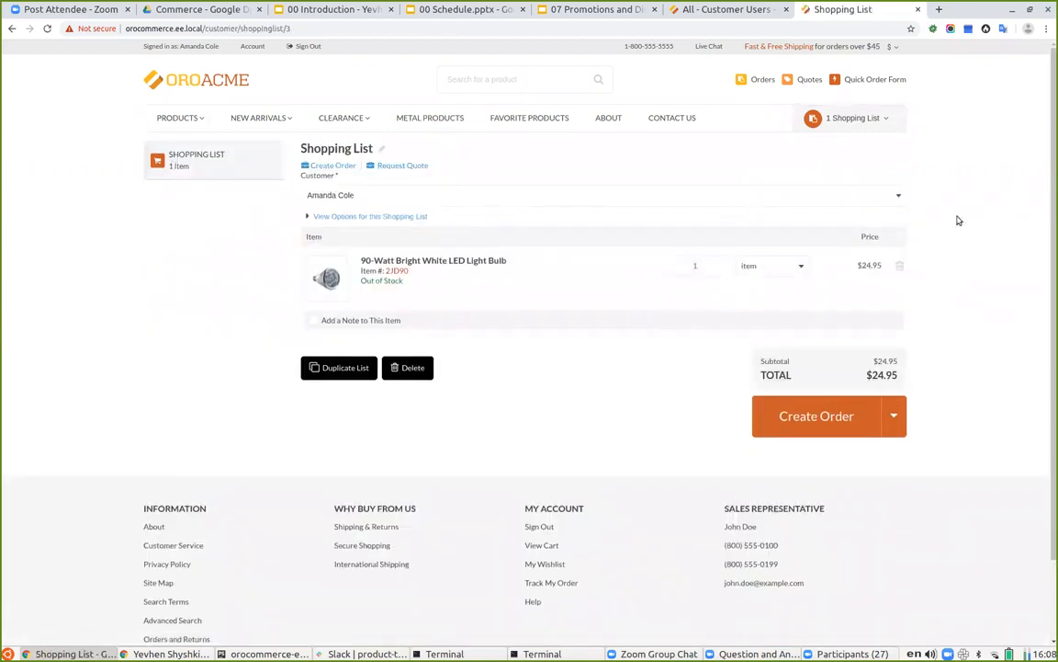
# Switch to the admin area, enable the Minus 10% for everybody promotion and save it.
pyautogui.click(707, 16)
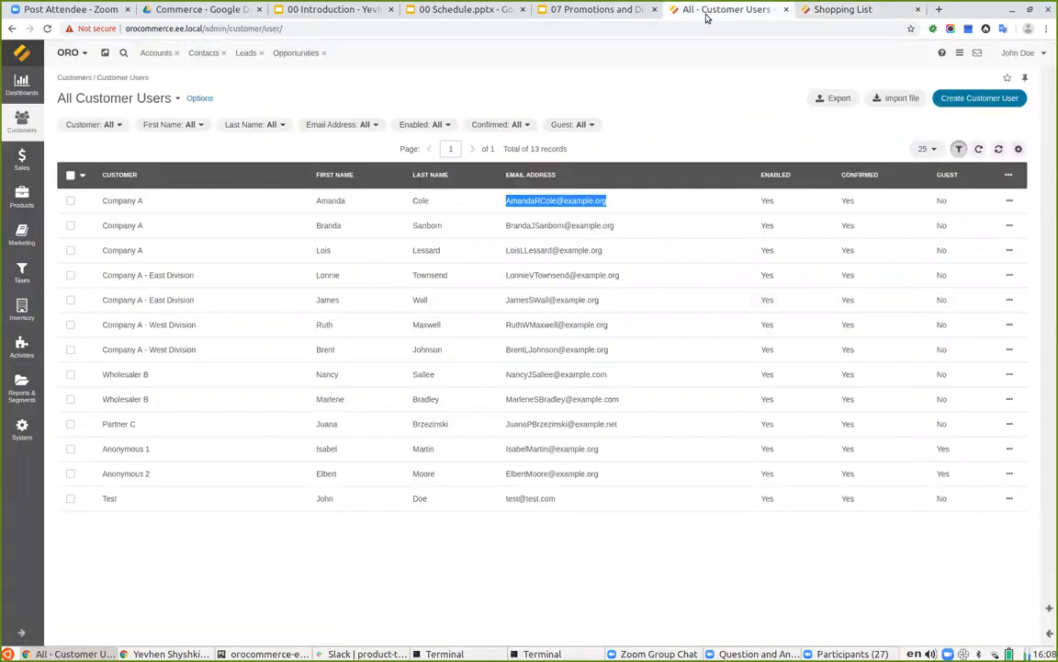
pyautogui.click(20, 121)
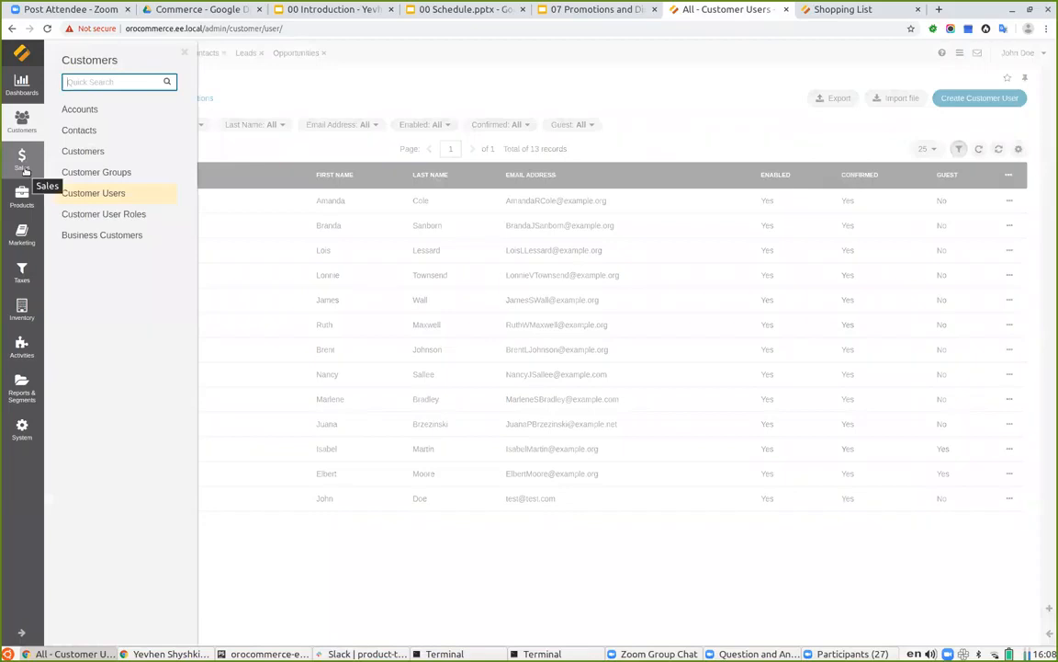
pyautogui.click(25, 169)
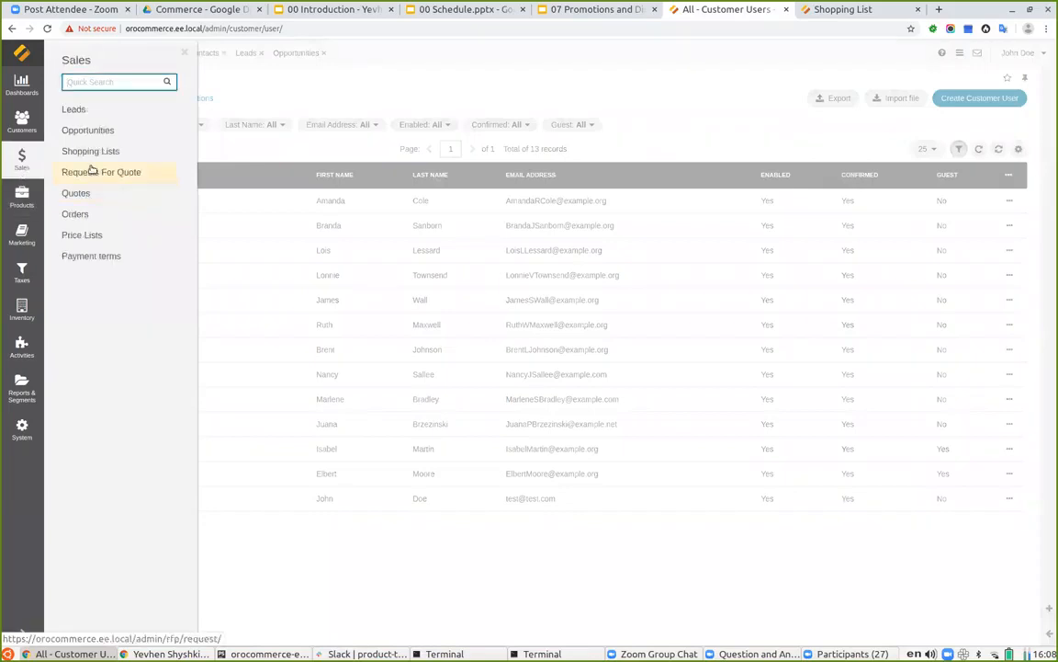
pyautogui.click(22, 234)
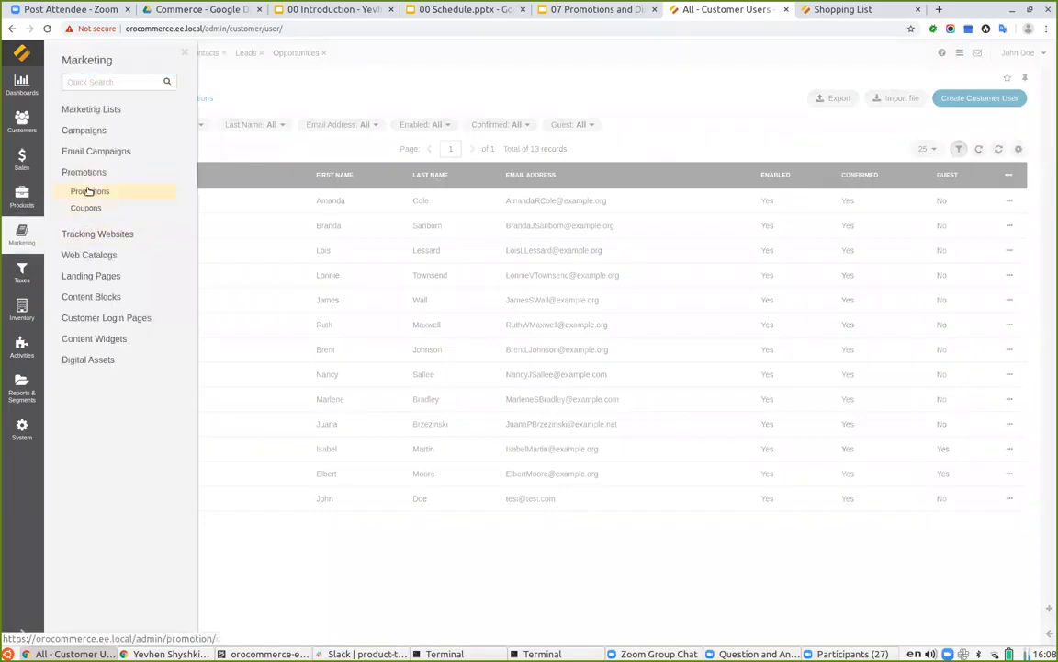
pyautogui.click(88, 191)
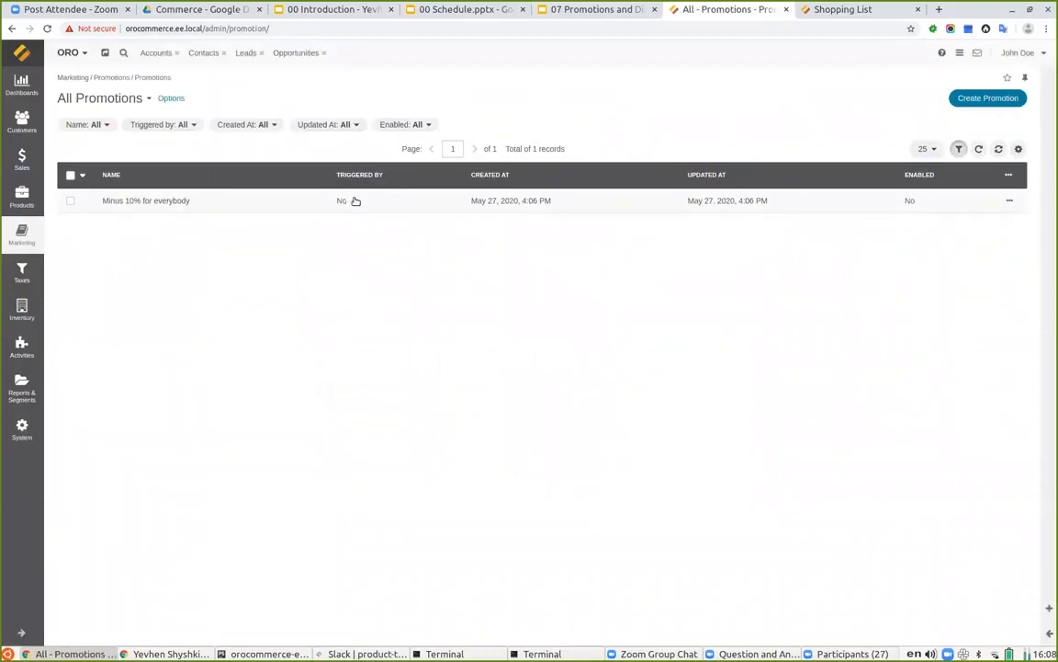
pyautogui.click(354, 201)
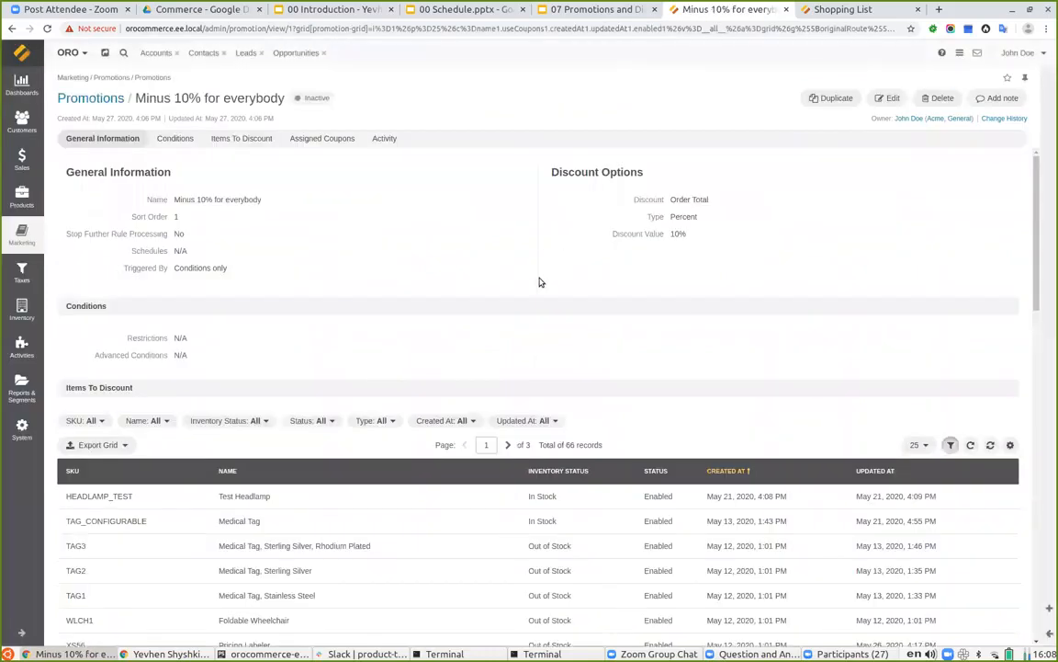
pyautogui.click(886, 98)
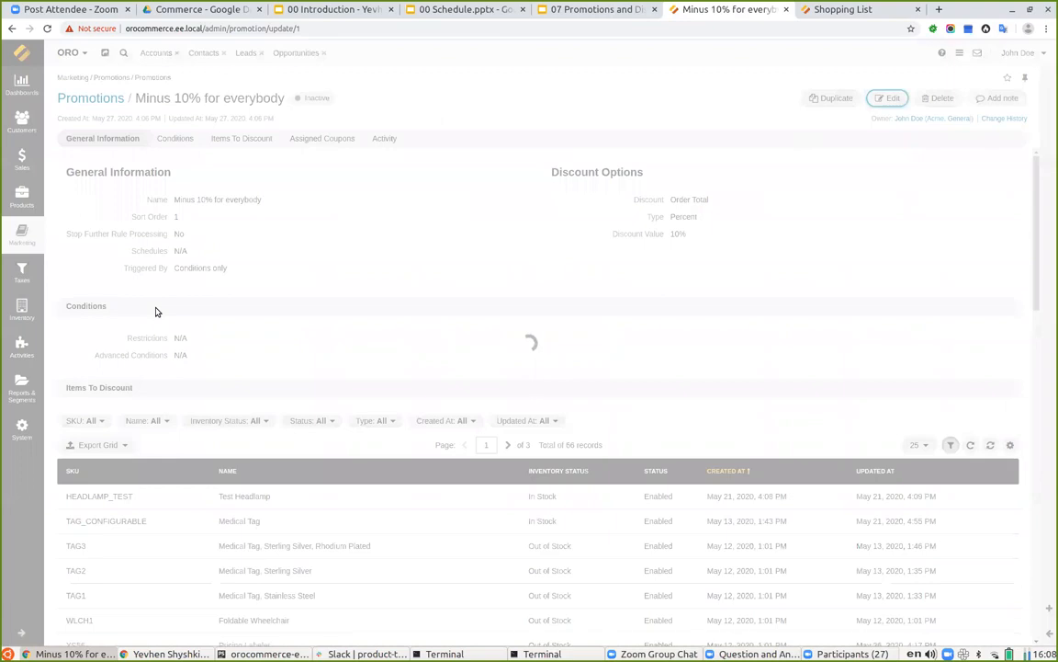
pyautogui.click(174, 250)
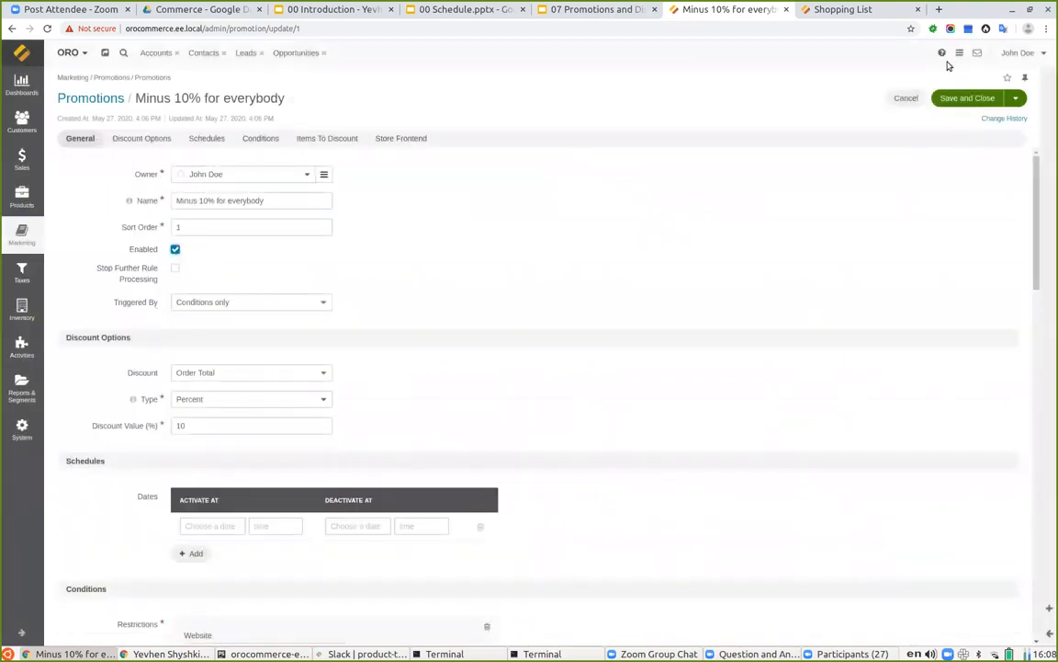
pyautogui.click(960, 98)
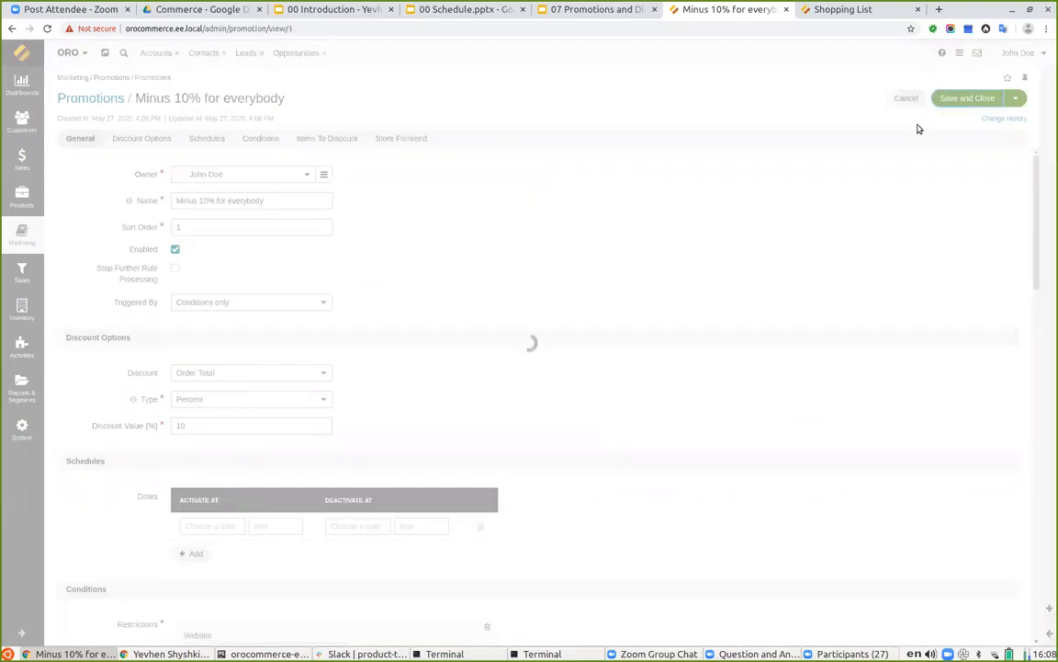
# Reload the storefront shopping list and check the subtotal and discount in its order totals.
pyautogui.click(839, 9)
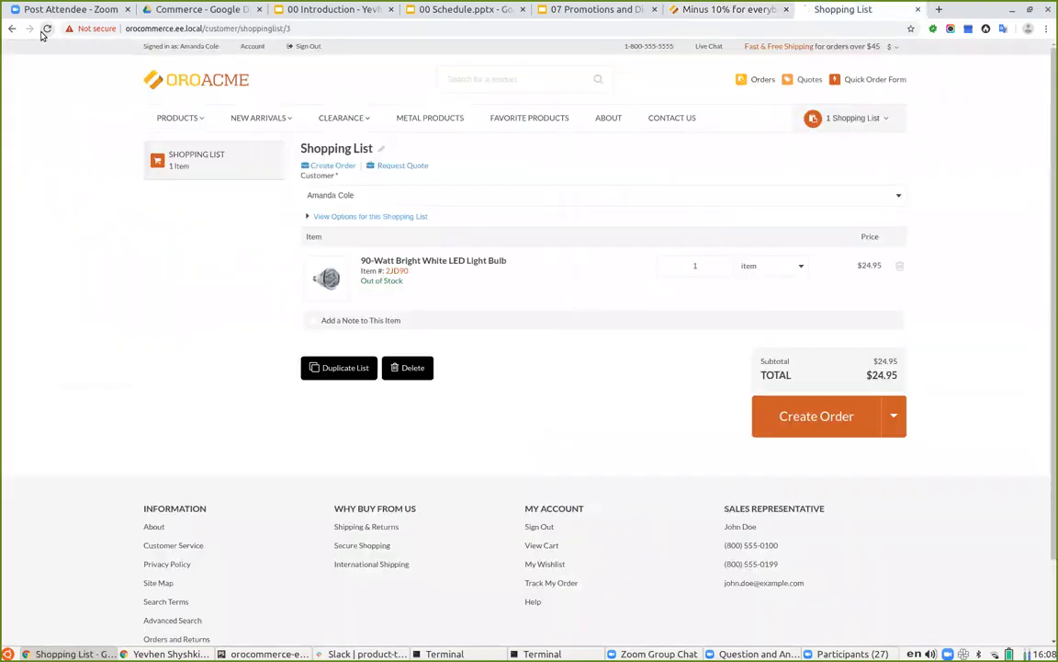
pyautogui.click(42, 31)
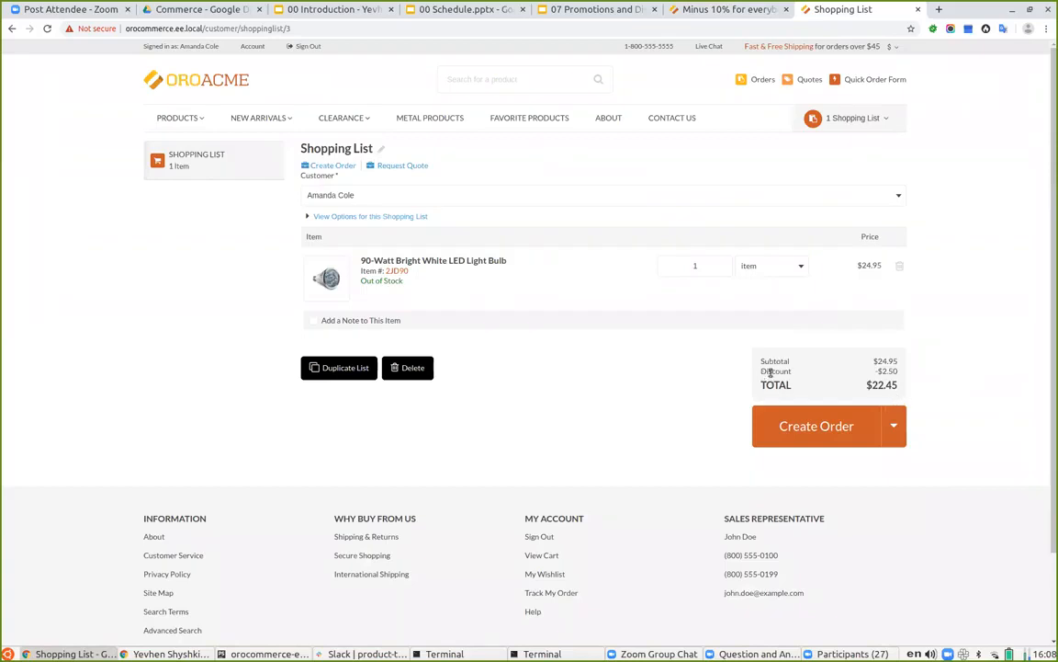
pyautogui.moveTo(761, 359); pyautogui.dragTo(897, 371)
pyautogui.click(932, 364)
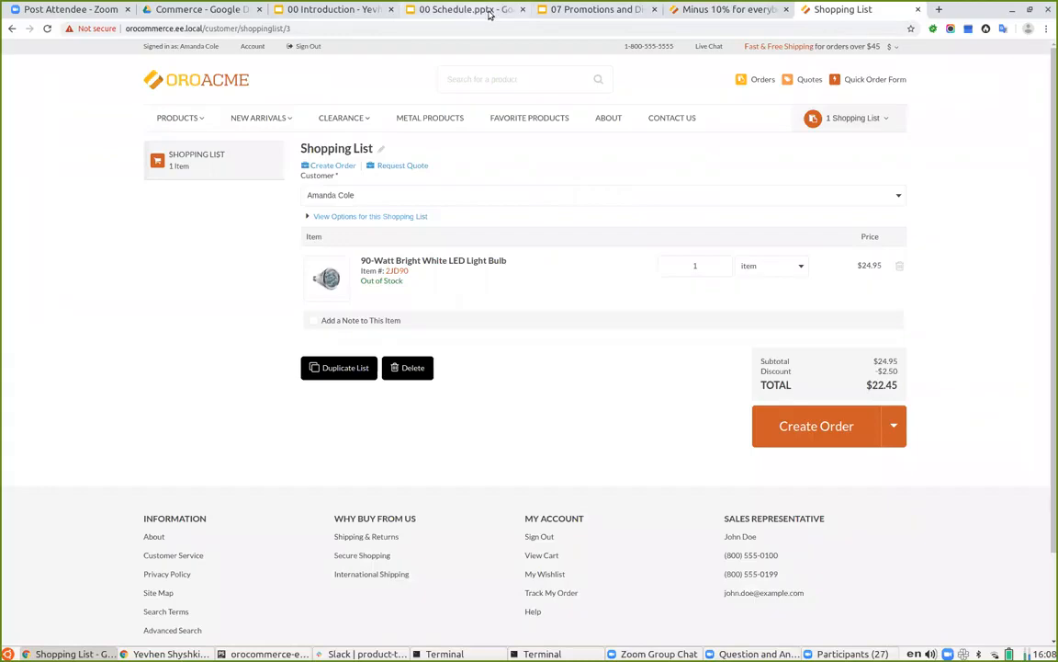
# Present the Promotions and Discounts slides on the Order Total and Order Line Item discounts.
pyautogui.click(592, 10)
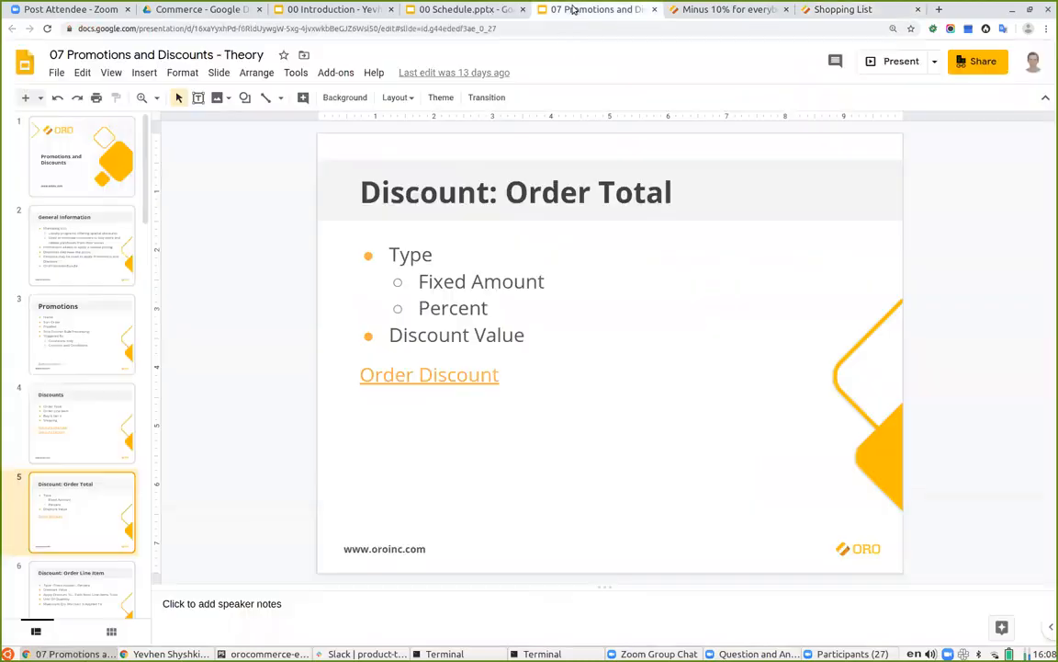
pyautogui.click(899, 61)
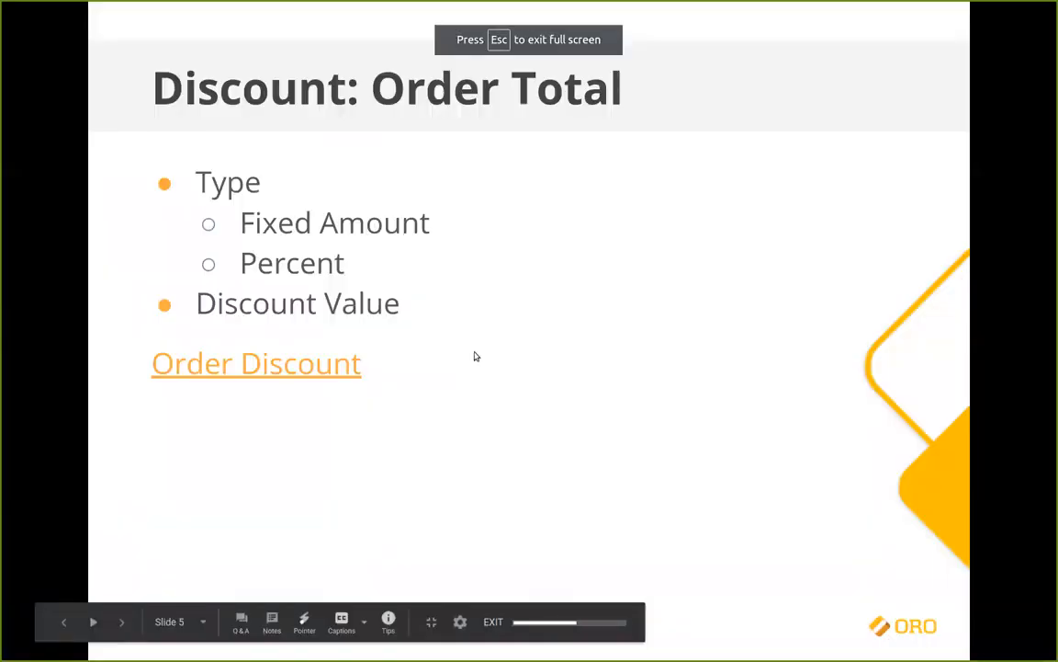
pyautogui.press('Right')
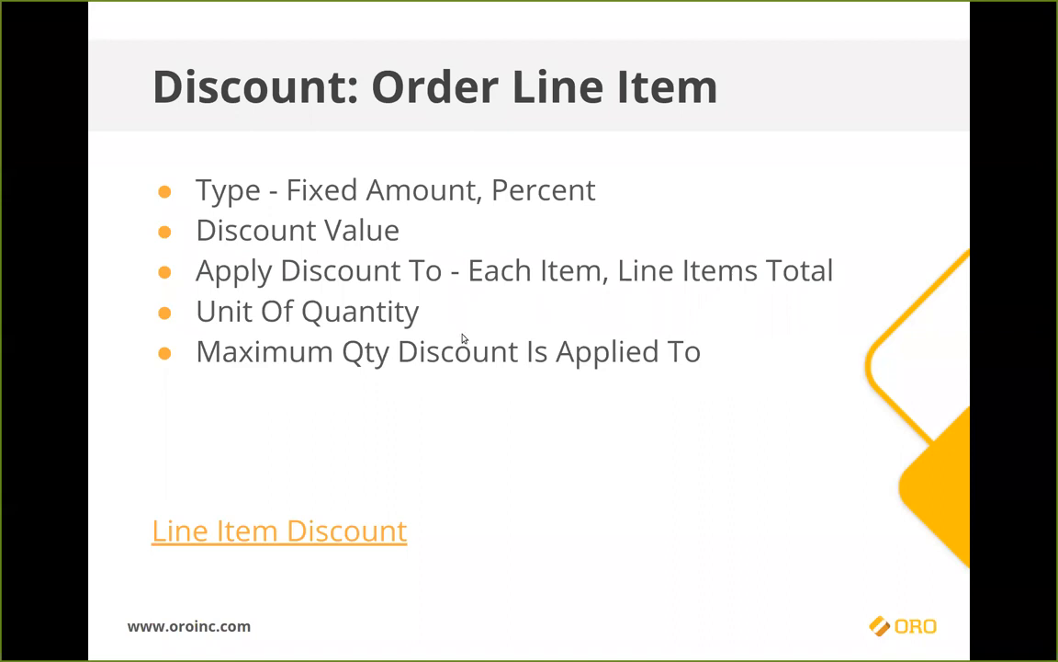
pyautogui.press('Escape')
# Edit the Minus 10% for everybody promotion to use an Order Line Item discount of type Percent with a value of 10.
pyautogui.click(725, 11)
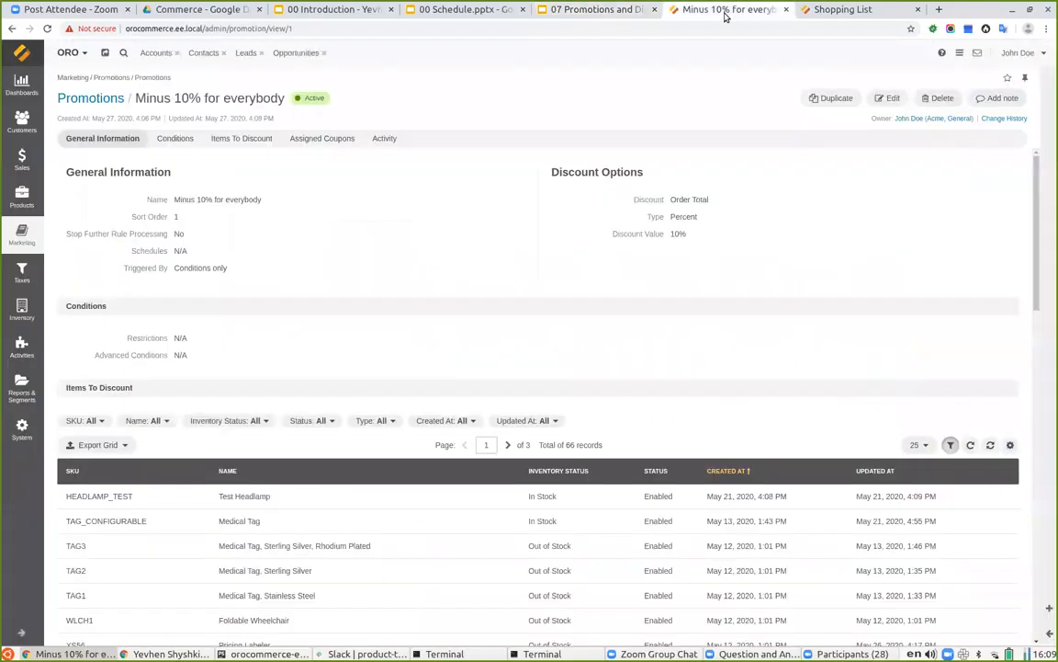
pyautogui.click(79, 100)
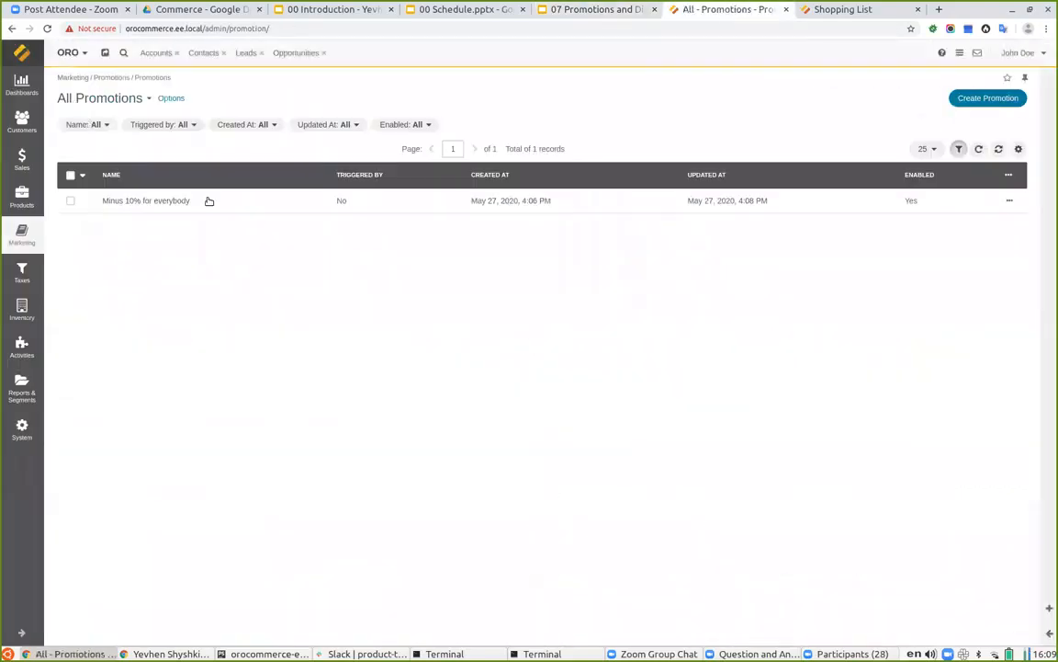
pyautogui.click(965, 201)
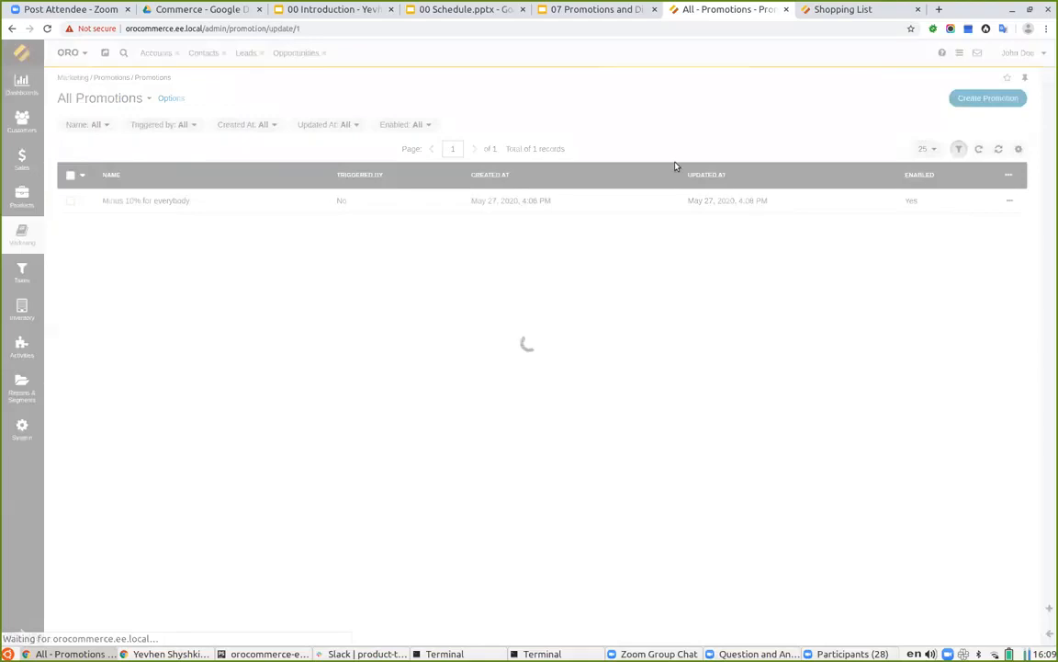
pyautogui.click(184, 373)
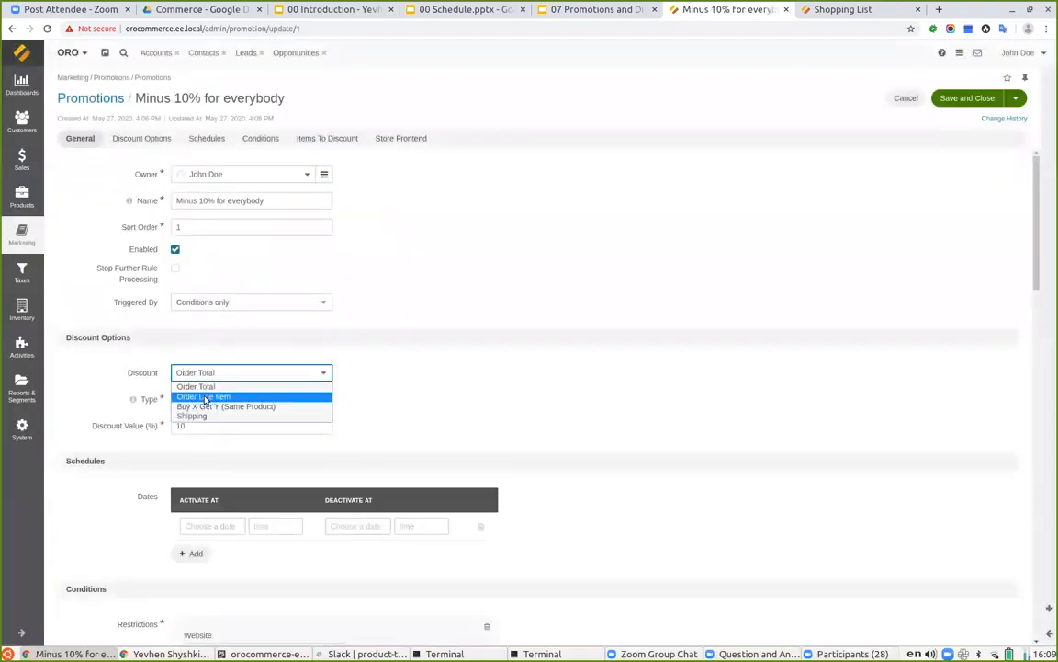
pyautogui.click(203, 396)
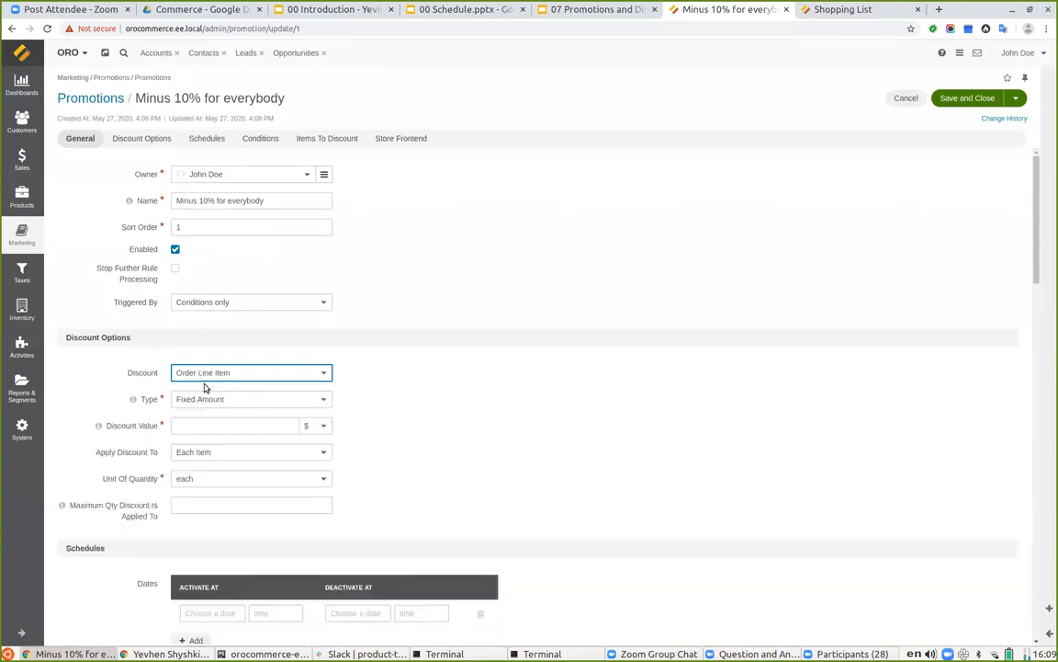
pyautogui.click(212, 400)
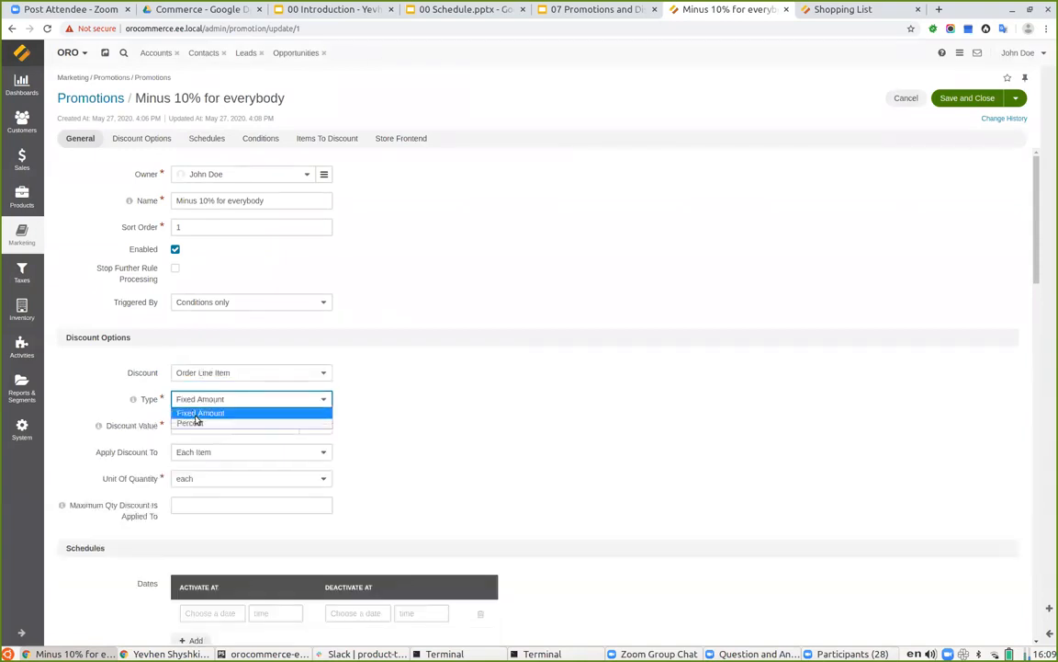
pyautogui.click(198, 423)
pyautogui.click(198, 423)
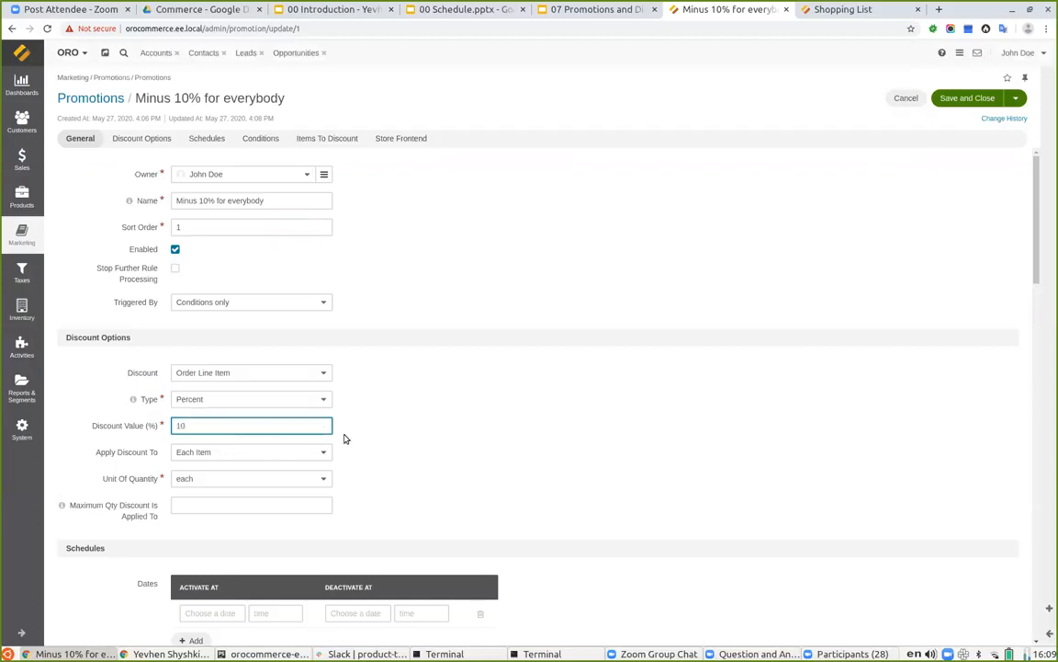
pyautogui.click(486, 429)
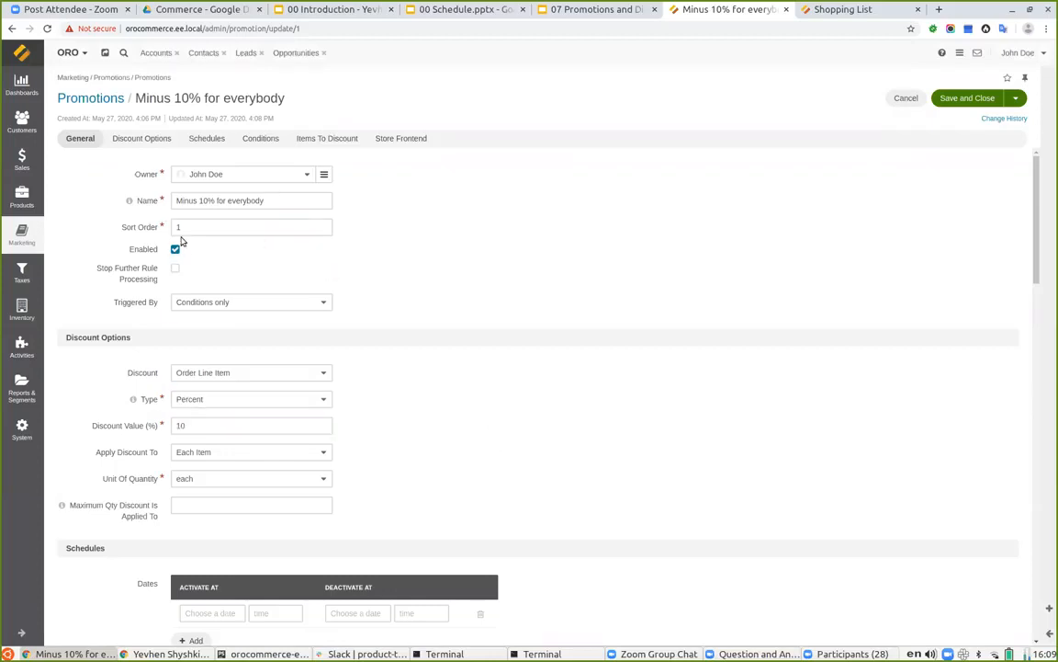
# Apply the discount to Line Items Total and set its unit of quantity to item, matching the unit in the shopping list.
pyautogui.click(216, 454)
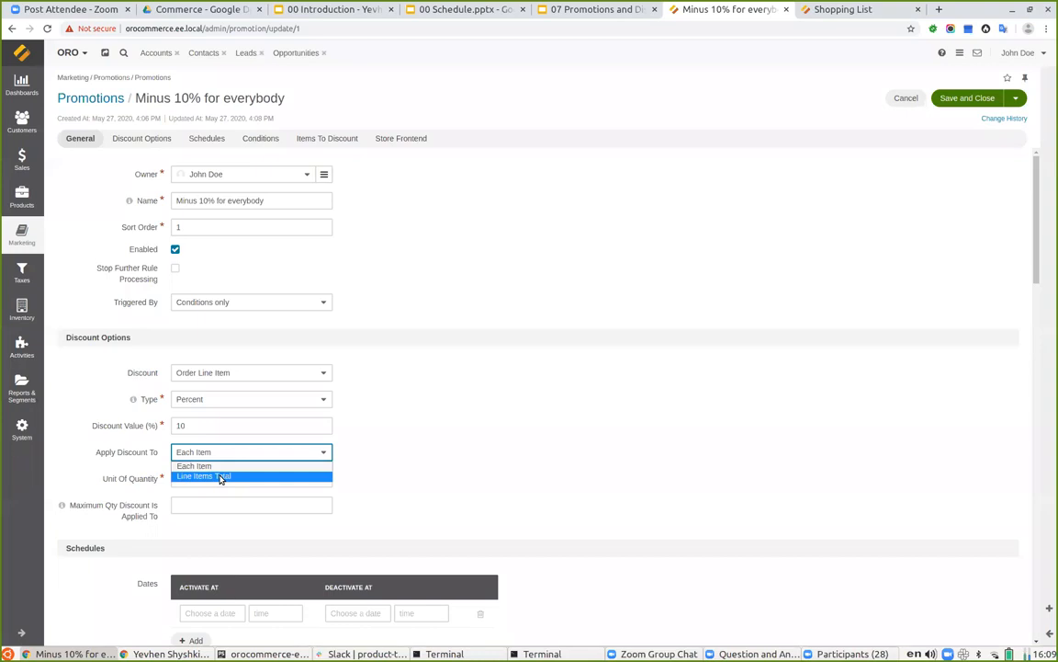
pyautogui.click(221, 477)
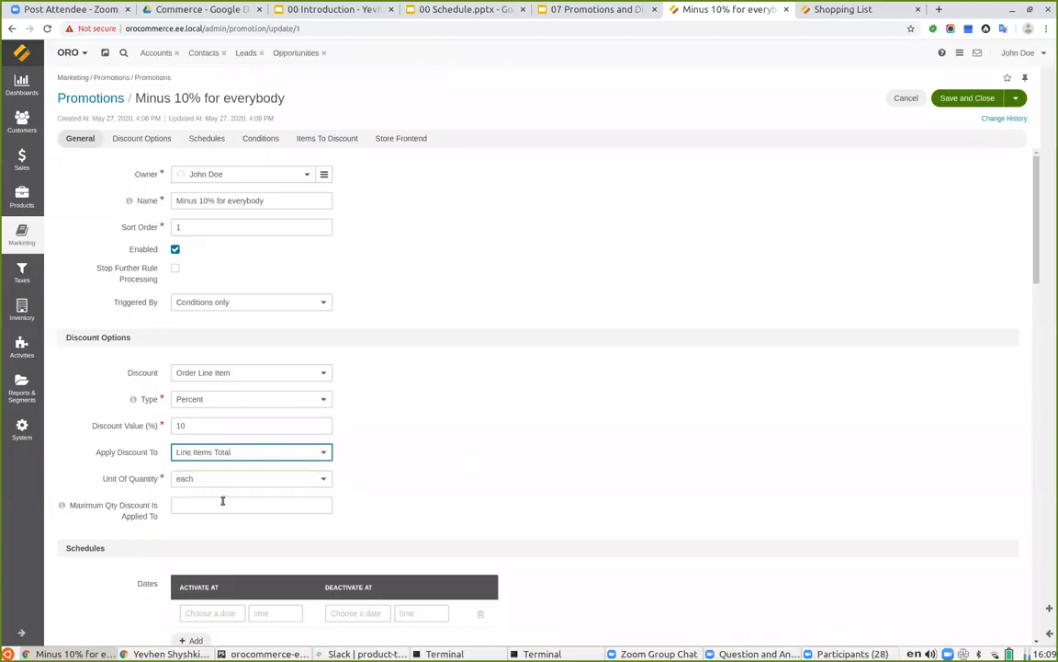
pyautogui.click(195, 487)
pyautogui.click(194, 480)
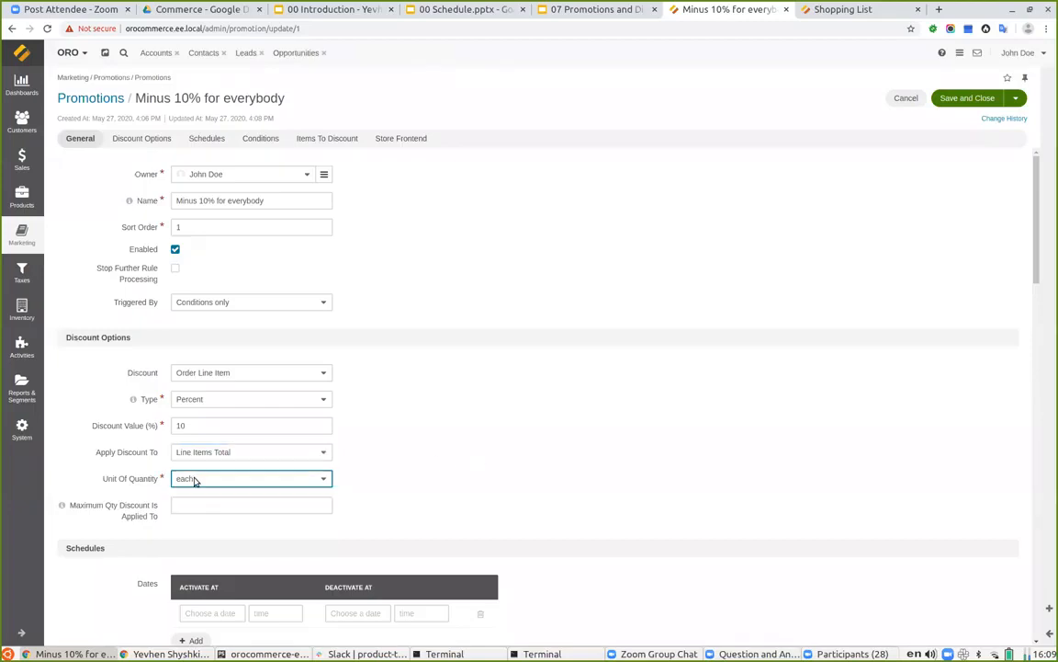
pyautogui.click(824, 10)
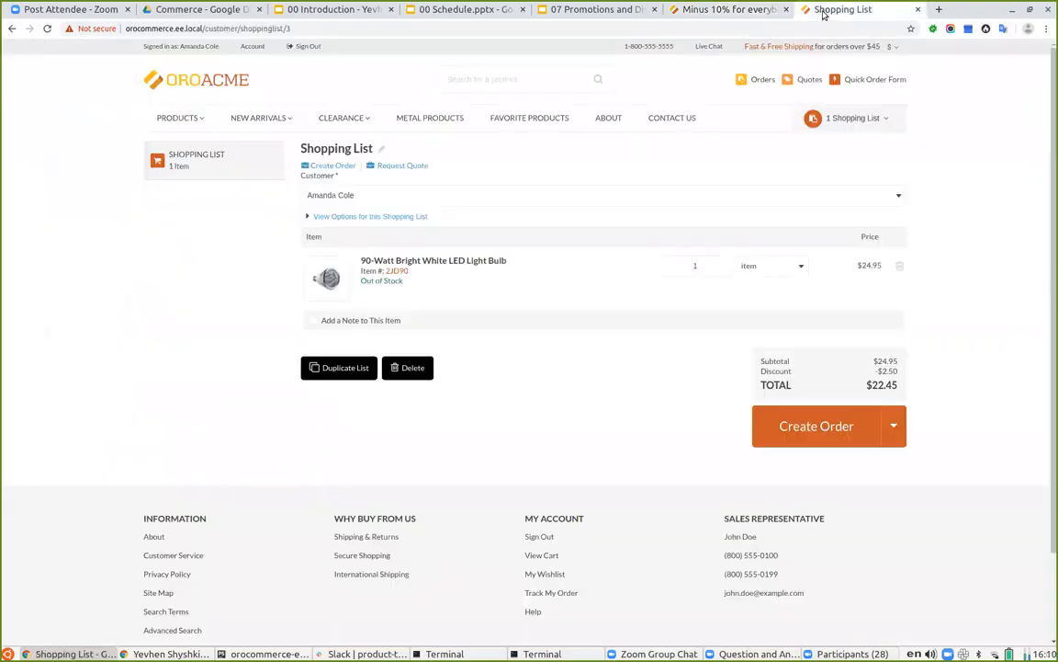
pyautogui.click(716, 9)
pyautogui.click(199, 478)
pyautogui.click(184, 512)
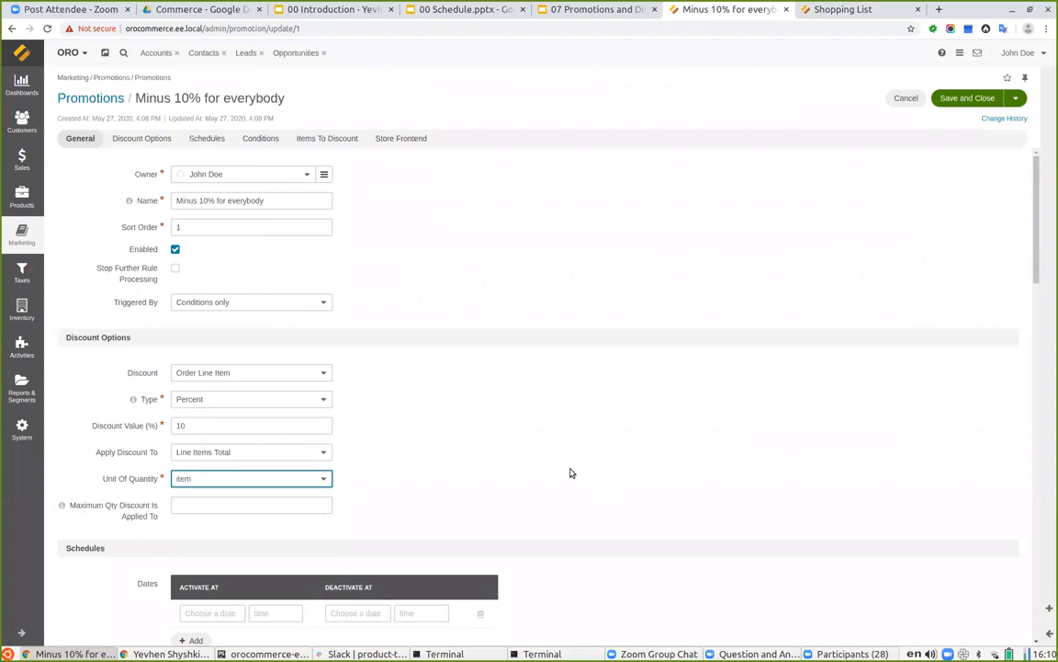
# Review the promotion's quantity limit, schedules, restrictions and items to discount, and save the promotion.
pyautogui.scroll(-1, 368, 464)
pyautogui.moveTo(63, 448)
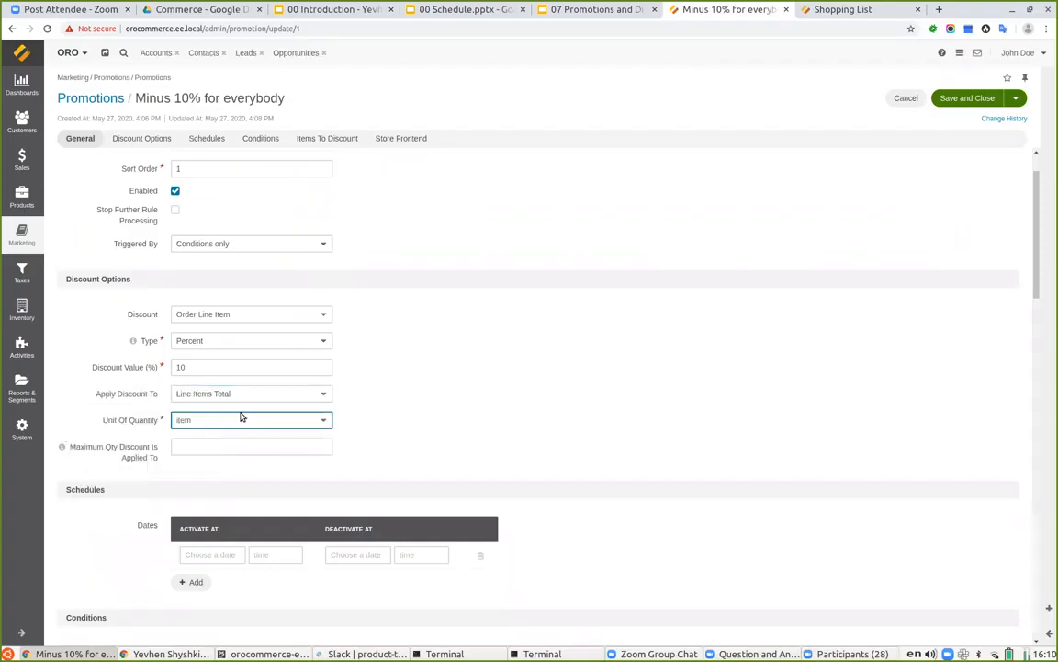
pyautogui.scroll(-3, 454, 385)
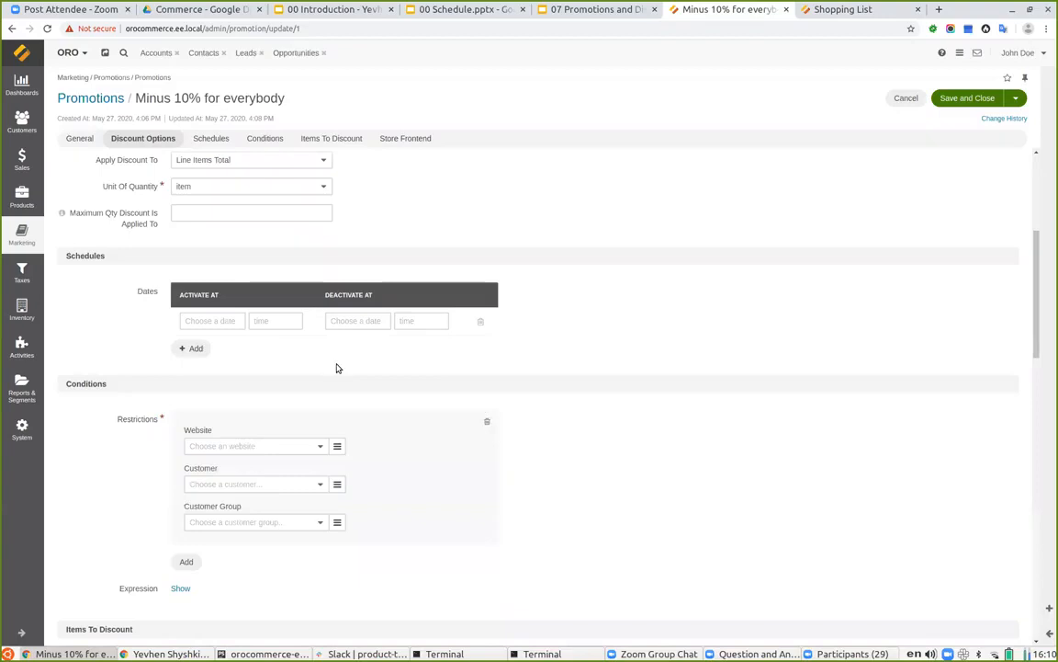
pyautogui.scroll(-3, 565, 391)
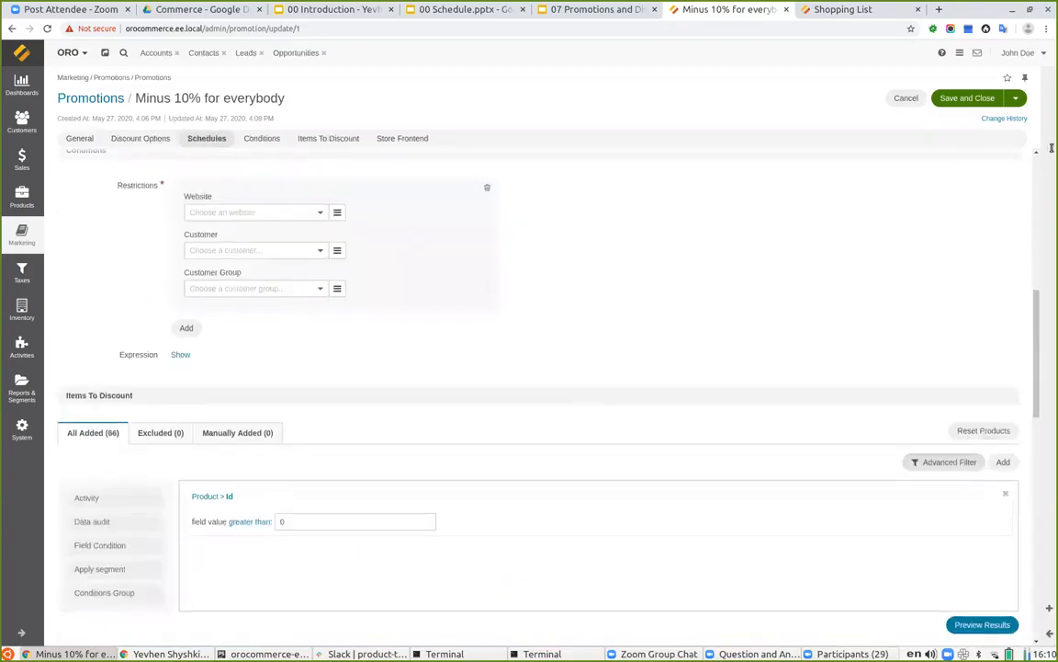
pyautogui.click(946, 102)
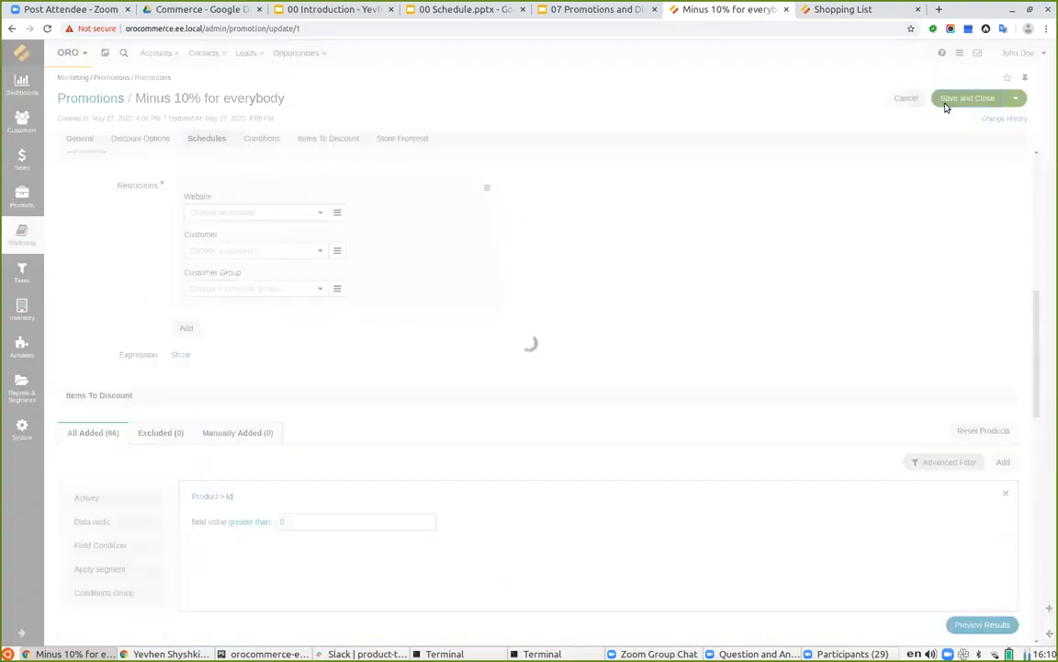
# Reload the storefront shopping list and compare the light bulb's row discount with the discount in the order totals.
pyautogui.click(853, 11)
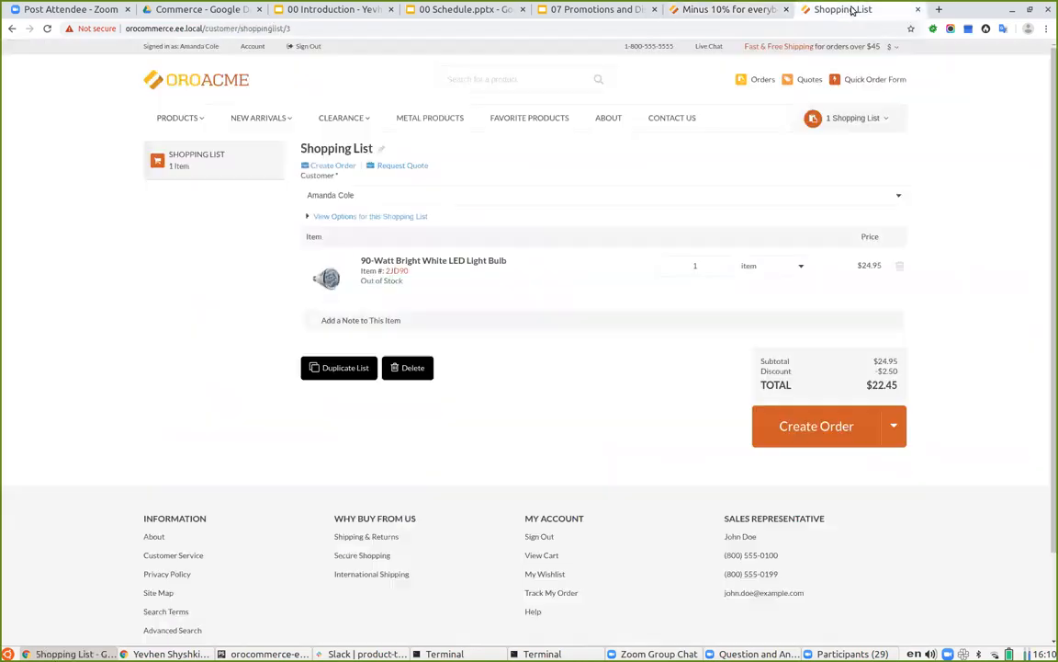
pyautogui.click(47, 29)
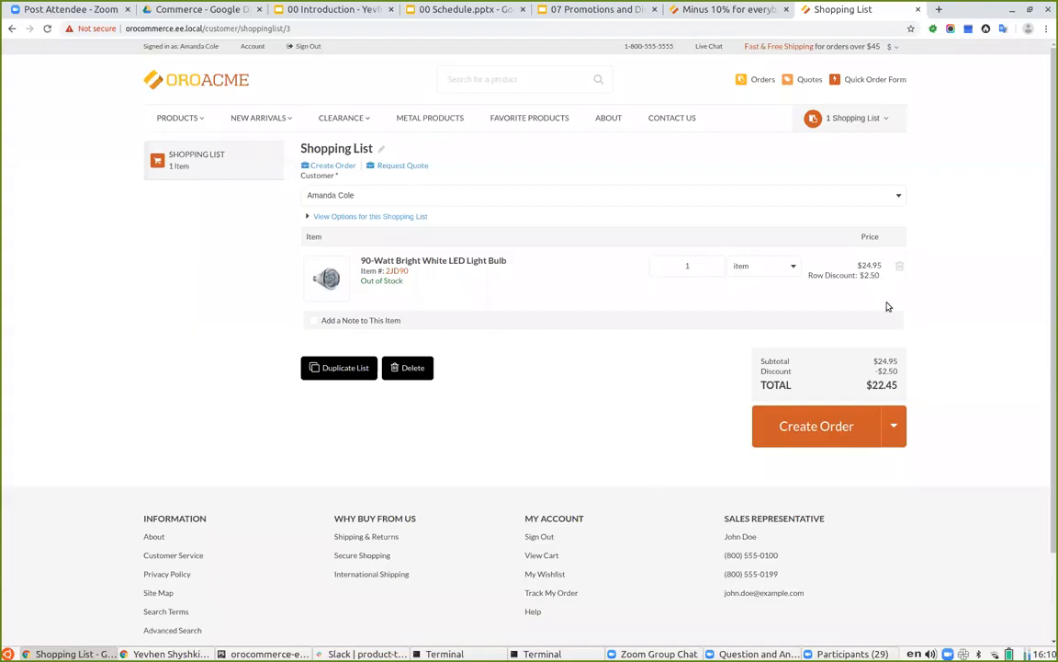
pyautogui.moveTo(883, 373); pyautogui.dragTo(894, 372)
pyautogui.moveTo(880, 276); pyautogui.dragTo(865, 277)
pyautogui.click(959, 303)
# Add the 12-volt Rechargeable Search light Set from Architectural Floodlighting to the shopping list and open the list.
pyautogui.moveTo(188, 127)
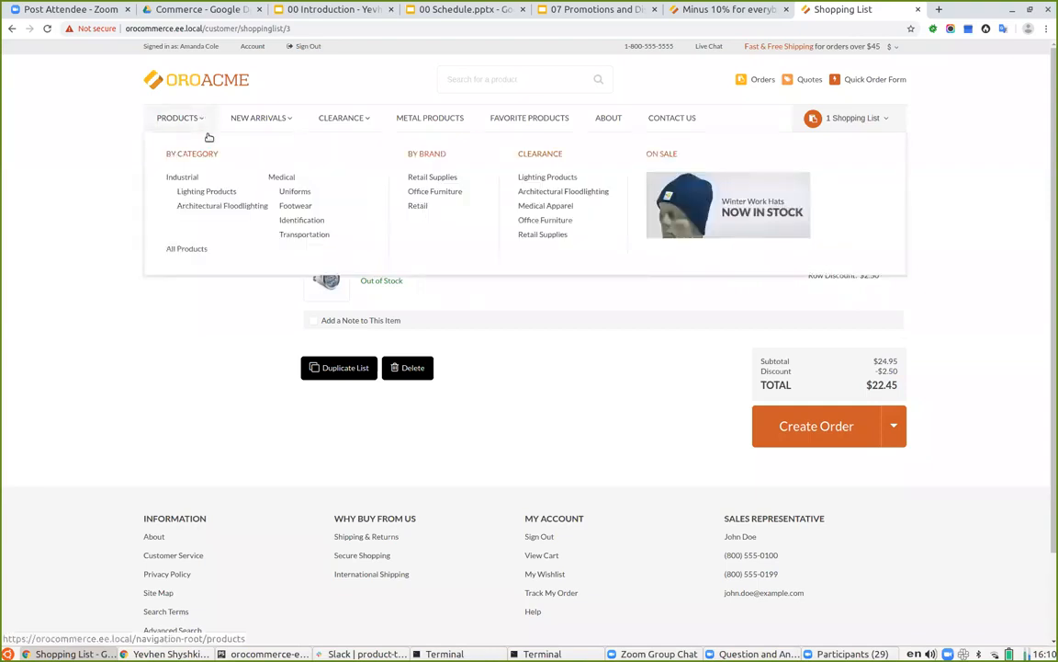
pyautogui.click(213, 206)
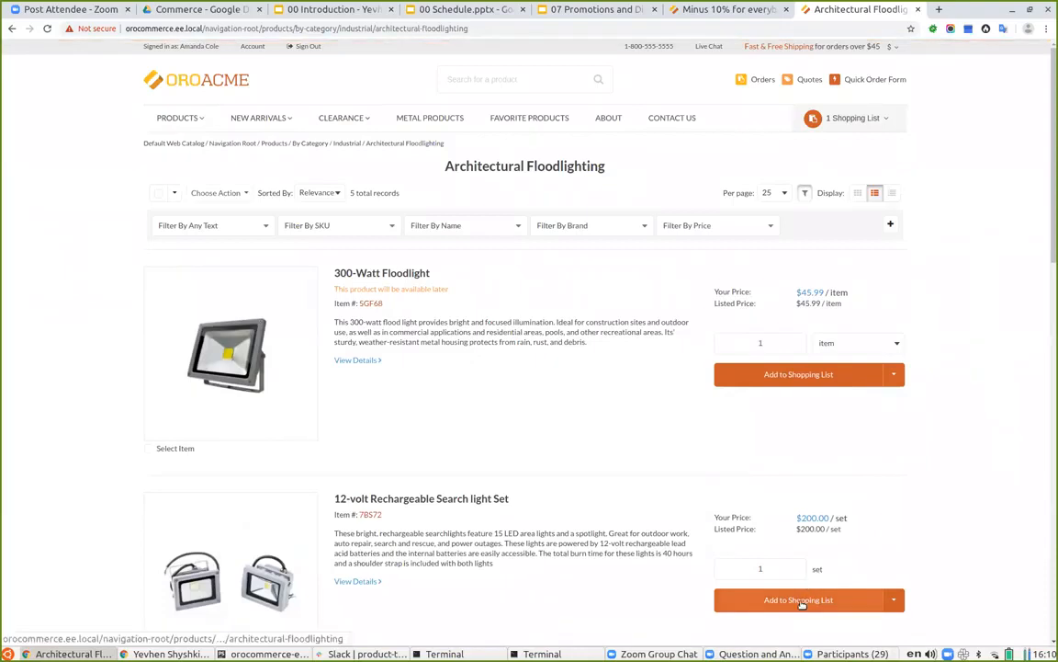
pyautogui.click(735, 600)
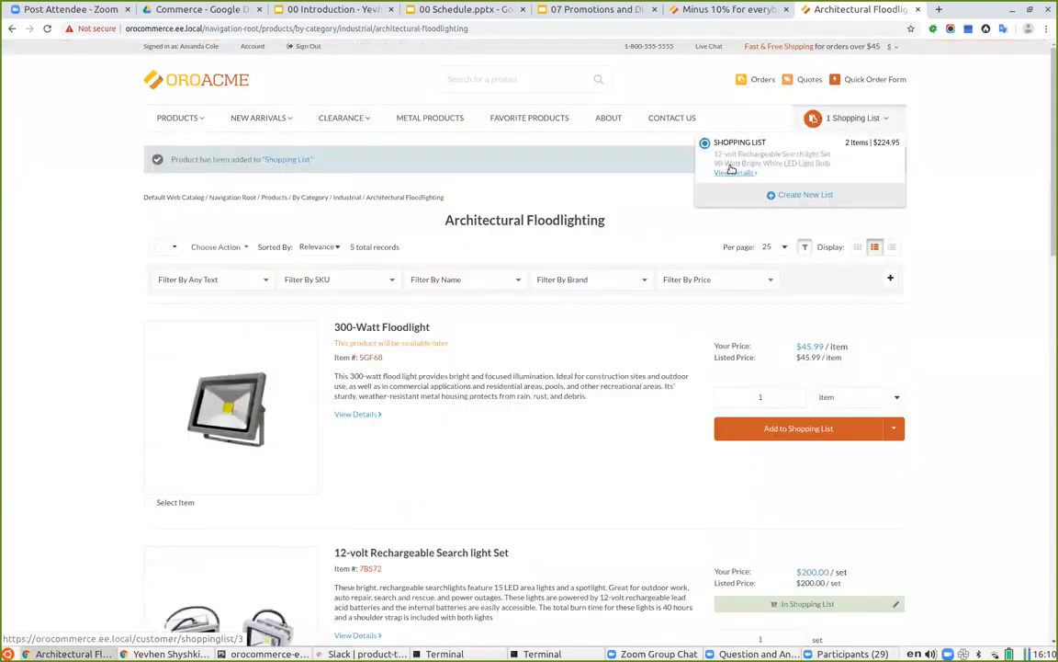
pyautogui.click(732, 169)
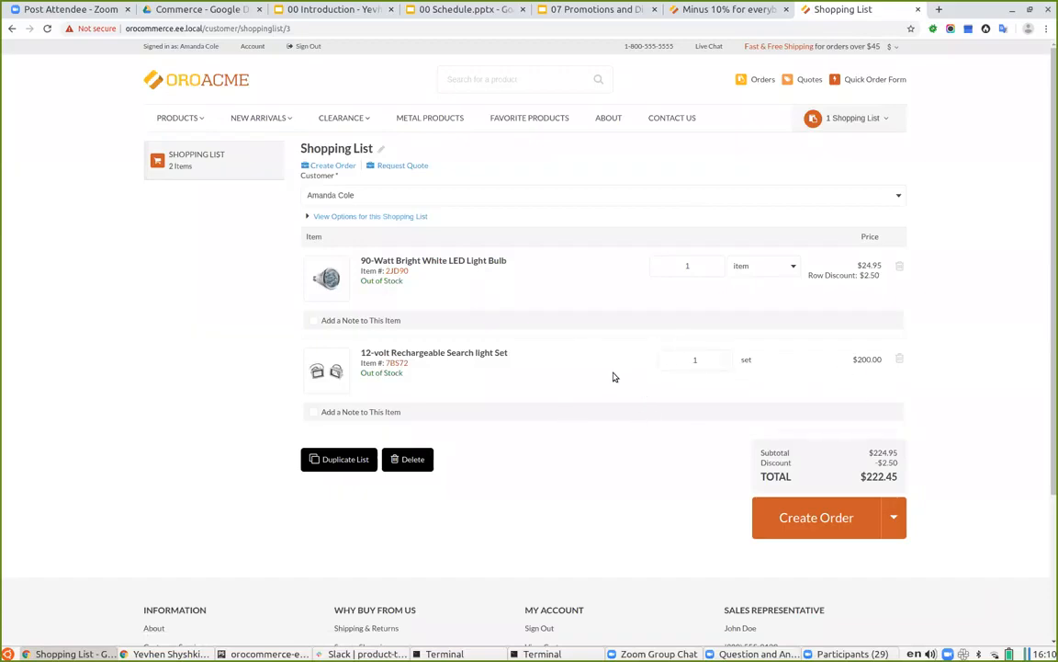
# Check the light bulb's unit options and remove the 12-volt Rechargeable Search light Set from the shopping list.
pyautogui.click(757, 265)
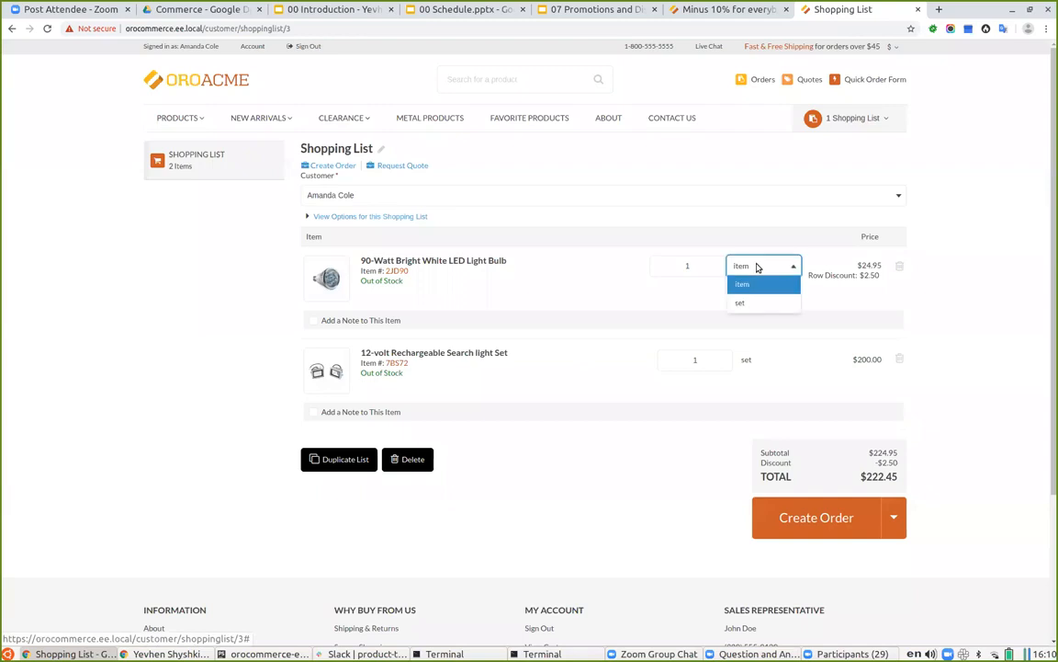
pyautogui.click(758, 266)
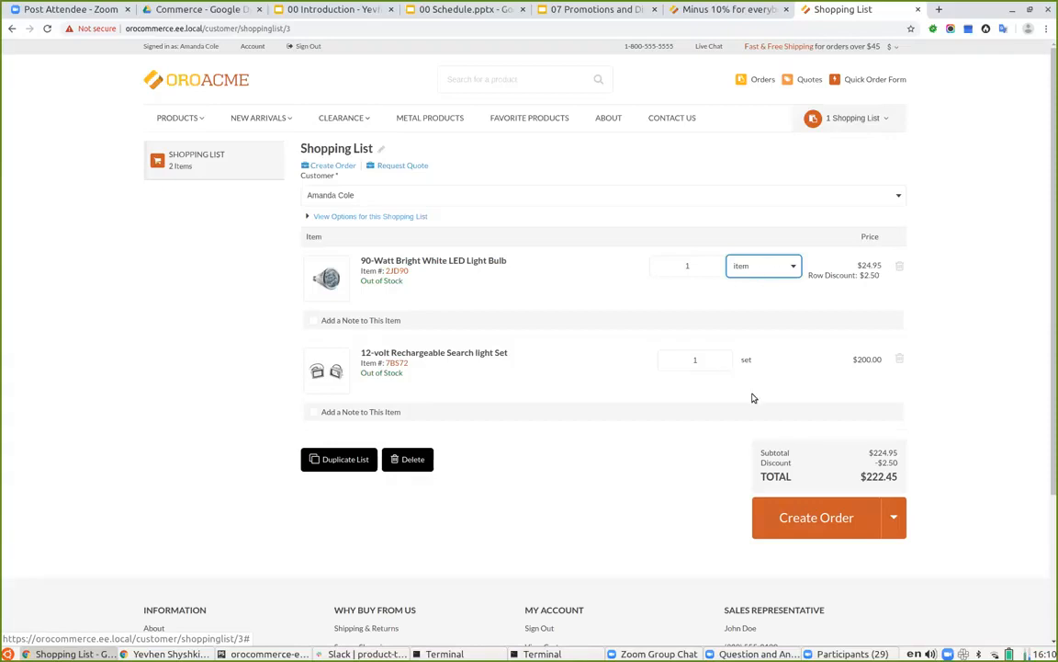
pyautogui.click(899, 359)
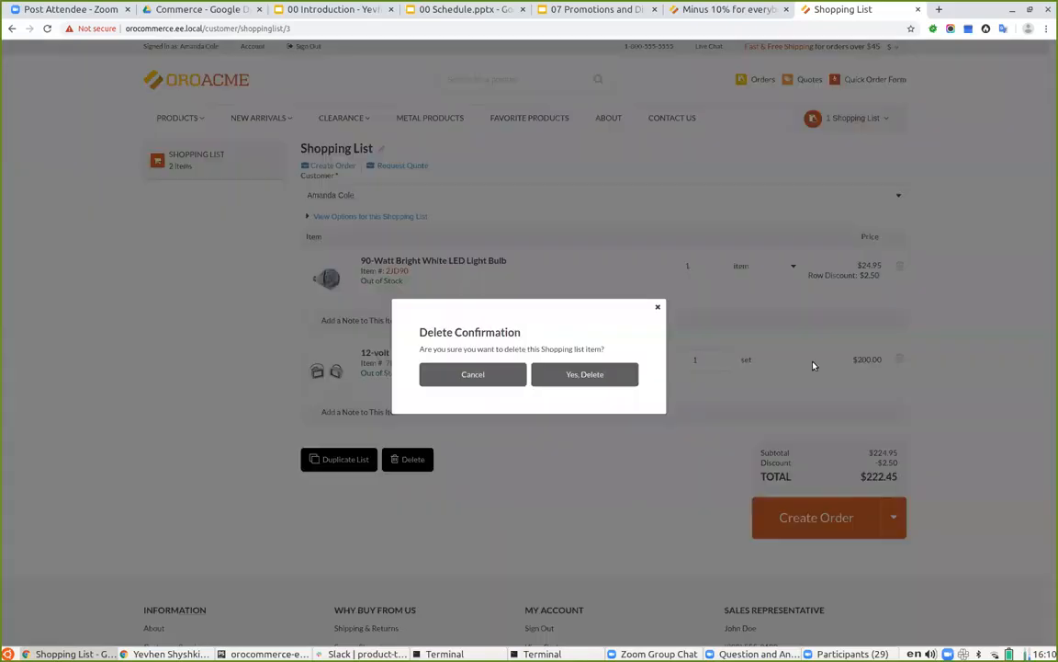
pyautogui.click(597, 374)
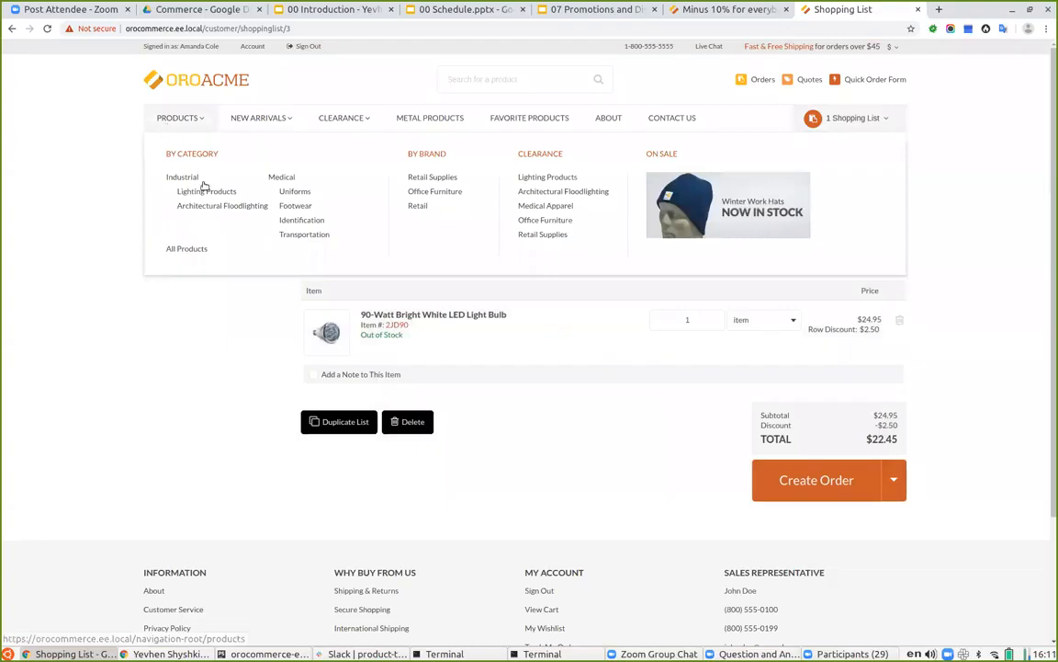
# Add the 600-Watt Bulb Work Light from Architectural Floodlighting to the shopping list and open the list.
pyautogui.click(193, 207)
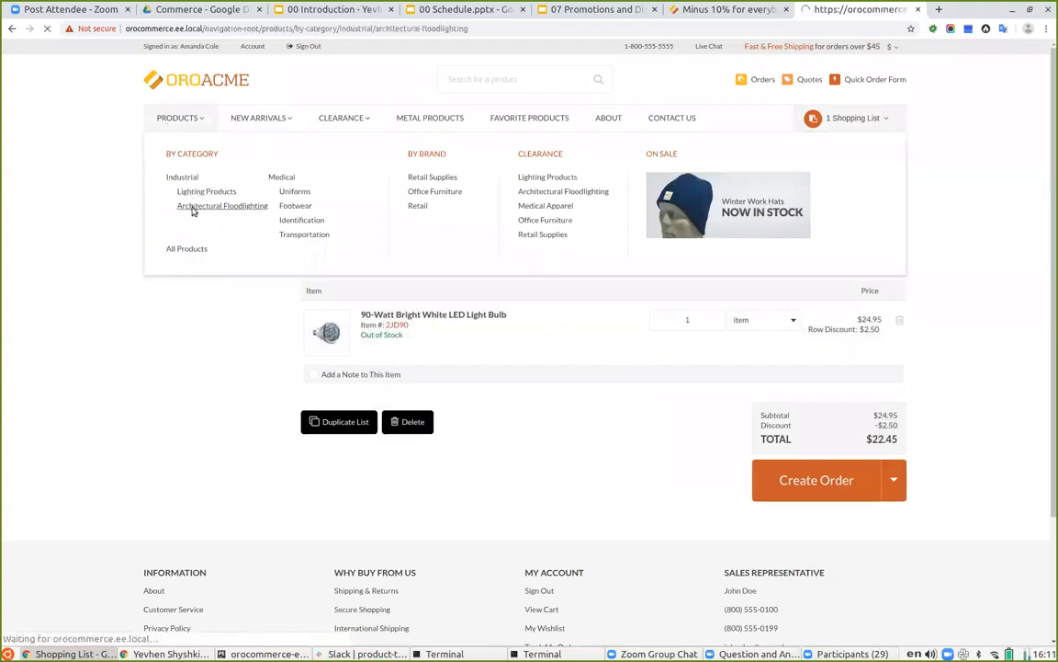
pyautogui.scroll(-5, 593, 334)
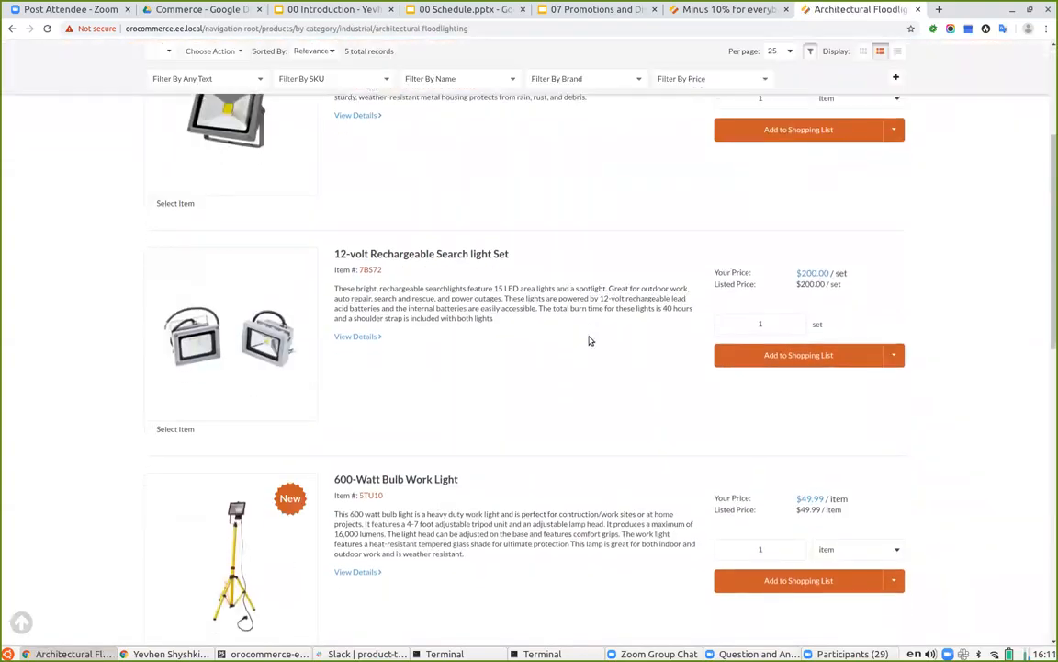
pyautogui.click(804, 394)
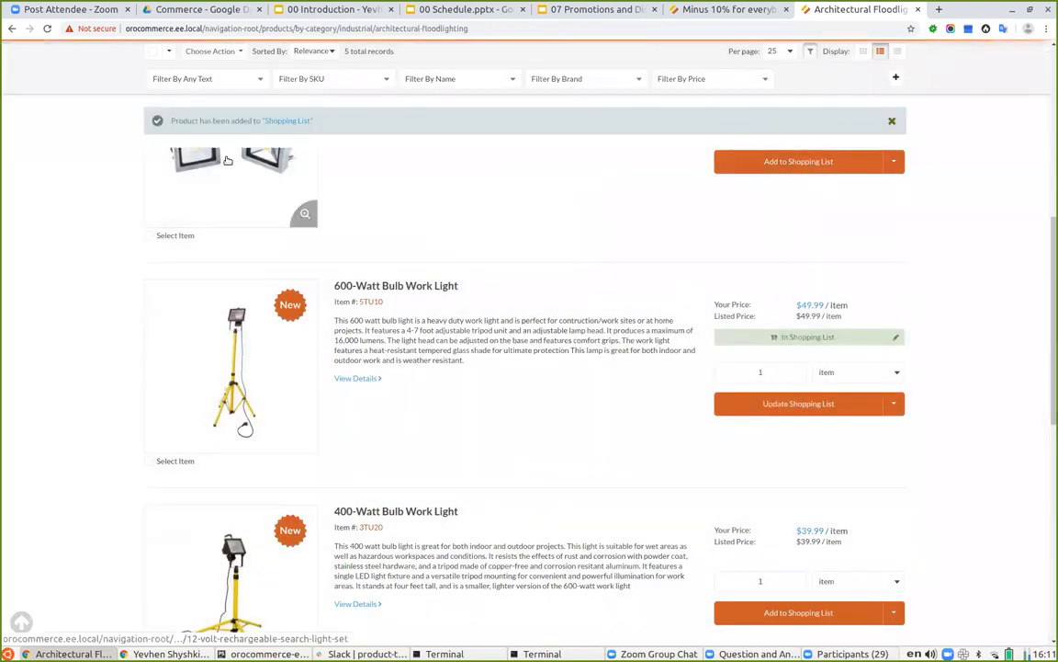
pyautogui.click(295, 121)
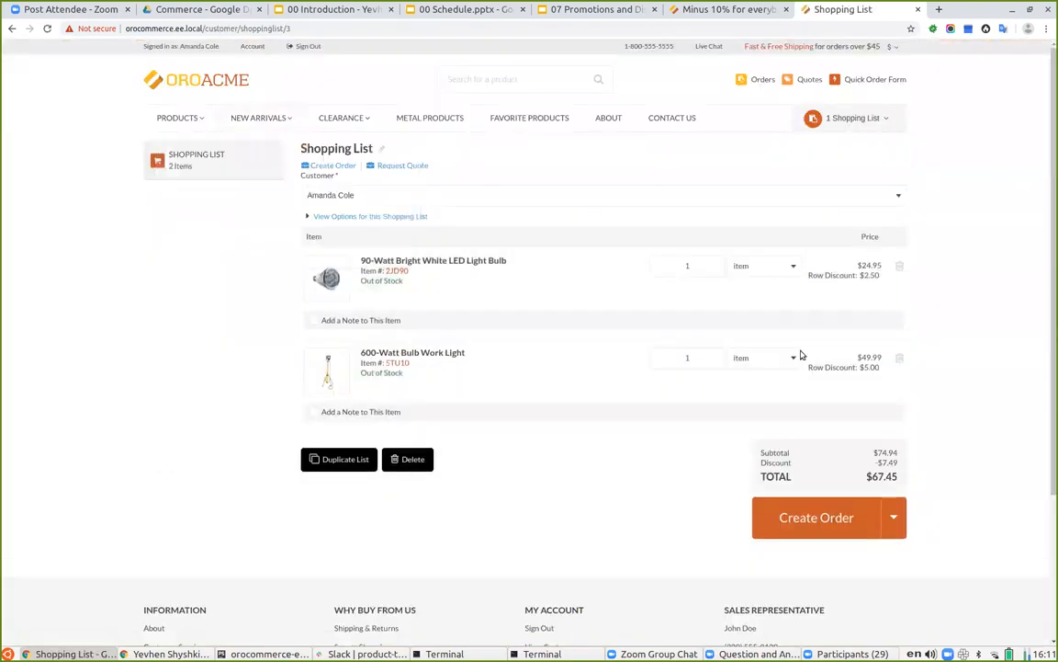
# Compare the row discounts of the light bulb and the 600-Watt Bulb Work Light with the total discount.
pyautogui.moveTo(863, 367); pyautogui.dragTo(878, 368)
pyautogui.click(985, 397)
pyautogui.moveTo(882, 465); pyautogui.dragTo(898, 464)
pyautogui.click(944, 400)
pyautogui.moveTo(861, 274); pyautogui.dragTo(880, 275)
pyautogui.moveTo(860, 368); pyautogui.dragTo(878, 376)
pyautogui.moveTo(879, 462); pyautogui.dragTo(897, 465)
pyautogui.click(922, 489)
pyautogui.moveTo(862, 357)
pyautogui.moveTo(867, 358); pyautogui.dragTo(883, 357)
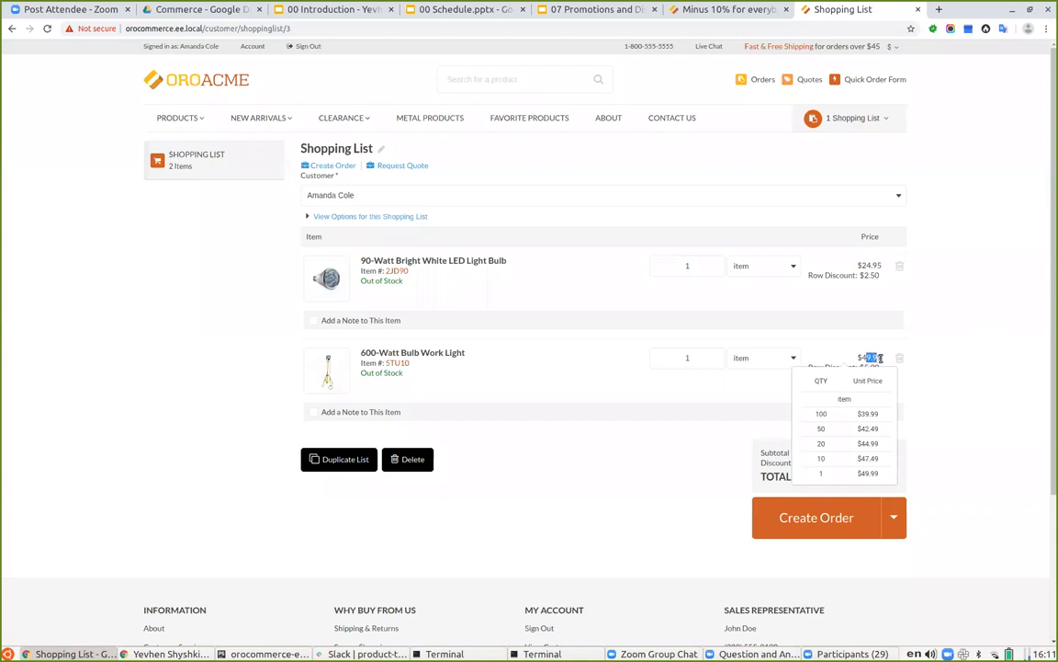
pyautogui.moveTo(877, 462); pyautogui.dragTo(896, 464)
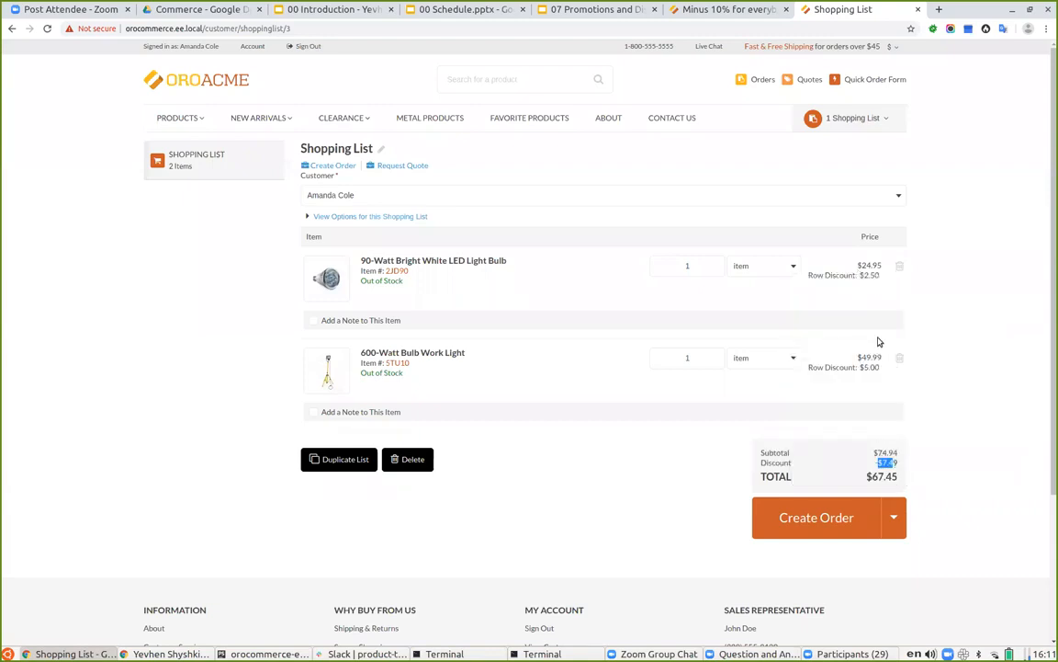
pyautogui.click(957, 380)
# Look through the Medical Footwear products for another item to put on the shopping list.
pyautogui.moveTo(170, 118)
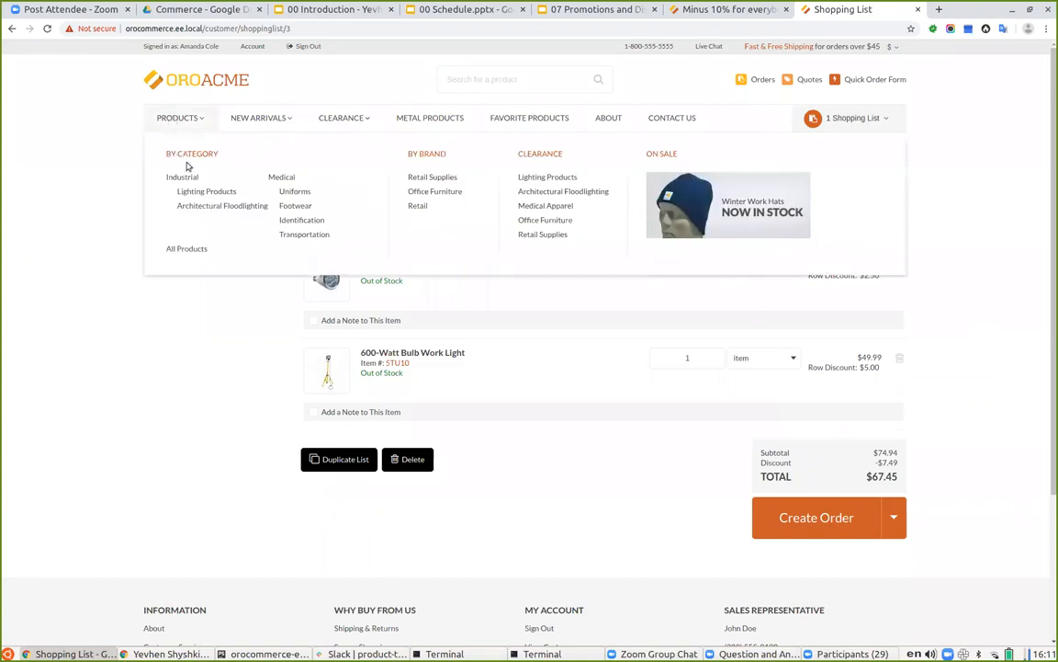
pyautogui.click(295, 207)
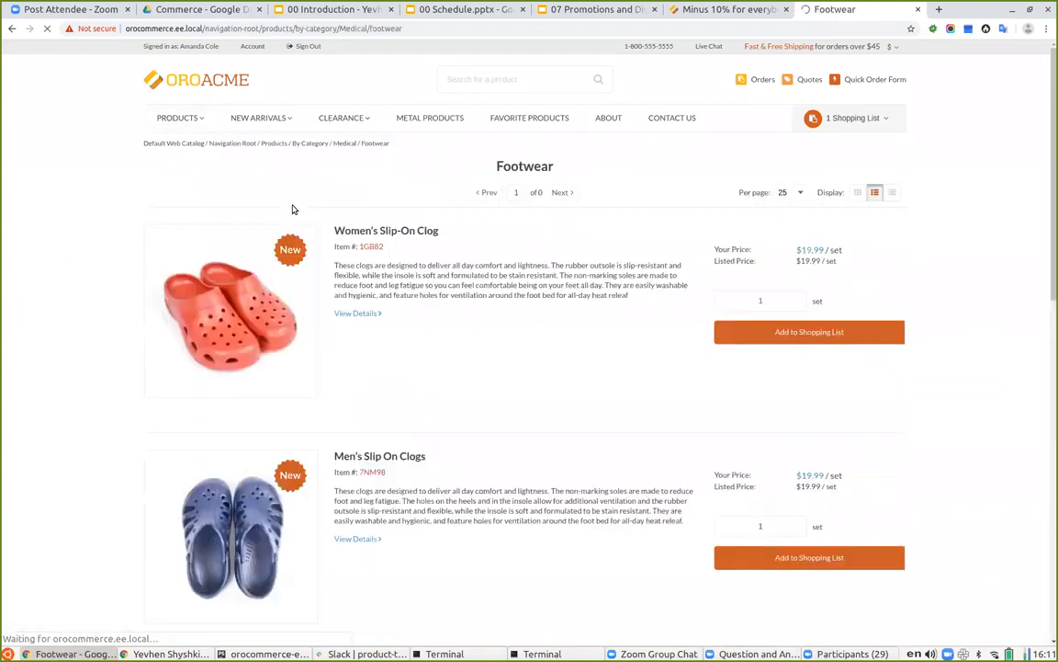
pyautogui.scroll(-9, 706, 427)
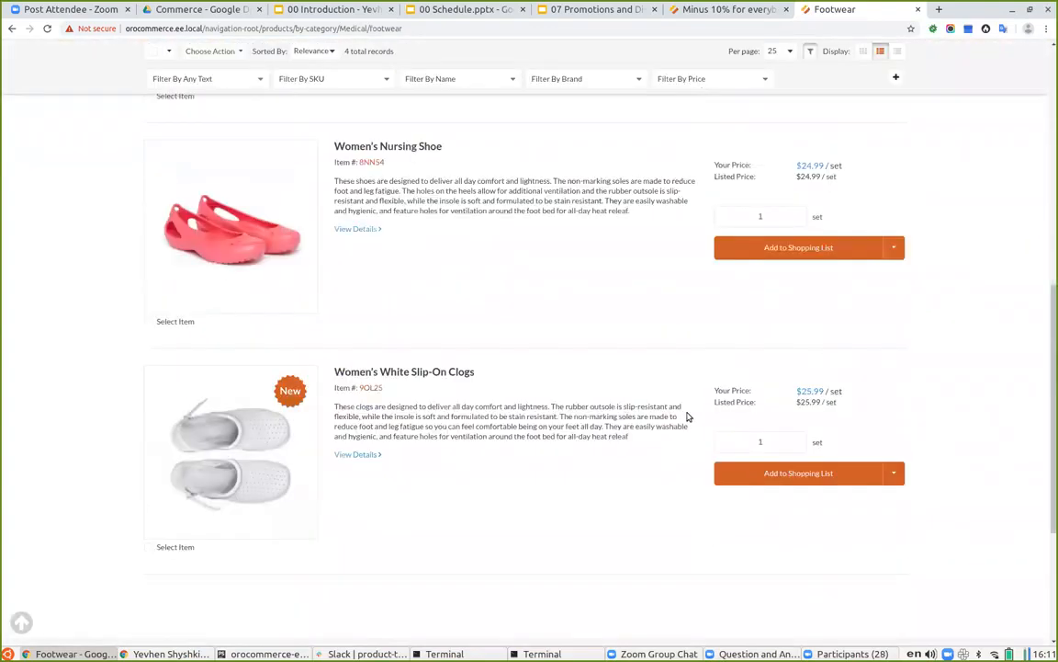
pyautogui.scroll(2, 212, 155)
pyautogui.scroll(7, 213, 154)
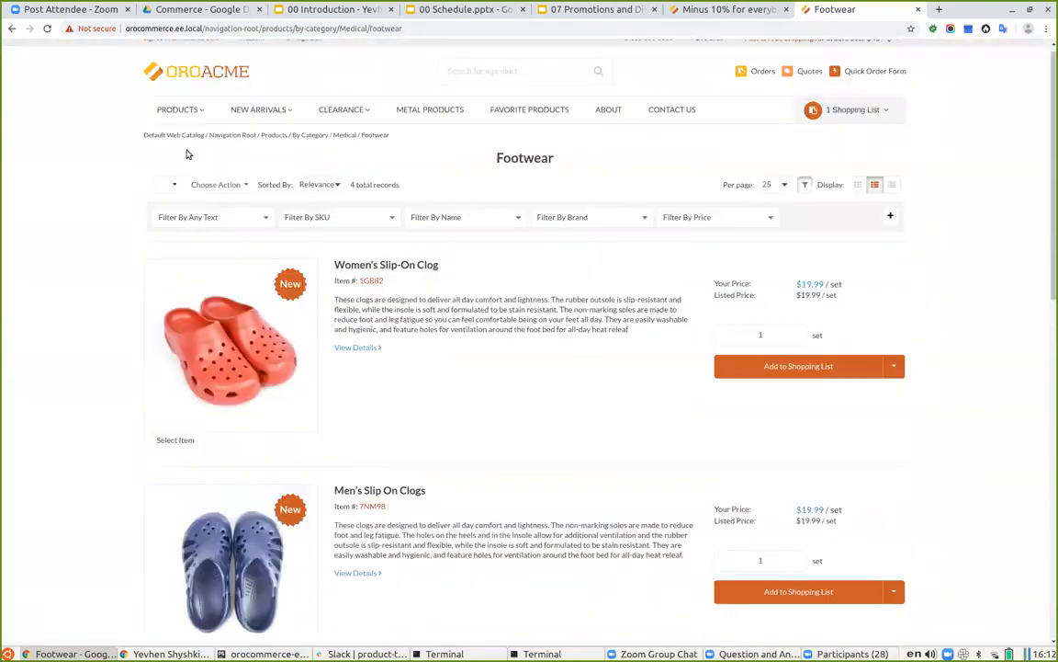
# Add the 500-Watt Portable Work Light from Architectural Floodlighting to the shopping list and open the list.
pyautogui.moveTo(173, 119)
pyautogui.click(197, 206)
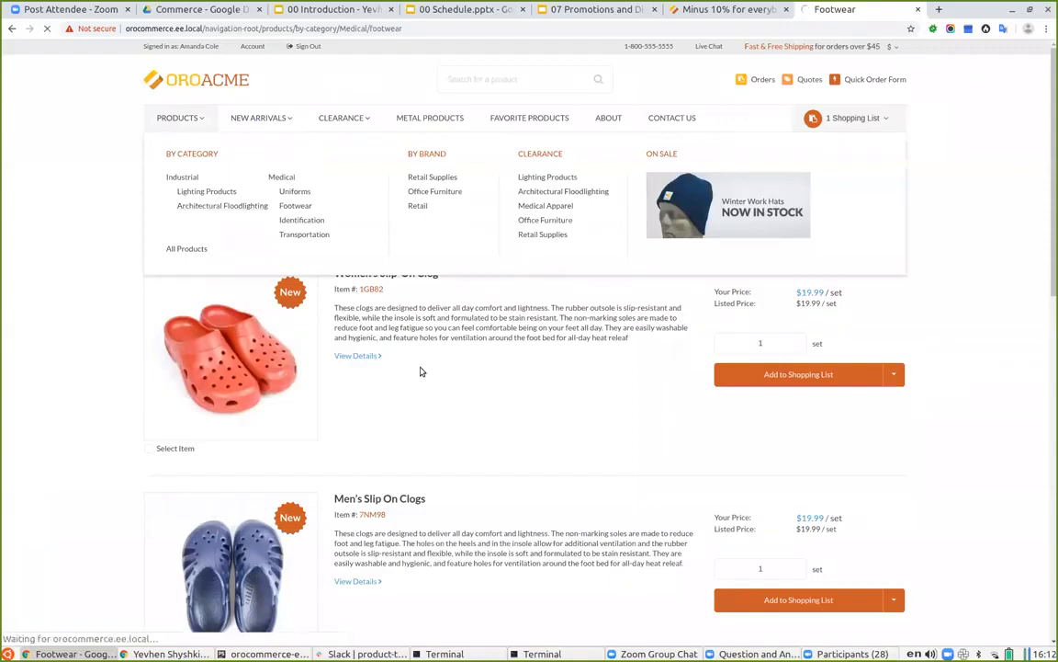
pyautogui.scroll(-5, 418, 372)
pyautogui.scroll(-5, 416, 377)
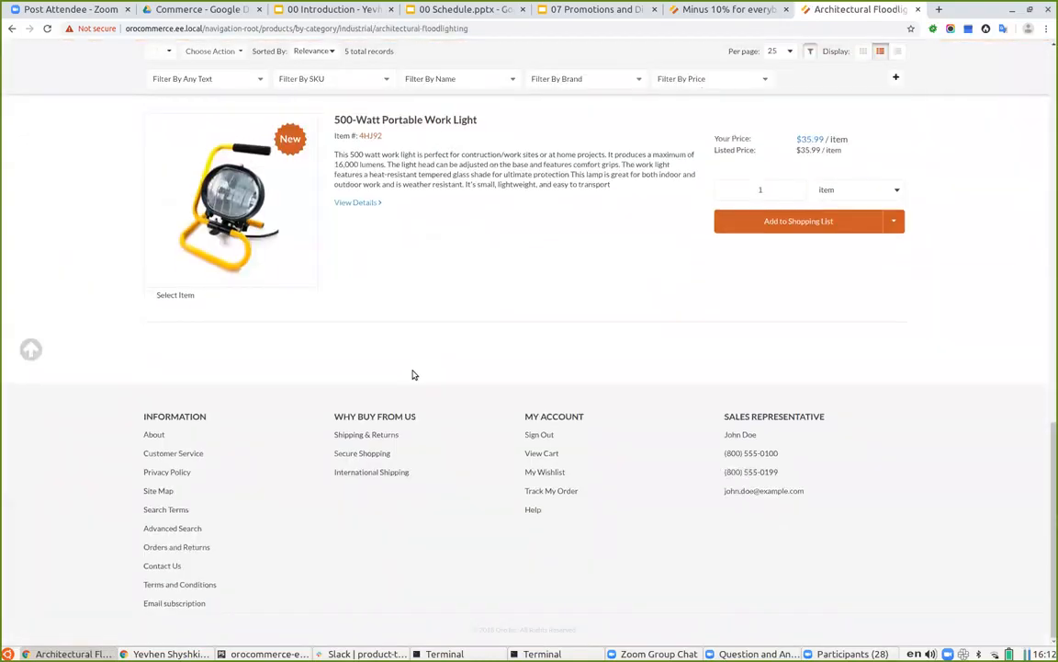
pyautogui.scroll(2, 413, 373)
pyautogui.click(781, 368)
pyautogui.scroll(10, 865, 218)
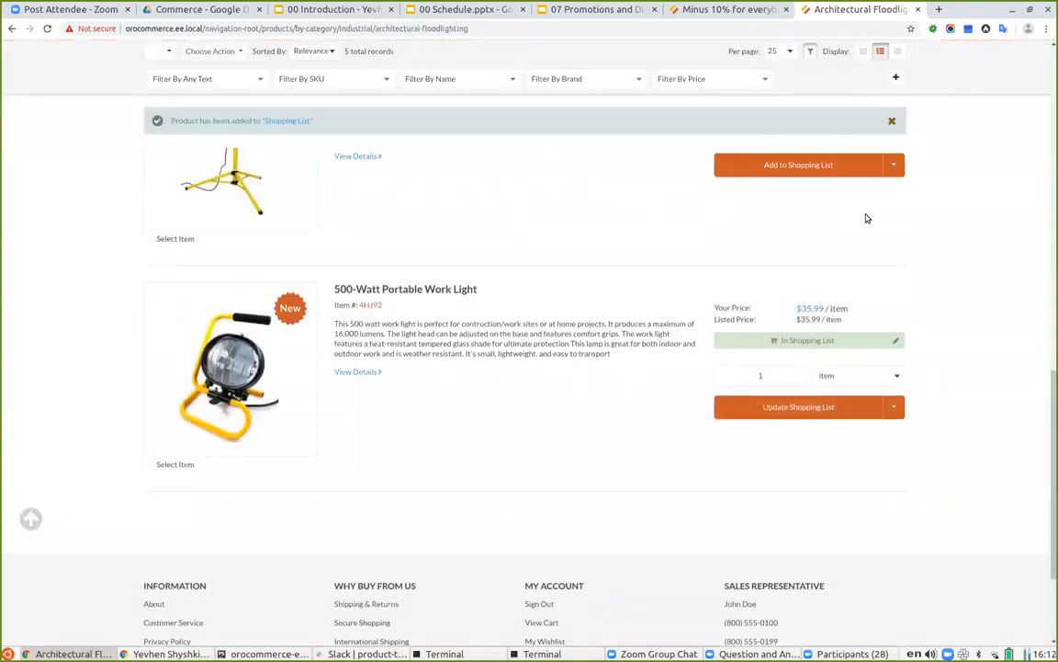
pyautogui.moveTo(816, 120)
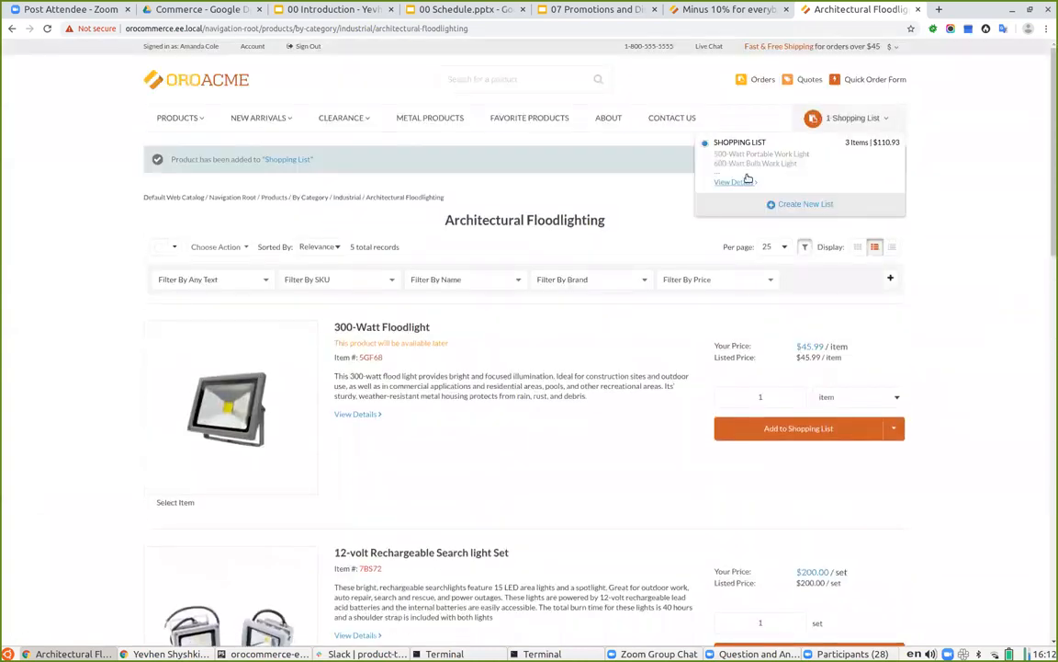
pyautogui.click(748, 181)
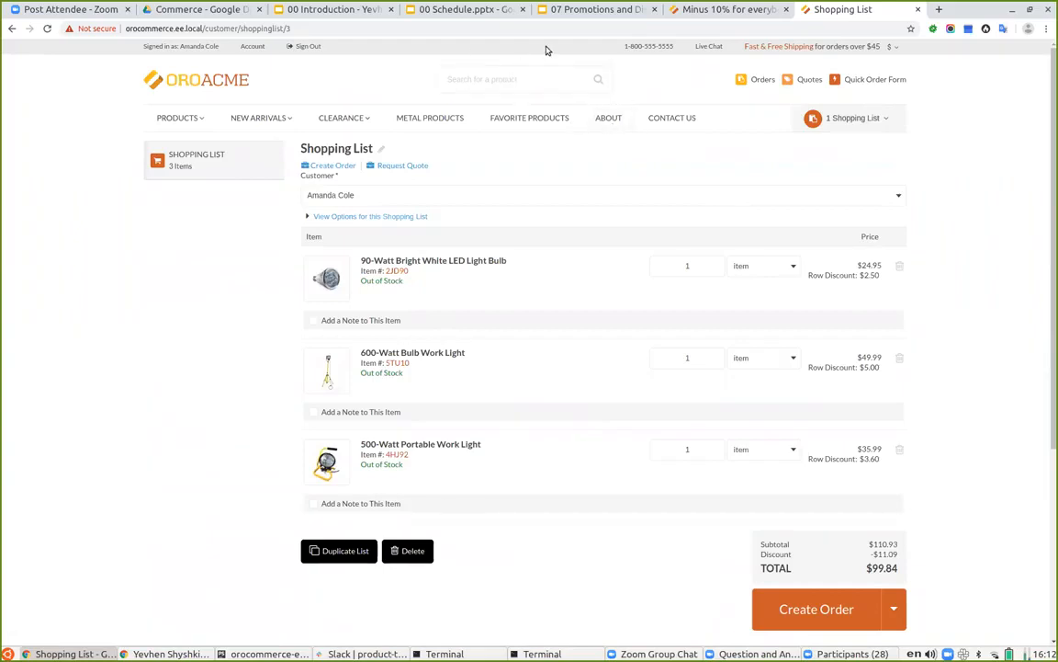
# Open the Minus 10% for everybody promotion for editing and go to its Items To Discount section.
pyautogui.click(554, 9)
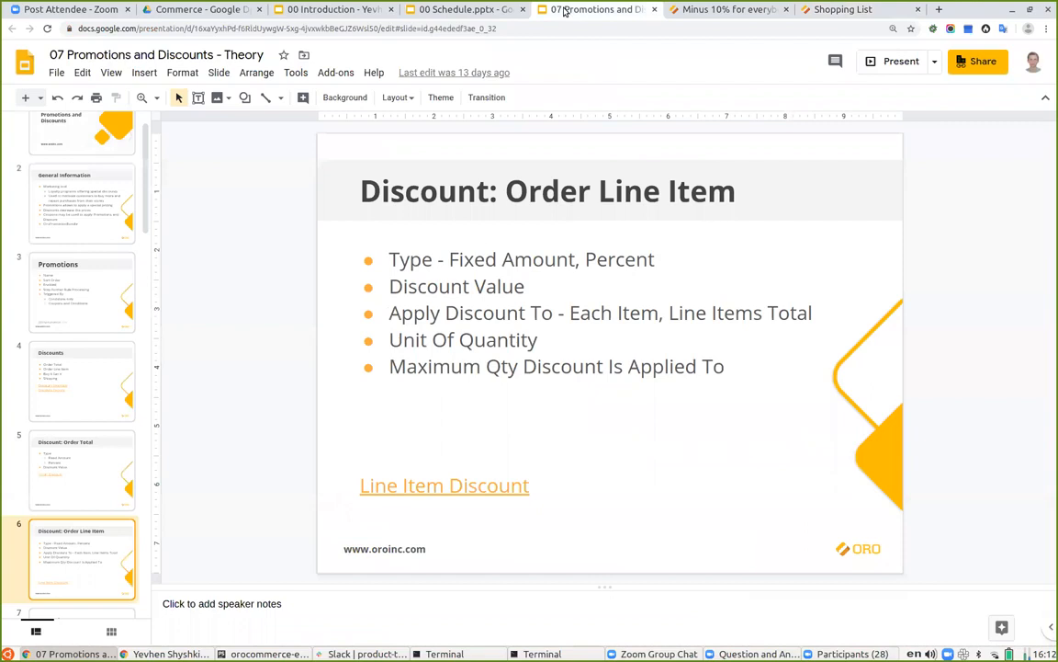
pyautogui.click(844, 9)
pyautogui.click(735, 9)
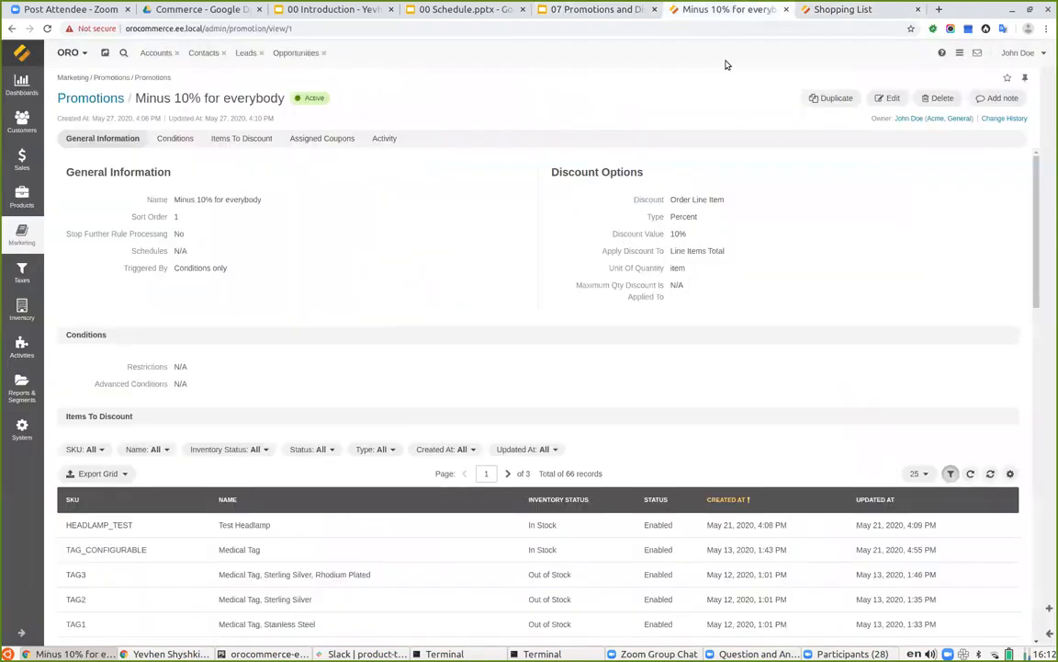
pyautogui.click(890, 97)
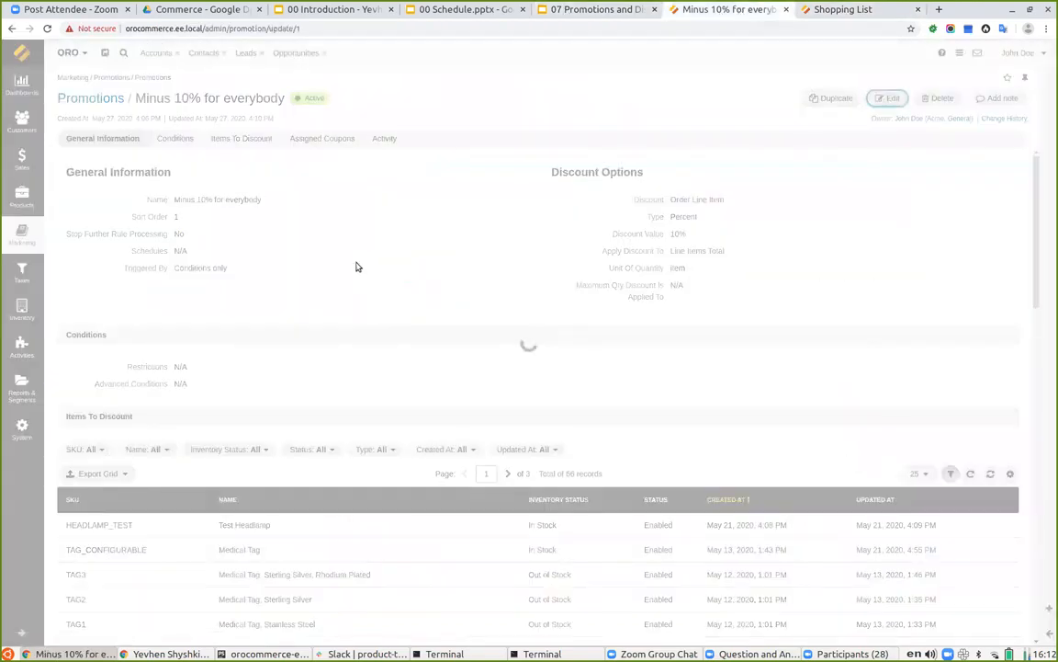
pyautogui.scroll(-4, 370, 343)
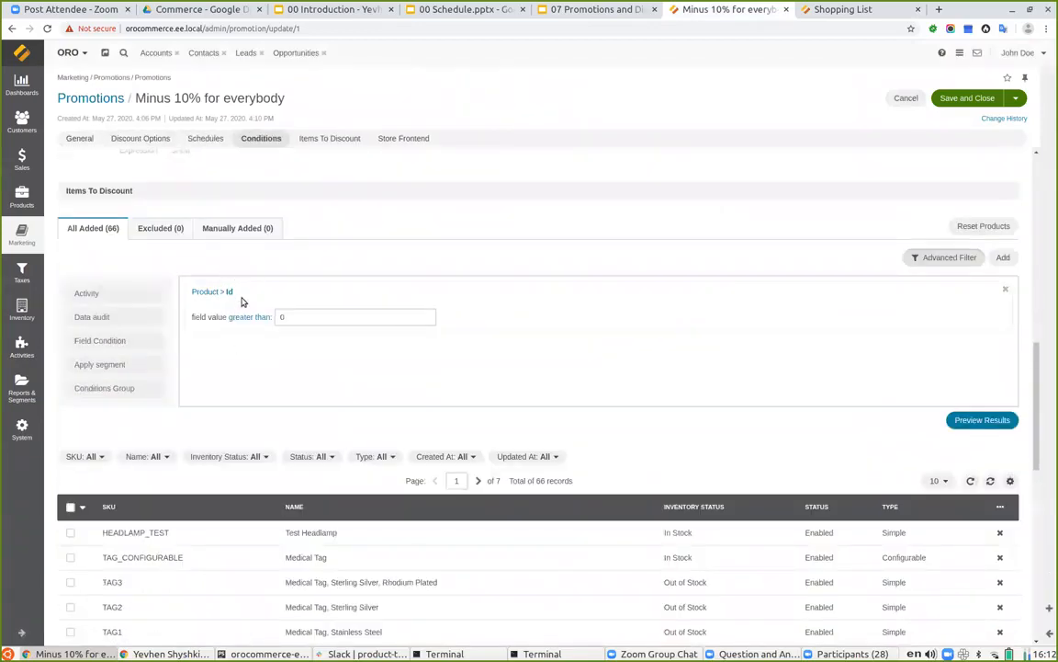
# Hide the advanced filter and look at the products available for manual addition to the promotion, without adding any.
pyautogui.click(920, 261)
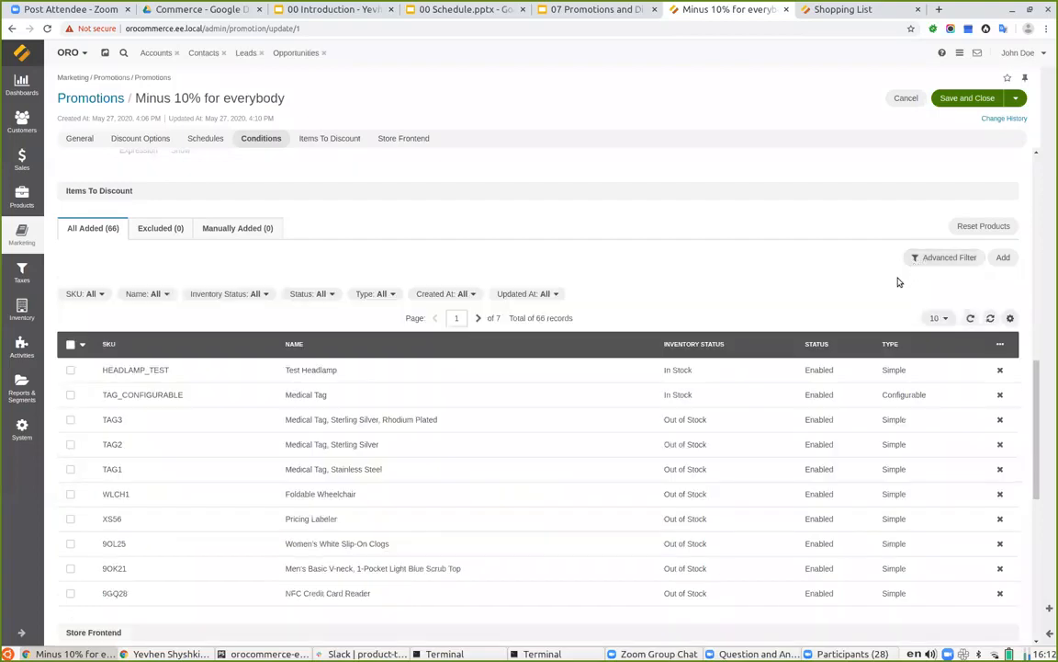
pyautogui.click(1003, 259)
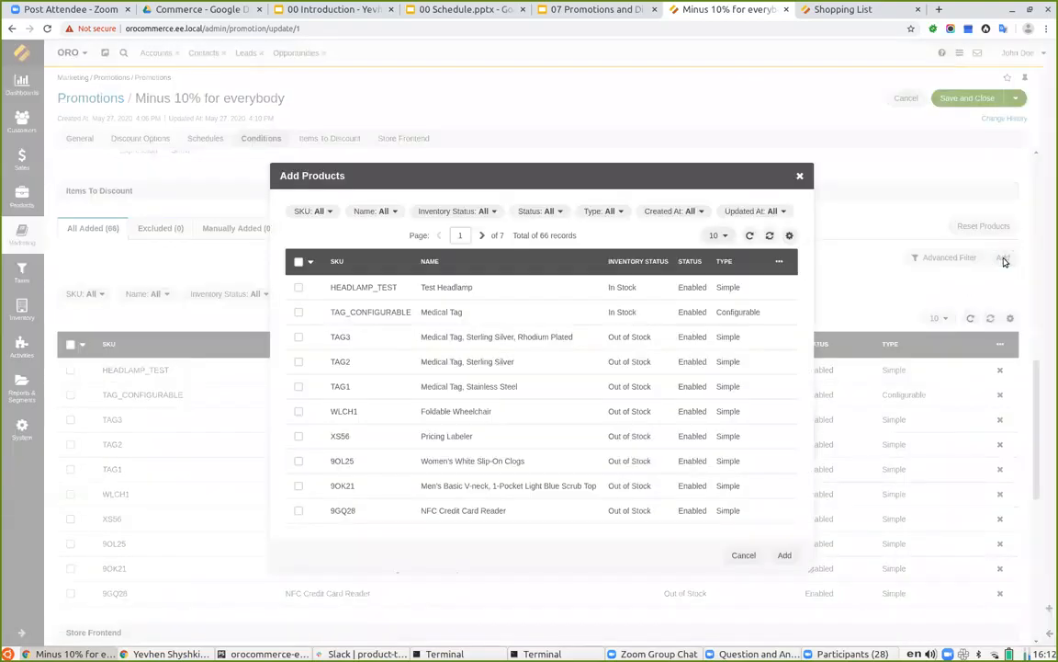
pyautogui.click(743, 555)
# Show the advanced filter again, preview its results and remove the condition for product Id greater than 0.
pyautogui.click(938, 259)
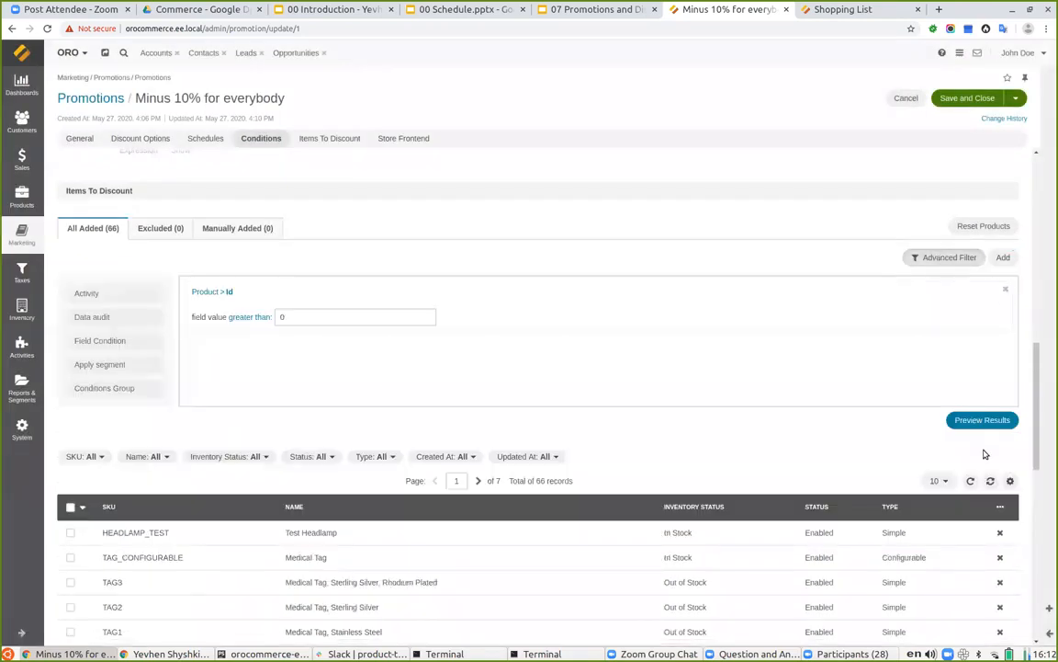
pyautogui.click(957, 419)
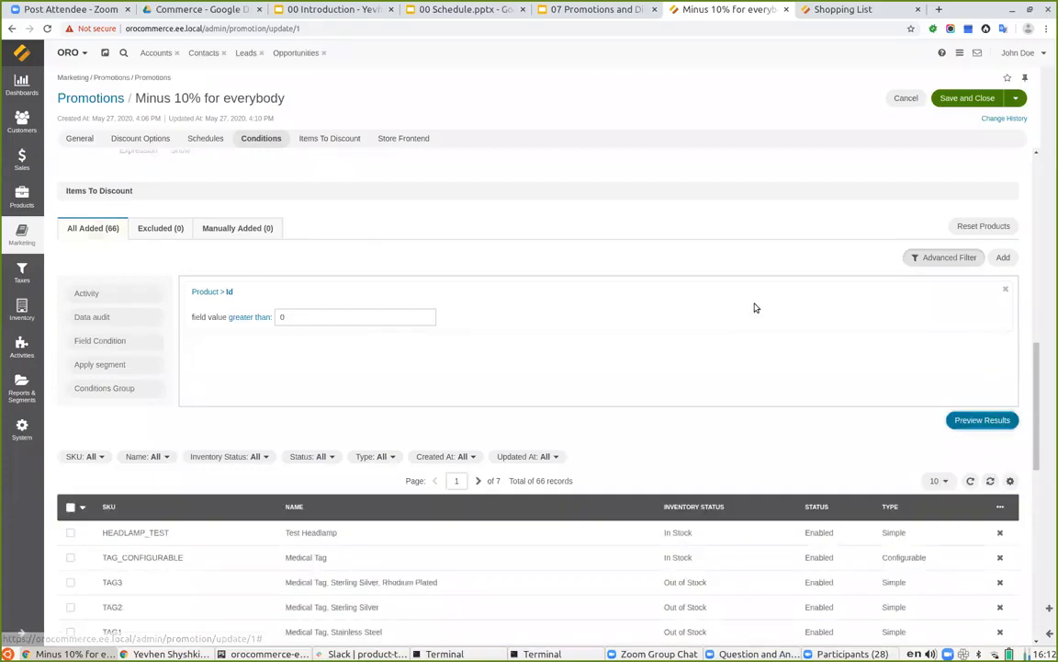
pyautogui.click(1005, 289)
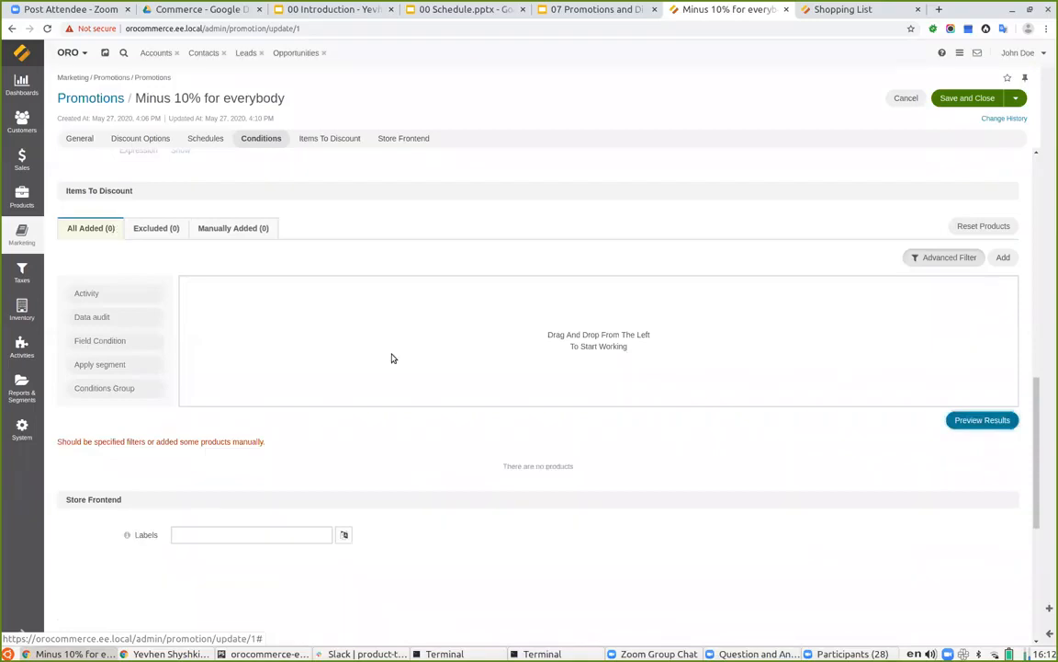
# Copy the light bulb's SKU from the shopping list and filter the products to add by SKU containing 2JD90.
pyautogui.click(1003, 257)
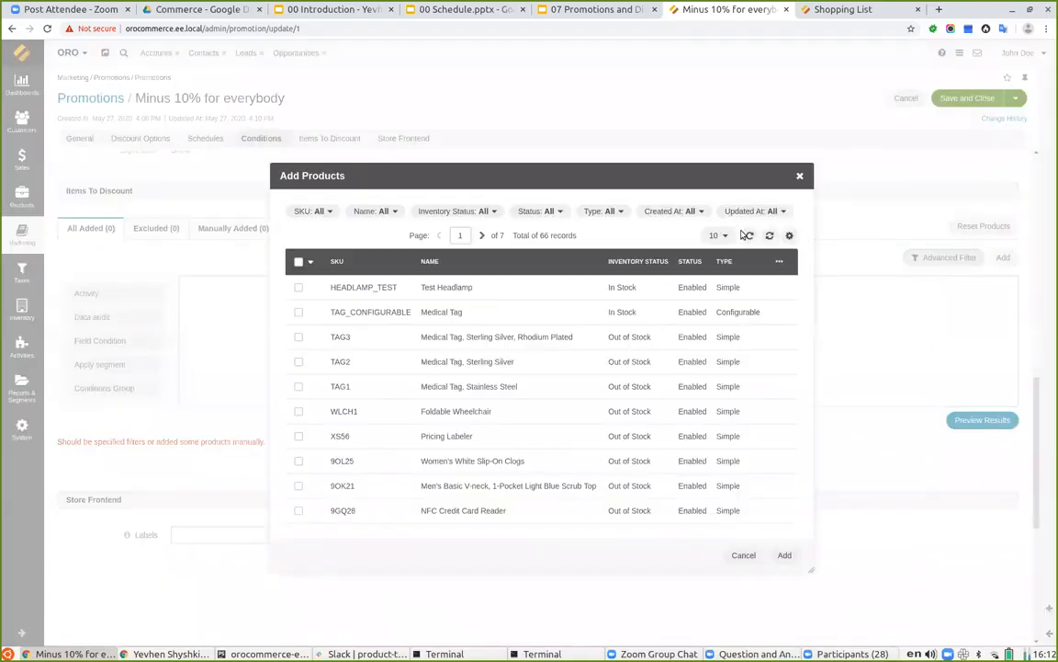
pyautogui.click(827, 11)
pyautogui.doubleClick(396, 271)
pyautogui.hotkey('ctrl', 'shift', 'Tab')
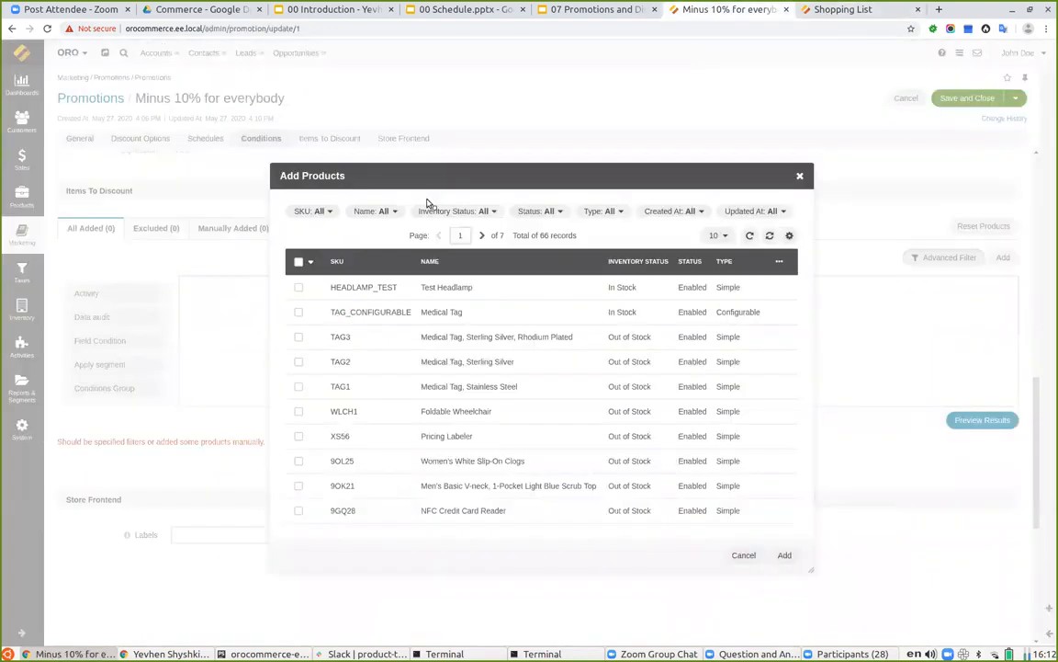
pyautogui.click(309, 213)
pyautogui.write('2JD90')
pyautogui.click(478, 240)
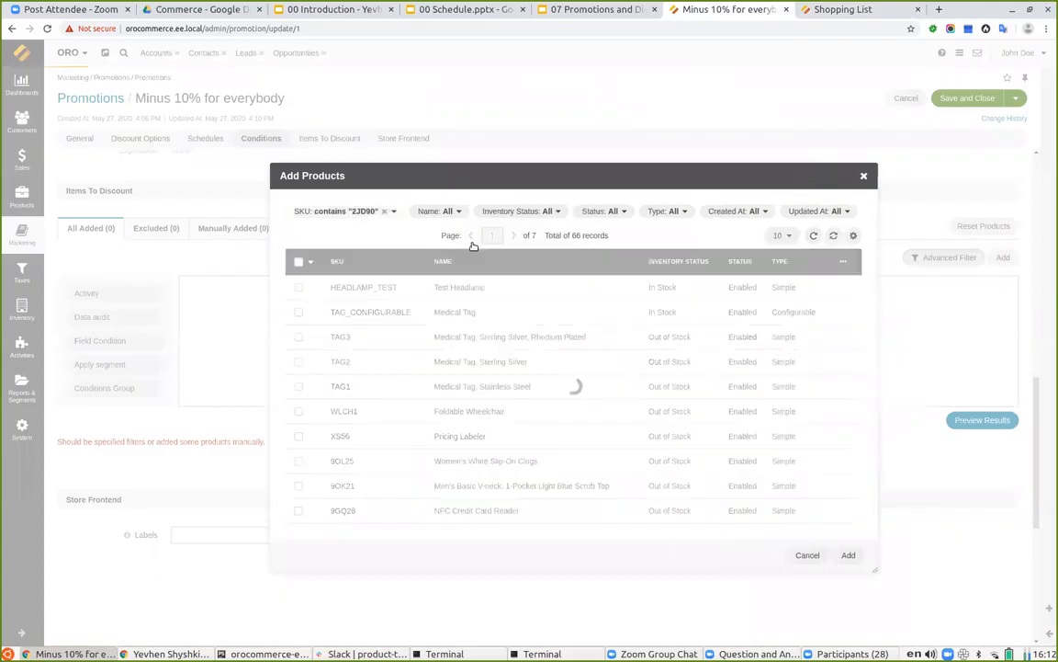
# Add the 90-Watt light bulb 2JD90 and the 600-Watt work light to the promotion's items, filtering the latter by SKU 5TU10 copied from the shopping list.
pyautogui.click(267, 399)
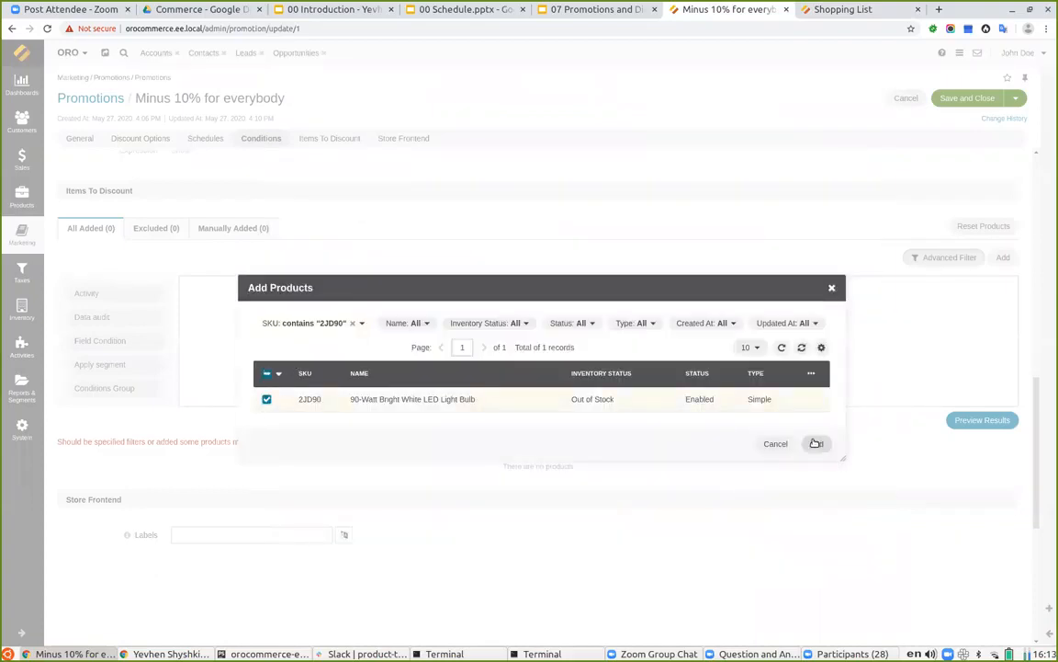
pyautogui.click(815, 443)
pyautogui.click(1004, 260)
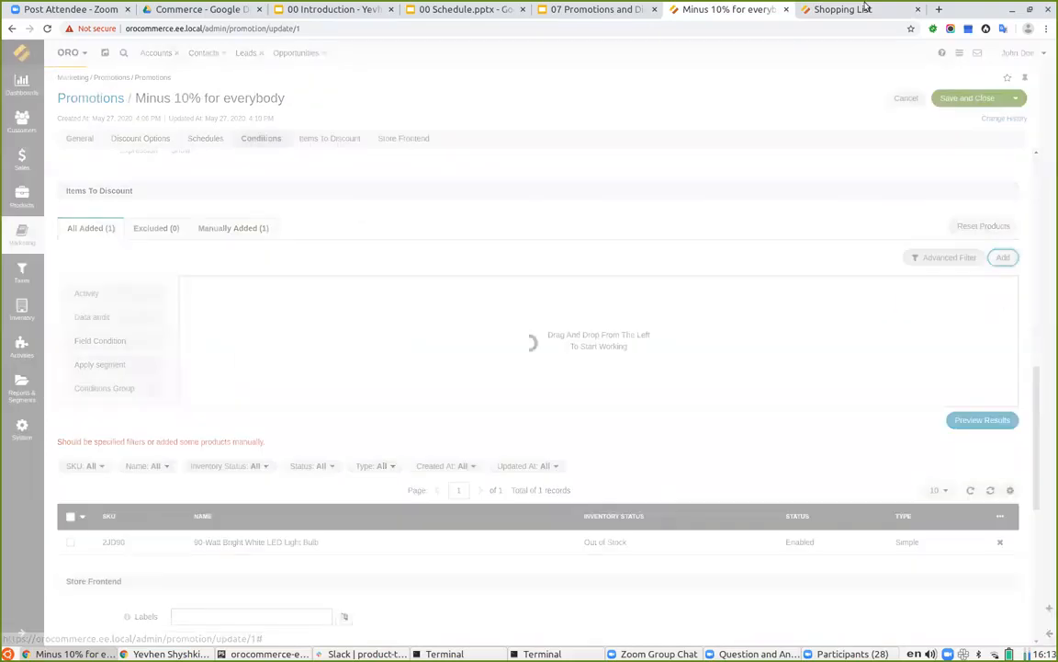
pyautogui.click(841, 9)
pyautogui.doubleClick(397, 364)
pyautogui.hotkey('ctrl', 'c')
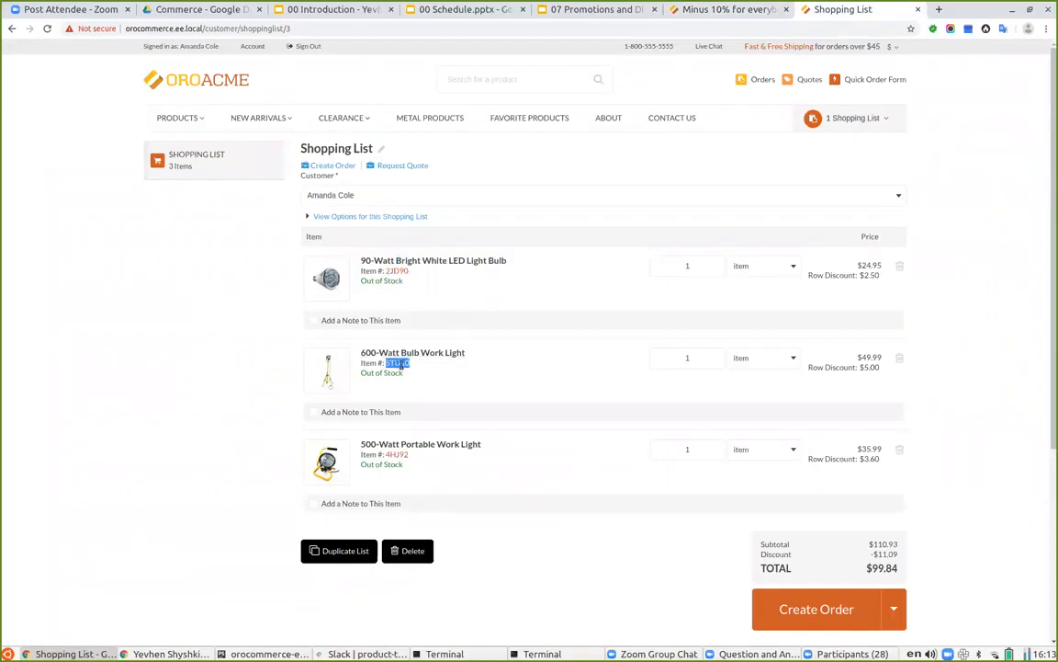
pyautogui.click(726, 9)
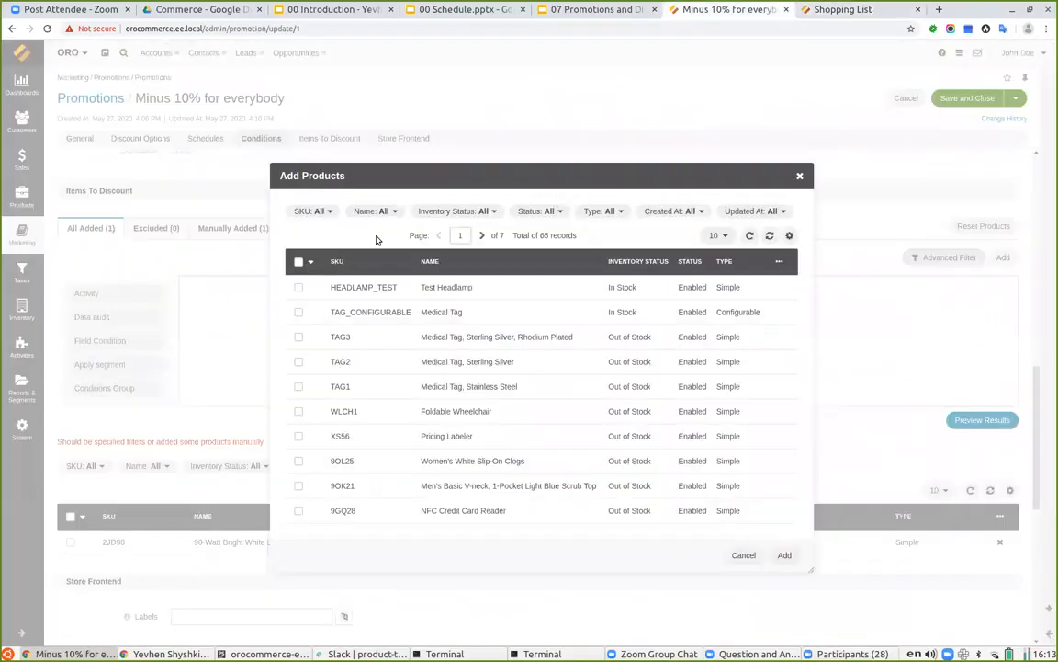
pyautogui.click(310, 211)
pyautogui.hotkey('ctrl', 'v')
pyautogui.click(478, 239)
pyautogui.click(267, 399)
pyautogui.click(816, 442)
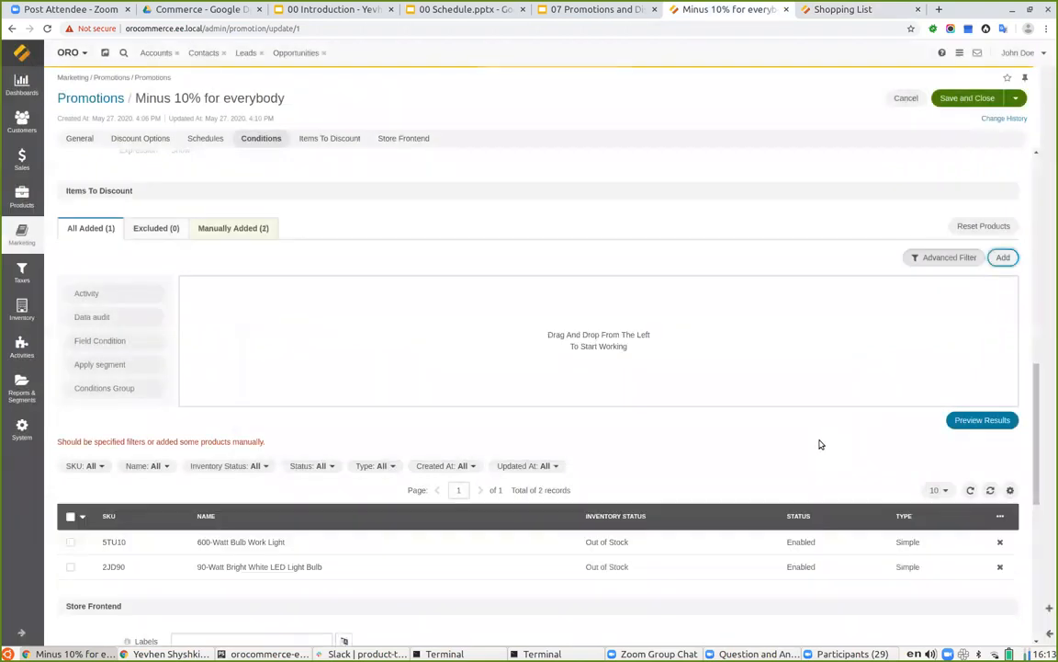
# Preview the promotion's items to discount with the manually added products and save the promotion.
pyautogui.click(975, 421)
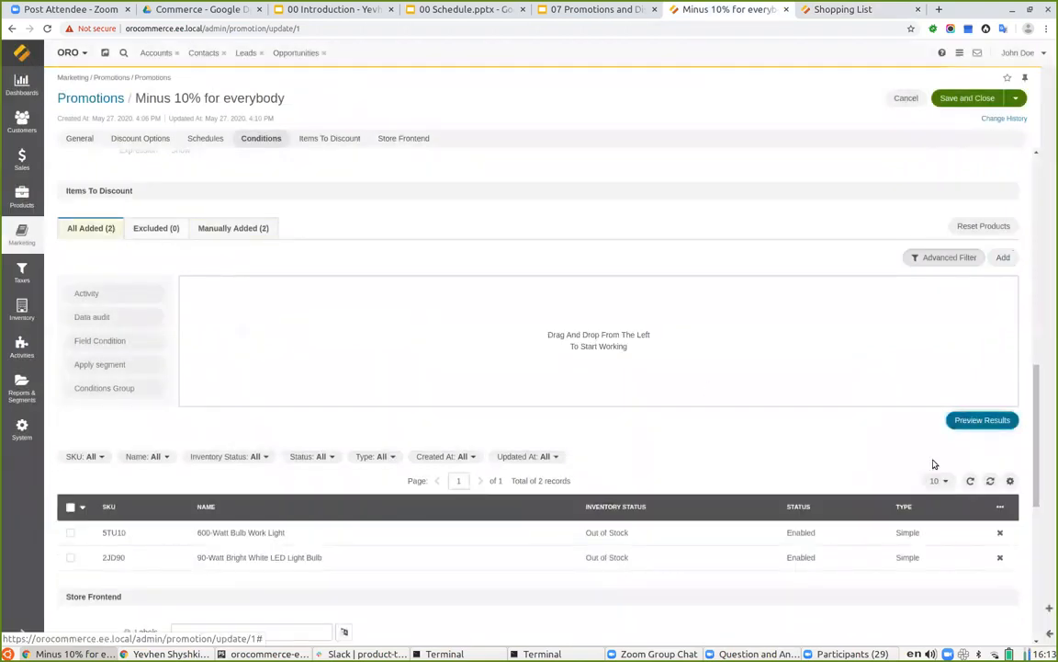
pyautogui.scroll(-1, 560, 459)
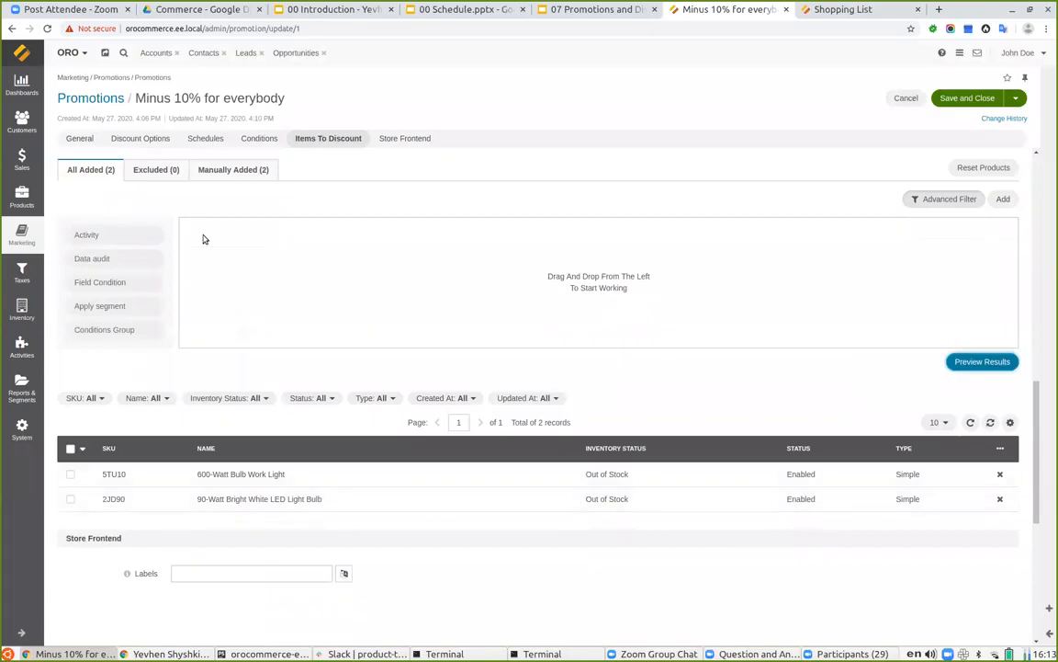
pyautogui.click(960, 100)
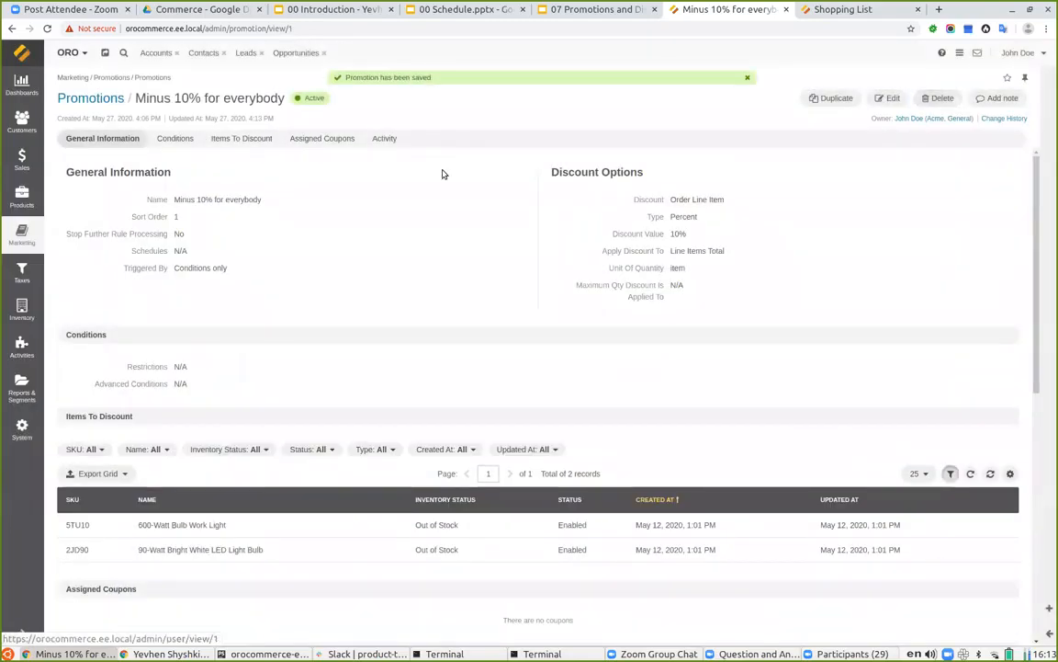
# Reload the shopping list to check which products get the row discount with the restricted product selection.
pyautogui.click(806, 14)
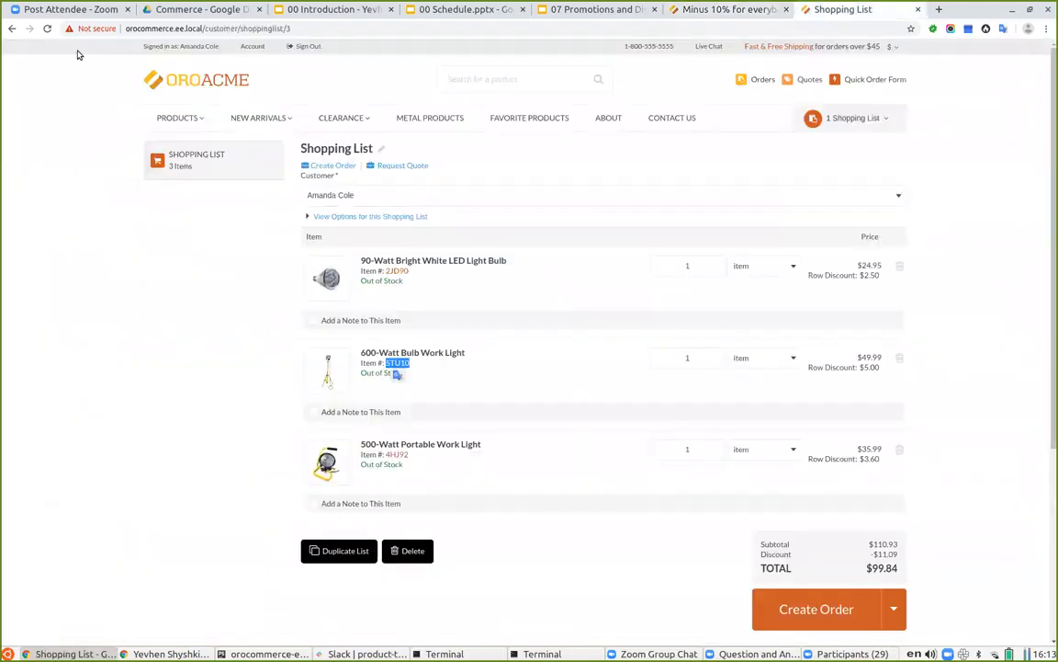
pyautogui.click(47, 31)
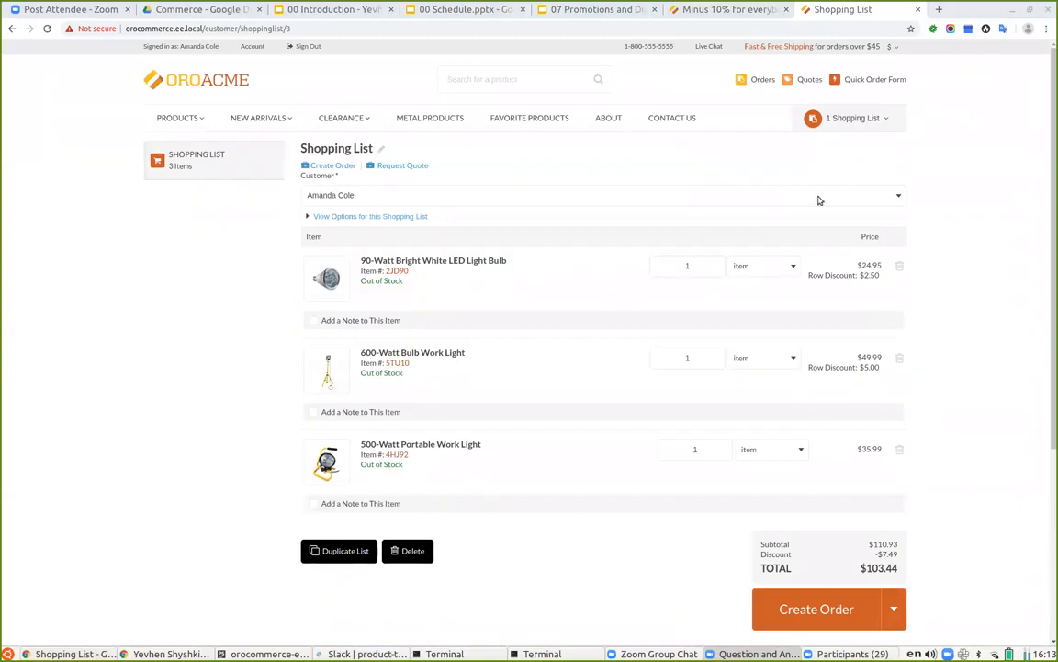
# Switch to the 07 Promotions and Discounts slides and present the Discount: Buy X Get Y slide.
pyautogui.click(597, 9)
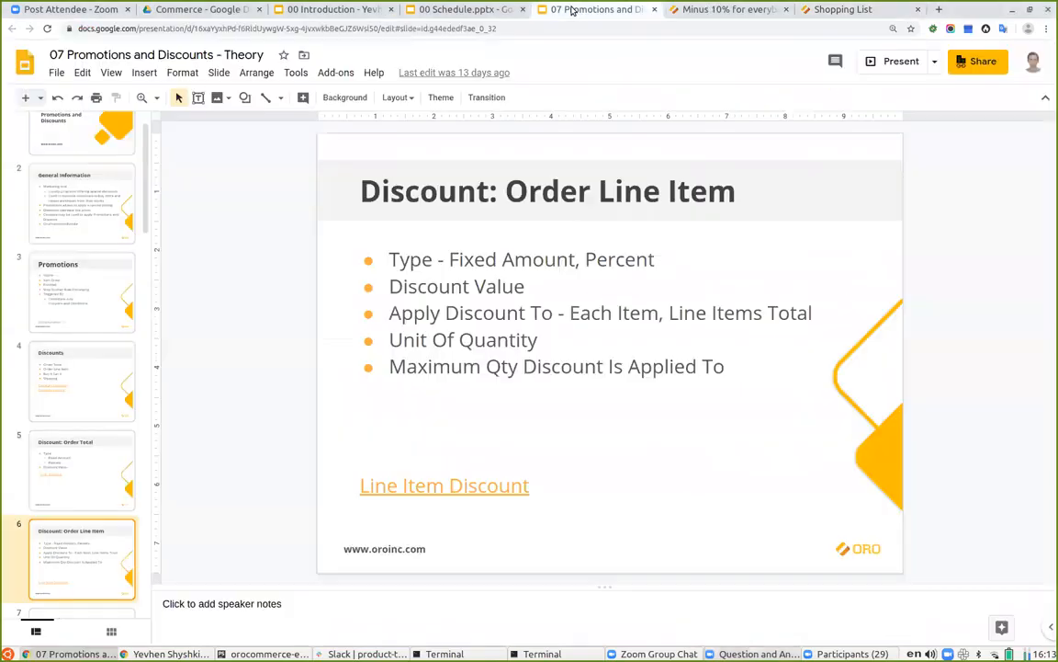
pyautogui.scroll(-2, 105, 420)
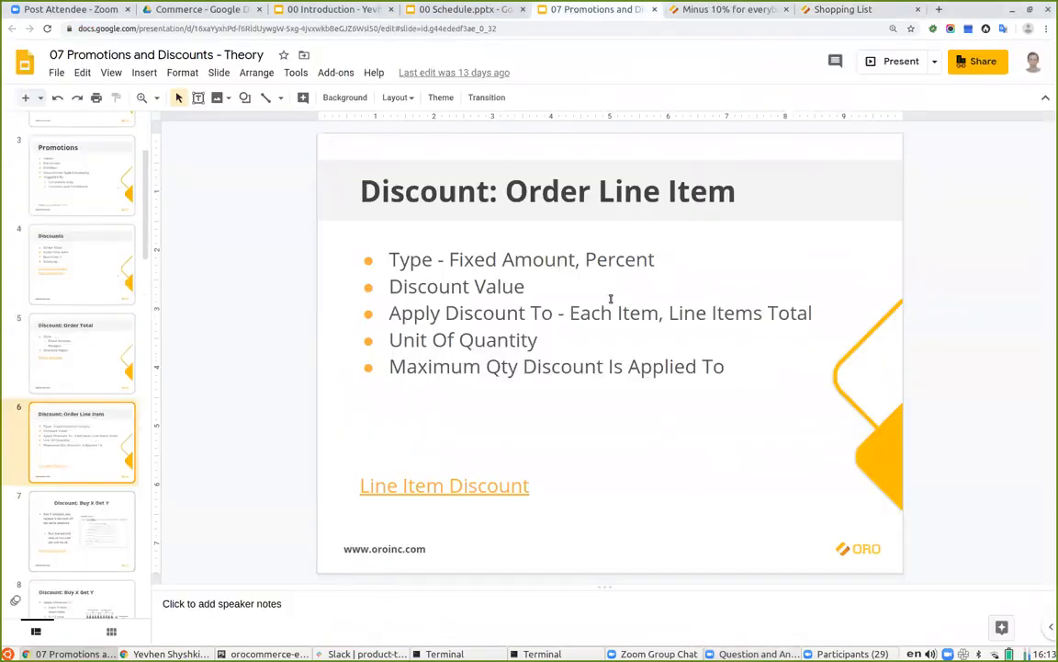
pyautogui.press('Down')
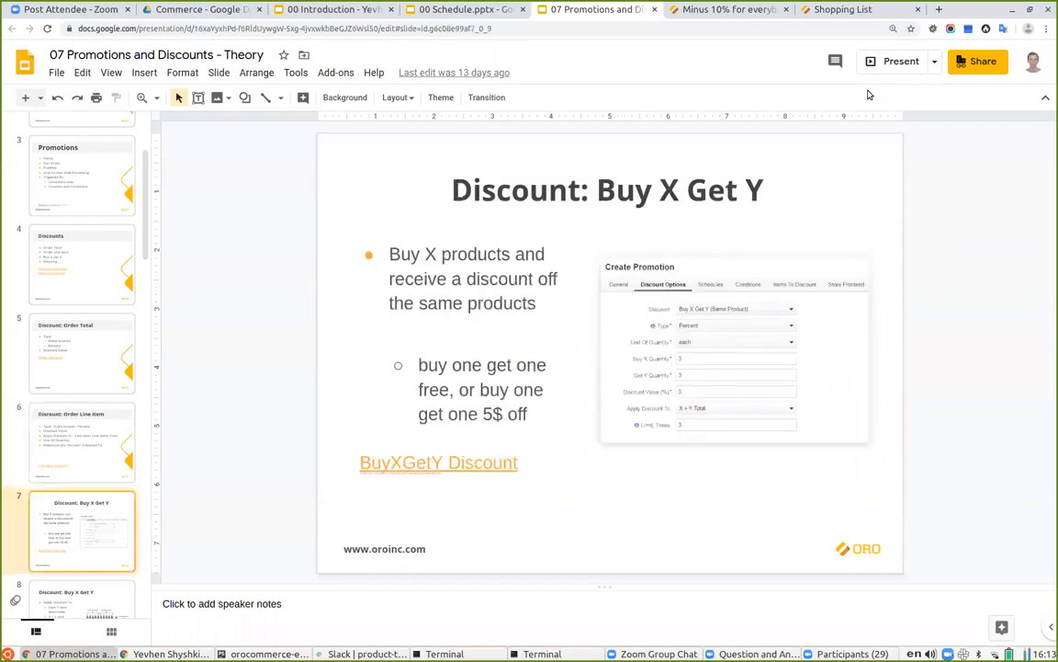
pyautogui.click(882, 61)
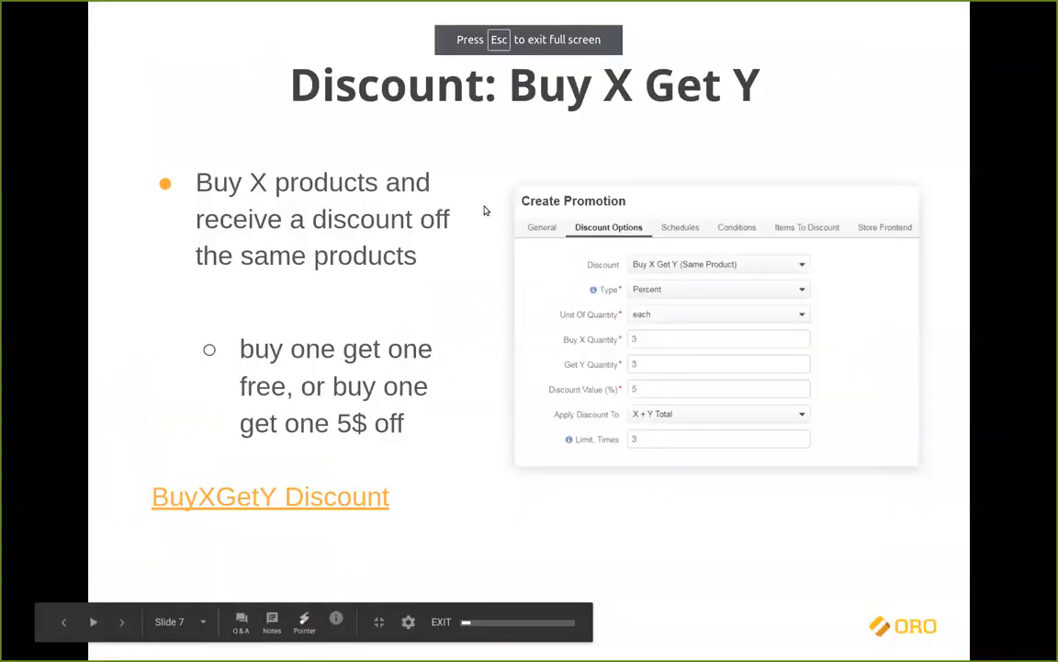
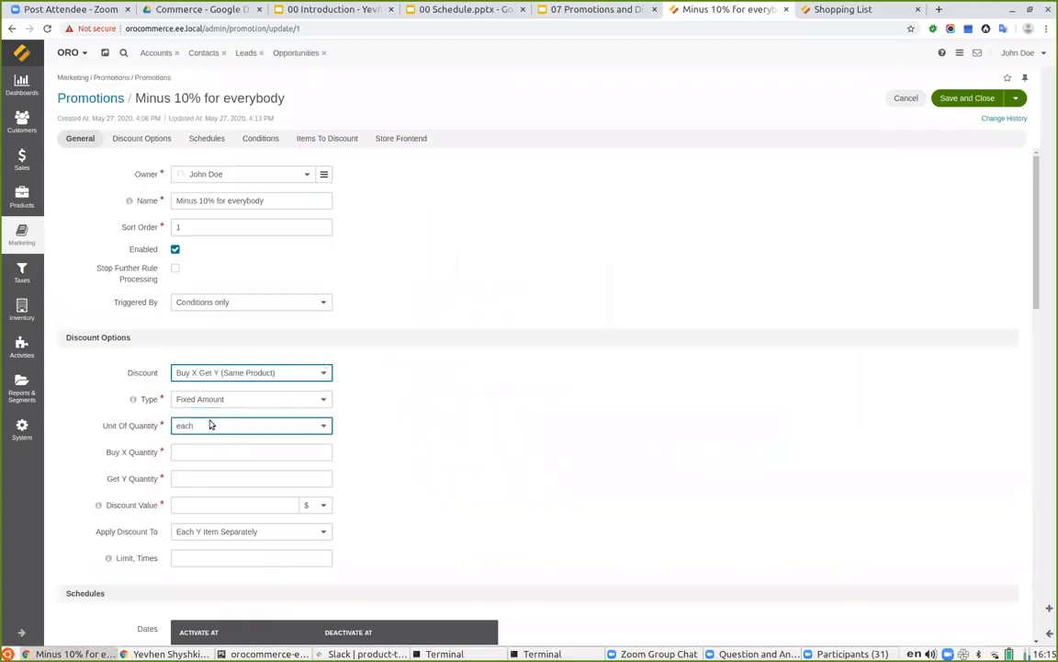
# Check the product units on the shopping list and set the promotion's Unit Of Quantity to item.
pyautogui.click(206, 413)
pyautogui.click(205, 429)
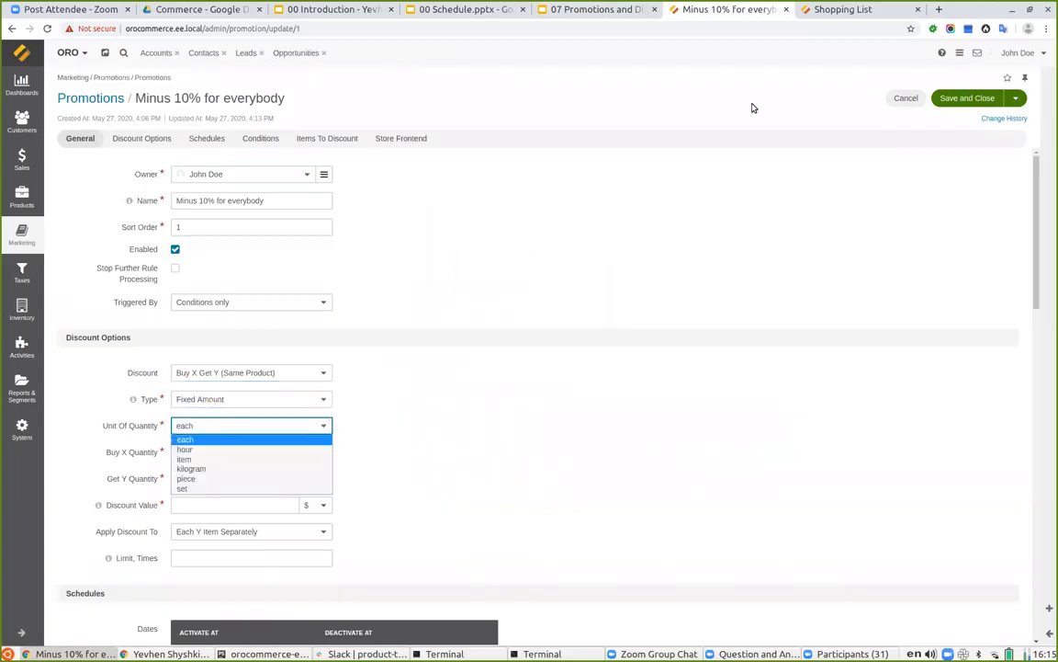
pyautogui.click(824, 8)
pyautogui.click(820, 8)
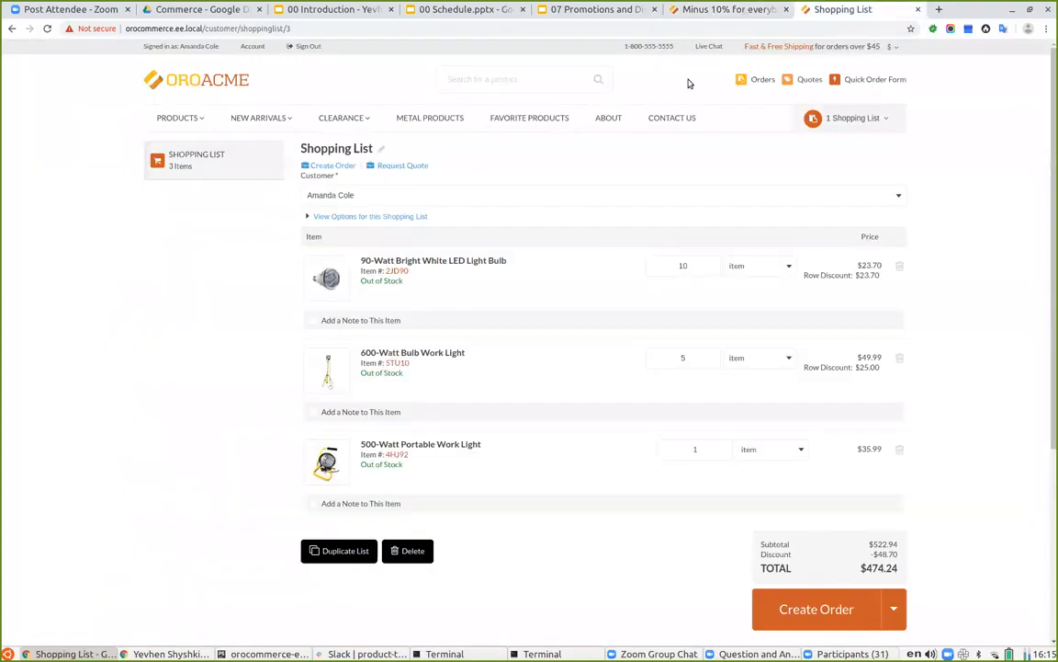
pyautogui.click(721, 9)
pyautogui.click(195, 425)
pyautogui.click(213, 459)
# Set Buy X Quantity to 3, Get Y Quantity to 2 and the discount to $1 for Each Y Item Separately, and save the promotion.
pyautogui.click(194, 452)
pyautogui.write('3')
pyautogui.click(196, 479)
pyautogui.write('2')
pyautogui.click(210, 504)
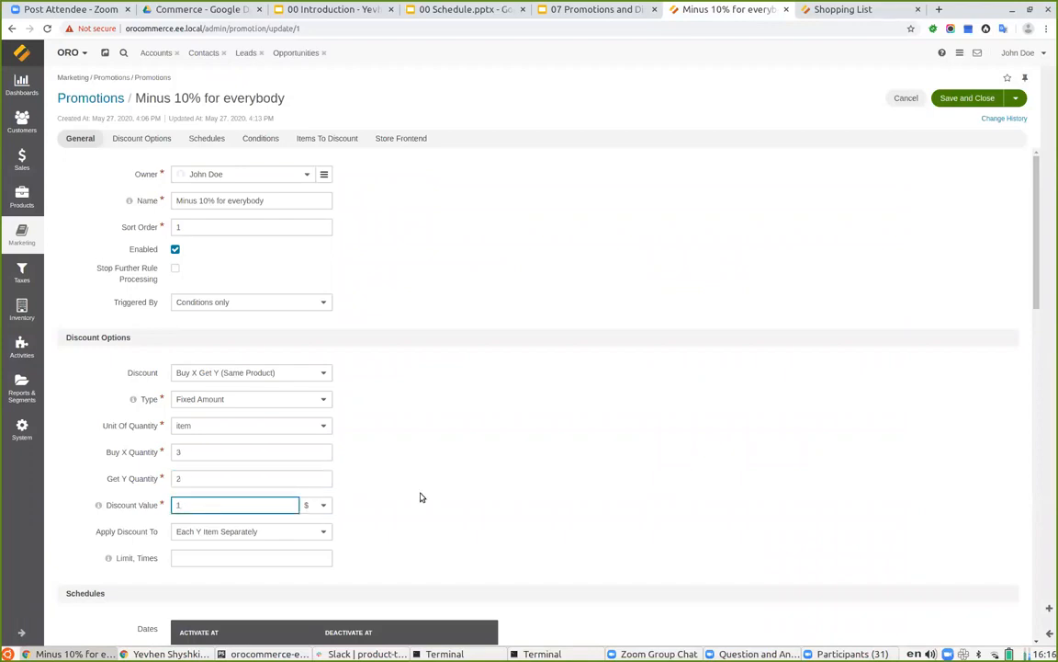
pyautogui.click(198, 534)
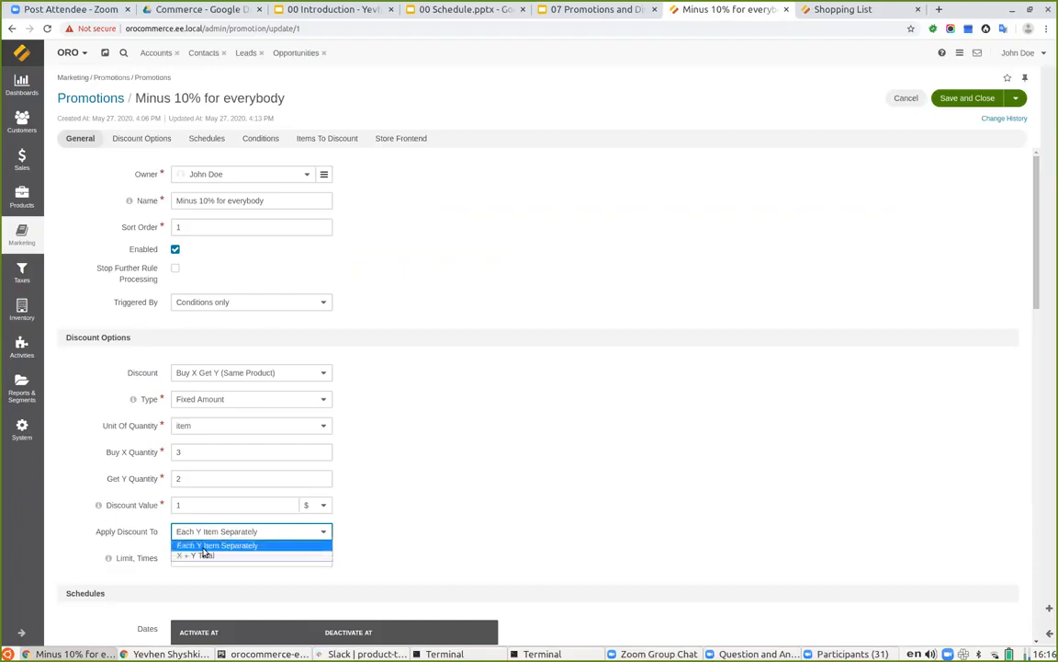
pyautogui.click(212, 547)
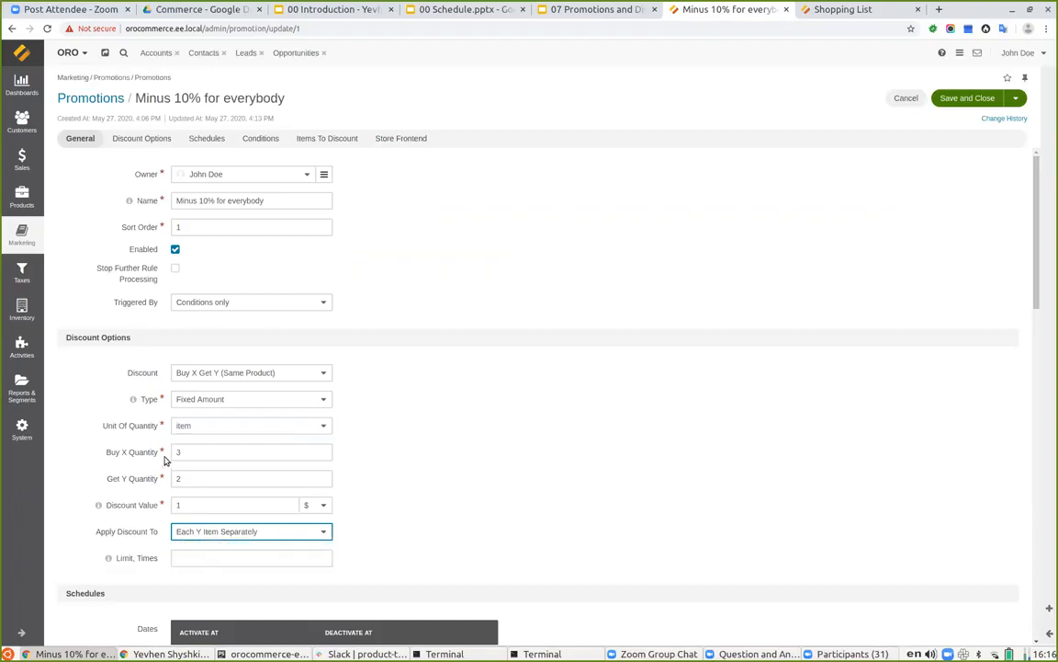
pyautogui.click(956, 98)
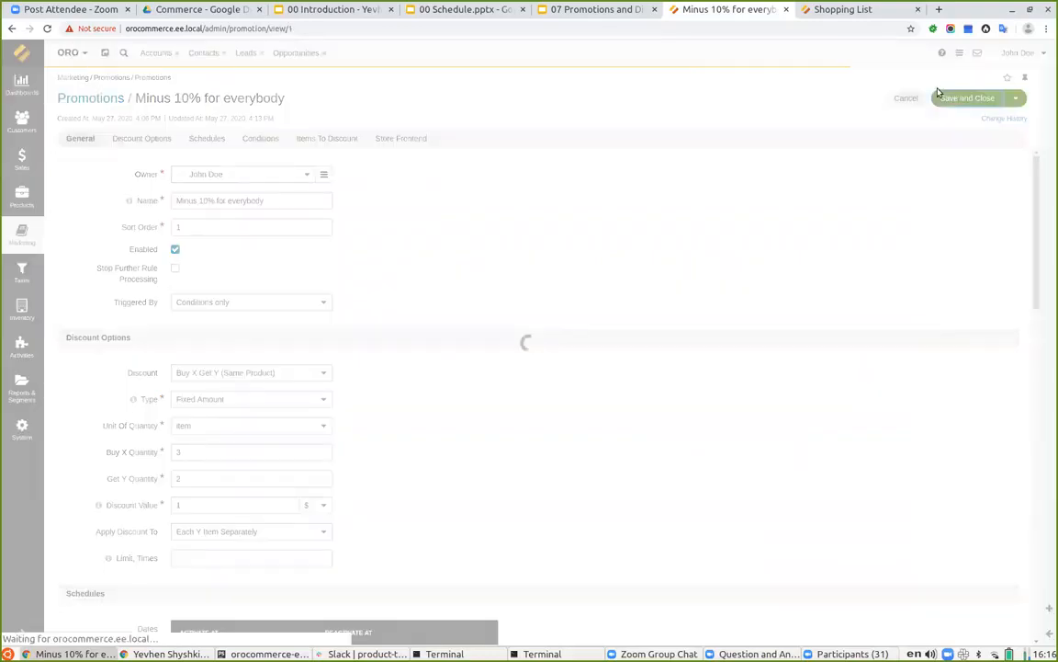
# Reload the shopping list and examine the light bulb's row discount under the Buy X Get Y promotion.
pyautogui.click(832, 13)
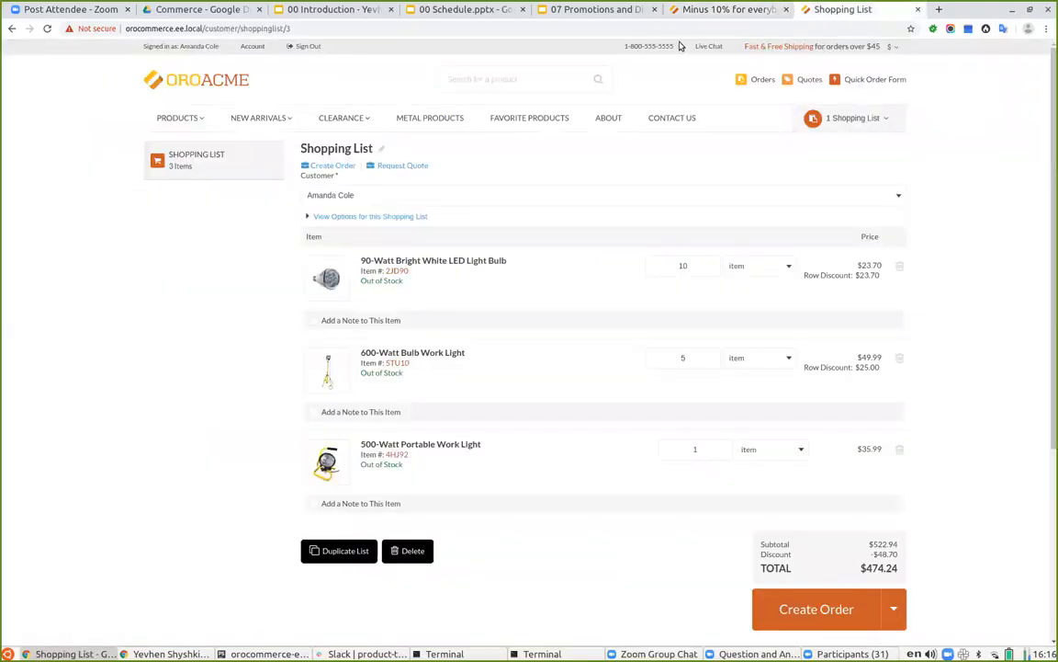
pyautogui.click(48, 28)
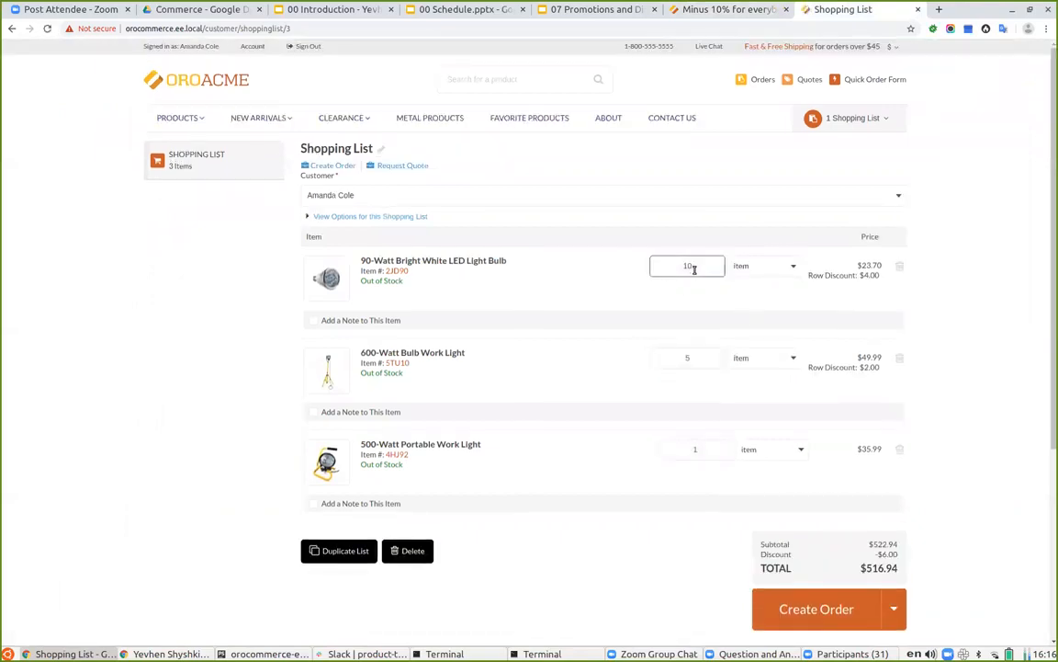
pyautogui.moveTo(860, 275); pyautogui.dragTo(878, 276)
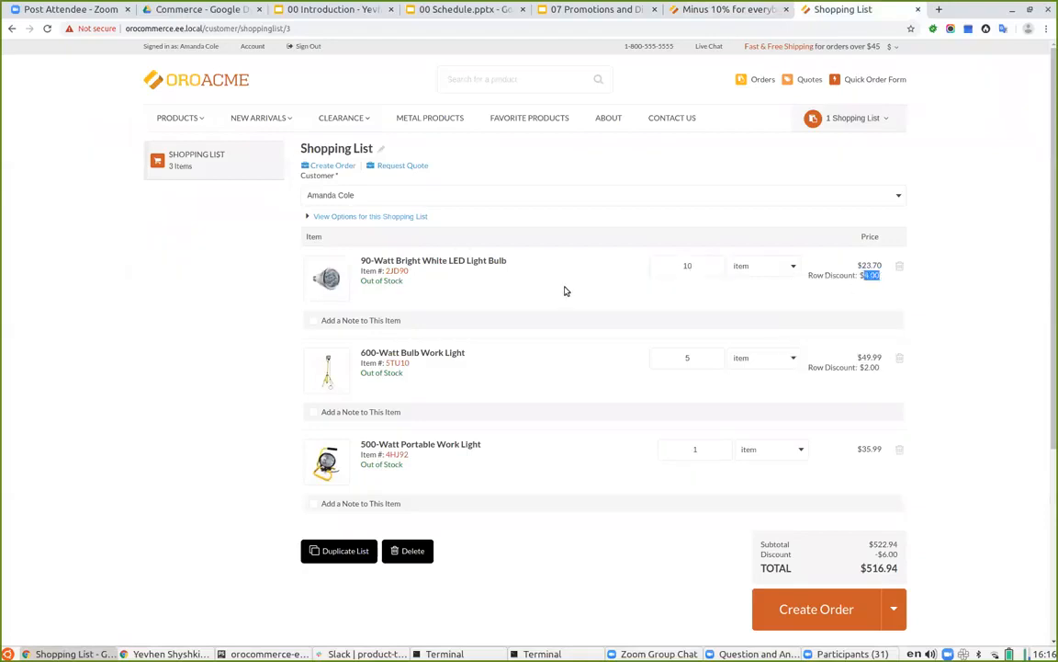
pyautogui.click(661, 222)
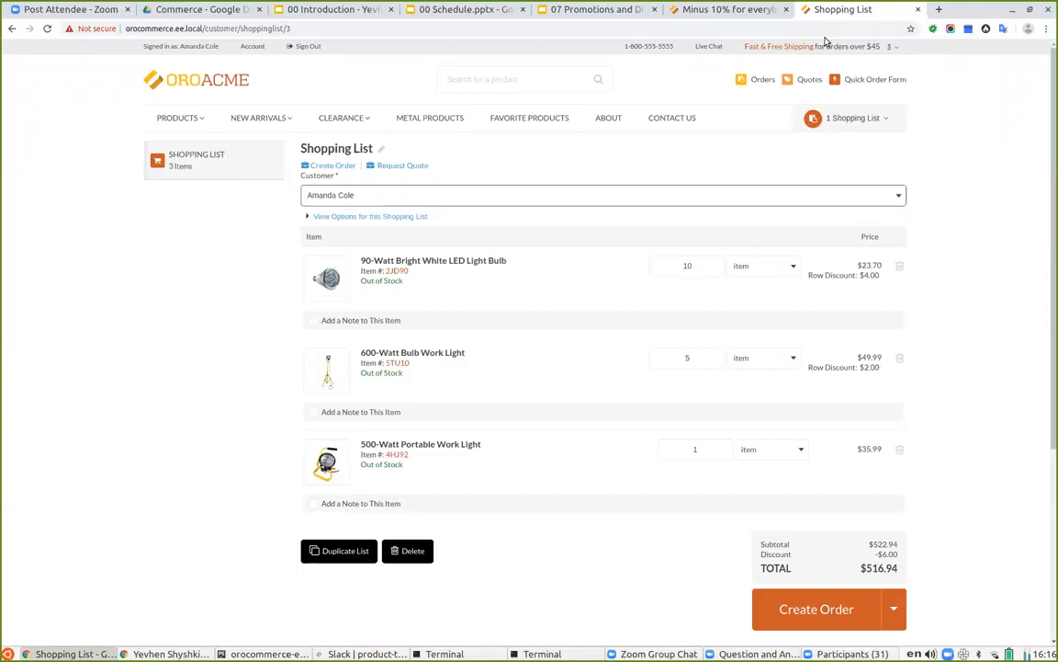
# Edit the promotion to apply its discount to X + Y Total and save it.
pyautogui.click(717, 9)
pyautogui.click(884, 98)
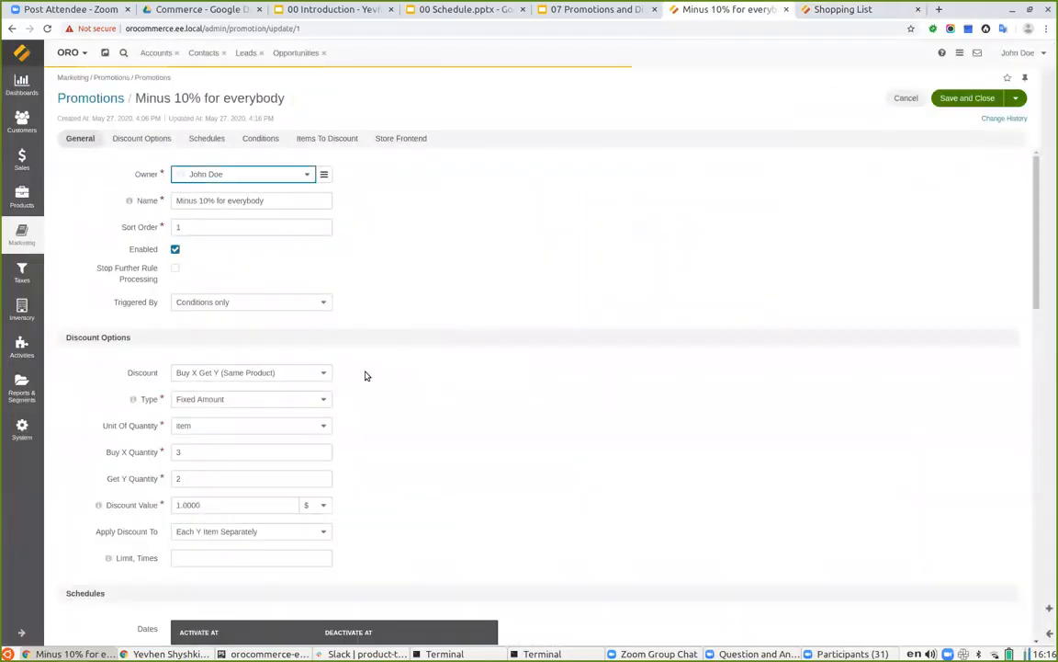
pyautogui.click(236, 531)
pyautogui.click(232, 556)
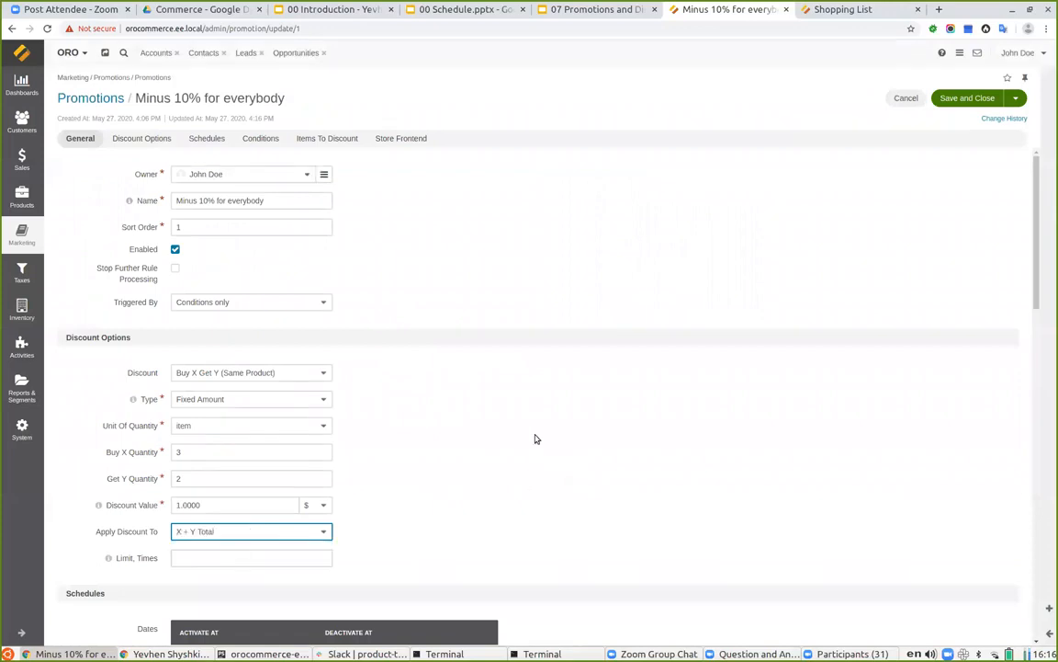
pyautogui.click(966, 97)
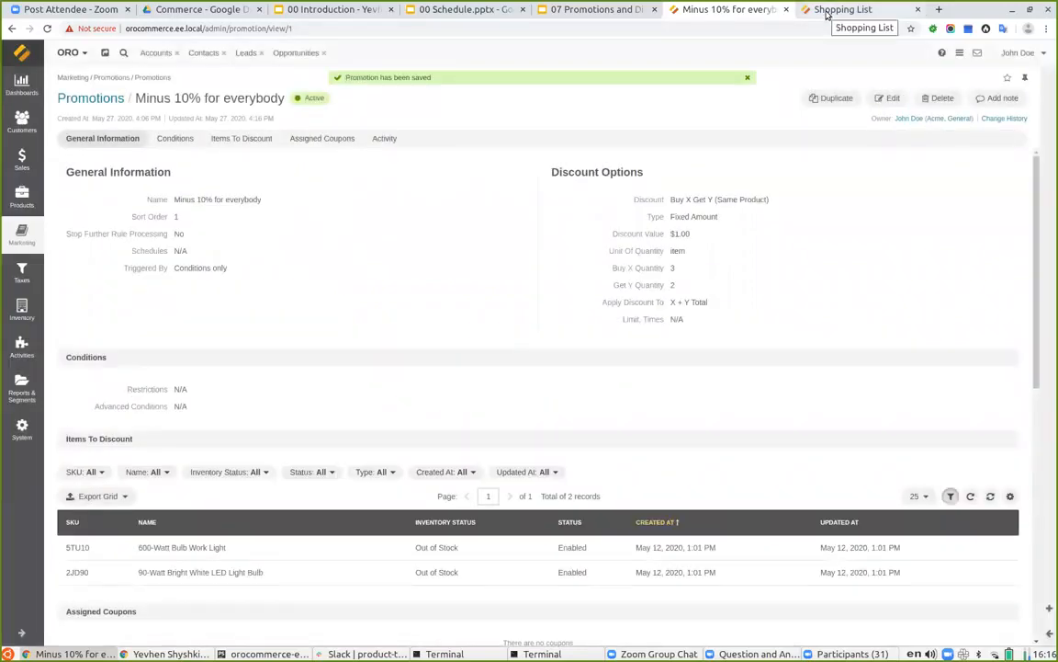
# Reload the shopping list and compare the row discounts of both discounted products with the X + Y Total setting.
pyautogui.click(830, 11)
pyautogui.click(46, 29)
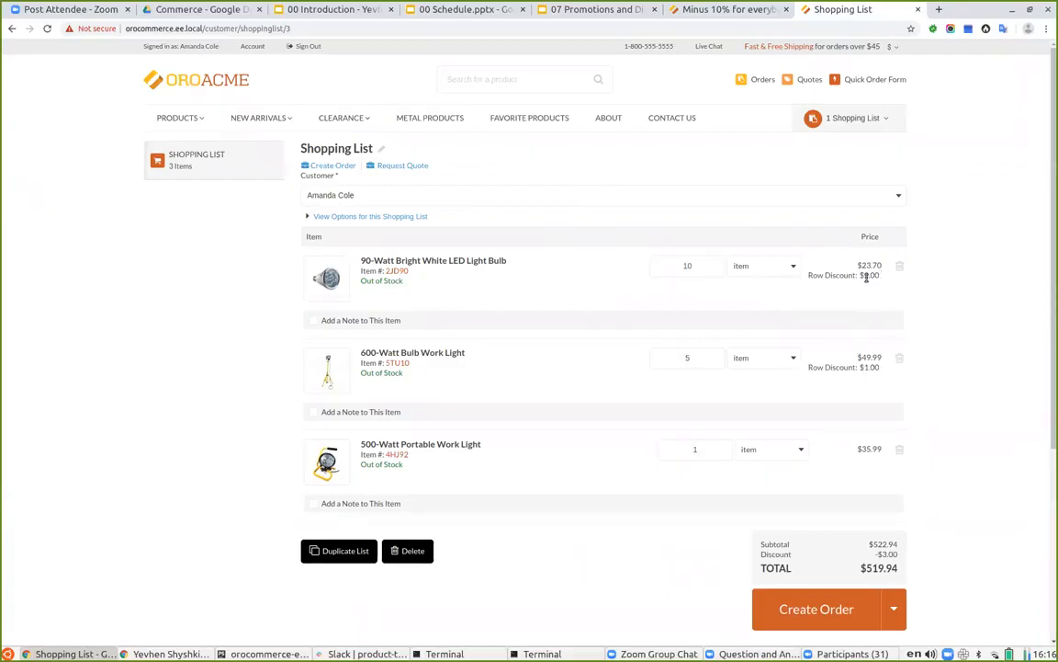
pyautogui.moveTo(867, 356)
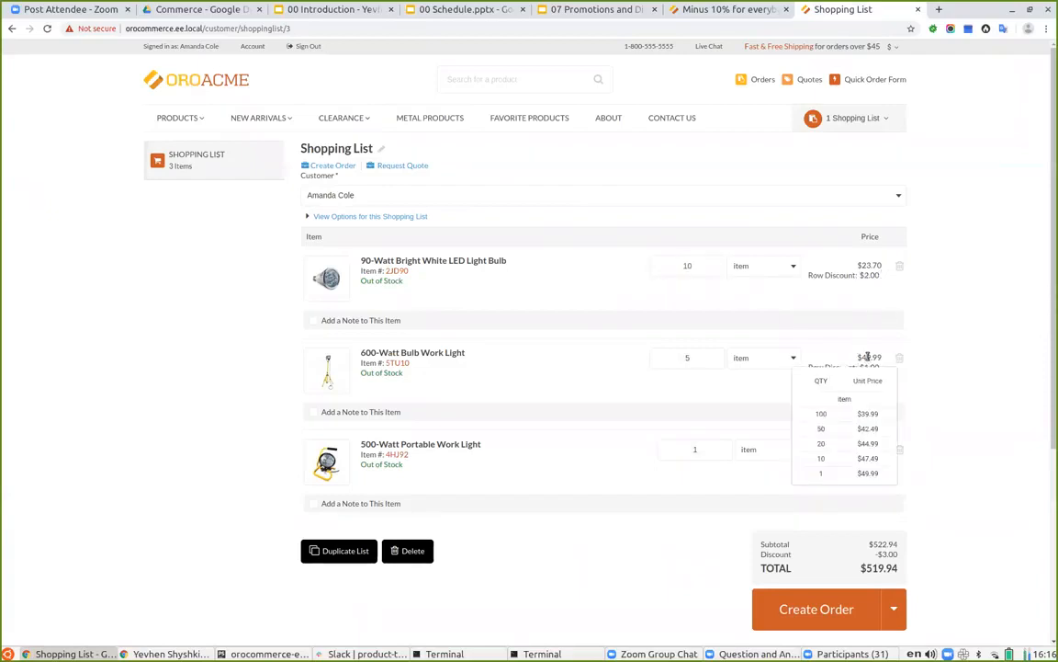
# Edit the promotion to set Limit, Times to 1 and save it.
pyautogui.click(689, 11)
pyautogui.click(889, 97)
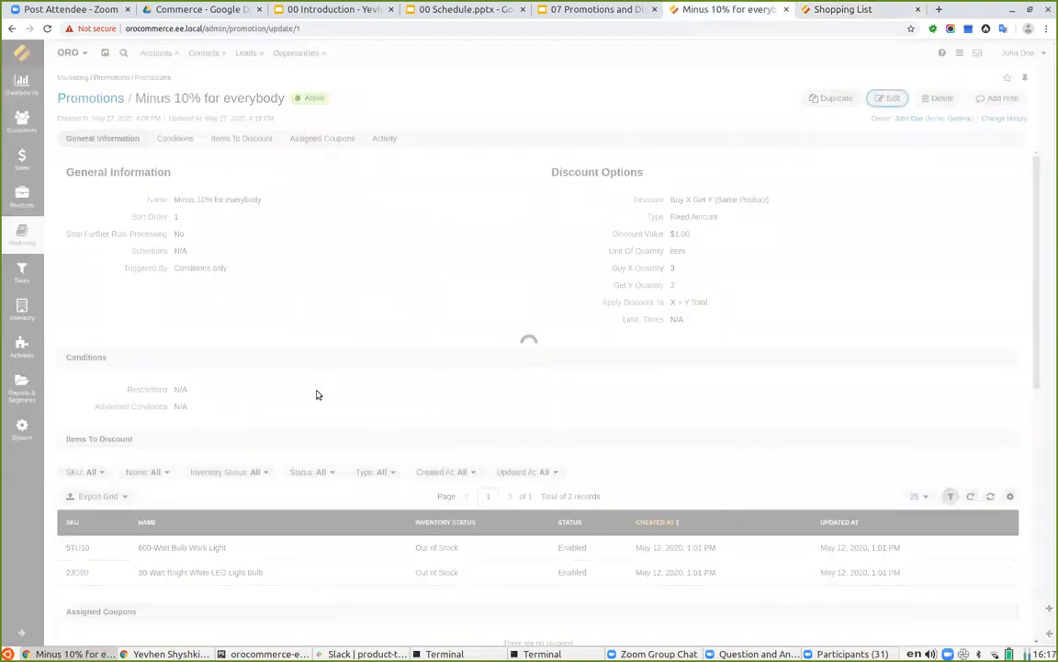
pyautogui.scroll(-1, 345, 443)
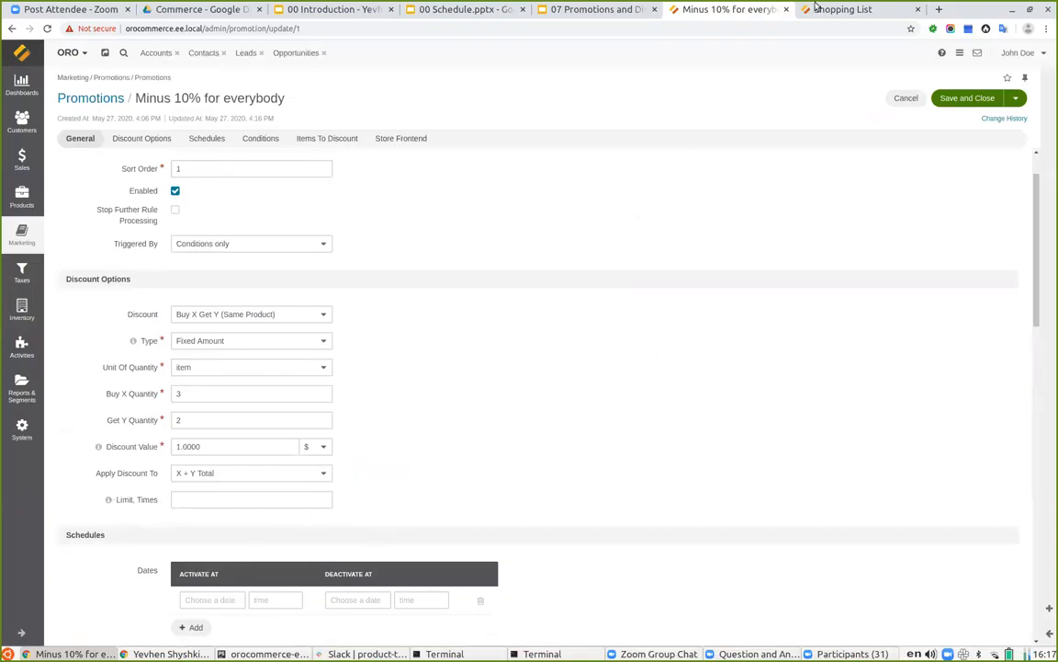
pyautogui.click(205, 499)
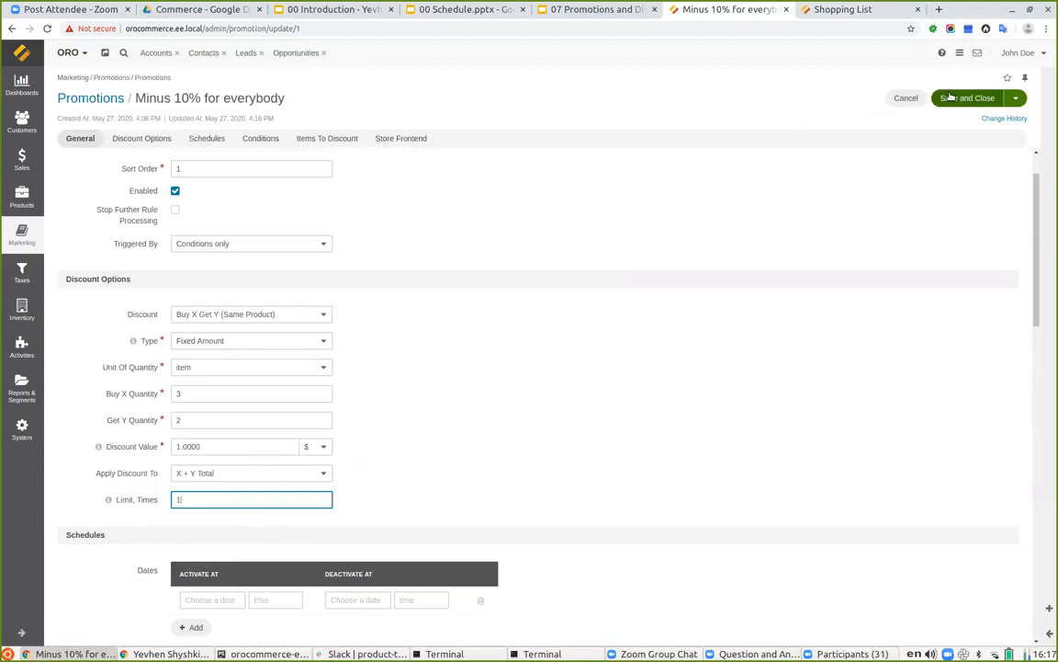
pyautogui.press('Return')
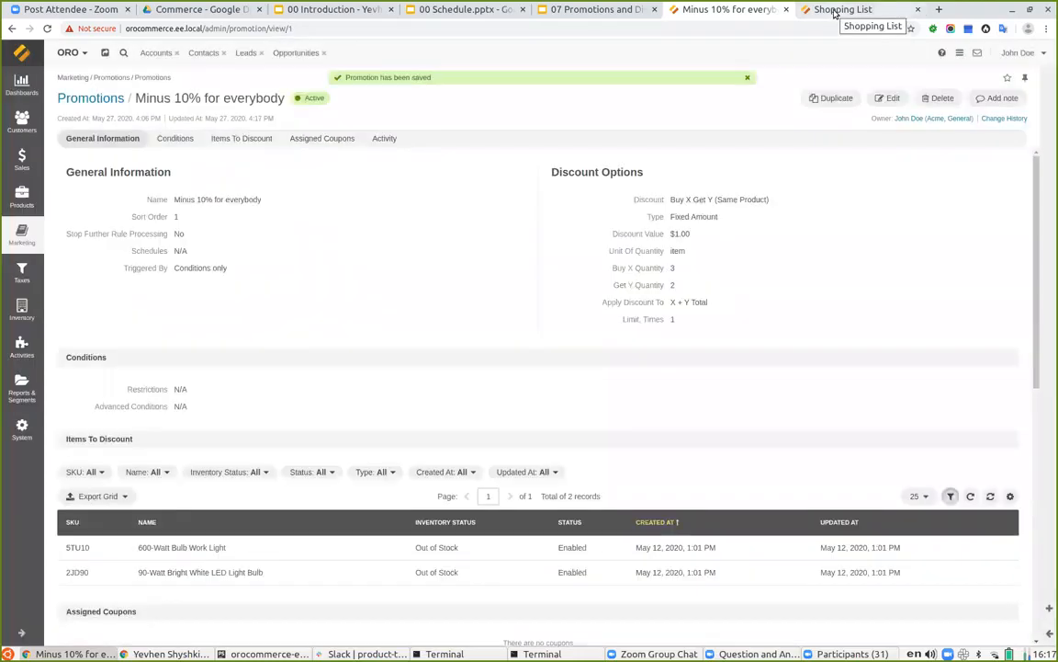
# Reload the shopping list to check the row discounts with the one-time limit in force.
pyautogui.click(836, 12)
pyautogui.click(45, 32)
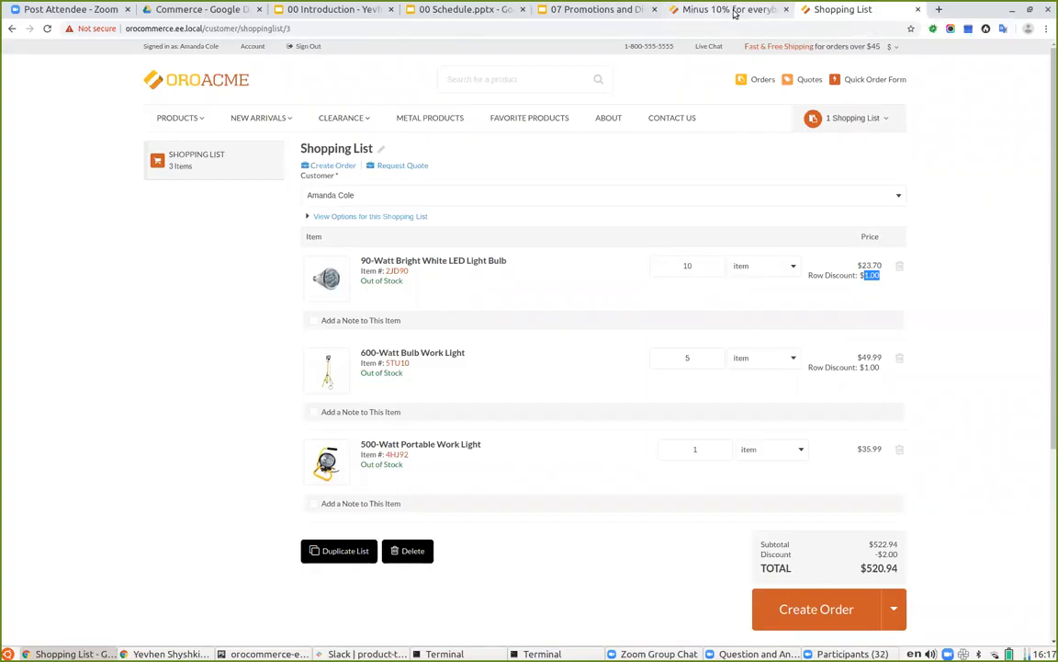
# Switch to the Promotions and Discounts presentation in Google Slides and view the Discount: Shipping slide full screen.
pyautogui.click(574, 9)
pyautogui.scroll(-2, 78, 484)
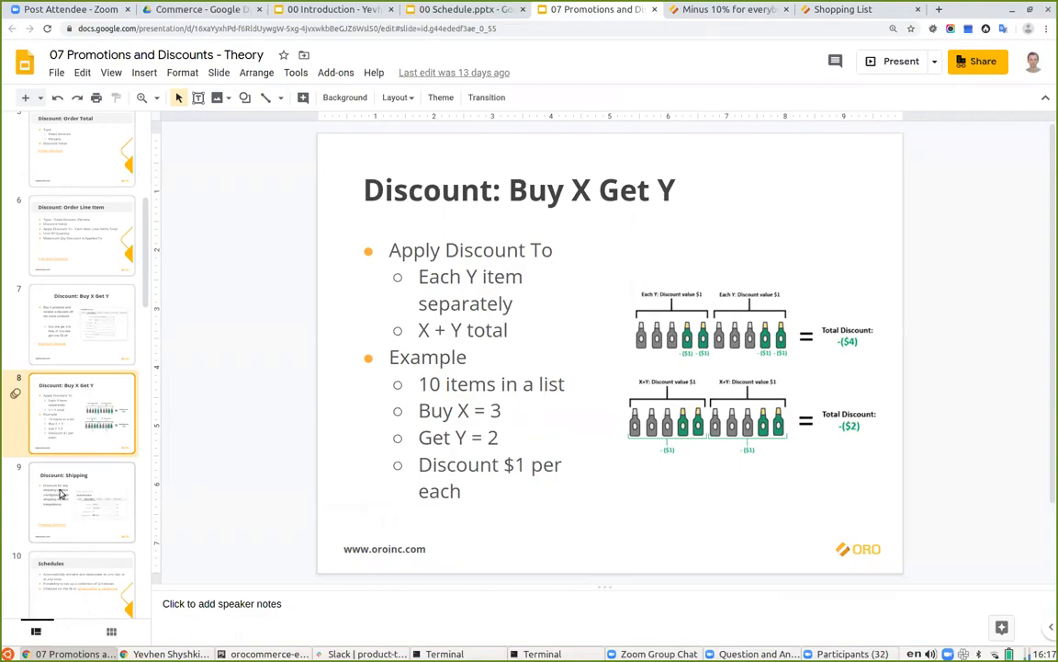
pyautogui.click(78, 497)
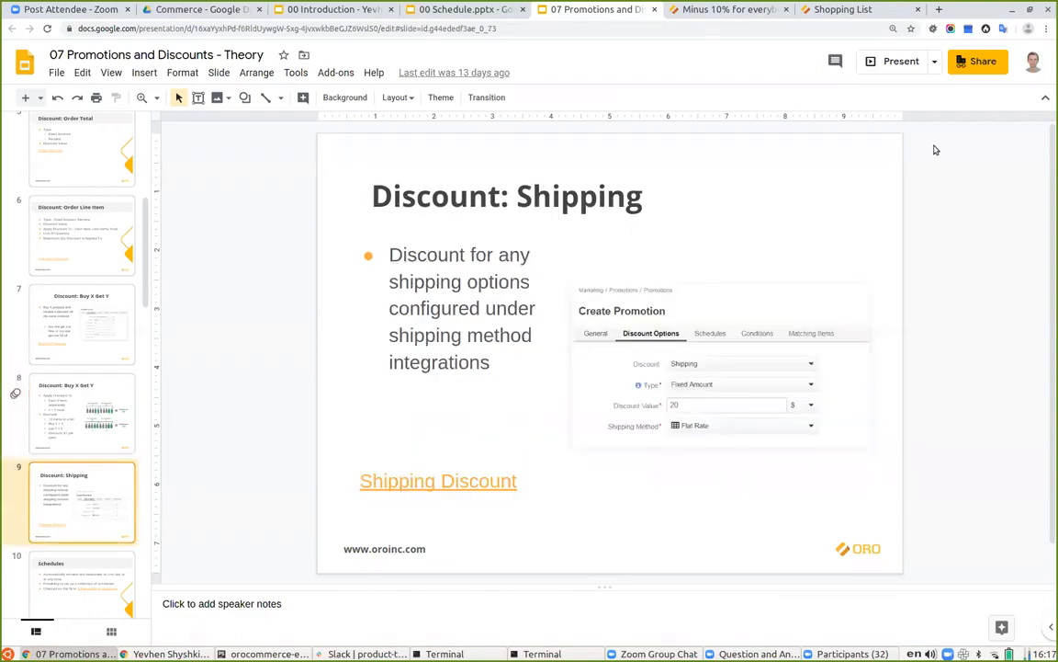
pyautogui.click(871, 64)
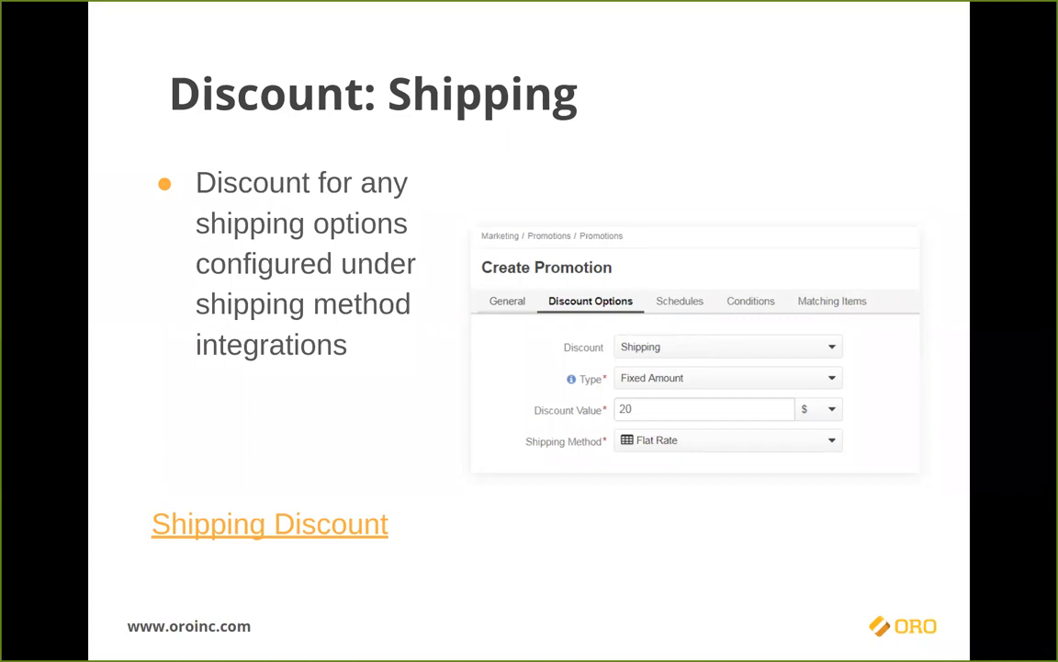
pyautogui.press('Escape')
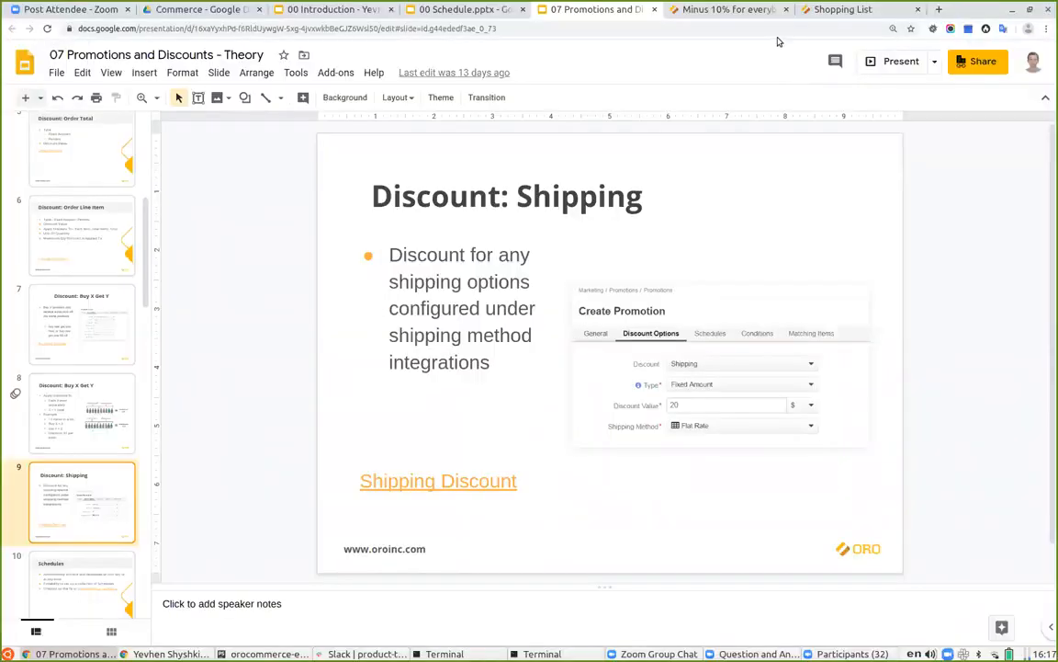
# Return to the OroCommerce back office and delete the "Minus 10% for everybody" promotion.
pyautogui.click(832, 10)
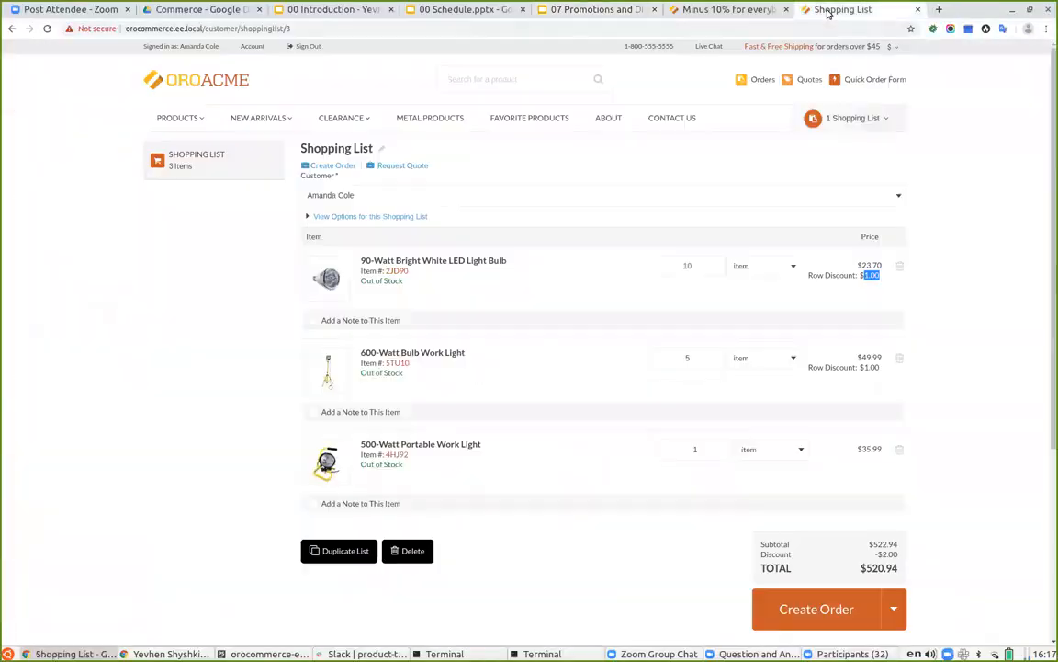
pyautogui.click(726, 10)
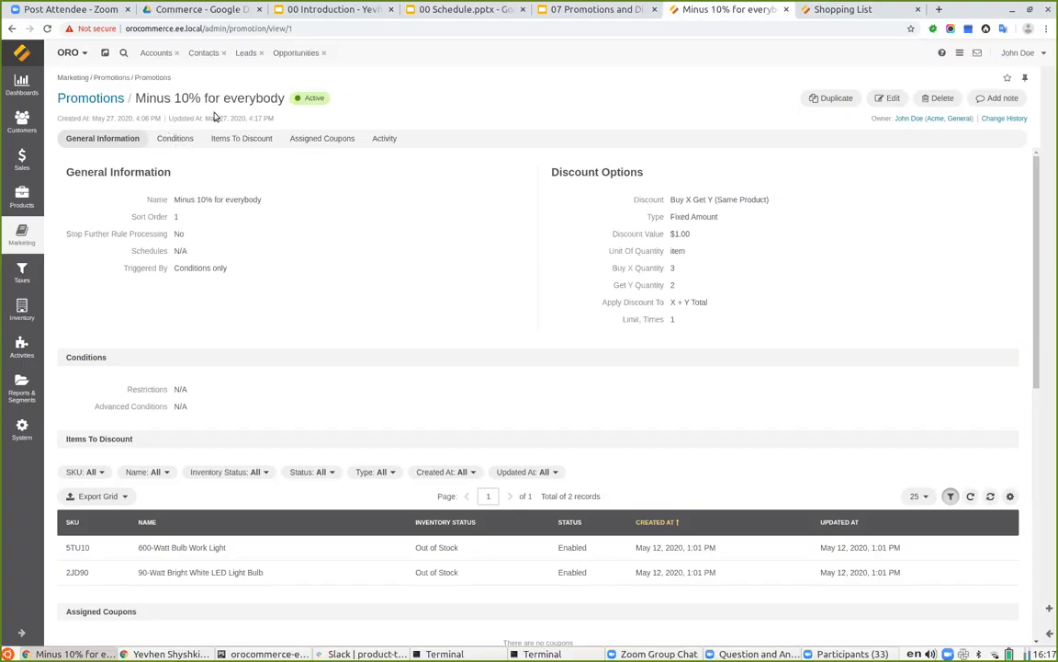
pyautogui.click(931, 106)
pyautogui.click(652, 137)
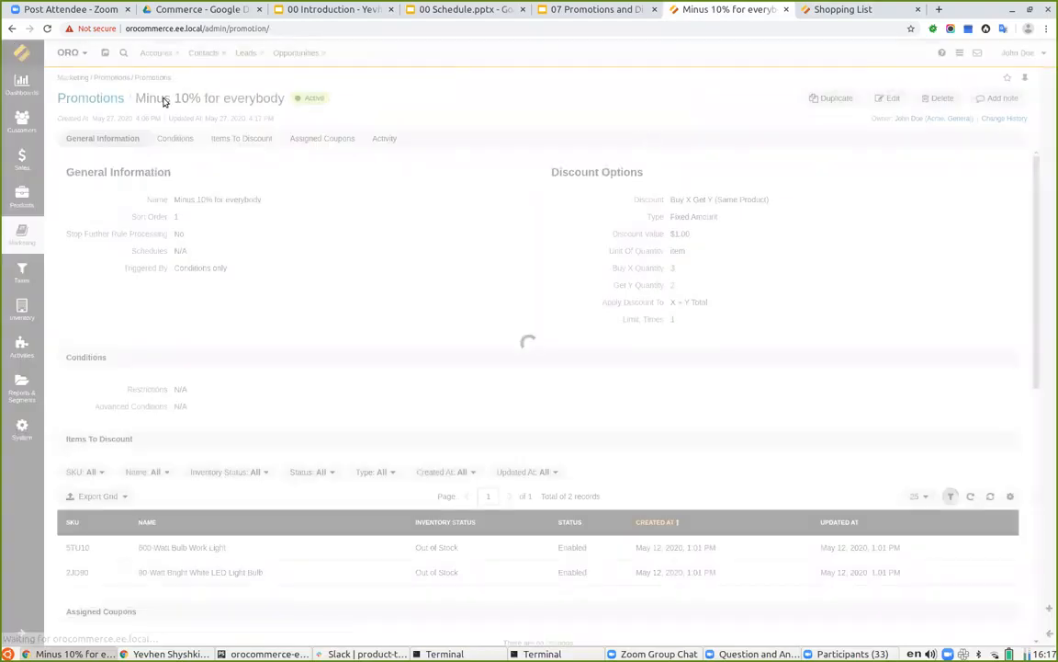
# Create a new promotion named "Shipping Discount" with sort order 1 and enable it.
pyautogui.click(1002, 99)
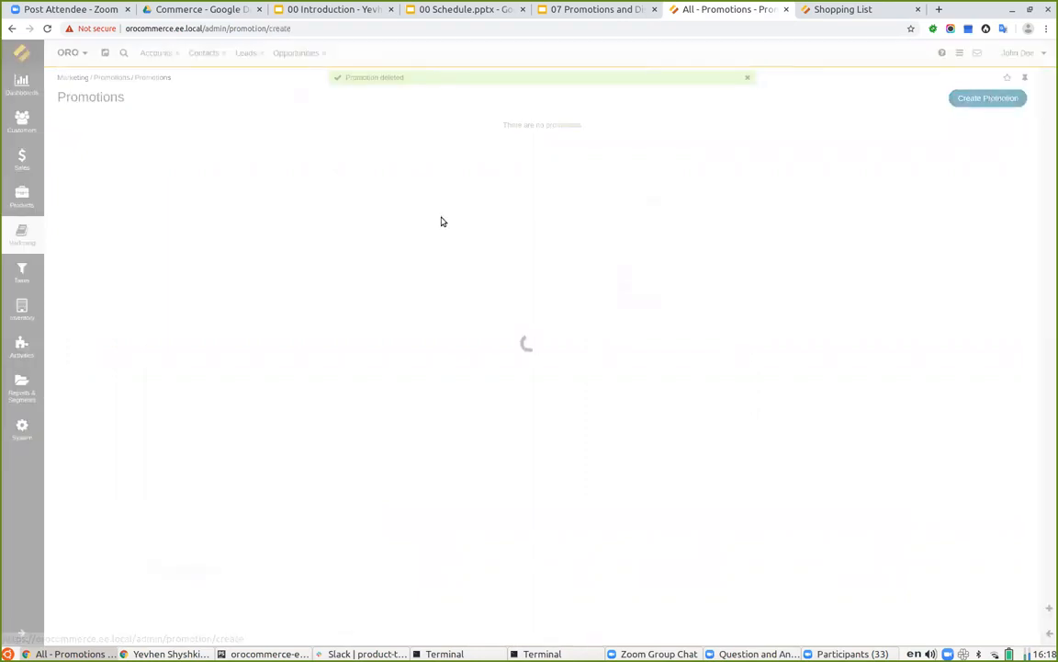
pyautogui.click(186, 191)
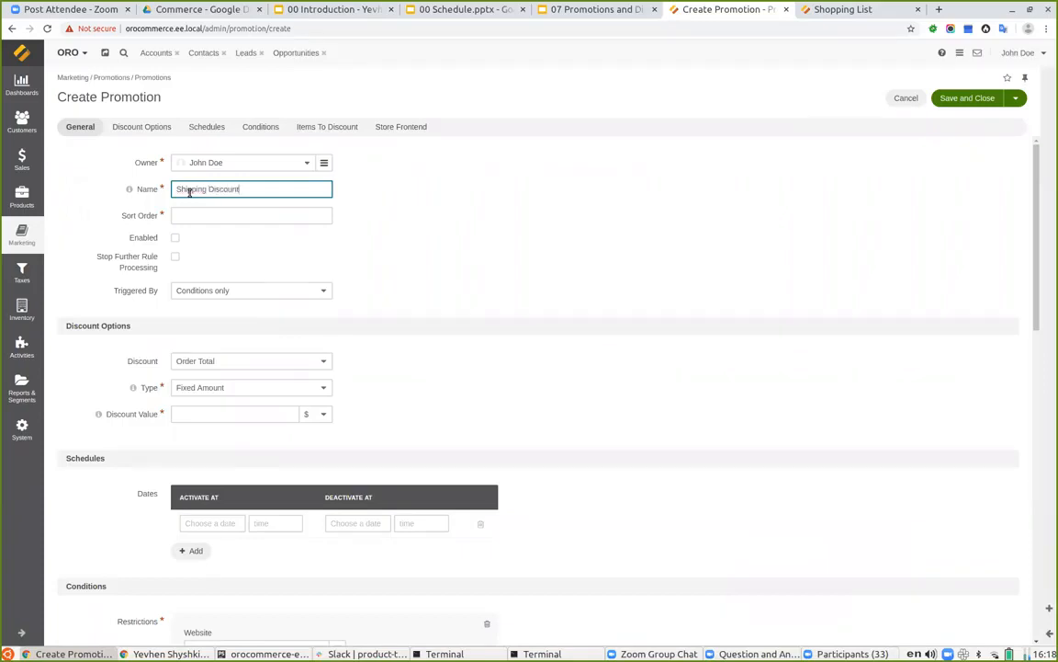
pyautogui.click(179, 214)
pyautogui.write('1')
pyautogui.click(174, 237)
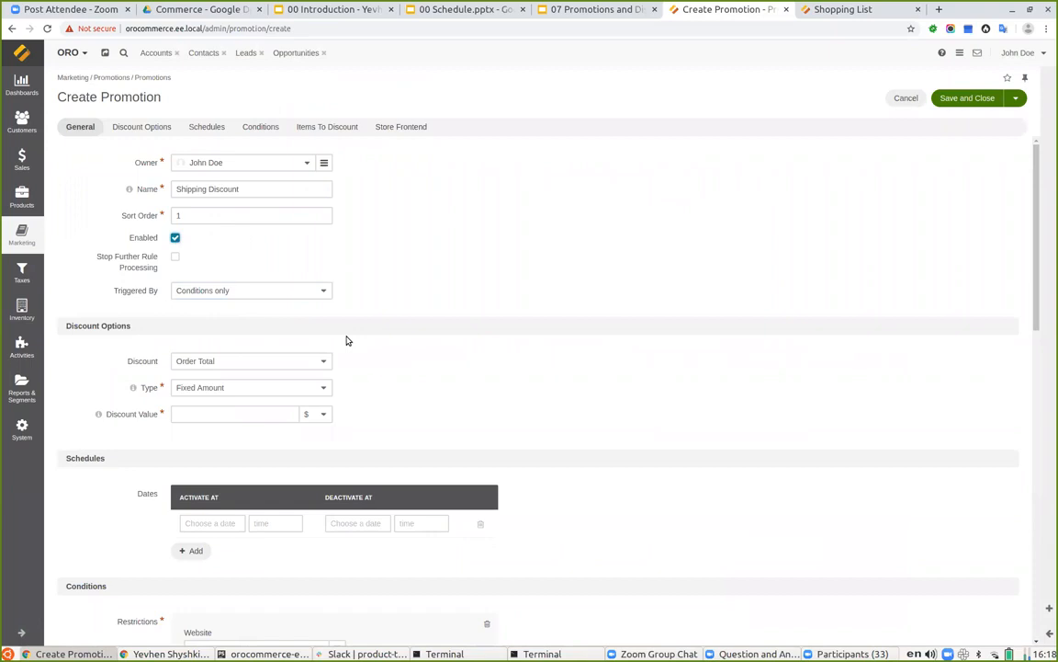
# Set the promotion to a Shipping discount of type Percent, value 50, for the Flat Rate shipping method.
pyautogui.click(243, 363)
pyautogui.click(204, 405)
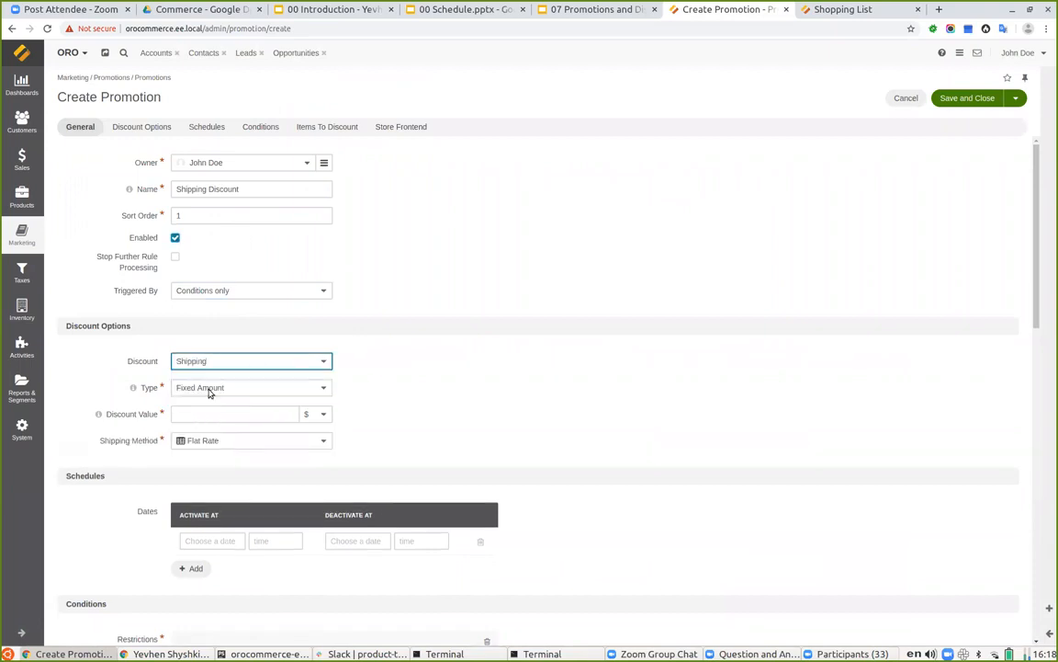
pyautogui.click(196, 391)
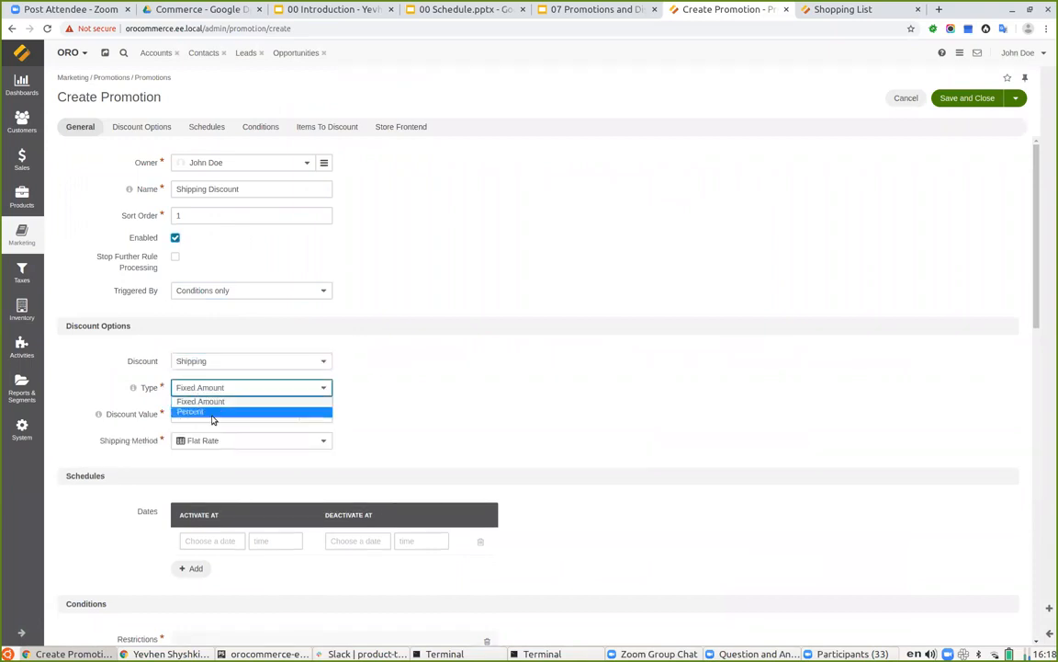
pyautogui.click(200, 411)
pyautogui.click(202, 414)
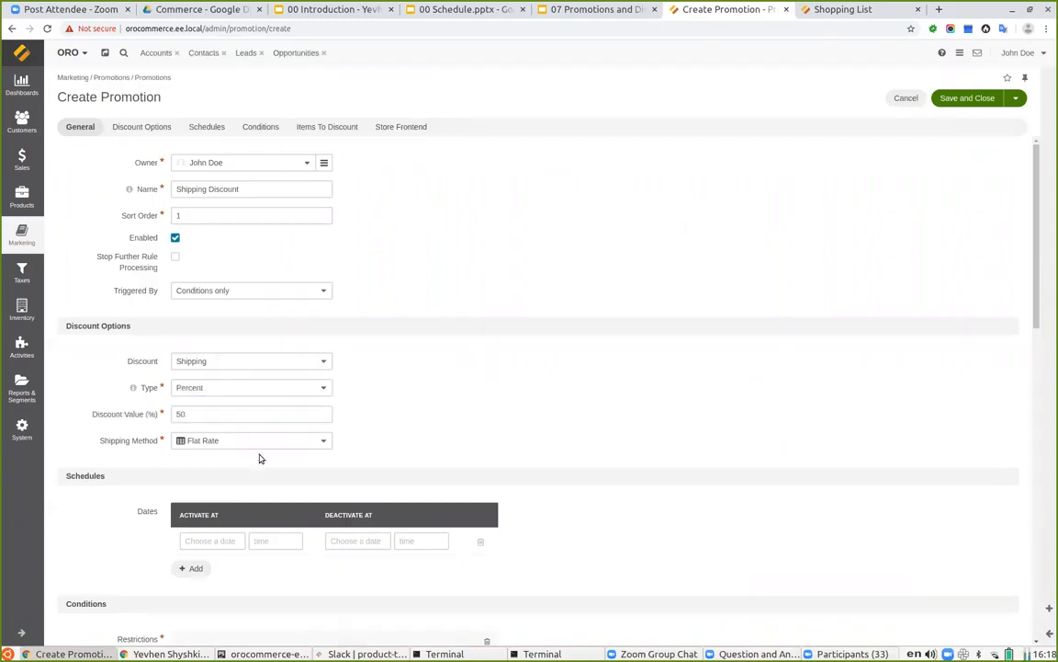
pyautogui.click(237, 442)
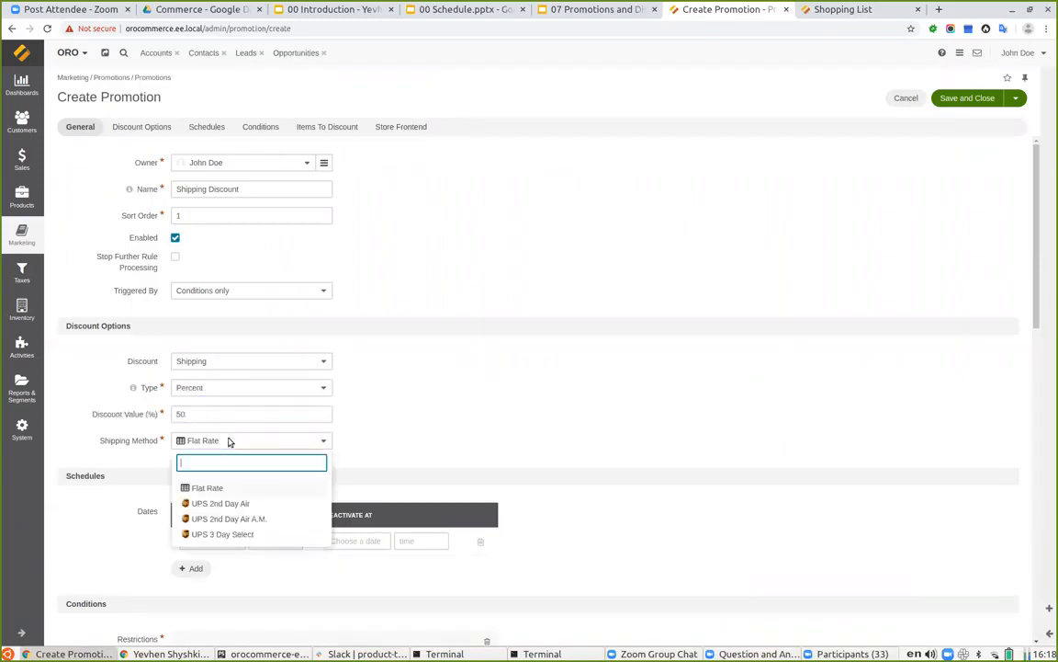
pyautogui.click(197, 489)
# Add an advanced filter to the items to discount with the field condition Product Id greater than 0.
pyautogui.scroll(-6, 526, 393)
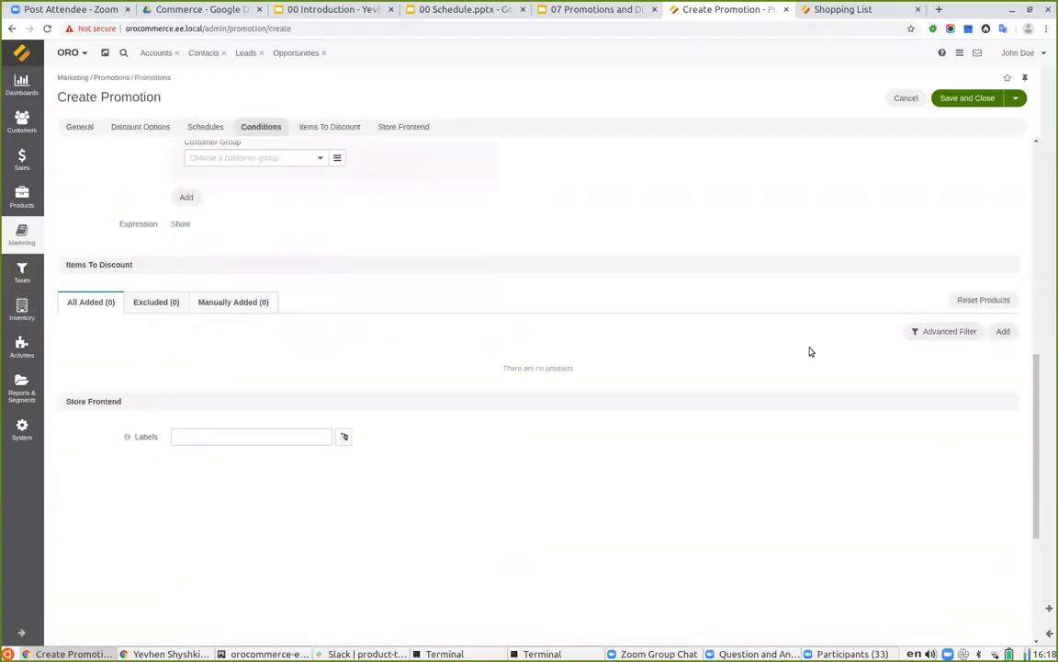
pyautogui.click(947, 332)
pyautogui.moveTo(111, 415); pyautogui.dragTo(215, 371)
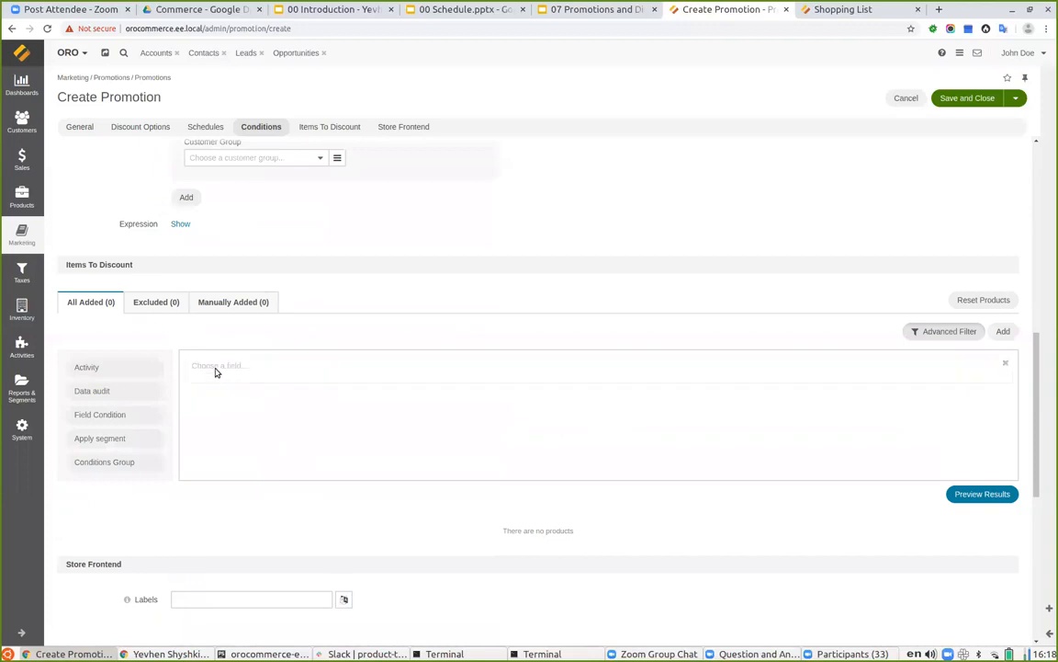
pyautogui.click(217, 366)
pyautogui.click(236, 511)
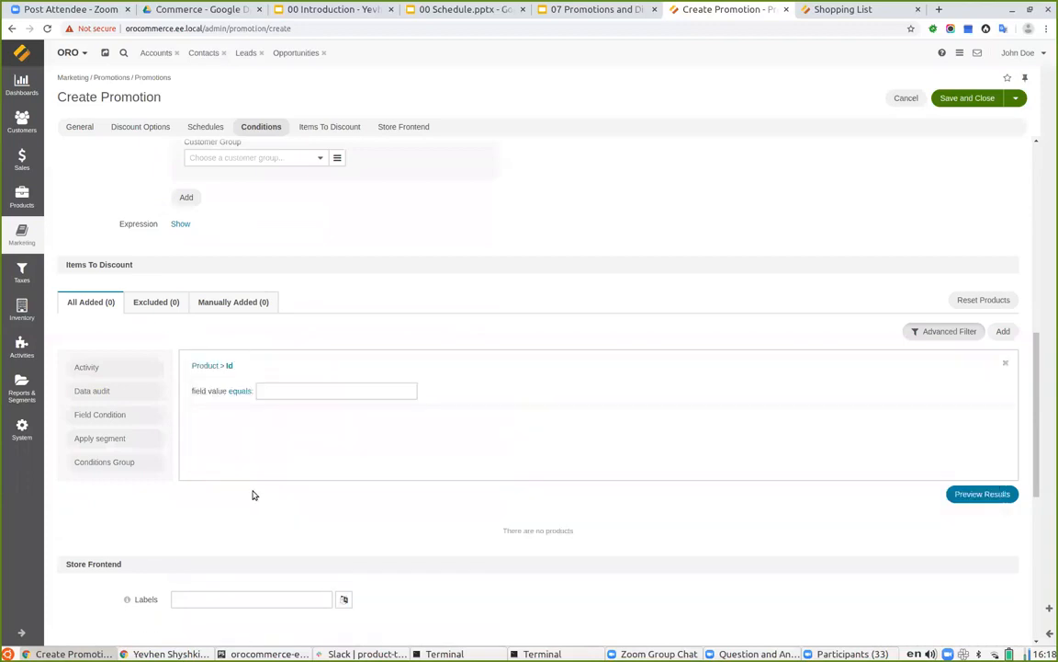
pyautogui.click(238, 392)
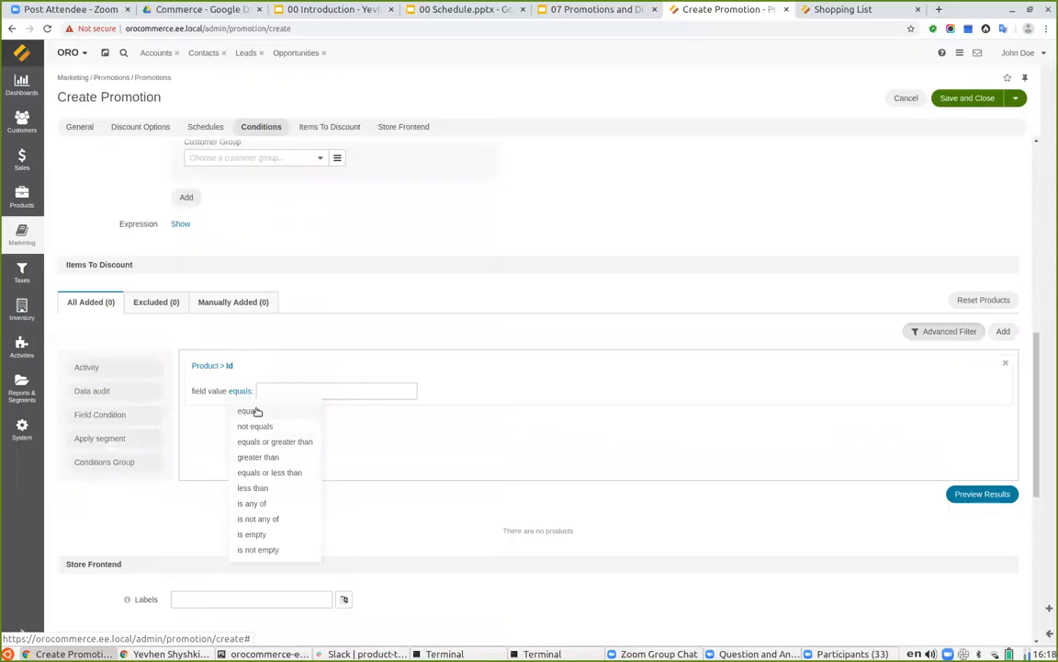
pyautogui.click(260, 457)
pyautogui.click(295, 393)
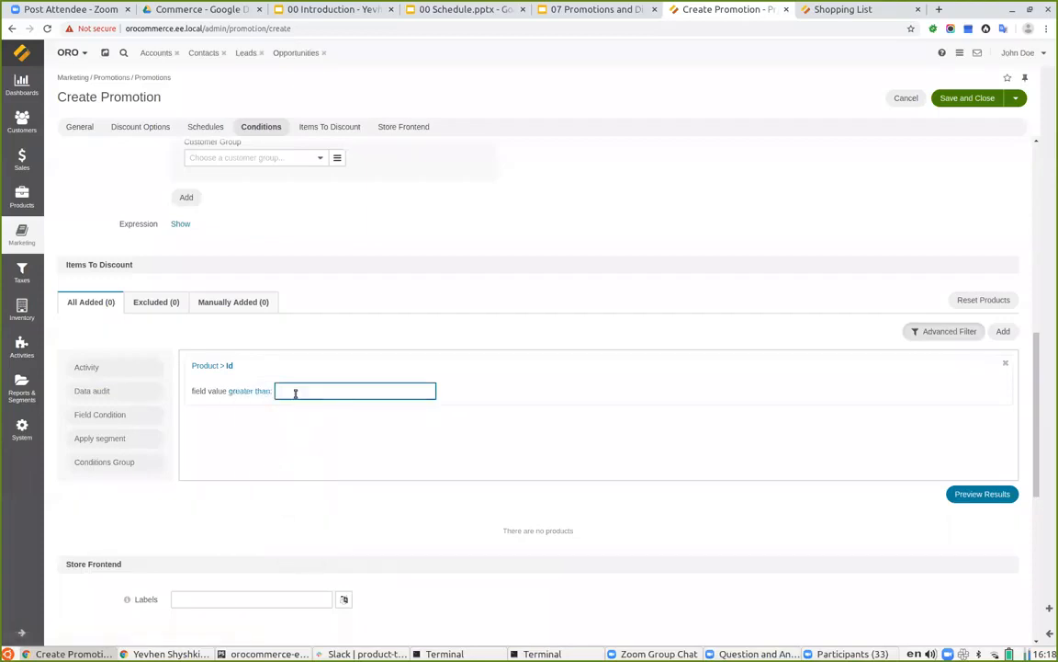
pyautogui.write('0')
# Preview the products matching the filter and save the Shipping Discount promotion.
pyautogui.click(971, 497)
pyautogui.scroll(-5, 294, 349)
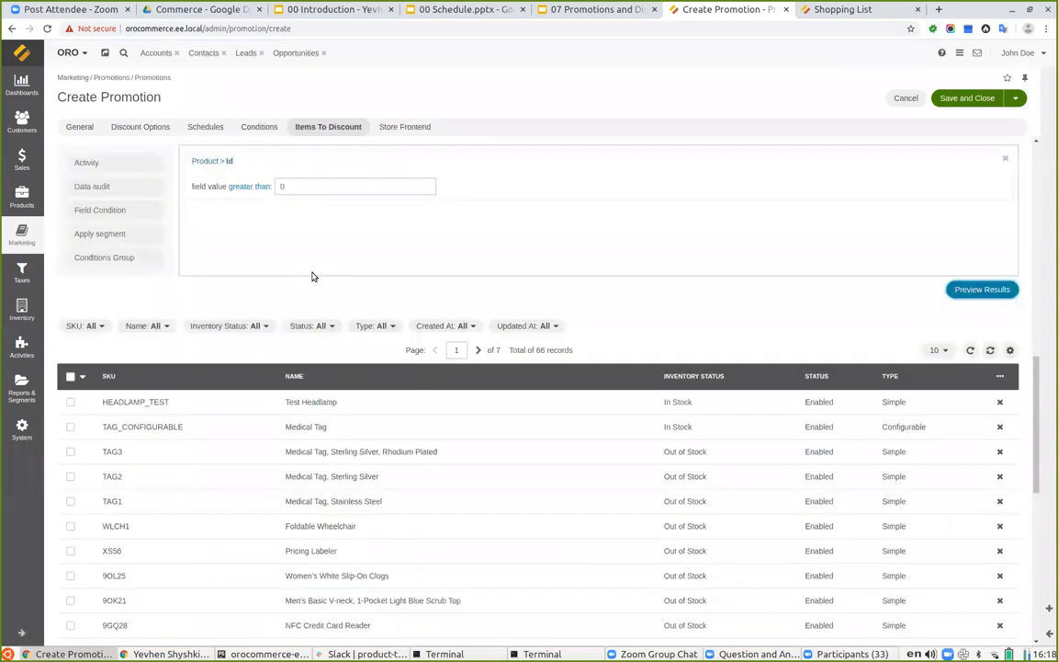
pyautogui.scroll(10, 372, 278)
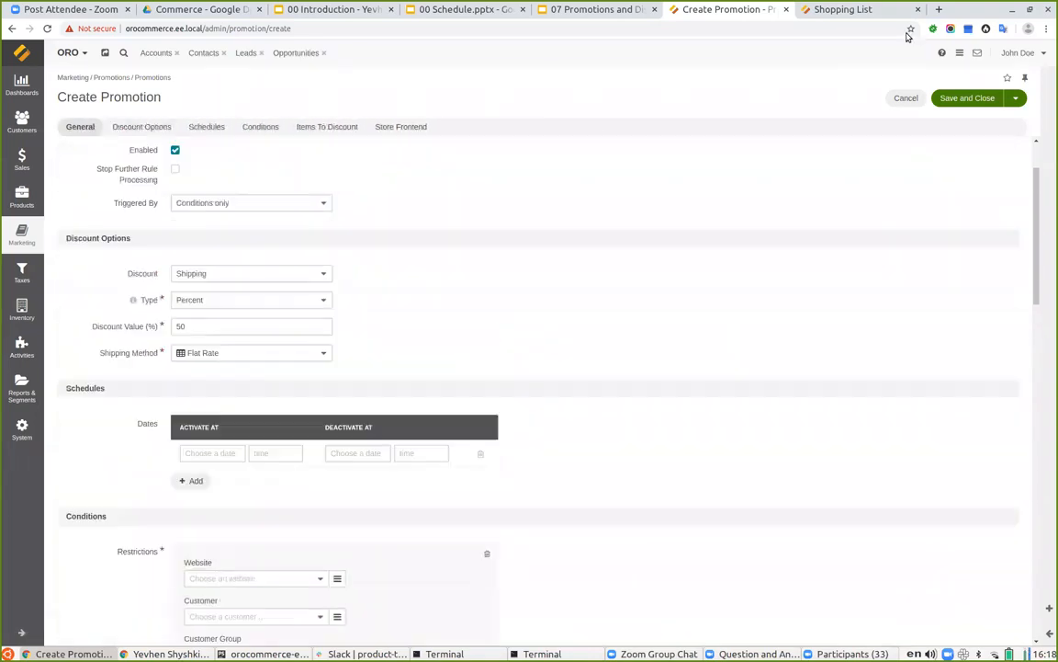
pyautogui.click(965, 98)
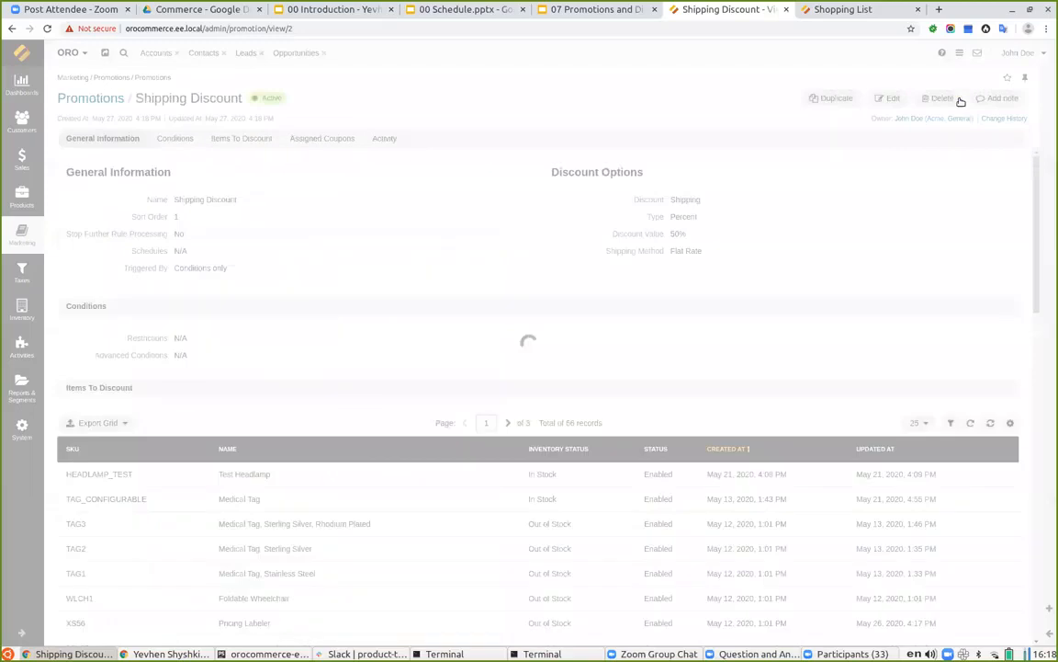
# Create an order from the reloaded storefront shopping list and continue checkout to Payment with Flat Rate shipping.
pyautogui.click(835, 11)
pyautogui.click(47, 28)
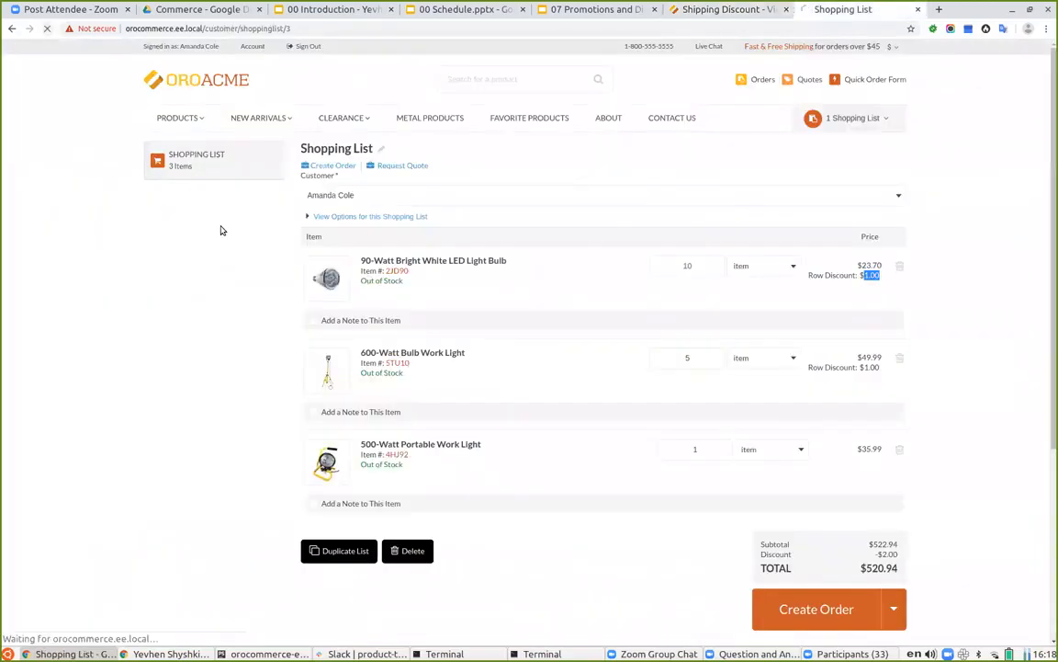
pyautogui.click(814, 599)
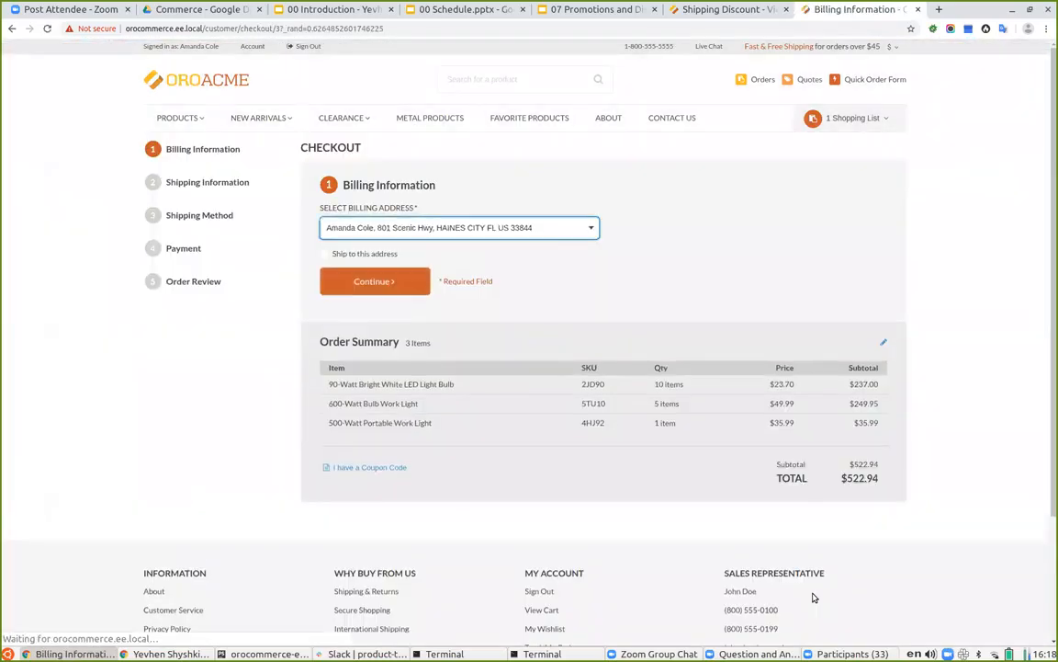
pyautogui.click(376, 281)
pyautogui.click(350, 287)
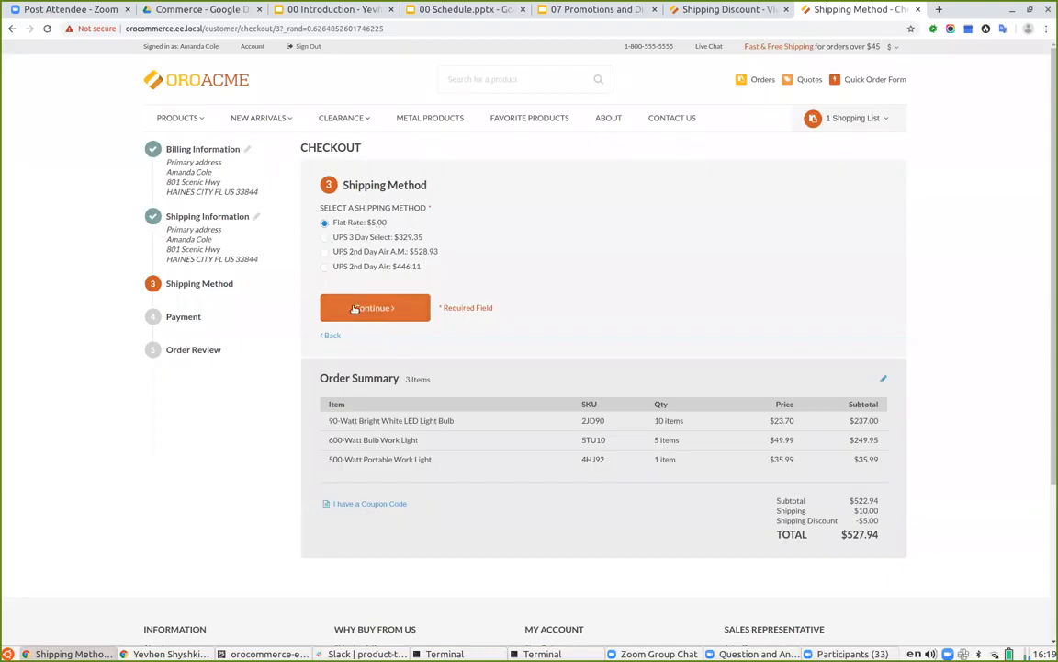
pyautogui.click(355, 308)
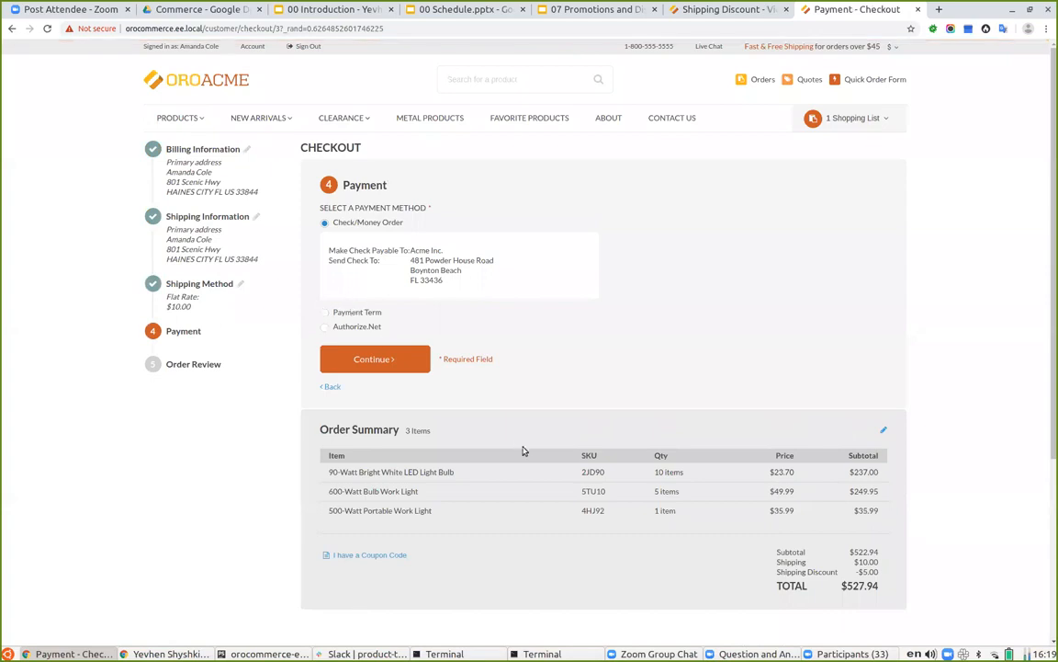
# Examine the shipping cost and shipping discount in the checkout order summary against the Flat Rate price.
pyautogui.scroll(-1, 524, 450)
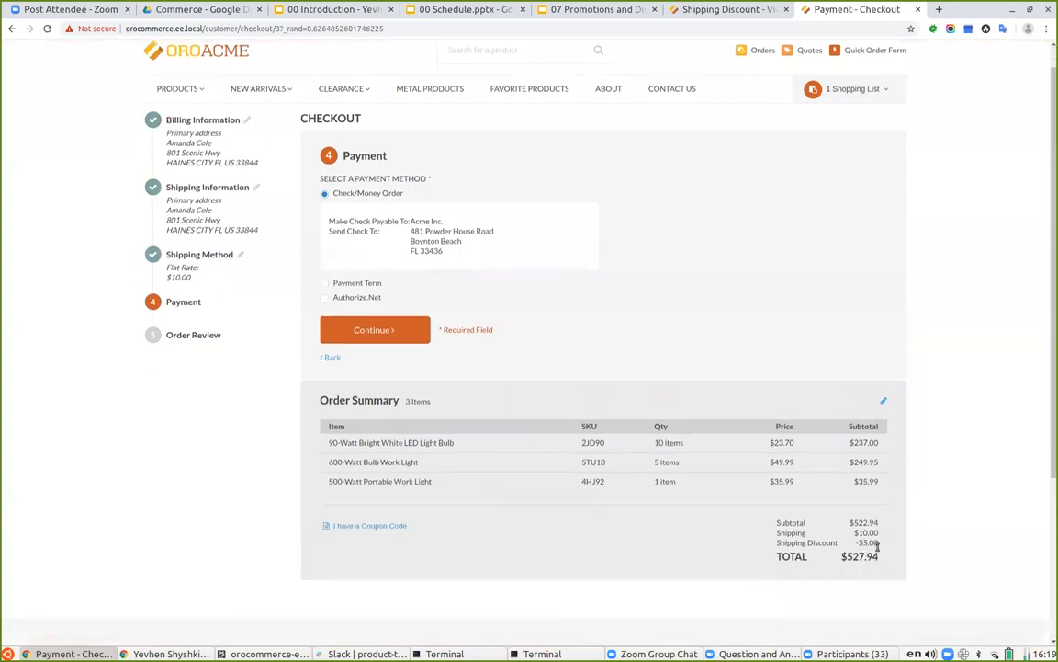
pyautogui.moveTo(781, 543); pyautogui.dragTo(871, 535)
pyautogui.click(836, 546)
pyautogui.moveTo(165, 277); pyautogui.dragTo(199, 288)
pyautogui.moveTo(854, 534); pyautogui.dragTo(878, 542)
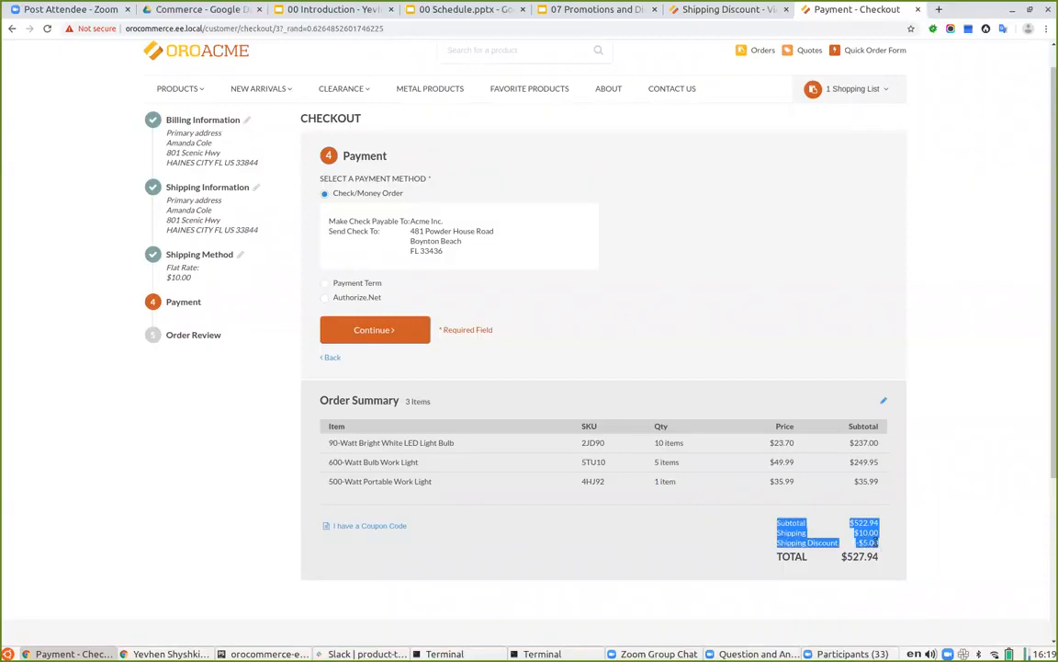
pyautogui.click(884, 590)
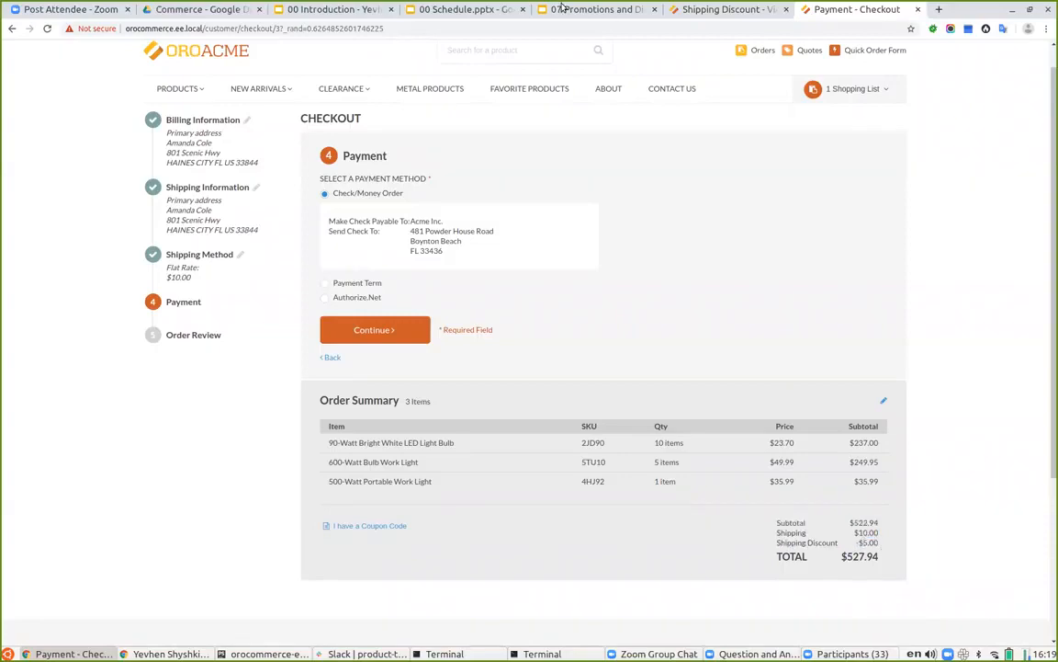
# Return to the Promotions and Discounts presentation and show the Schedules slide full screen.
pyautogui.click(717, 9)
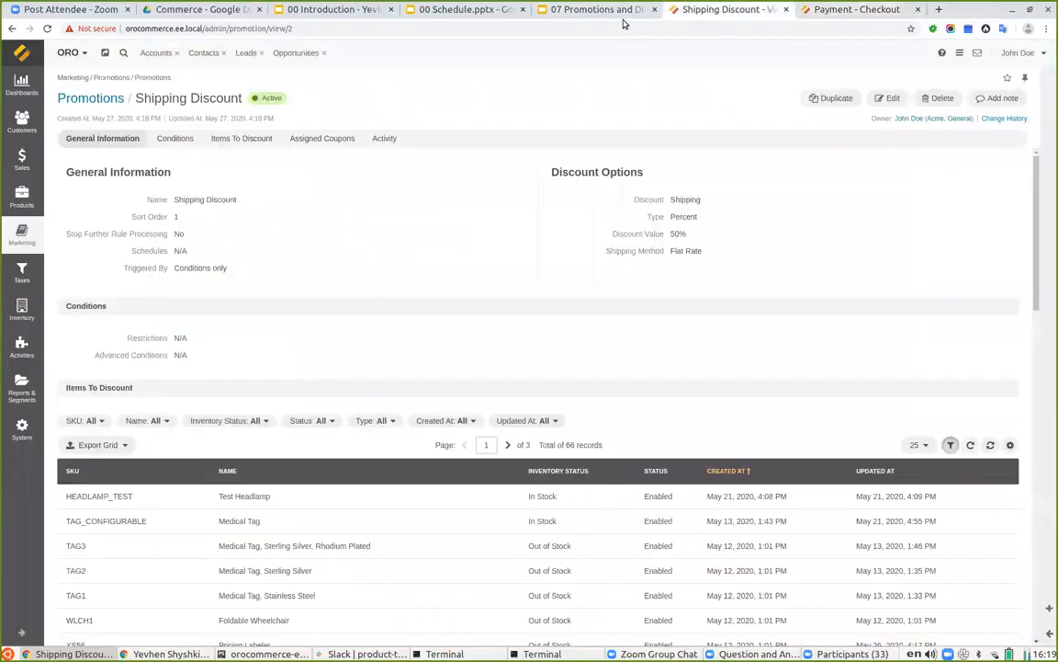
pyautogui.click(571, 11)
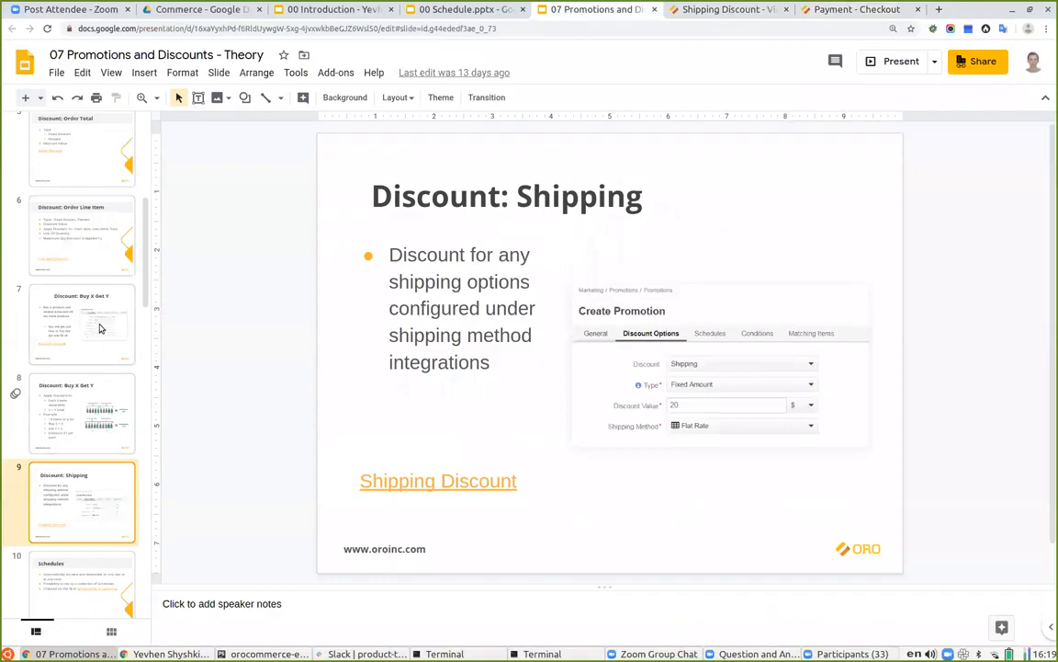
pyautogui.press('Down')
pyautogui.click(878, 63)
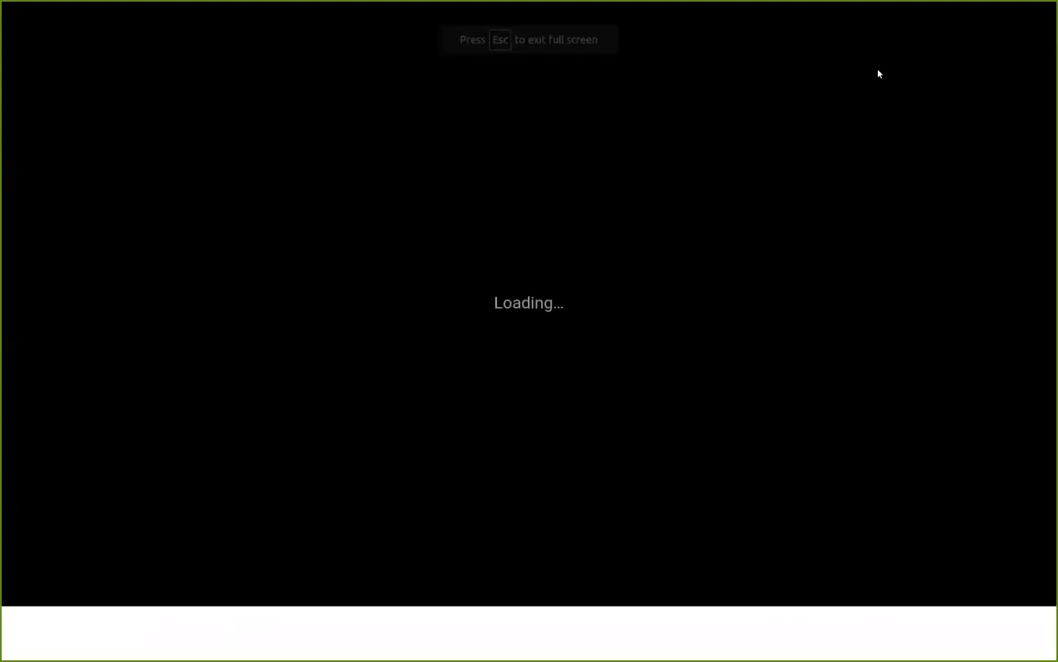
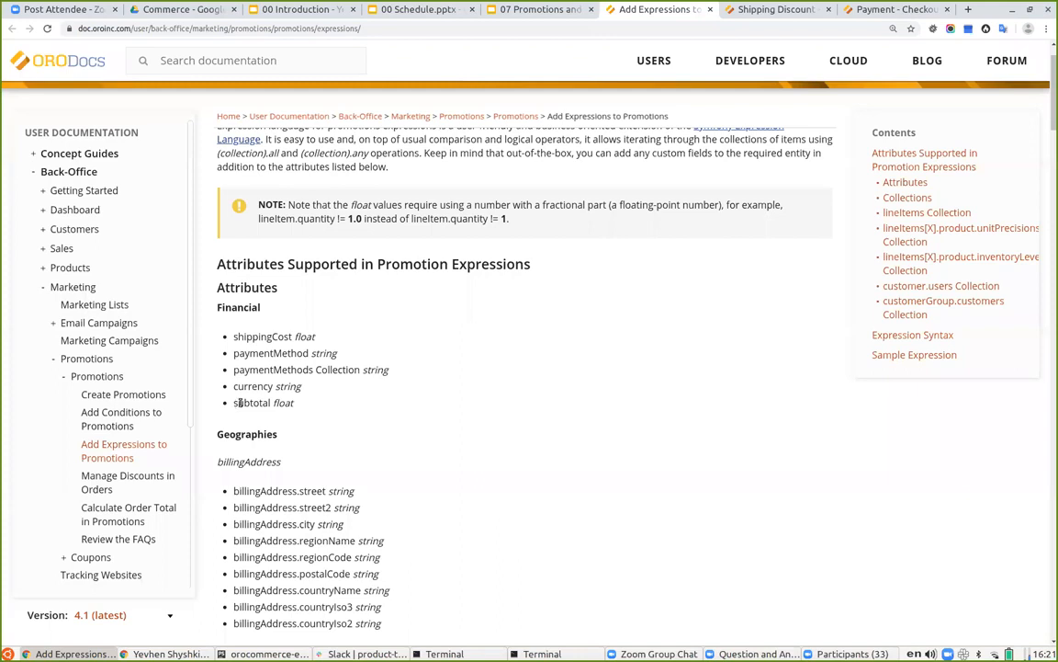
# Examine the subtotal attribute among the financial attributes supported in promotion expressions in the Oro documentation.
pyautogui.doubleClick(243, 401)
pyautogui.click(270, 371)
pyautogui.scroll(1, 291, 385)
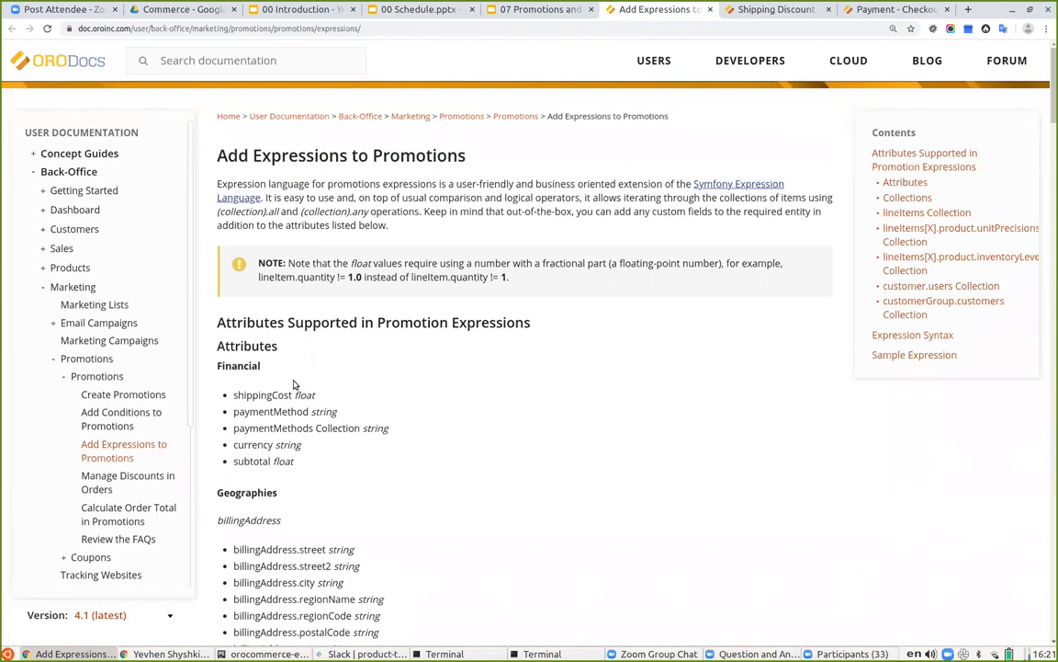
pyautogui.doubleClick(261, 461)
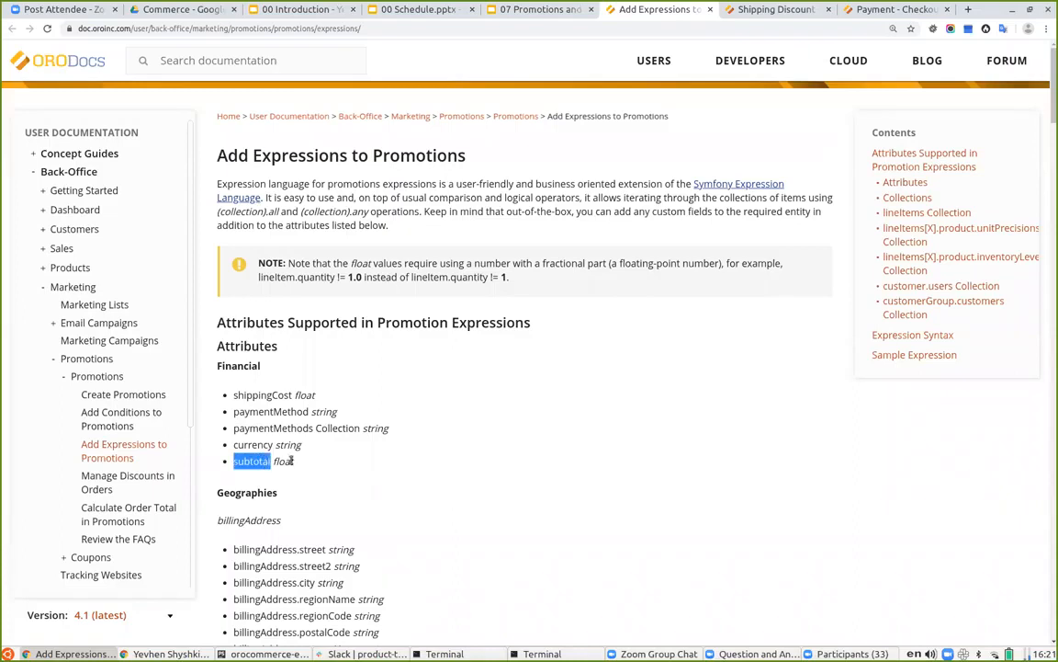
# Disable the Shipping Discount promotion in the OroCommerce back-office and save it.
pyautogui.click(538, 12)
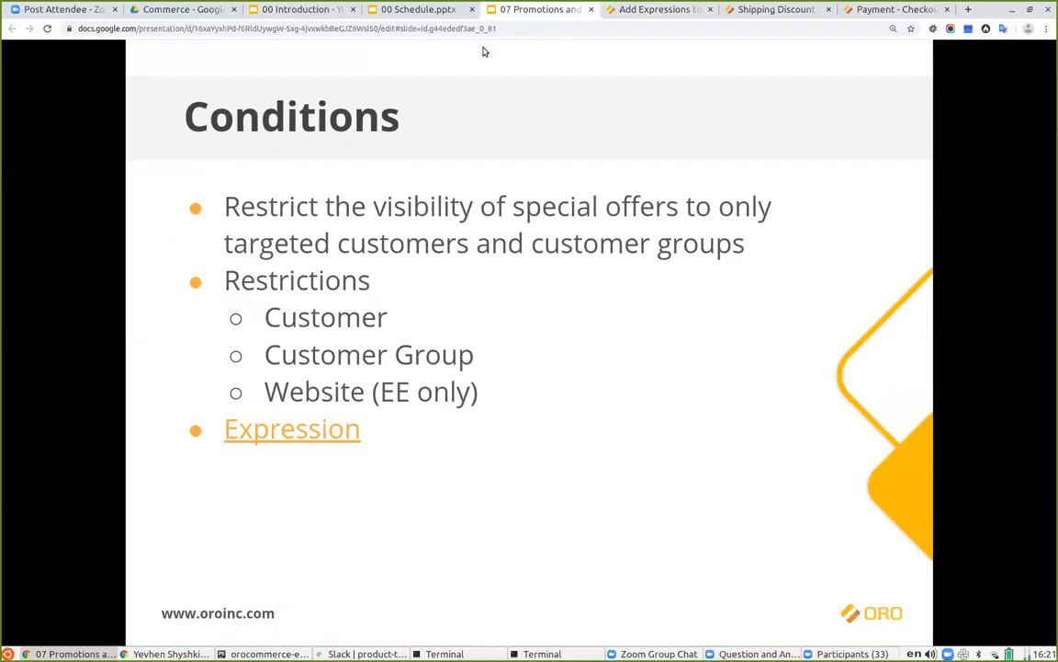
pyautogui.click(768, 9)
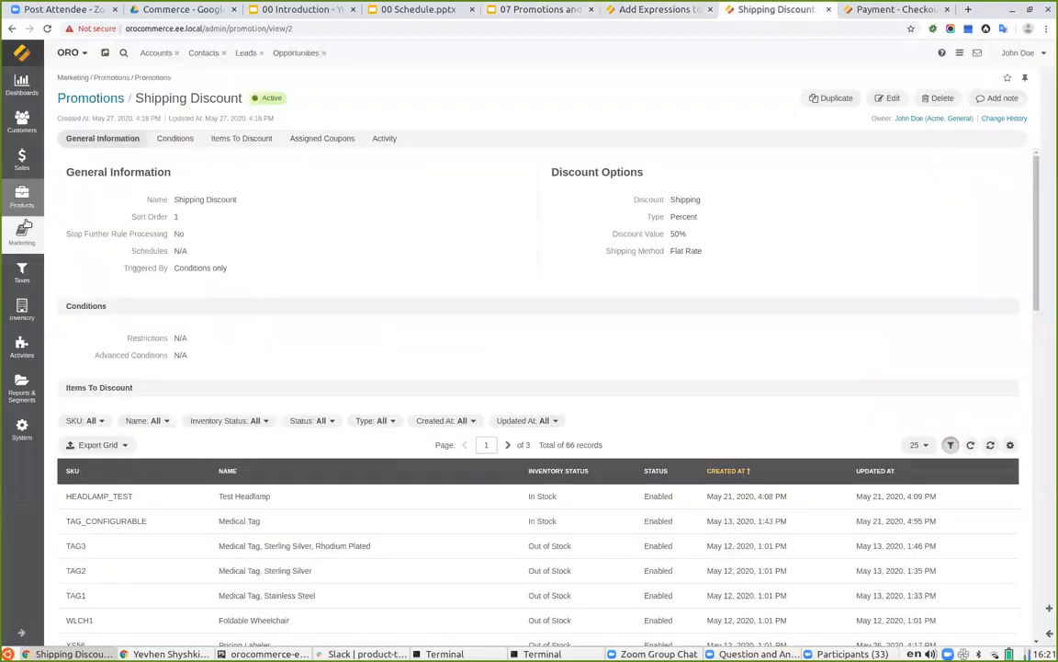
pyautogui.click(22, 196)
pyautogui.click(22, 234)
pyautogui.click(386, 189)
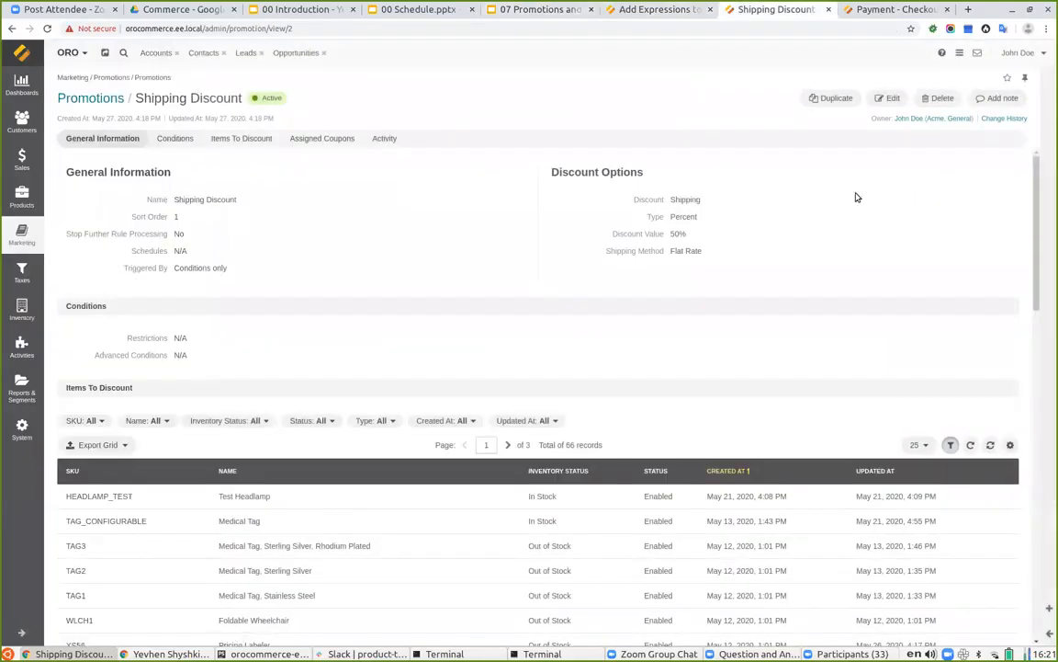
pyautogui.click(887, 99)
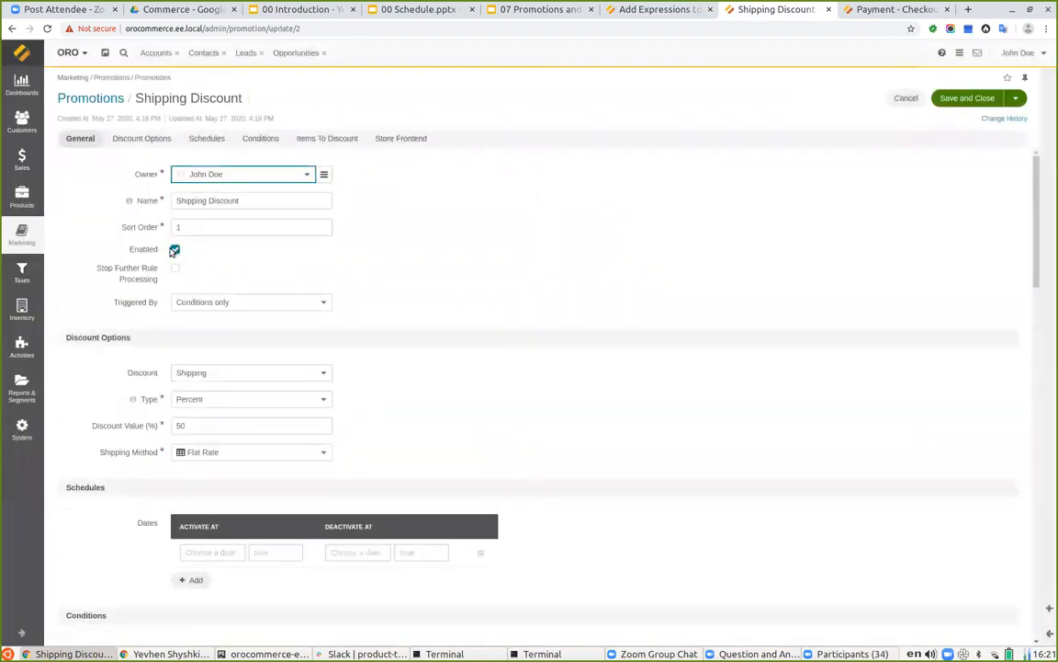
pyautogui.click(81, 104)
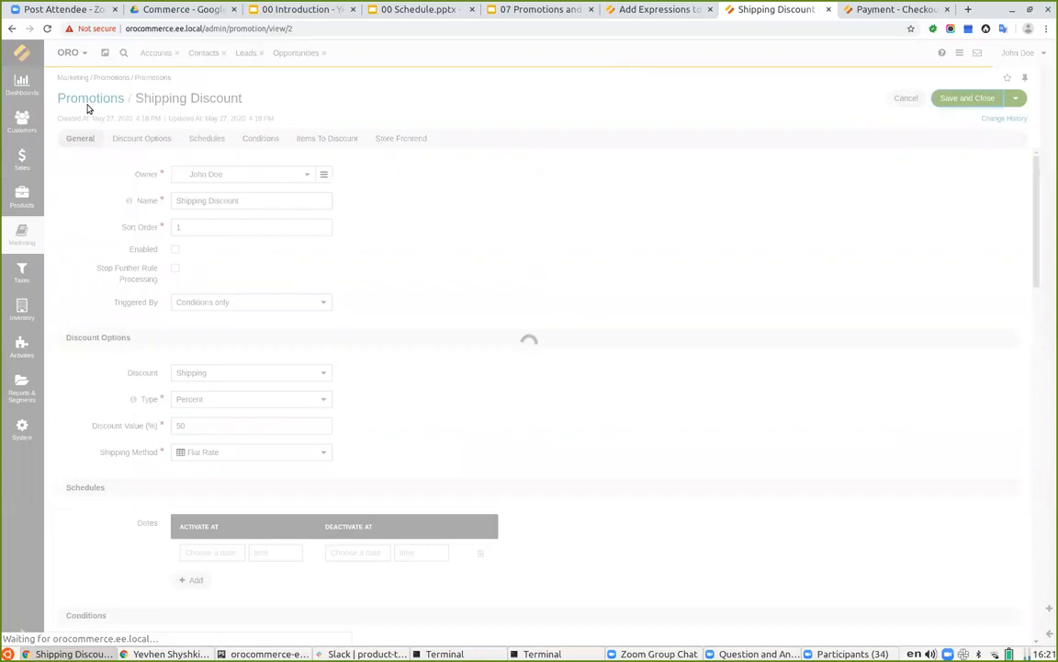
# Start a new promotion from the promotions list, name it "20% off for $1000+", set its sort order to 1 and enable it.
pyautogui.click(79, 97)
pyautogui.click(960, 98)
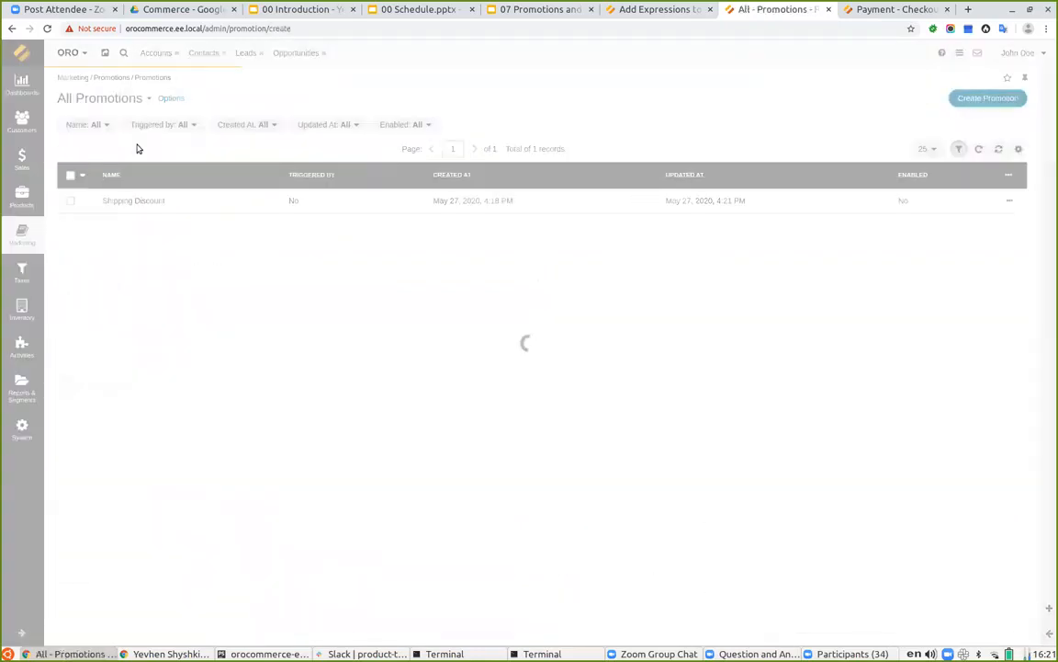
pyautogui.click(179, 188)
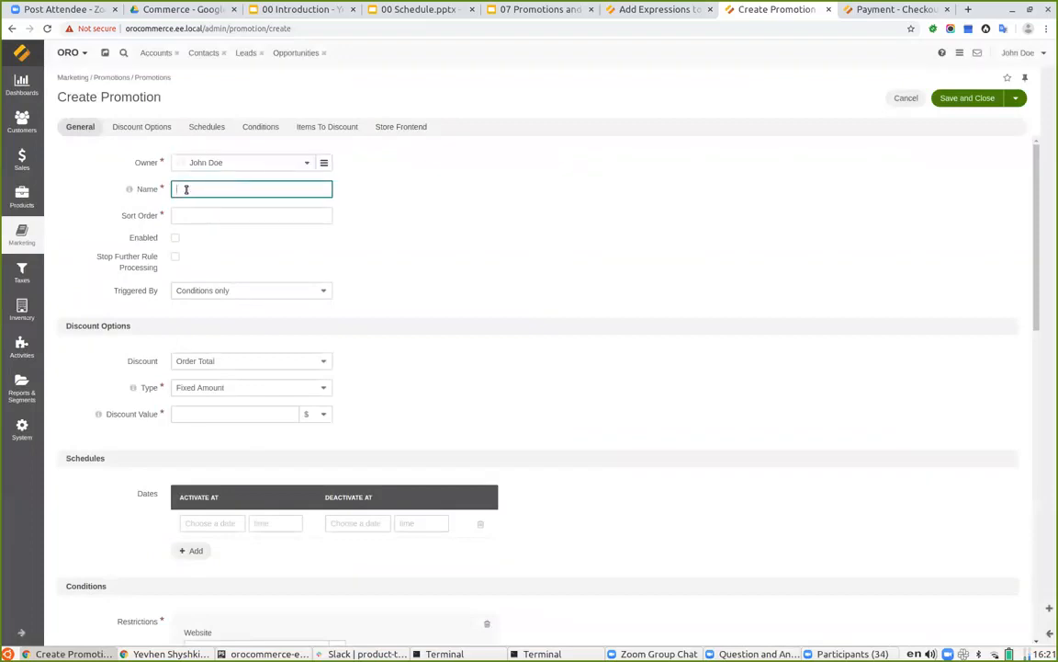
pyautogui.write('Global')
pyautogui.doubleClick(187, 188)
pyautogui.write('20% off for $1000+')
pyautogui.click(242, 217)
pyautogui.write('1')
pyautogui.click(175, 237)
# Configure the promotion's Order Total discount as 20 percent instead of a fixed amount.
pyautogui.scroll(-1, 294, 266)
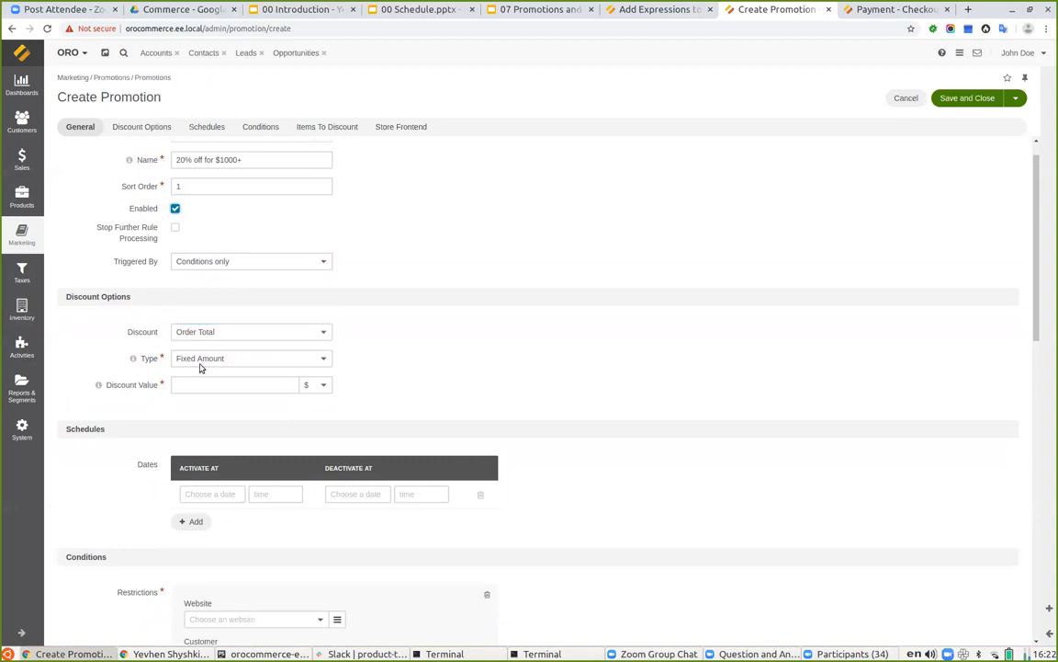
pyautogui.click(229, 364)
pyautogui.click(206, 384)
pyautogui.click(206, 383)
# Filter the items to discount with the condition Product Id greater than 0 and preview the matching products.
pyautogui.scroll(-5, 549, 314)
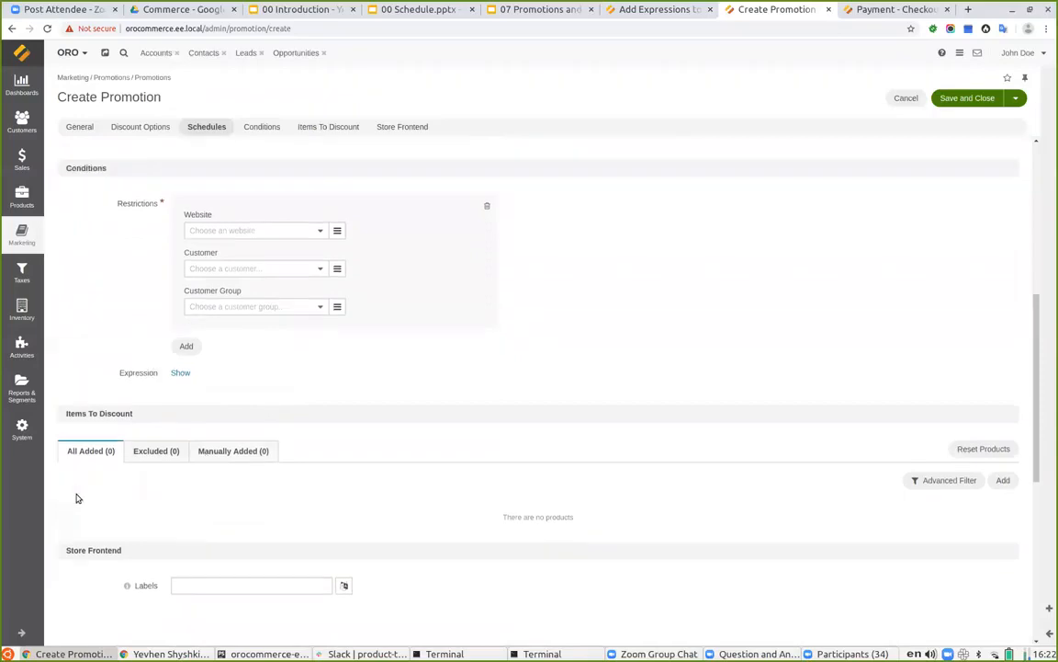
pyautogui.click(954, 480)
pyautogui.scroll(-3, 206, 471)
pyautogui.moveTo(99, 421); pyautogui.dragTo(215, 379)
pyautogui.click(220, 372)
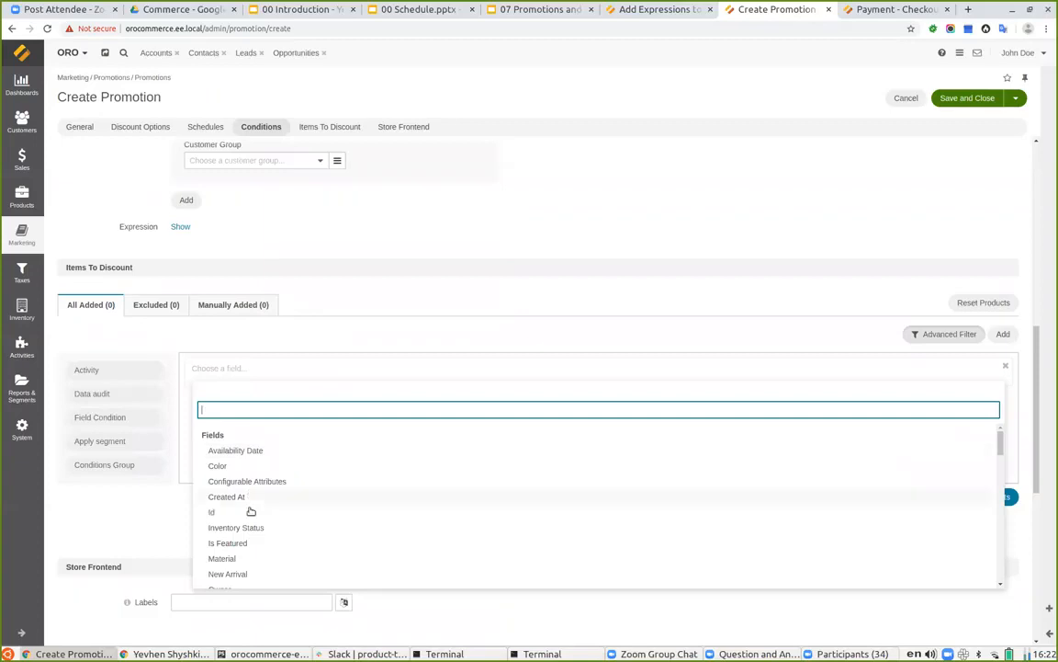
pyautogui.click(246, 508)
pyautogui.click(241, 393)
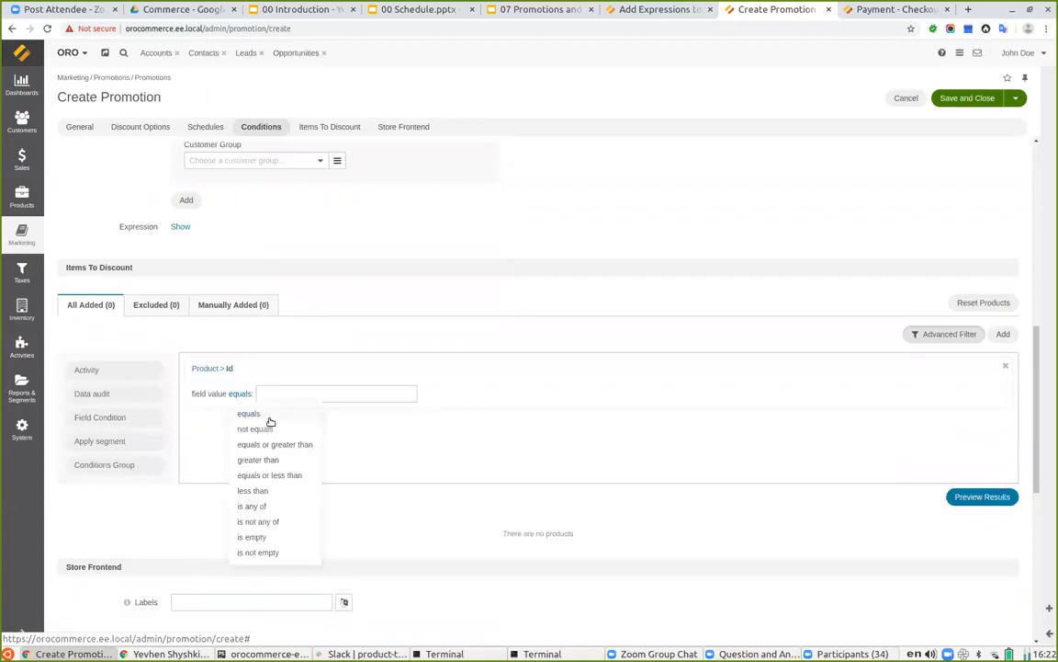
pyautogui.click(271, 460)
pyautogui.click(294, 397)
pyautogui.write('0')
pyautogui.click(960, 498)
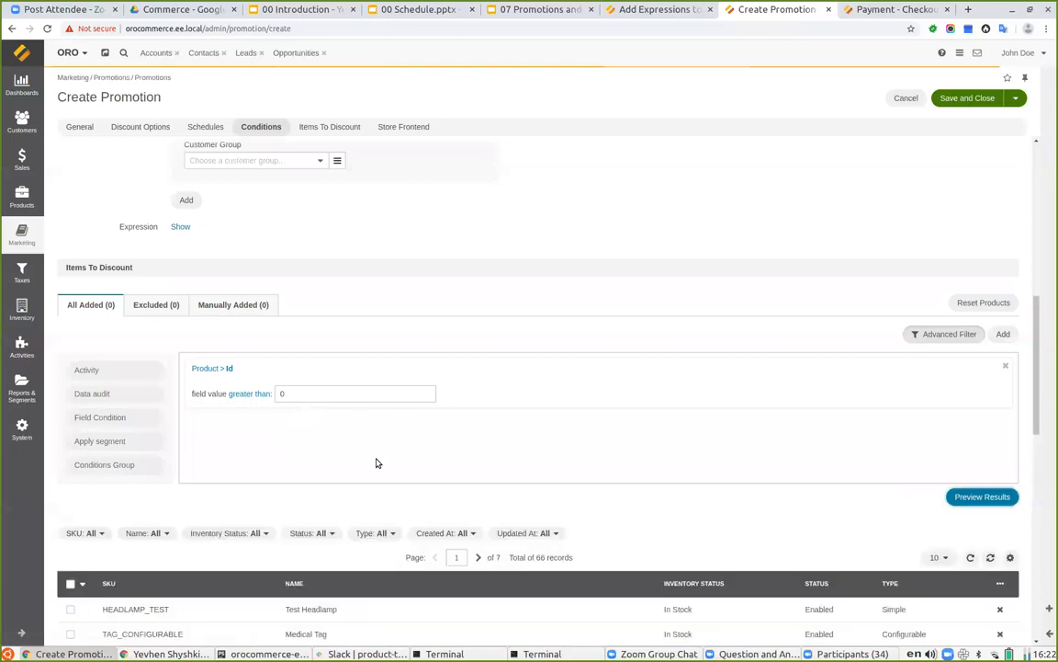
# Add the condition expression "subtotal >= 1000" to the promotion and save it.
pyautogui.scroll(3, 265, 394)
pyautogui.scroll(1, 230, 409)
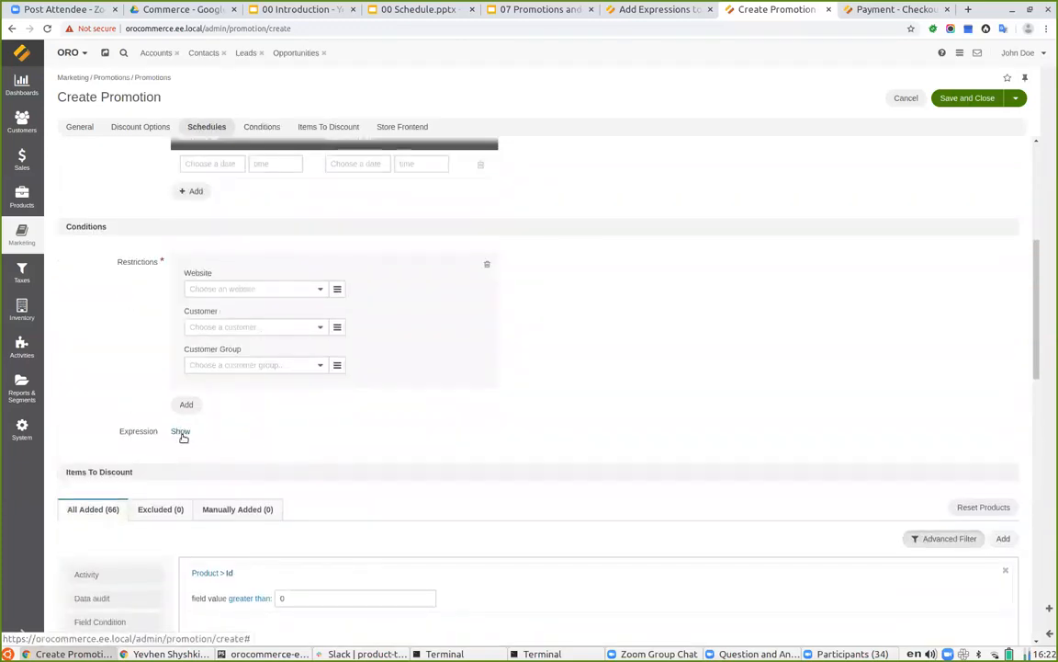
pyautogui.click(180, 431)
pyautogui.click(221, 477)
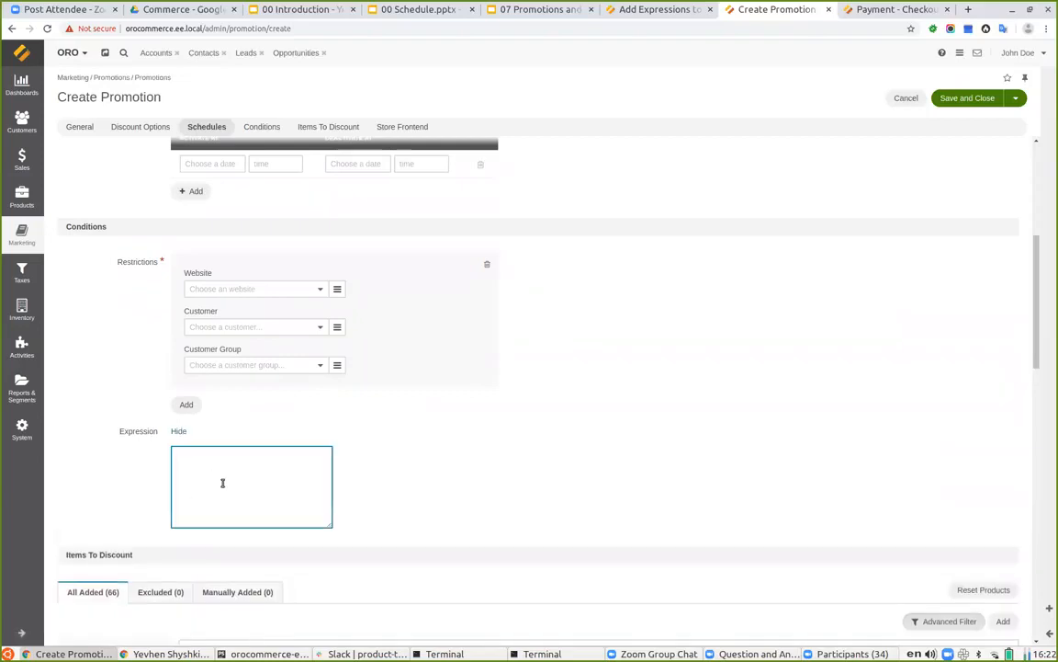
pyautogui.click(643, 10)
pyautogui.click(735, 10)
pyautogui.write('subtotal')
pyautogui.click(970, 98)
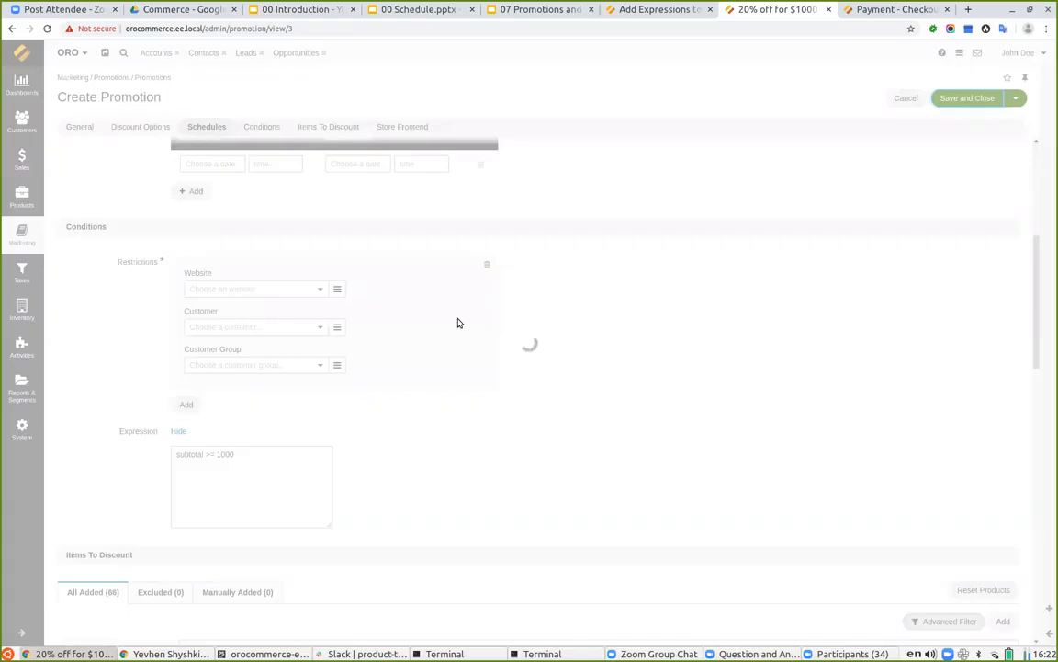
# Open the storefront shopping list, set the 600-Watt Bulb Work Light quantity to 50 and check the discount in the totals.
pyautogui.click(871, 10)
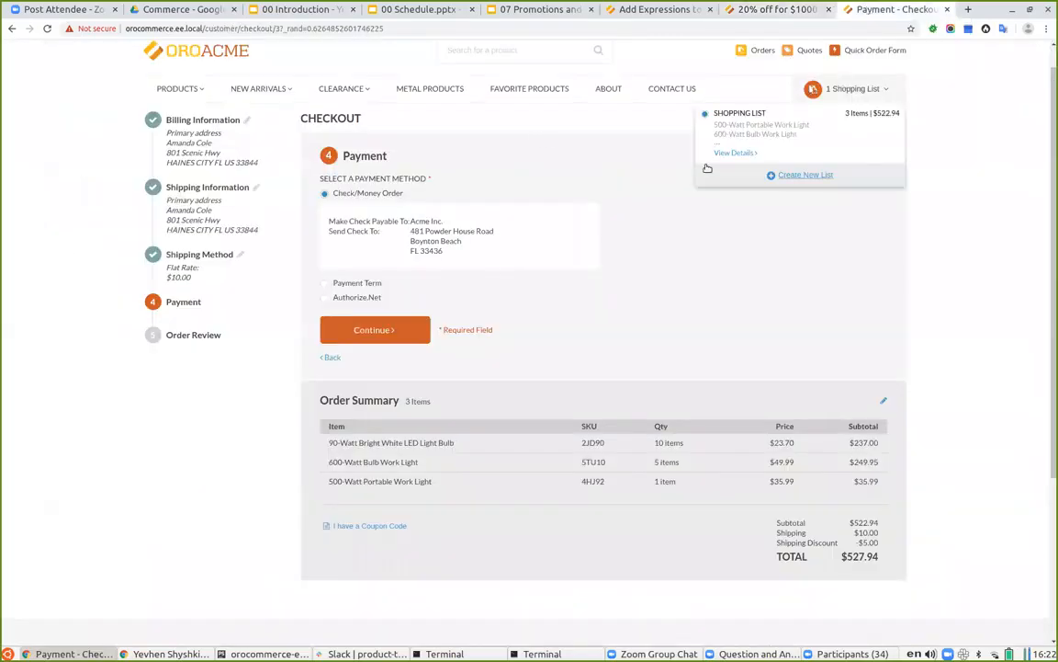
pyautogui.click(735, 153)
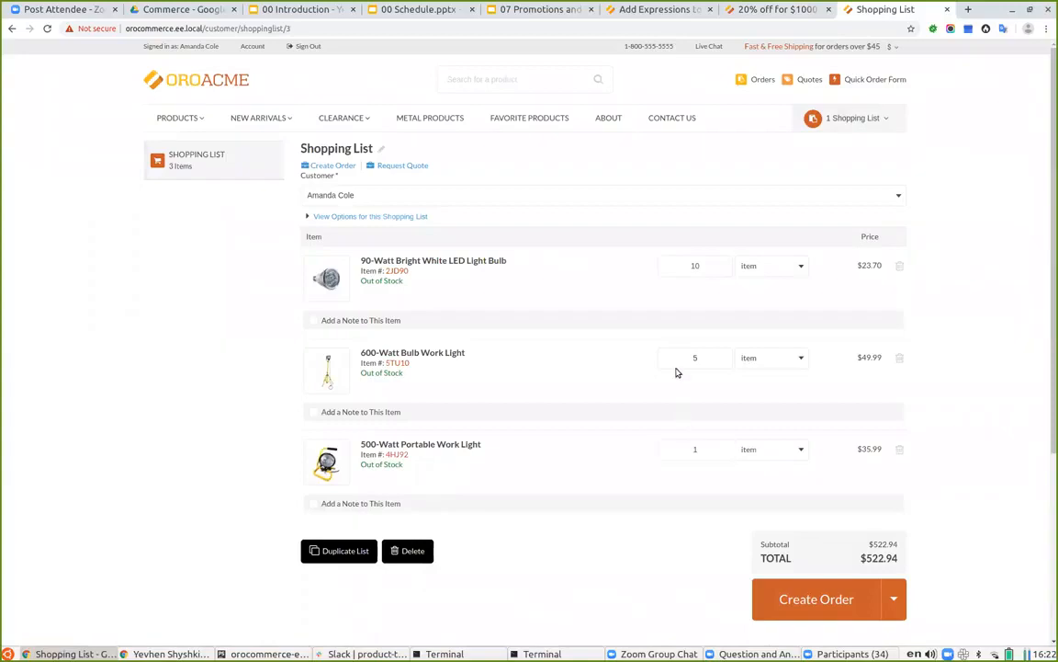
pyautogui.click(709, 362)
pyautogui.write('0')
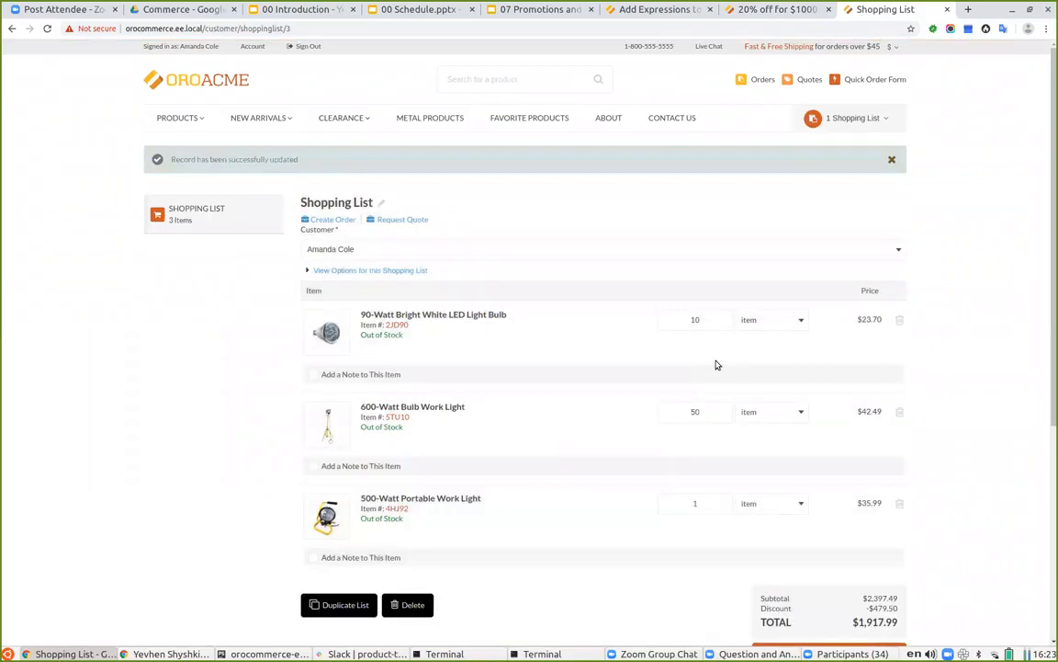
pyautogui.scroll(-1, 937, 415)
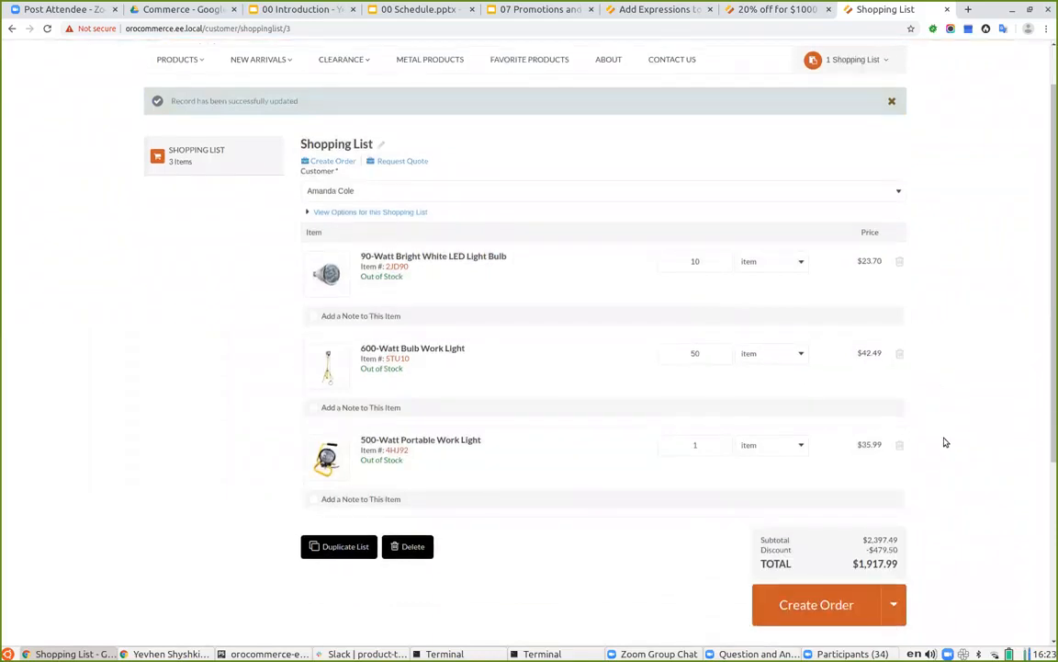
pyautogui.scroll(-1, 943, 448)
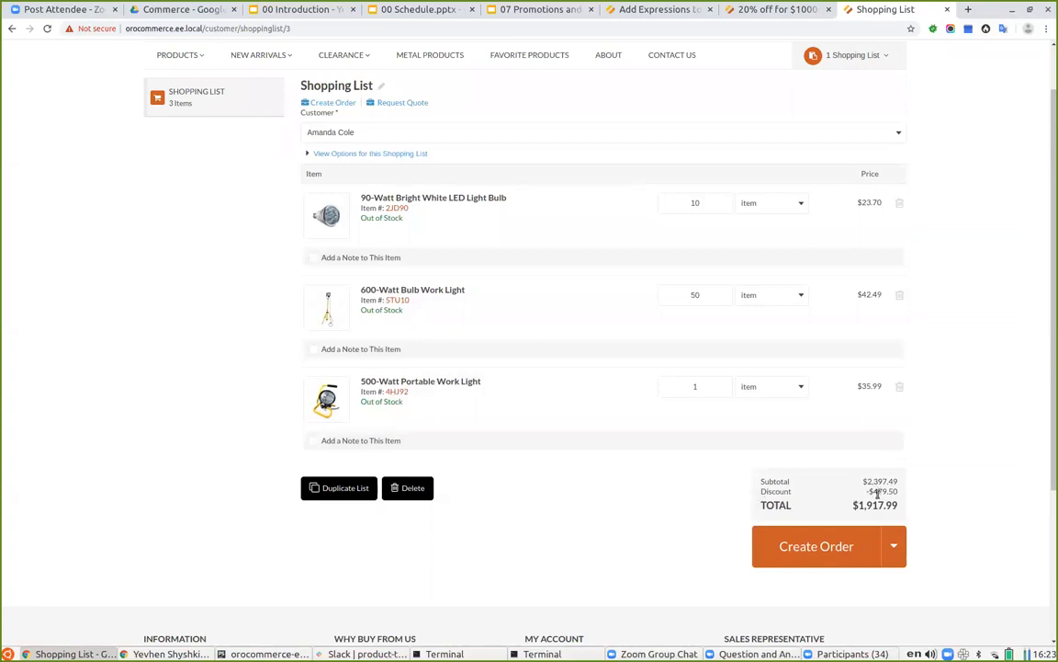
# Test the $1000 discount threshold by setting the 600-Watt Bulb Work Light quantity to 20, 19, 15 and finally 16.
pyautogui.doubleClick(699, 295)
pyautogui.write('20')
pyautogui.click(708, 288)
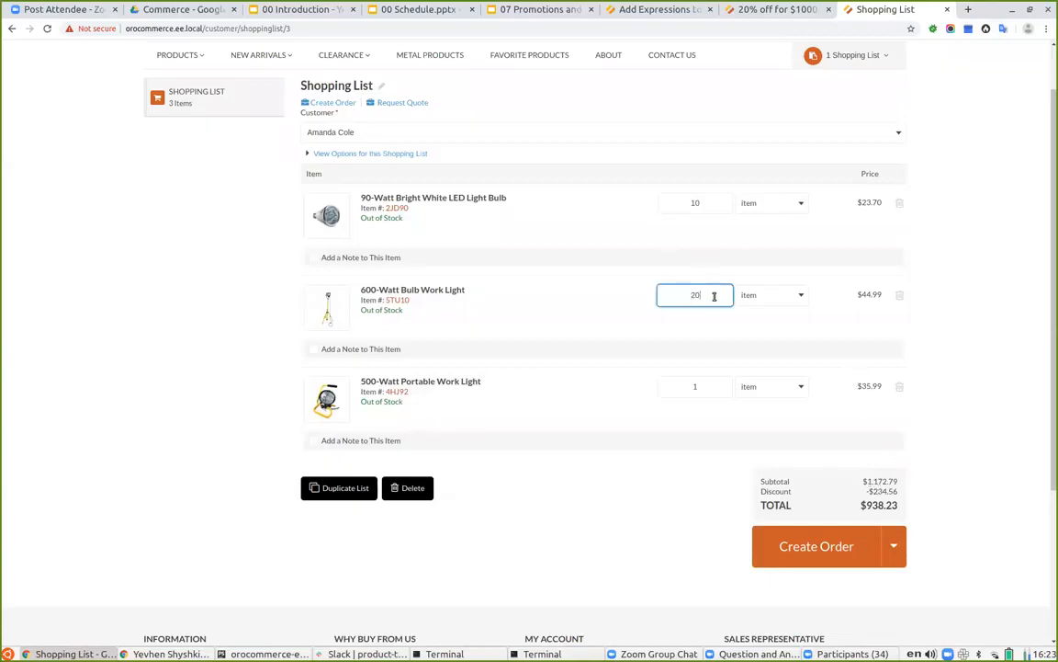
pyautogui.press('Return')
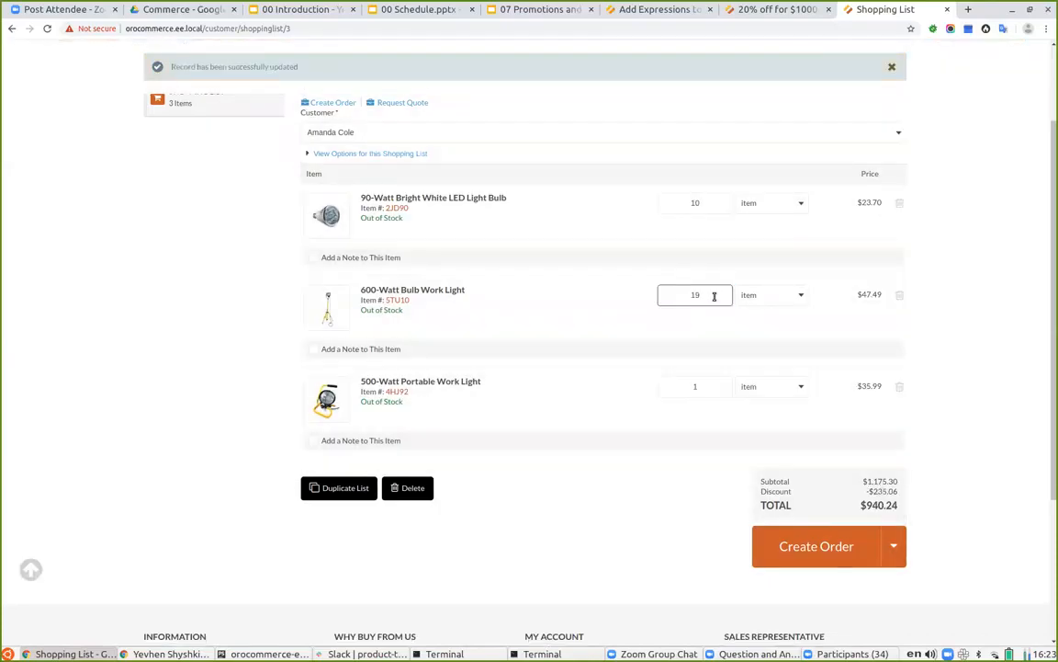
pyautogui.click(704, 295)
pyautogui.press('BackSpace')
pyautogui.write('5')
pyautogui.press('Return')
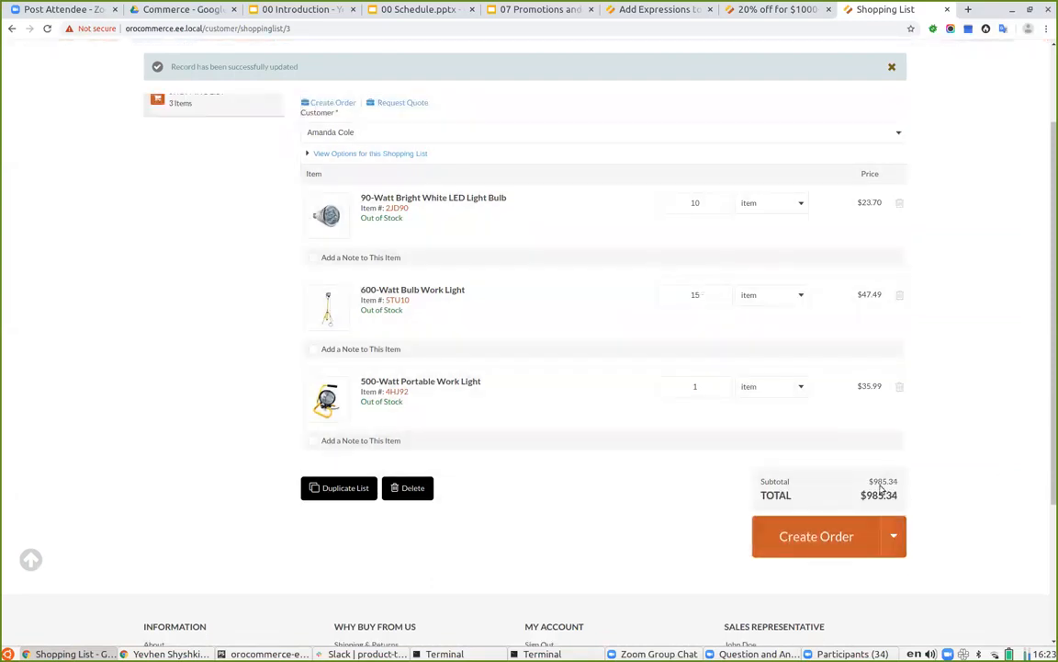
pyautogui.click(709, 296)
pyautogui.write('6')
pyautogui.press('Return')
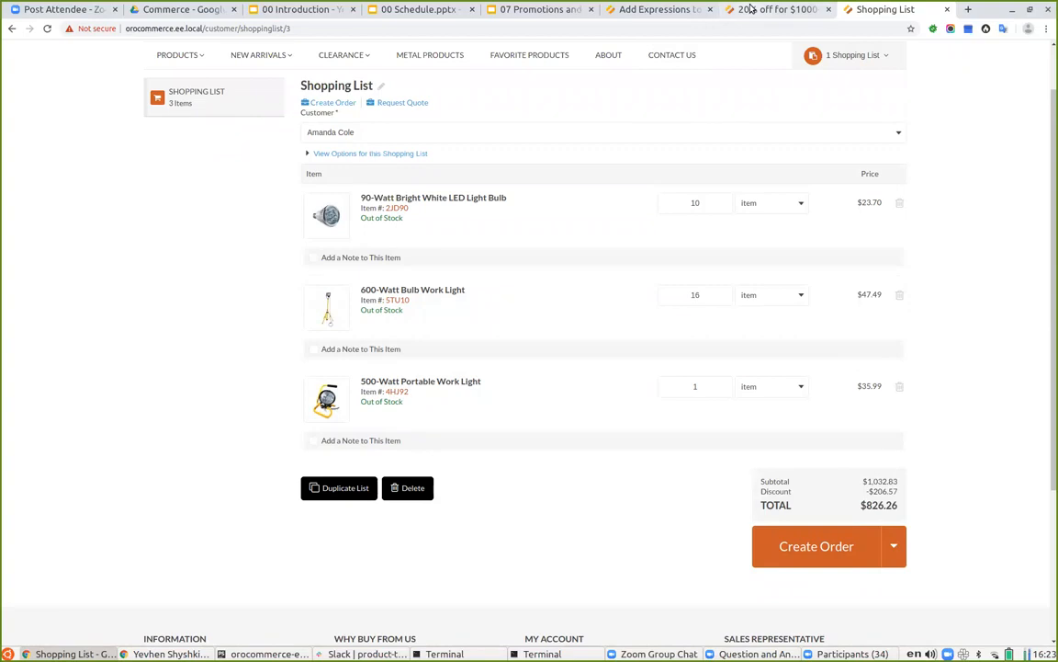
# Examine the geographic, customer and customer group attributes and the collections supported in promotion expressions in the Oro documentation.
pyautogui.click(648, 9)
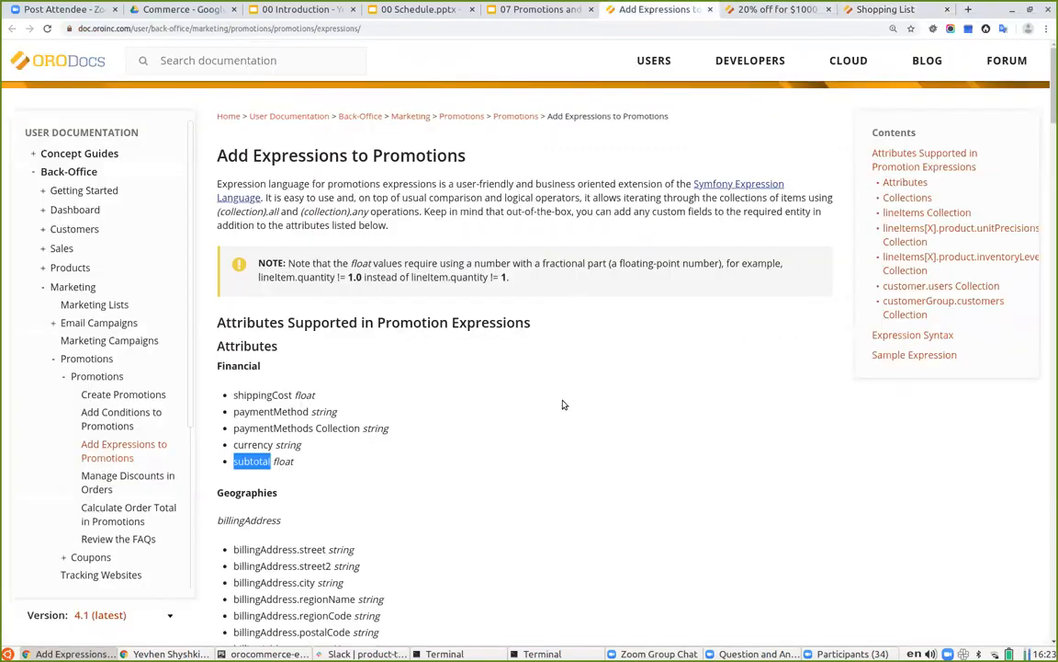
pyautogui.click(529, 398)
pyautogui.scroll(-3, 529, 397)
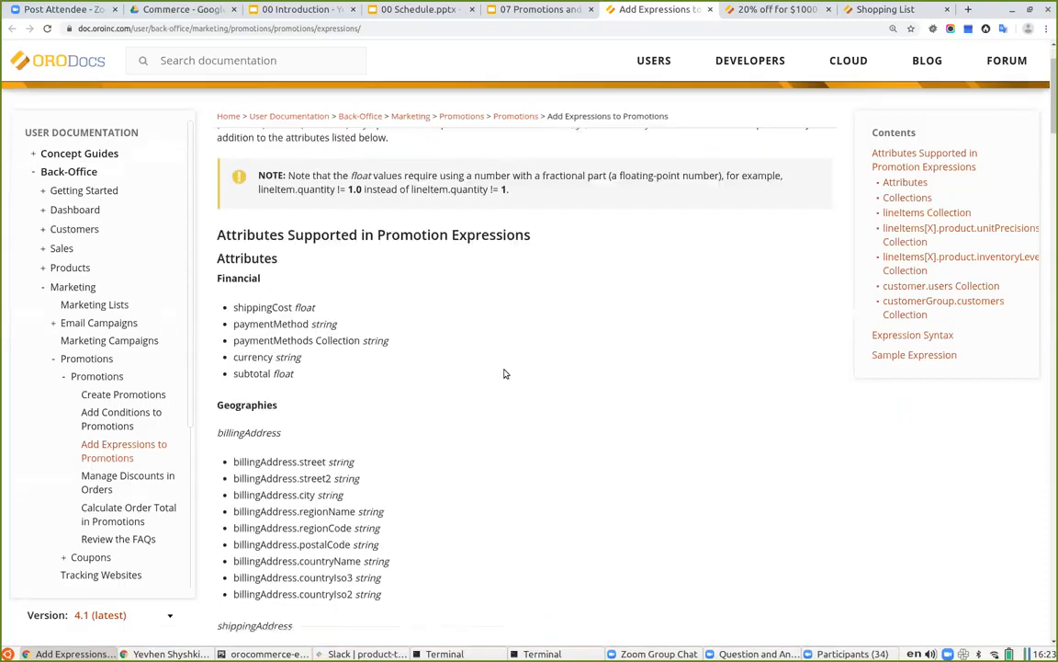
pyautogui.scroll(-2, 504, 367)
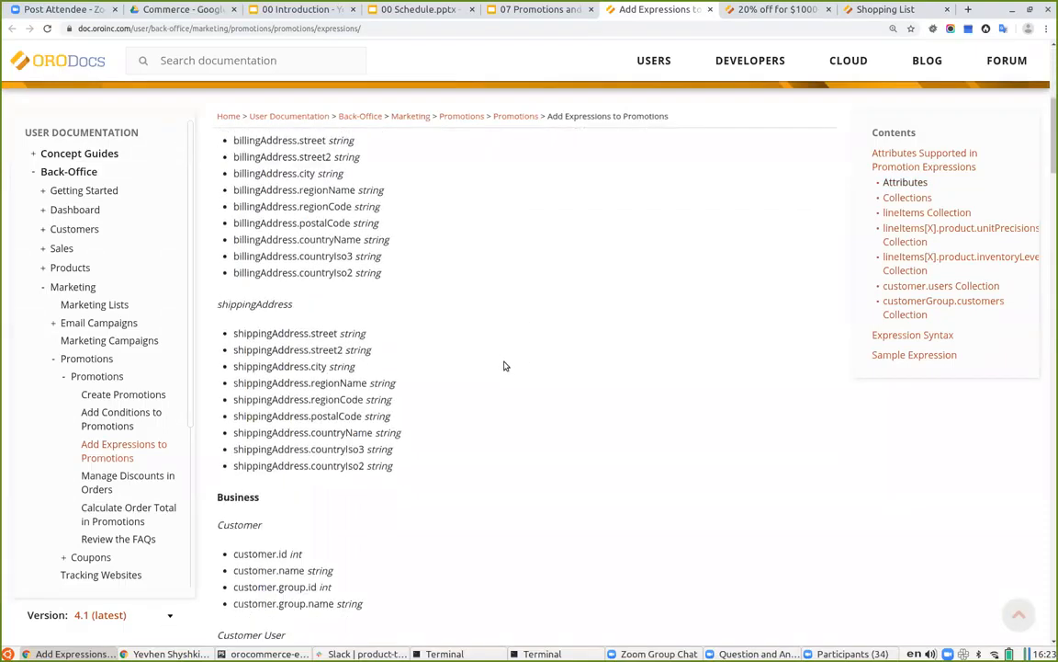
pyautogui.scroll(-2, 504, 366)
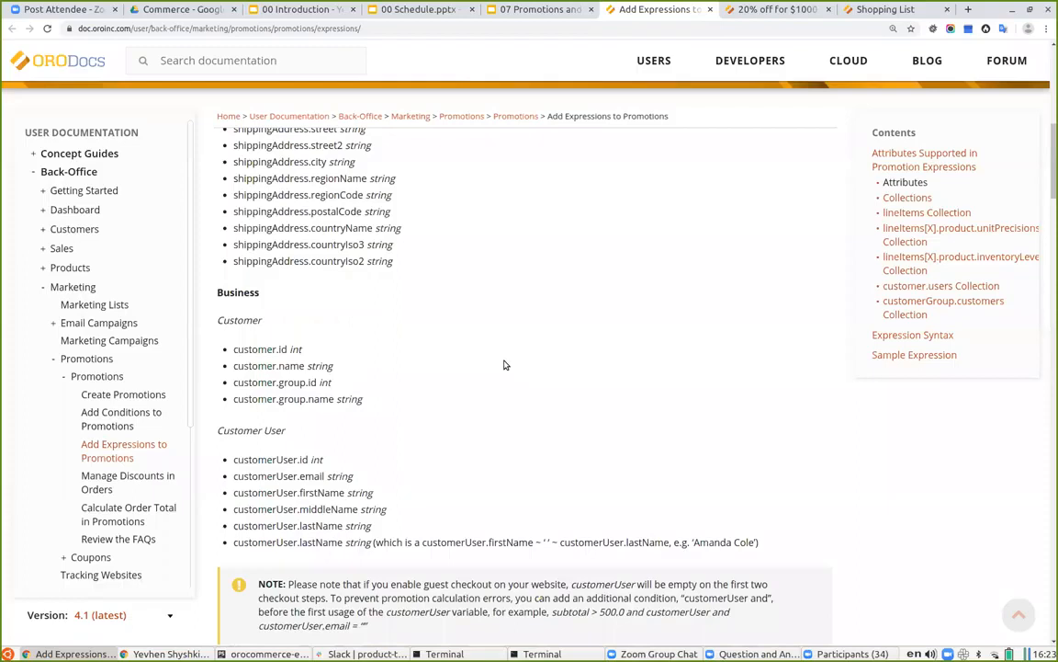
pyautogui.scroll(-4, 504, 365)
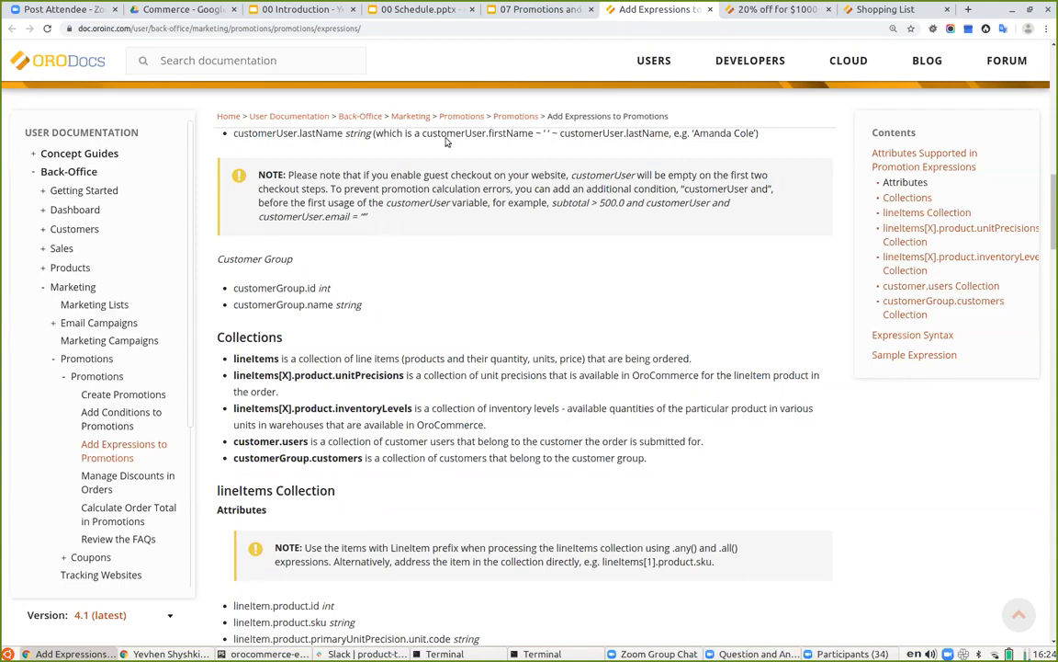
# Examine the sample expression in the documentation that checks every line item against the inventory levels of the Additional Warehouse.
pyautogui.click(512, 11)
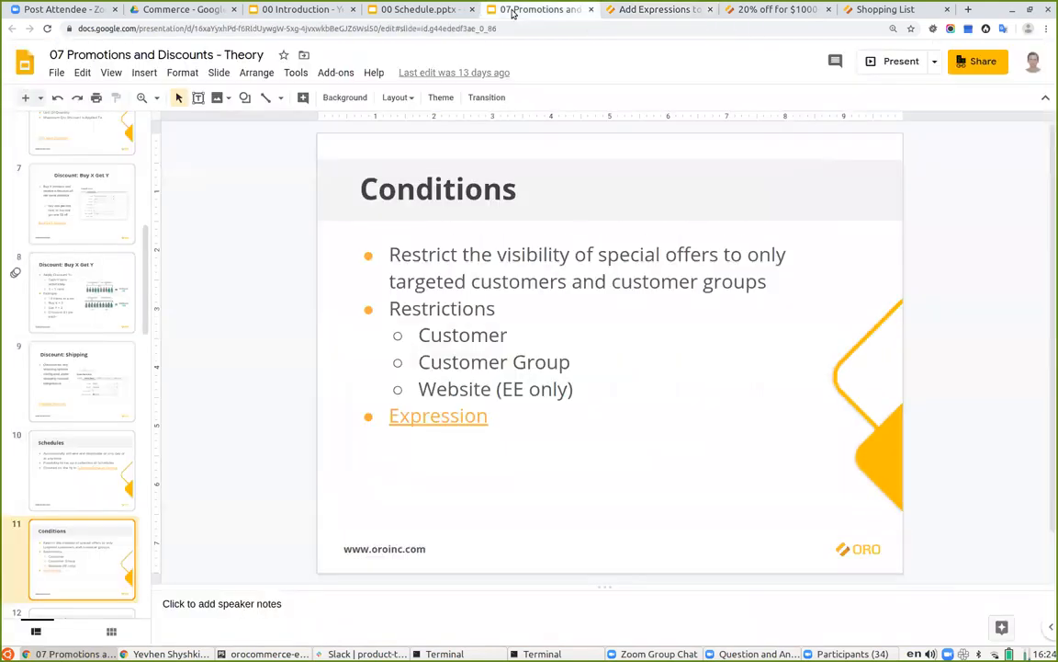
pyautogui.click(685, 9)
pyautogui.scroll(-4, 541, 404)
pyautogui.scroll(-15, 705, 369)
pyautogui.scroll(-3, 322, 345)
pyautogui.scroll(-3, 354, 366)
pyautogui.scroll(-3, 344, 362)
pyautogui.scroll(-2, 367, 304)
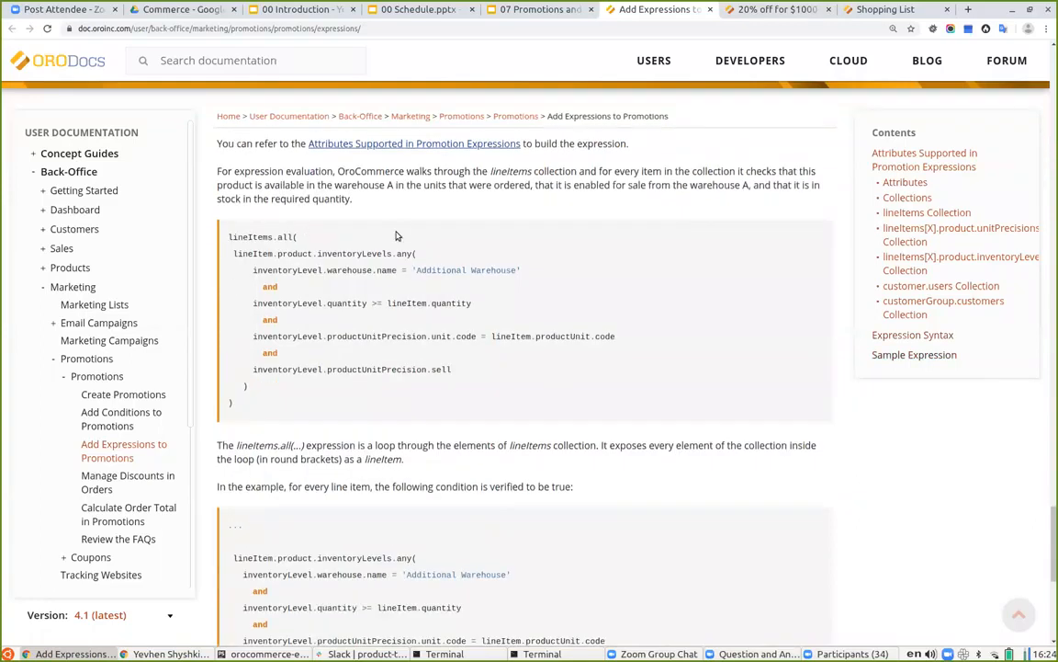
pyautogui.moveTo(233, 254); pyautogui.dragTo(258, 390)
pyautogui.click(257, 390)
pyautogui.scroll(-3, 331, 378)
pyautogui.scroll(-1, 342, 408)
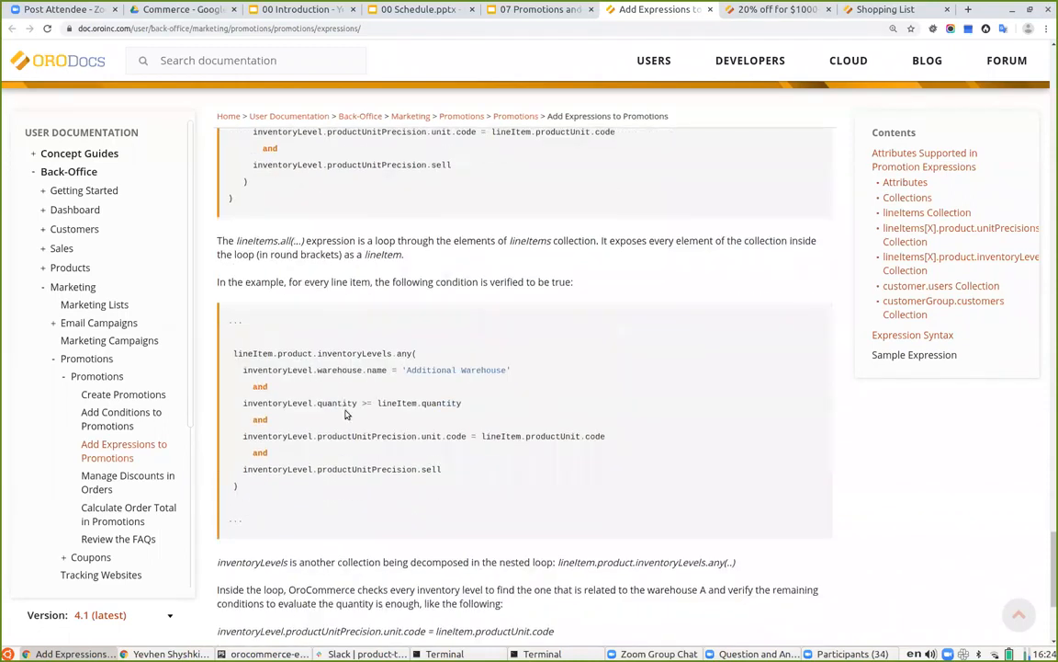
# Return to the Promotions and Discounts presentation and show the Items to Discount slide full screen.
pyautogui.click(508, 13)
pyautogui.scroll(-1, 102, 465)
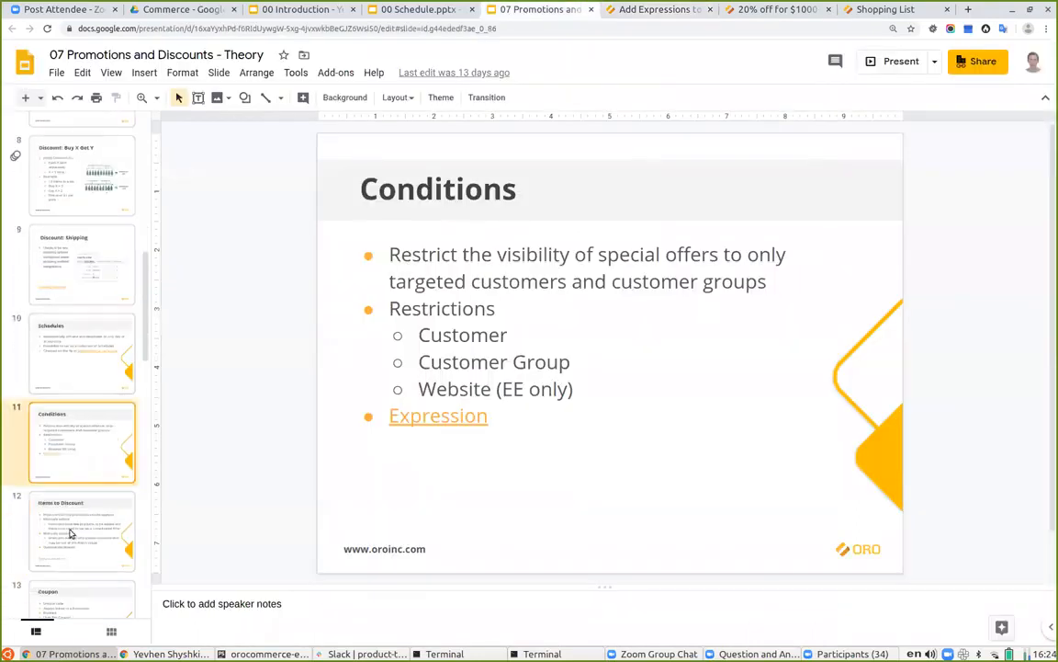
pyautogui.press('Down')
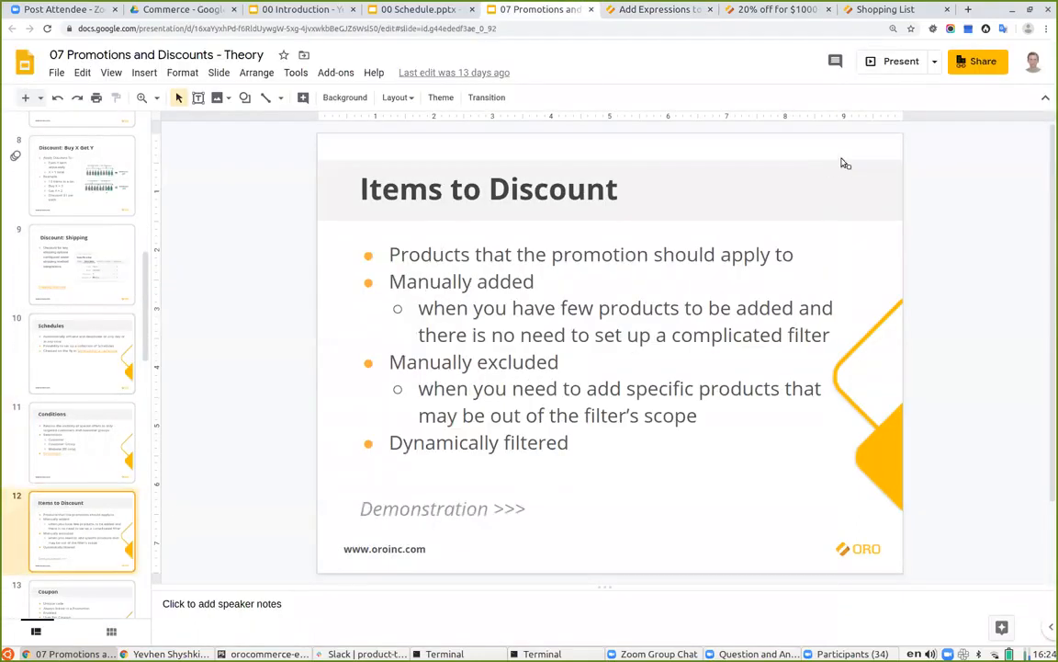
pyautogui.click(879, 70)
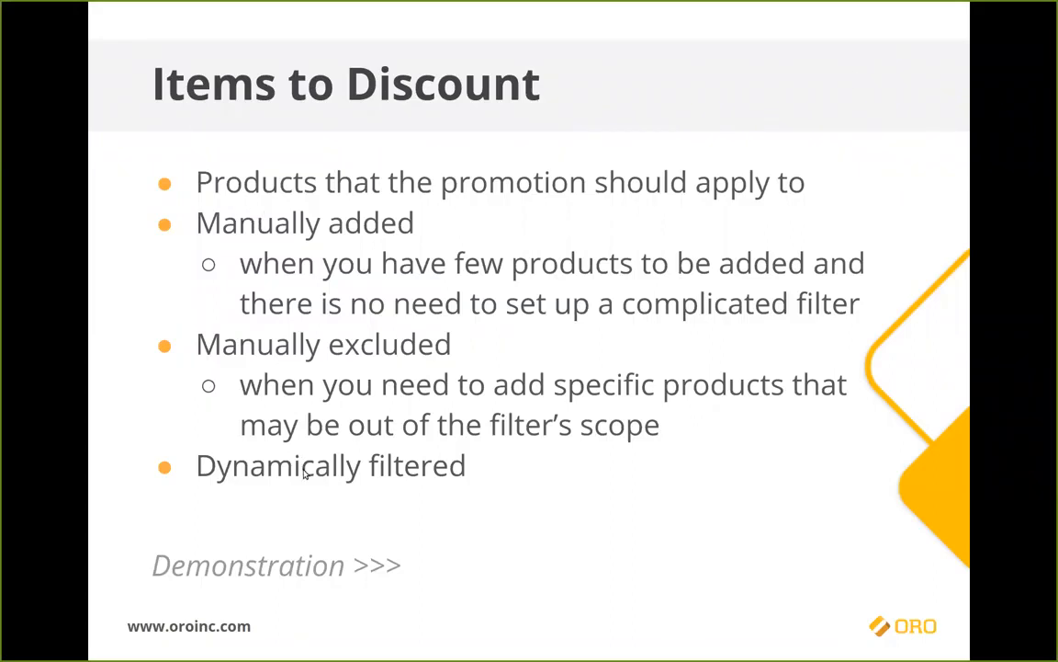
# Leave the slide show, open the 20% off for $1000+ promotion in OroCommerce for editing and review its Items To Discount.
pyautogui.press('Escape')
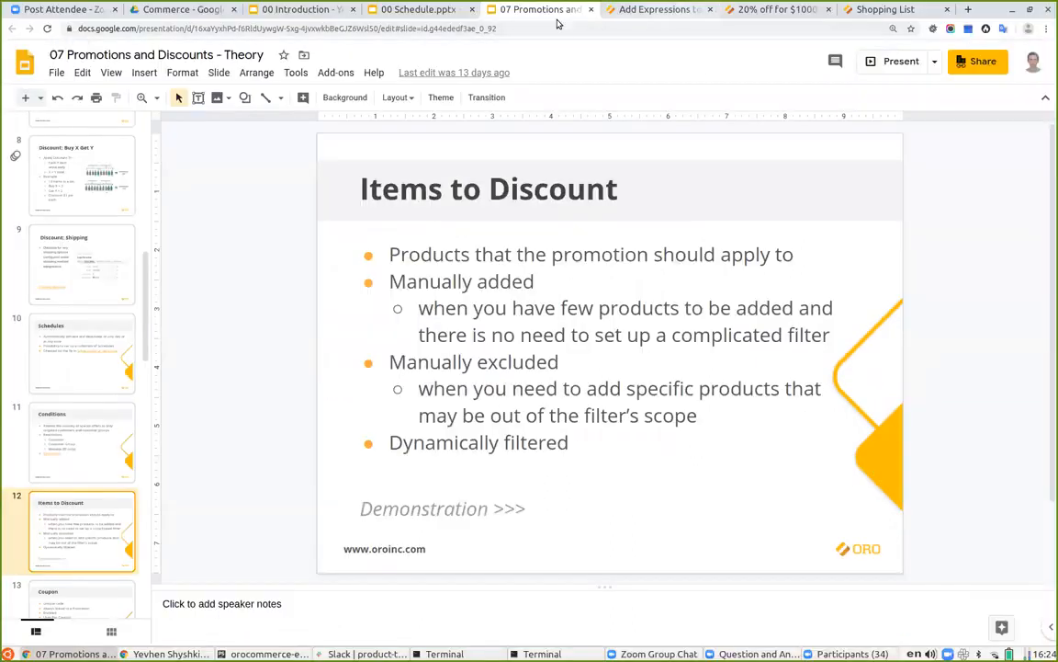
pyautogui.click(666, 11)
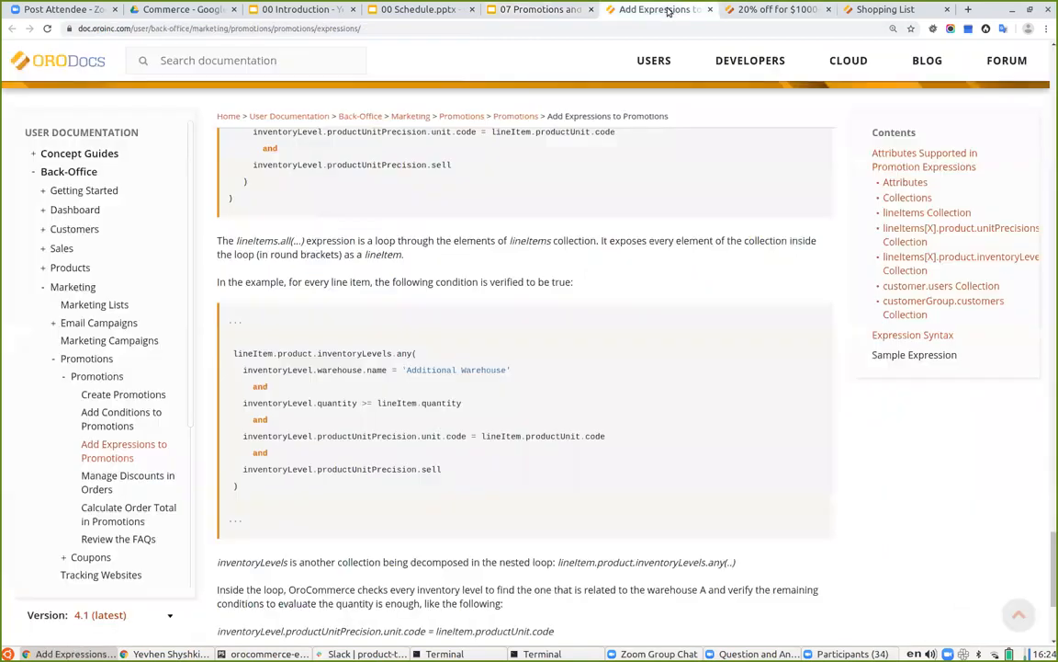
pyautogui.click(760, 9)
pyautogui.click(887, 98)
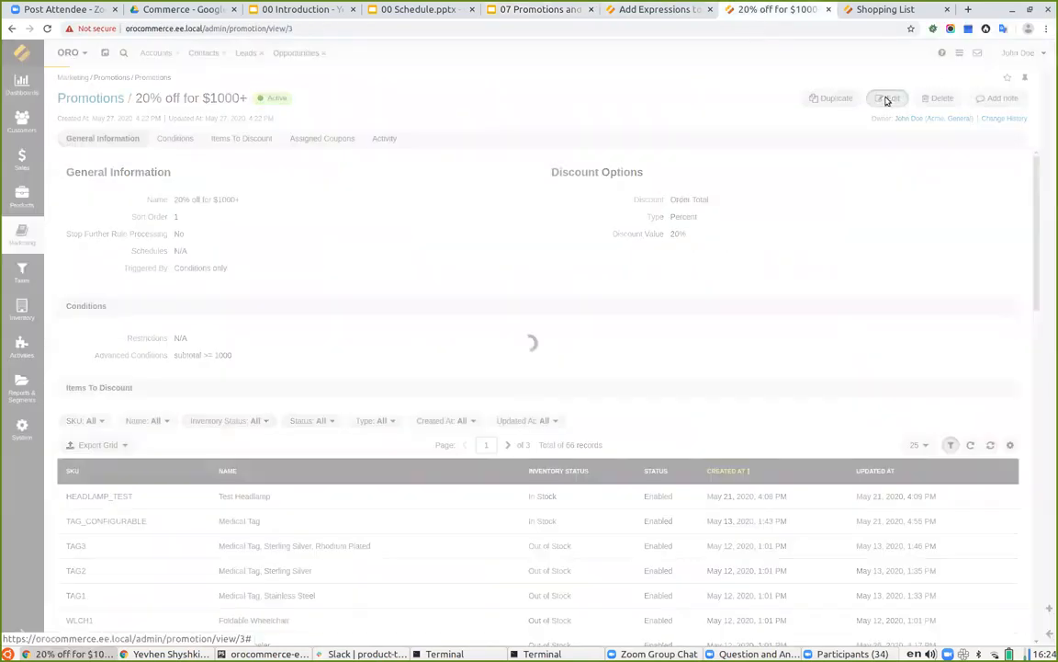
pyautogui.scroll(-10, 552, 395)
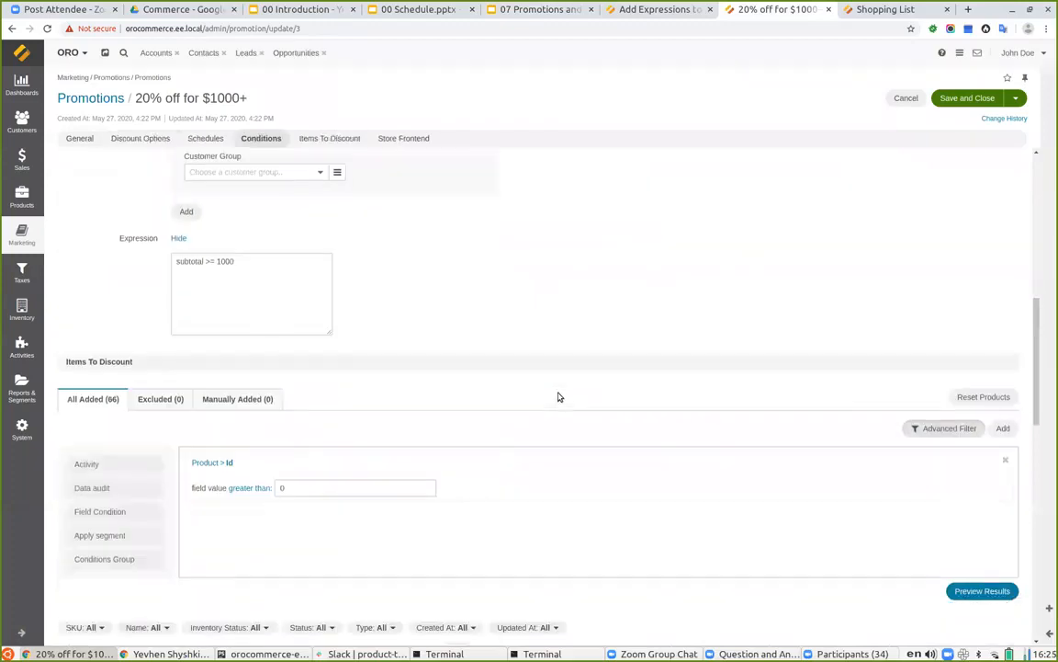
pyautogui.scroll(2, 548, 405)
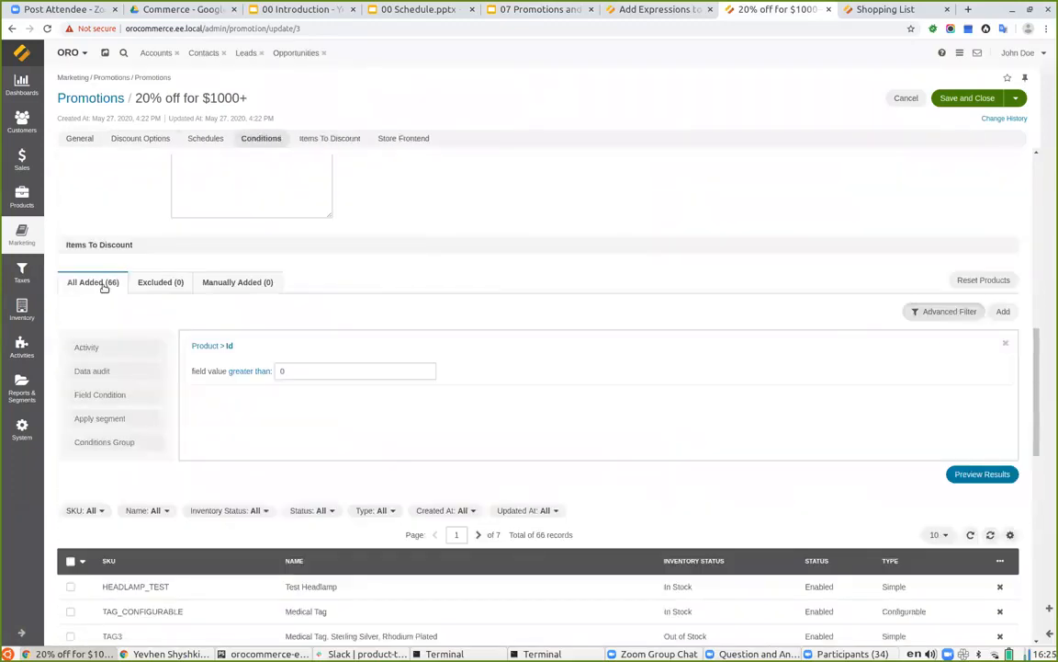
pyautogui.scroll(-3, 290, 440)
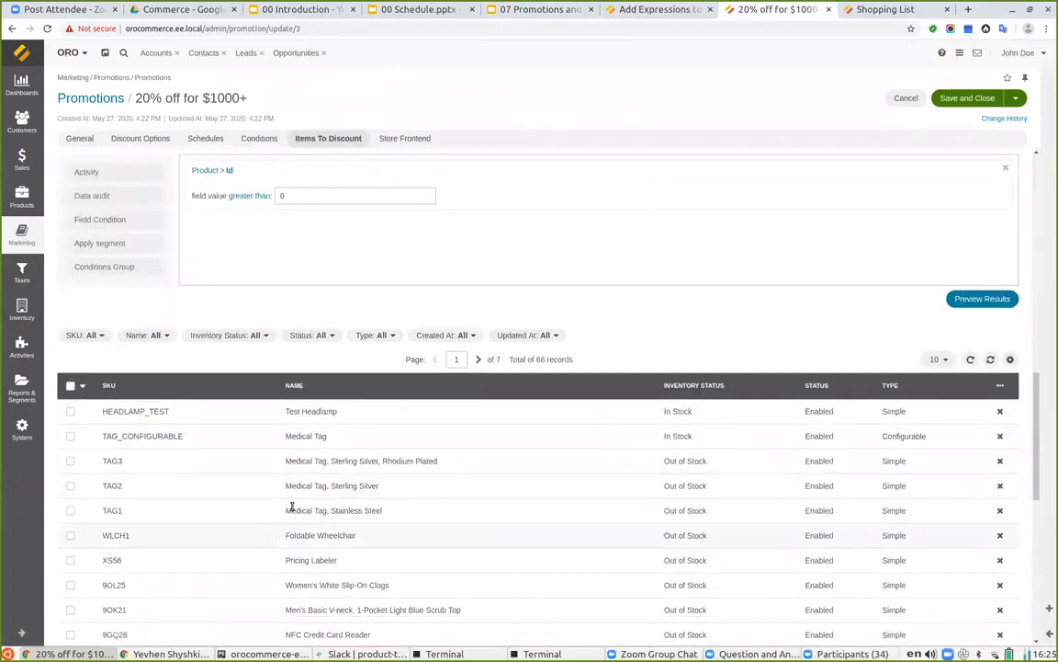
# Exclude the TAG_CONFIGURABLE product from the promotion's items to discount and check the list of all added products.
pyautogui.moveTo(104, 436); pyautogui.dragTo(198, 442)
pyautogui.hotkey('ctrl', 'c')
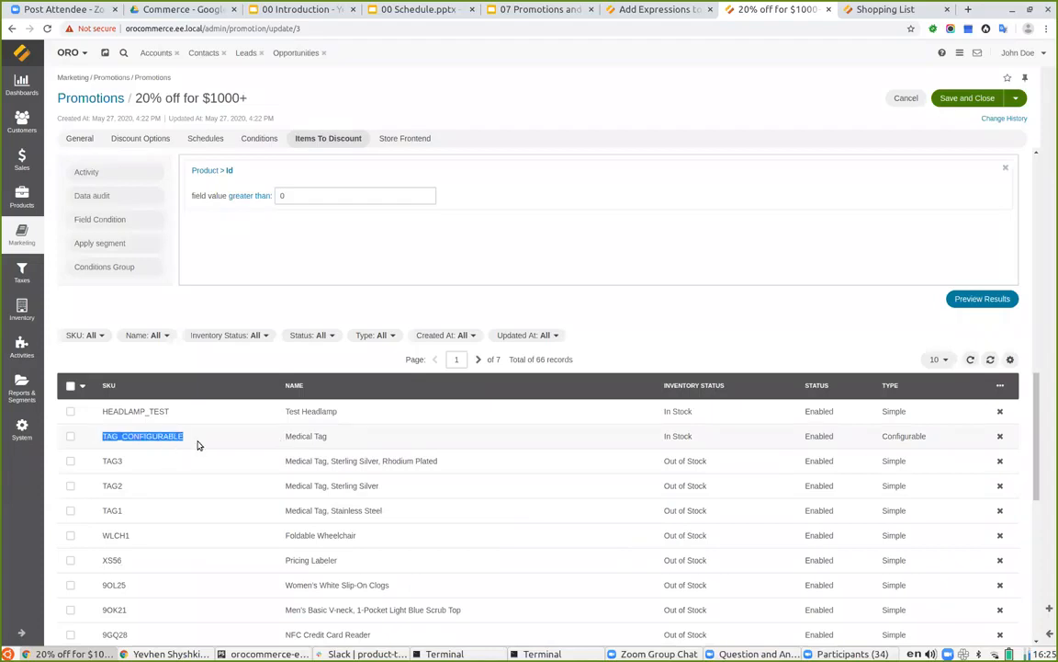
pyautogui.scroll(2, 322, 272)
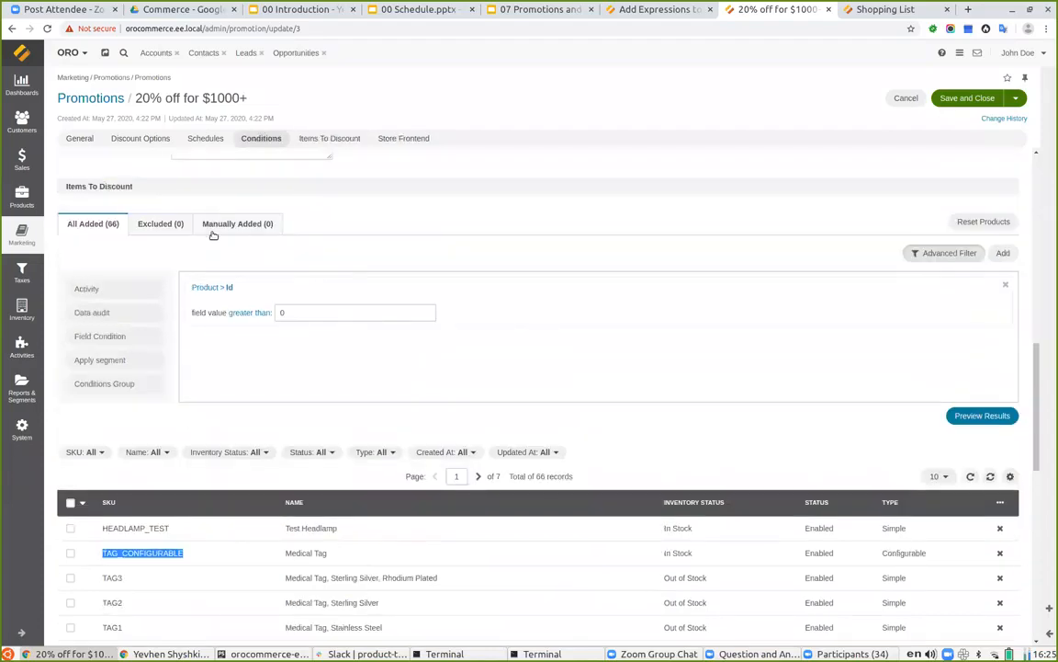
pyautogui.click(161, 224)
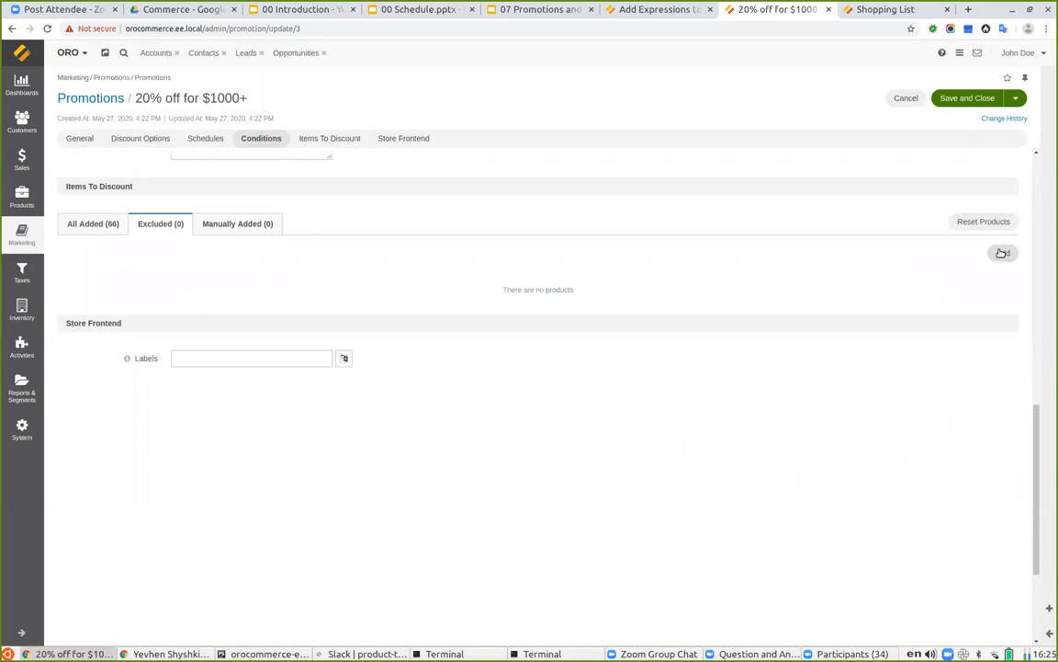
pyautogui.click(1003, 253)
pyautogui.click(311, 211)
pyautogui.hotkey('ctrl', 'v')
pyautogui.press('Return')
pyautogui.click(237, 400)
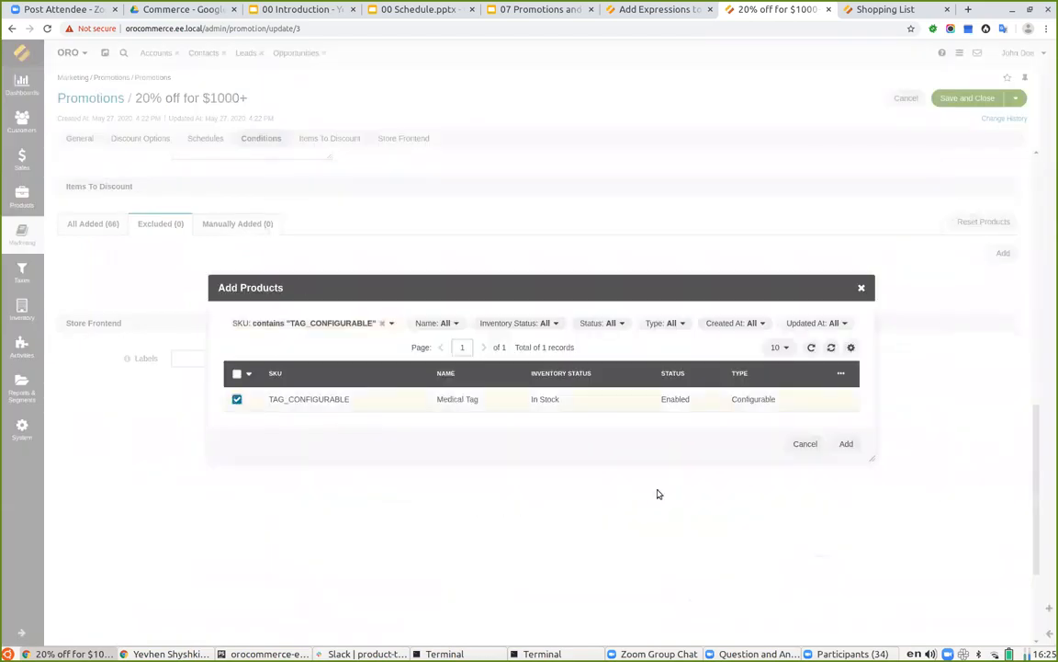
pyautogui.click(845, 444)
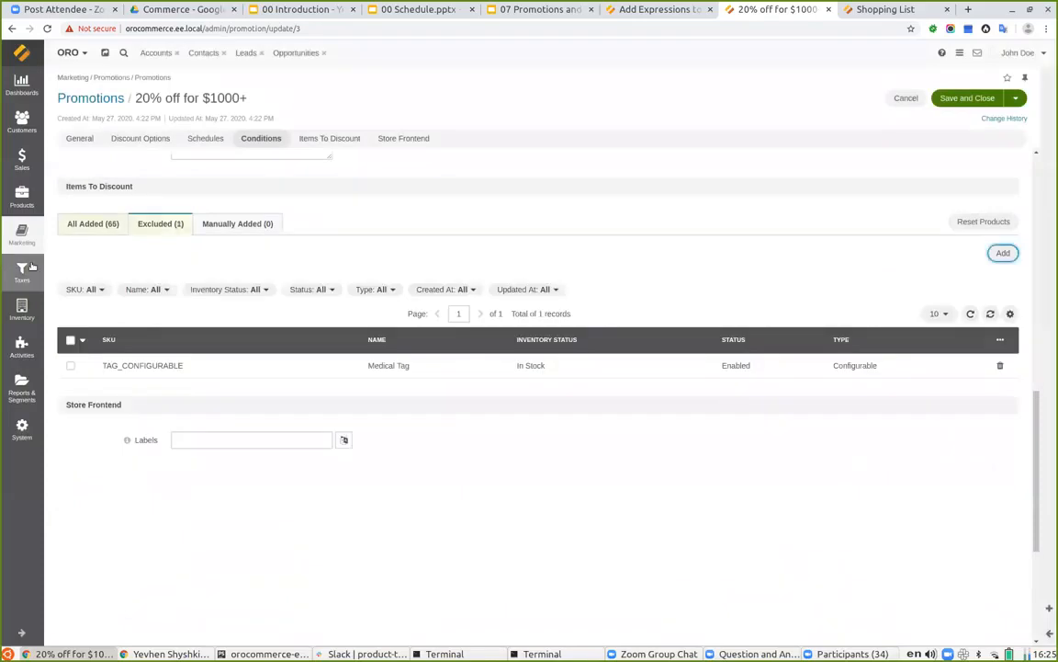
pyautogui.click(92, 224)
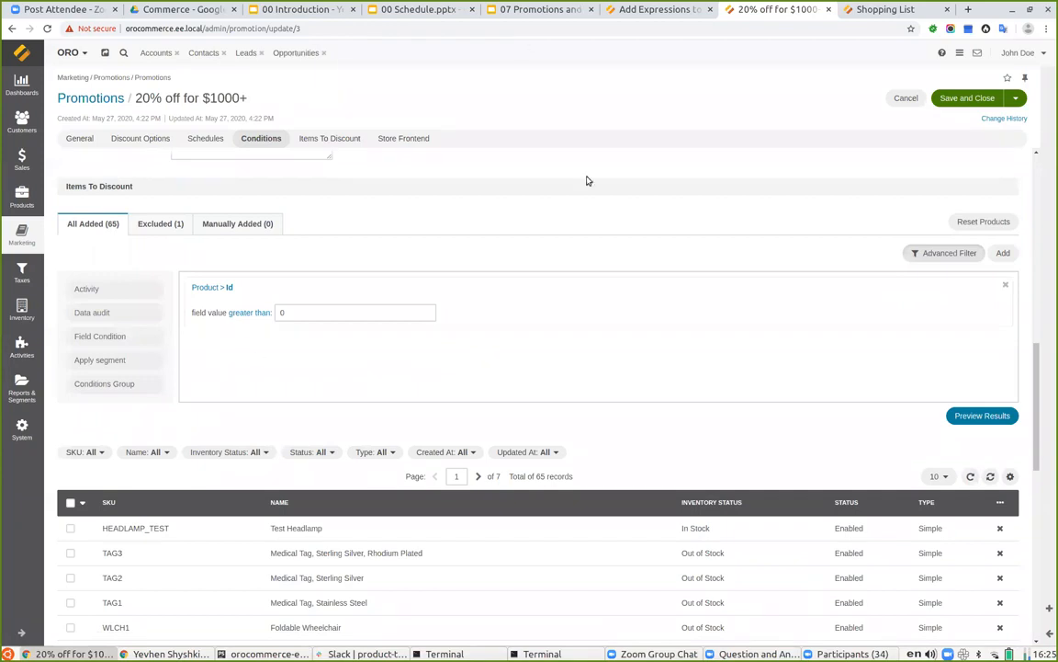
# Switch to the Promotions and Discounts presentation and show the Coupon slide full screen.
pyautogui.click(527, 11)
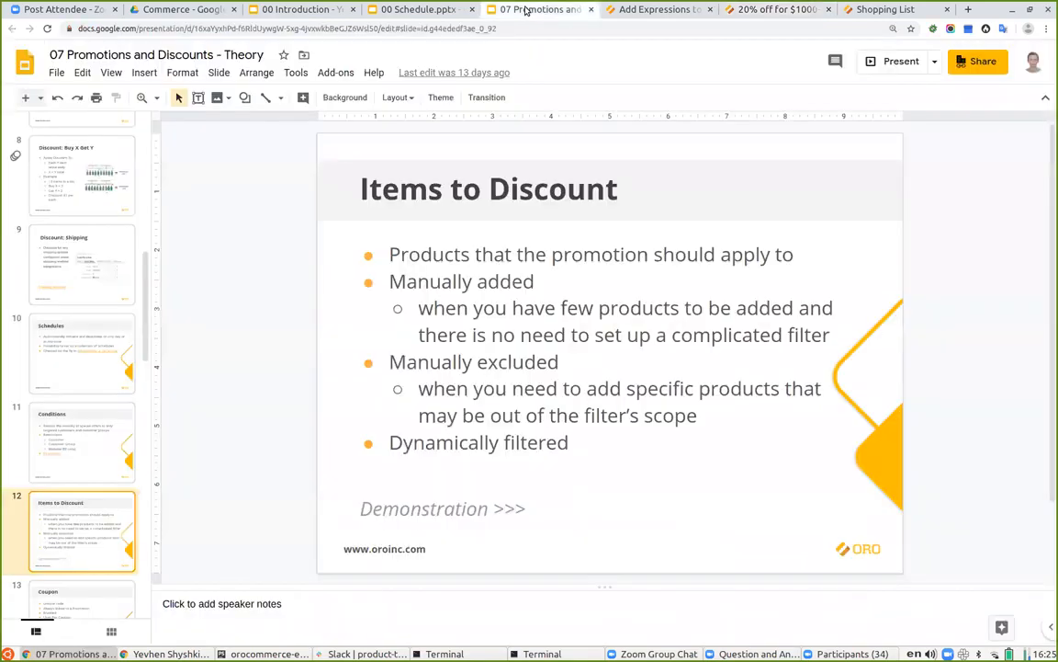
pyautogui.press('Down')
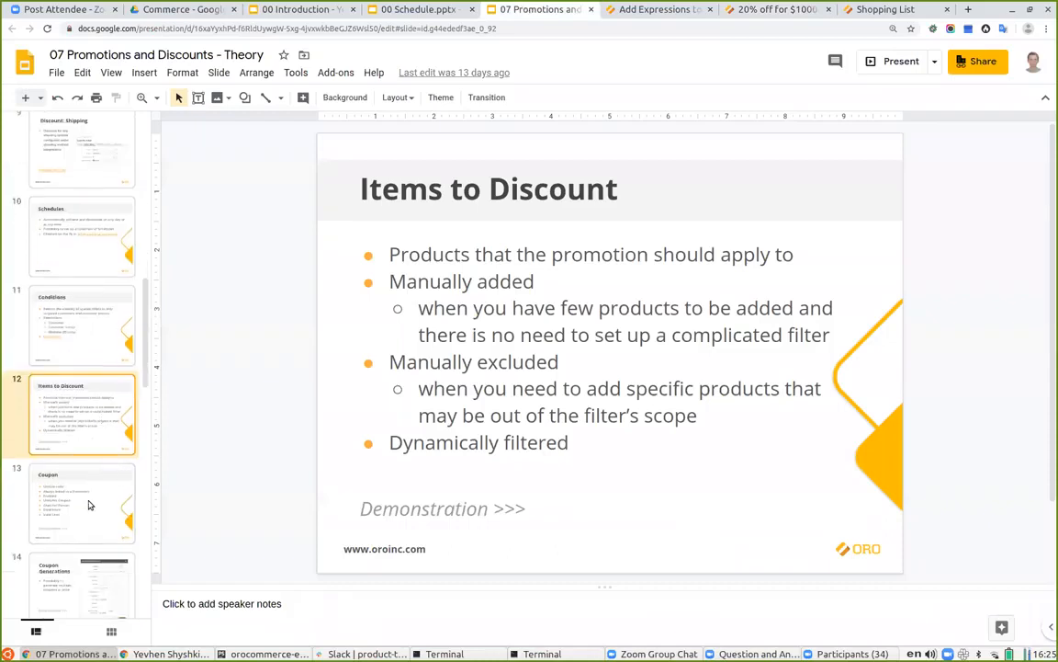
pyautogui.click(884, 65)
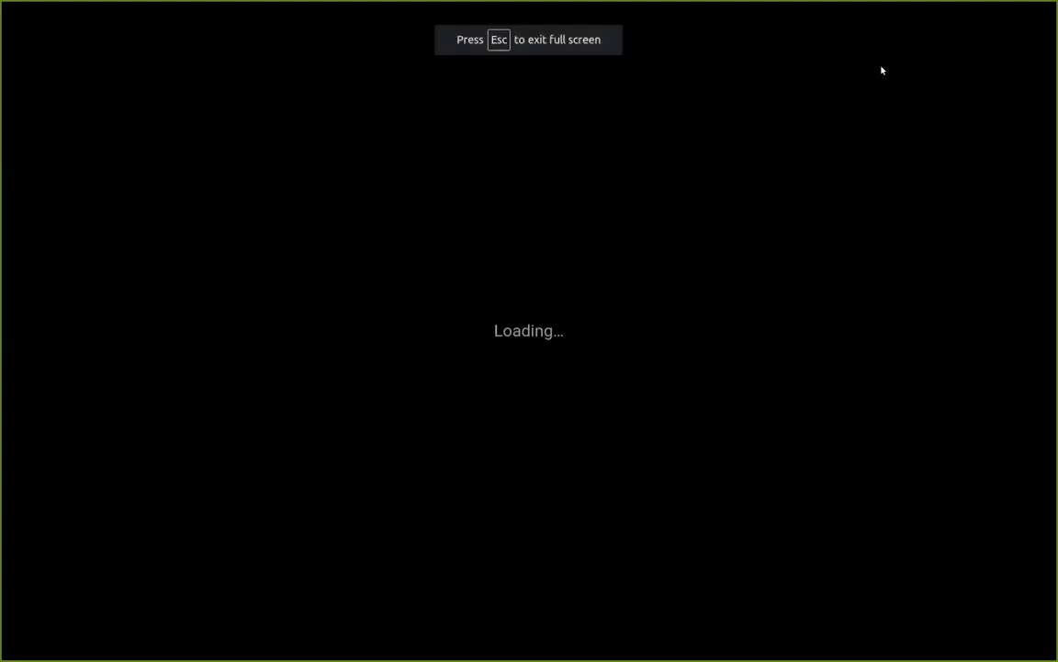
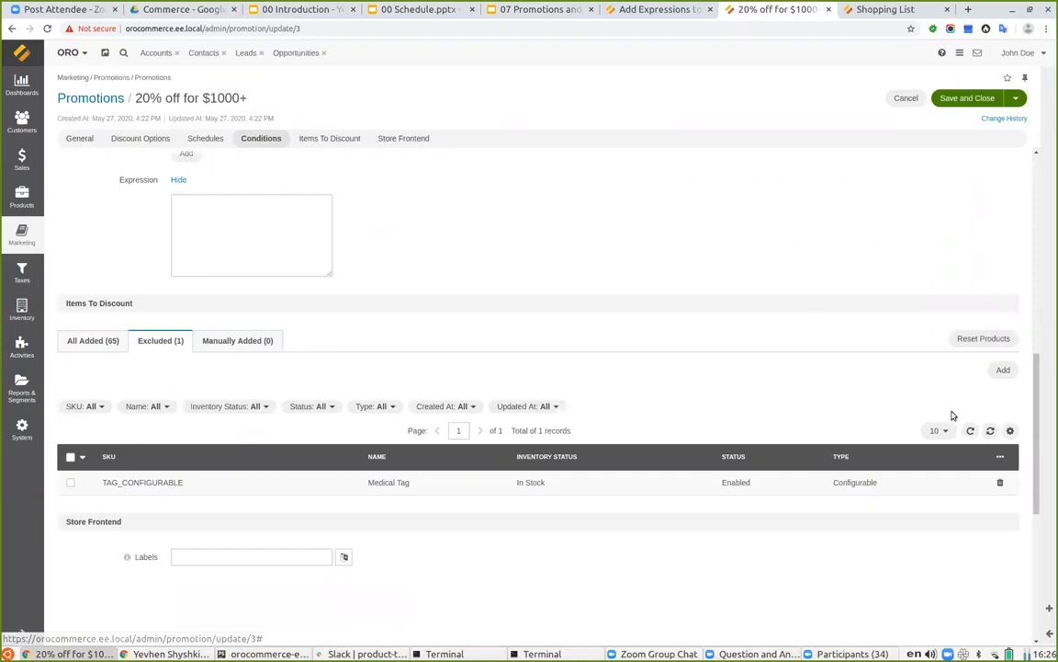
# Save the promotion, set its trigger to Coupons and Conditions, save it again and check the storefront shopping list.
pyautogui.click(959, 100)
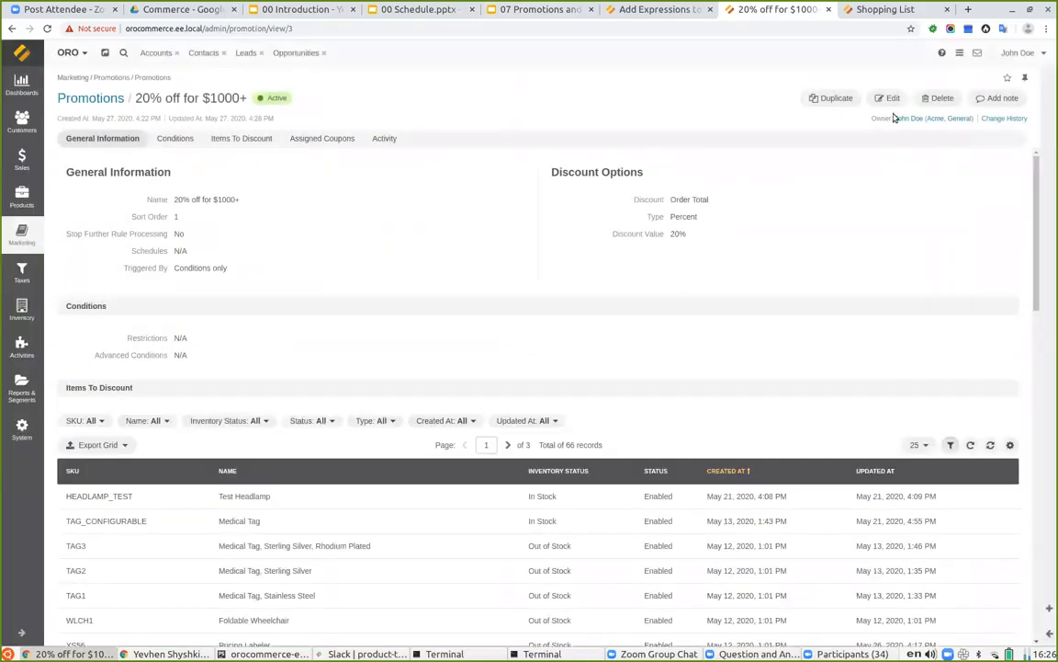
pyautogui.click(887, 97)
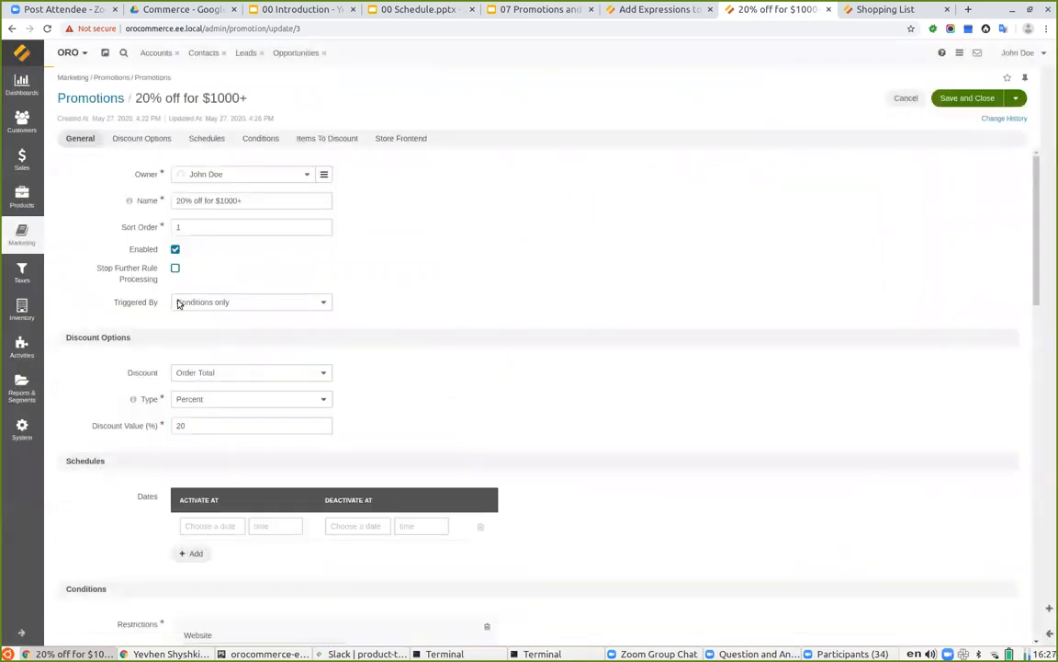
pyautogui.click(203, 304)
pyautogui.click(195, 304)
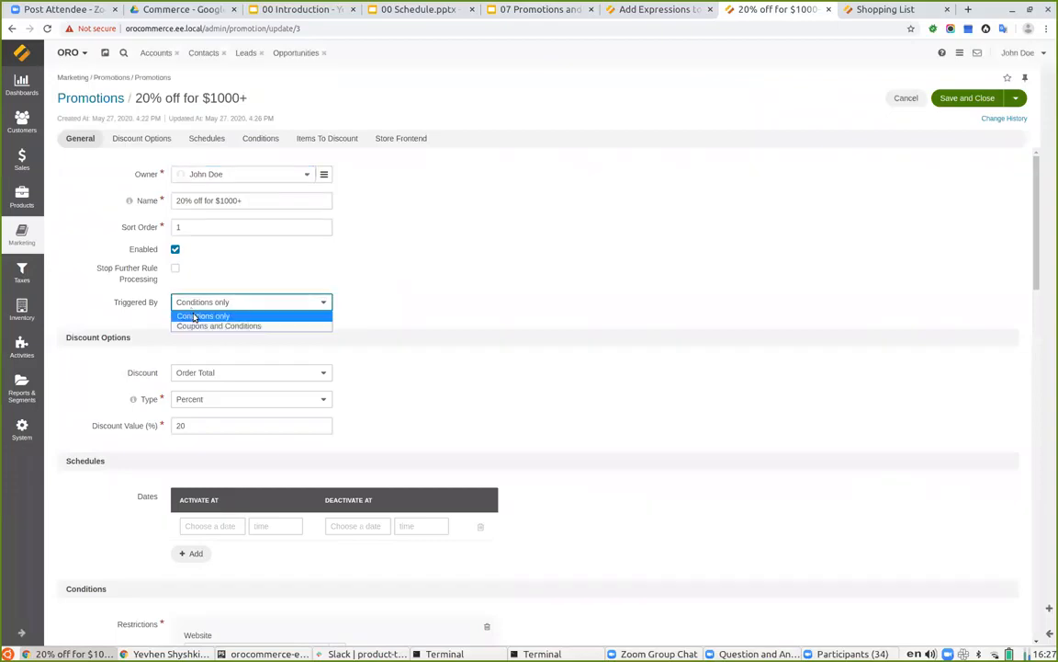
pyautogui.click(200, 326)
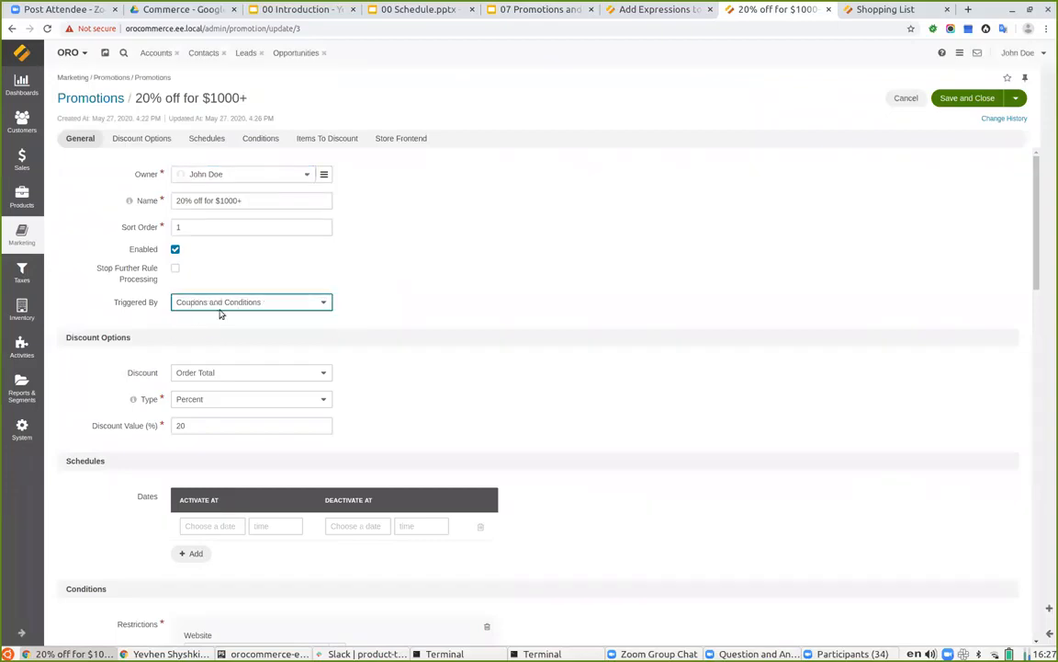
pyautogui.click(958, 99)
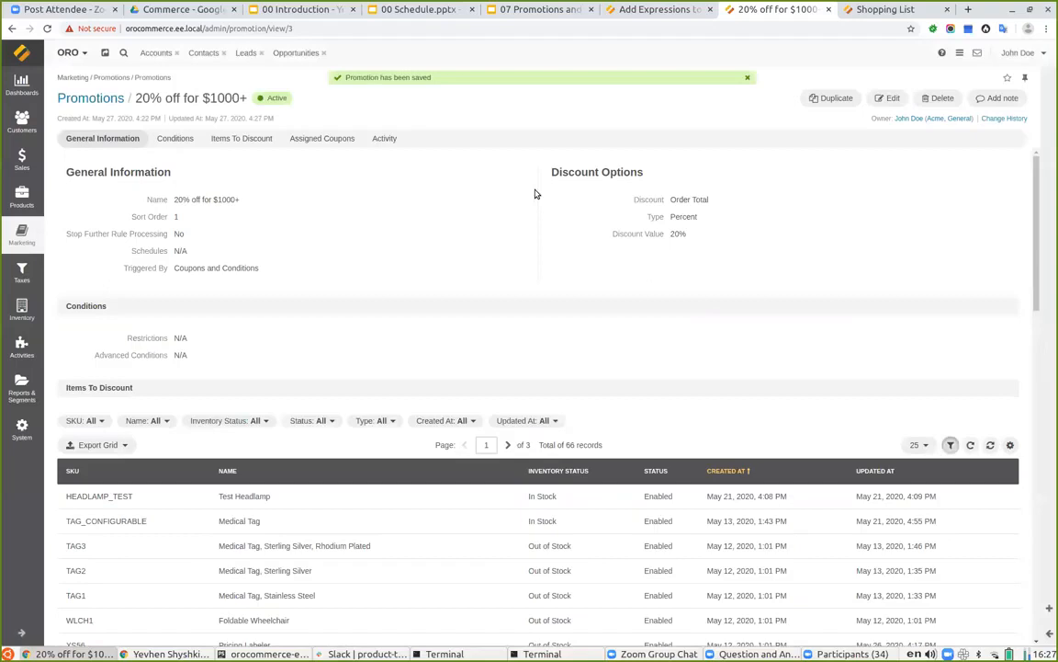
pyautogui.hotkey('ctrl', 'Tab')
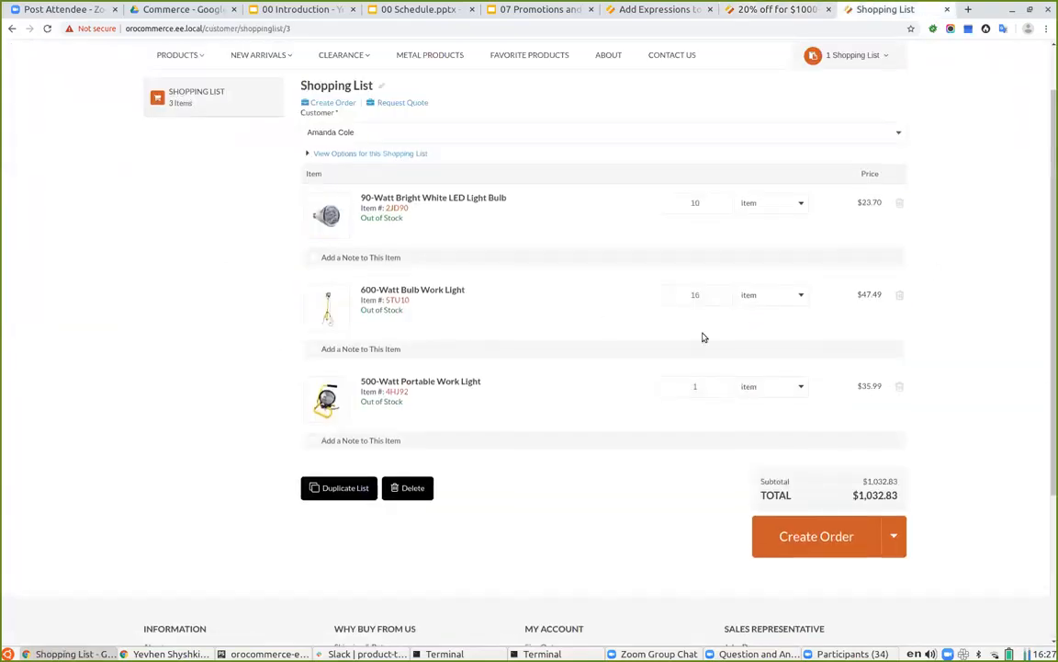
pyautogui.click(752, 9)
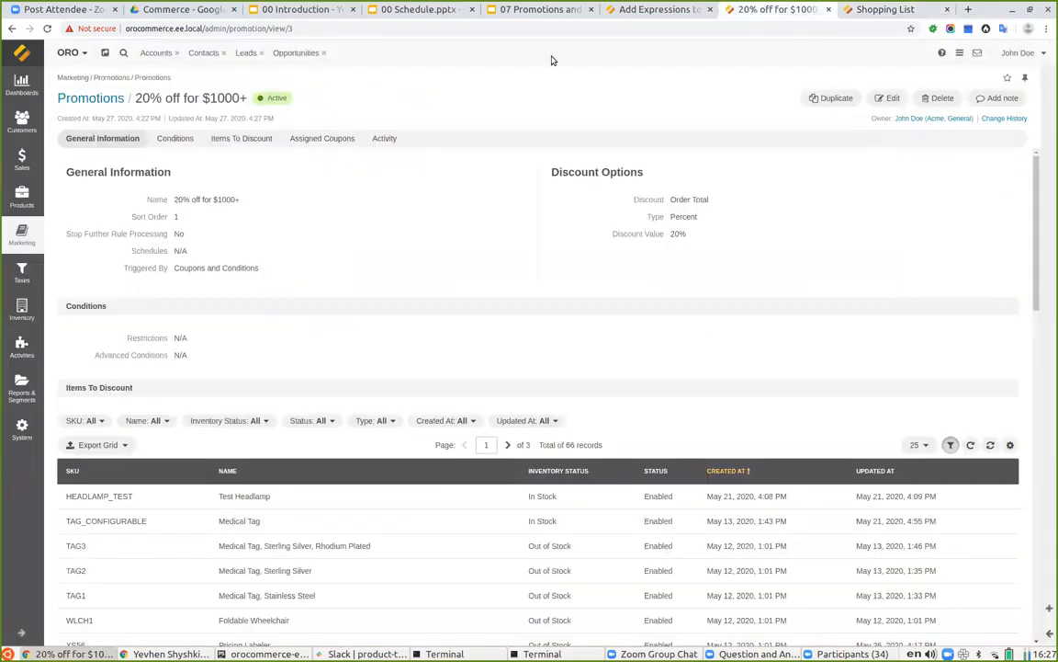
# Start generating multiple coupons for the 20% off for $1000+ promotion and mark them as enabled.
pyautogui.click(22, 230)
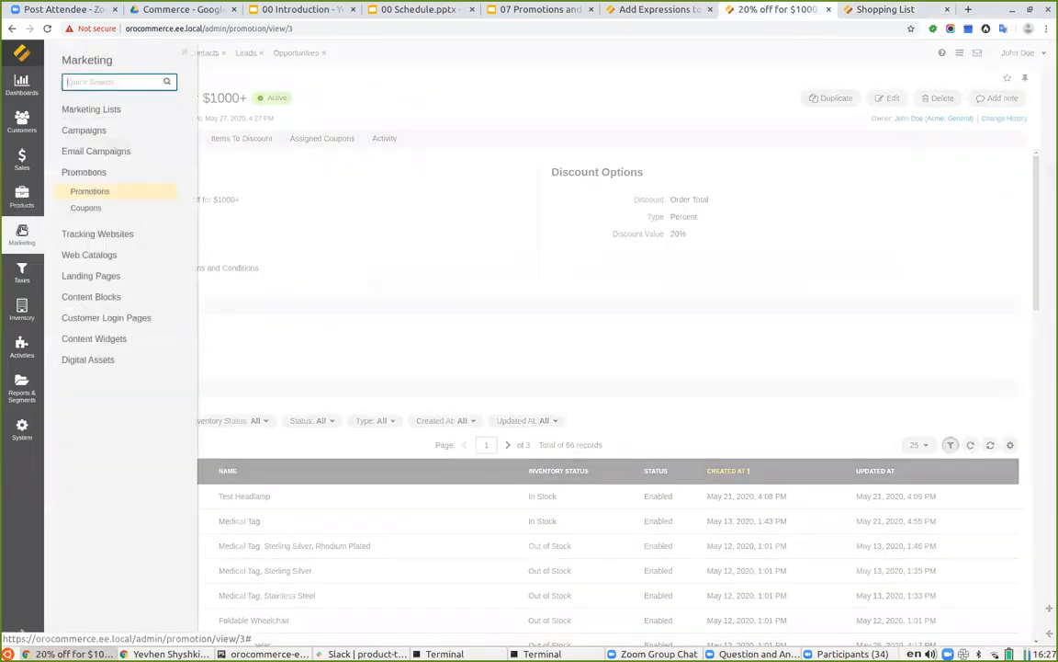
pyautogui.click(85, 208)
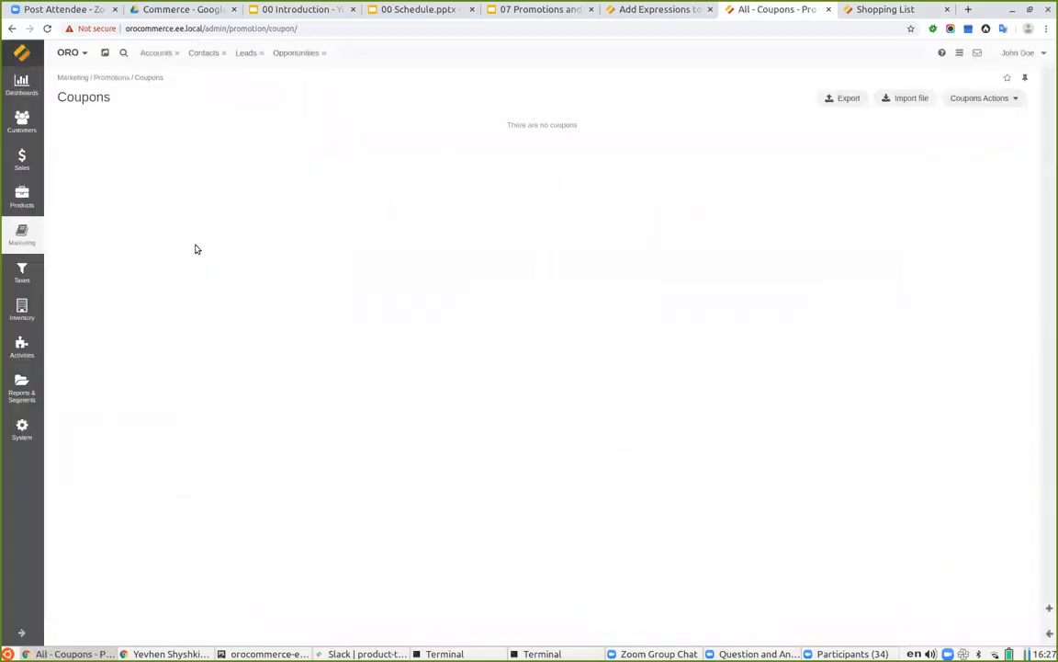
pyautogui.click(1014, 101)
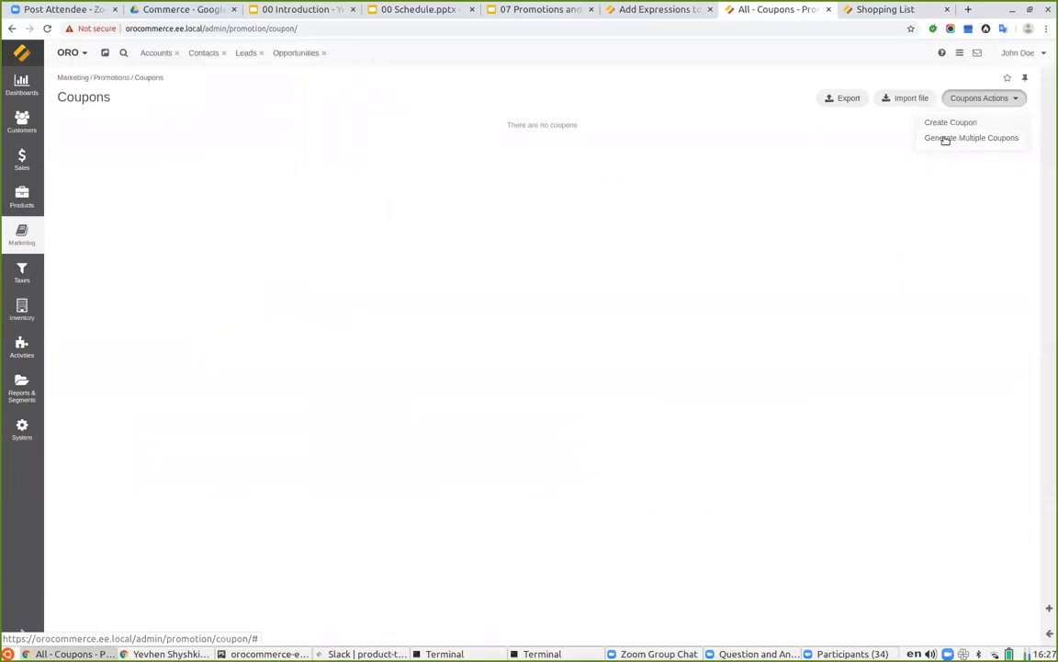
pyautogui.click(945, 138)
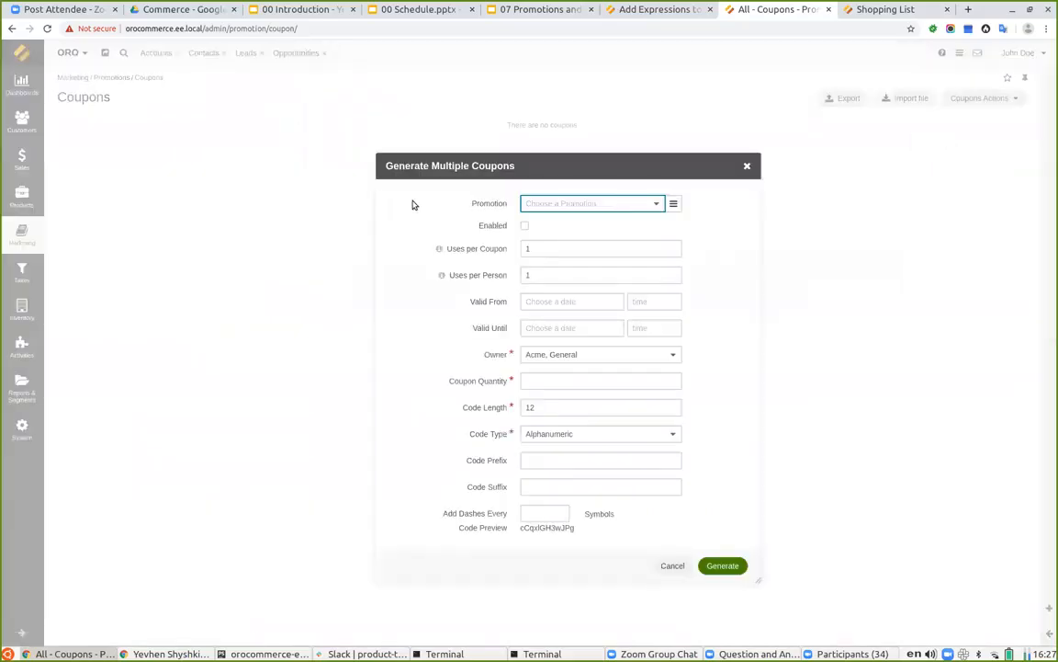
pyautogui.click(655, 204)
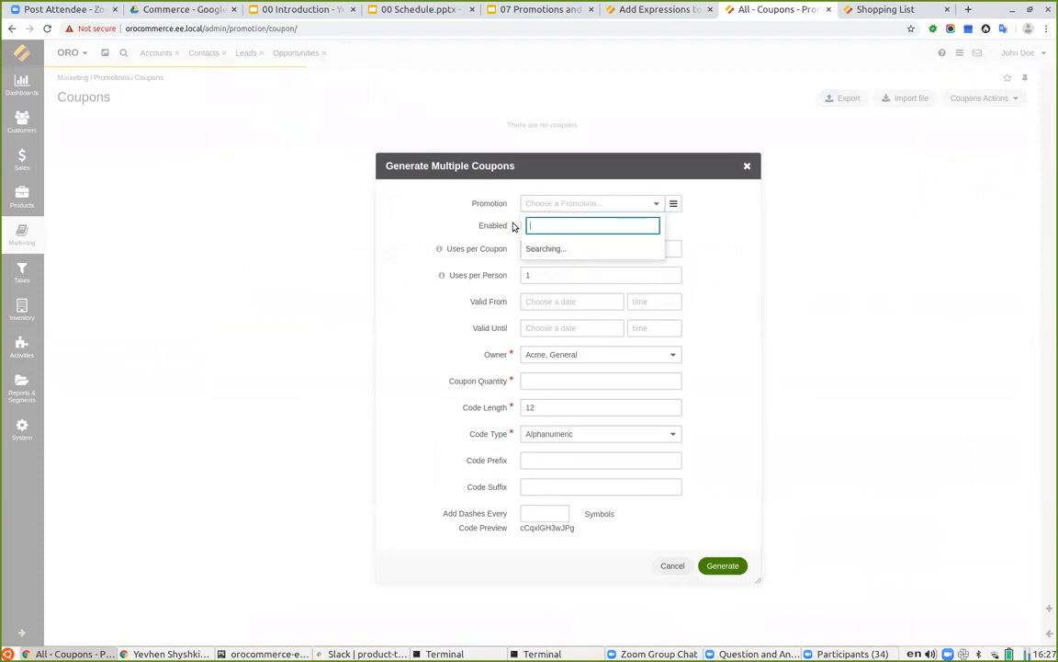
pyautogui.click(547, 249)
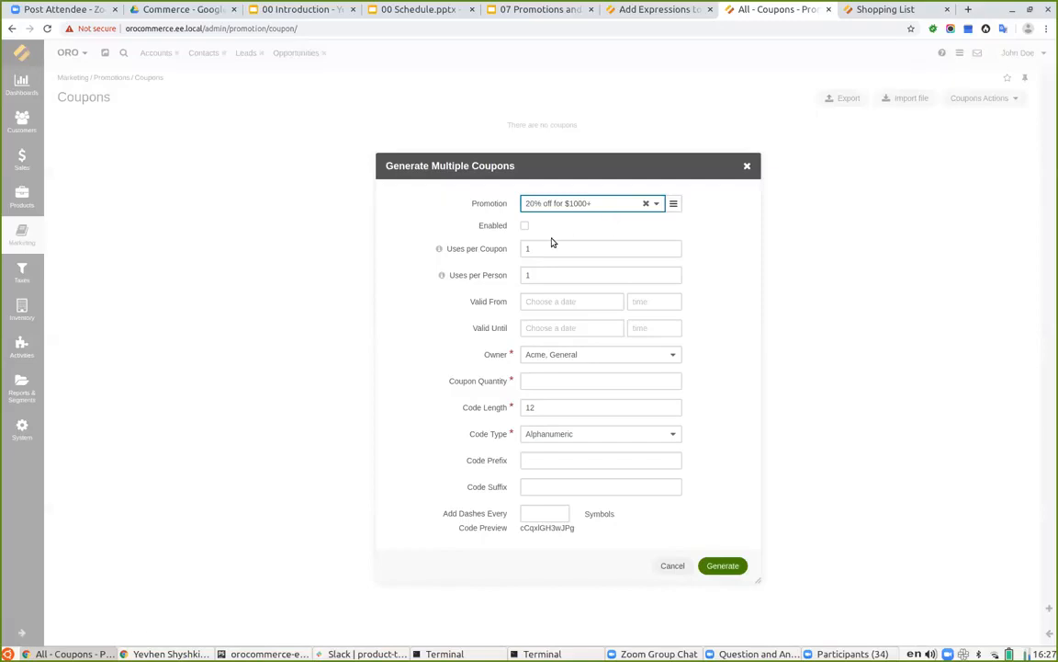
pyautogui.click(525, 225)
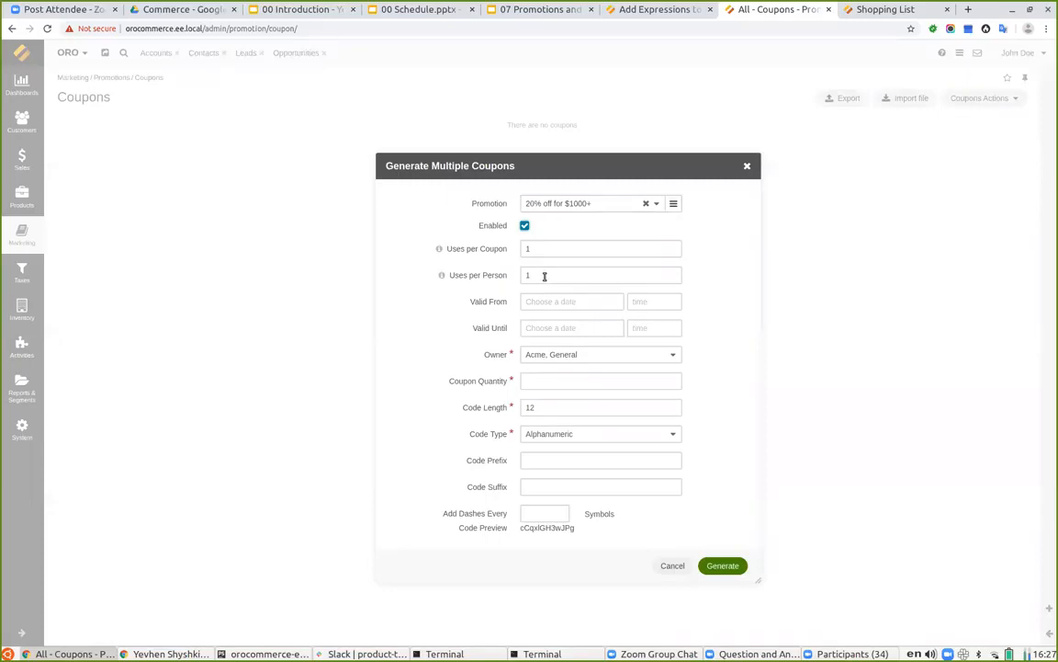
# Set the coupons' Valid Until date to Dec 31, 2020.
pyautogui.click(545, 332)
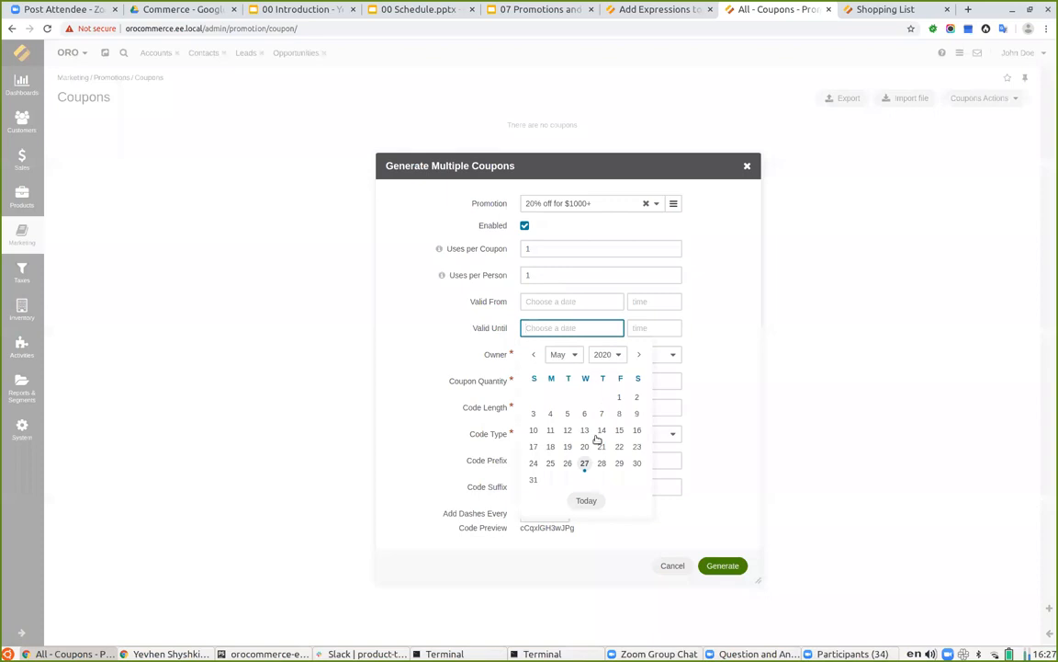
pyautogui.click(576, 356)
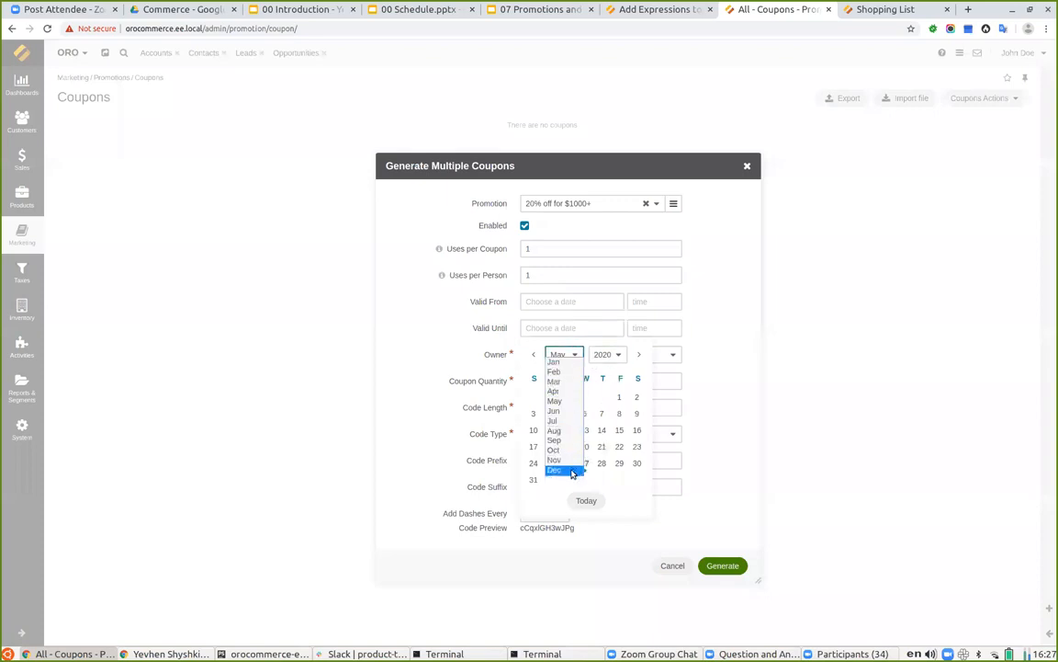
pyautogui.click(562, 468)
pyautogui.click(600, 466)
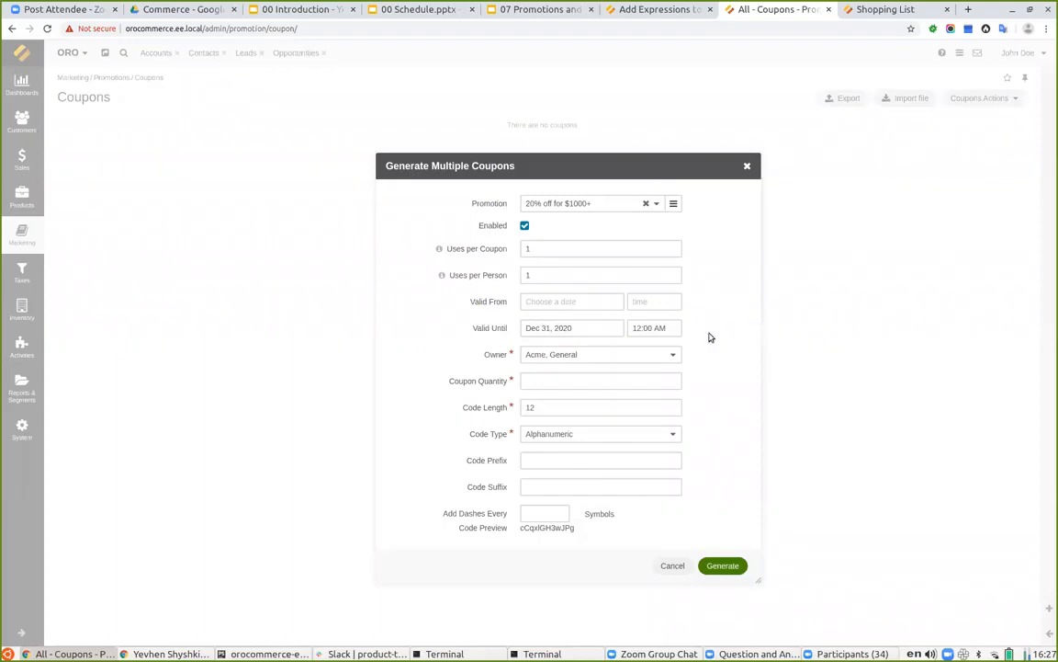
# Set the coupon quantity to 1.
pyautogui.click(561, 355)
pyautogui.click(539, 378)
pyautogui.click(541, 382)
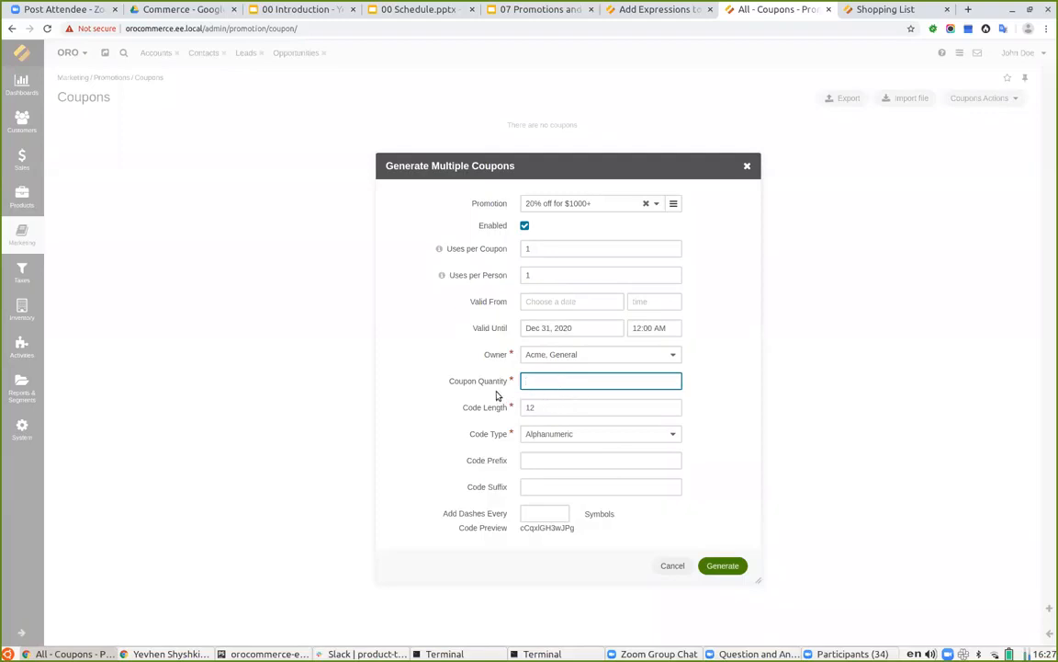
pyautogui.write('1')
pyautogui.click(721, 384)
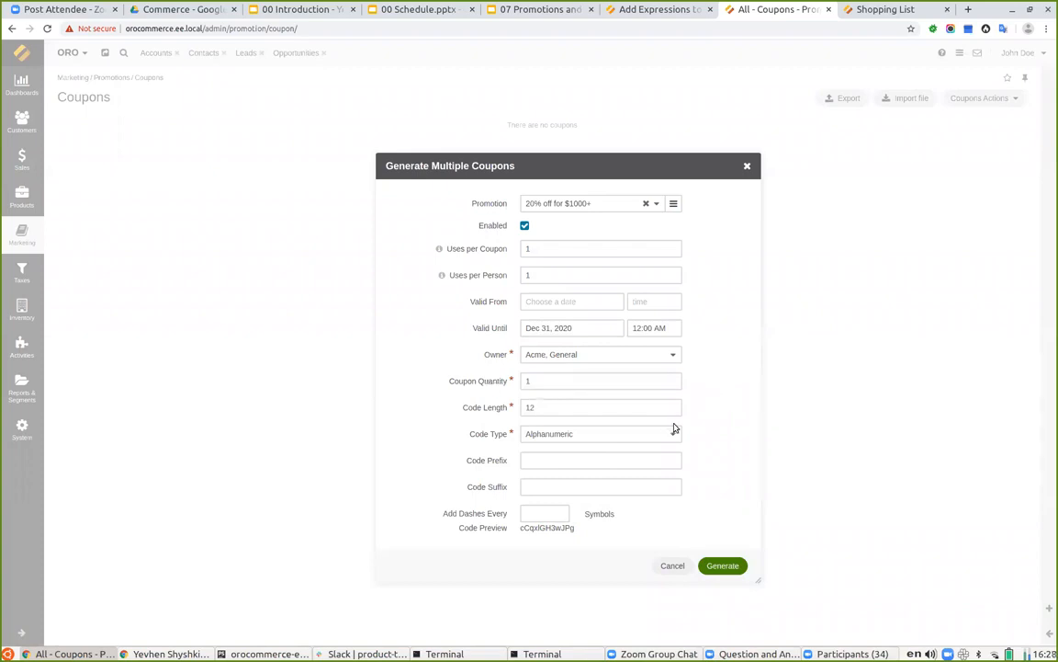
# Set the code type of the generated coupons to Numeric.
pyautogui.click(583, 413)
pyautogui.click(560, 434)
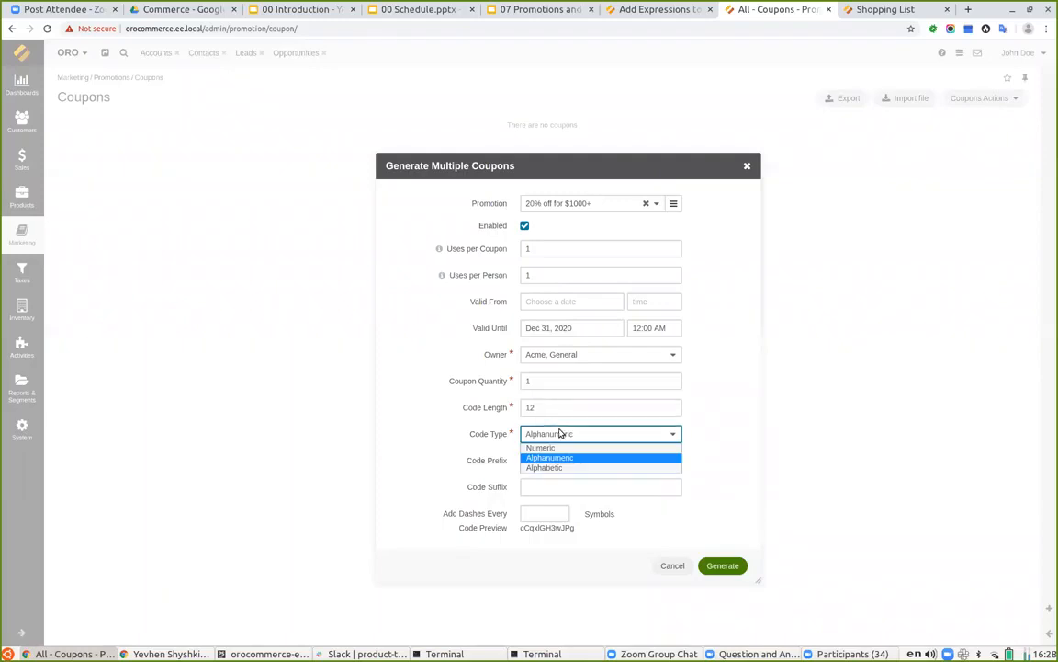
pyautogui.click(542, 447)
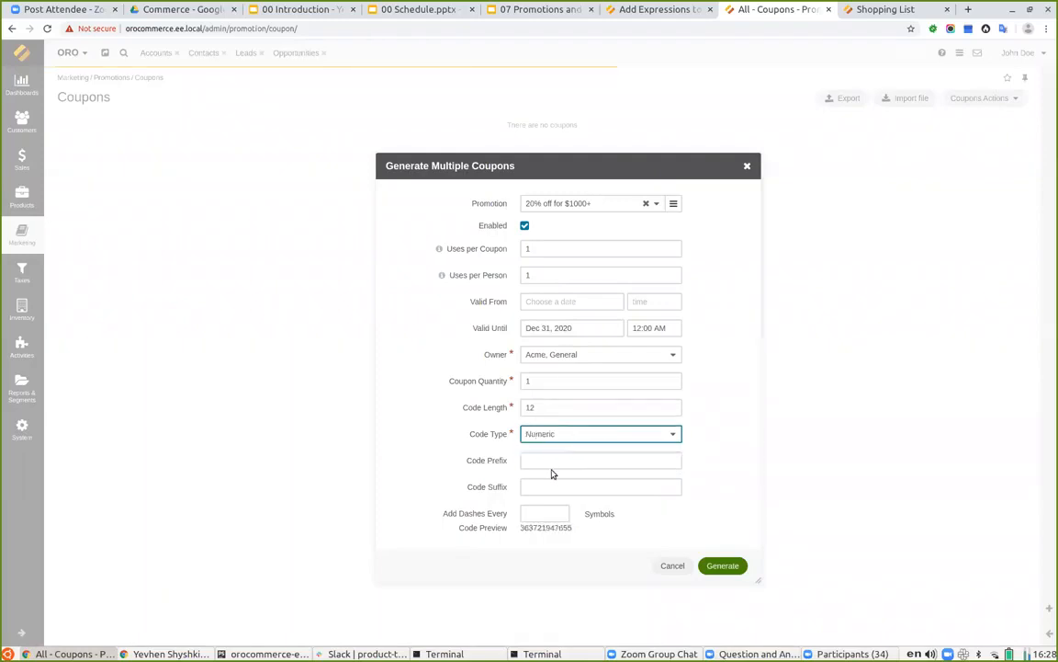
# Set the coupon code prefix to "present" and the code suffix to "christmas".
pyautogui.click(536, 462)
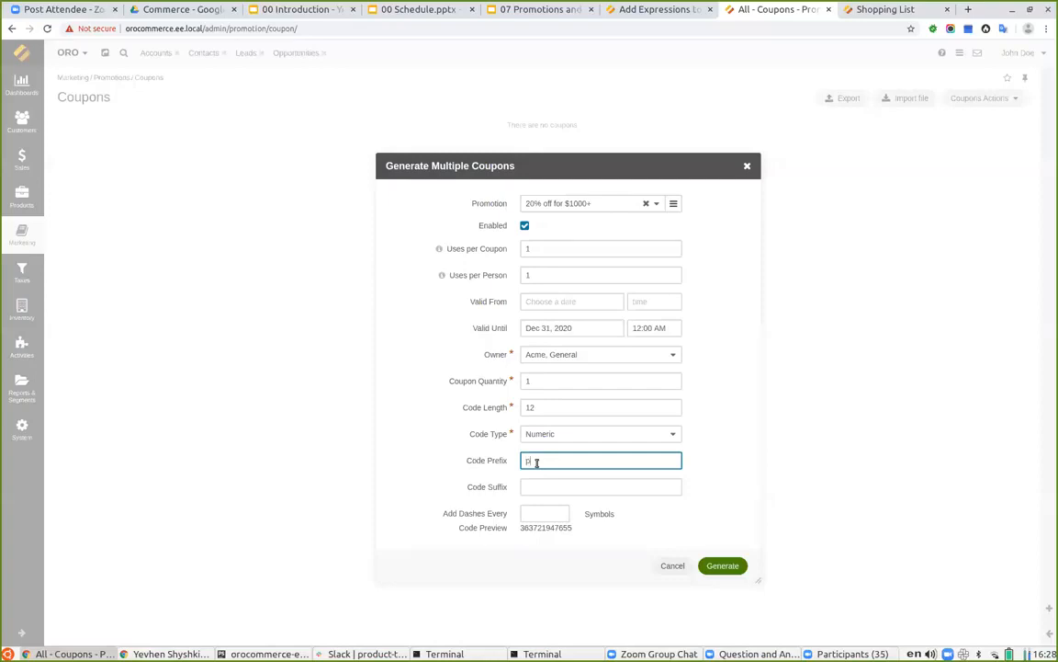
pyautogui.click(560, 484)
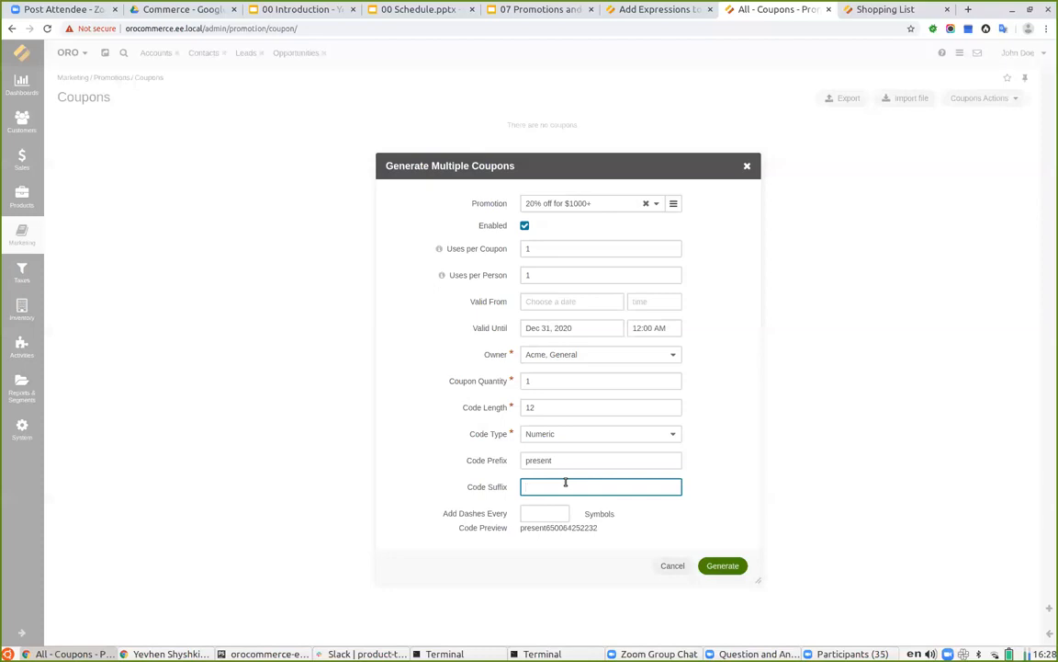
pyautogui.write('christmas')
pyautogui.click(545, 381)
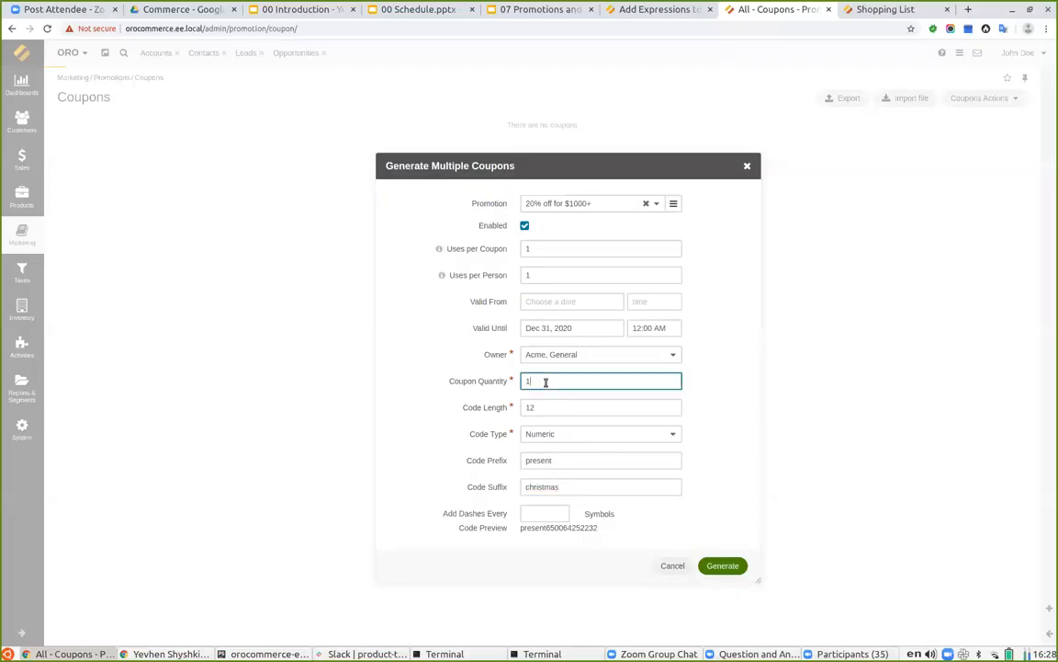
# Add dashes every 4 symbols in the coupon code, and change the prefix to "present-" and the suffix to "-christmas".
pyautogui.click(548, 513)
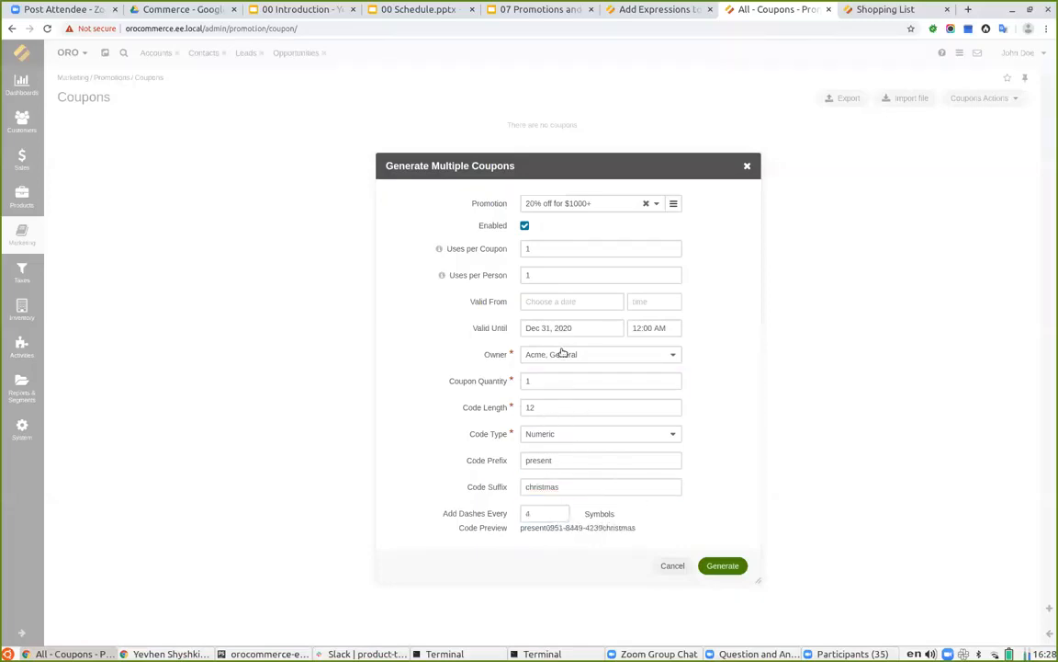
pyautogui.click(570, 459)
pyautogui.write('-')
pyautogui.click(528, 487)
pyautogui.write('-')
pyautogui.click(725, 468)
# Set the coupon quantity to 5 and generate the coupons.
pyautogui.doubleClick(541, 382)
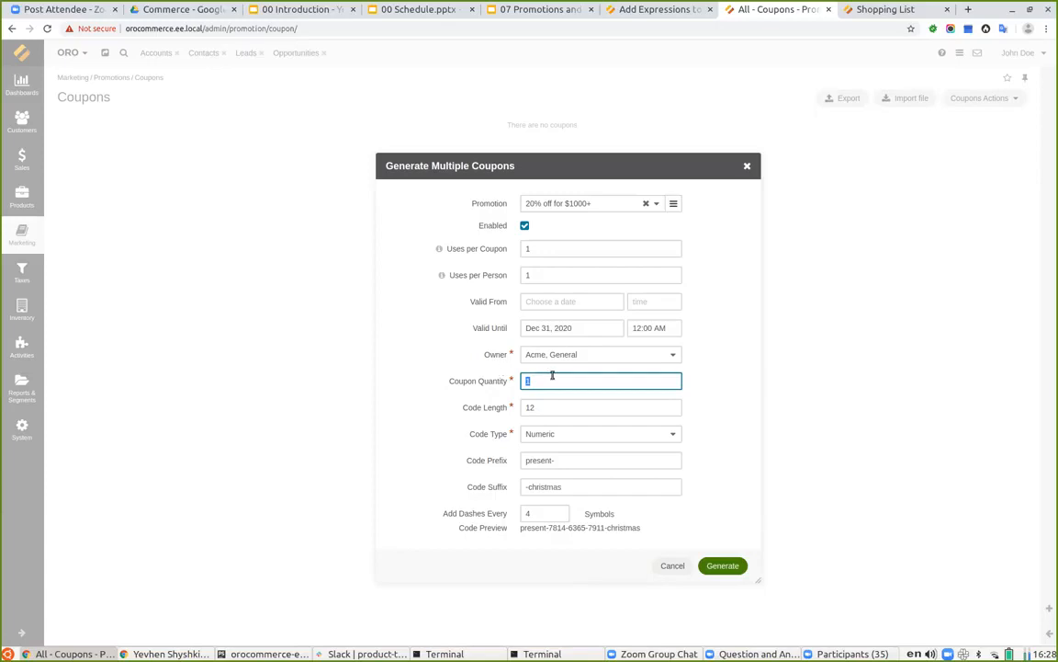
pyautogui.write('5')
pyautogui.click(721, 565)
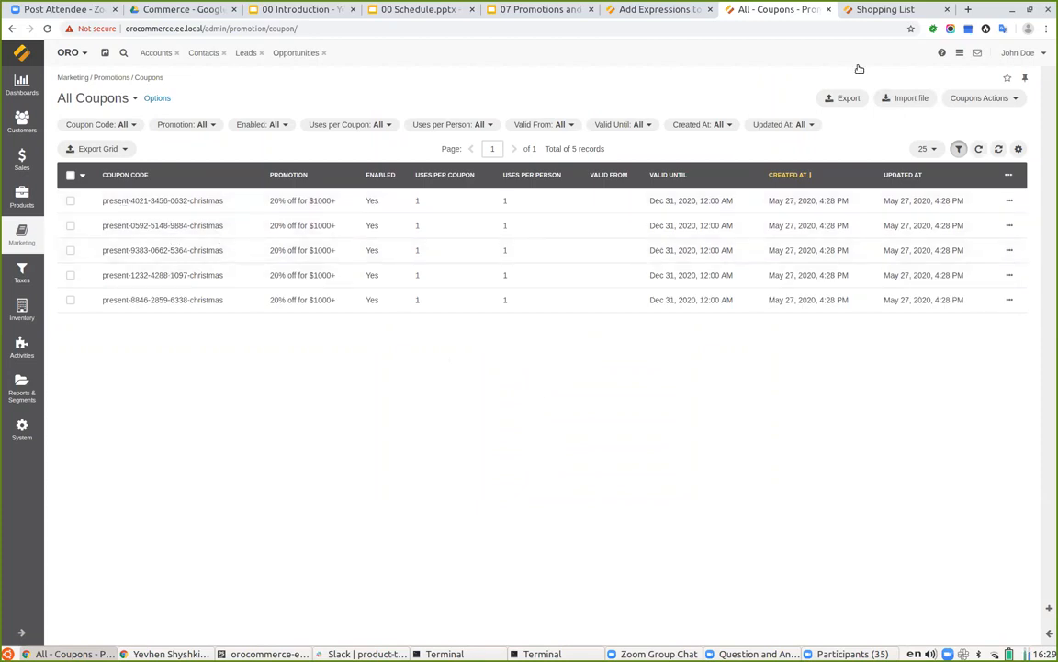
# Create an order from the storefront shopping list and continue to the order review with Payment Term as the payment method.
pyautogui.click(857, 9)
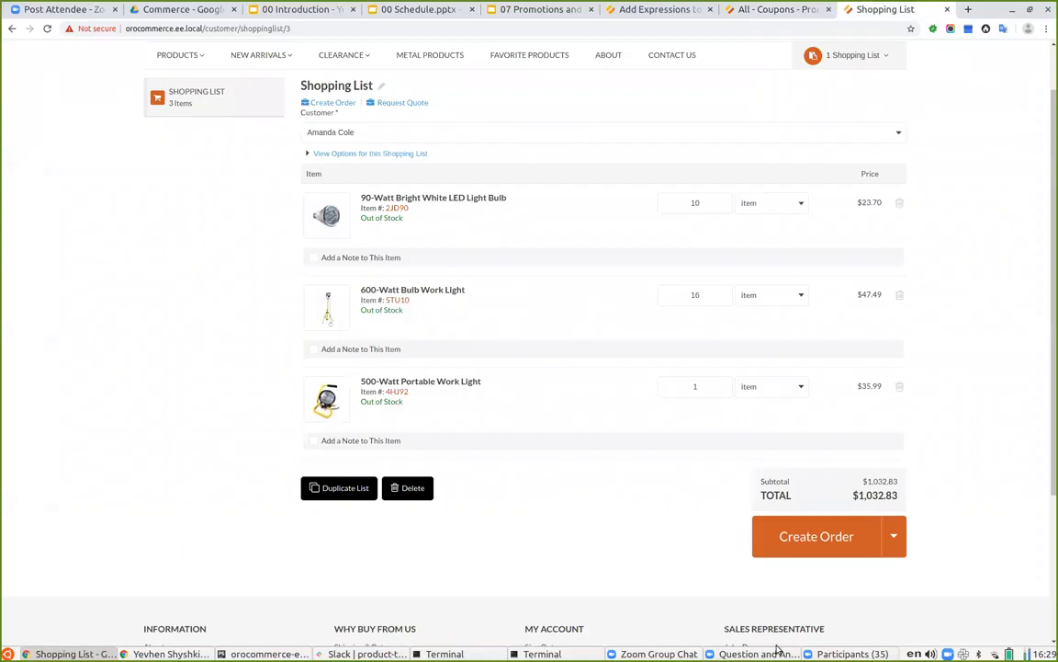
pyautogui.click(772, 545)
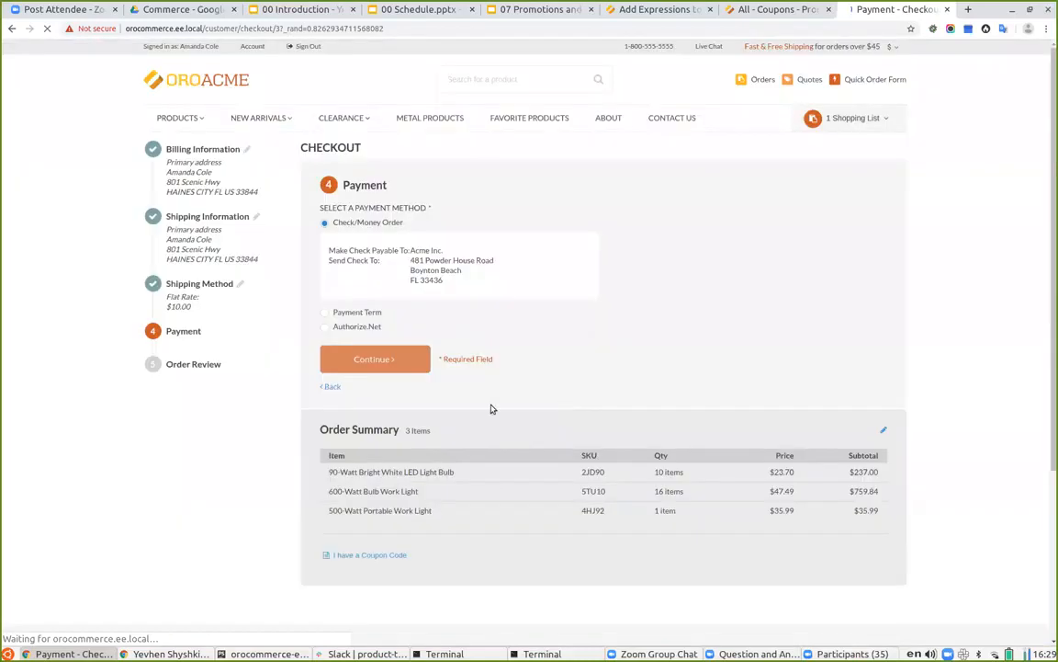
pyautogui.click(351, 314)
pyautogui.click(366, 328)
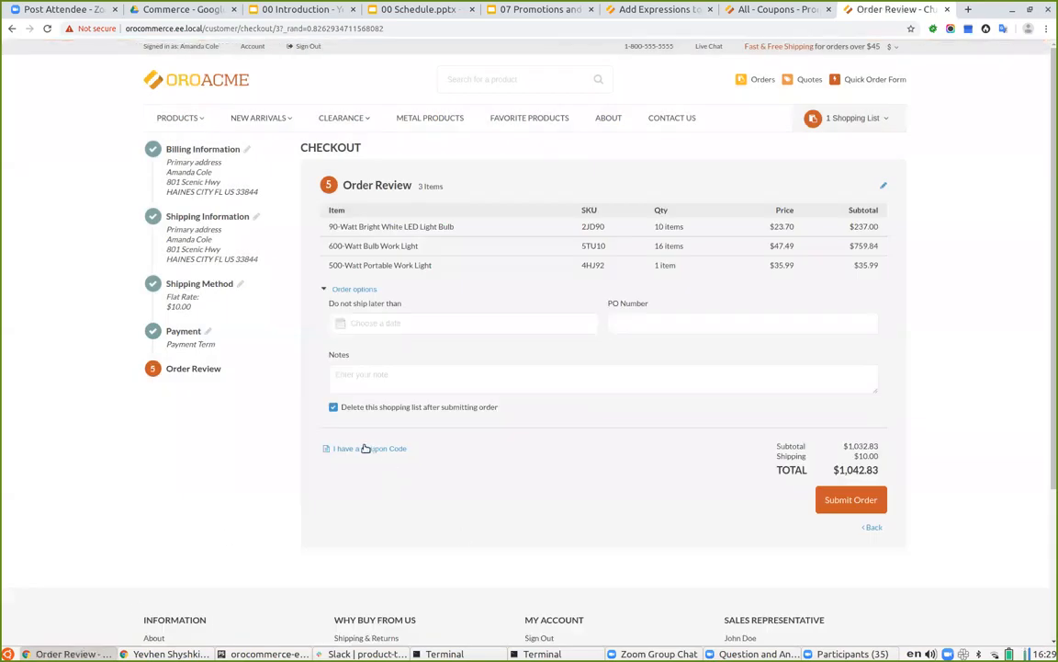
# Copy the second generated coupon's code from the back-office coupon list and apply it to the storefront order under review.
pyautogui.click(359, 450)
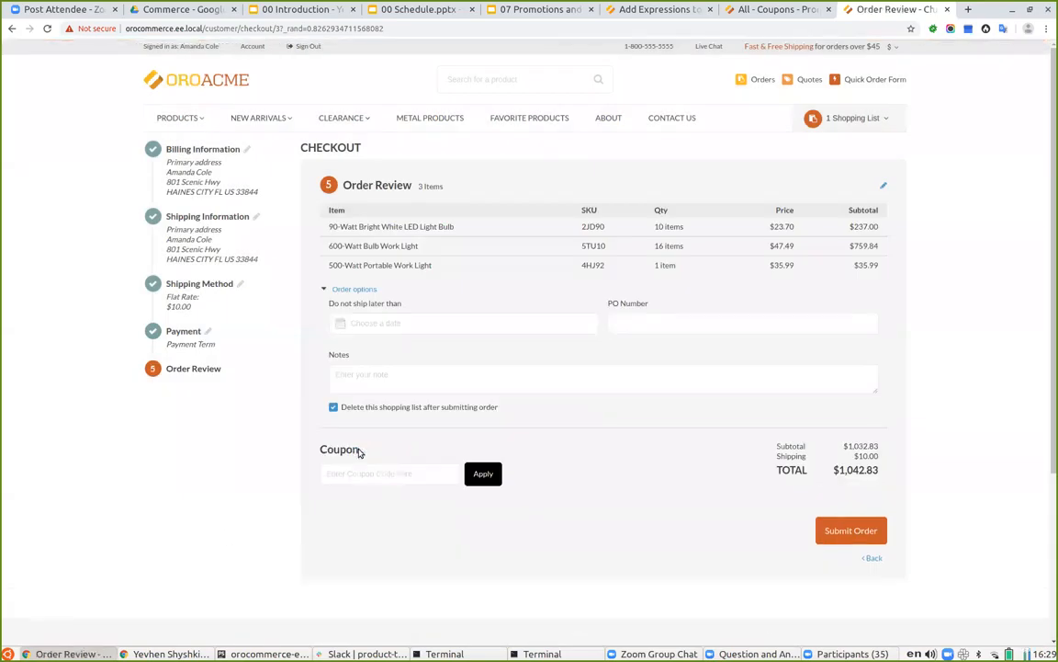
pyautogui.moveTo(859, 456); pyautogui.dragTo(879, 461)
pyautogui.click(843, 444)
pyautogui.click(771, 9)
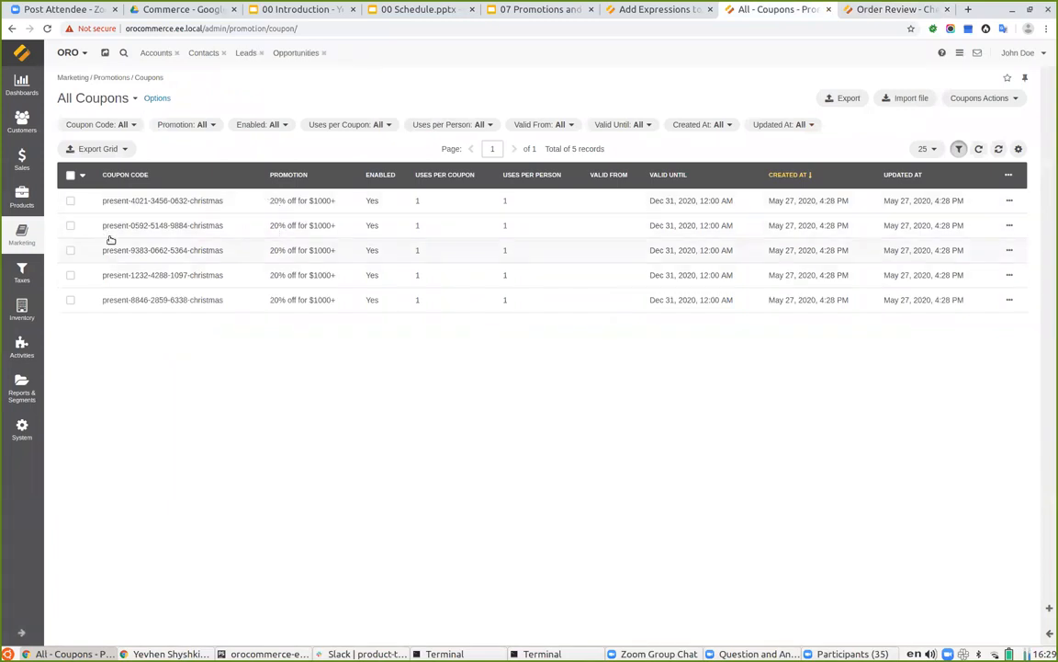
pyautogui.moveTo(100, 225); pyautogui.dragTo(236, 230)
pyautogui.hotkey('ctrl', 'c')
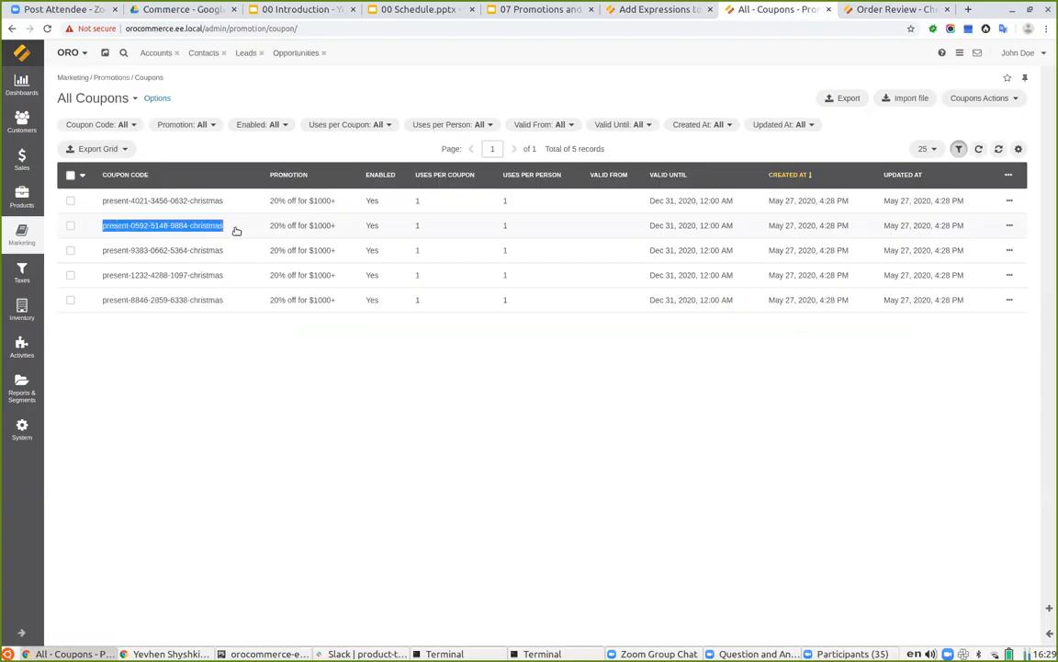
pyautogui.click(887, 10)
pyautogui.click(344, 473)
pyautogui.hotkey('ctrl', 'v')
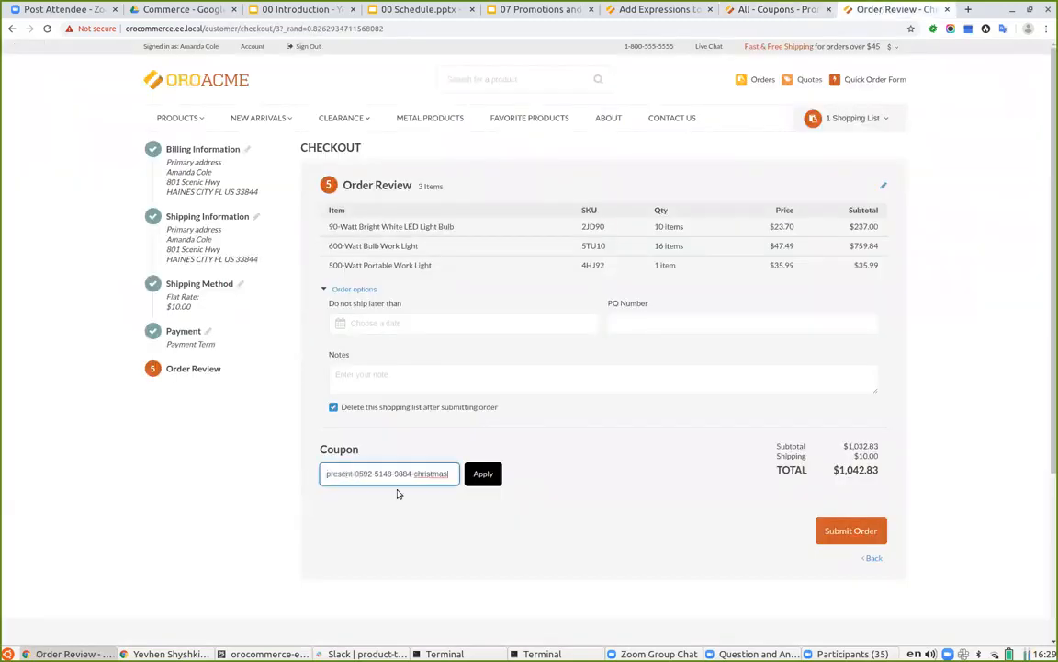
pyautogui.click(482, 475)
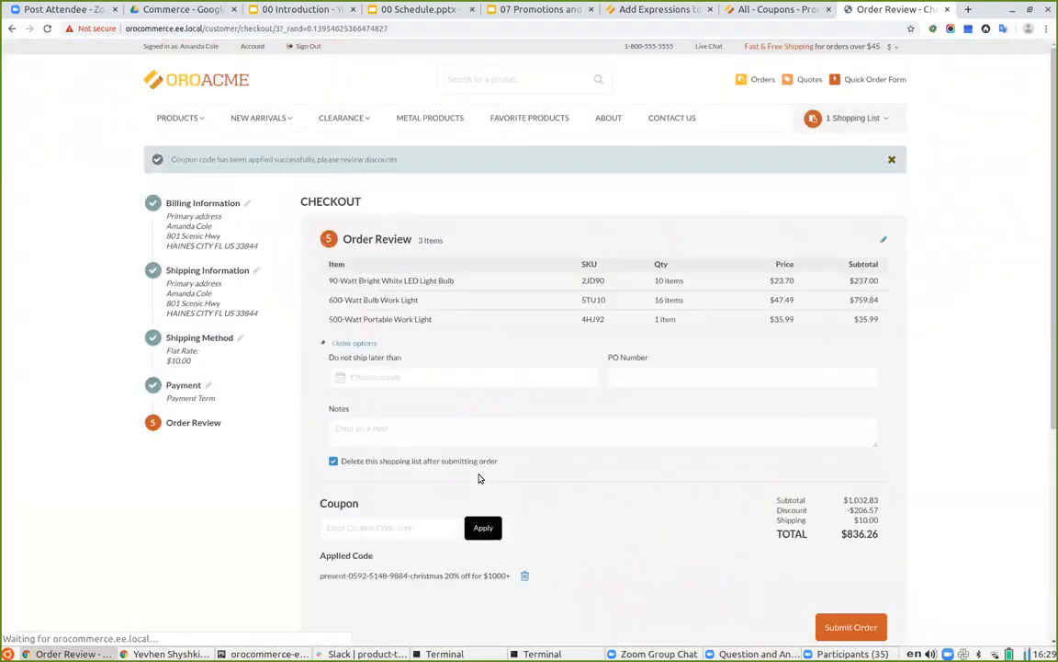
# Examine the applied promotion name, the discount and the subtotal in the order review.
pyautogui.scroll(-2, 472, 475)
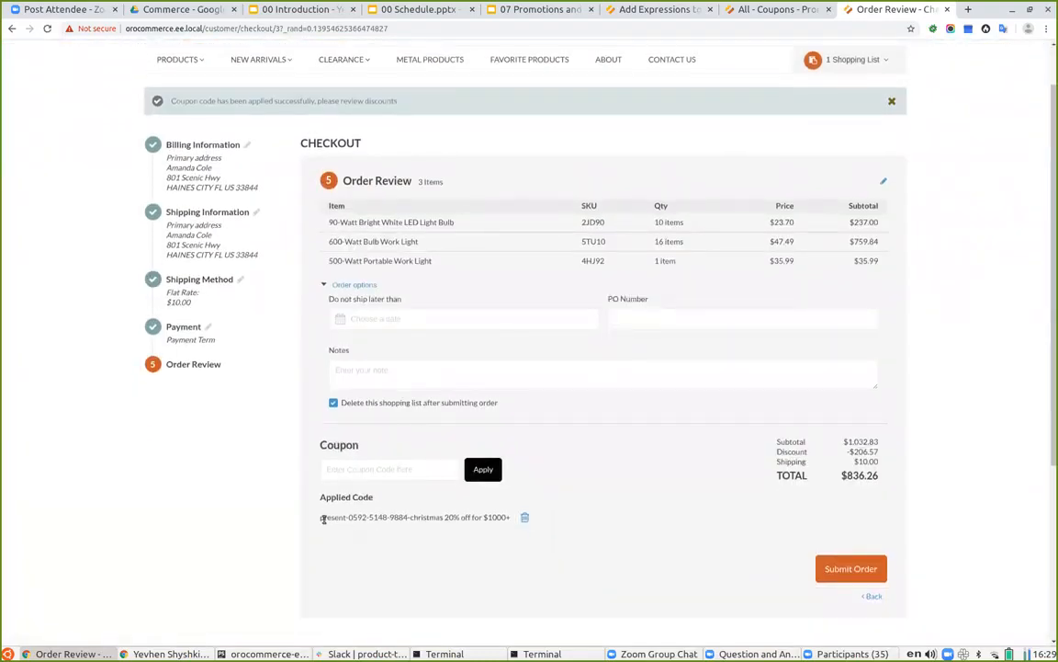
pyautogui.moveTo(445, 518); pyautogui.dragTo(511, 465)
pyautogui.scroll(-2, 508, 524)
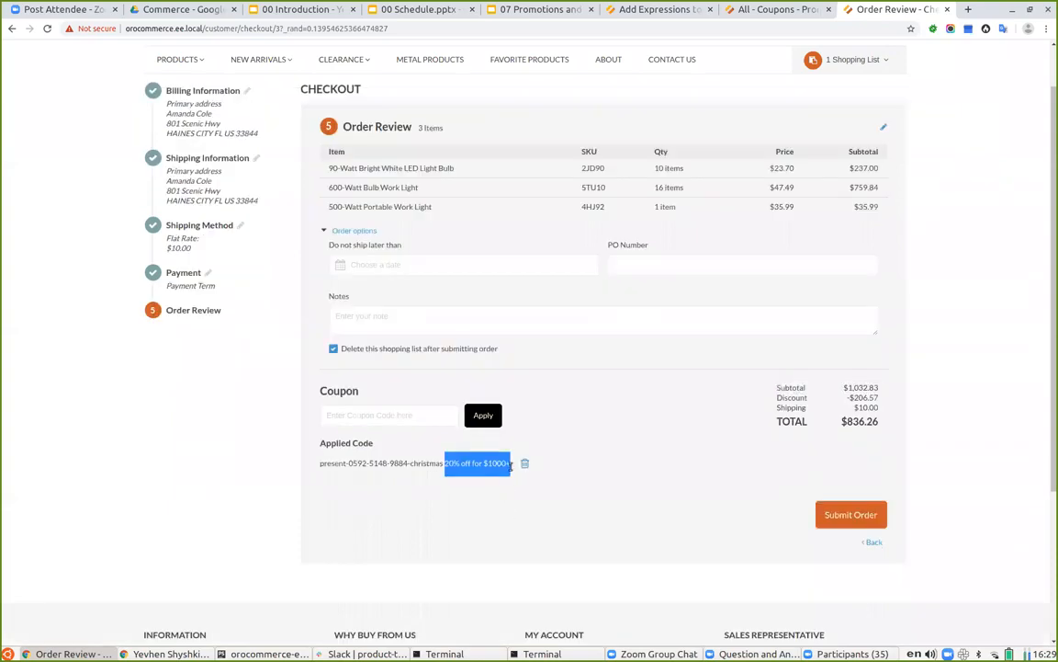
pyautogui.click(457, 456)
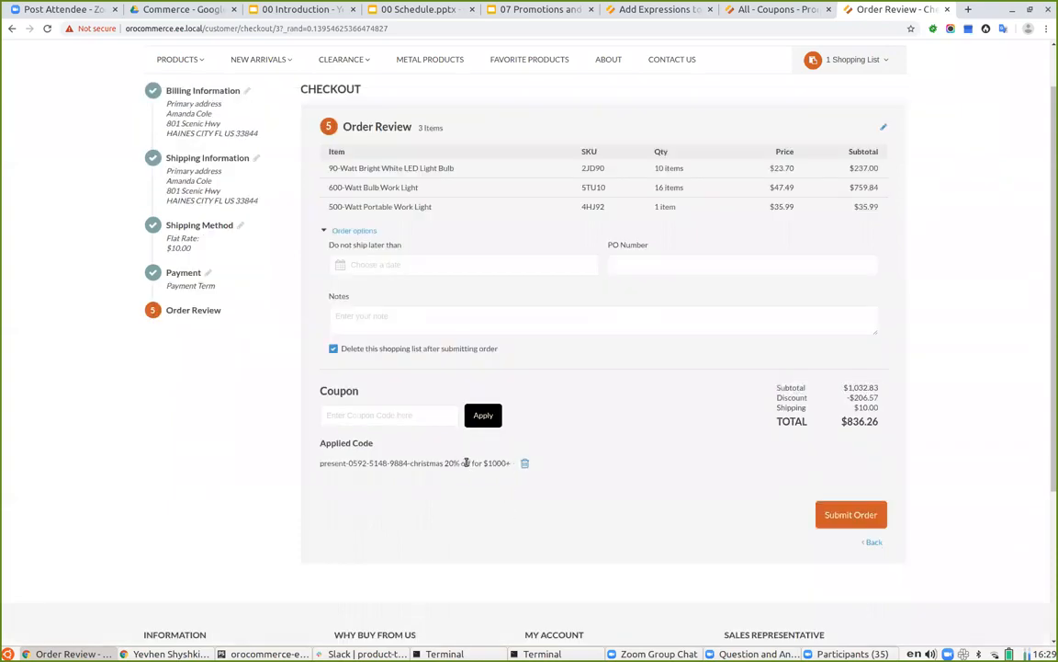
pyautogui.moveTo(852, 397); pyautogui.dragTo(878, 396)
pyautogui.click(751, 473)
pyautogui.moveTo(846, 387); pyautogui.dragTo(876, 387)
pyautogui.click(675, 482)
# Check the Week 2 slide in the 00 Schedule.pptx presentation.
pyautogui.click(625, 9)
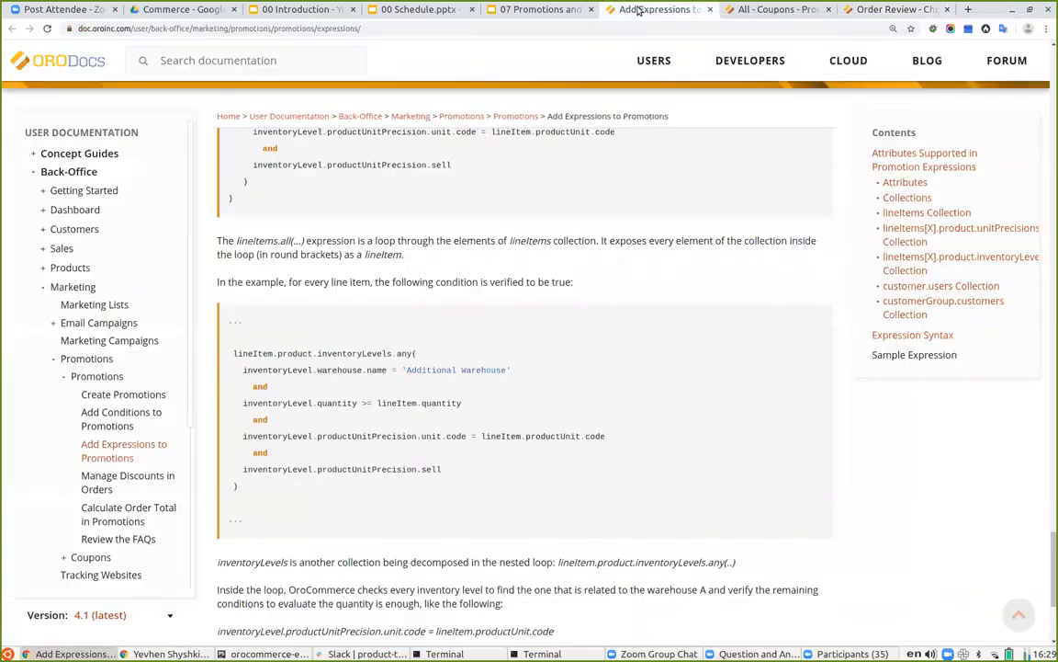
pyautogui.click(539, 9)
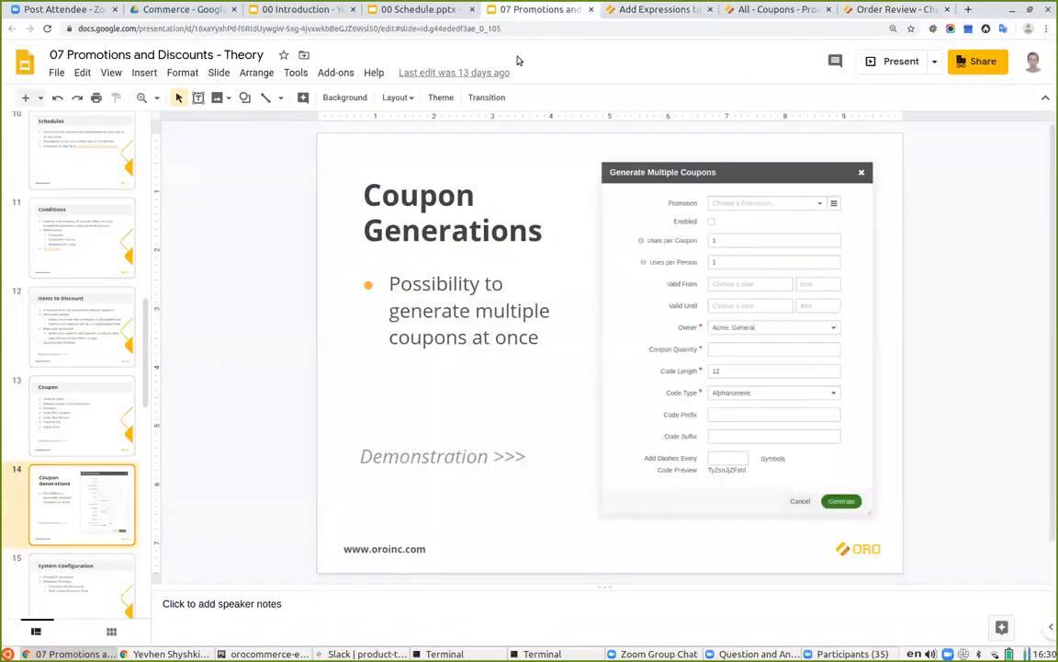
pyautogui.click(414, 9)
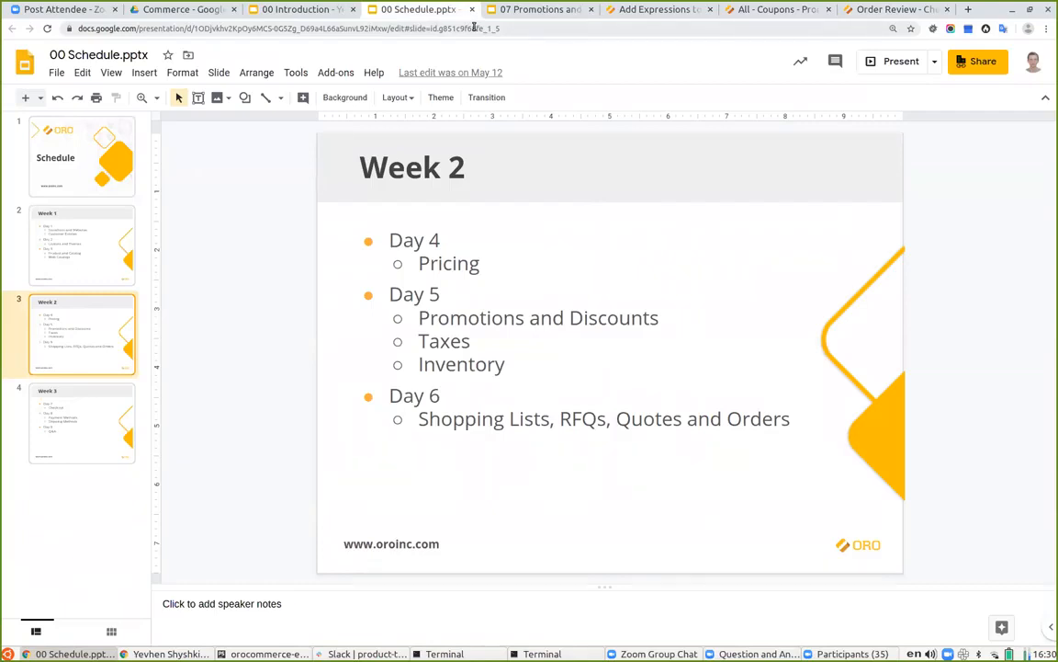
# Show the System Configuration slide of the 07 Promotions and Discounts - Theory presentation, briefly in full-screen presentation mode.
pyautogui.click(526, 10)
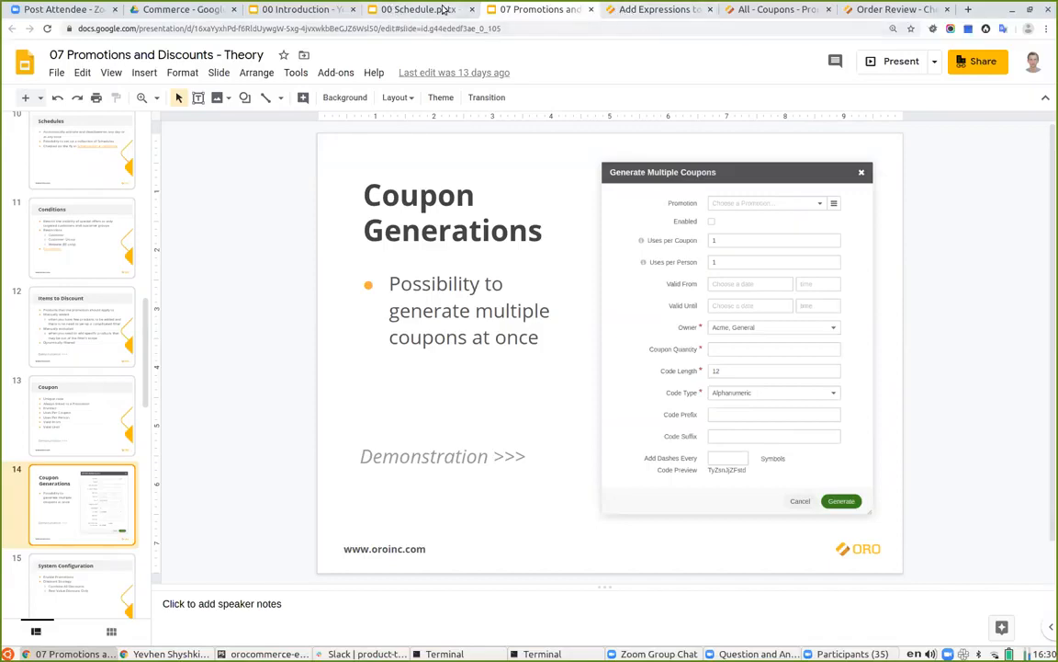
pyautogui.scroll(-2, 97, 503)
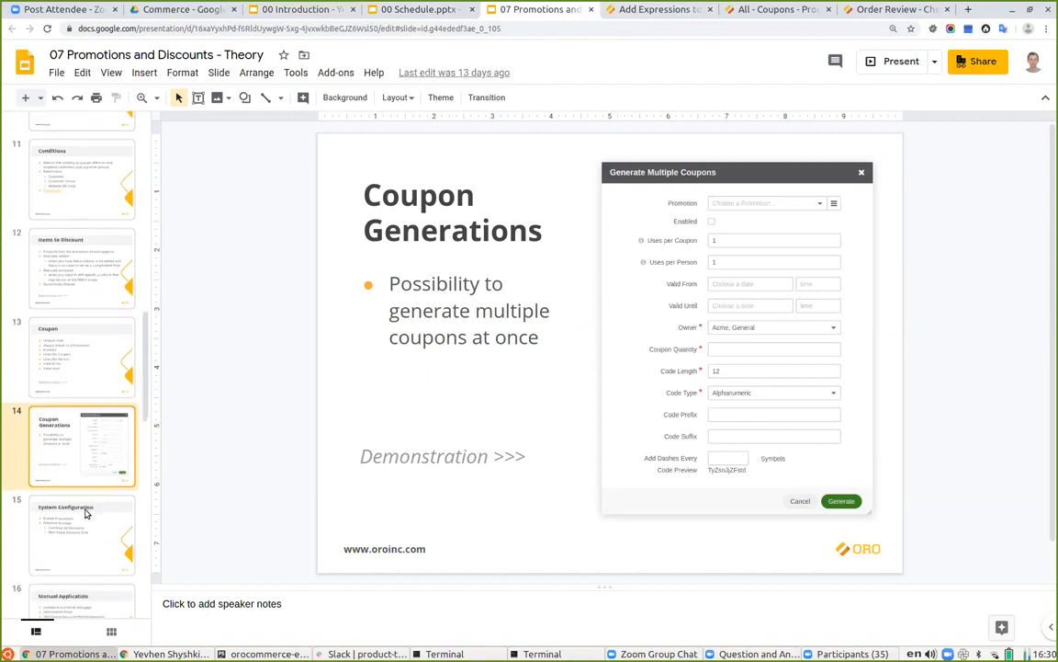
pyautogui.click(81, 521)
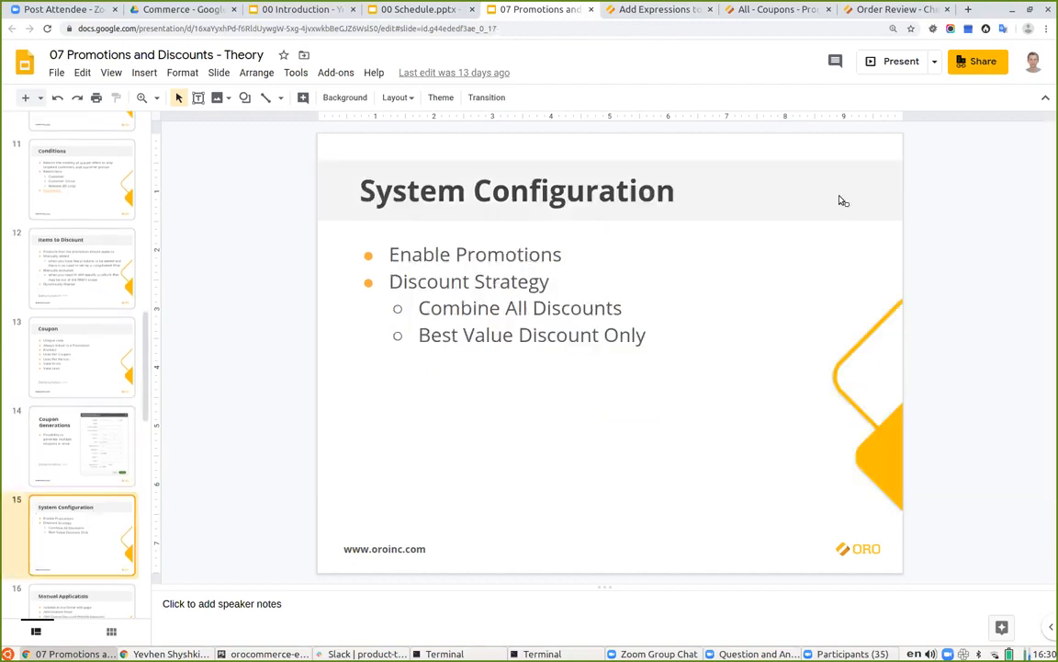
pyautogui.click(894, 62)
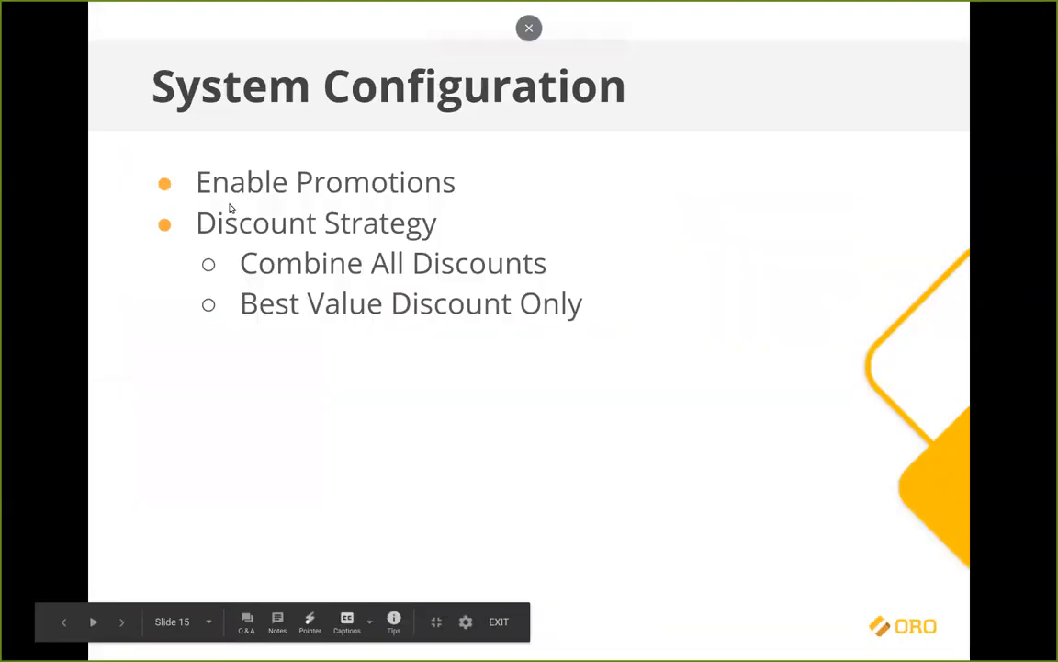
pyautogui.press('Escape')
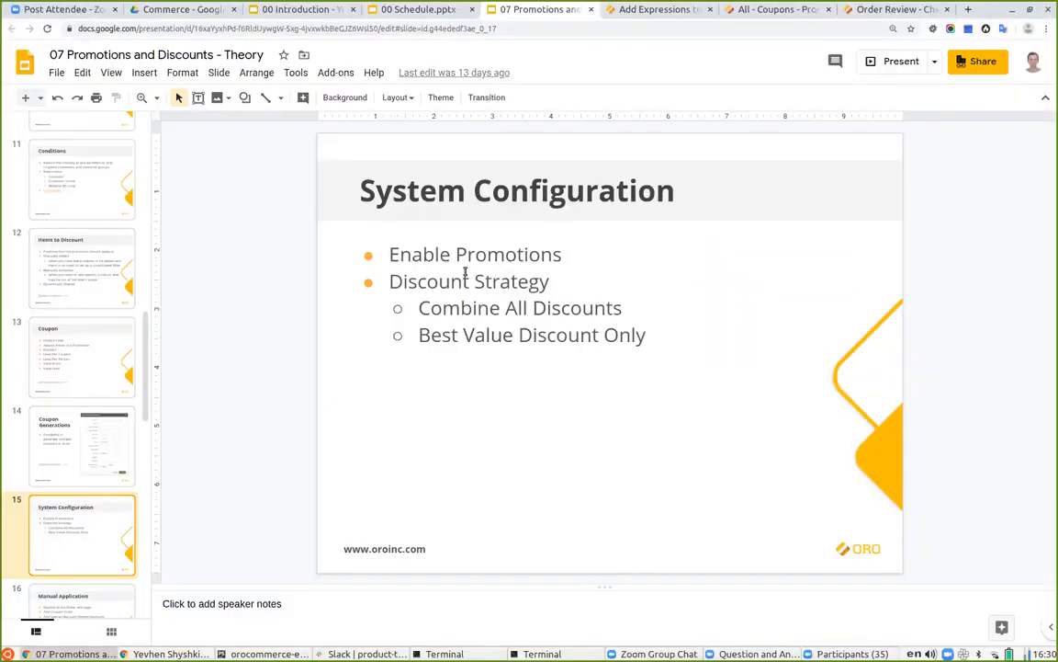
pyautogui.scroll(-1, 75, 404)
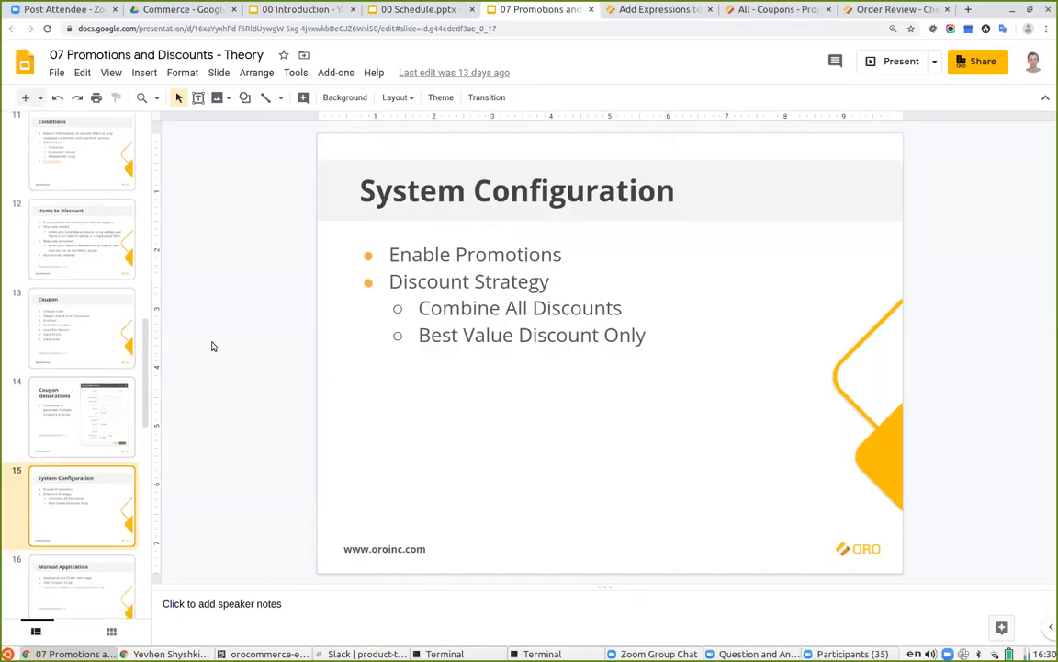
# Switch to the OroCommerce admin and open the sales Promotions settings in System Configuration, searching for "promot".
pyautogui.click(865, 11)
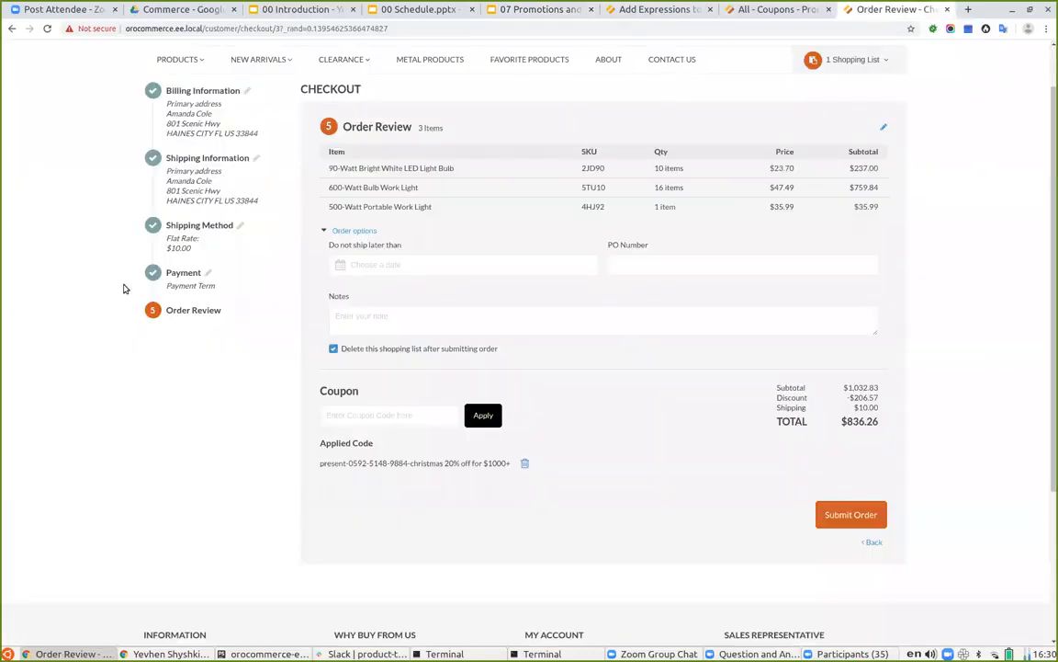
pyautogui.hotkey('ctrl', 'shift', 'Tab')
pyautogui.click(14, 428)
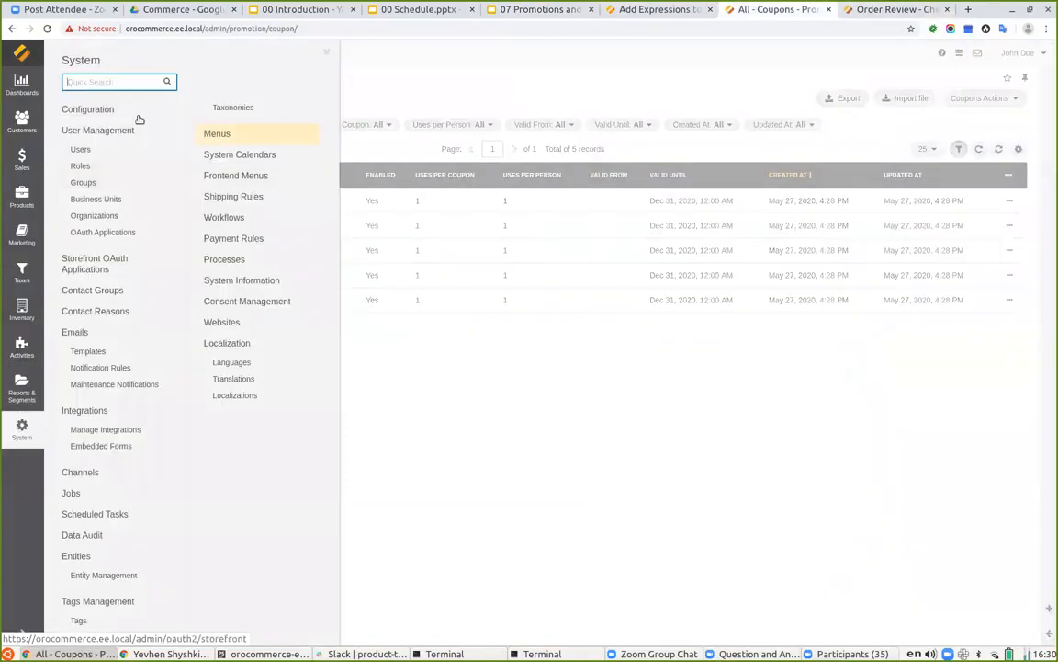
pyautogui.click(128, 108)
pyautogui.write('promot')
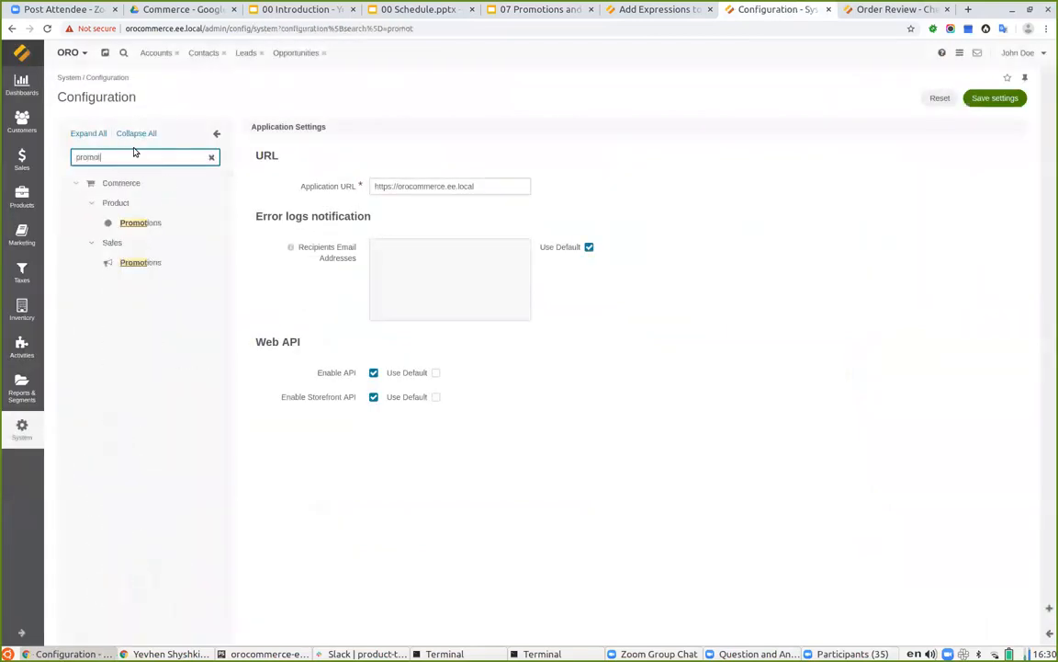
pyautogui.click(156, 227)
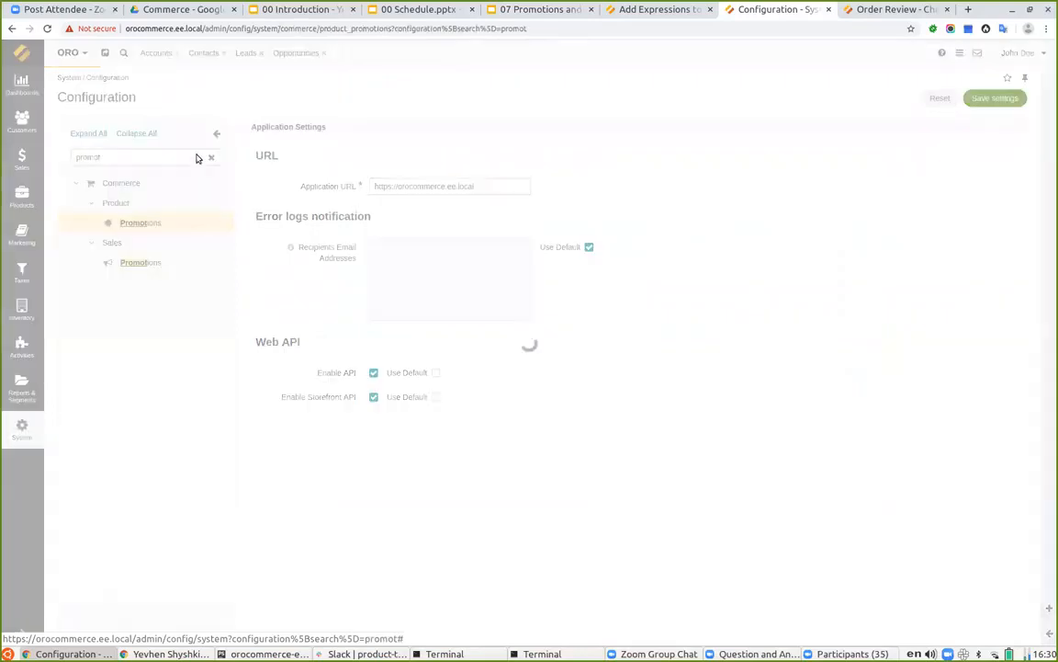
pyautogui.click(147, 262)
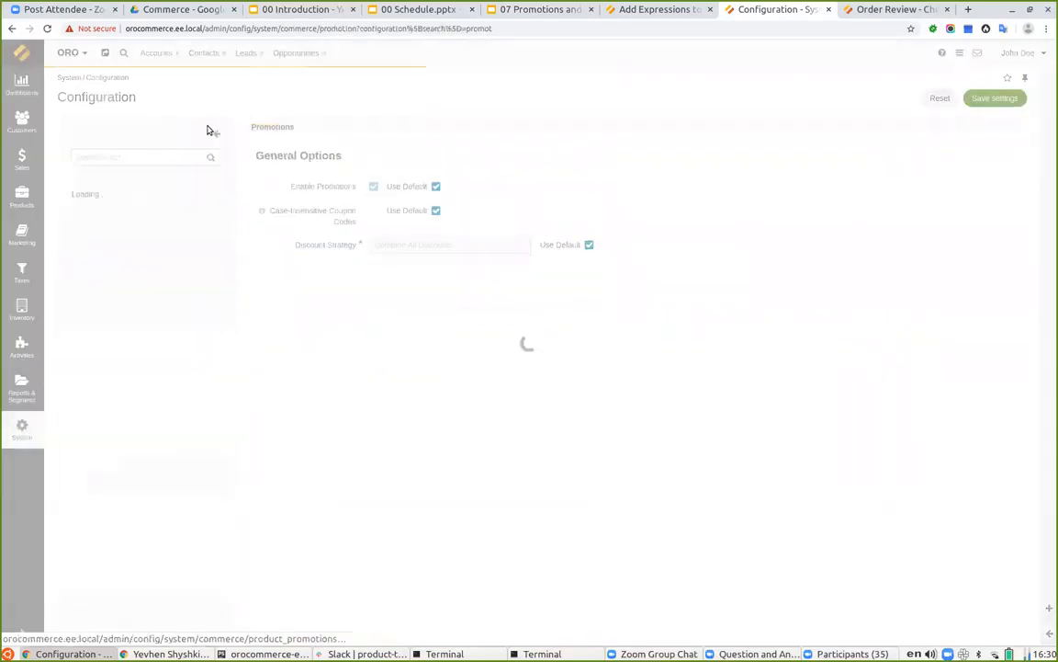
pyautogui.click(210, 157)
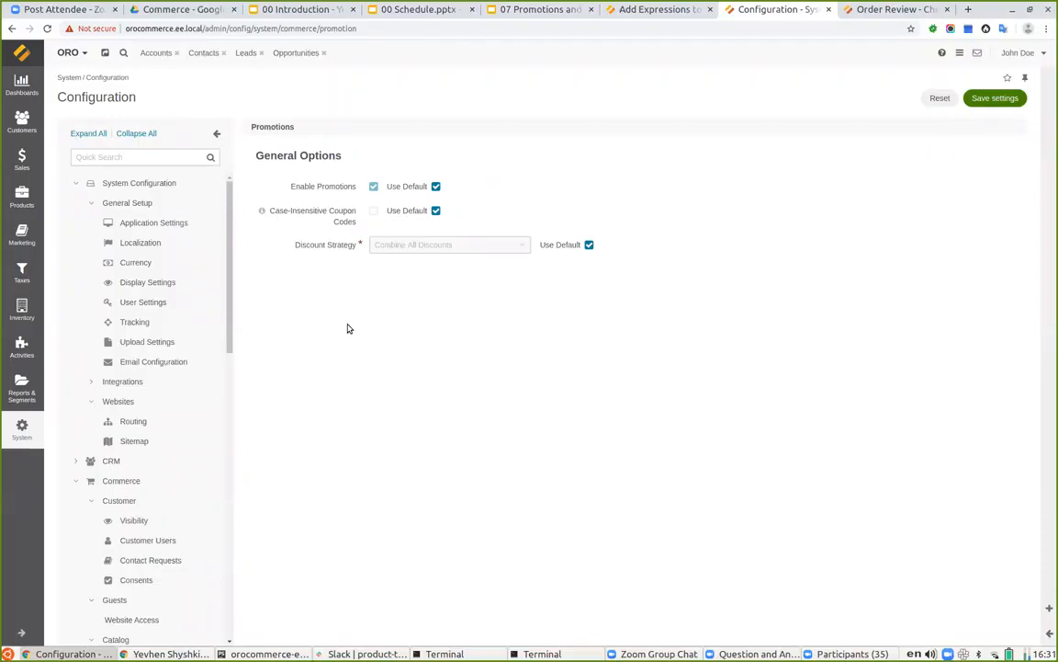
# Stop using the default Discount Strategy and examine the available strategy options, keeping Combine All Discounts.
pyautogui.click(589, 245)
pyautogui.click(448, 244)
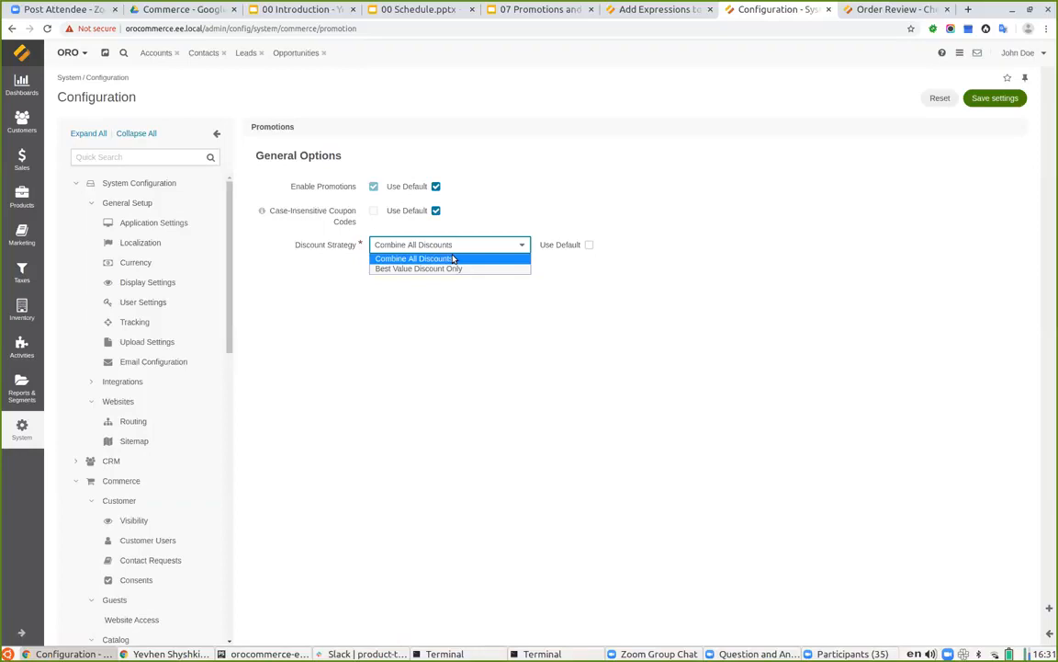
pyautogui.click(444, 307)
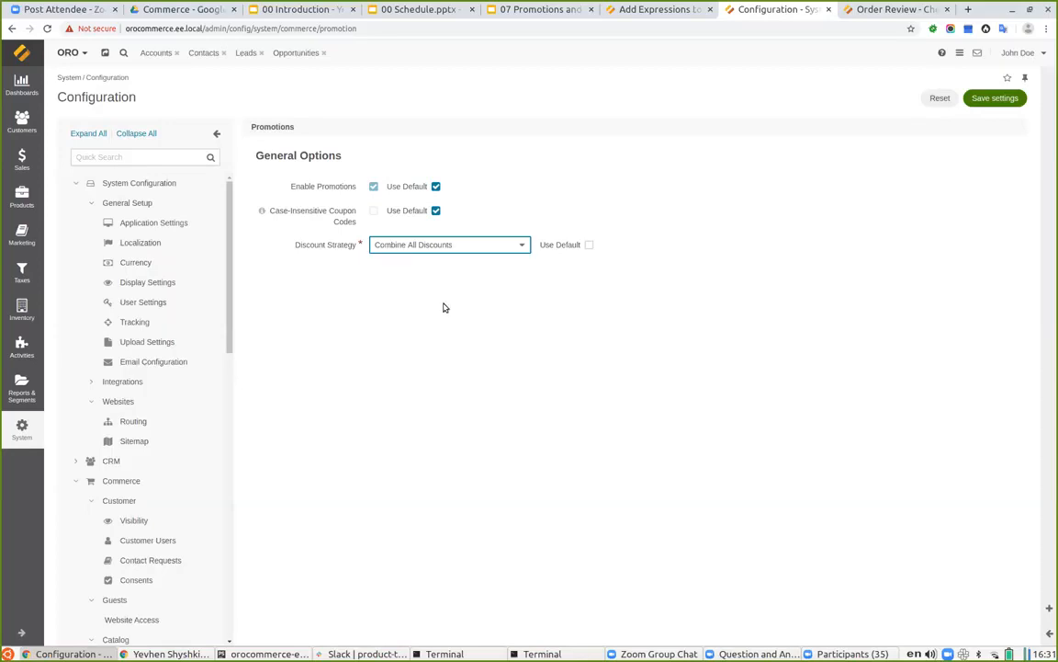
pyautogui.click(428, 242)
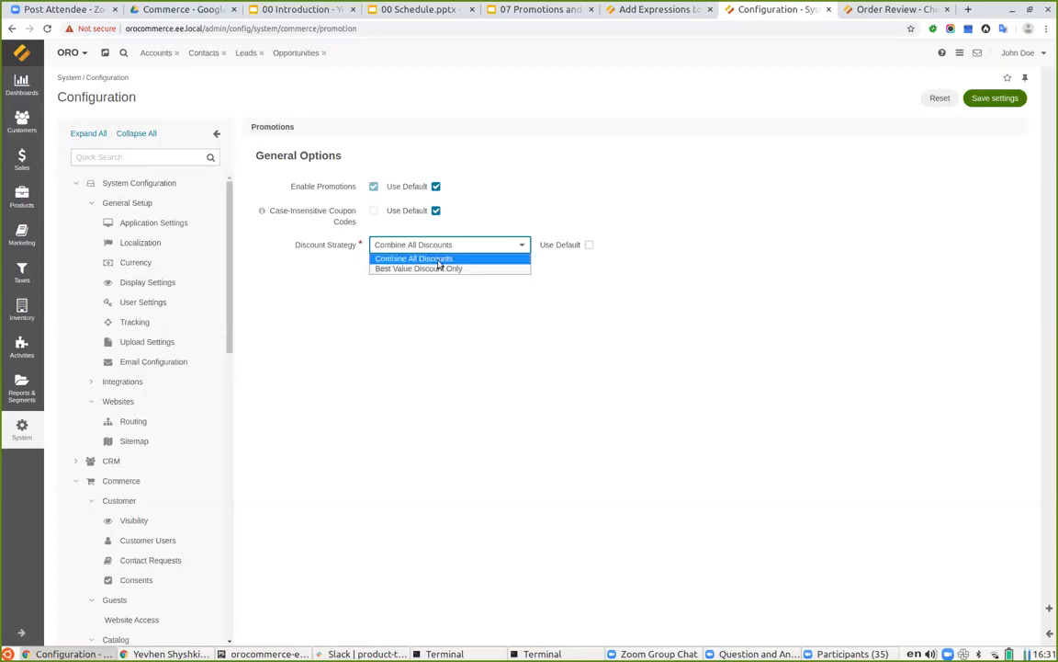
pyautogui.click(418, 297)
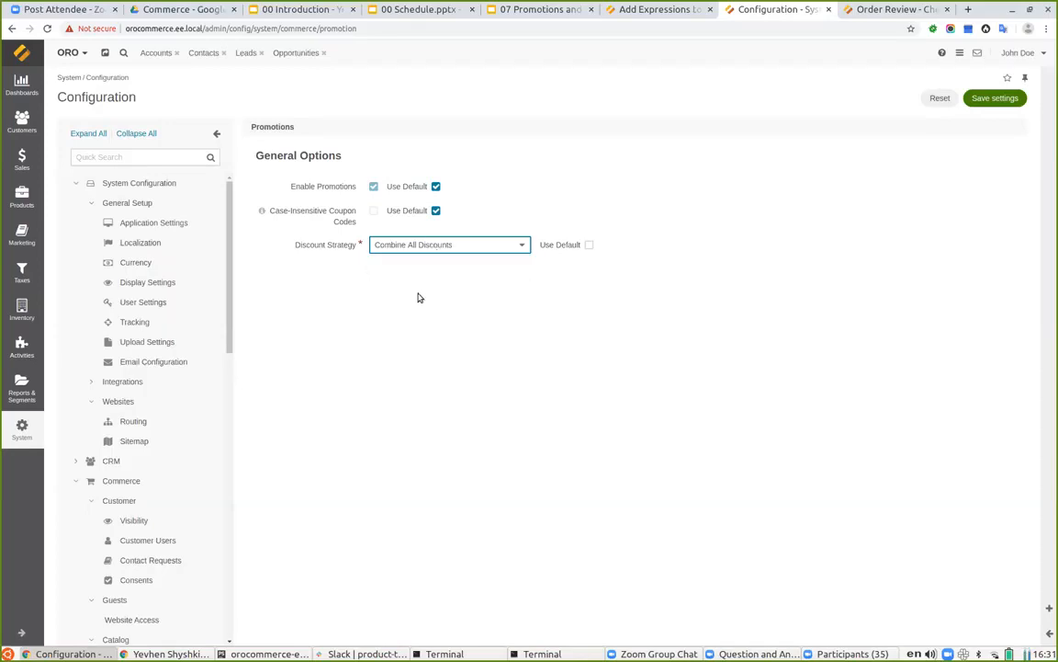
pyautogui.click(446, 243)
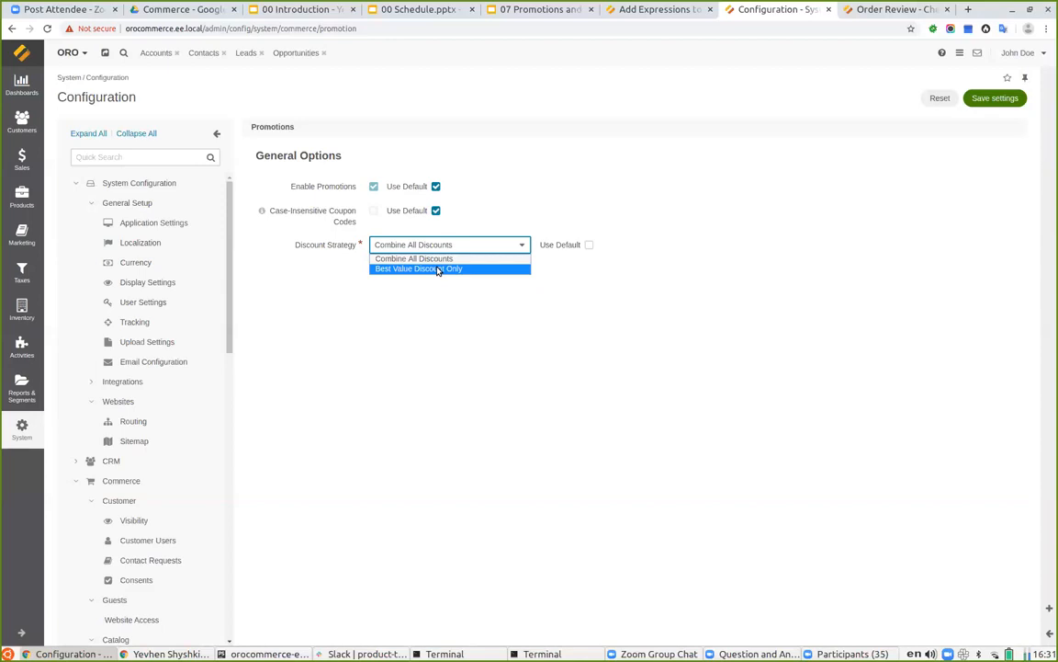
pyautogui.click(477, 382)
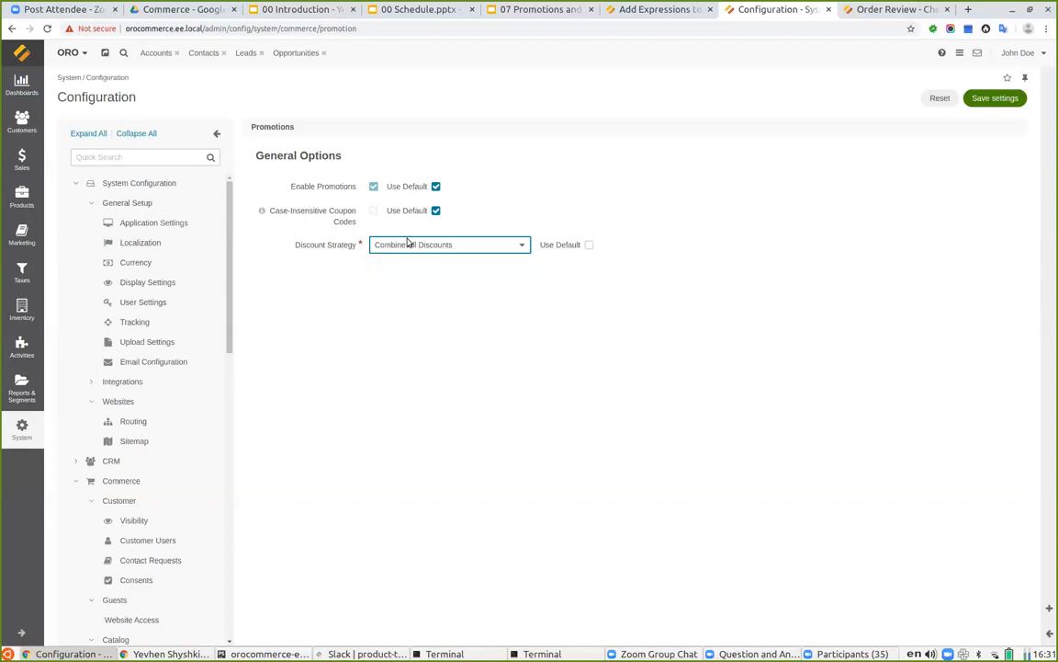
# Switch to the Google Slides deck, present the Manual Application slide and leave the presentation.
pyautogui.click(503, 17)
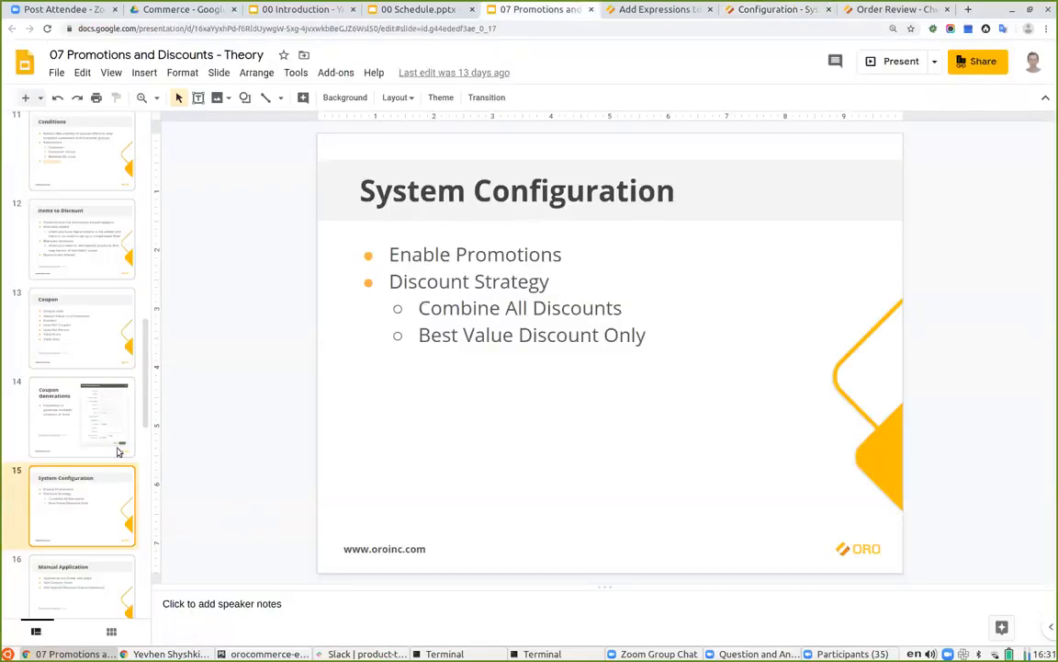
pyautogui.click(118, 589)
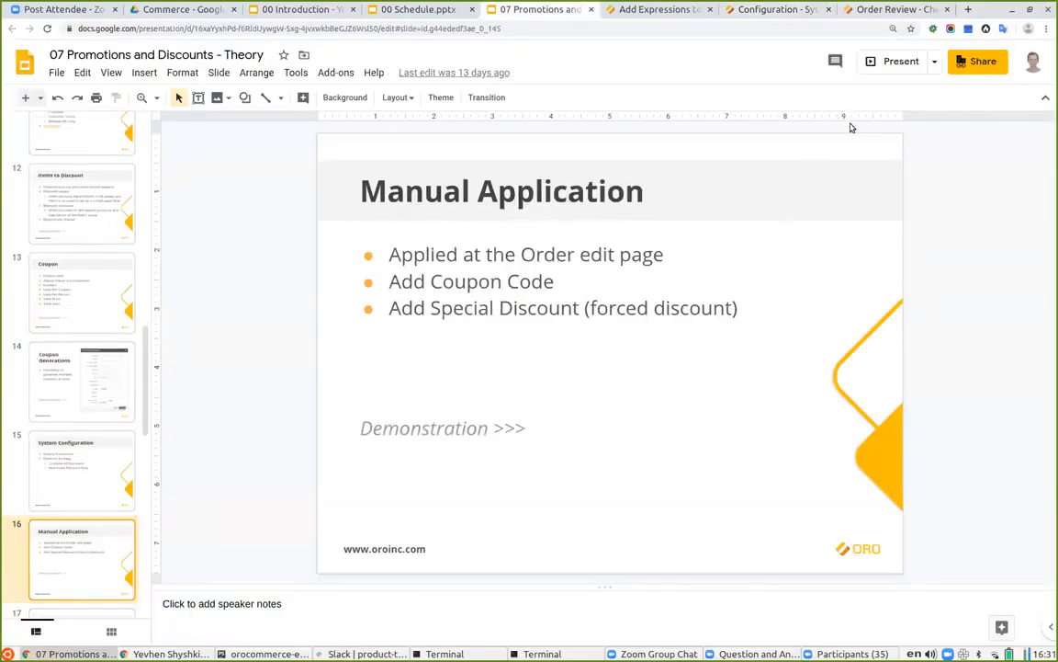
pyautogui.click(880, 65)
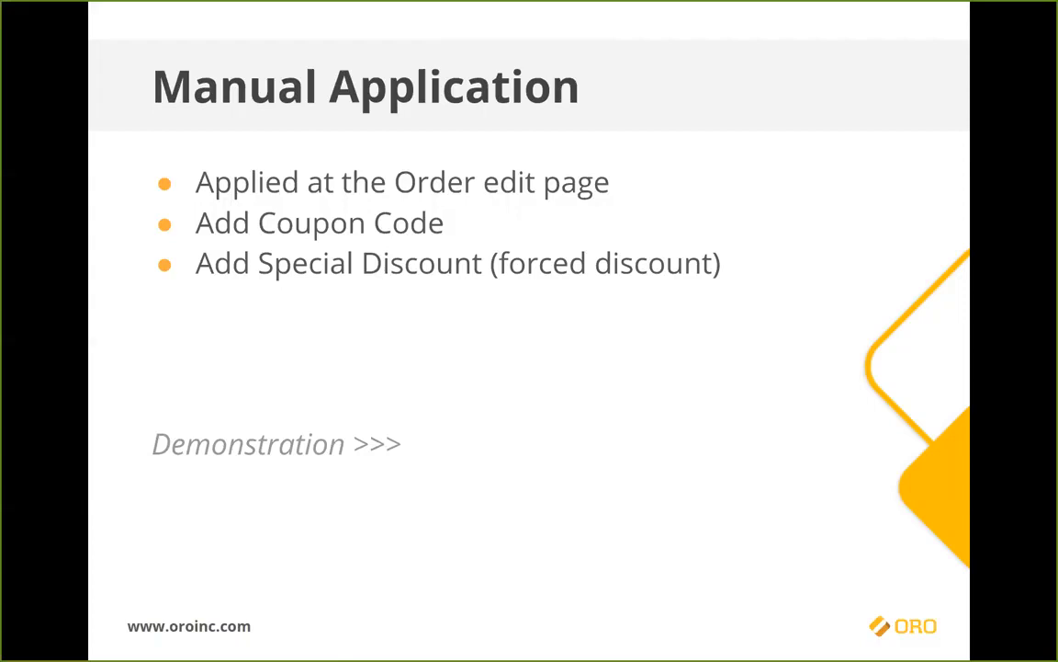
pyautogui.press('Escape')
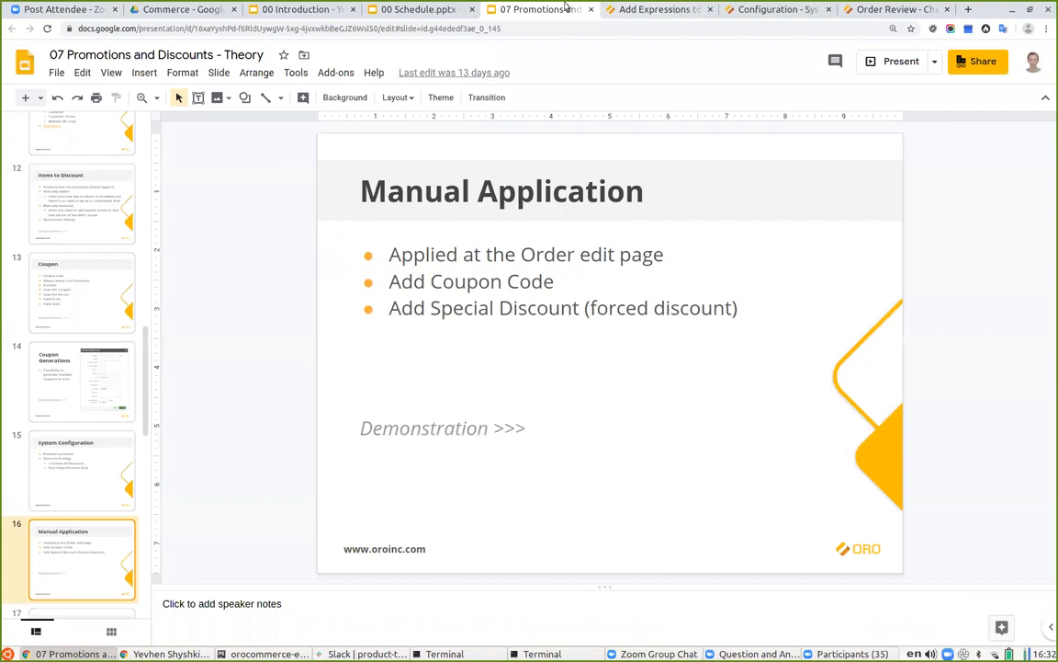
# Return to the OroCommerce admin, discard the unsaved configuration changes and start a new order from the sales Orders list.
pyautogui.click(896, 9)
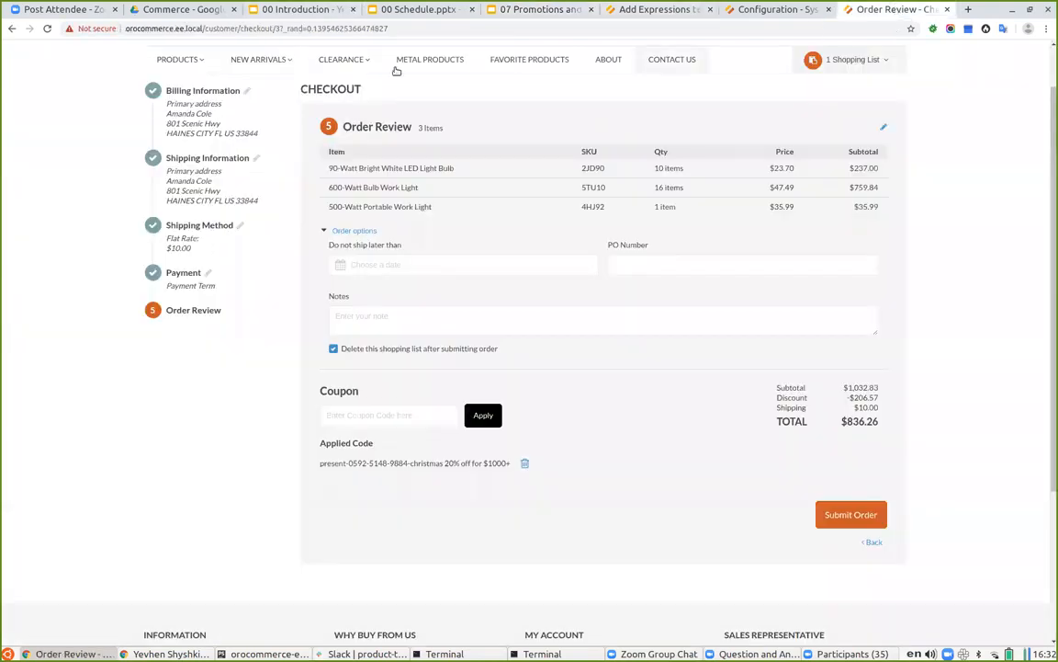
pyautogui.click(782, 11)
pyautogui.click(11, 200)
pyautogui.click(25, 162)
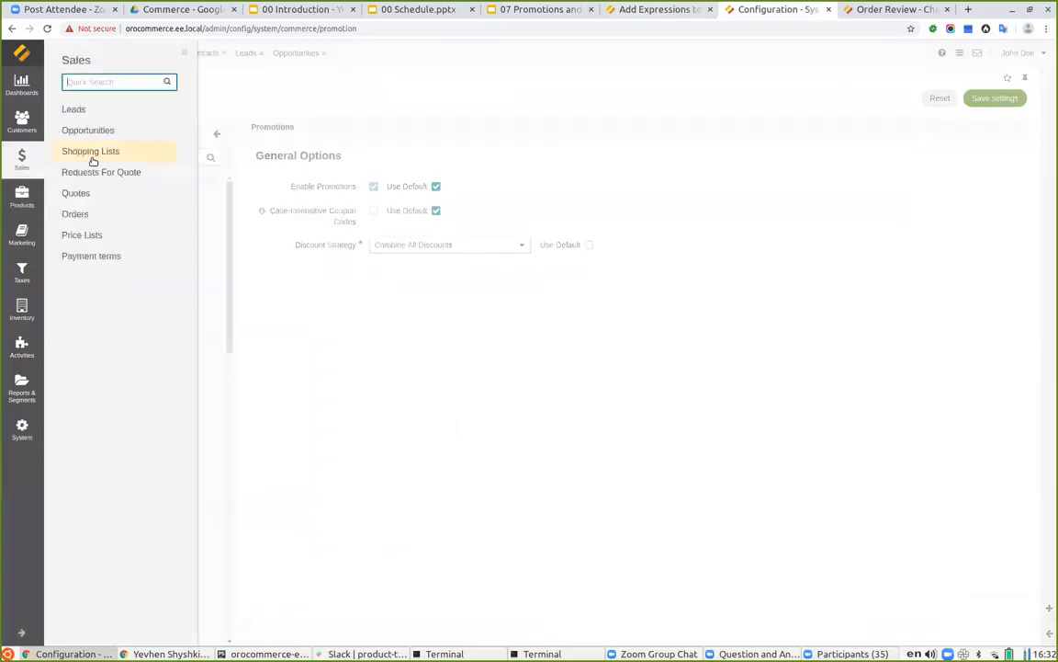
pyautogui.click(83, 214)
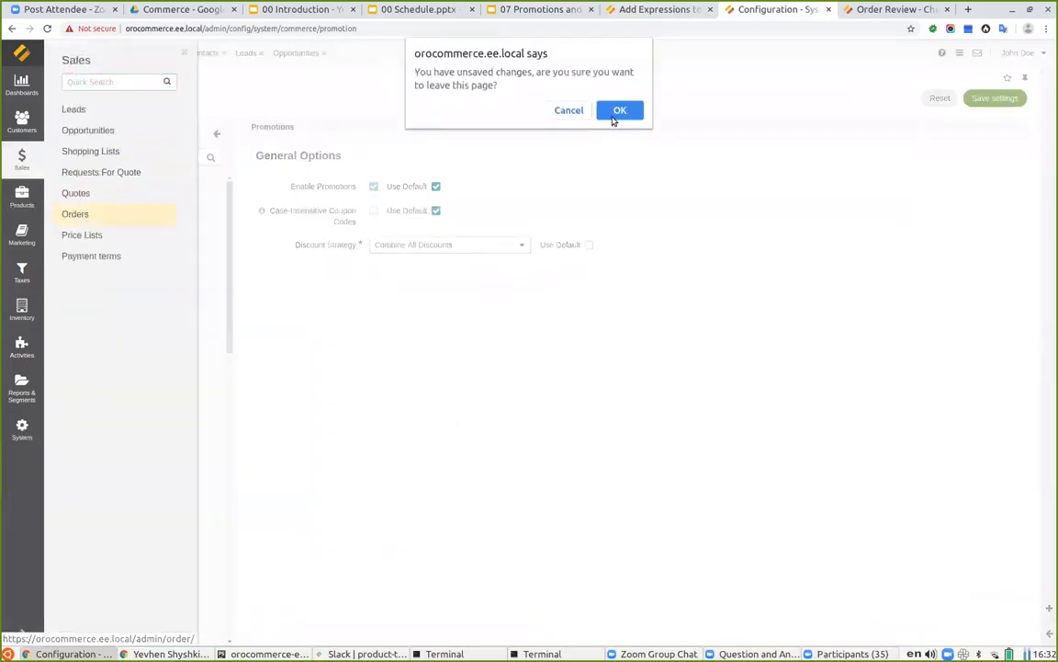
pyautogui.click(613, 117)
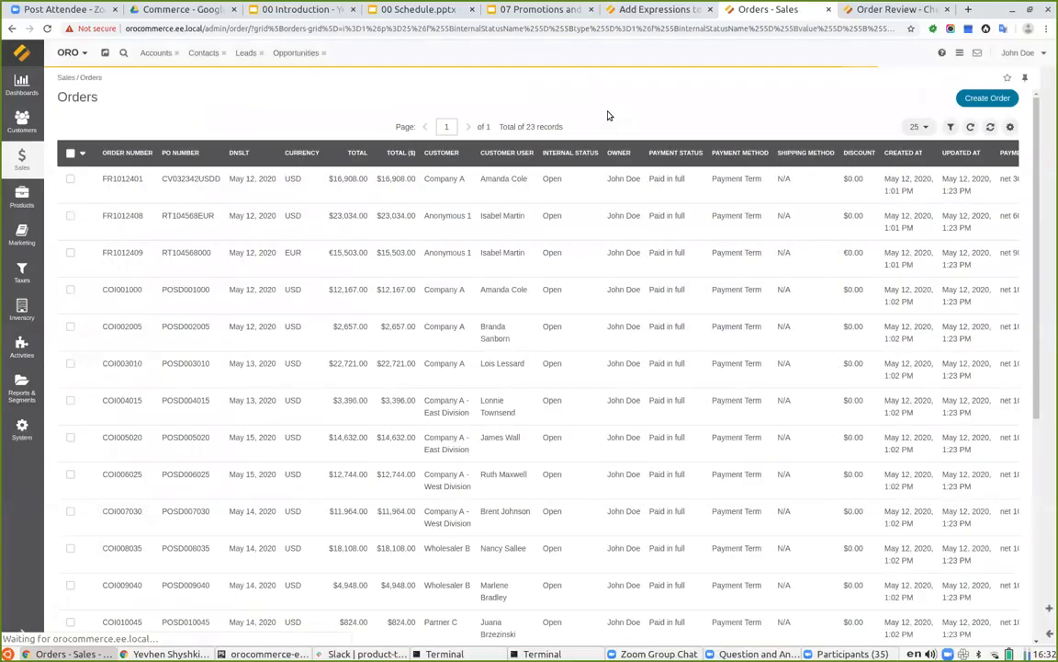
pyautogui.click(993, 98)
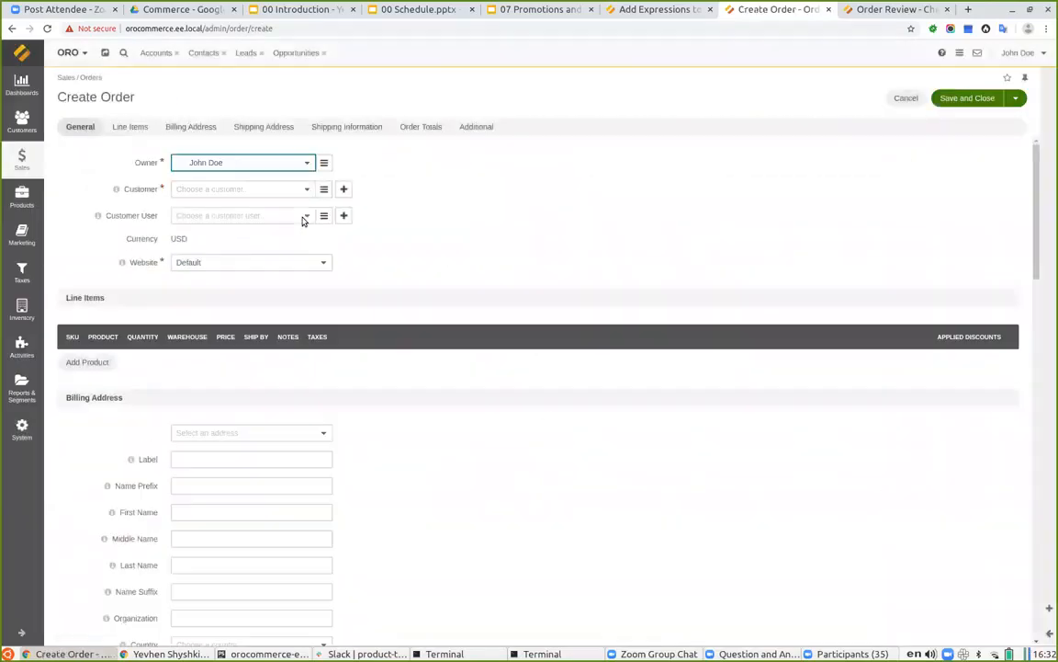
# Add a line item for product 0RT28 - 220 Lumen Rechargeable Headlamp with a quantity of 10.
pyautogui.click(81, 363)
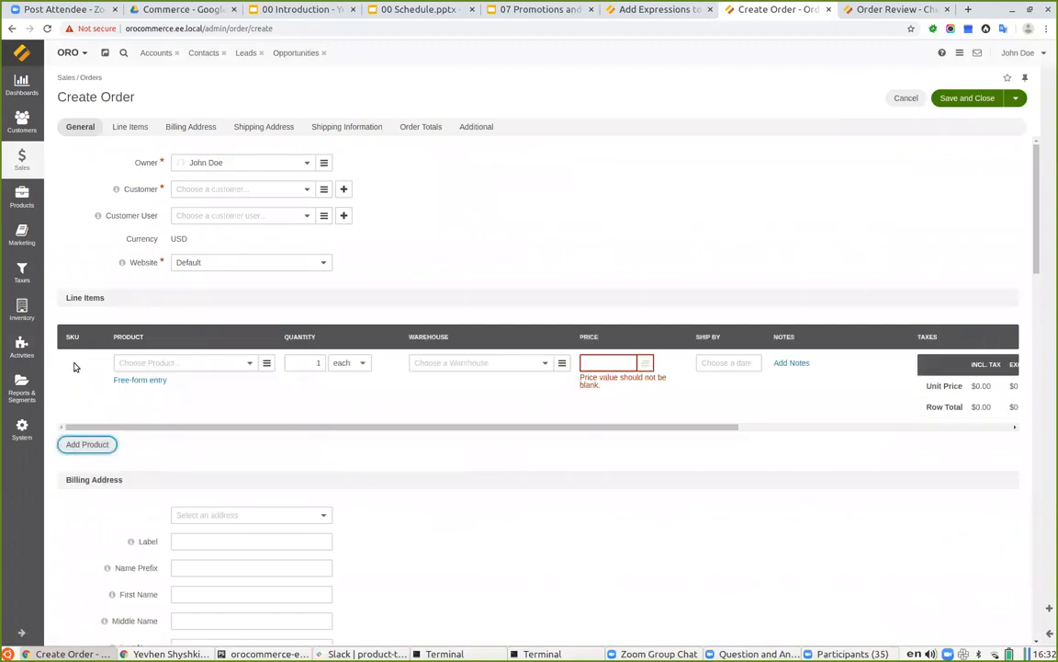
pyautogui.click(215, 362)
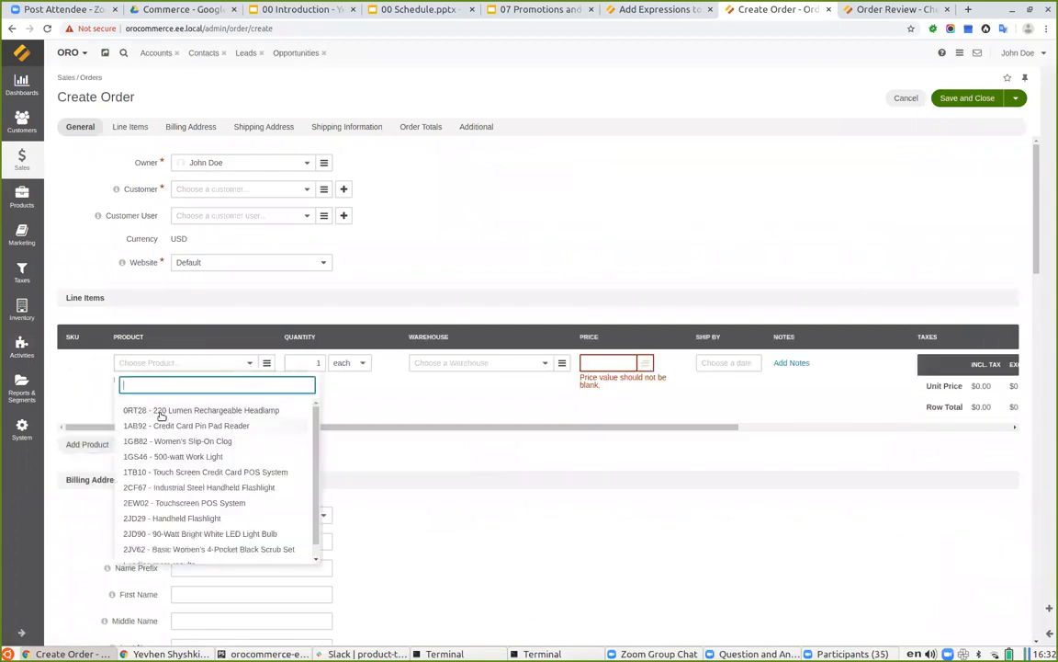
pyautogui.click(160, 416)
pyautogui.click(324, 364)
pyautogui.write('10')
pyautogui.click(409, 416)
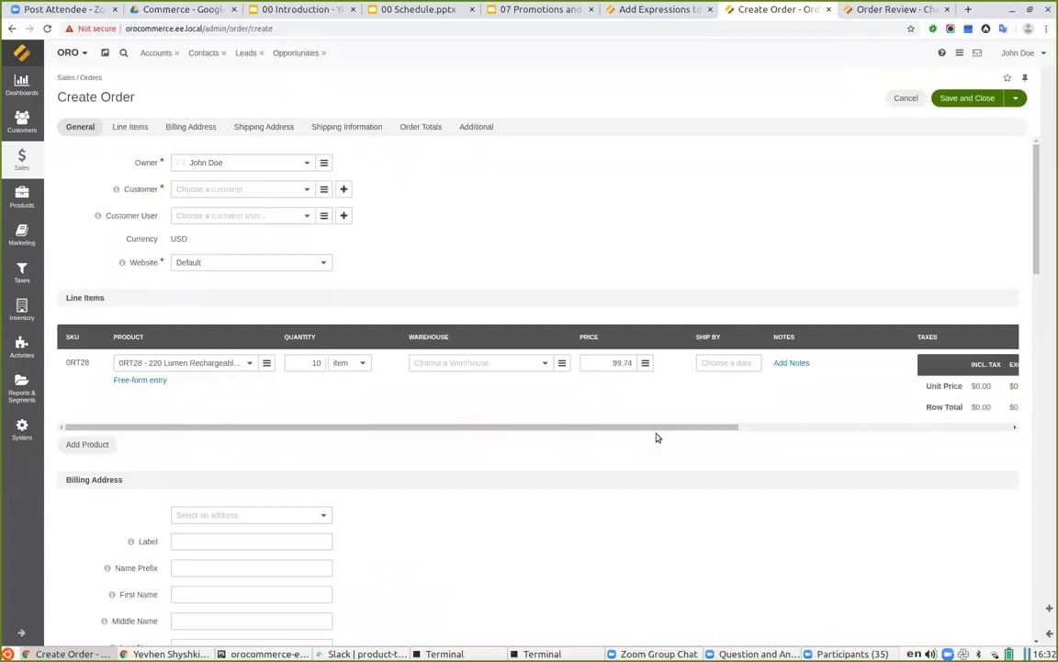
# Set the order's customer to Company A, choose its first listed customer user, and save the order.
pyautogui.moveTo(588, 427); pyautogui.dragTo(484, 499)
pyautogui.scroll(-10, 479, 489)
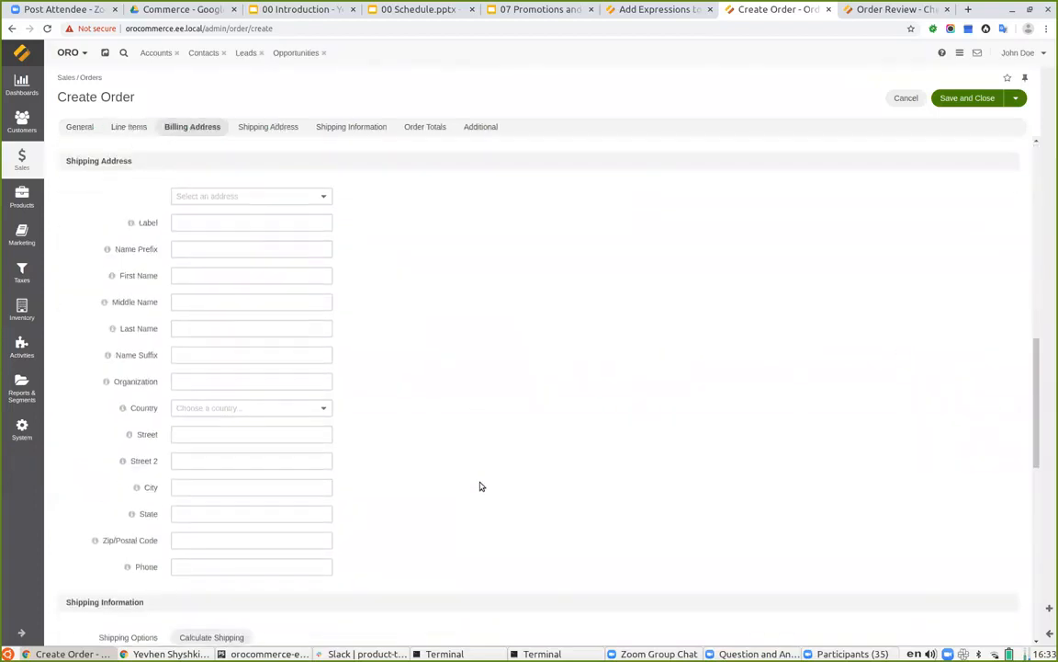
pyautogui.scroll(-3, 482, 478)
pyautogui.scroll(-2, 441, 414)
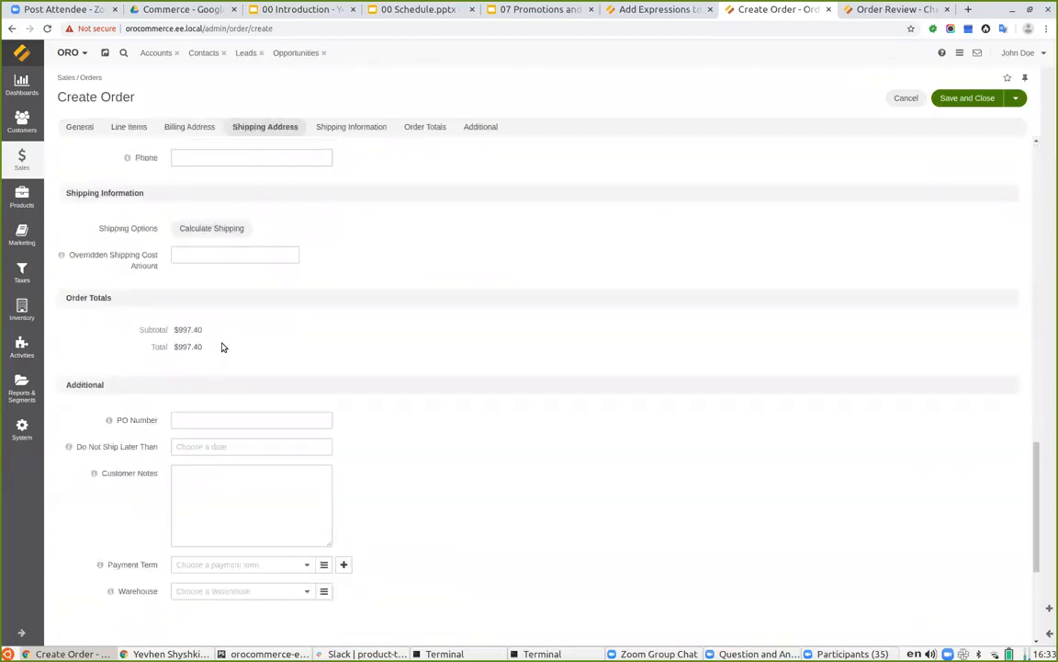
pyautogui.scroll(-5, 505, 344)
pyautogui.scroll(5, 255, 340)
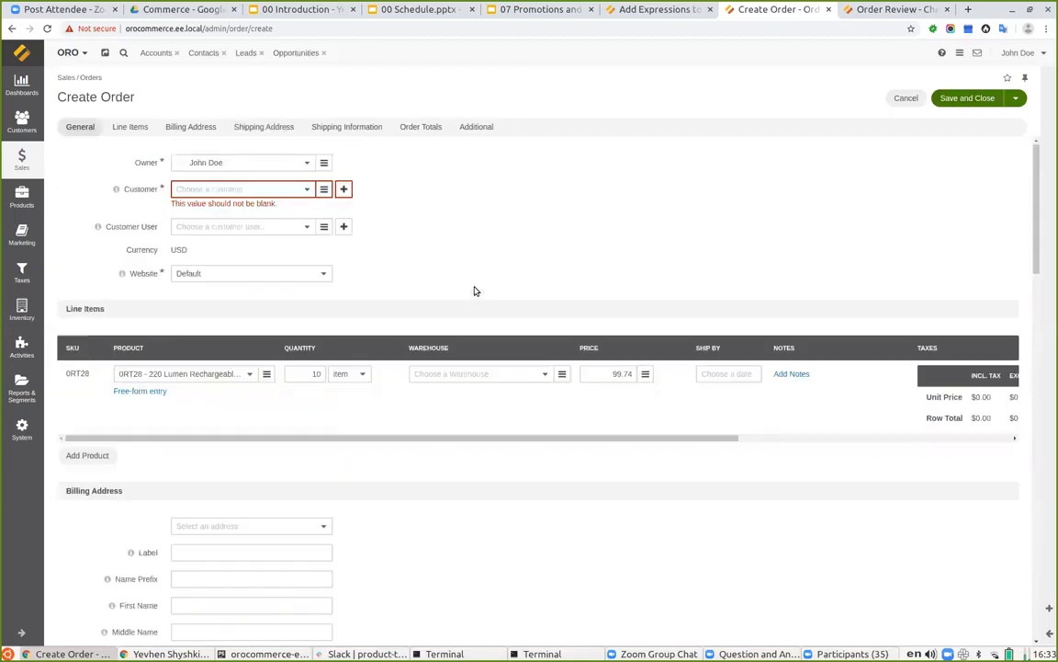
pyautogui.click(303, 190)
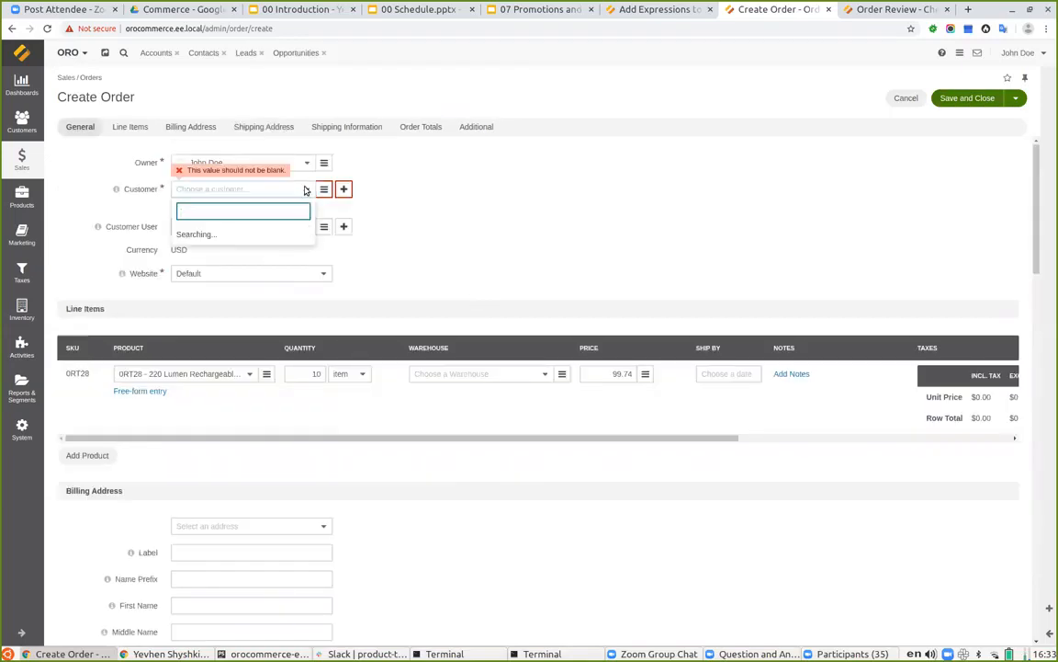
pyautogui.click(241, 237)
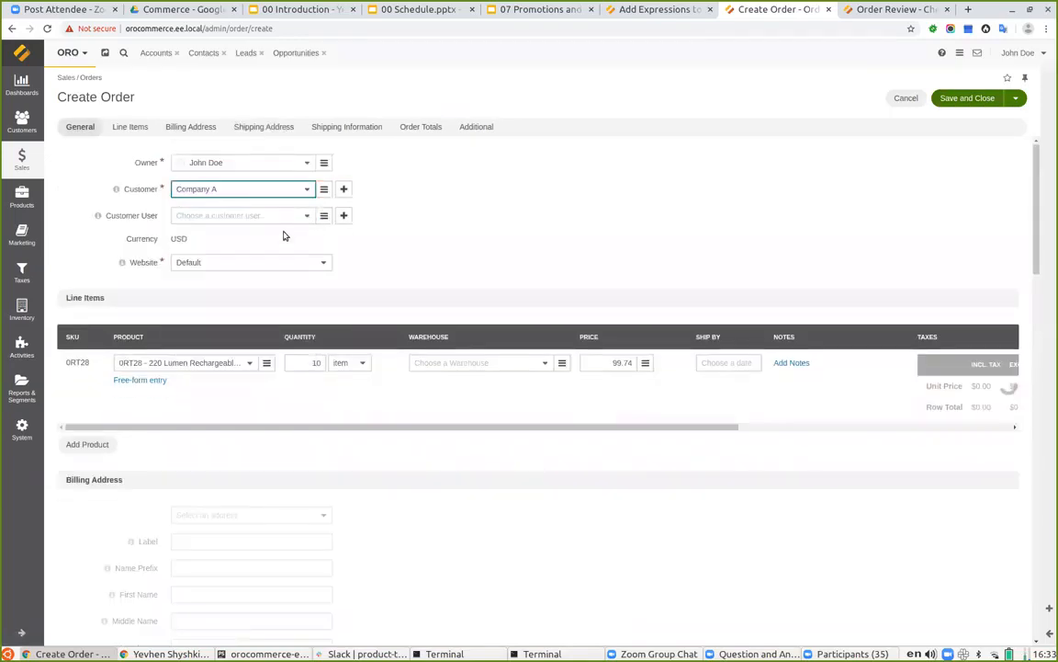
pyautogui.click(289, 215)
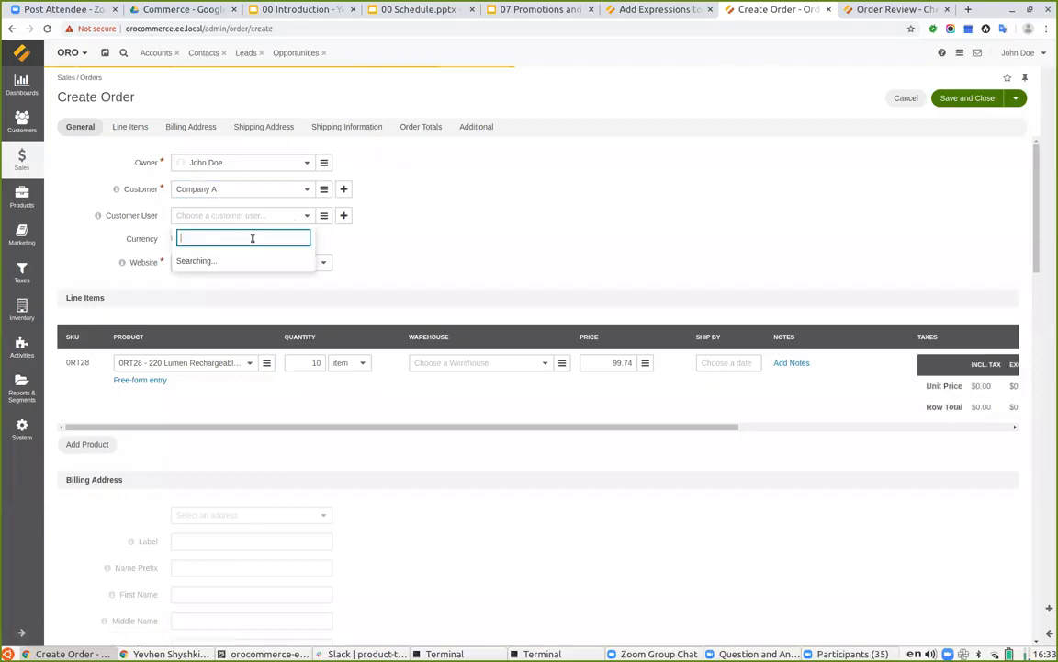
pyautogui.click(300, 215)
pyautogui.click(300, 216)
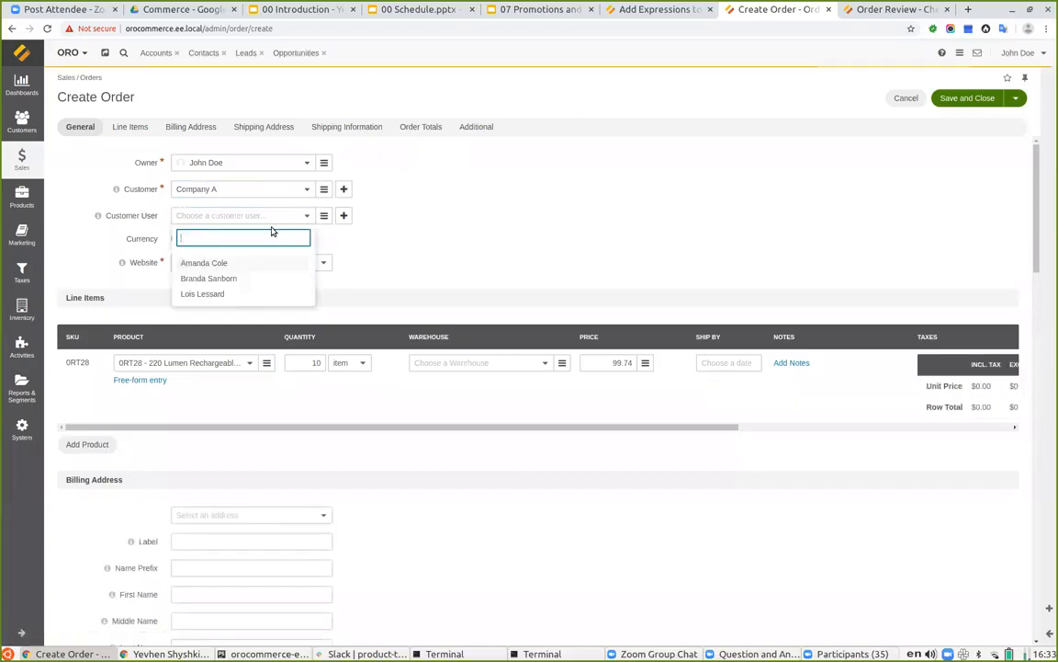
pyautogui.click(231, 263)
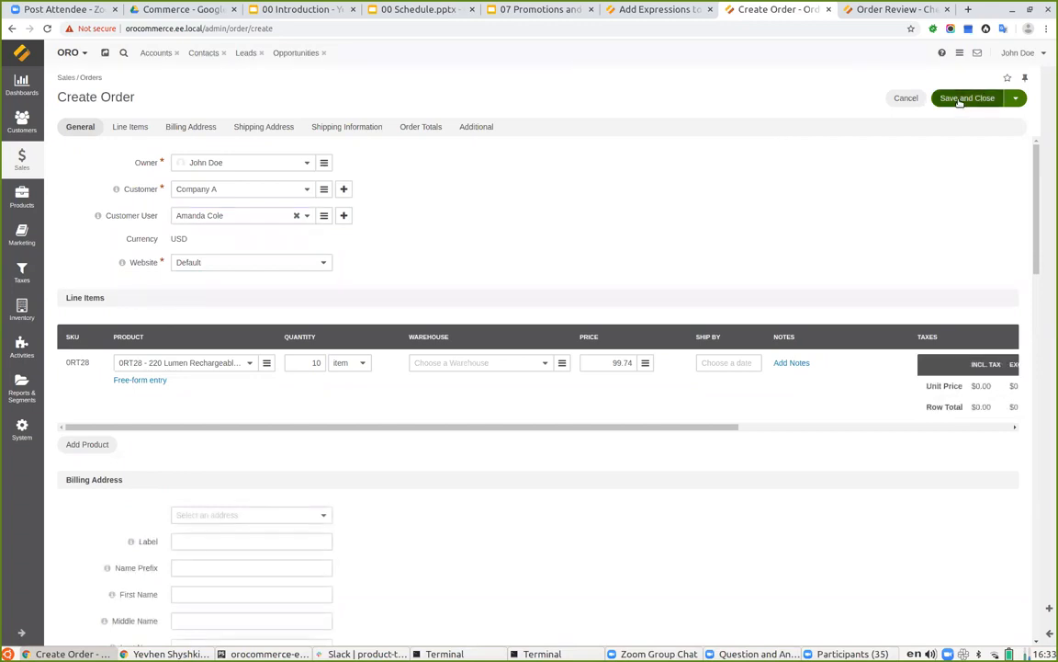
pyautogui.click(960, 99)
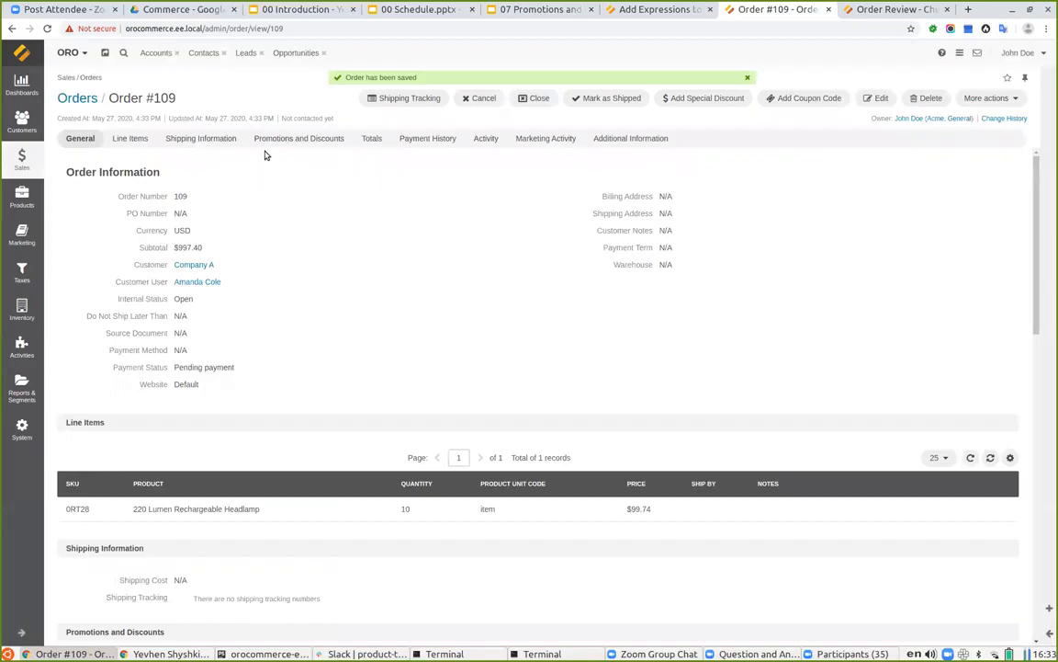
pyautogui.click(266, 139)
pyautogui.scroll(1, 422, 264)
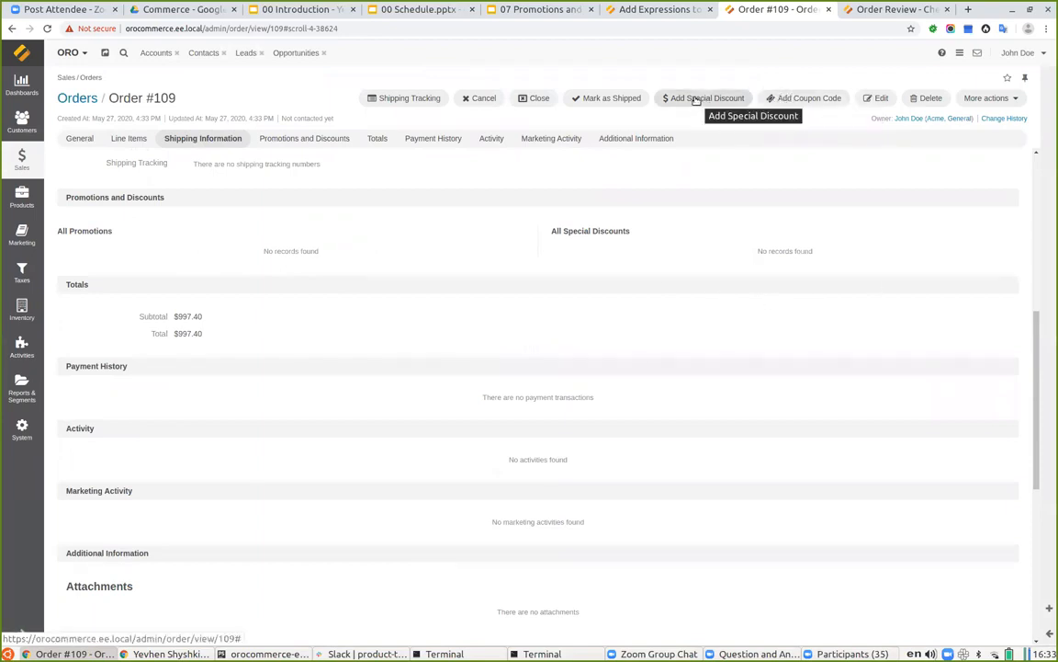
pyautogui.click(790, 103)
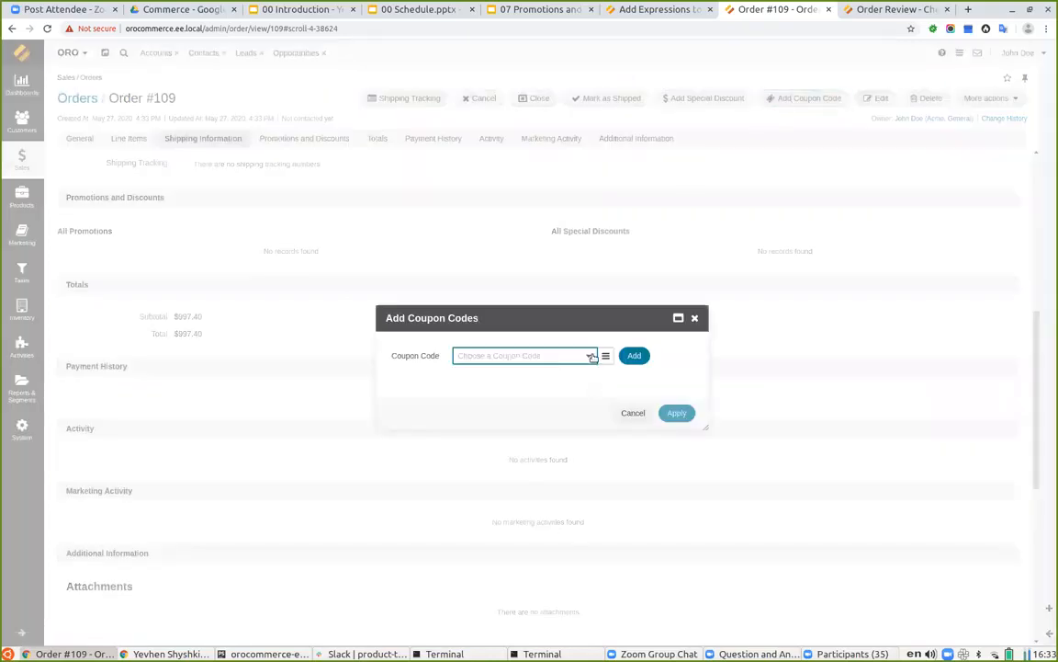
pyautogui.click(606, 355)
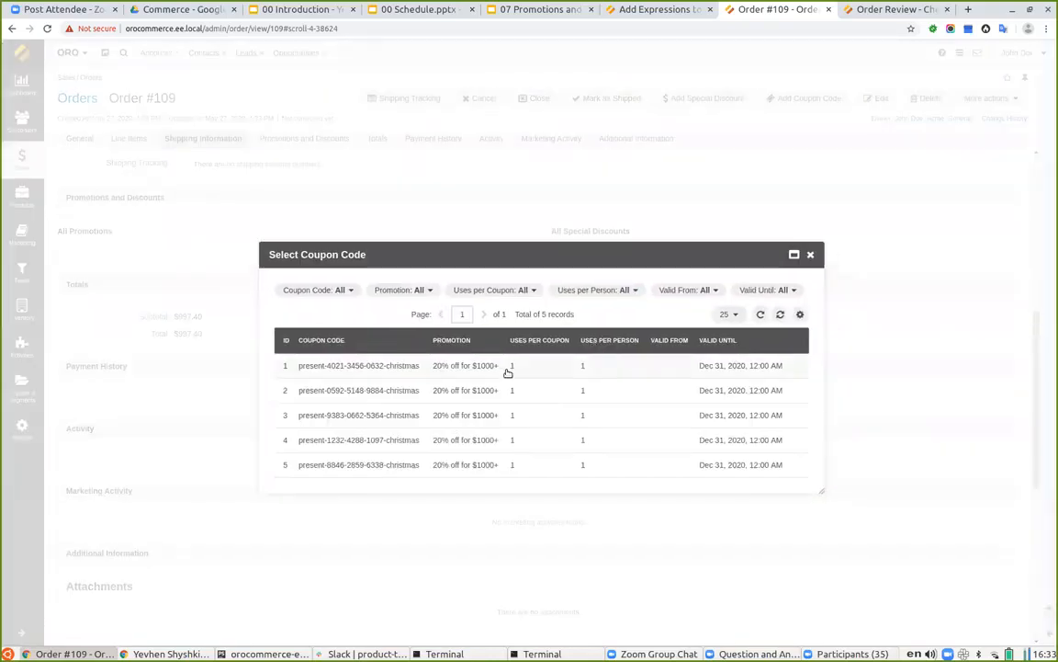
pyautogui.click(345, 466)
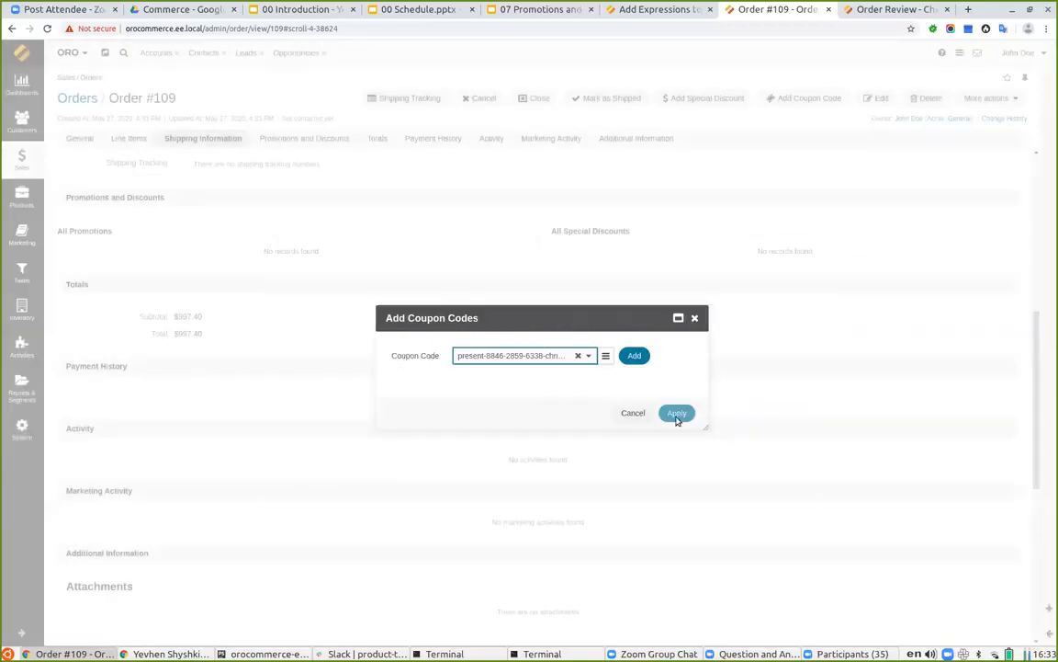
pyautogui.click(623, 412)
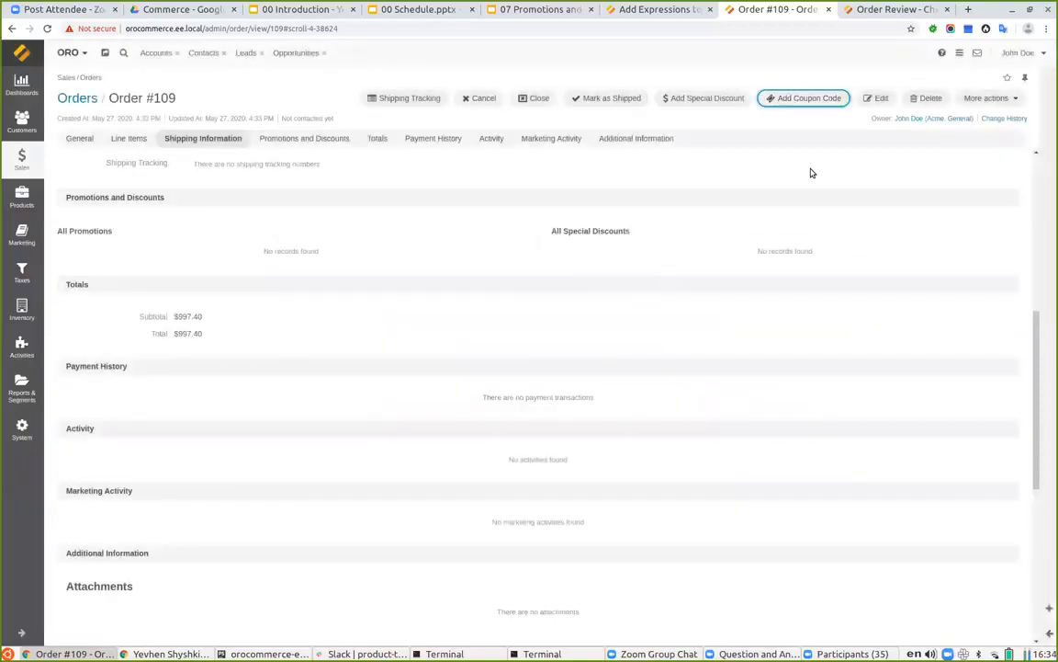
pyautogui.click(808, 99)
pyautogui.click(607, 358)
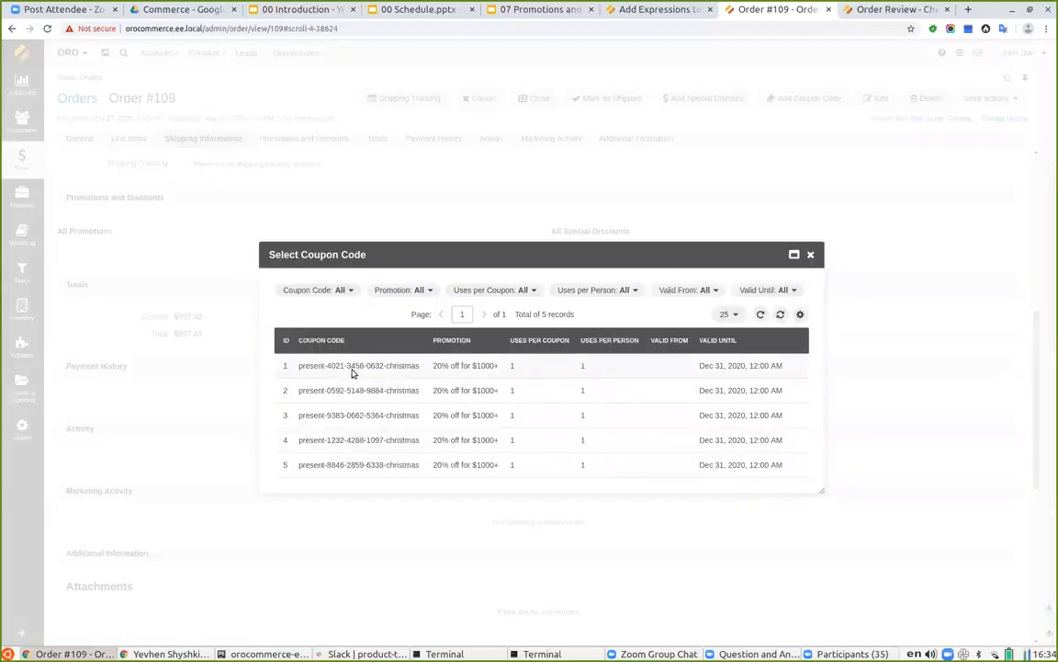
pyautogui.click(352, 366)
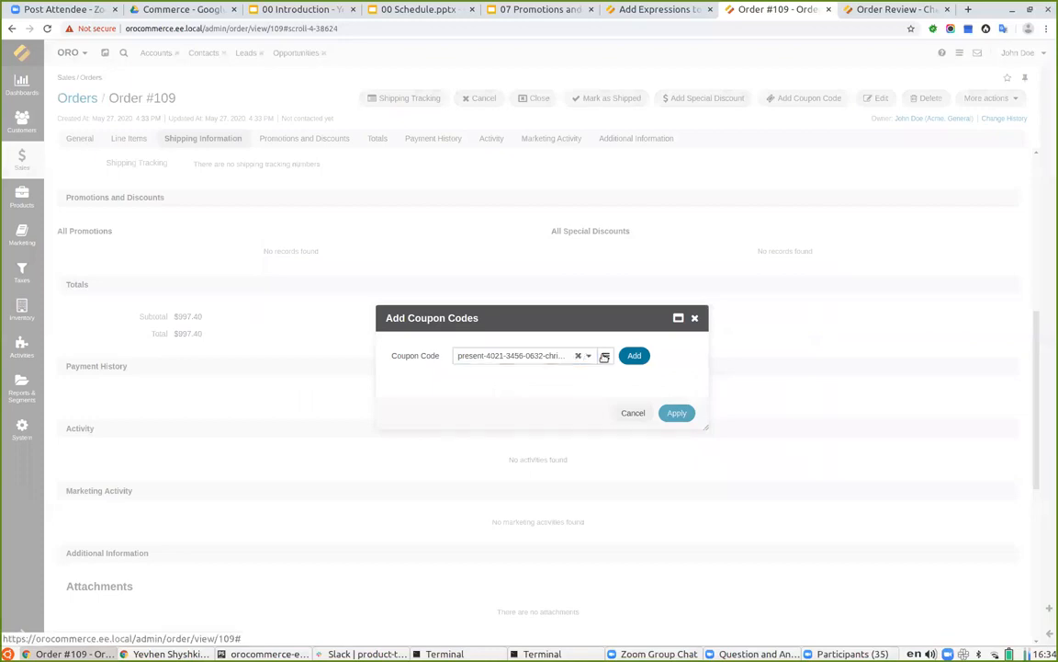
pyautogui.click(606, 356)
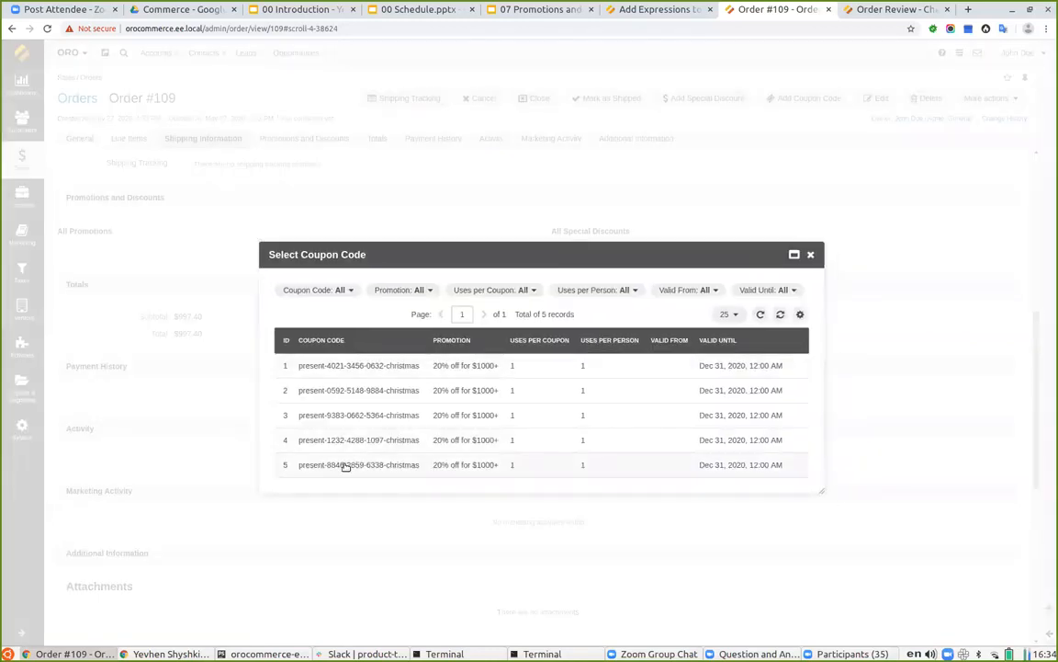
pyautogui.click(350, 464)
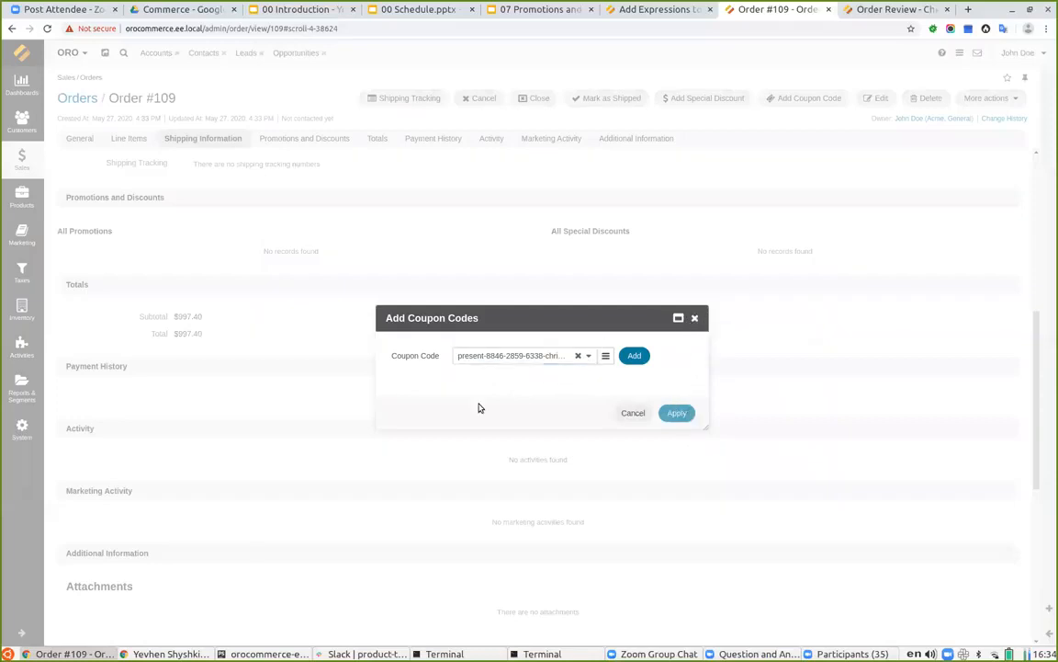
pyautogui.click(633, 356)
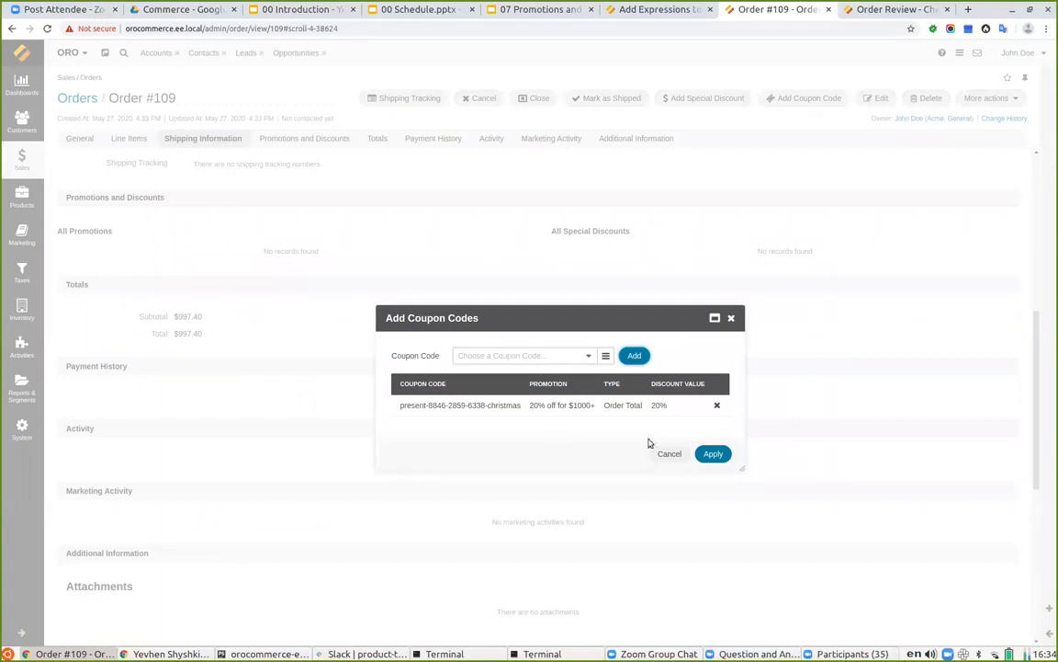
pyautogui.click(712, 452)
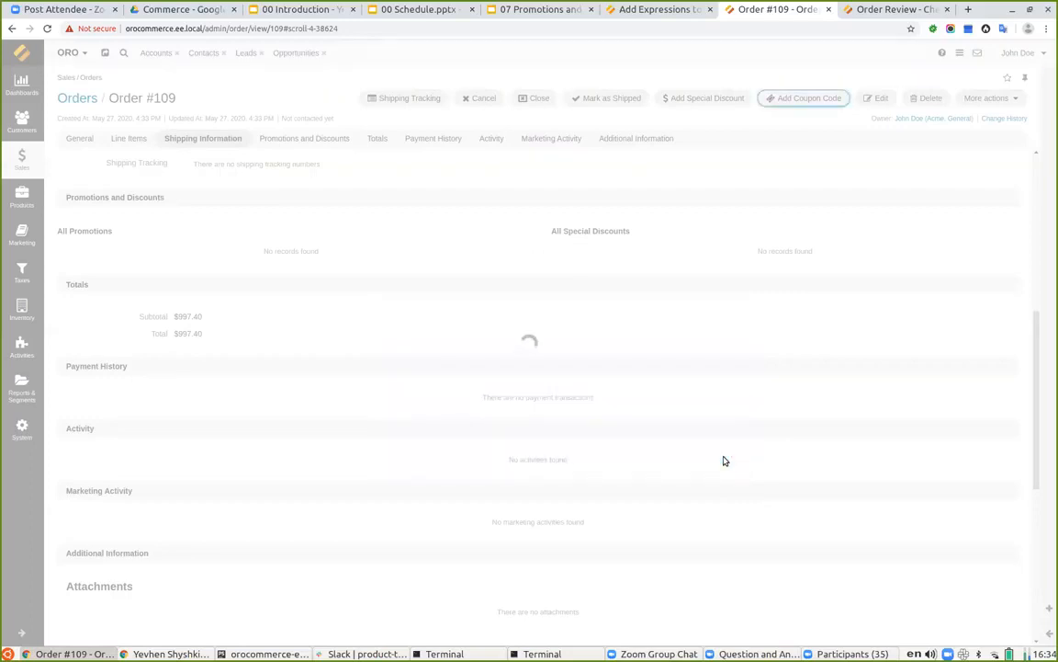
pyautogui.scroll(-2, 718, 384)
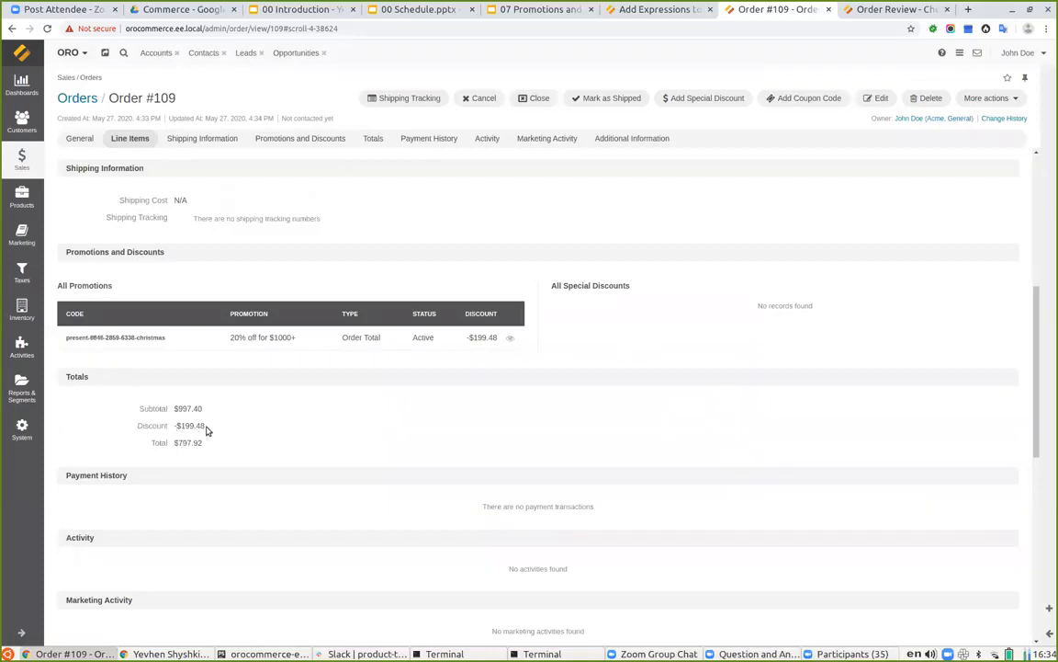
pyautogui.moveTo(206, 431); pyautogui.dragTo(177, 434)
pyautogui.click(185, 432)
pyautogui.scroll(1, 687, 381)
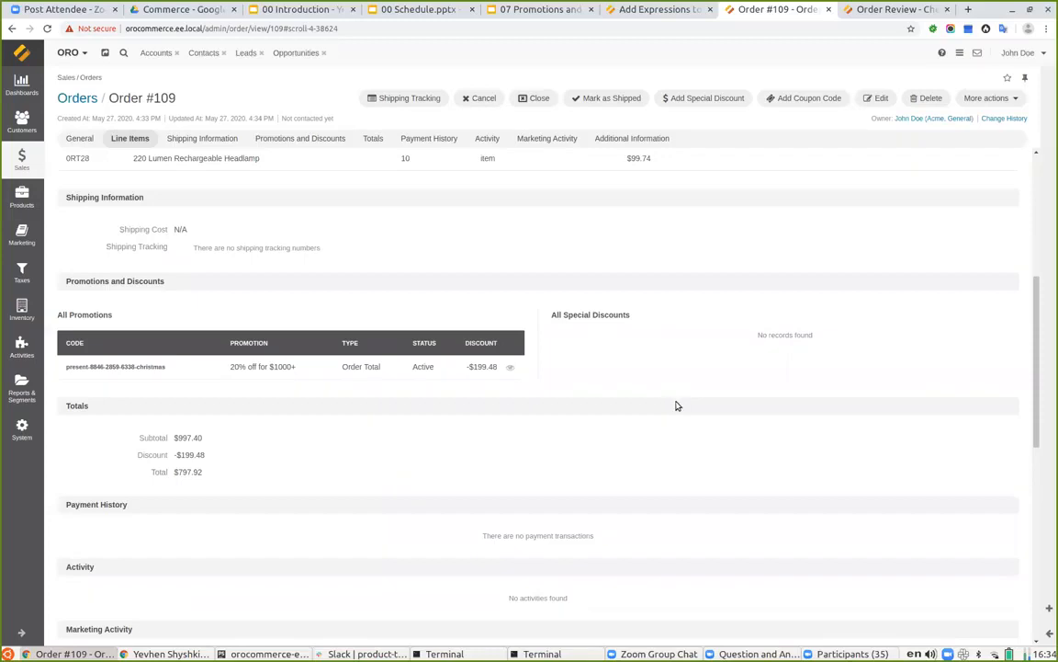
# Add a special discount of 100 USD described as "The First Customer" to the order and check it in the totals.
pyautogui.click(705, 98)
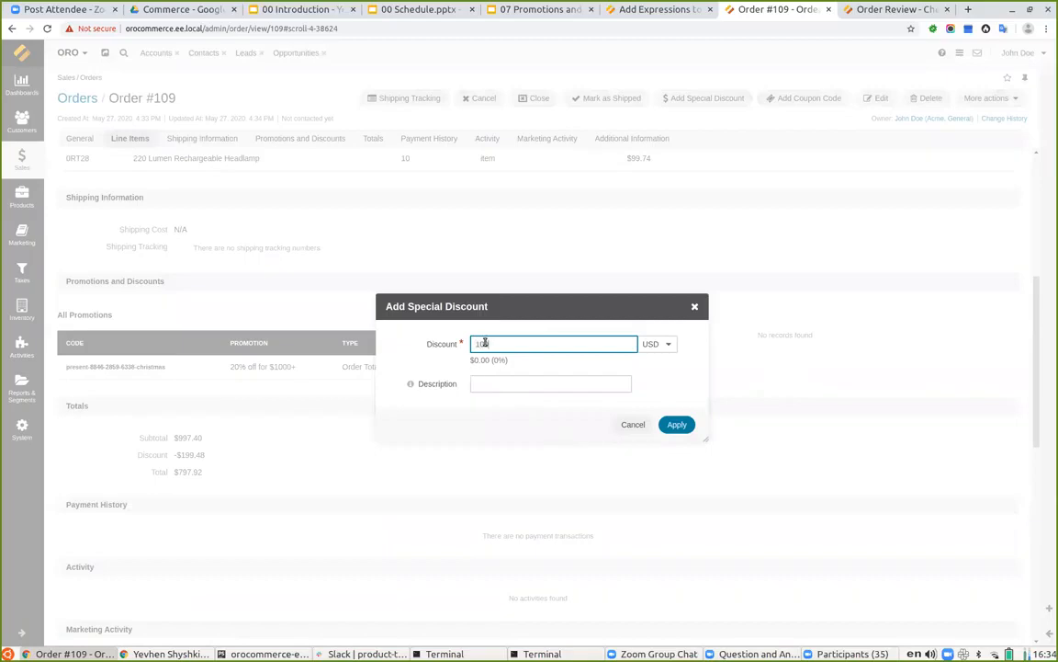
pyautogui.moveTo(527, 315); pyautogui.dragTo(574, 308)
pyautogui.click(547, 373)
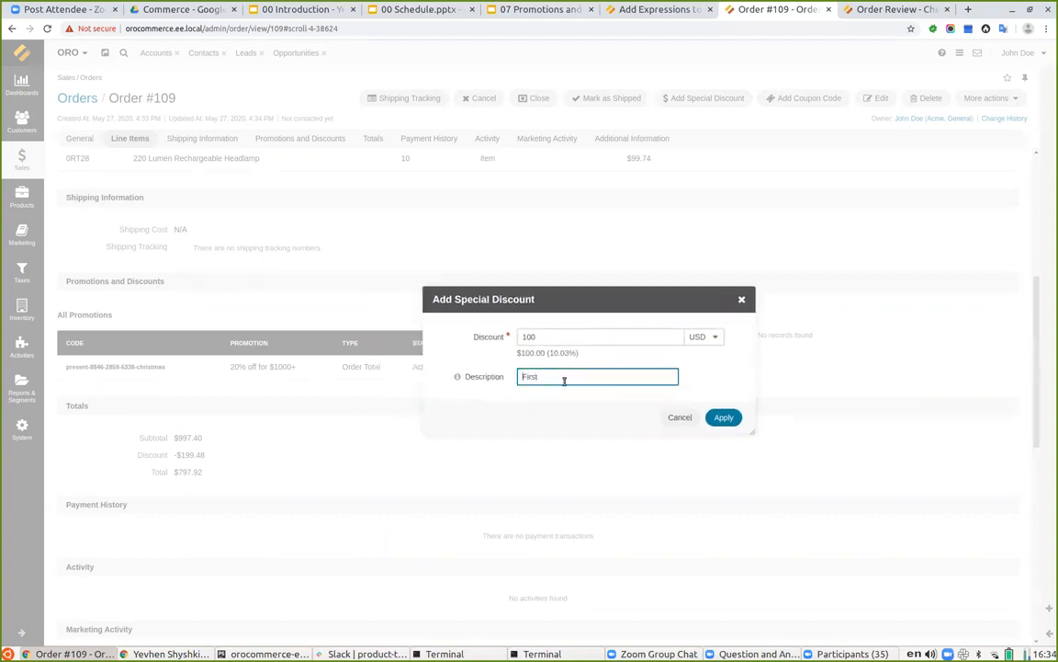
pyautogui.write('The Fir')
pyautogui.click(723, 417)
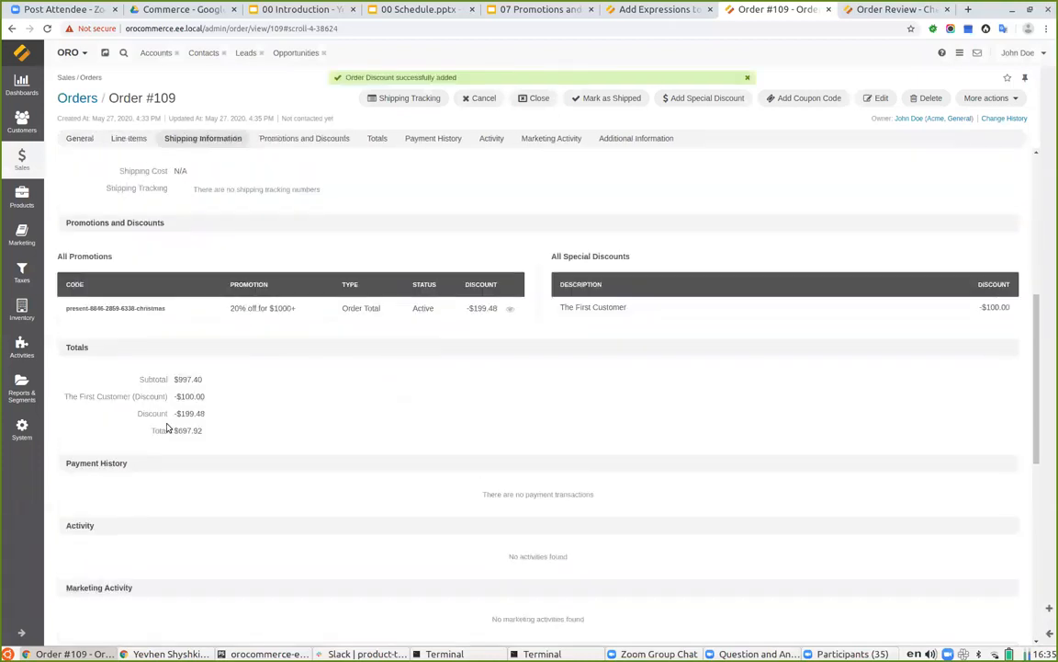
pyautogui.moveTo(212, 397); pyautogui.dragTo(182, 405)
pyautogui.click(213, 400)
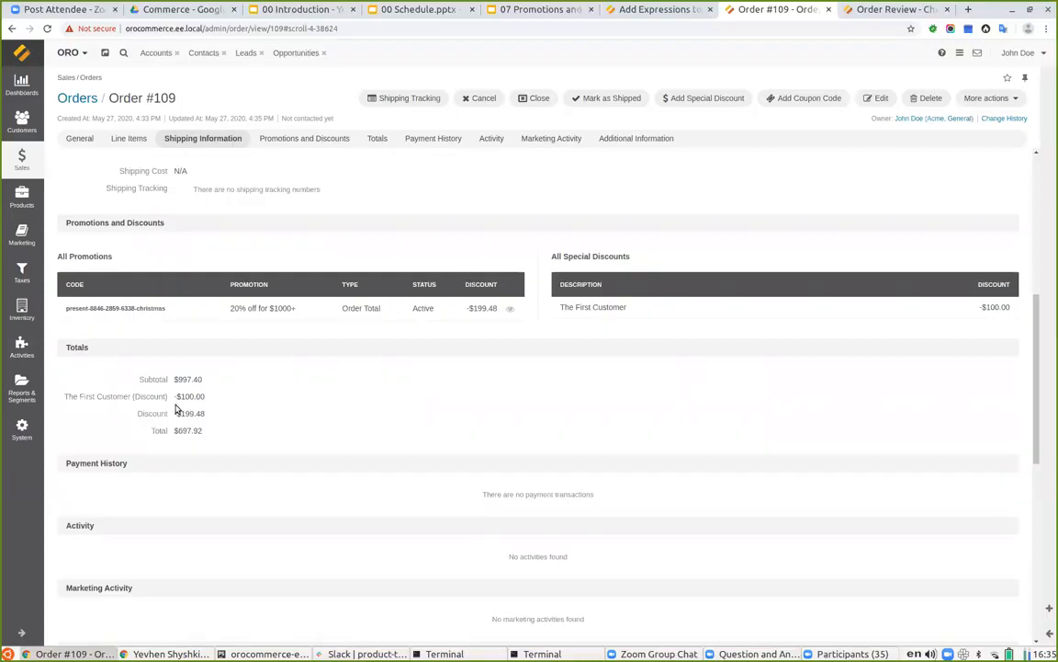
# Switch to the Google Slides deck and present the Discounts: Pricing VS Promotions slide.
pyautogui.click(535, 17)
pyautogui.scroll(-2, 89, 407)
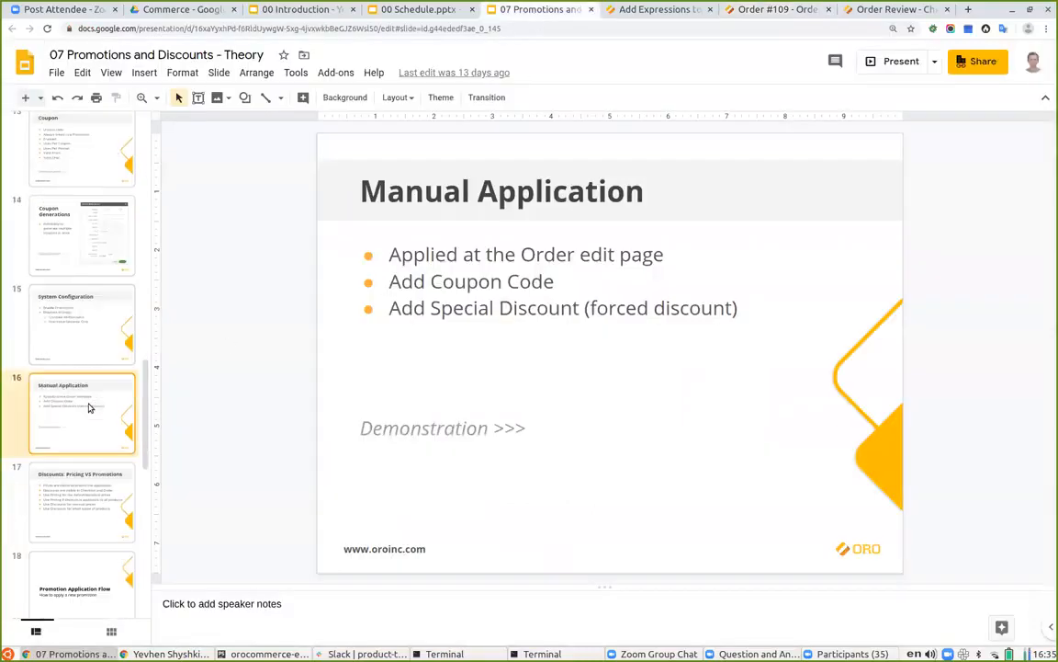
pyautogui.click(101, 500)
pyautogui.click(884, 59)
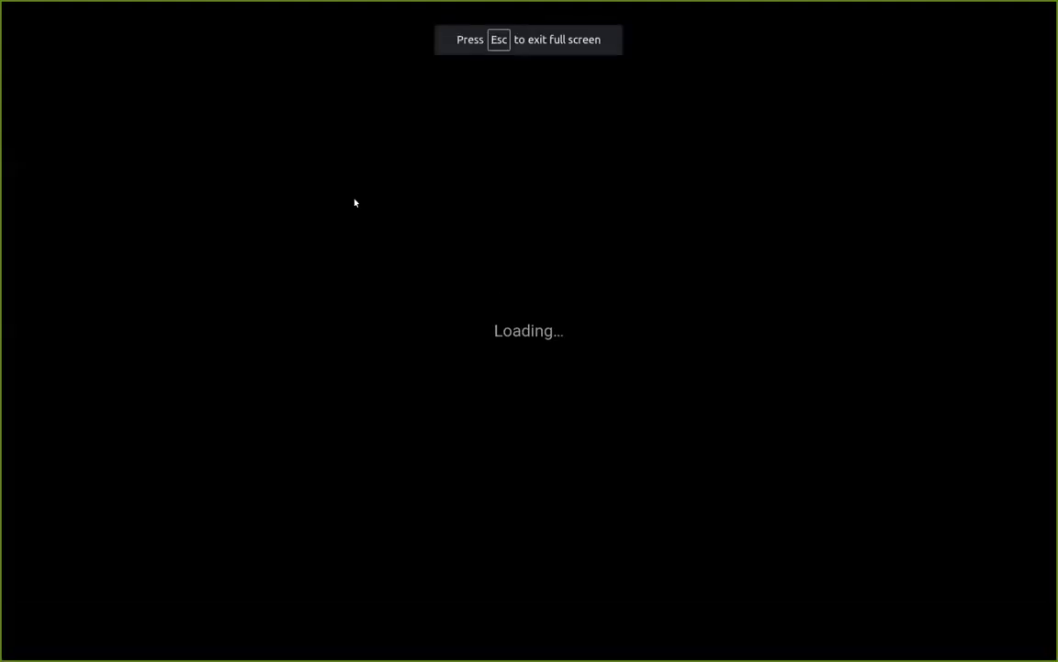
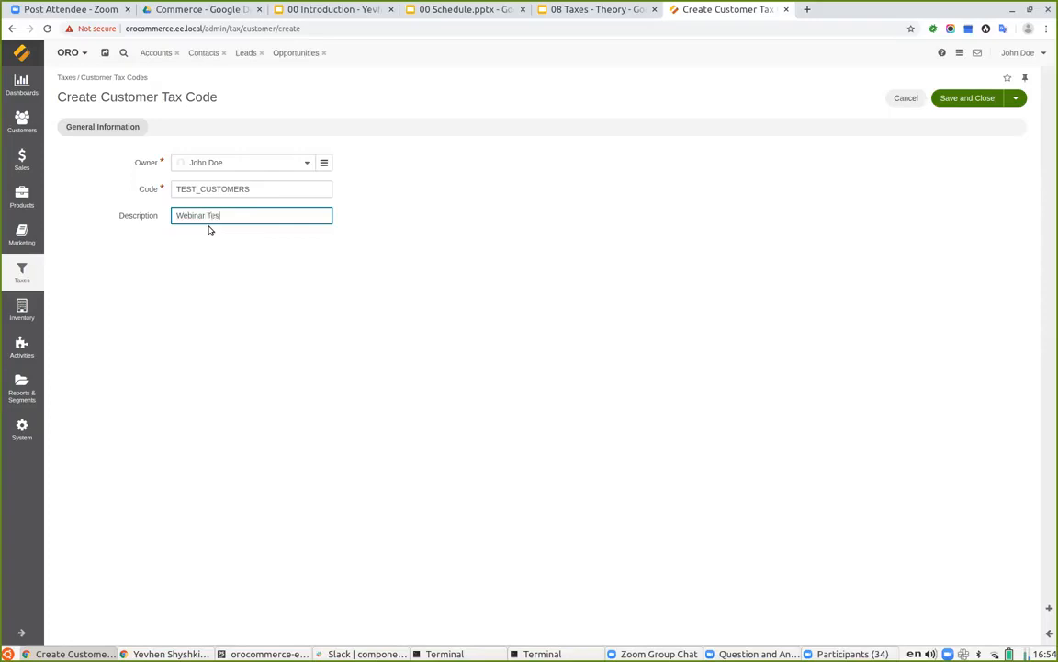
# Complete the new customer tax code's description as "For Webinar Test Only" and save the tax code.
pyautogui.write('For')
pyautogui.click(955, 101)
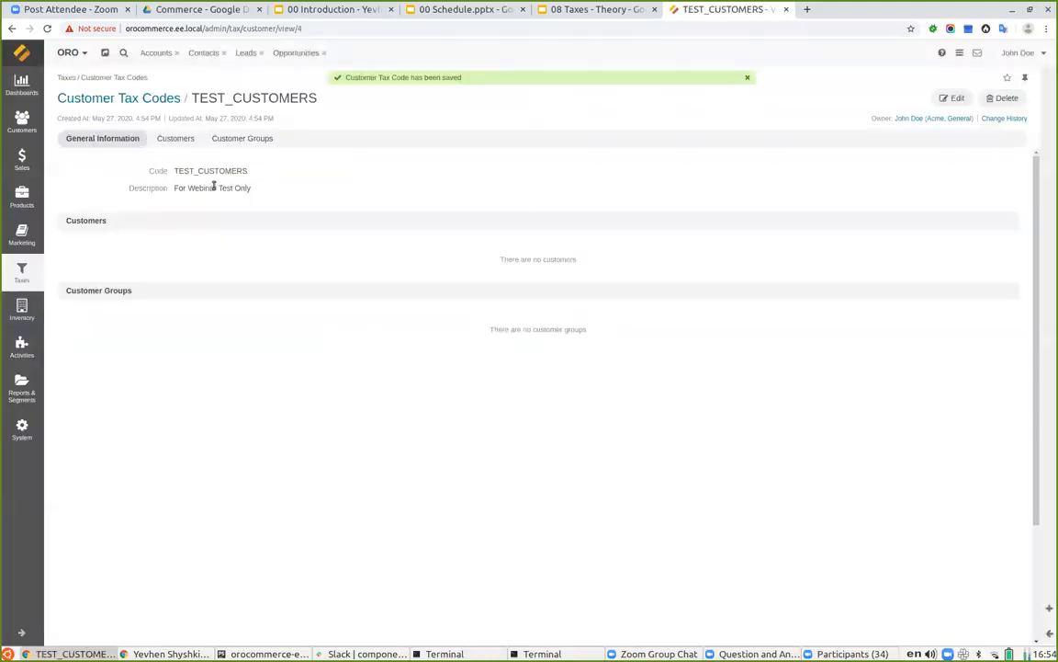
# Look through the customers and customer groups lists, and open the All Customers group for editing to view its Tax Code field.
pyautogui.click(26, 135)
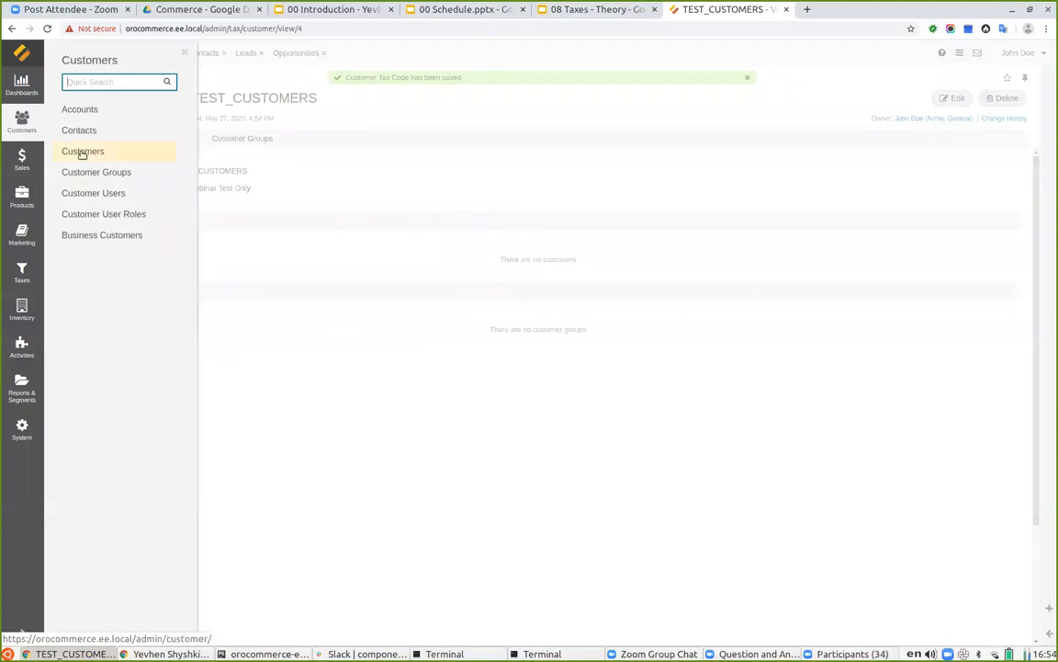
pyautogui.click(80, 152)
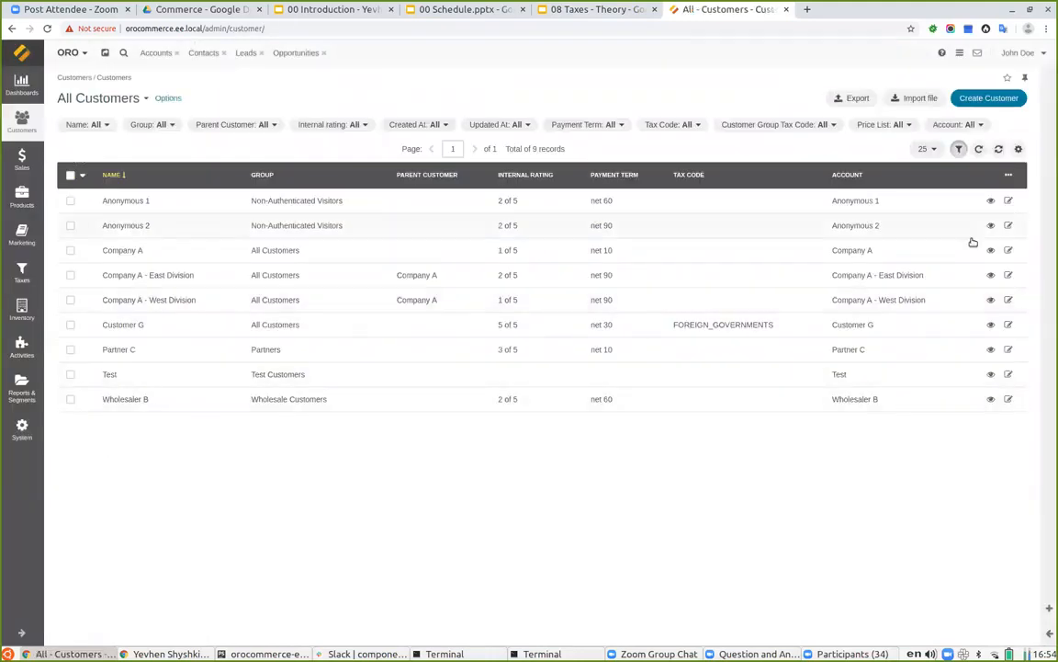
pyautogui.click(26, 127)
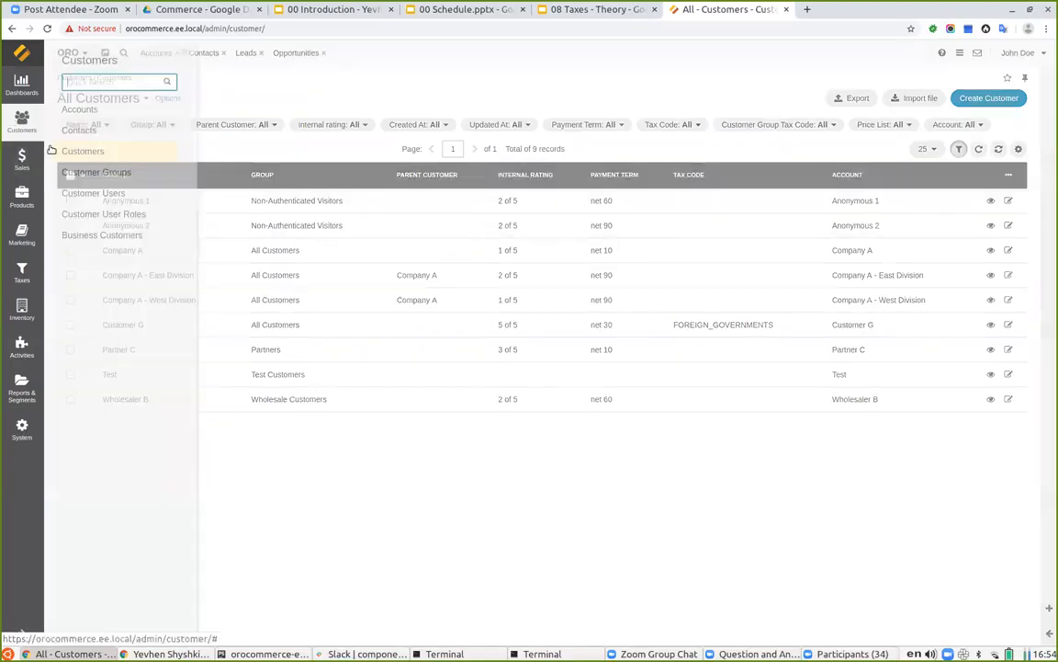
pyautogui.click(80, 175)
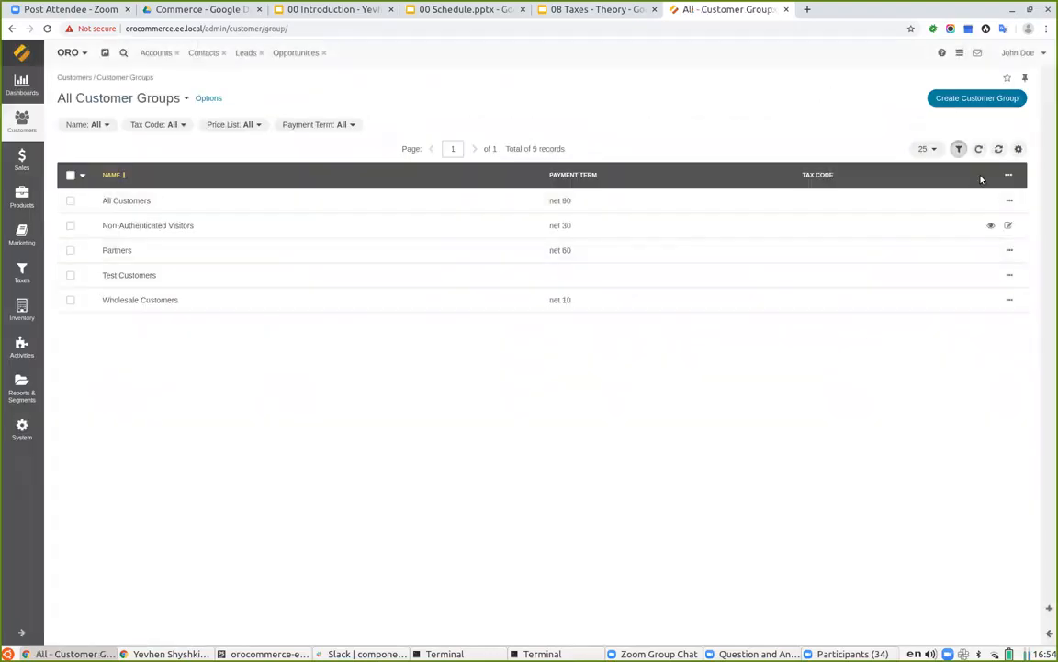
pyautogui.click(967, 201)
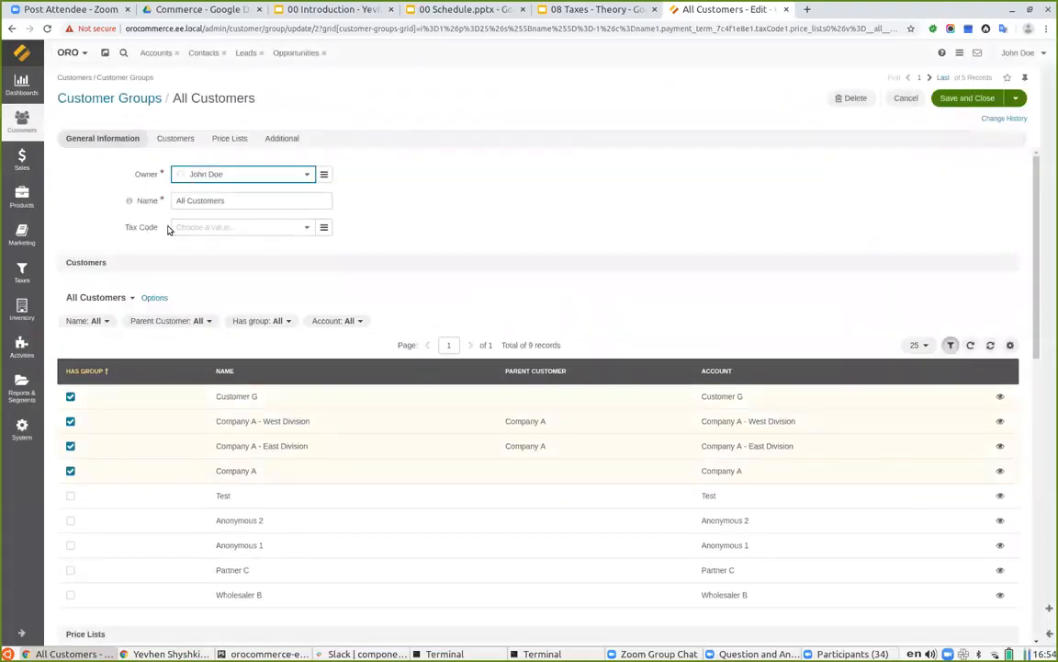
# Assign the TEST_CUSTOMERS tax code to the customer Company A and save the customer.
pyautogui.click(22, 118)
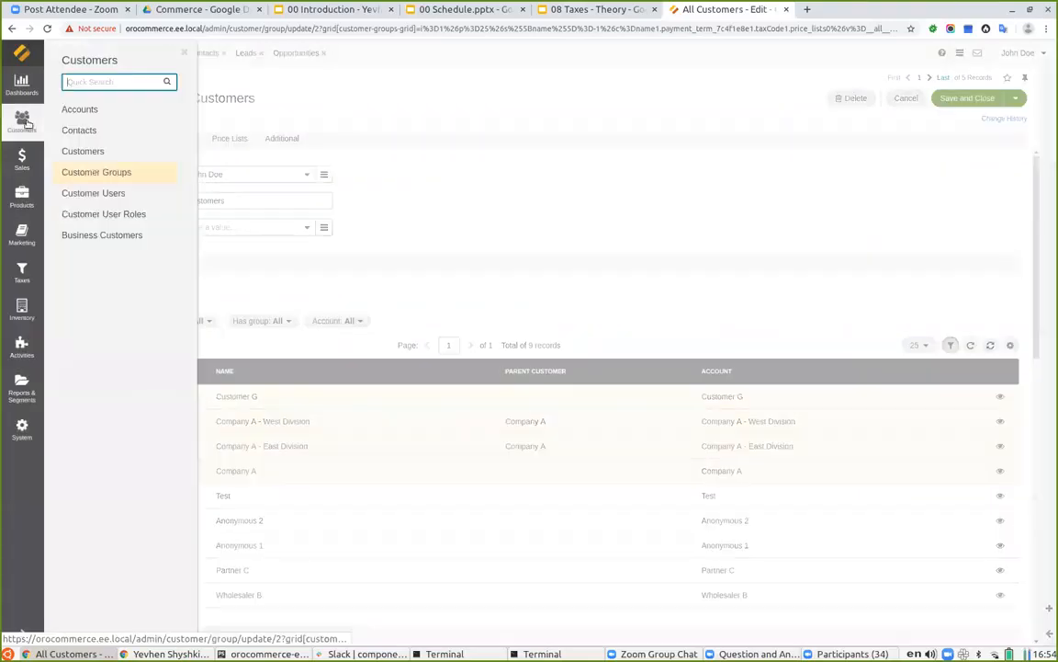
pyautogui.click(83, 154)
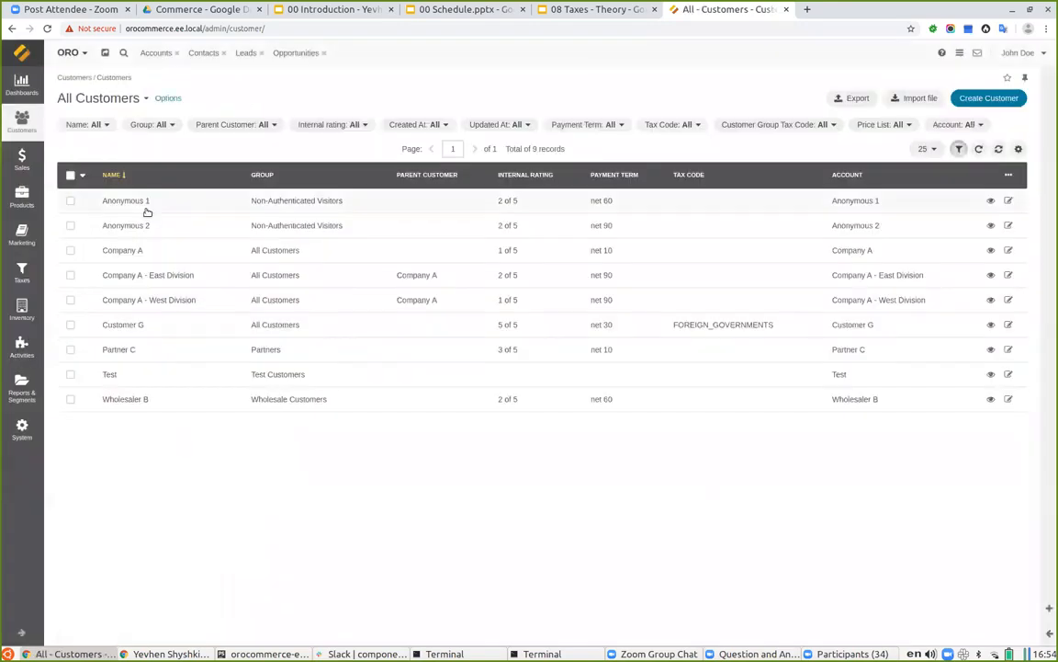
pyautogui.click(1008, 250)
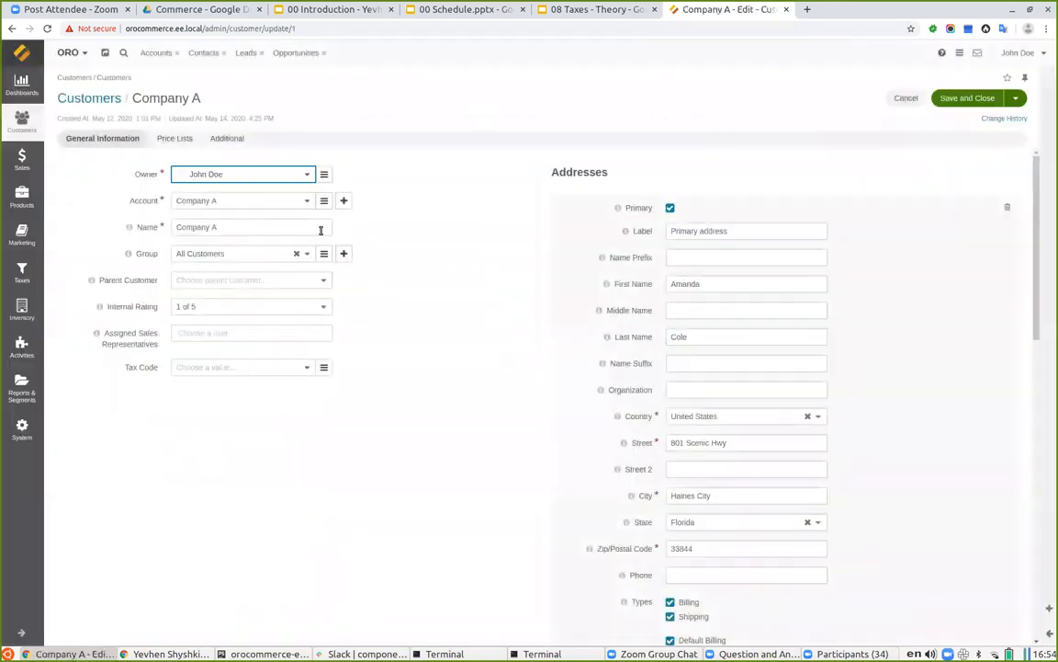
pyautogui.click(325, 368)
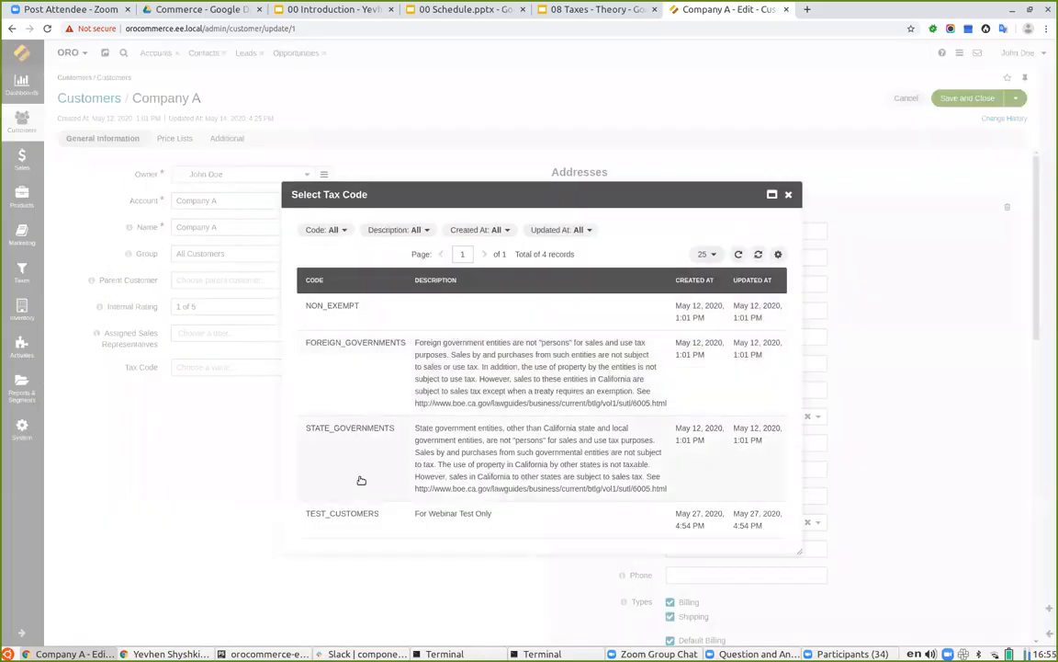
pyautogui.click(355, 522)
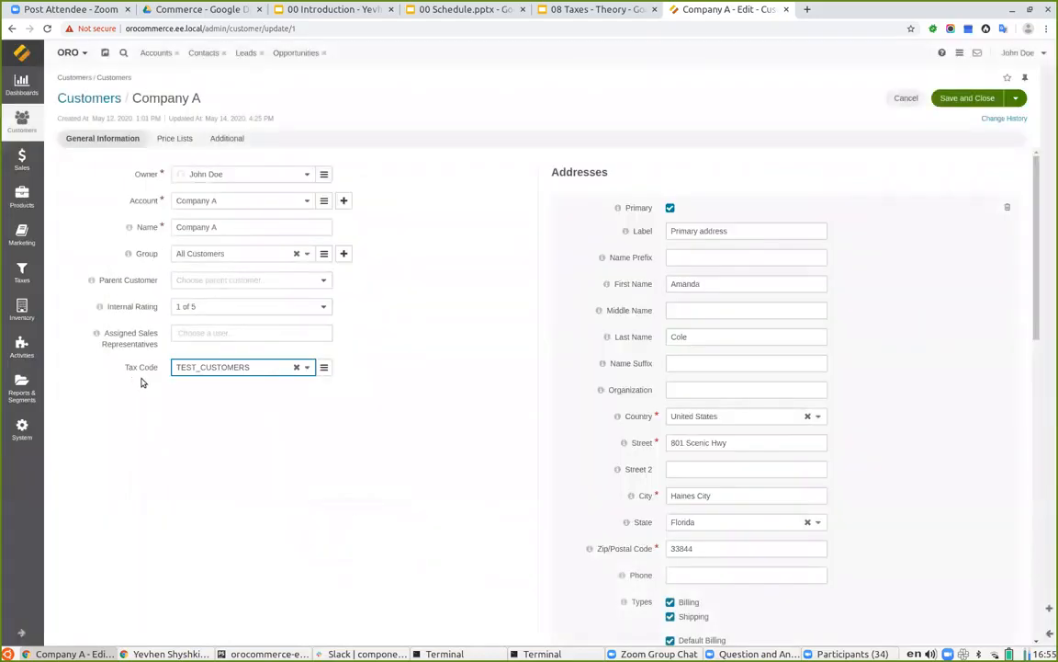
pyautogui.click(965, 98)
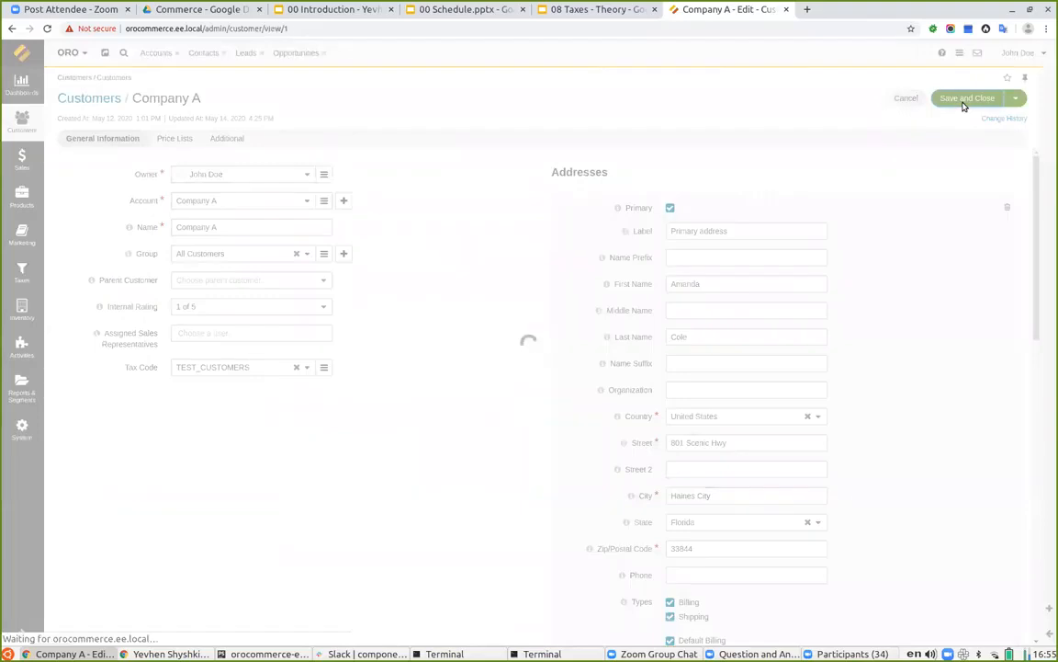
# Switch to the 08 Taxes - Theory deck in Google Slides, present the Product Tax Code slide and leave the presentation.
pyautogui.click(575, 11)
pyautogui.click(57, 377)
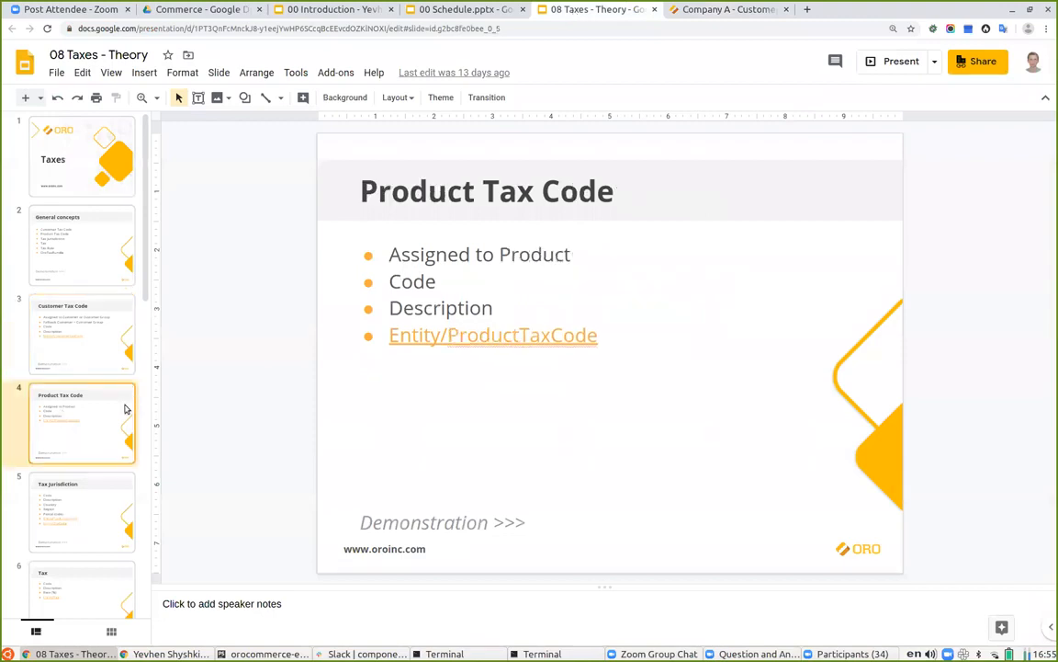
pyautogui.click(889, 60)
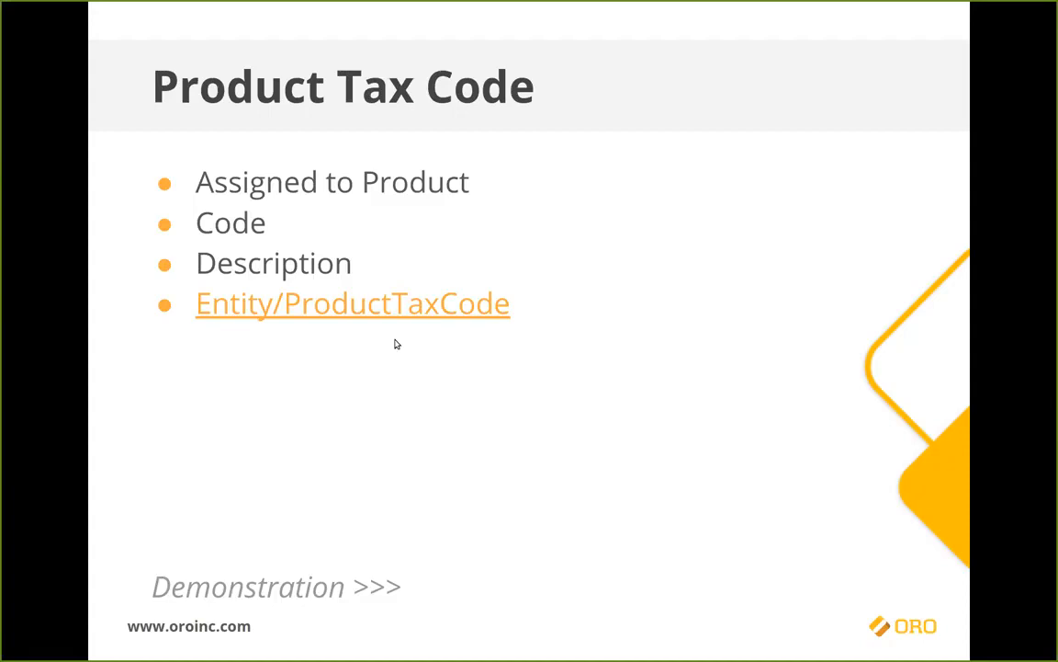
pyautogui.press('Escape')
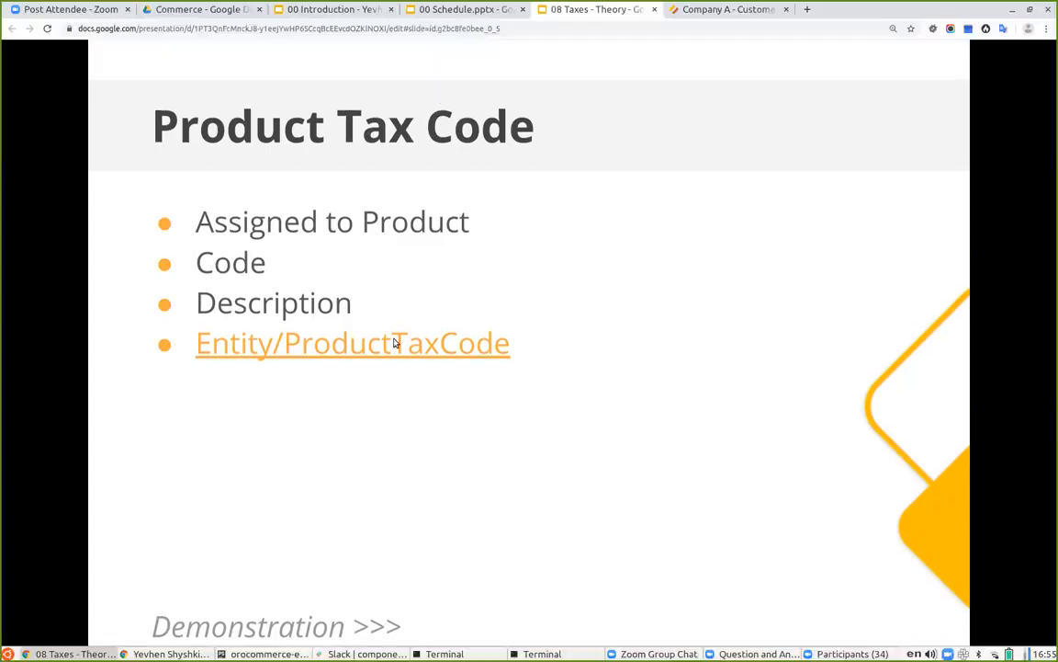
# Switch to the OroCommerce admin and view the list of product tax codes.
pyautogui.click(723, 9)
pyautogui.click(21, 194)
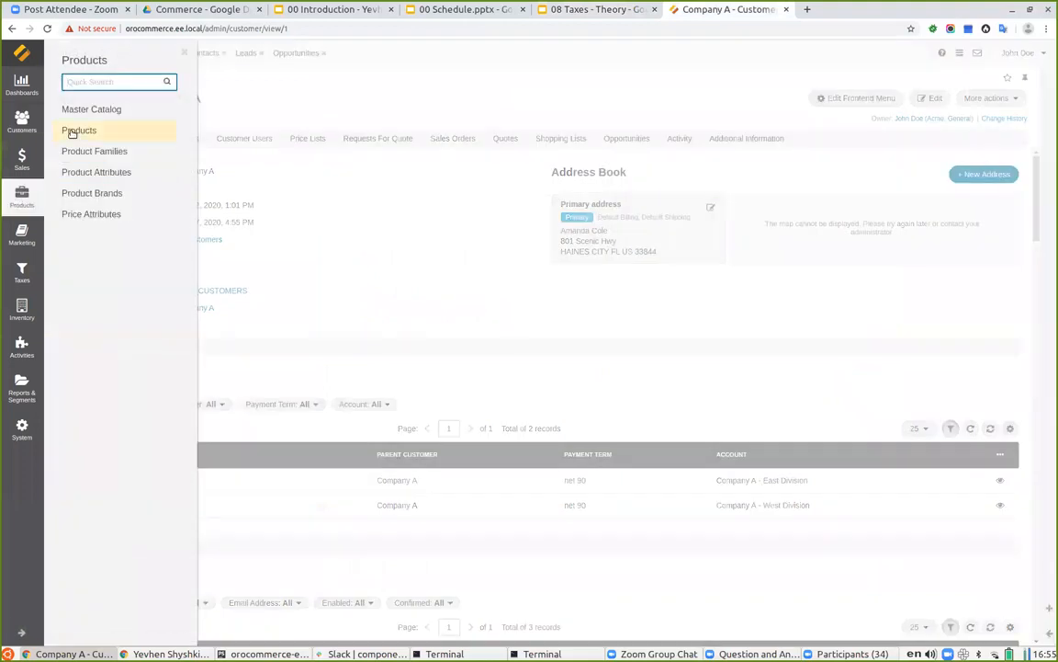
pyautogui.click(21, 272)
pyautogui.click(90, 111)
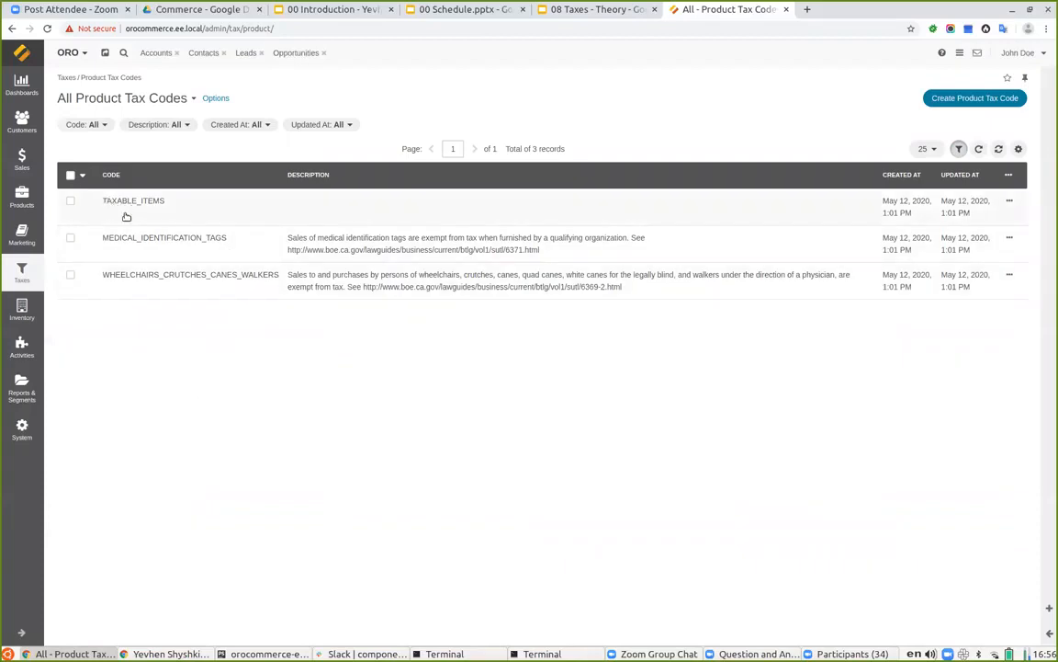
# Show the Tax Code column in the products list and look through the tax codes assigned to the products.
pyautogui.click(22, 195)
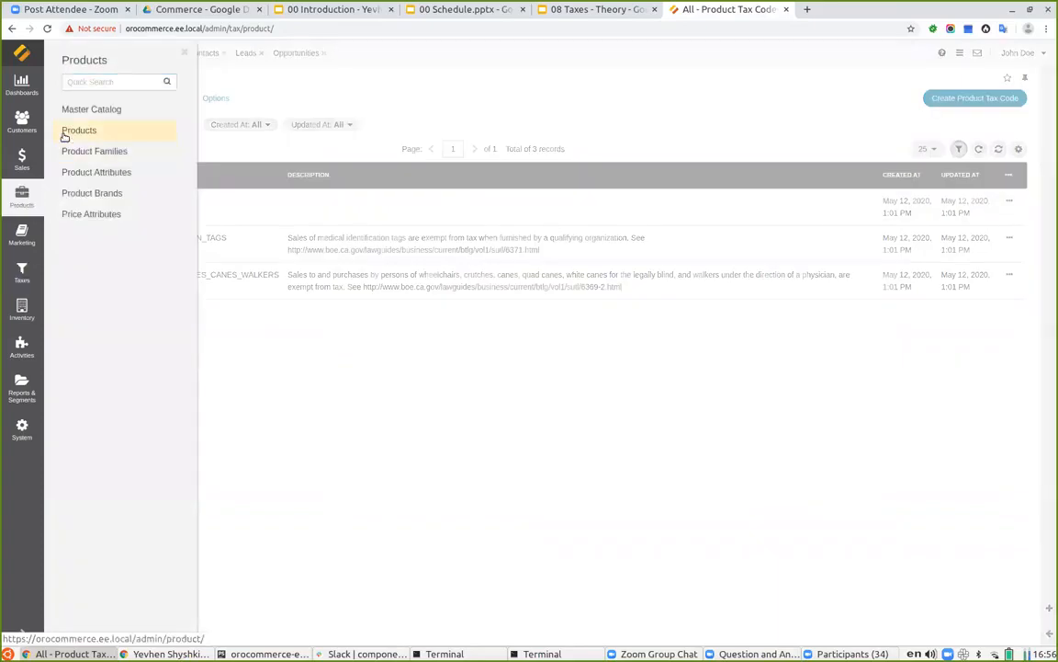
pyautogui.click(64, 135)
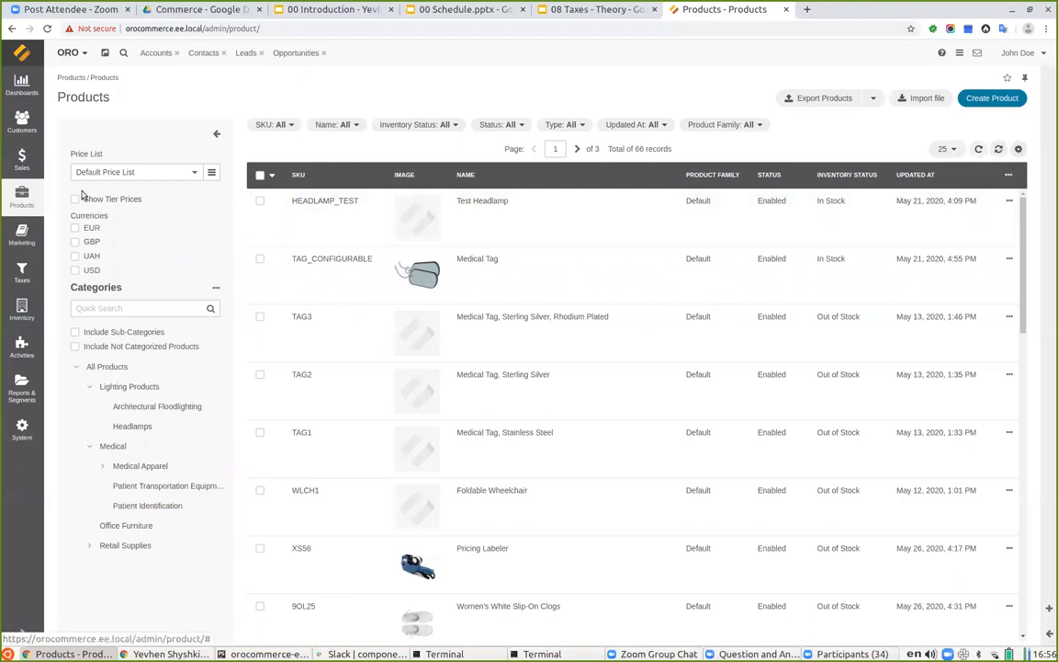
pyautogui.click(1018, 148)
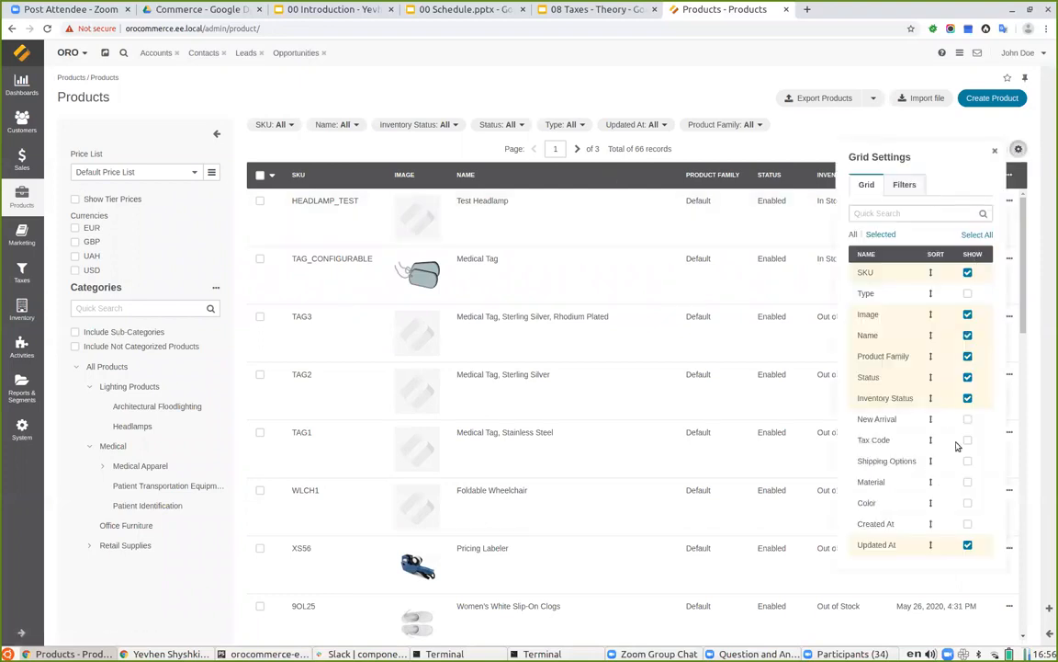
pyautogui.click(967, 439)
pyautogui.click(410, 150)
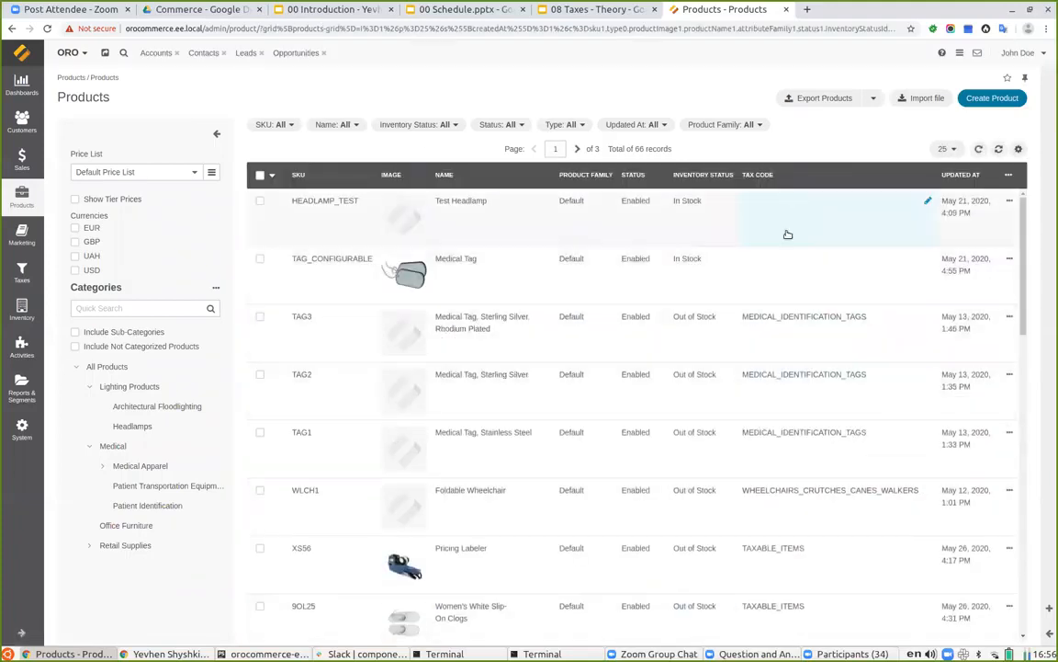
pyautogui.scroll(-3, 796, 354)
pyautogui.scroll(3, 797, 363)
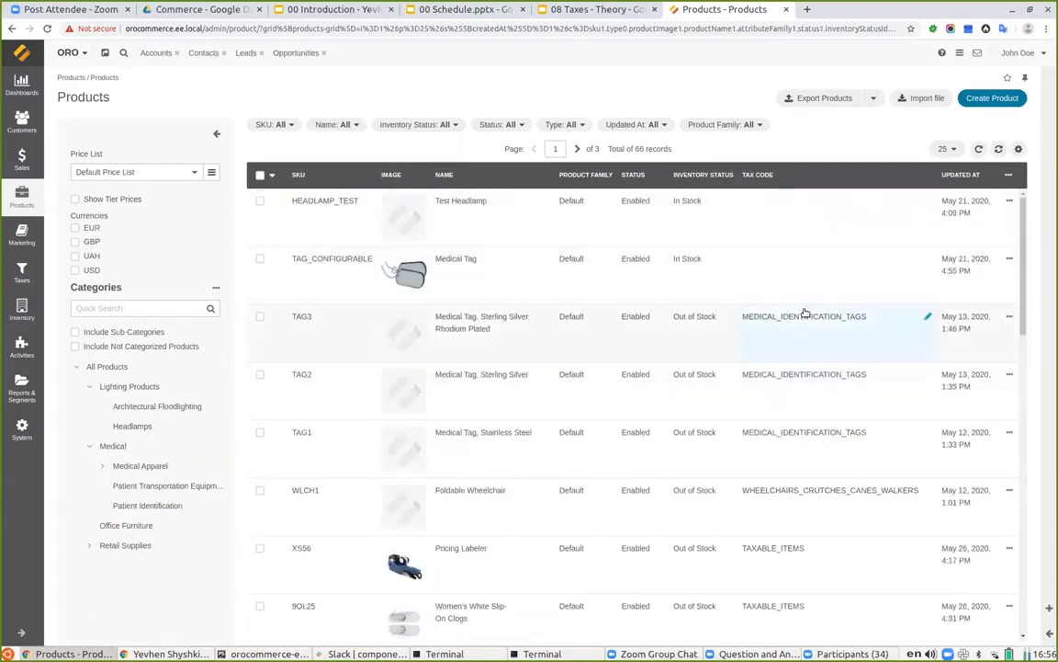
pyautogui.scroll(-1, 798, 294)
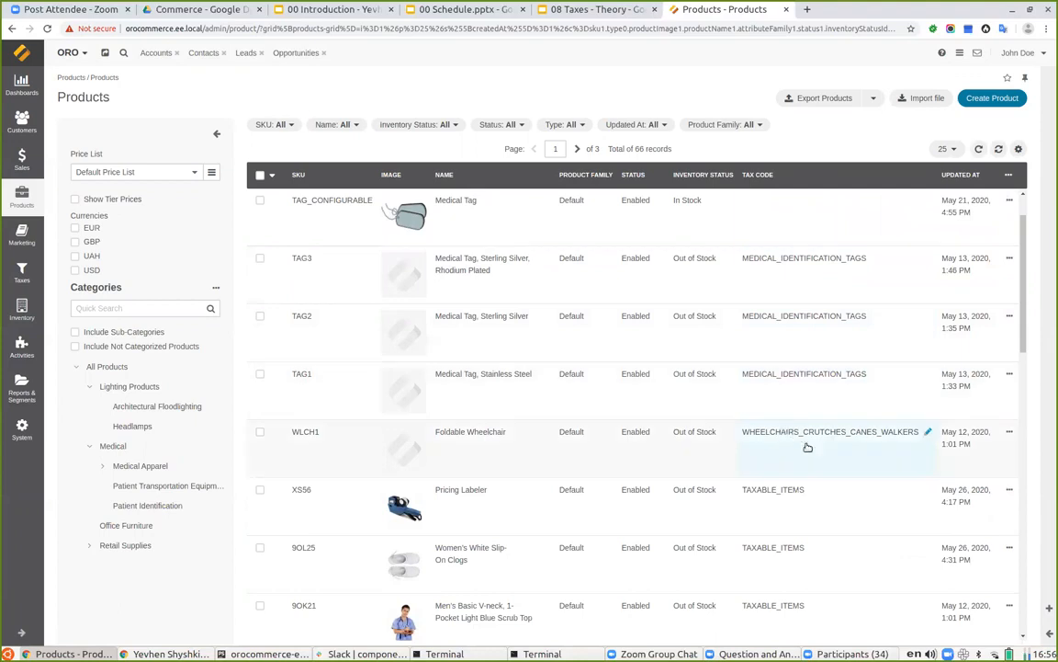
pyautogui.scroll(-10, 799, 450)
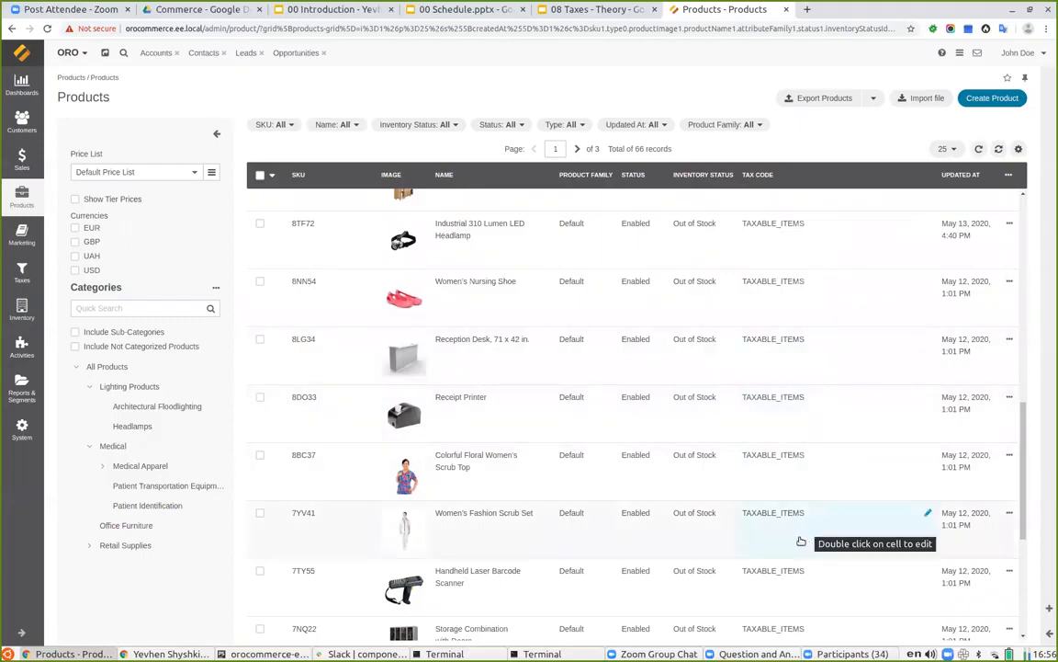
pyautogui.scroll(6, 796, 471)
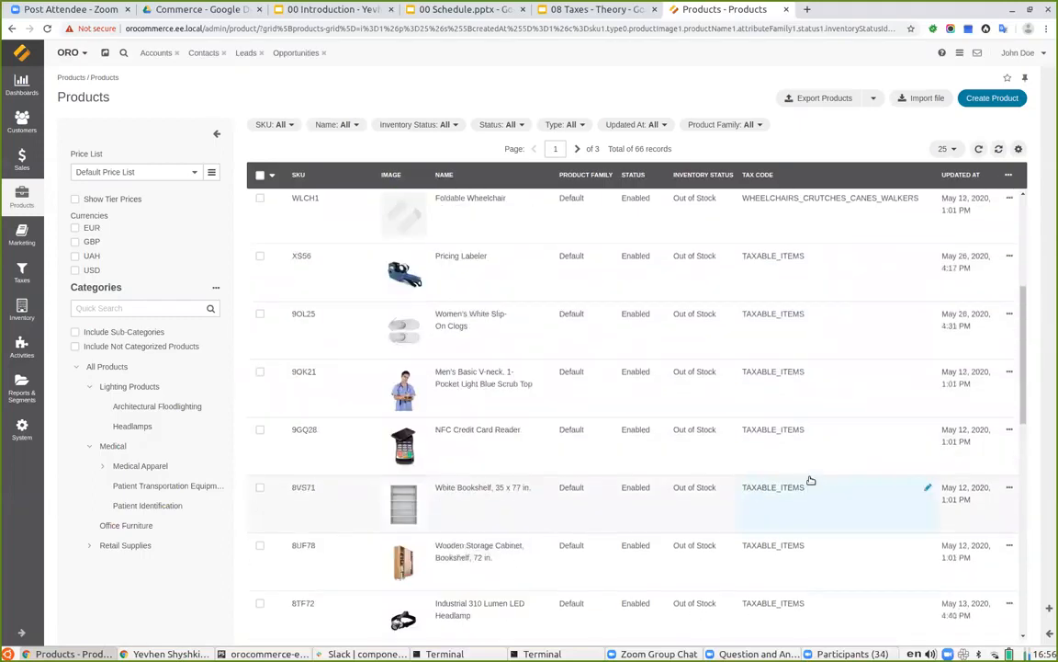
# Switch to the 08 Taxes - Theory deck in Google Slides, present the Tax Jurisdiction slide and leave the presentation.
pyautogui.click(580, 11)
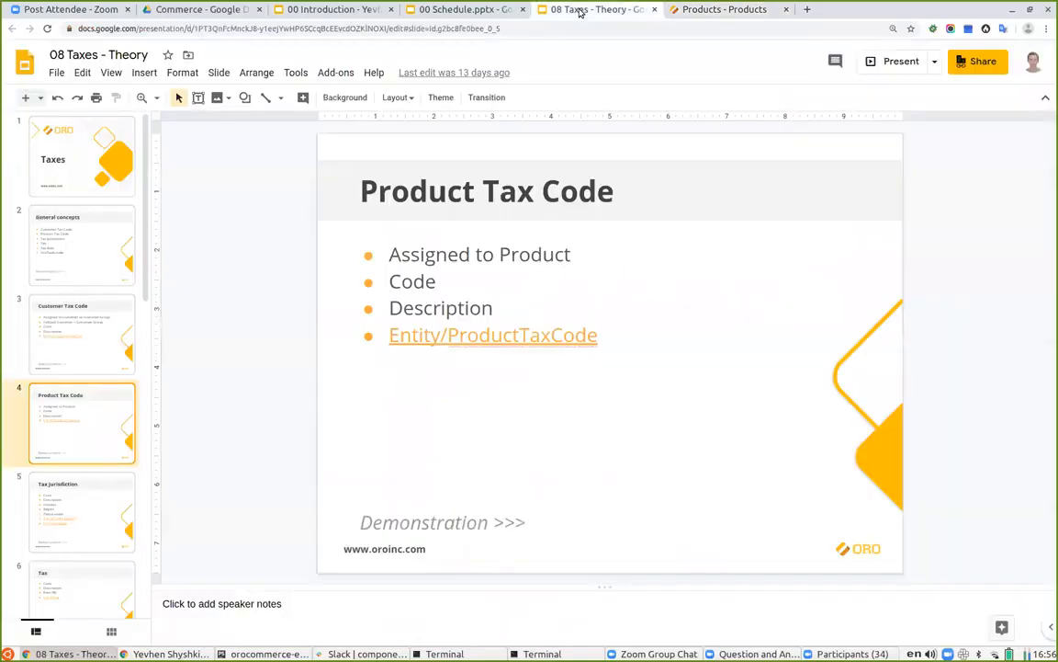
pyautogui.click(79, 500)
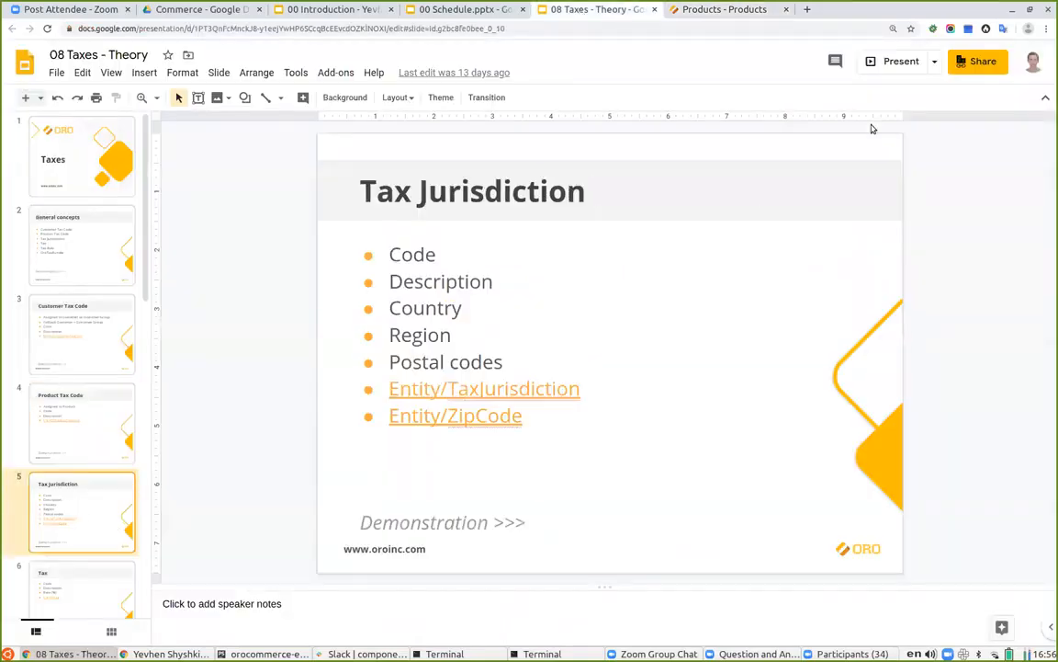
pyautogui.click(900, 61)
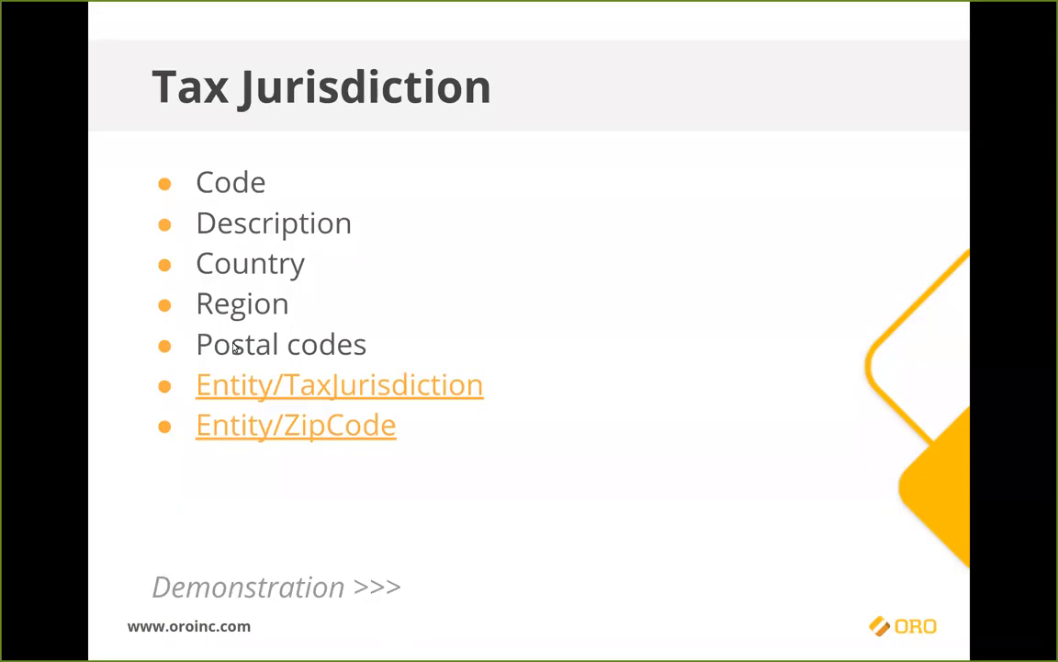
pyautogui.press('Escape')
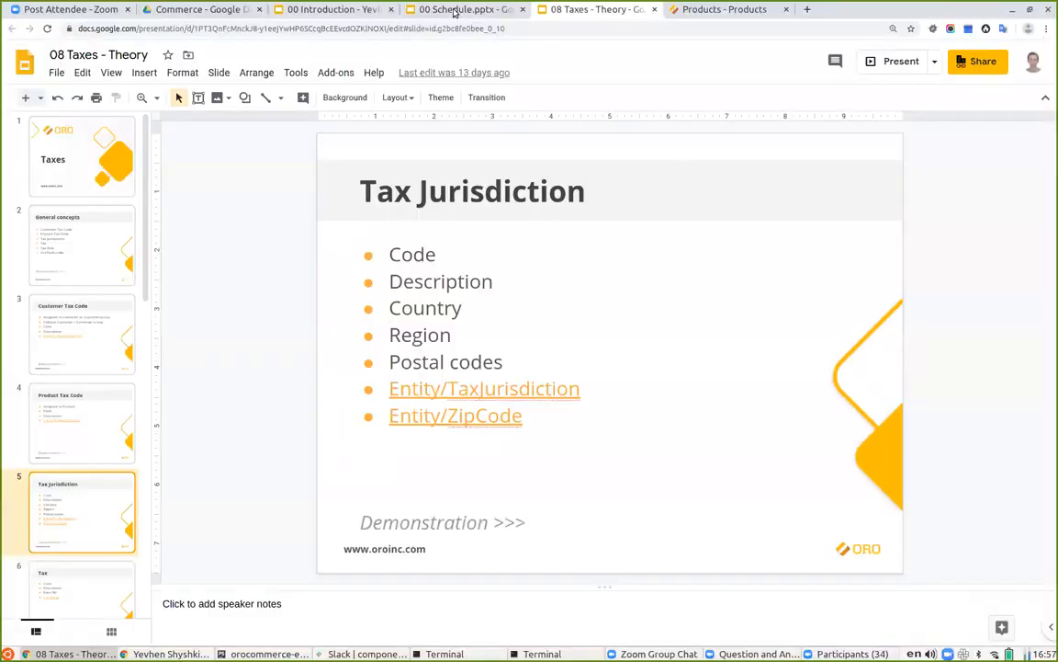
# Switch to OroCommerce and start a new tax jurisdiction with code WHOLE_USA and country United States, leaving the state empty.
pyautogui.click(717, 10)
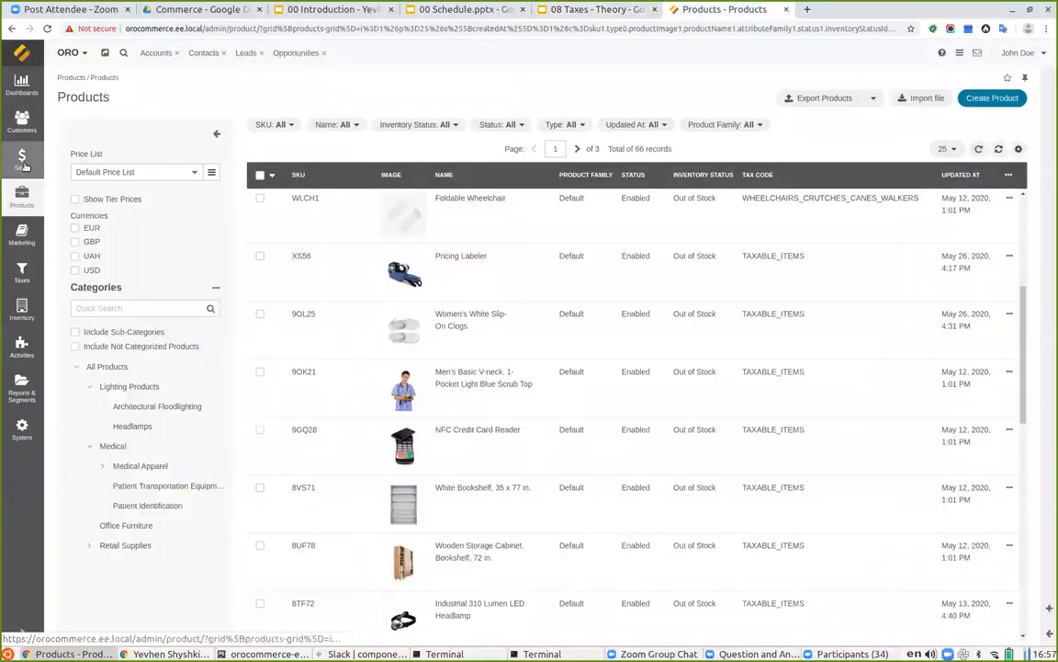
pyautogui.moveTo(21, 269)
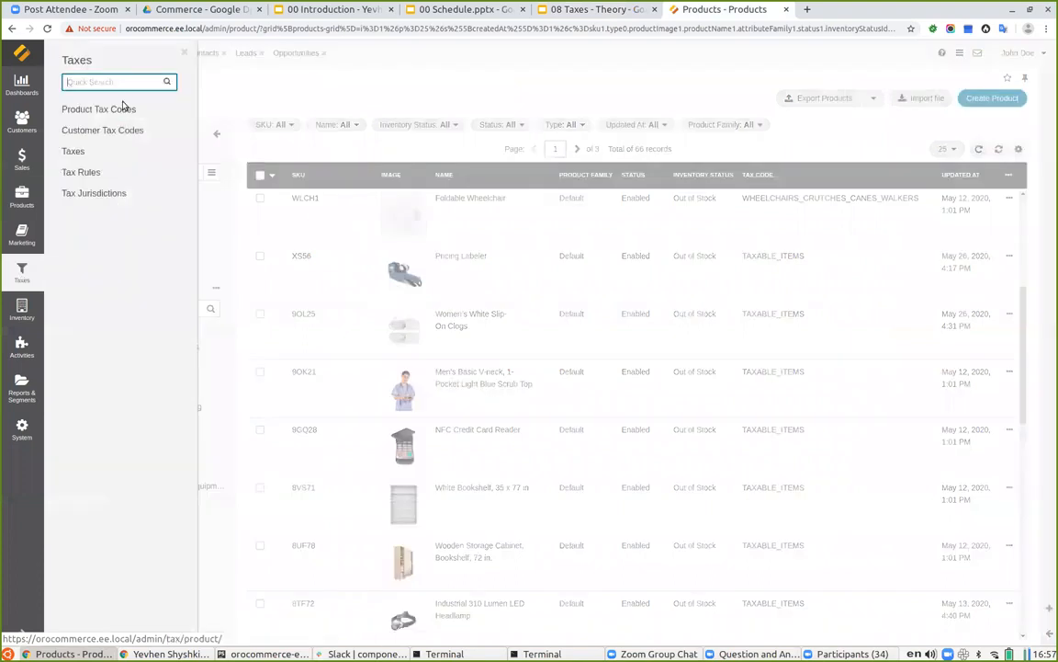
pyautogui.click(88, 198)
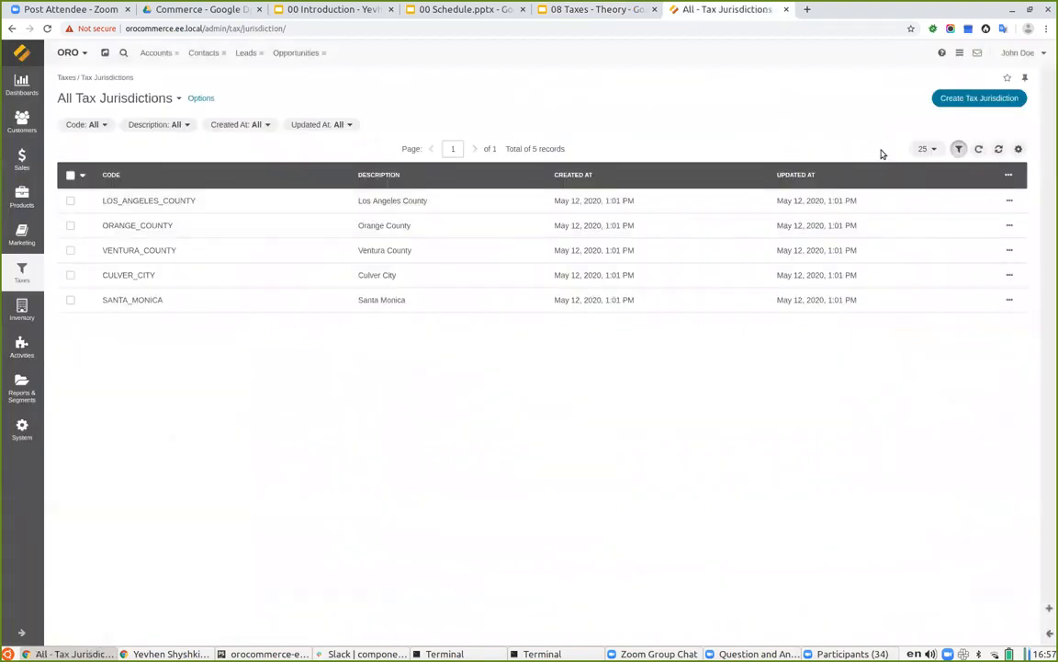
pyautogui.click(965, 100)
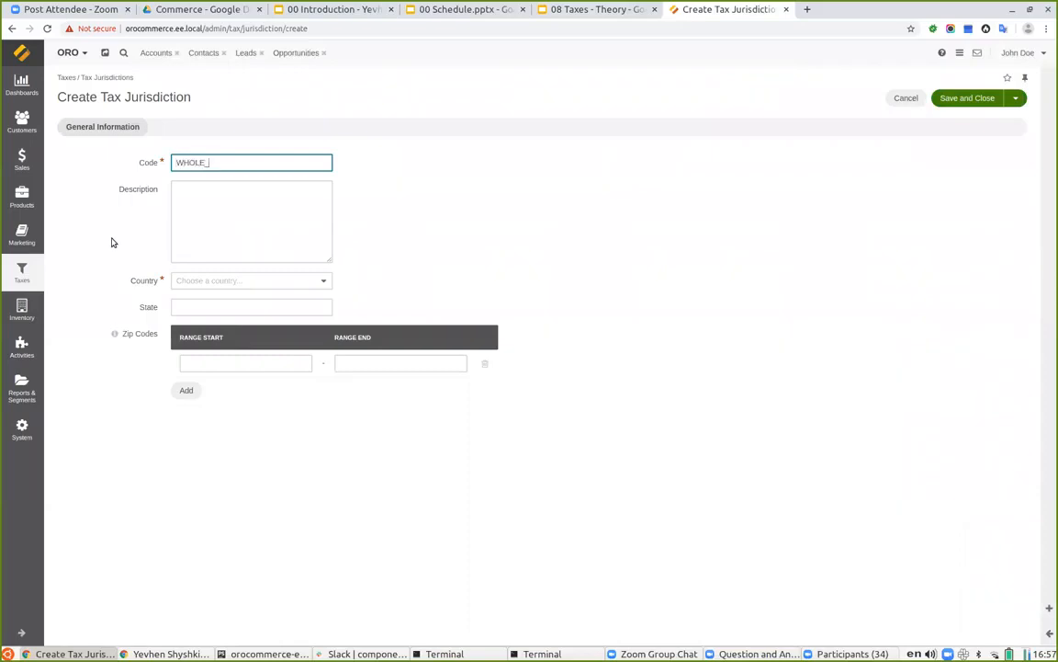
pyautogui.click(198, 280)
pyautogui.write('unite')
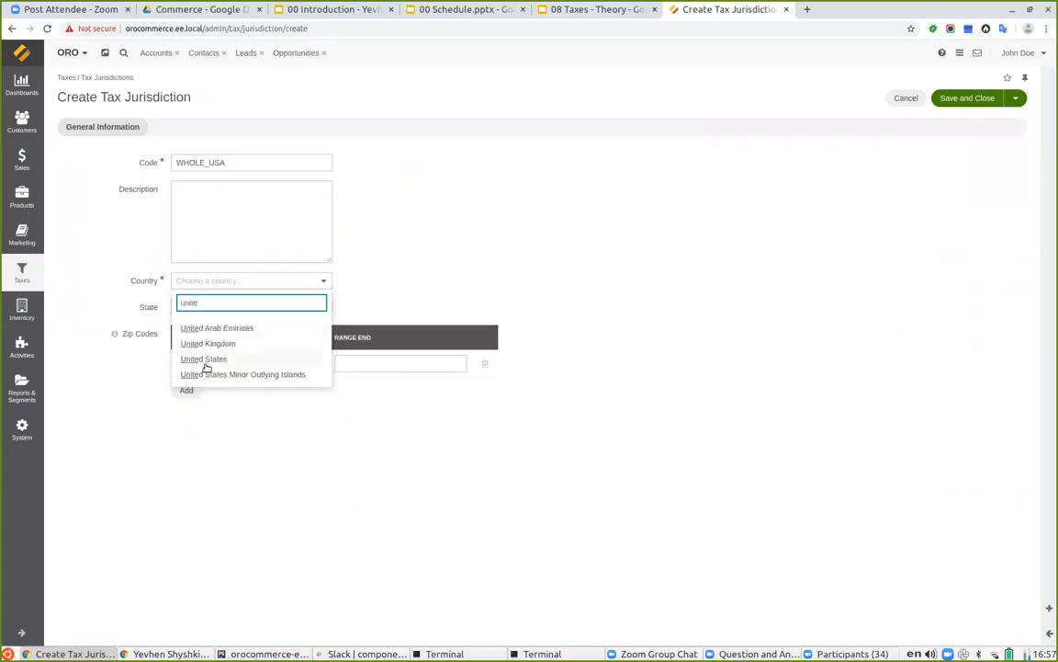
pyautogui.click(205, 363)
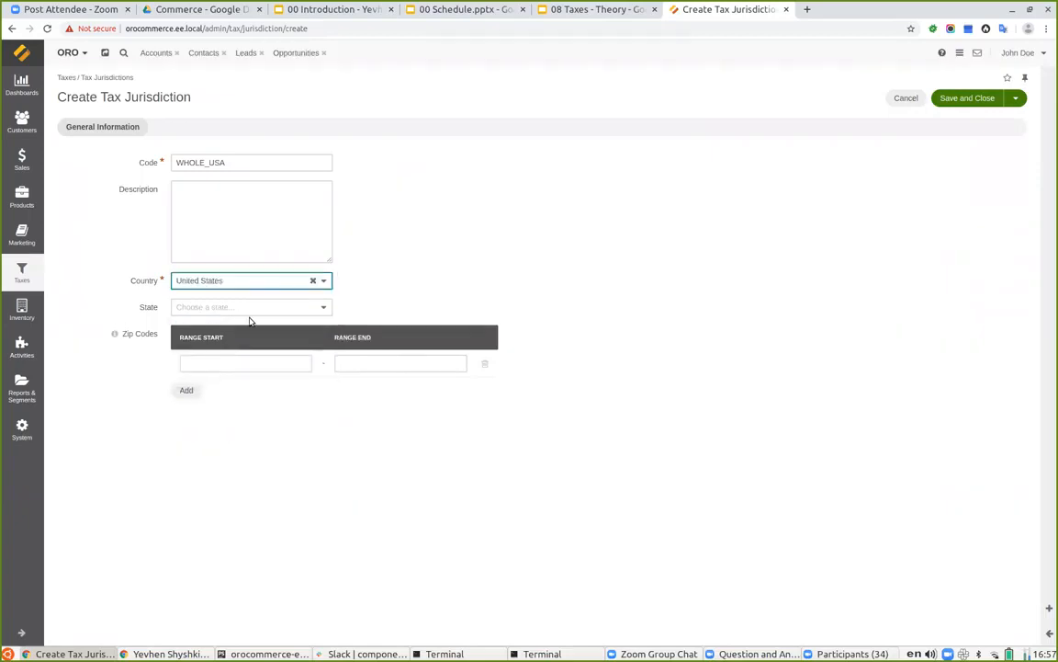
pyautogui.click(220, 308)
pyautogui.click(220, 308)
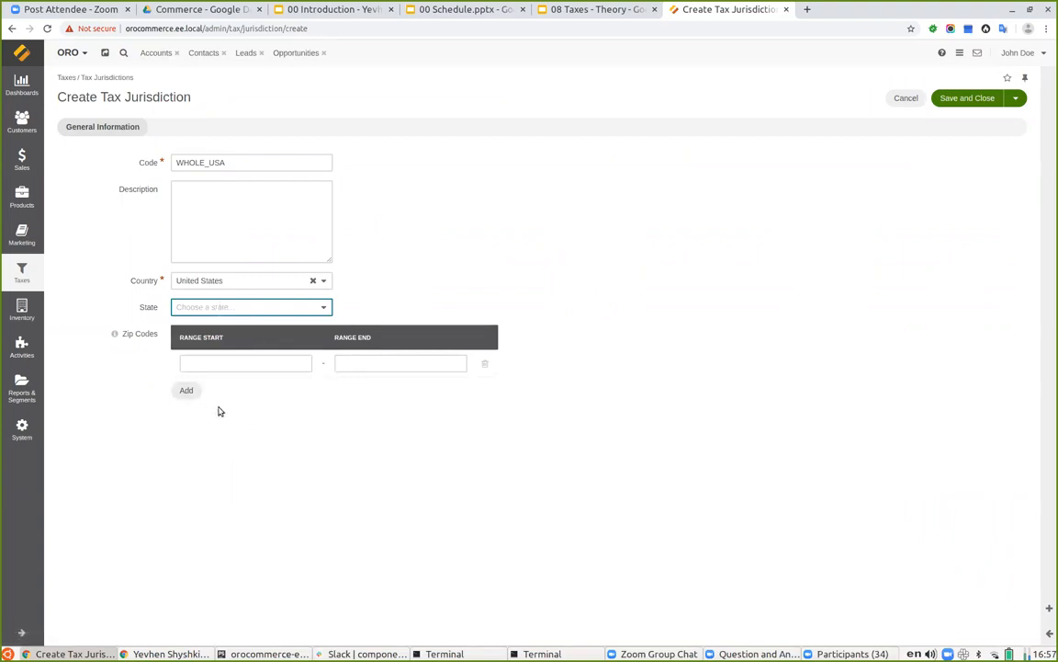
# Try adding two more zip code ranges, remove all the empty ranges and save the tax jurisdiction.
pyautogui.click(186, 389)
pyautogui.click(187, 417)
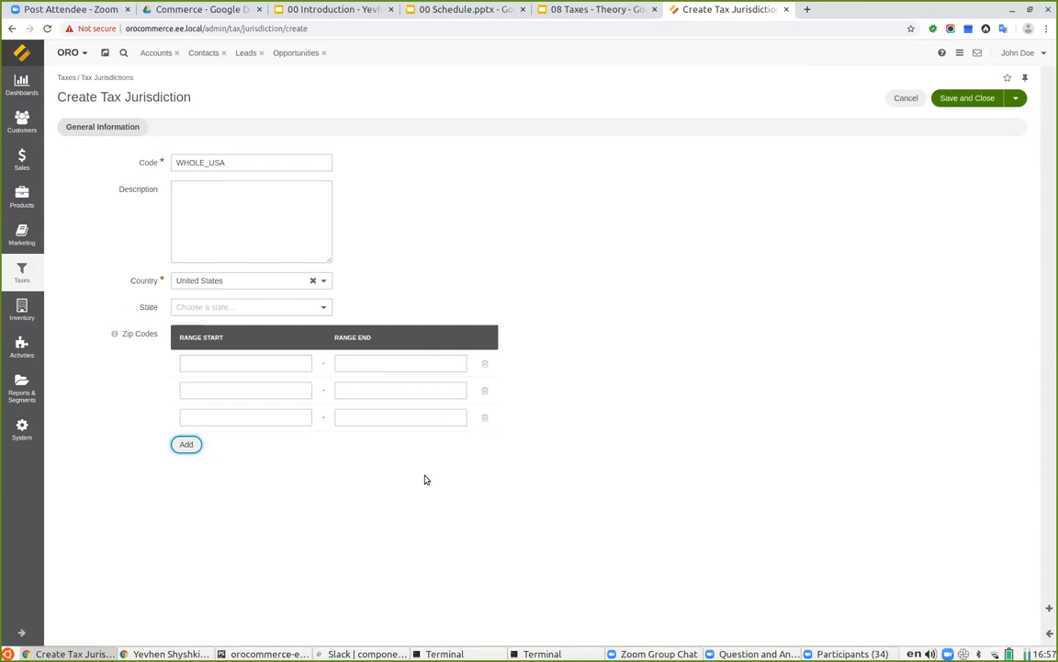
pyautogui.click(487, 364)
pyautogui.click(486, 365)
pyautogui.click(486, 365)
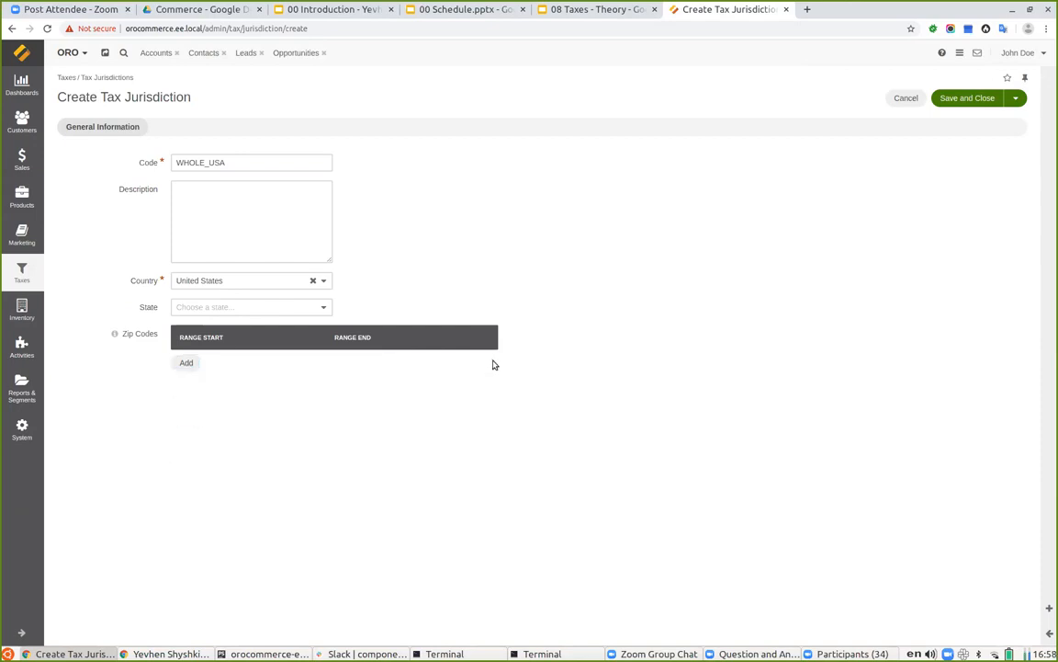
pyautogui.click(954, 100)
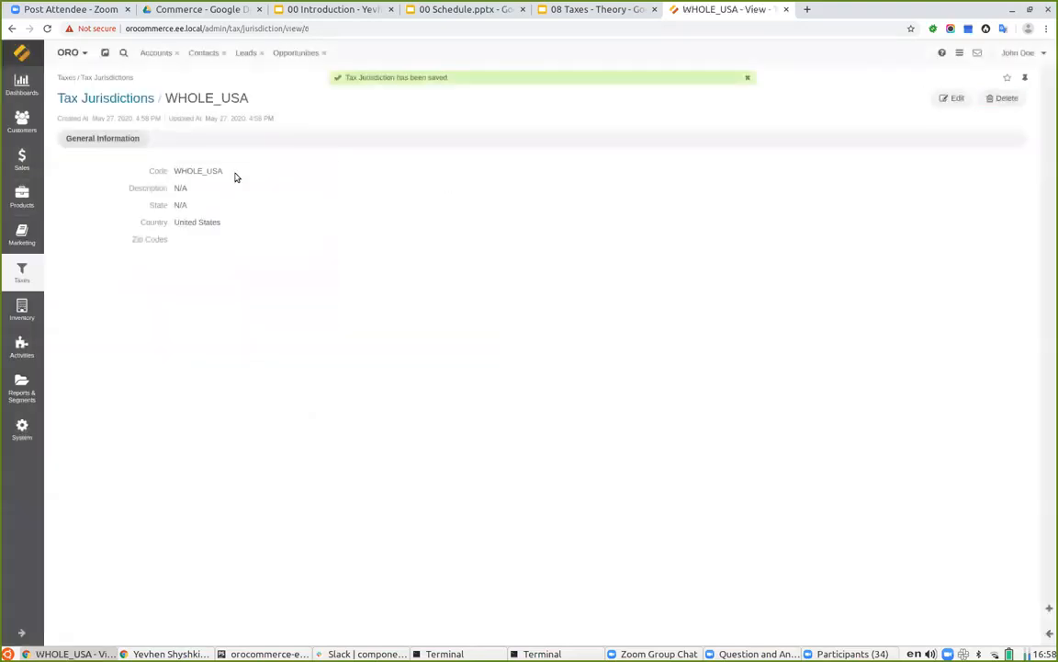
# Switch to the 08 Taxes - Theory deck in Google Slides, present the Tax slide and leave the presentation.
pyautogui.click(579, 10)
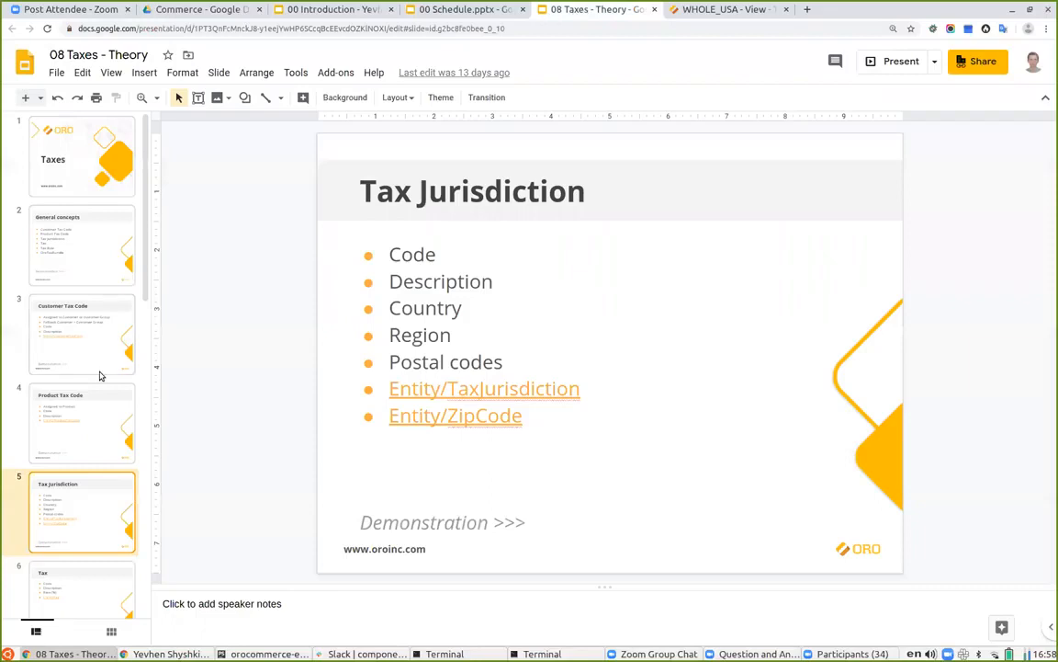
pyautogui.scroll(-1, 96, 441)
pyautogui.click(77, 504)
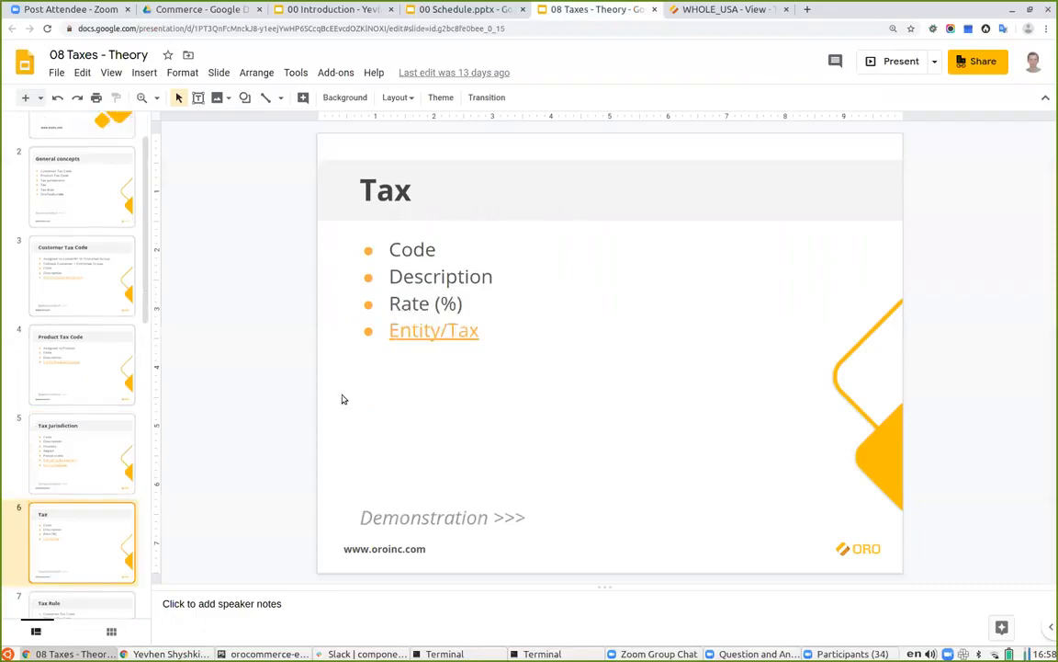
pyautogui.click(899, 63)
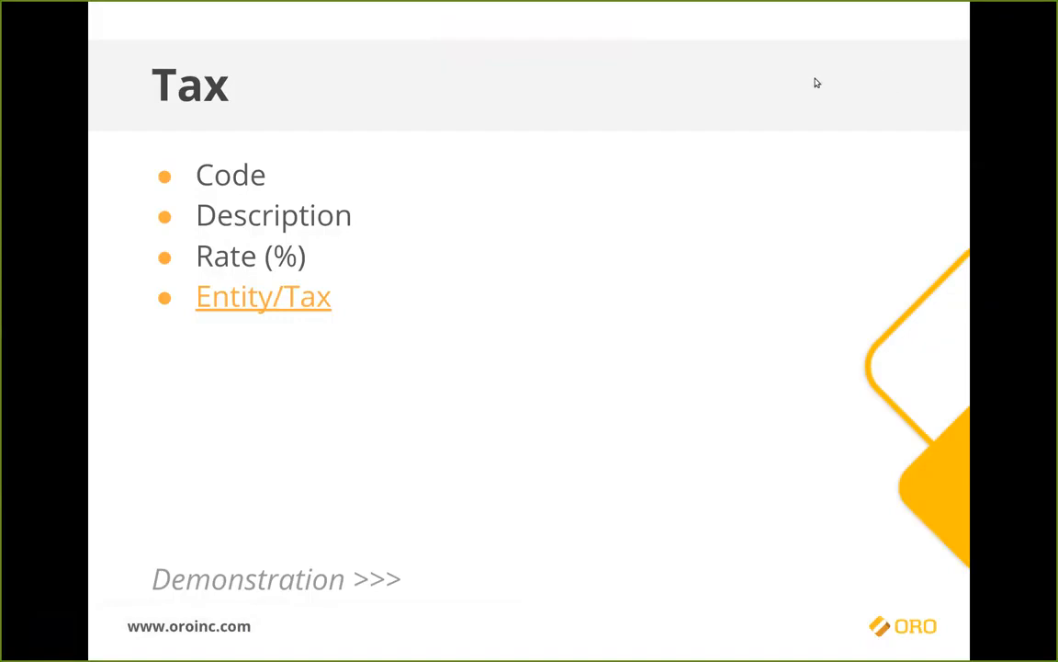
pyautogui.press('Escape')
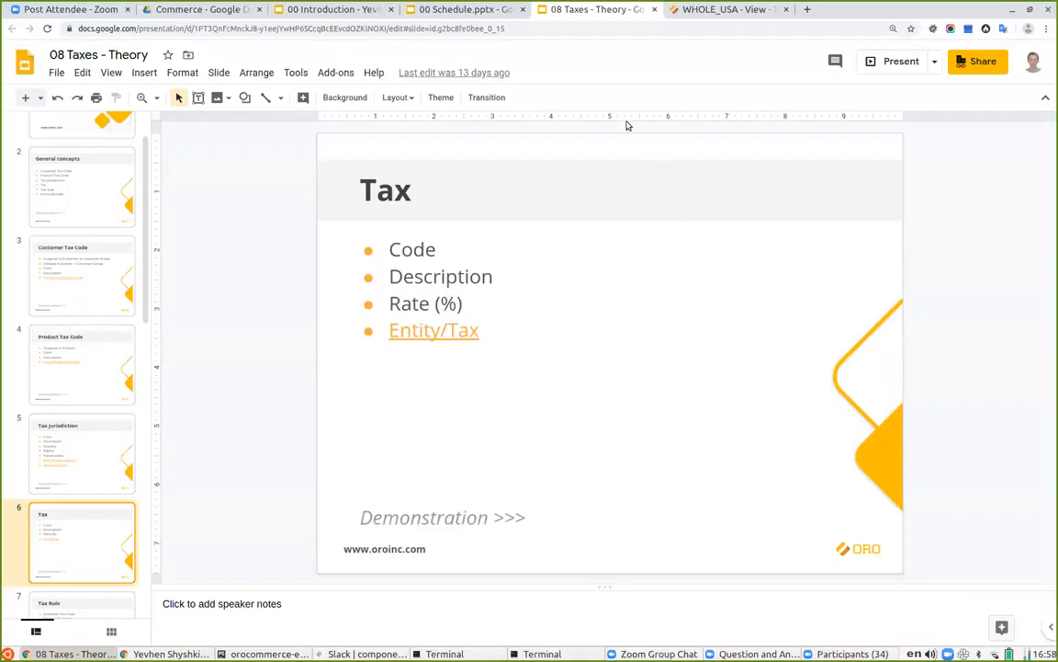
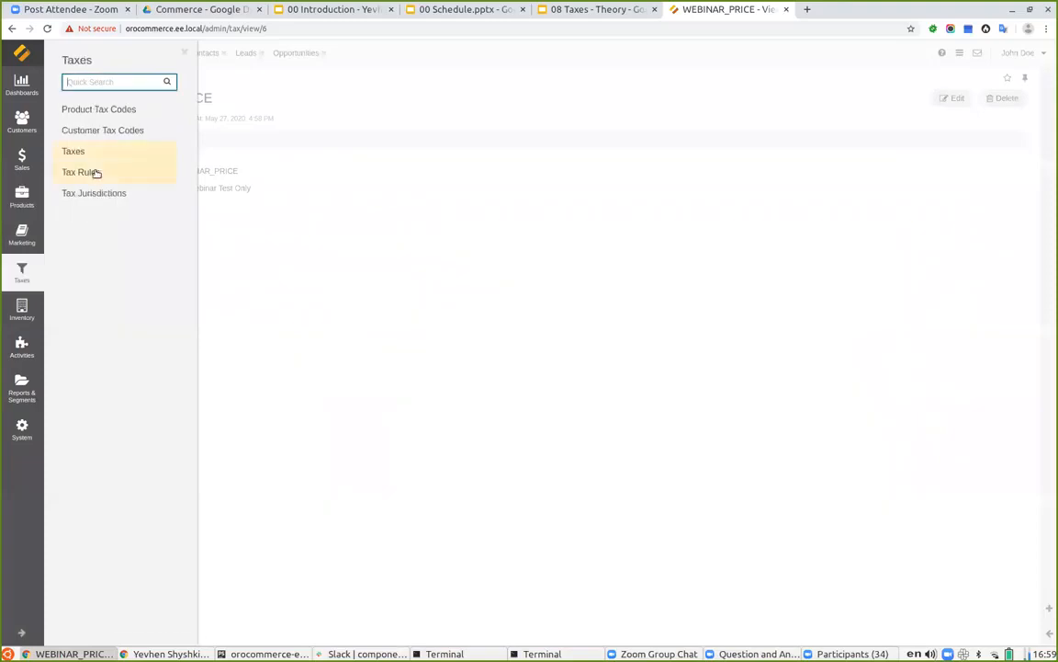
# Start a new tax rule with customer tax code TEST_CUSTOMERS and product tax code TAXABLE_ITEMS.
pyautogui.click(98, 174)
pyautogui.click(977, 100)
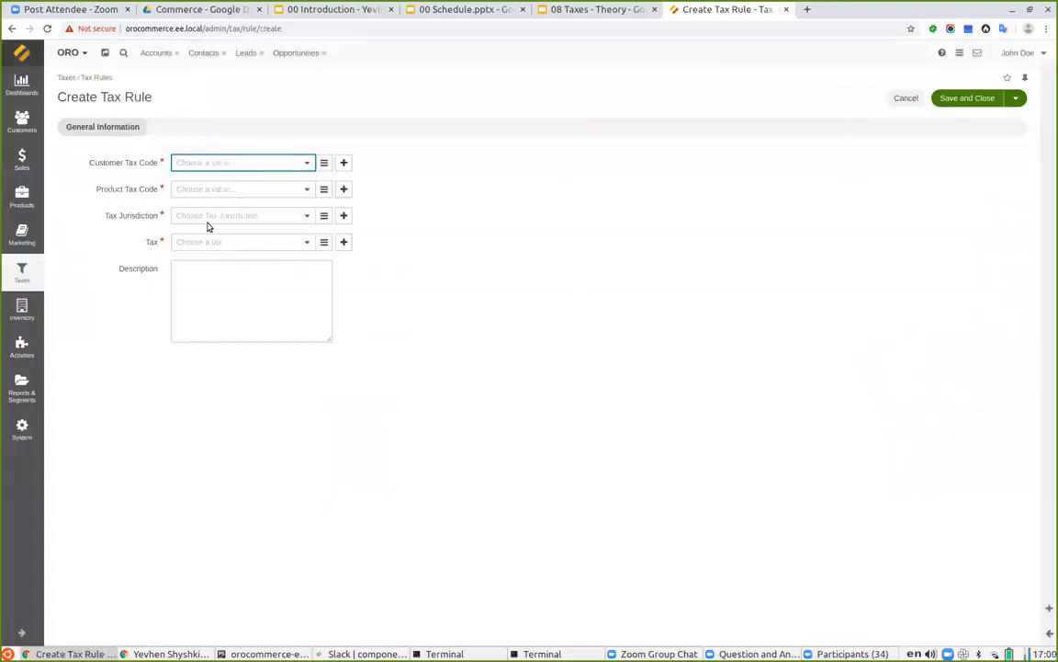
pyautogui.click(233, 163)
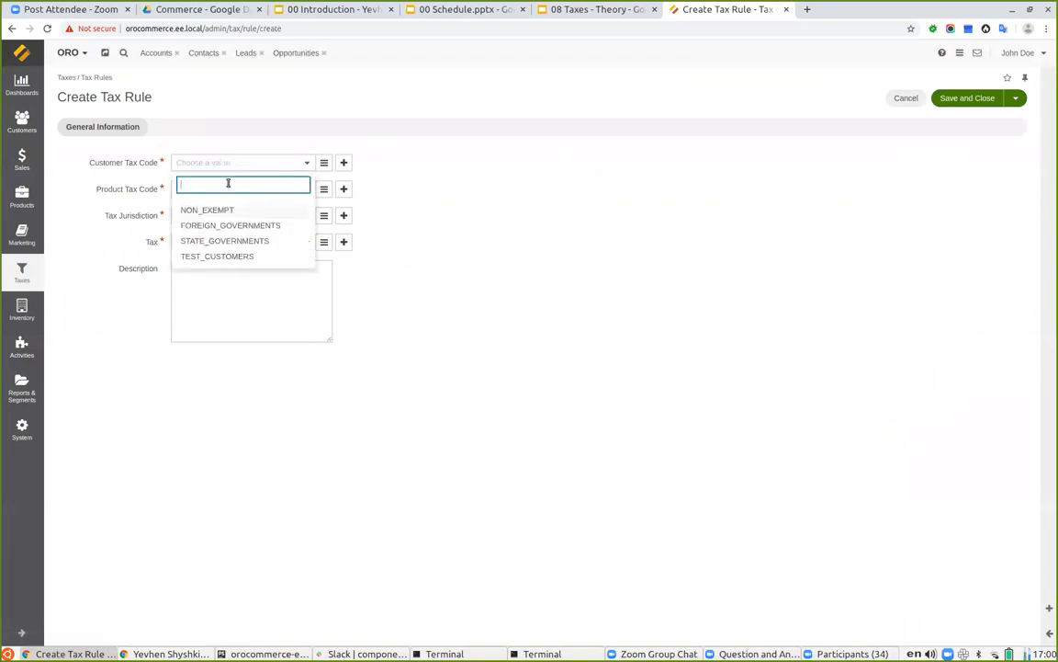
pyautogui.click(235, 258)
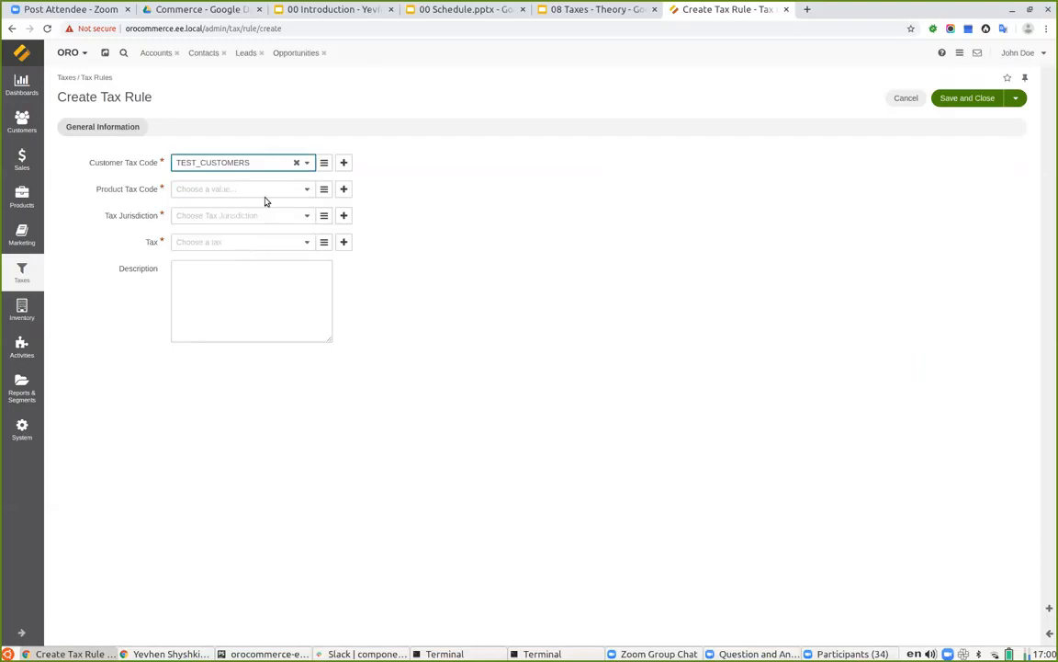
pyautogui.click(272, 188)
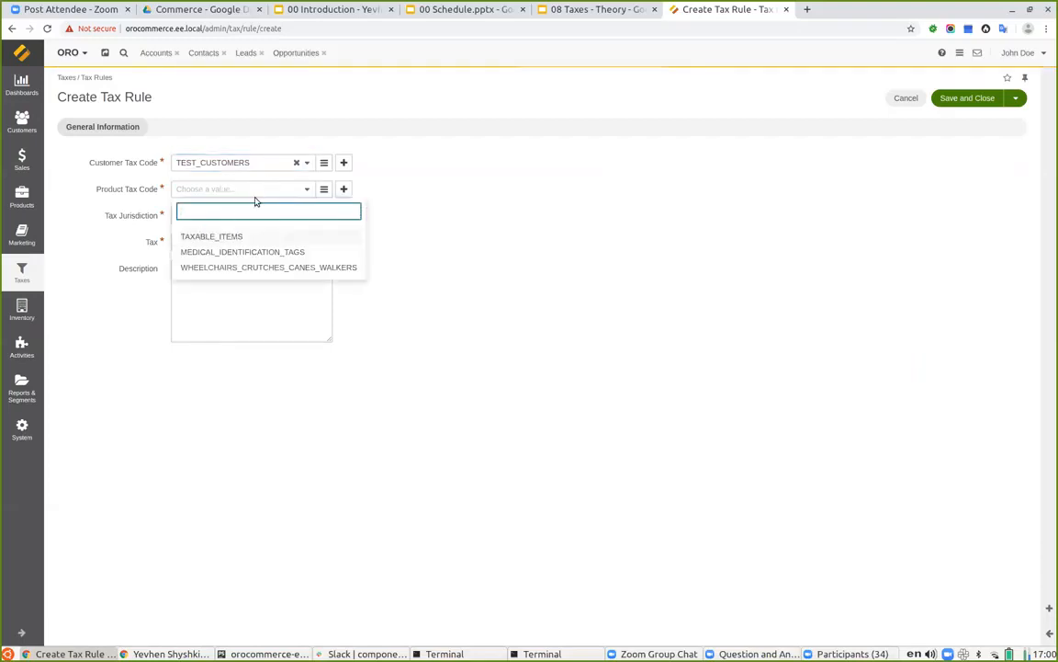
pyautogui.click(211, 236)
# Set the new tax rule's jurisdiction to WHOLE_USA and its tax to WEBINAR_PRICE.
pyautogui.click(209, 219)
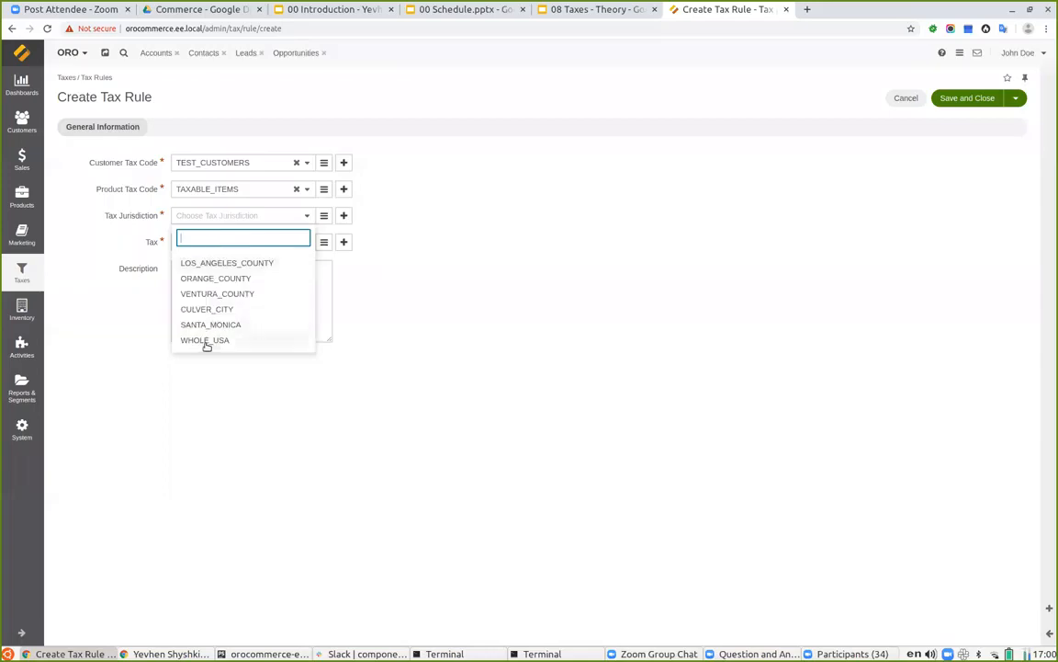
pyautogui.click(205, 340)
pyautogui.click(200, 243)
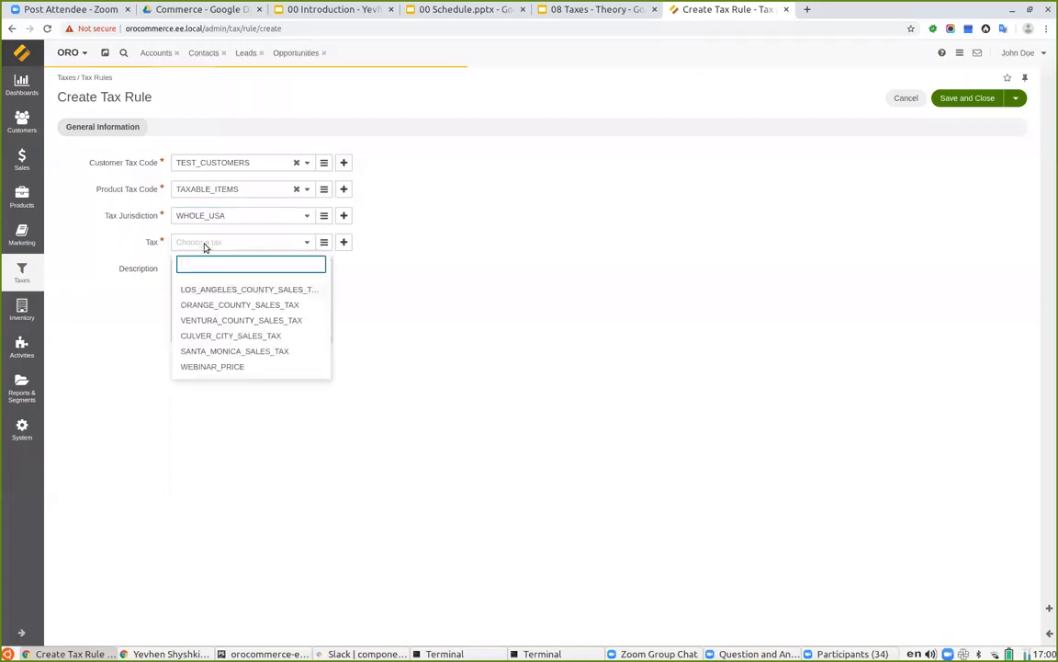
pyautogui.click(213, 367)
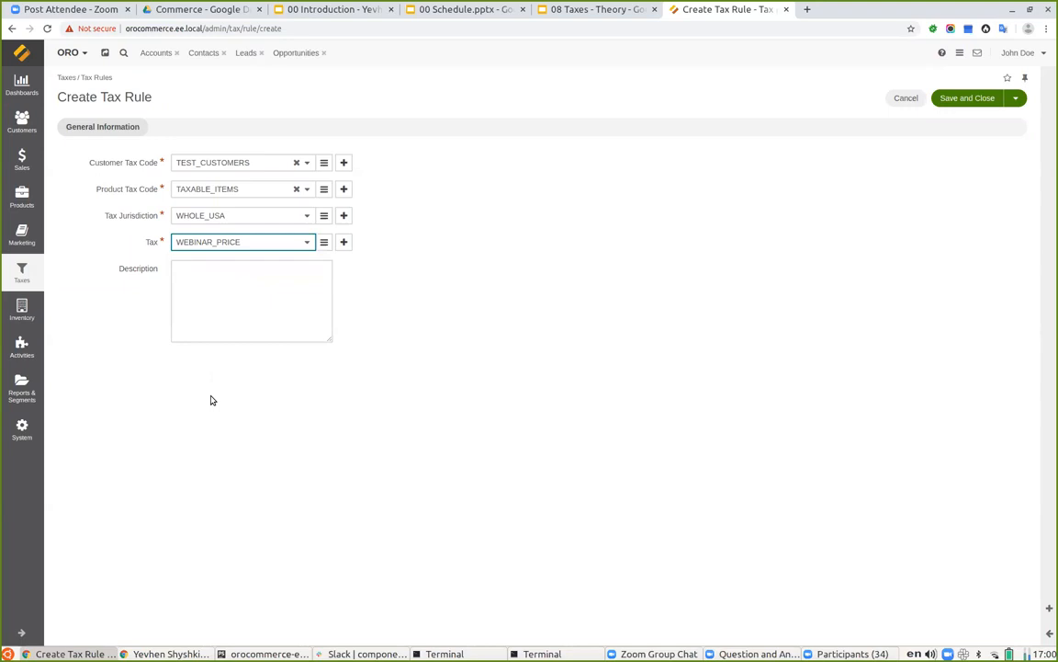
# Describe the tax rule as "Test", save it and return to the list of all tax rules.
pyautogui.click(208, 299)
pyautogui.write('TEs')
pyautogui.press('BackSpace')
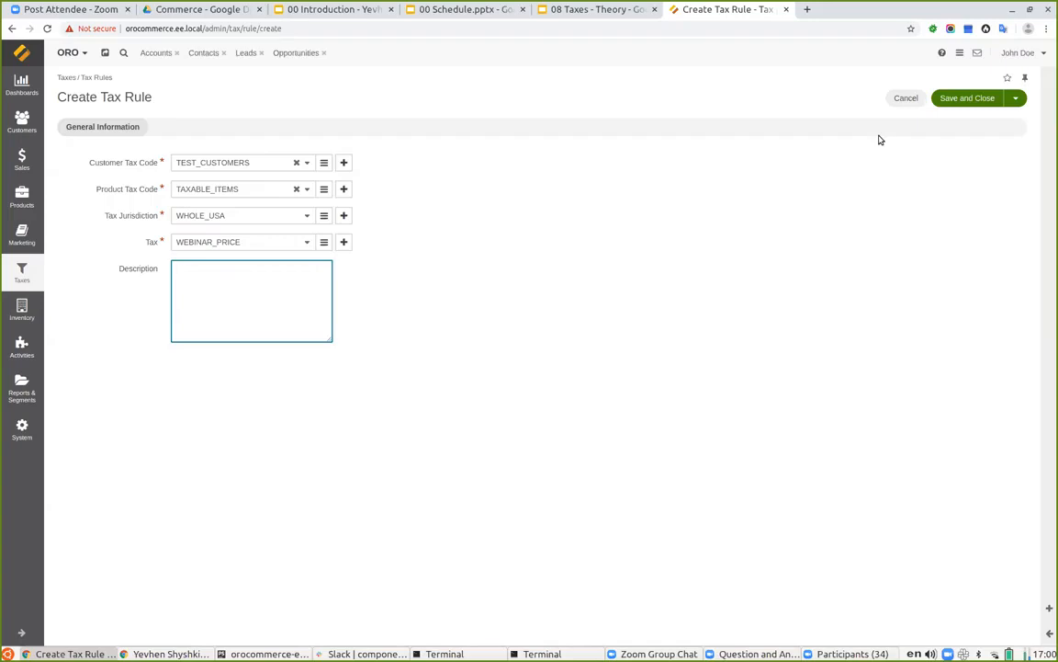
pyautogui.write('st')
pyautogui.click(982, 97)
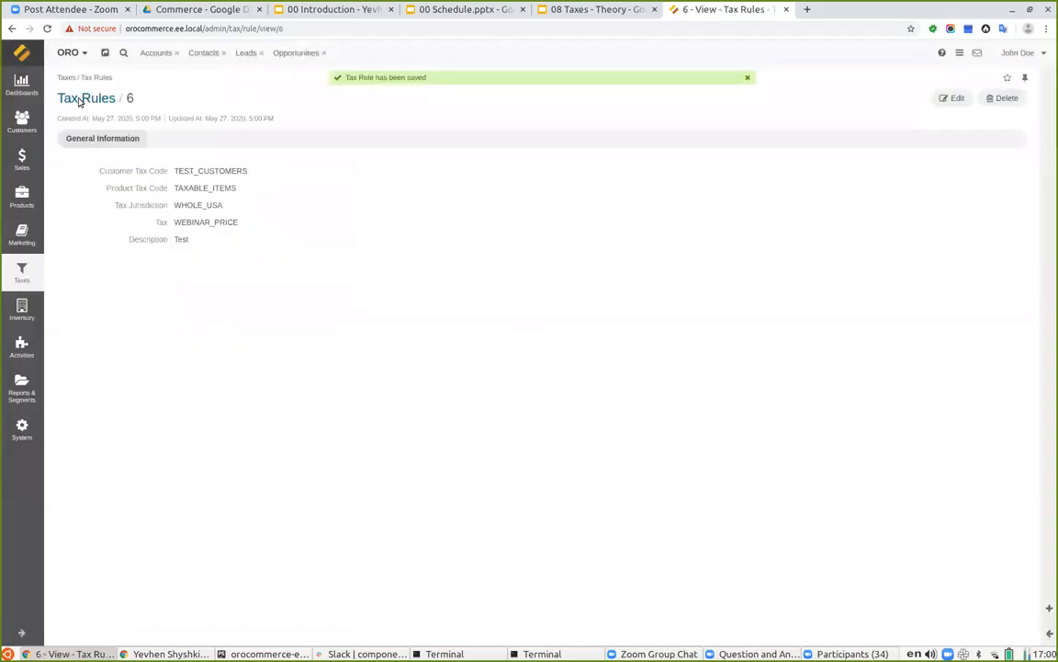
pyautogui.click(86, 98)
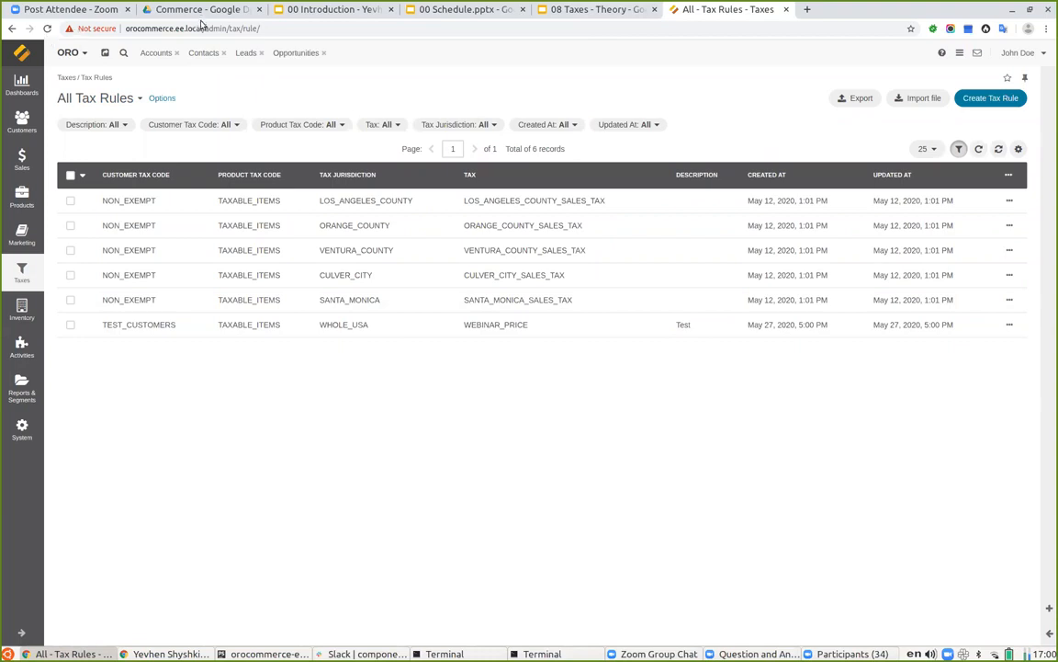
pyautogui.moveTo(203, 28); pyautogui.dragTo(126, 28)
pyautogui.hotkey('ctrl', 'c')
pyautogui.moveTo(817, 9); pyautogui.dragTo(810, 12)
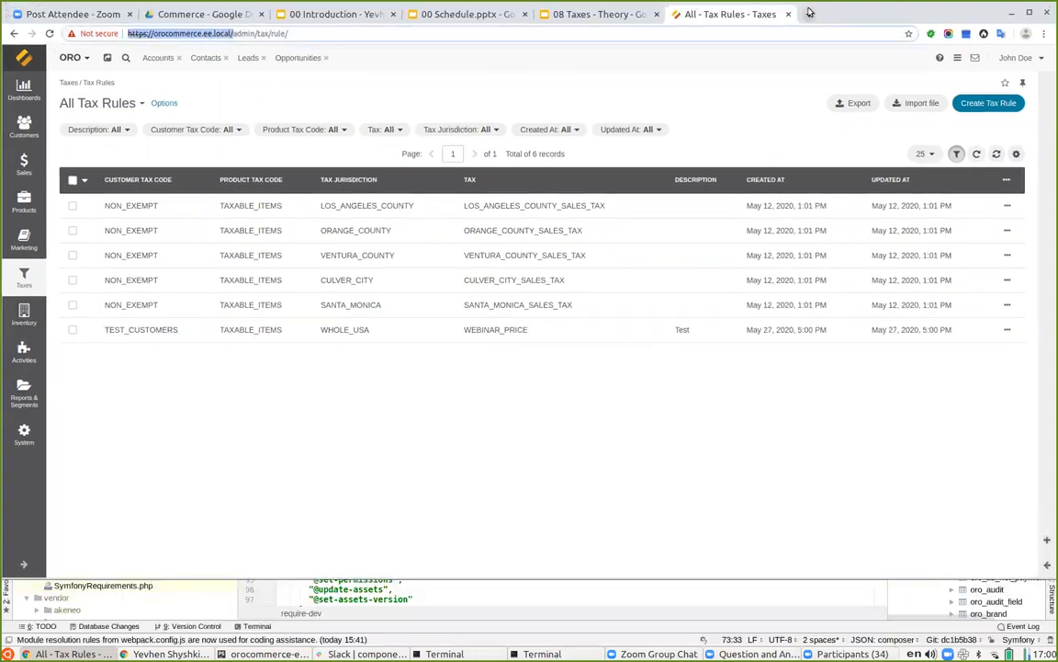
pyautogui.click(1029, 13)
pyautogui.click(814, 11)
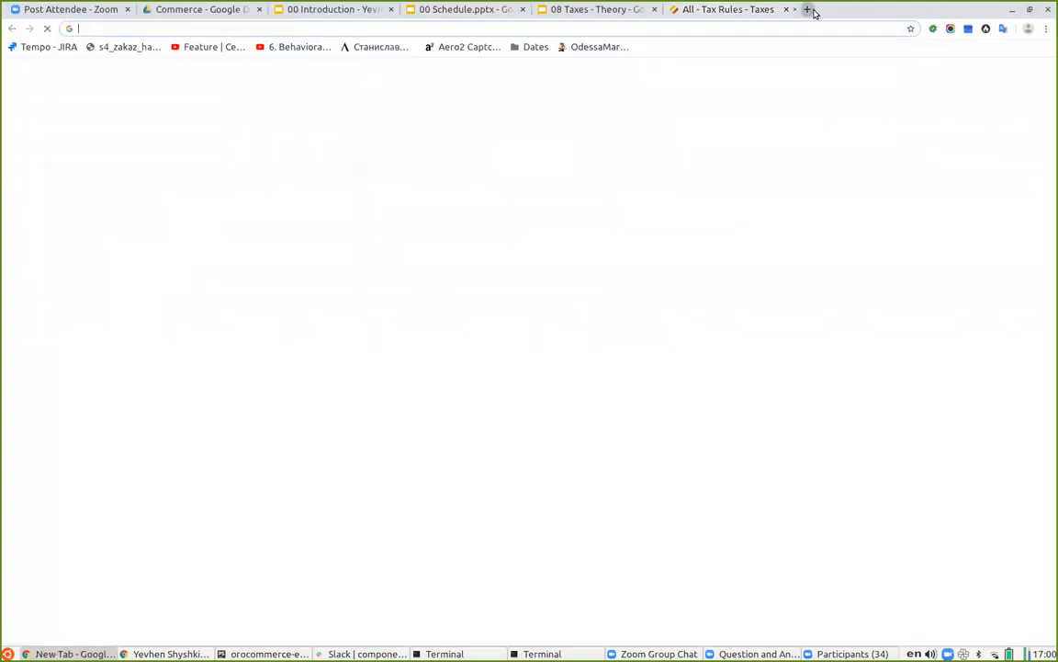
pyautogui.hotkey('ctrl', 'v')
pyautogui.press('Return')
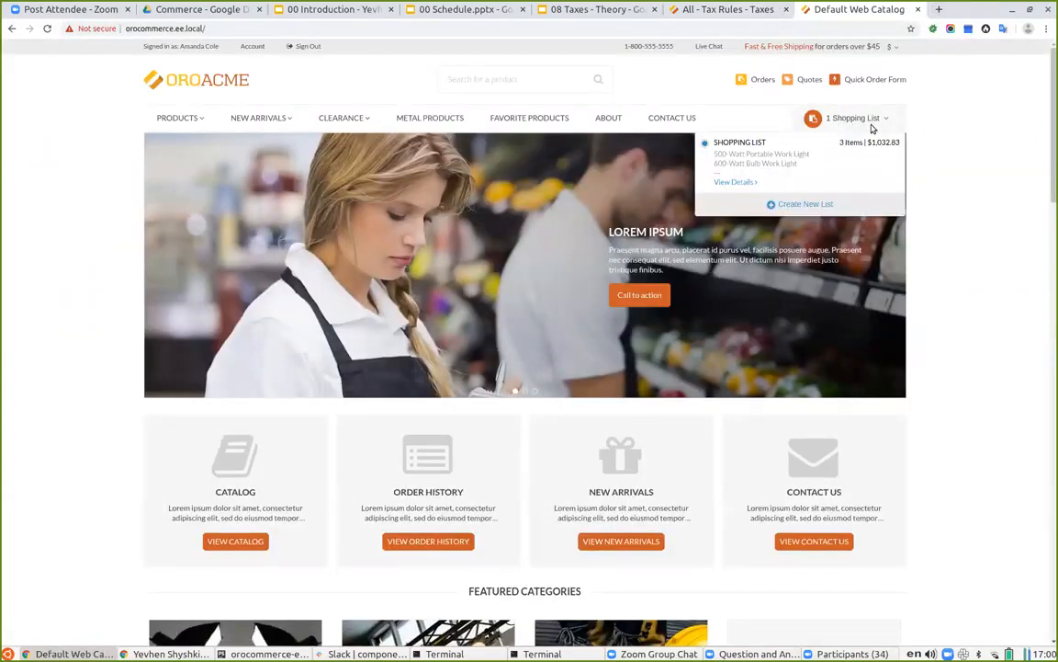
# Open the details of the storefront shopping list and create an order from it.
pyautogui.moveTo(845, 119)
pyautogui.click(744, 174)
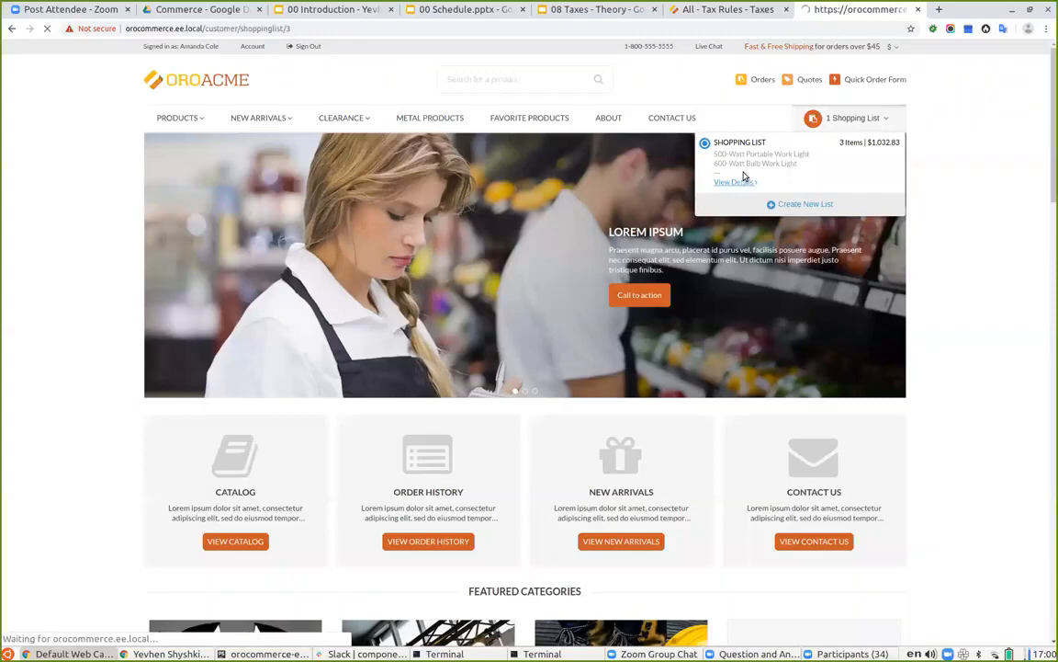
pyautogui.scroll(-2, 976, 359)
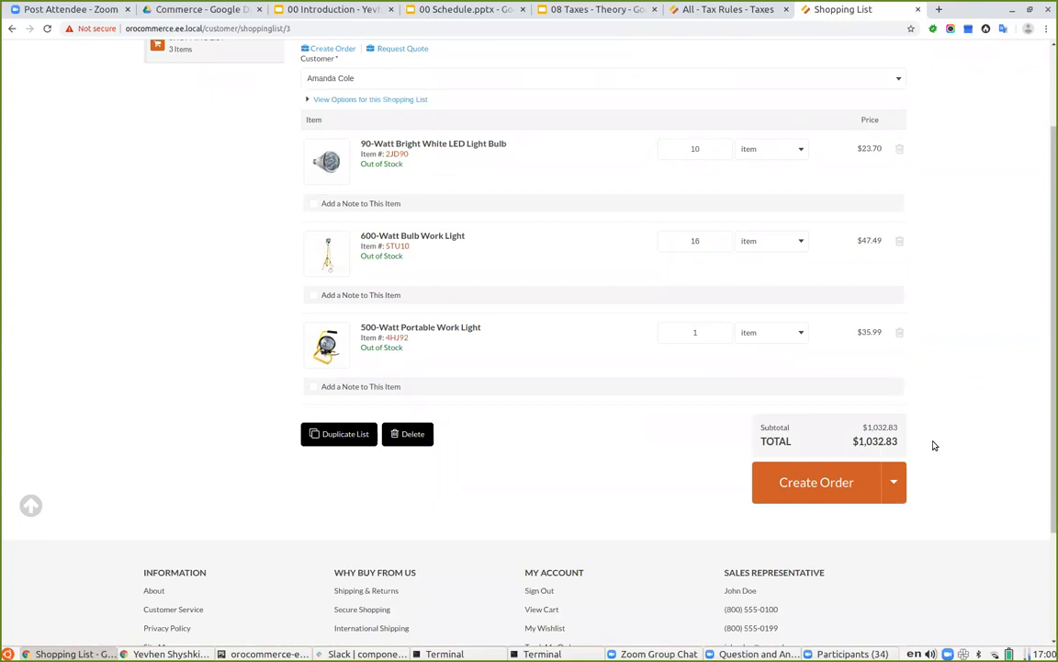
pyautogui.click(815, 495)
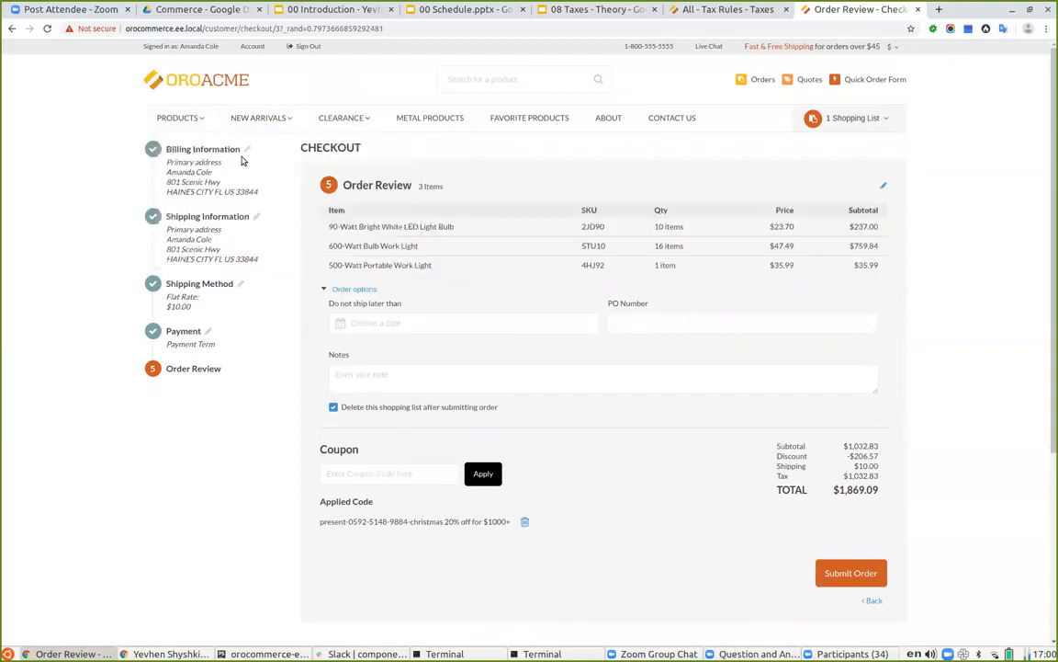
# Return the checkout to Billing Information, continue to Shipping Information and compare the subtotal, discount, tax and total.
pyautogui.click(243, 151)
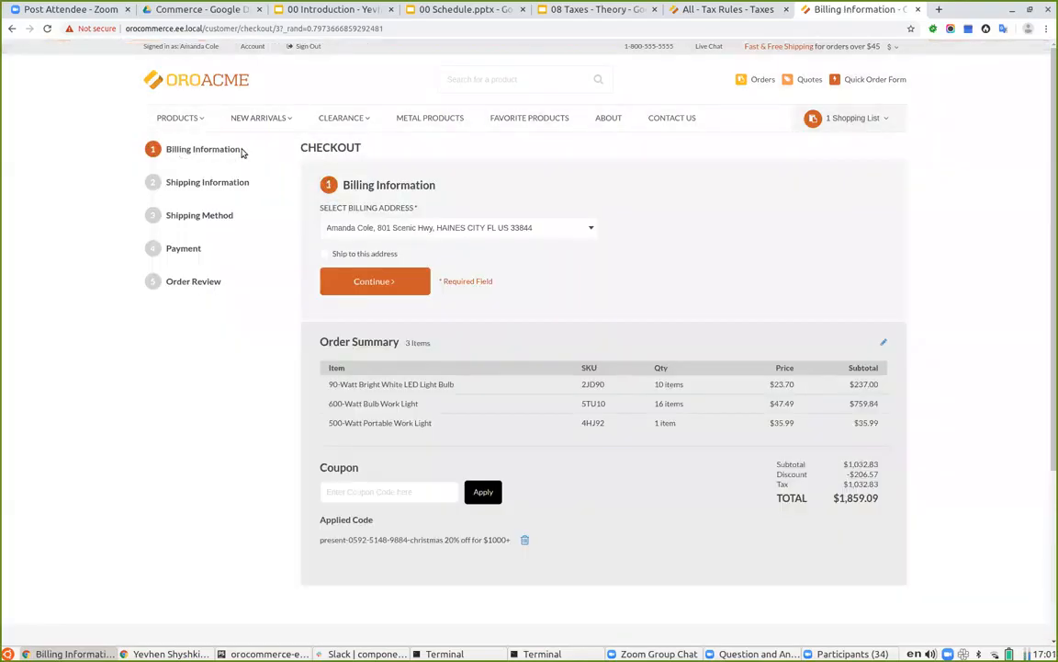
pyautogui.moveTo(845, 484); pyautogui.dragTo(879, 484)
pyautogui.click(373, 277)
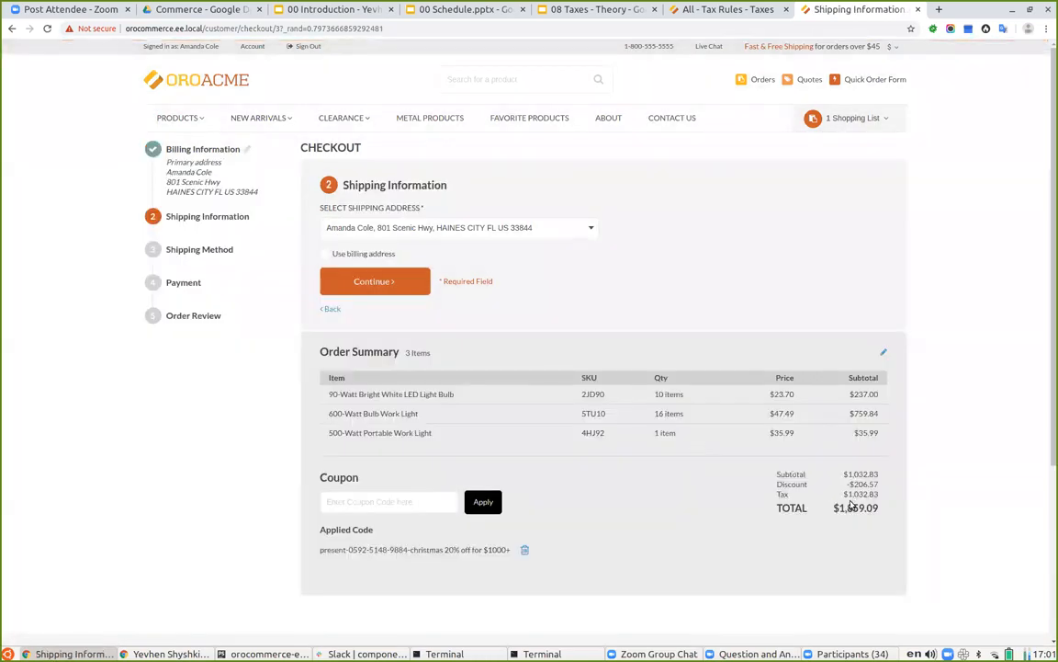
pyautogui.moveTo(850, 502); pyautogui.dragTo(771, 469)
pyautogui.moveTo(880, 499); pyautogui.dragTo(879, 501)
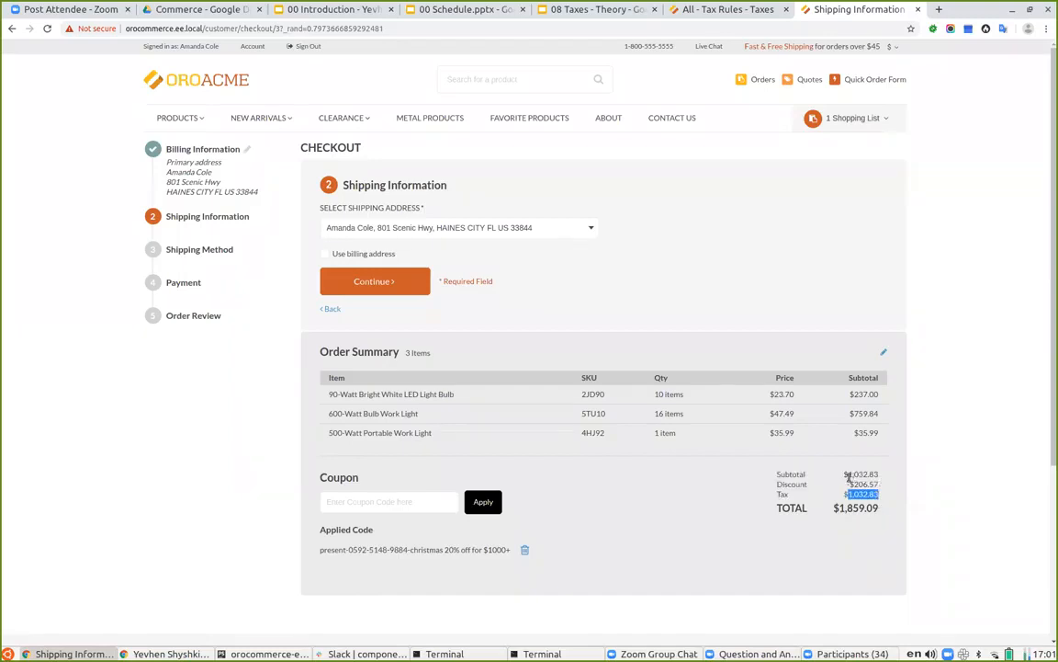
pyautogui.moveTo(849, 475); pyautogui.dragTo(876, 506)
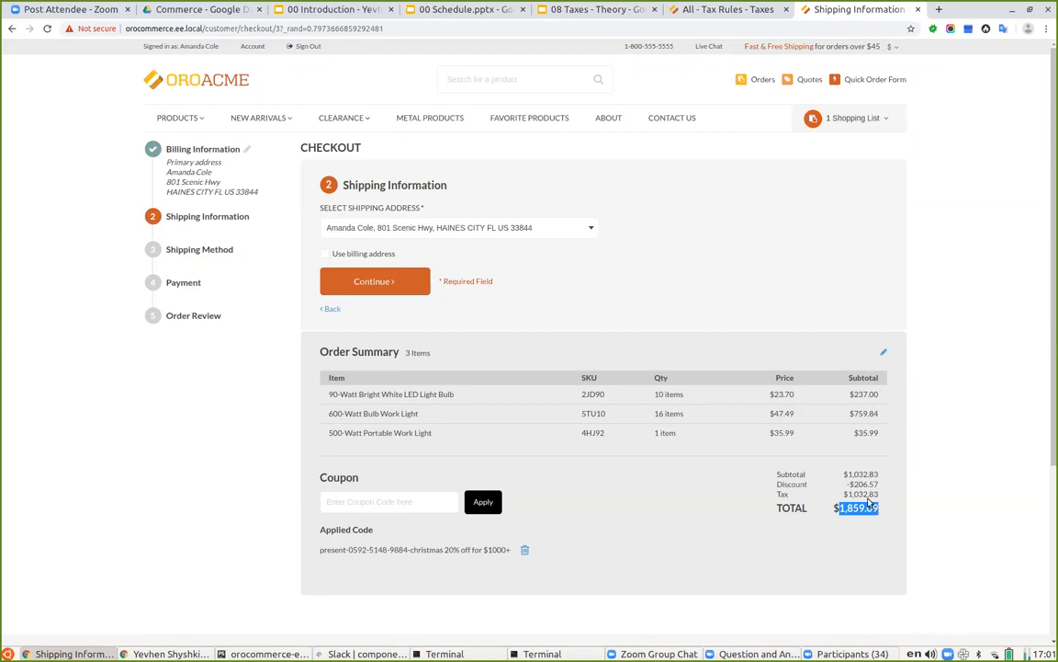
# Switch to the 08 Taxes - Theory deck in Google Slides, present the Tax Configuration slide and leave the presentation.
pyautogui.click(703, 9)
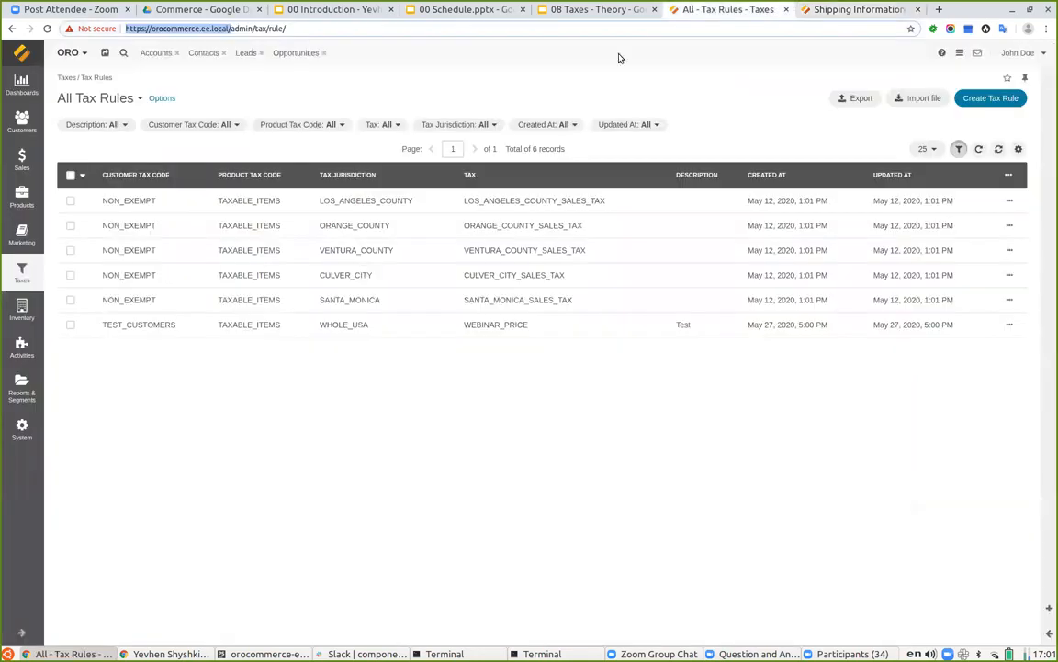
pyautogui.click(557, 9)
pyautogui.scroll(-1, 101, 432)
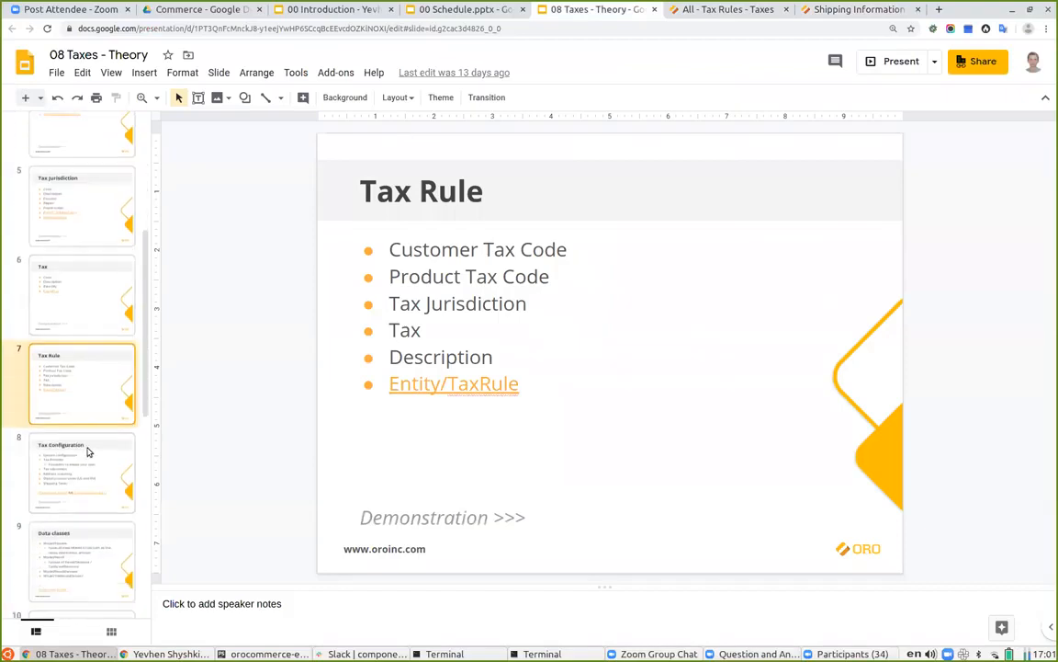
pyautogui.press('Down')
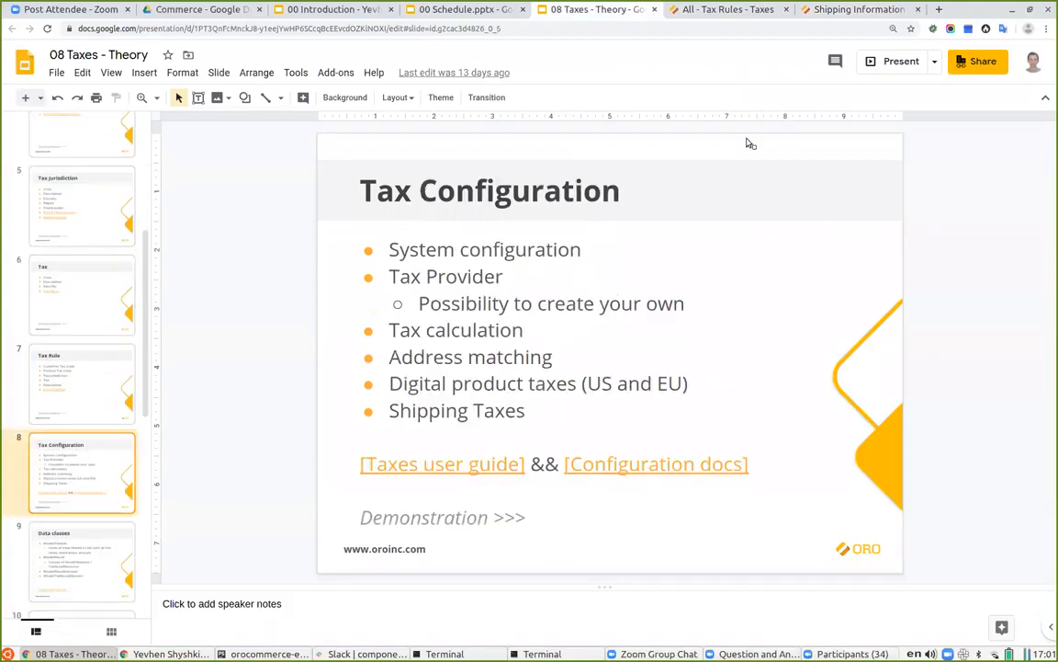
pyautogui.click(888, 64)
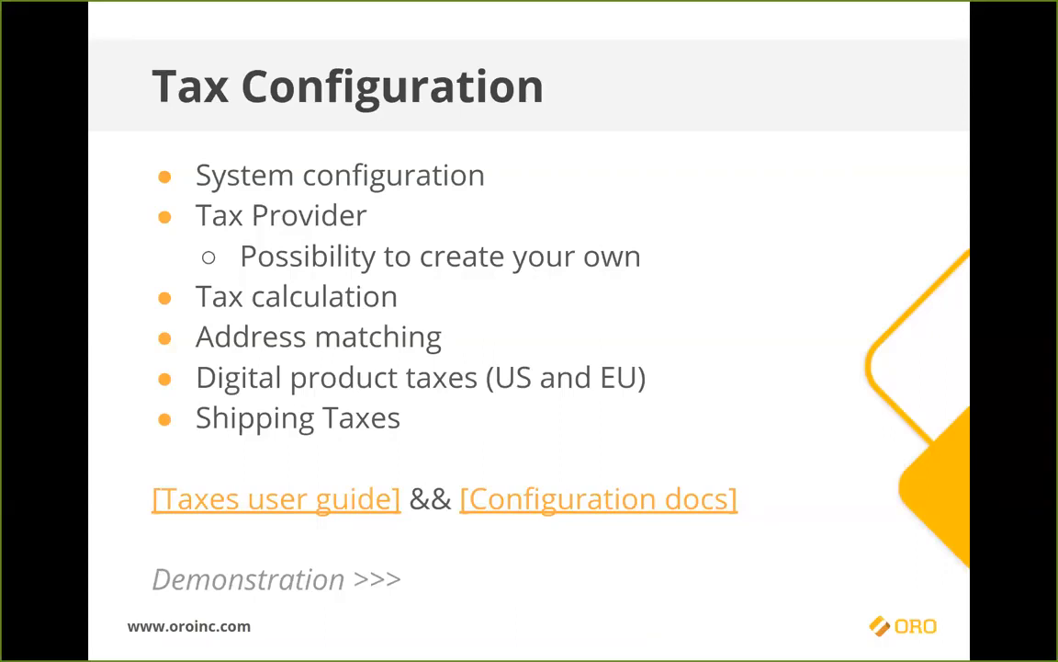
pyautogui.press('Escape')
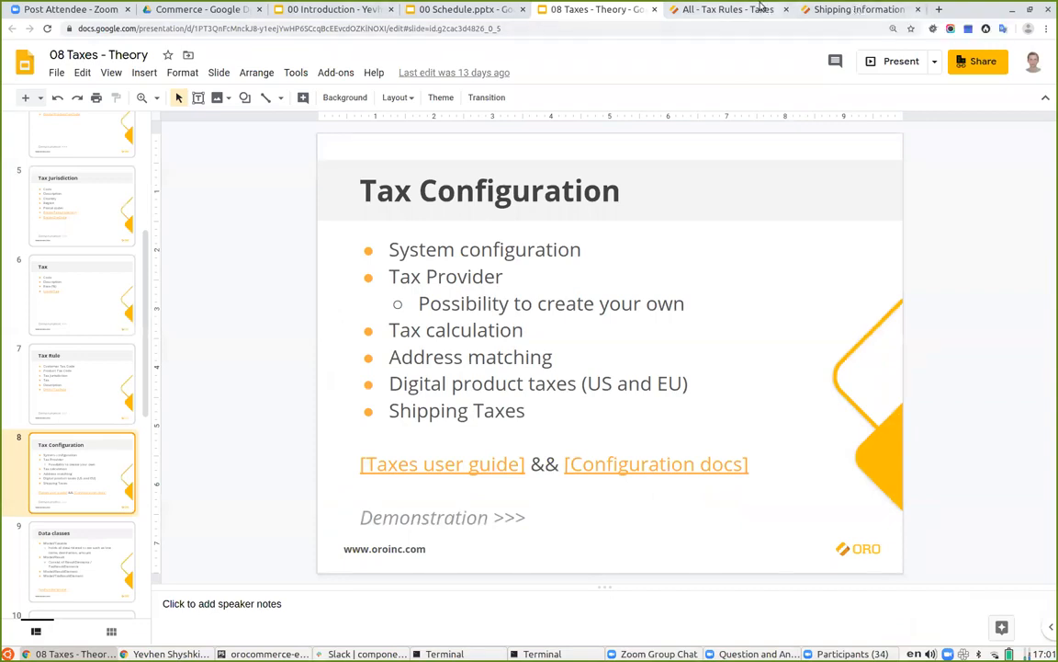
# Switch to the OroCommerce admin, search the system configuration for "tax", open the Tax Calculation settings and clear the search.
pyautogui.click(726, 9)
pyautogui.click(21, 427)
pyautogui.click(102, 110)
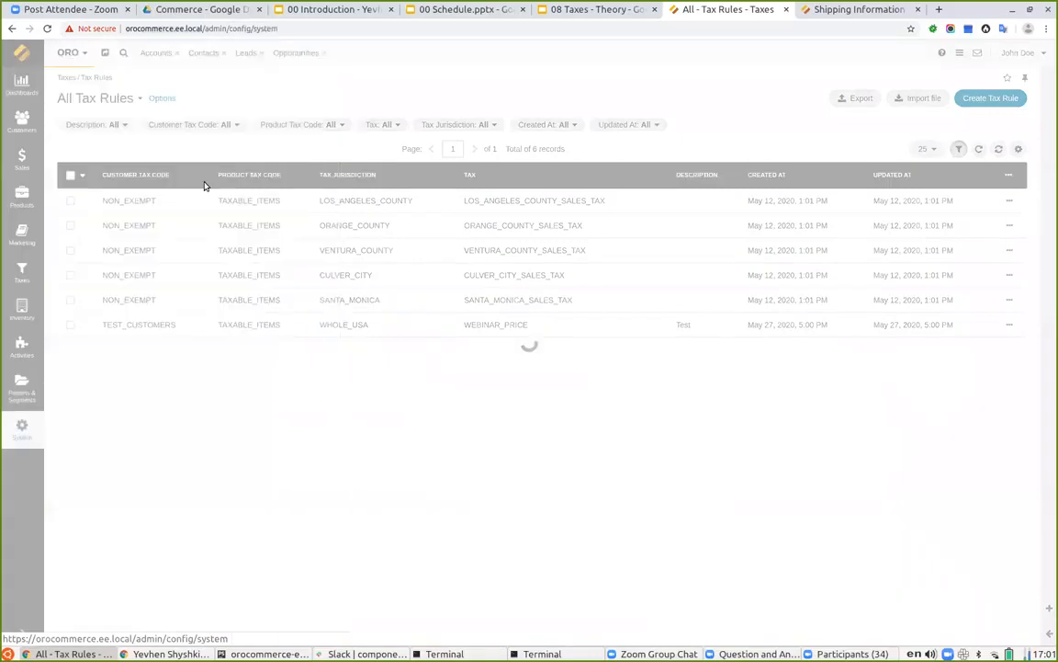
pyautogui.click(120, 156)
pyautogui.write('tax')
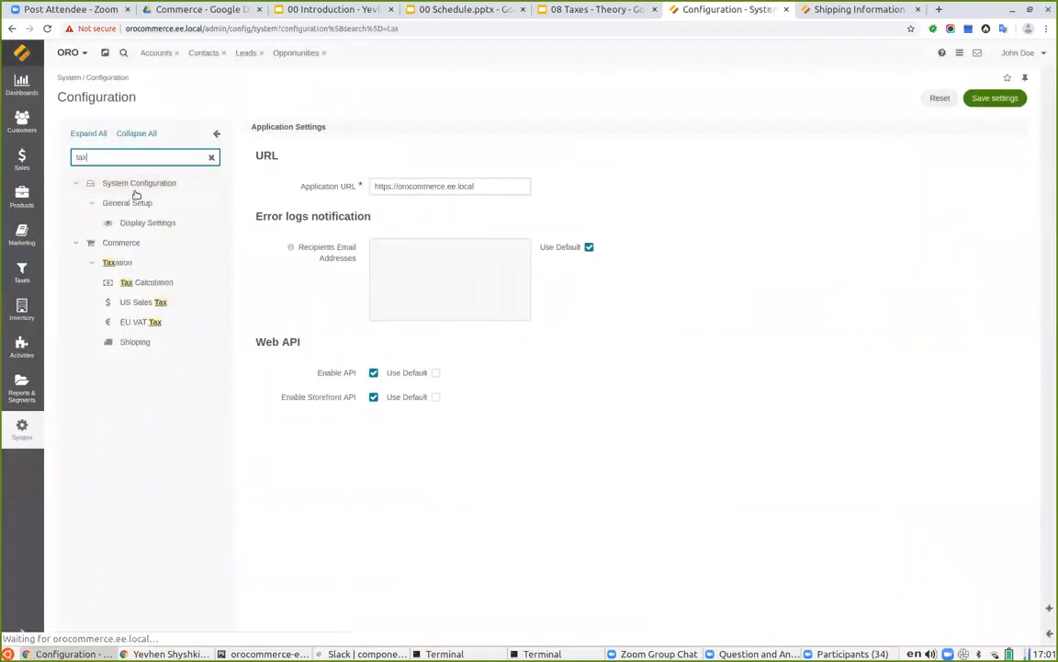
pyautogui.click(138, 282)
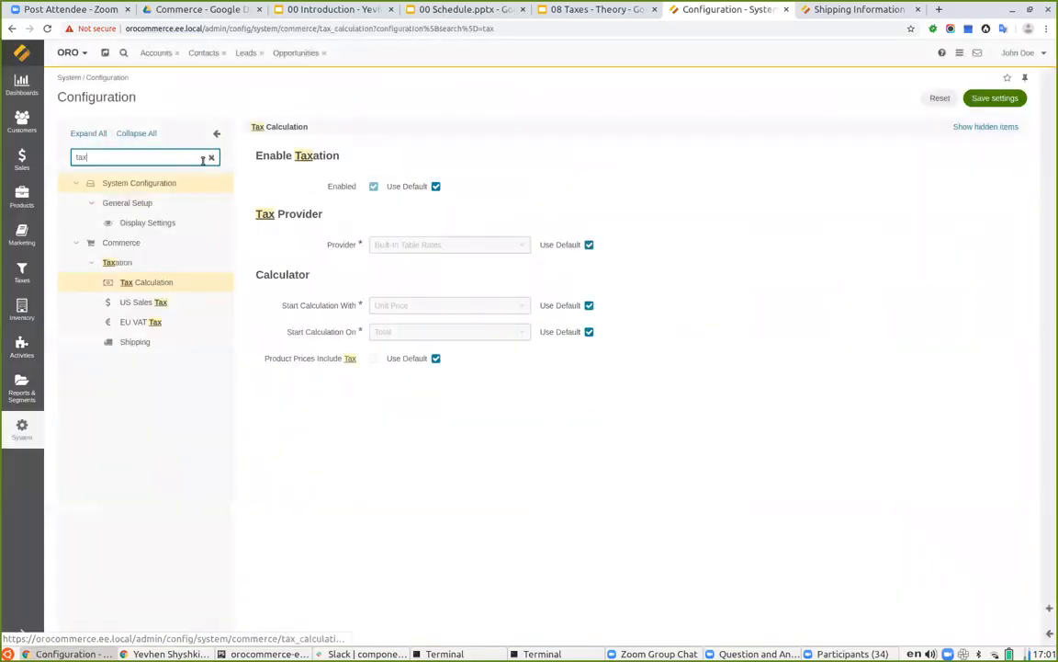
pyautogui.click(211, 157)
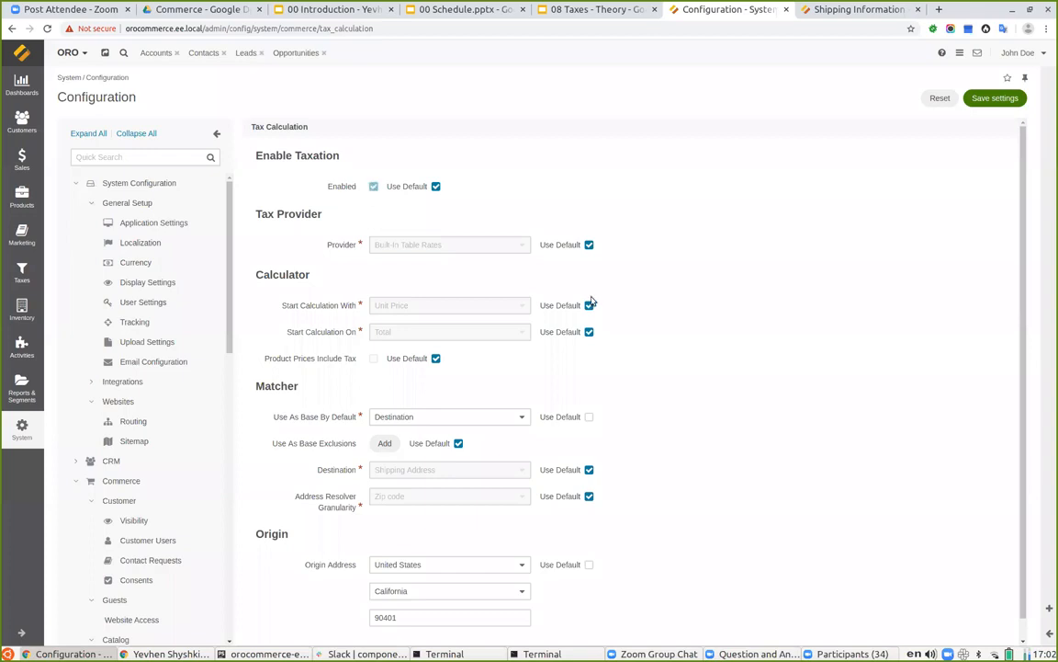
# Override the default tax provider and check the available providers, keeping Built-In Table Rates.
pyautogui.click(590, 244)
pyautogui.click(520, 247)
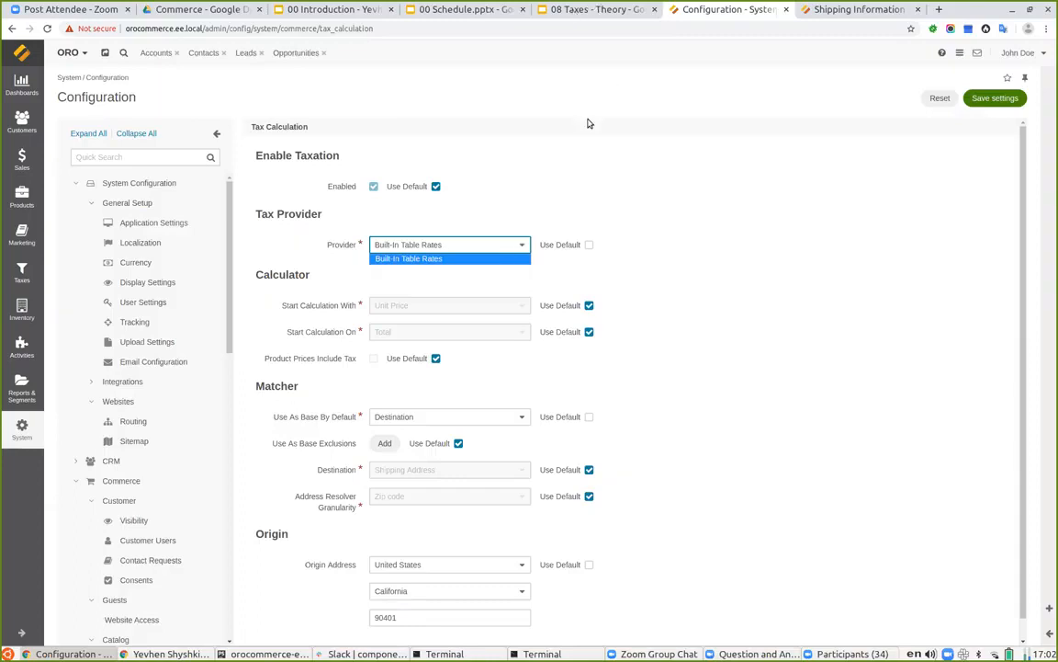
pyautogui.click(595, 185)
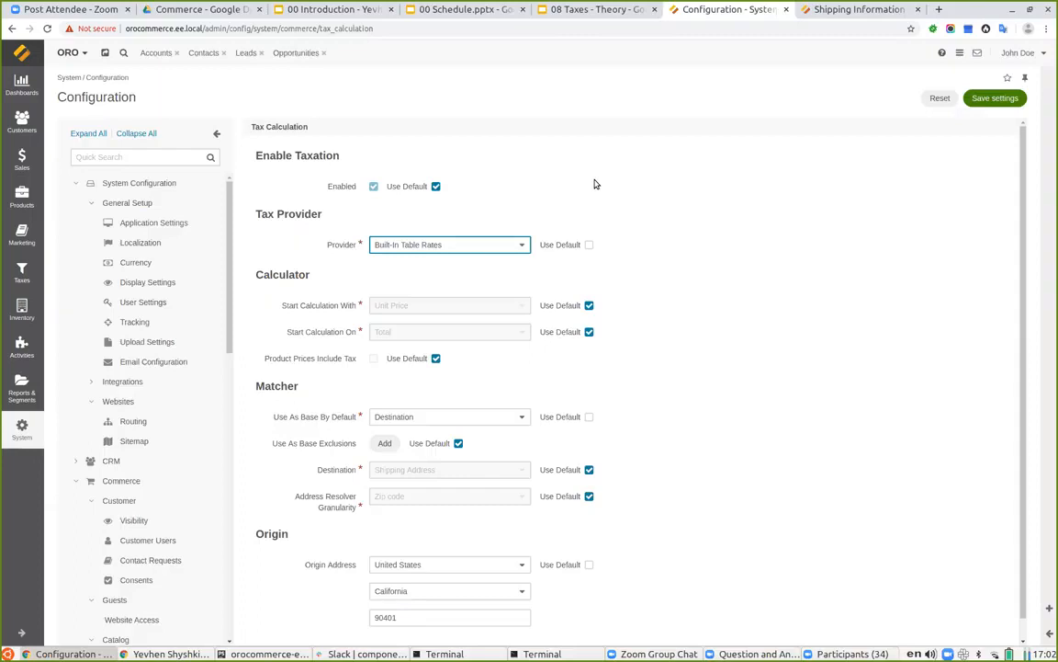
pyautogui.click(409, 249)
pyautogui.click(612, 265)
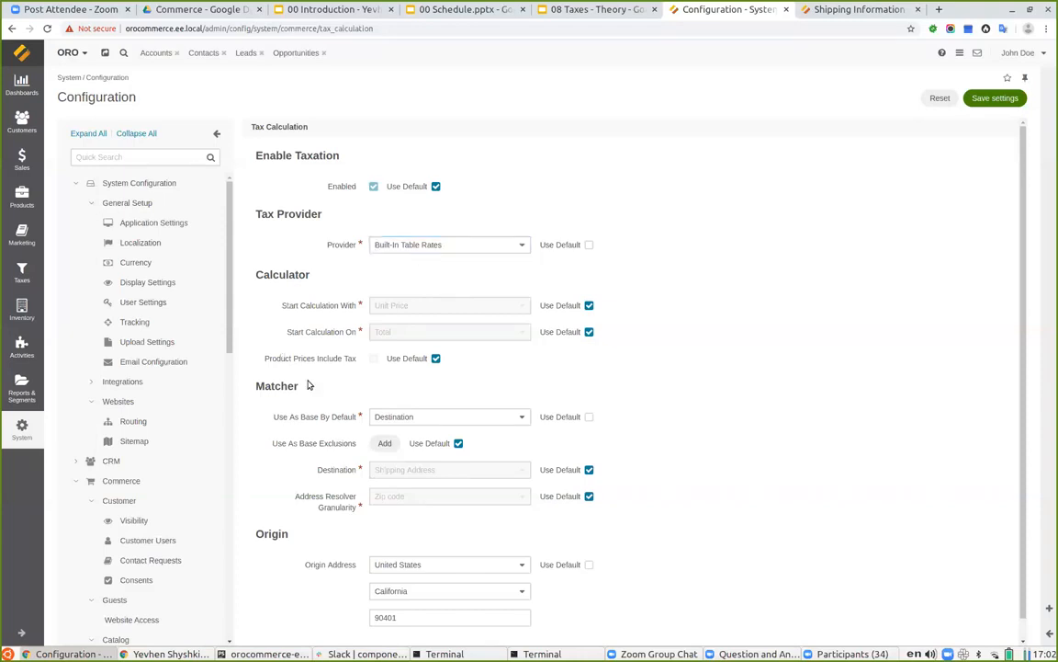
# Override the defaults of Start Calculation With and Start Calculation On and view their options, keeping Unit Price and Total.
pyautogui.scroll(-1, 299, 304)
pyautogui.click(589, 284)
pyautogui.click(447, 287)
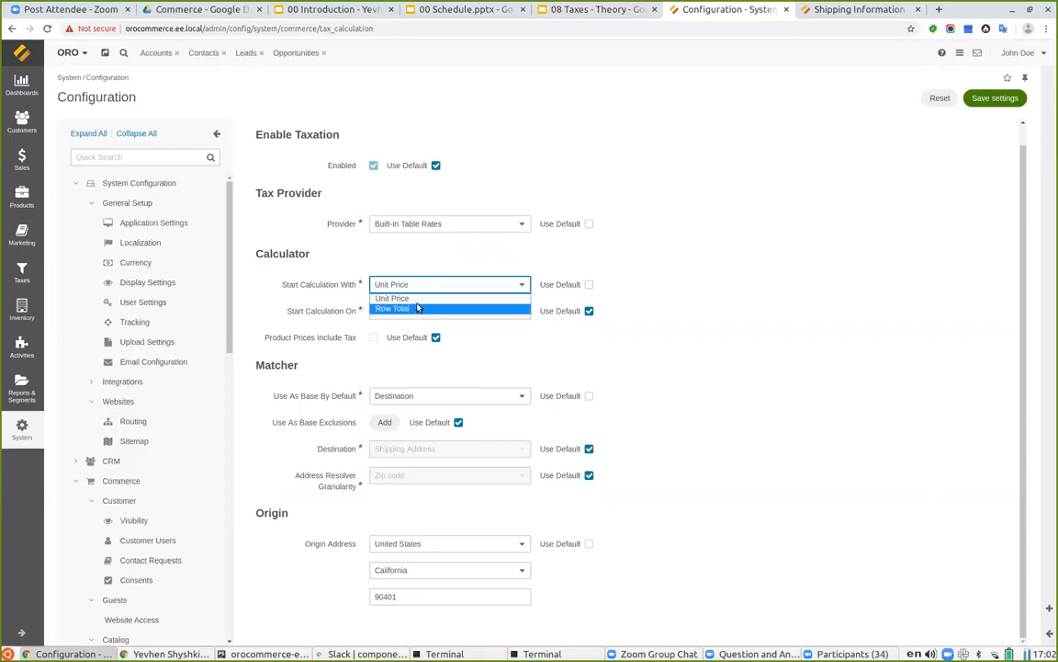
pyautogui.click(423, 268)
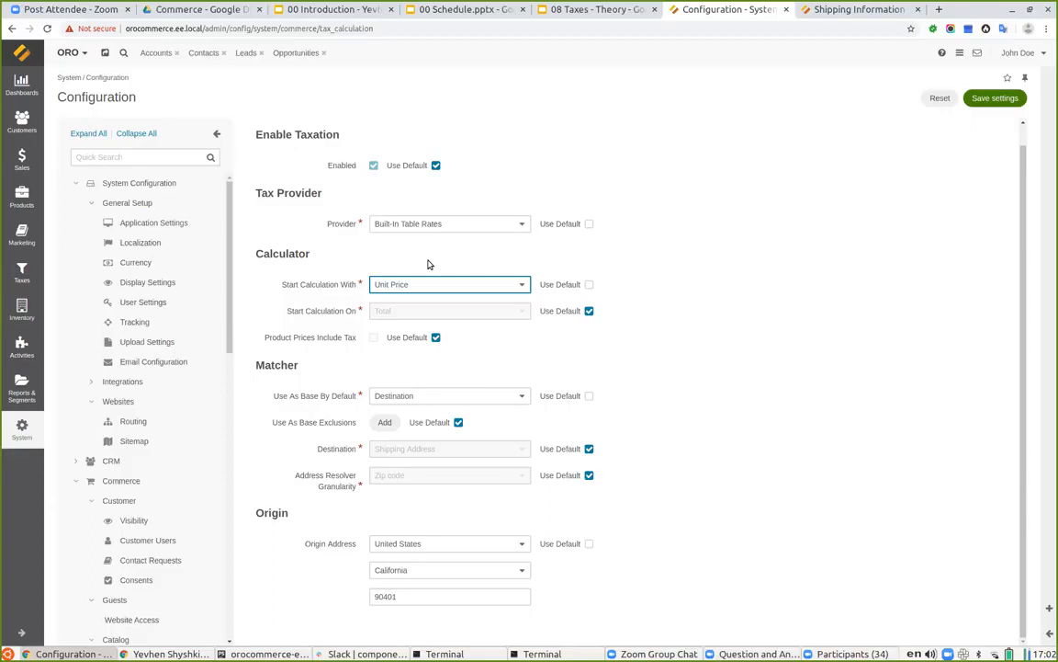
pyautogui.click(589, 310)
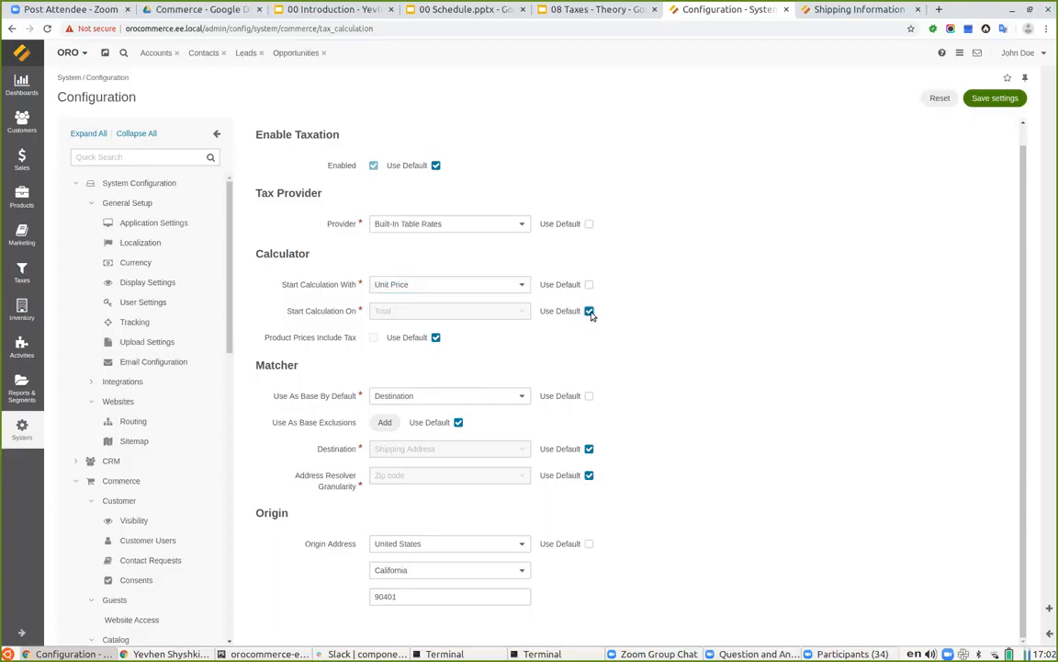
pyautogui.click(466, 316)
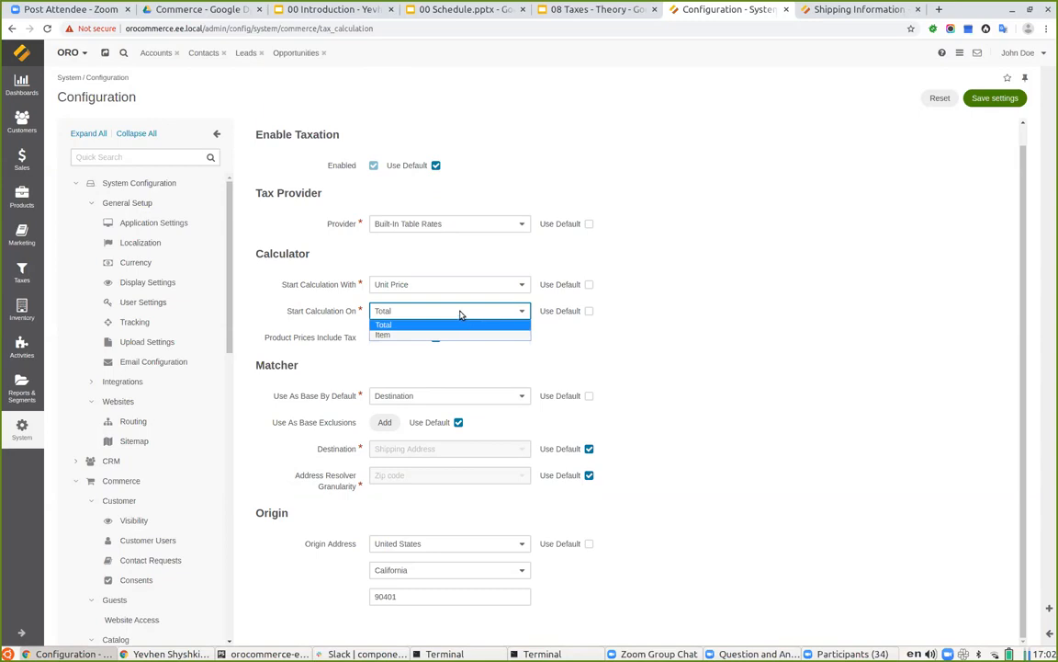
pyautogui.click(477, 323)
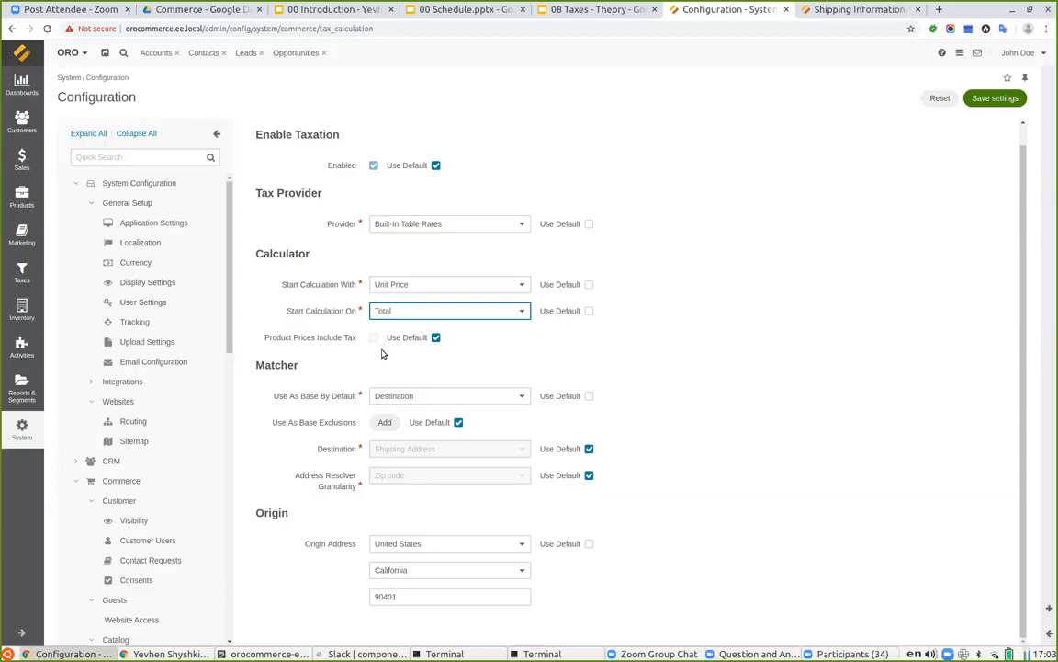
# Override the default to enable Product Prices Include Tax, and restore the defaults of Start Calculation With and Start Calculation On.
pyautogui.click(437, 338)
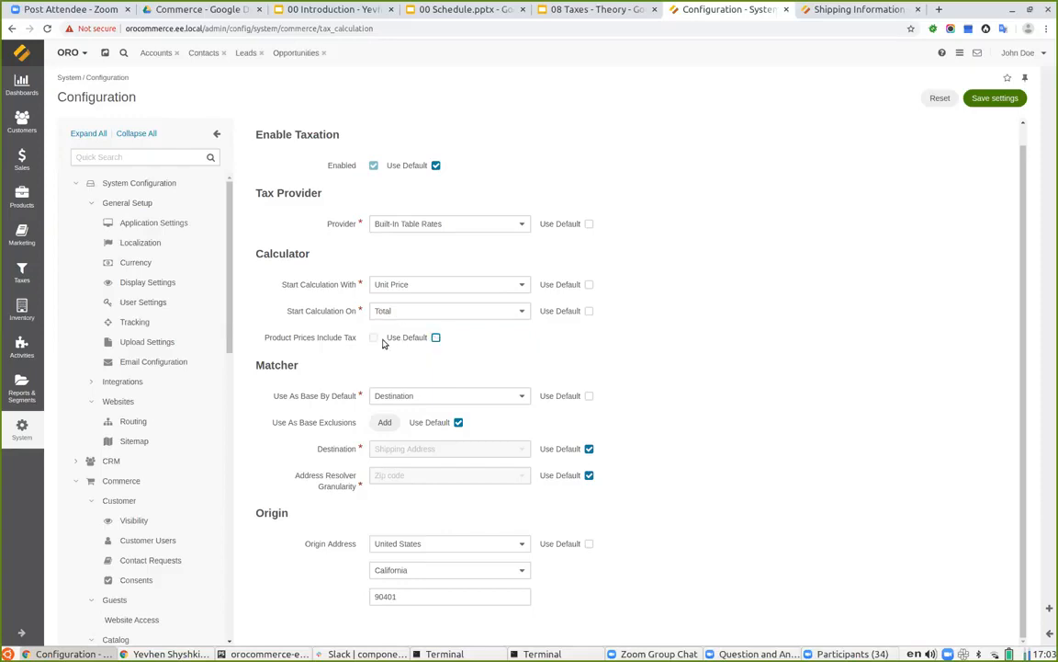
pyautogui.click(589, 285)
pyautogui.click(589, 311)
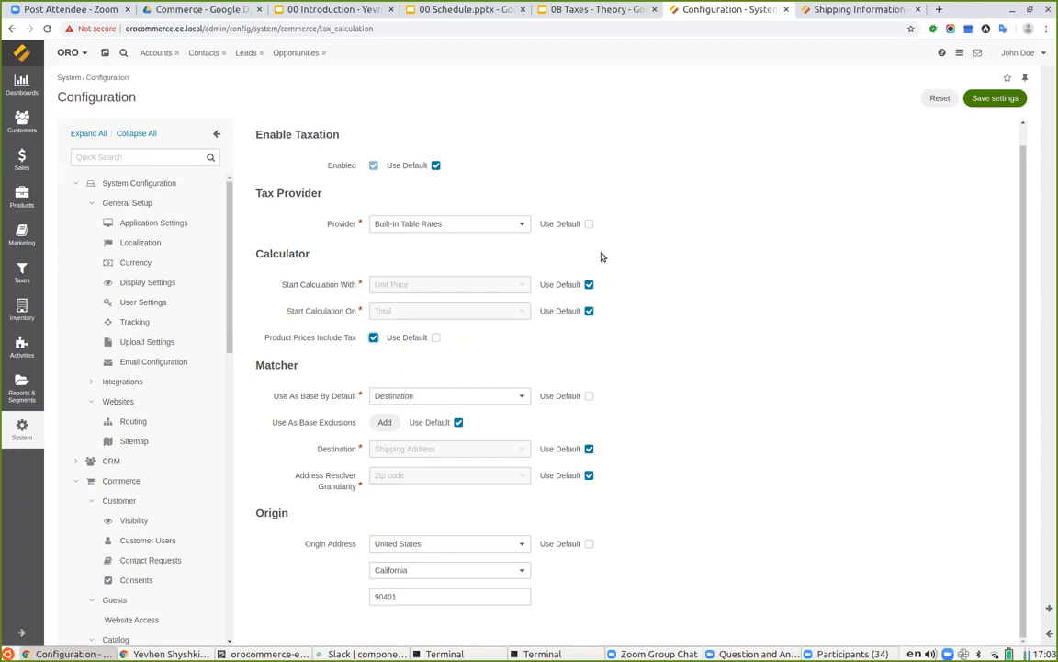
# Examine the subtotal, tax and total on the storefront checkout, checking them against the Product Prices Include Tax setting in the admin.
pyautogui.click(859, 10)
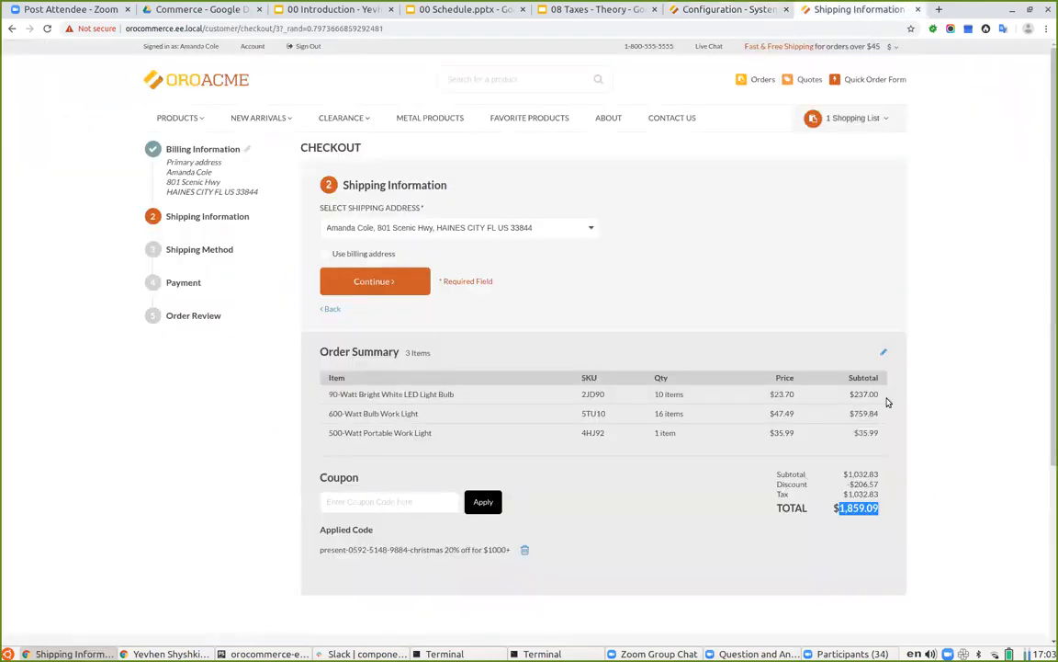
pyautogui.moveTo(852, 475); pyautogui.dragTo(856, 499)
pyautogui.click(853, 497)
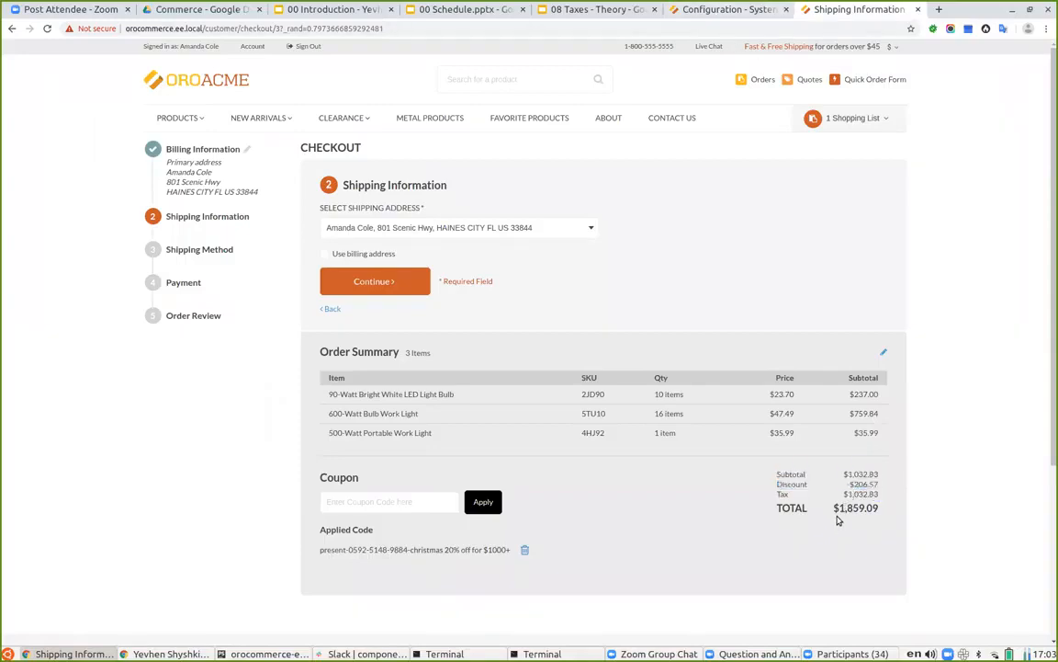
pyautogui.click(726, 9)
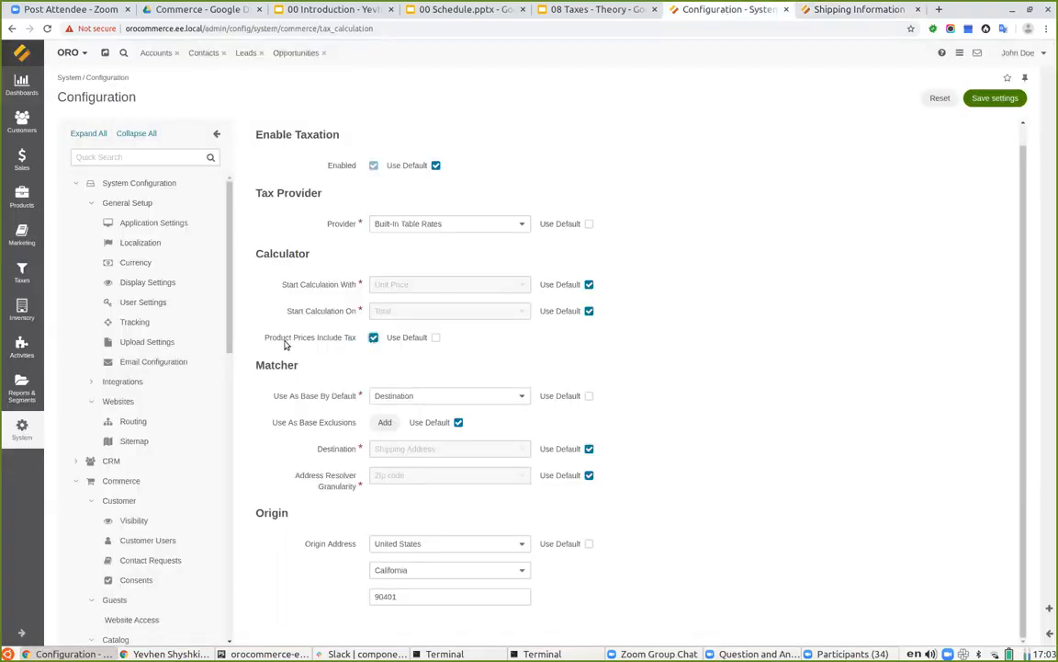
pyautogui.click(817, 10)
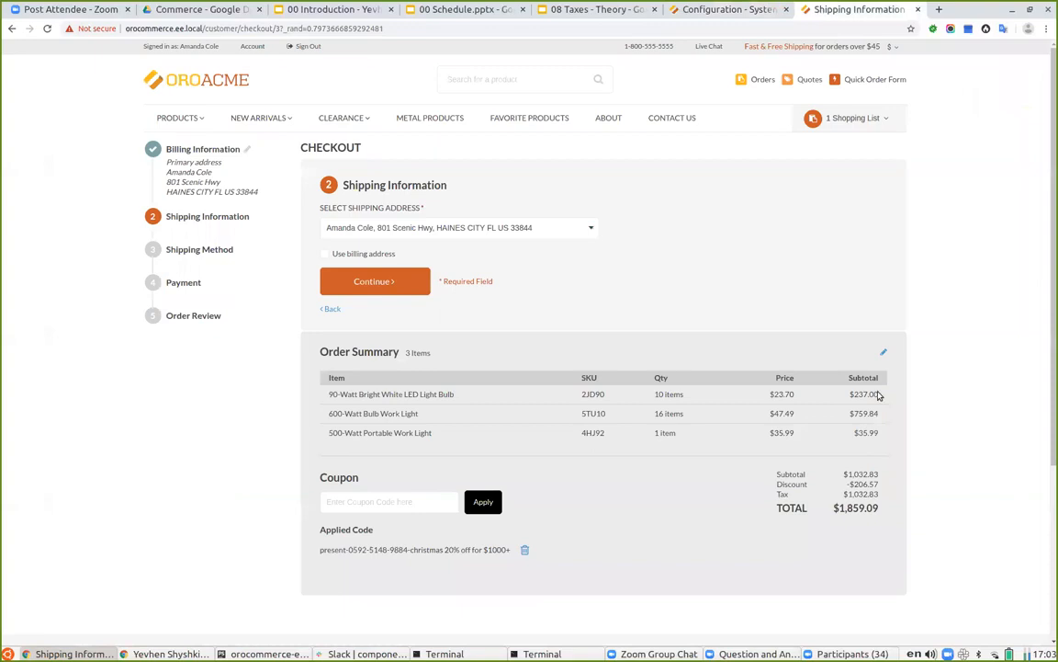
pyautogui.moveTo(852, 474); pyautogui.dragTo(878, 474)
# Save the tax calculation settings in the OroCommerce admin, and reload the storefront checkout to check the order's tax.
pyautogui.click(724, 9)
pyautogui.click(980, 102)
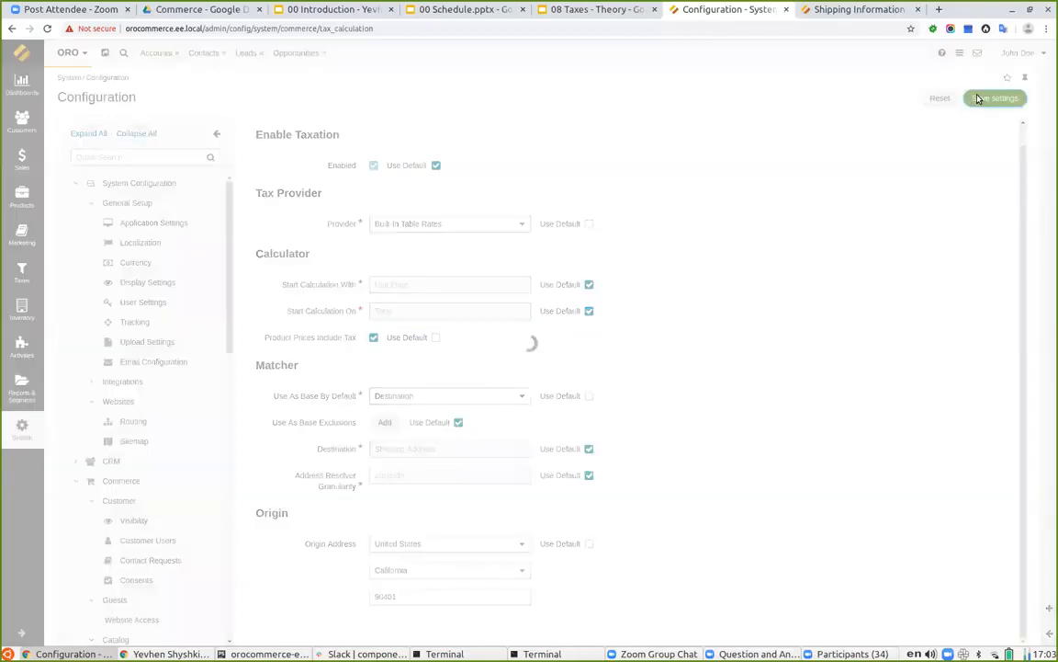
pyautogui.click(857, 10)
pyautogui.click(45, 29)
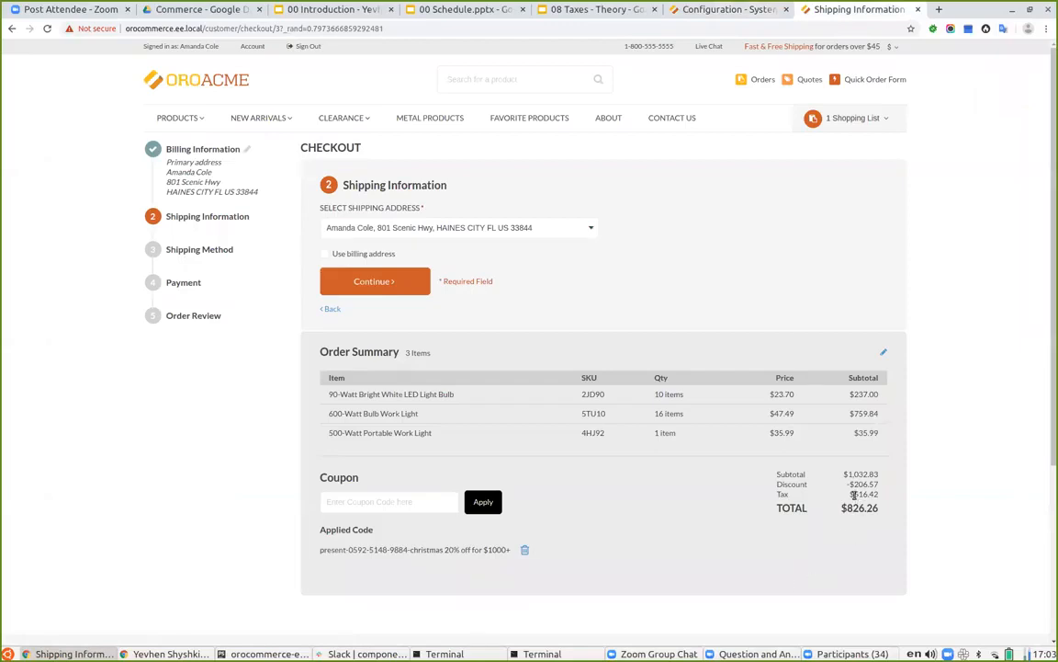
pyautogui.moveTo(863, 495); pyautogui.dragTo(876, 496)
pyautogui.click(857, 497)
# Return to the admin's Tax Calculation settings and view the Use As Base By Default options, keeping Destination.
pyautogui.click(717, 10)
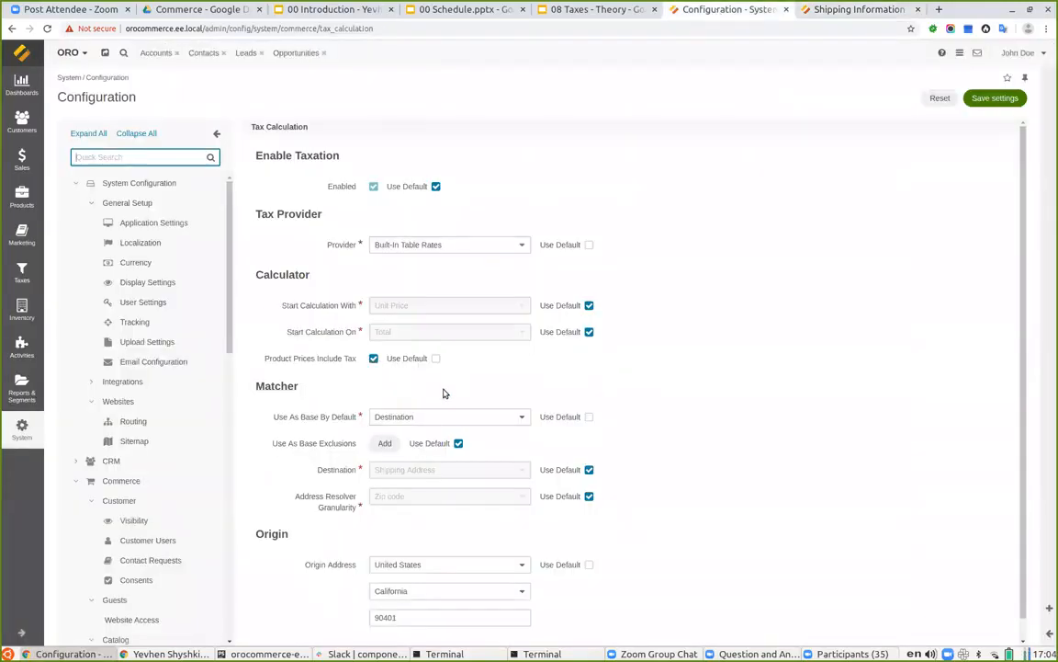
pyautogui.click(457, 418)
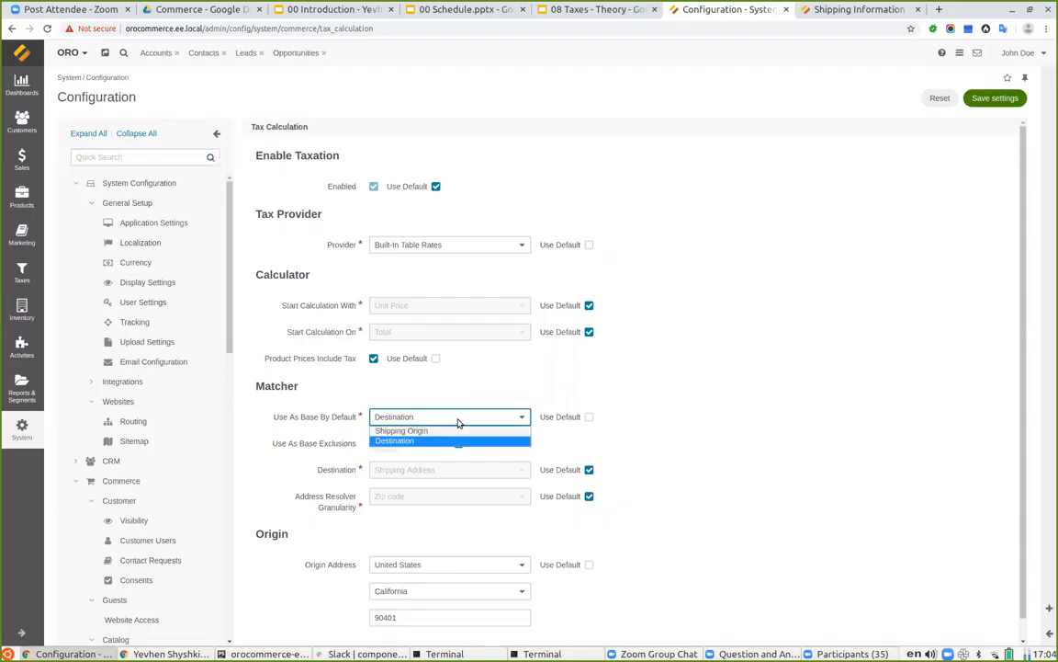
pyautogui.click(439, 390)
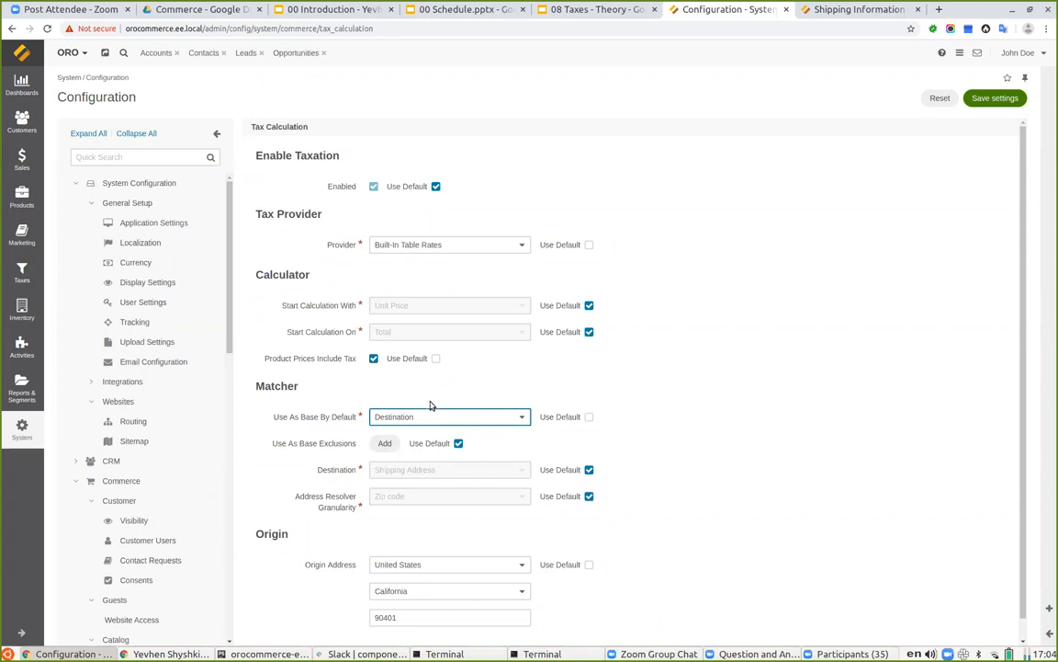
pyautogui.click(427, 418)
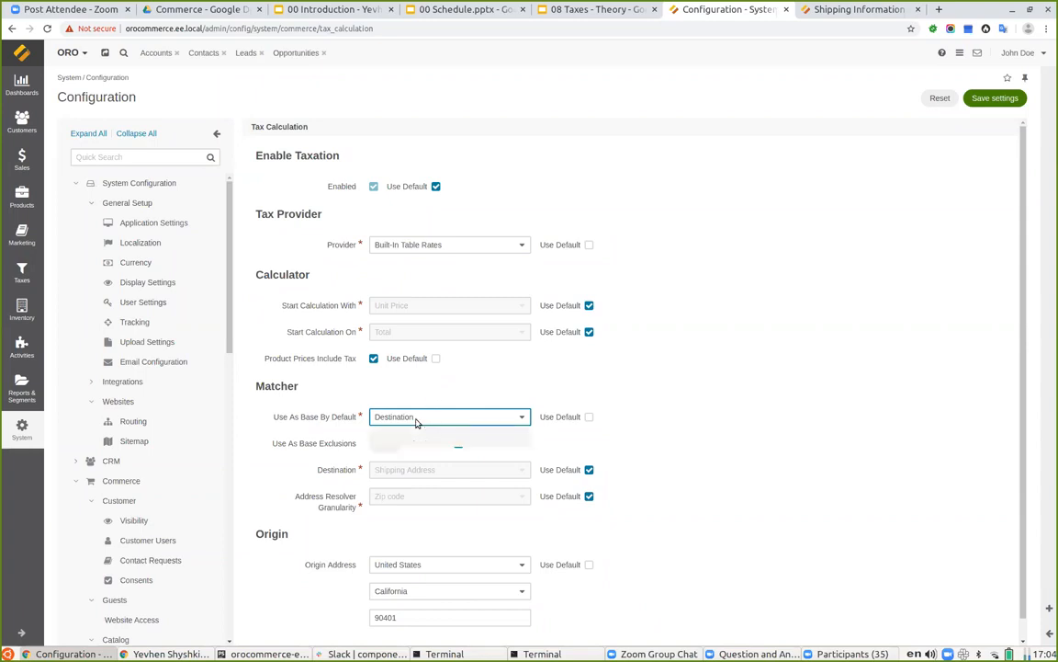
pyautogui.click(719, 397)
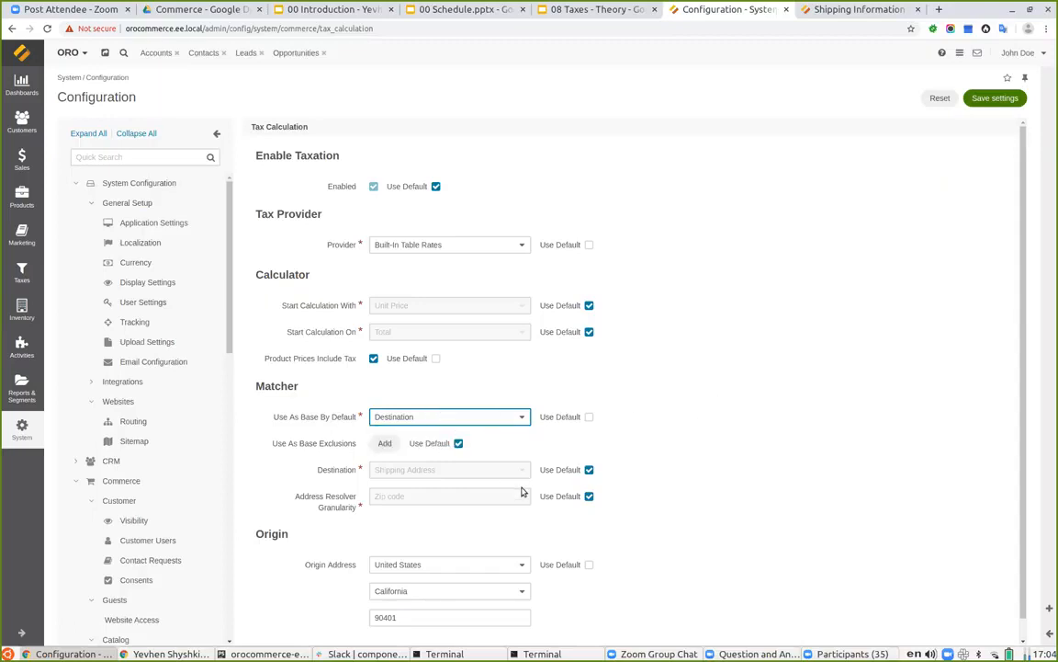
# Override the default of the matcher's Destination setting to view its address options, and restore the default.
pyautogui.click(589, 469)
pyautogui.click(423, 470)
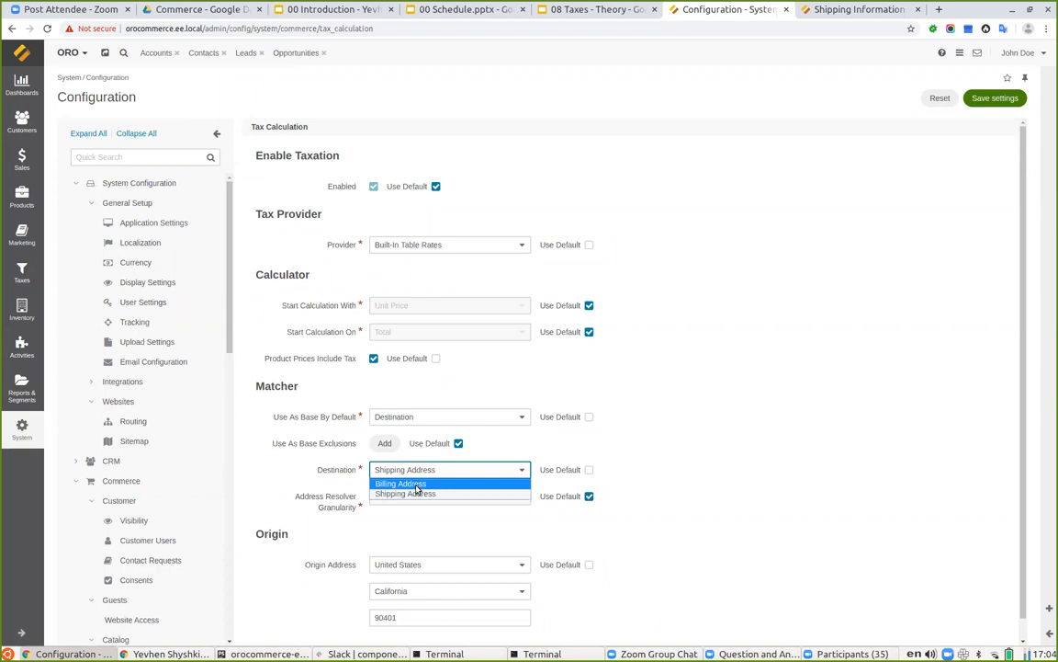
pyautogui.click(735, 502)
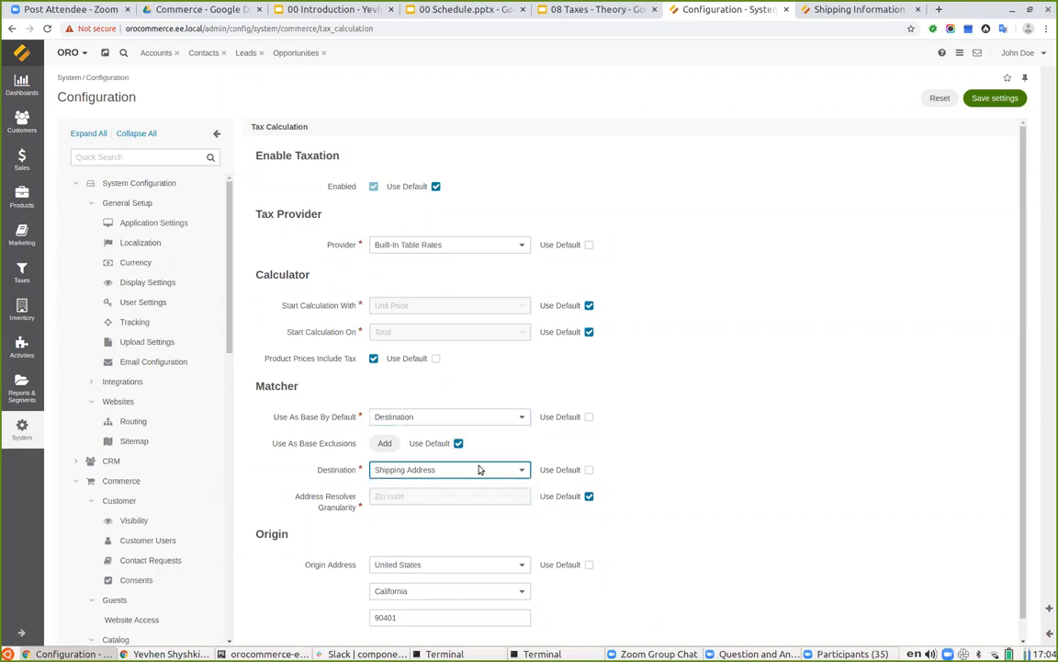
pyautogui.click(588, 469)
# Set Use As Base By Default to Shipping Origin and review the Origin address settings.
pyautogui.click(449, 418)
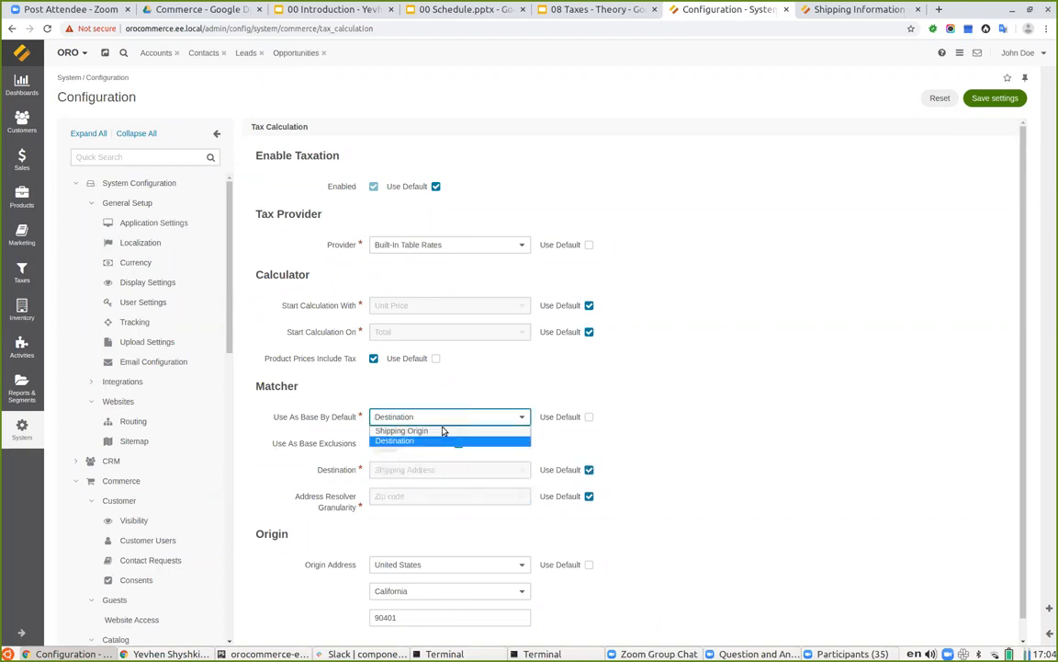
pyautogui.click(442, 430)
pyautogui.scroll(-1, 448, 588)
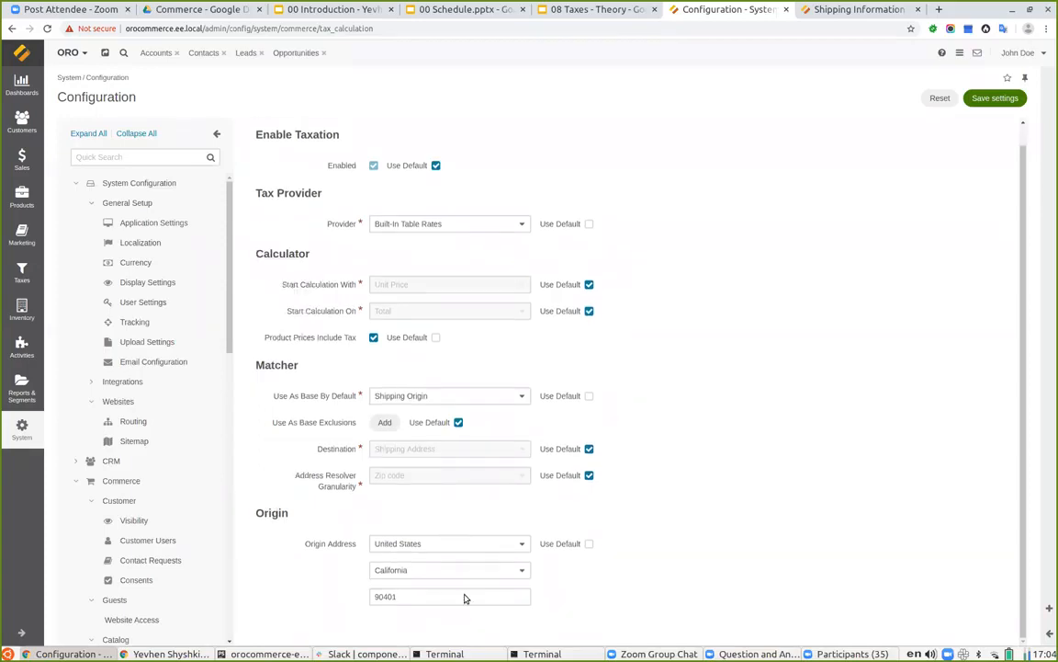
pyautogui.tripleClick(276, 537)
pyautogui.click(287, 554)
pyautogui.click(313, 544)
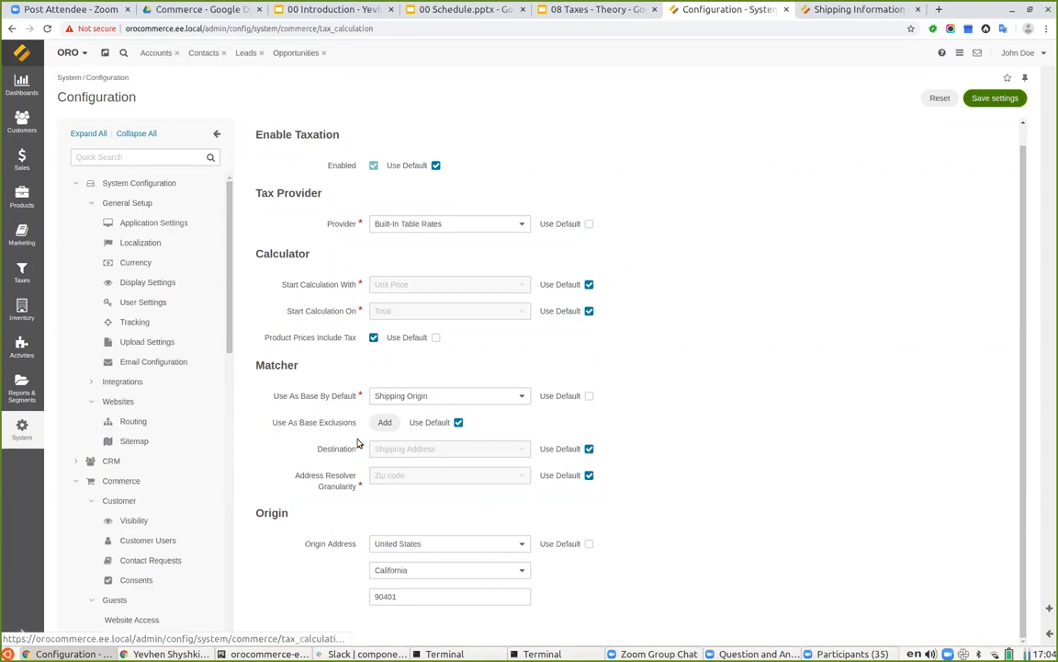
# Override the default of Use As Base Exclusions and add an exclusion row with Destination as its base.
pyautogui.click(383, 422)
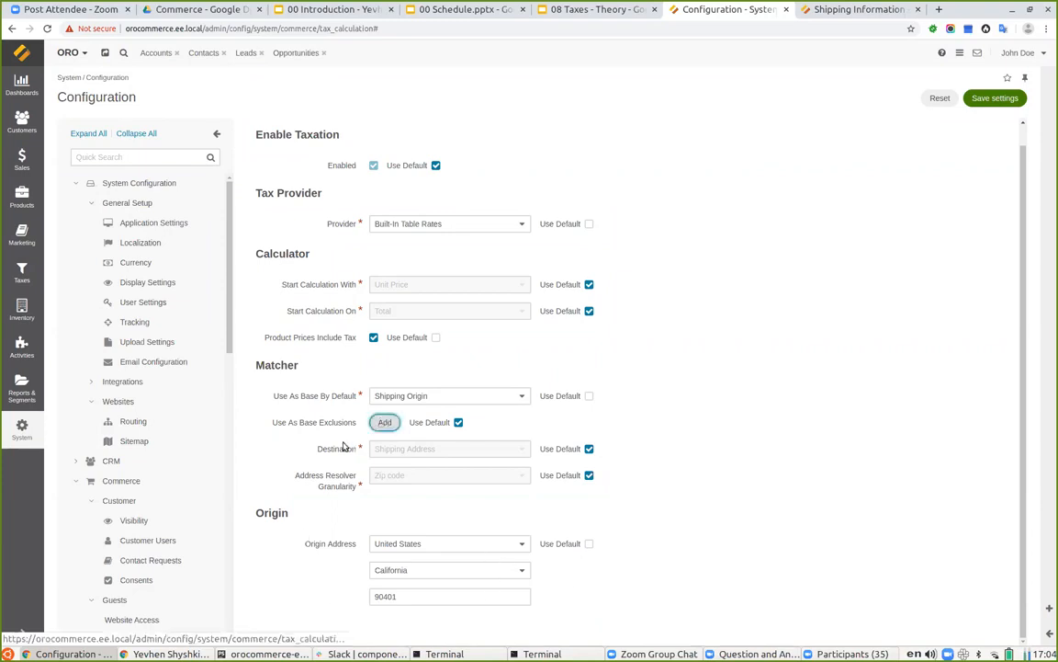
pyautogui.click(458, 421)
pyautogui.click(382, 422)
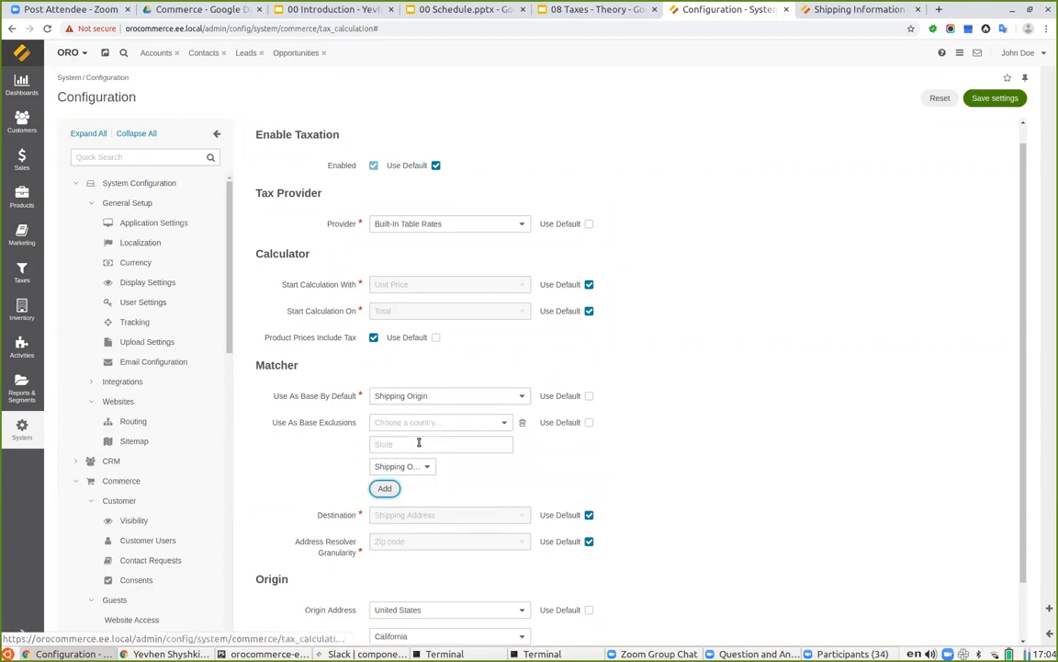
pyautogui.click(421, 469)
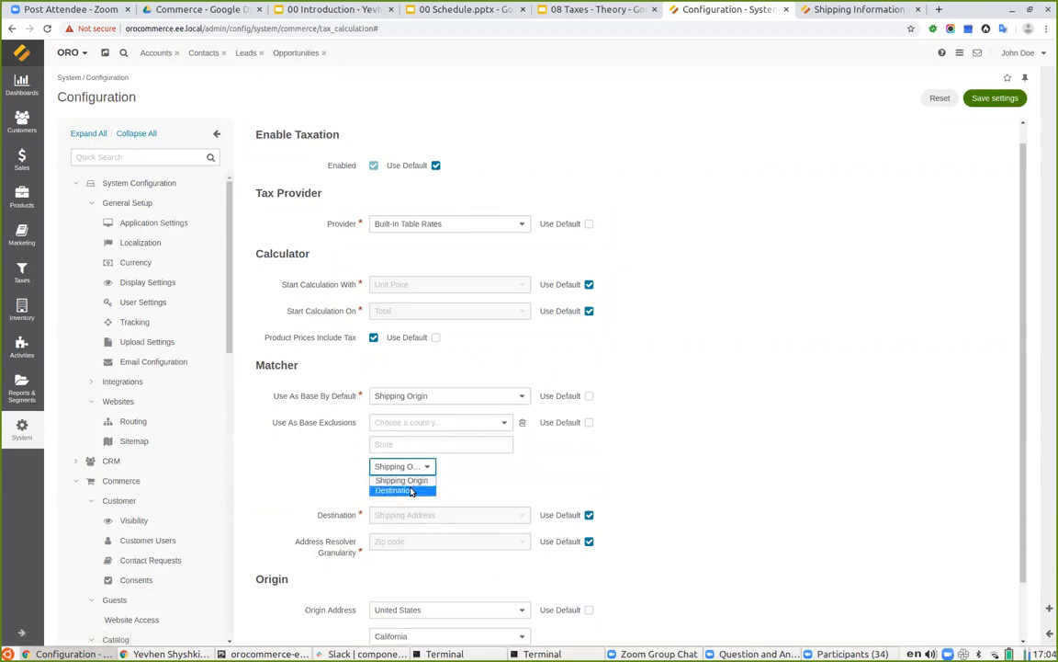
pyautogui.click(410, 491)
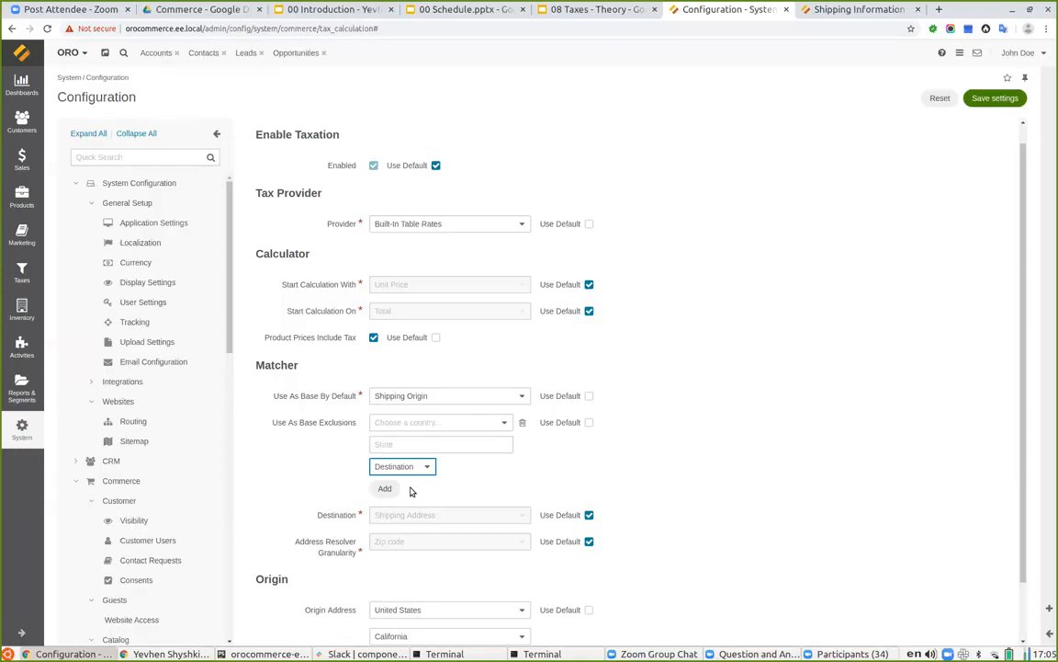
# Override the default of Address Resolver Granularity and view its options, keeping Zip code.
pyautogui.scroll(-1, 413, 490)
pyautogui.click(587, 474)
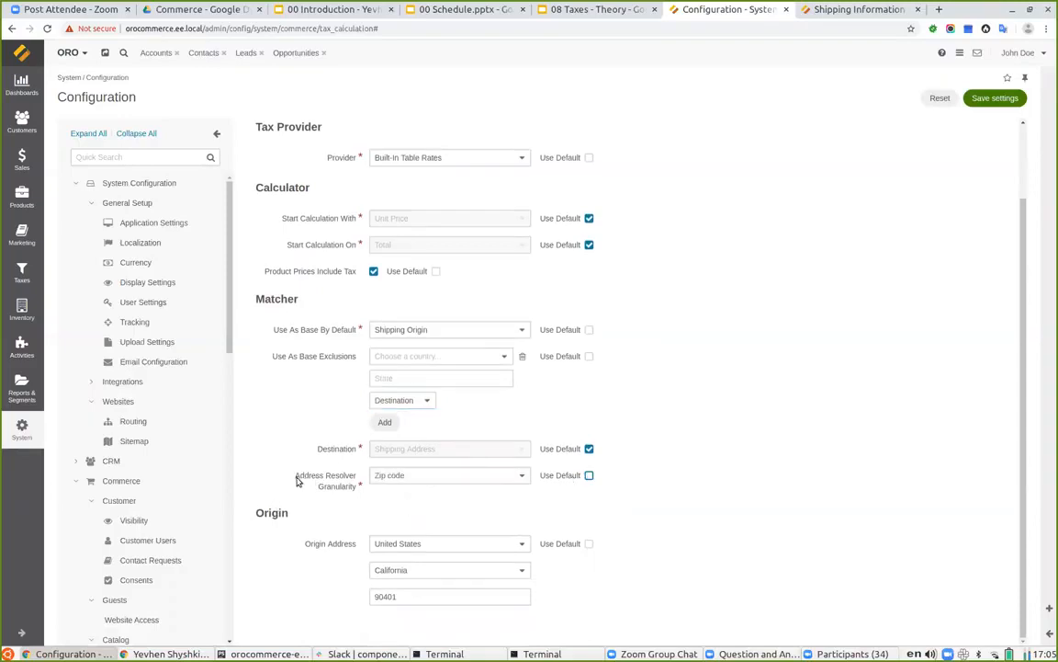
pyautogui.click(395, 476)
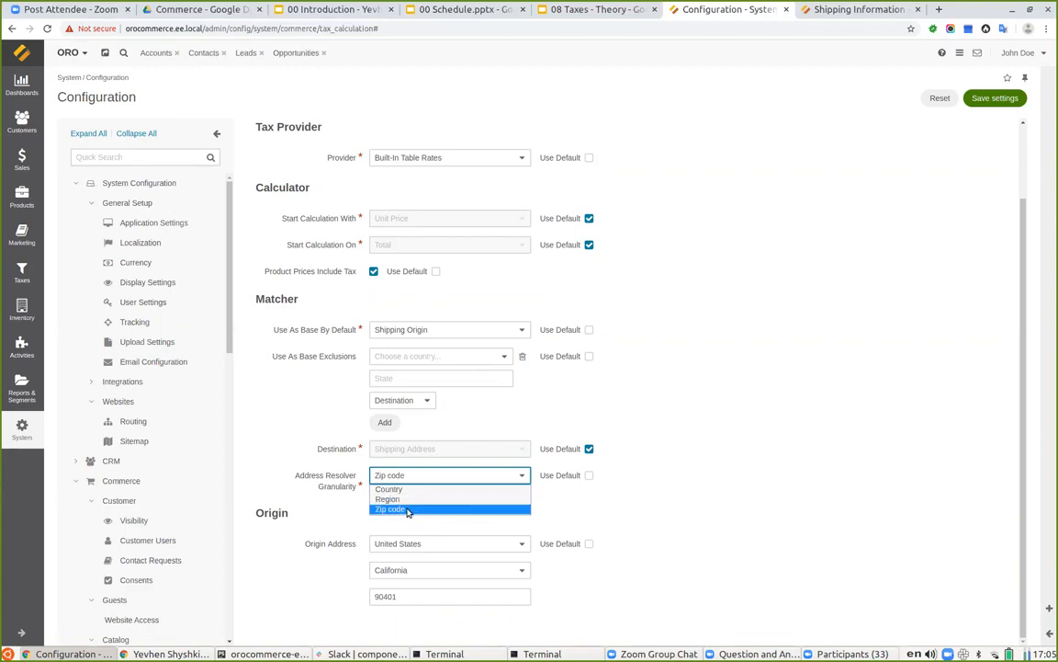
pyautogui.click(740, 484)
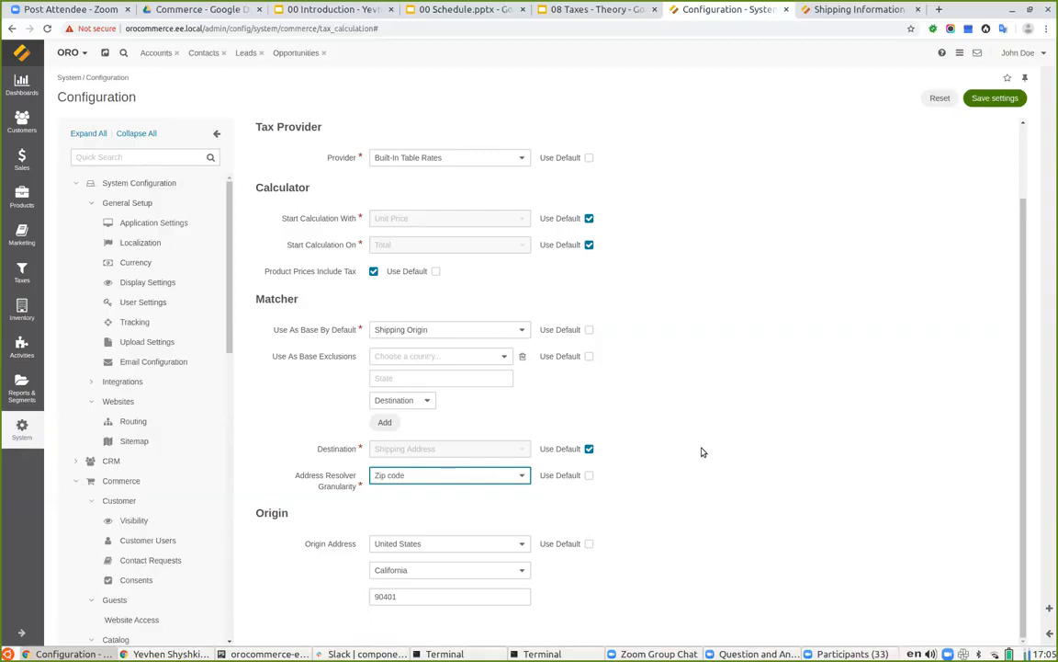
# Open the US Sales Tax settings under Taxation, discarding the unsaved Tax Calculation changes.
pyautogui.scroll(-5, 151, 339)
pyautogui.scroll(-3, 151, 339)
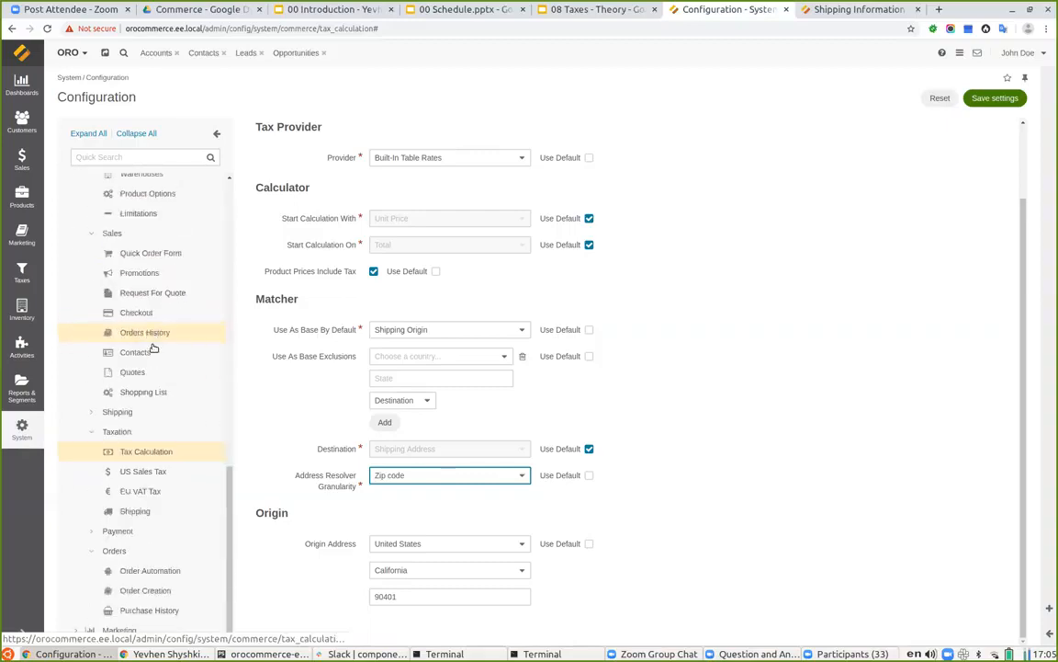
pyautogui.click(146, 470)
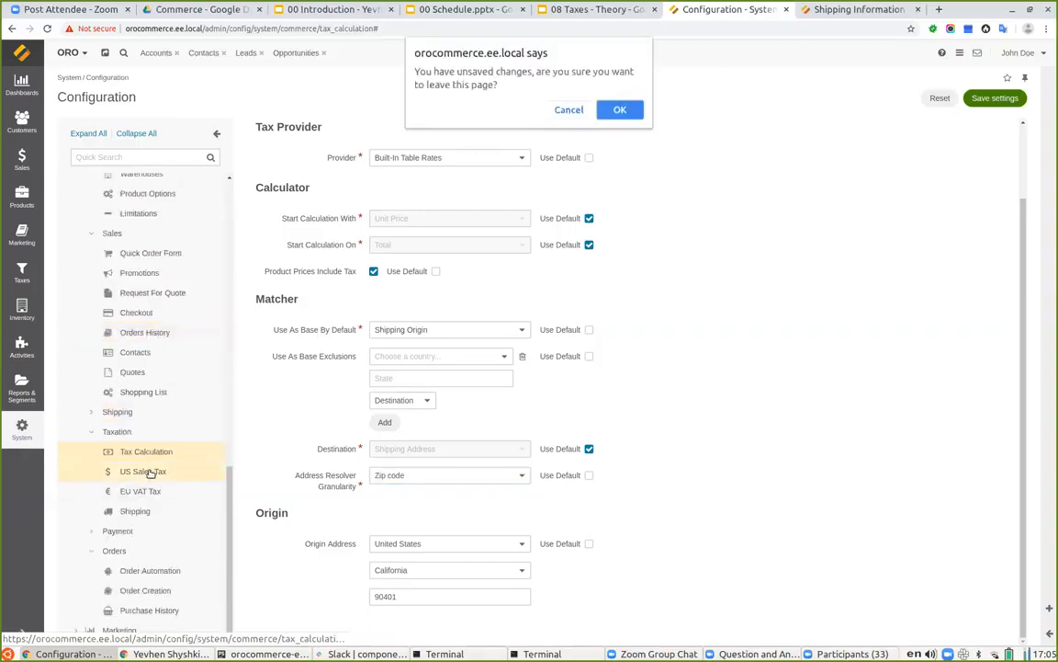
pyautogui.click(614, 109)
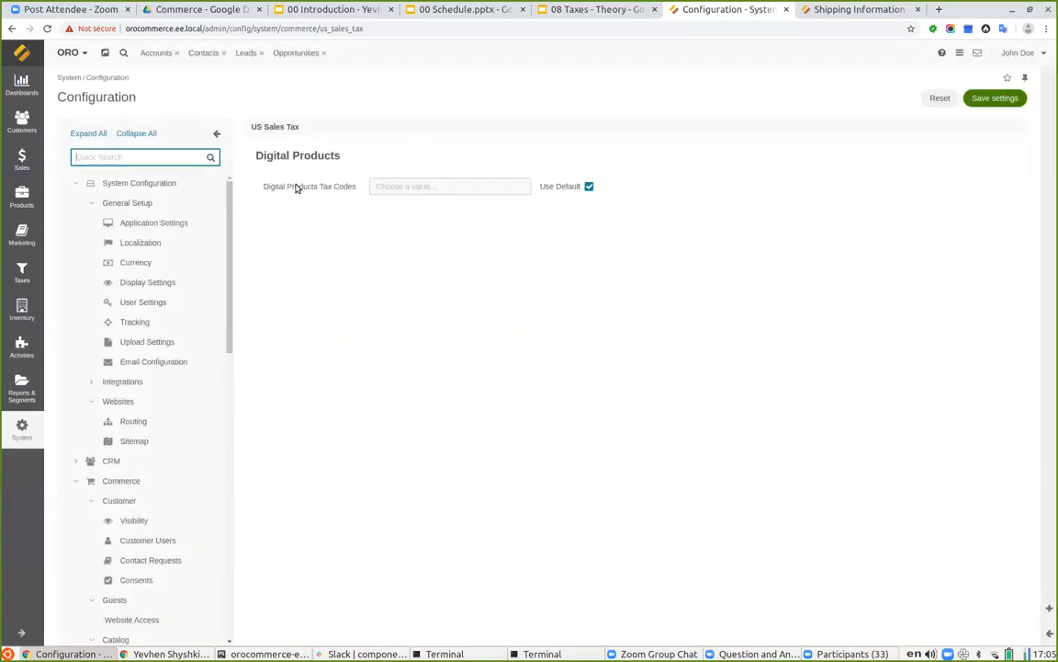
# View the EU VAT Tax settings and the Shipping tax settings under Taxation.
pyautogui.scroll(-10, 154, 464)
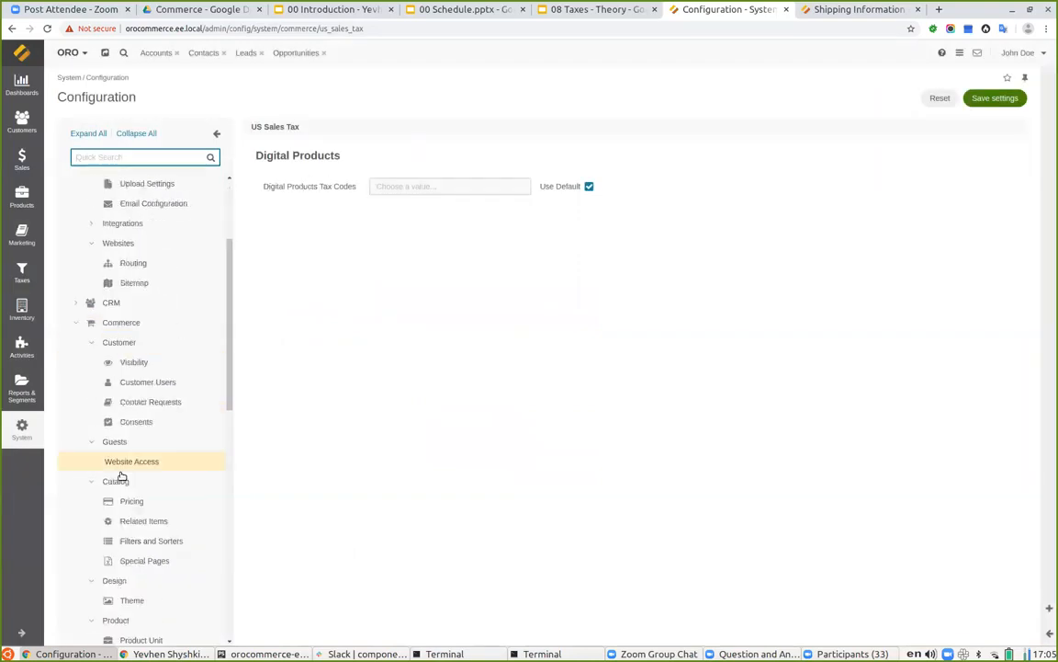
pyautogui.scroll(-3, 165, 570)
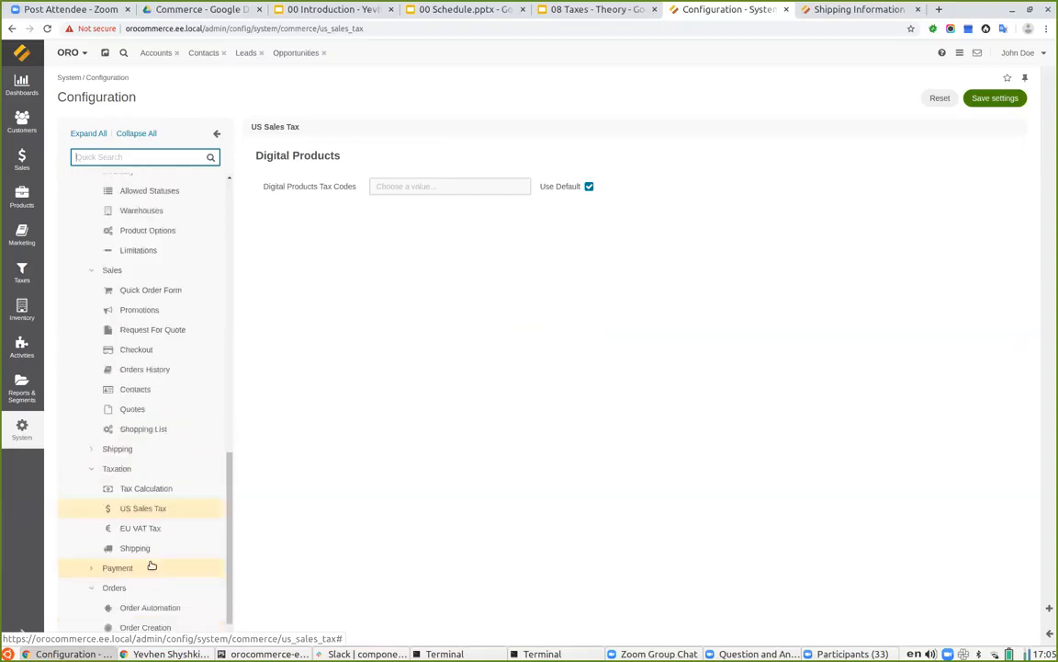
pyautogui.click(145, 514)
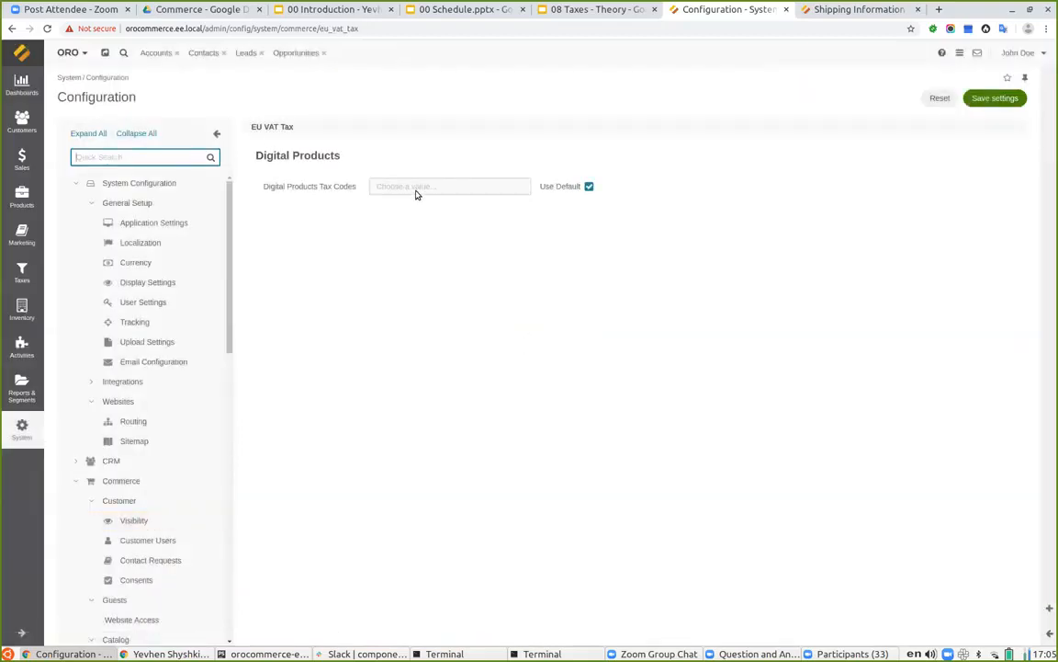
pyautogui.scroll(-5, 156, 409)
pyautogui.scroll(-8, 158, 406)
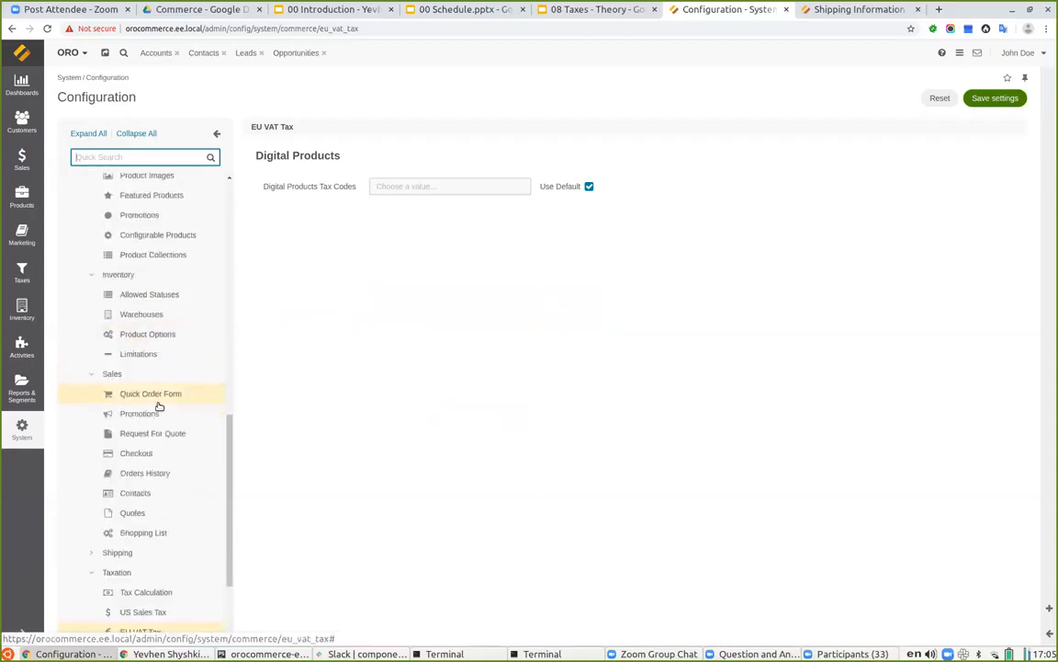
pyautogui.click(137, 510)
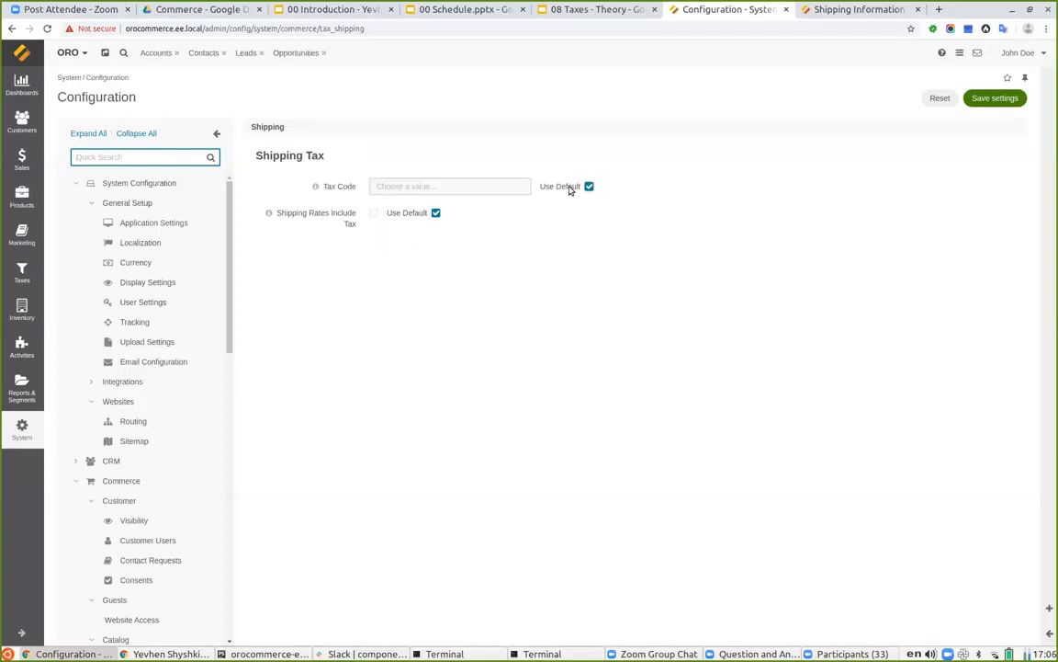
# Switch to the "08 Taxes - Theory" presentation in Google Slides and start presenting from the Data classes slide.
pyautogui.click(570, 10)
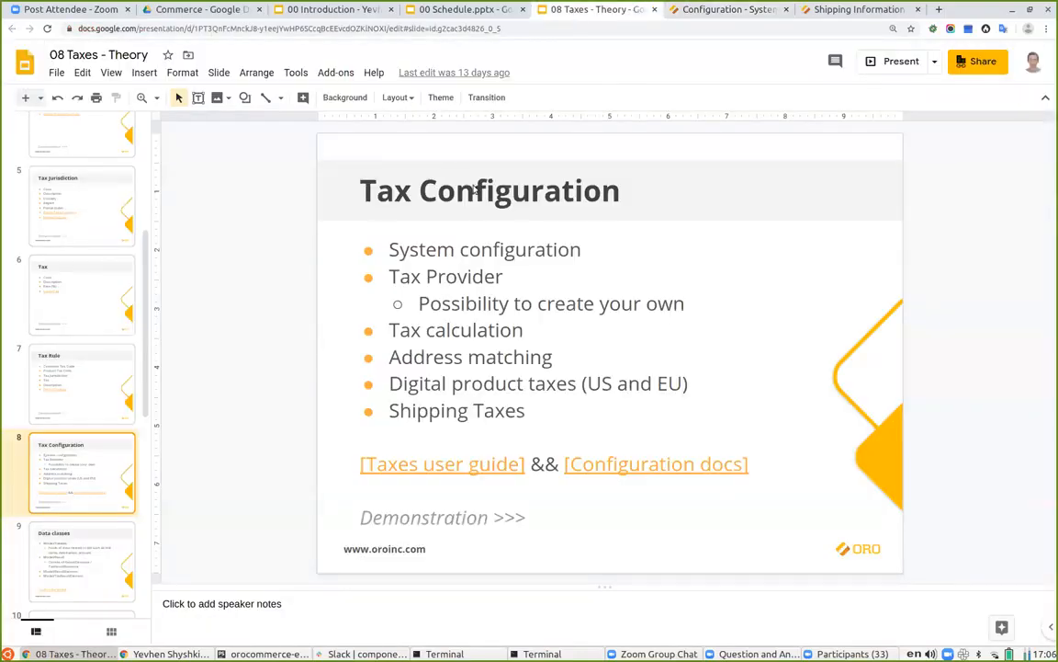
pyautogui.scroll(-1, 91, 399)
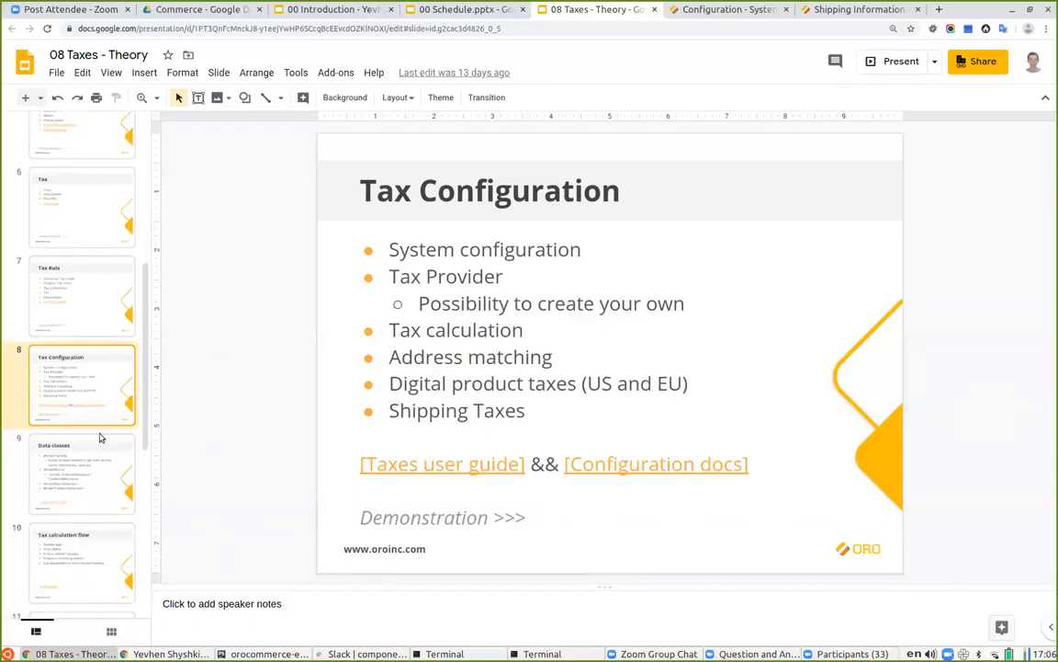
pyautogui.click(65, 474)
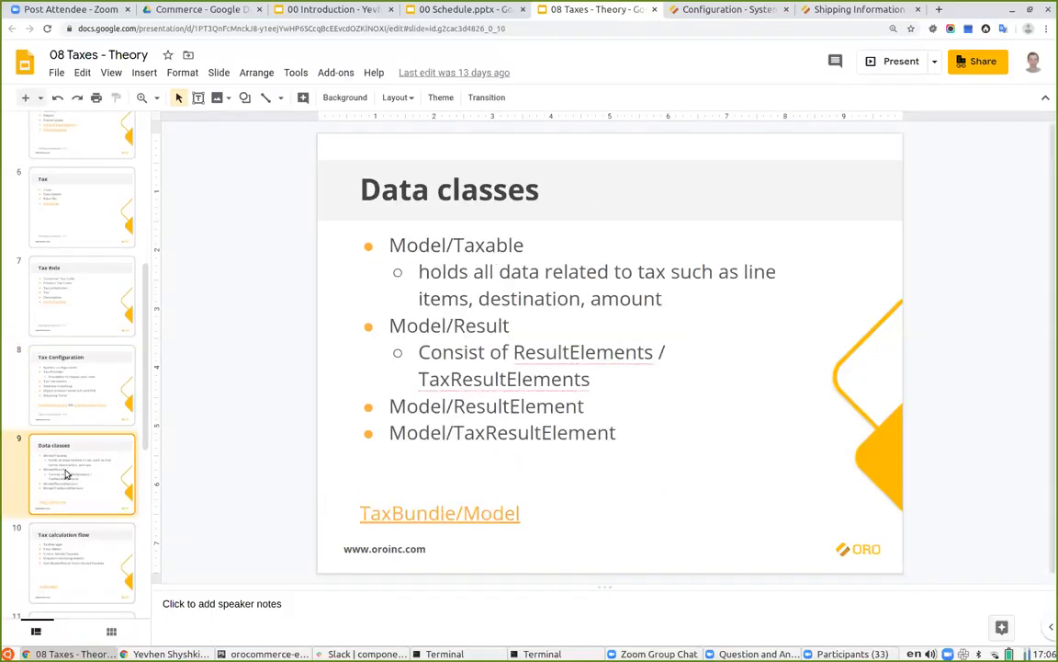
pyautogui.click(884, 67)
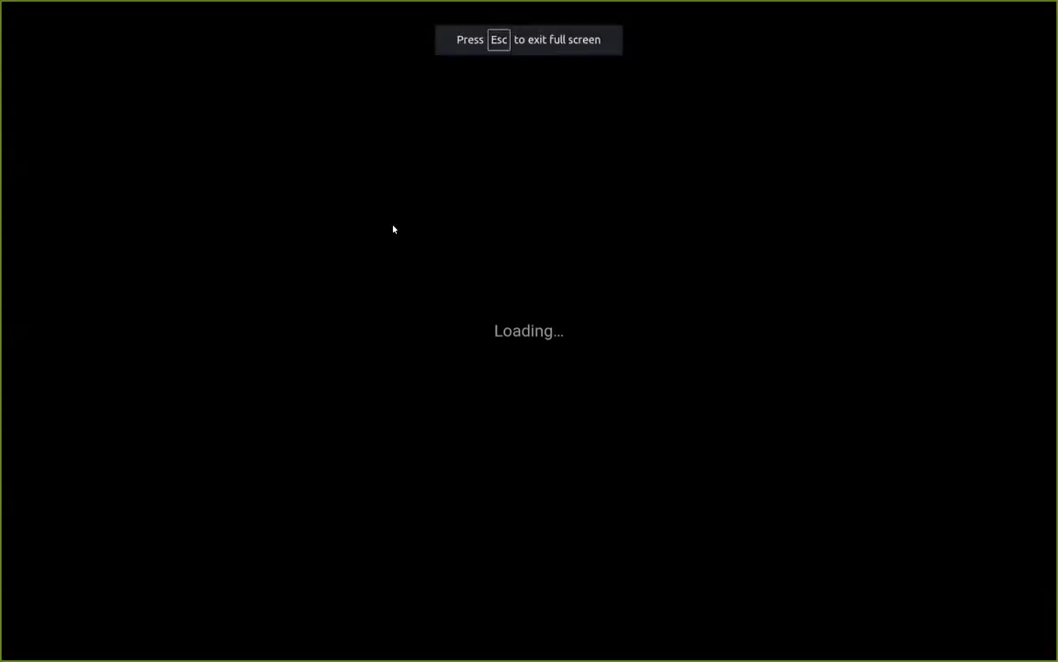
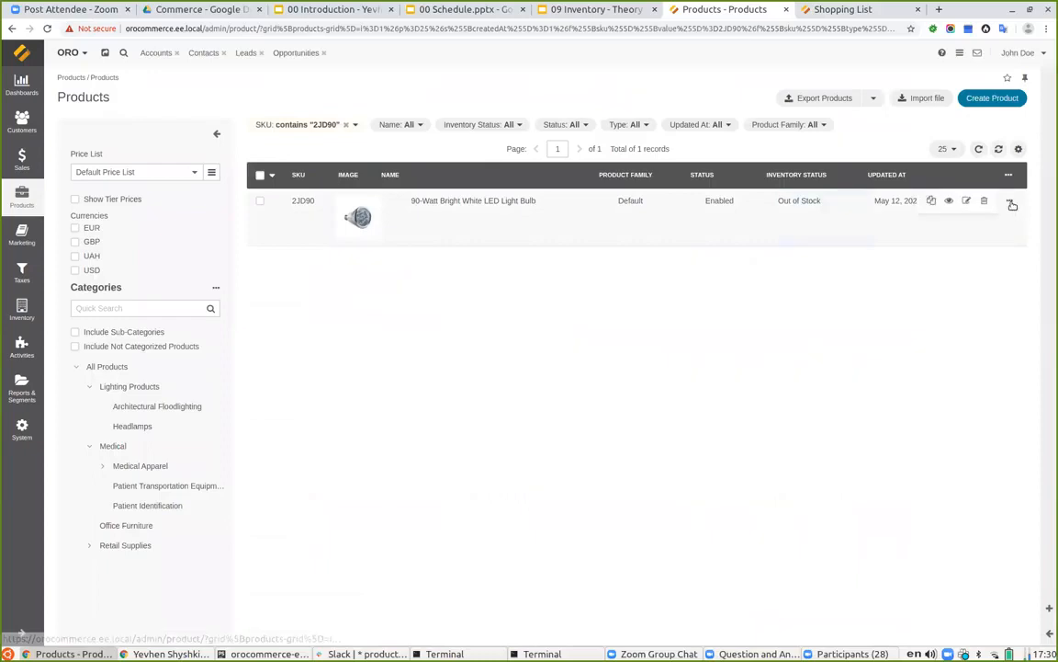
# Open product 2JD90 for editing and override the category default of Highlight Low Inventory with Yes.
pyautogui.click(967, 202)
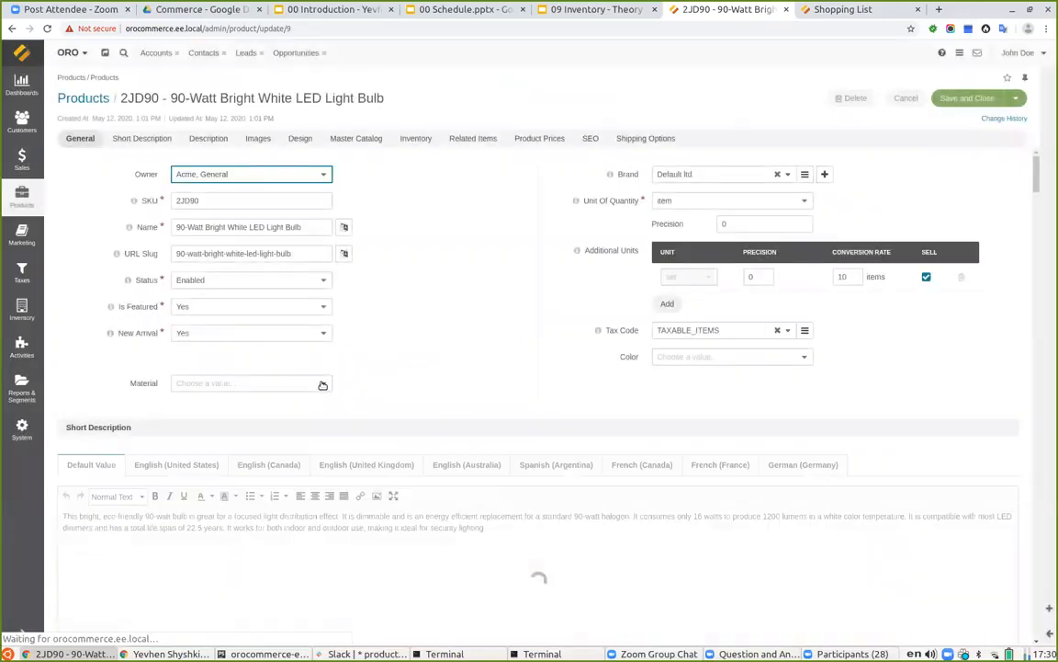
pyautogui.scroll(-5, 321, 382)
pyautogui.scroll(-5, 321, 389)
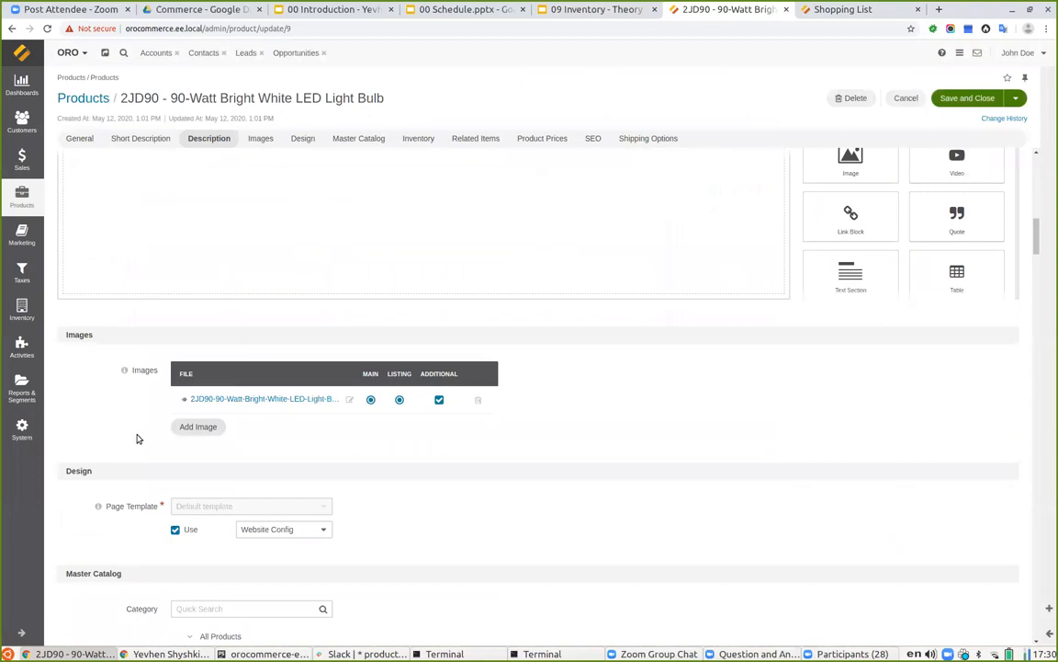
pyautogui.scroll(-3, 137, 437)
pyautogui.scroll(-4, 91, 404)
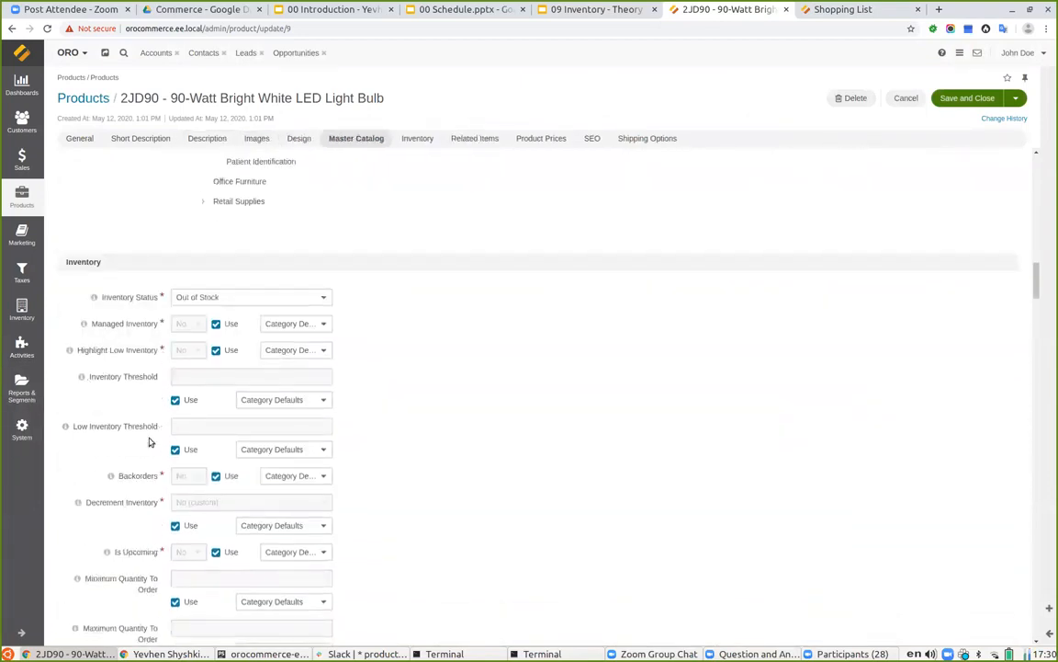
pyautogui.click(216, 350)
pyautogui.click(186, 350)
pyautogui.click(183, 372)
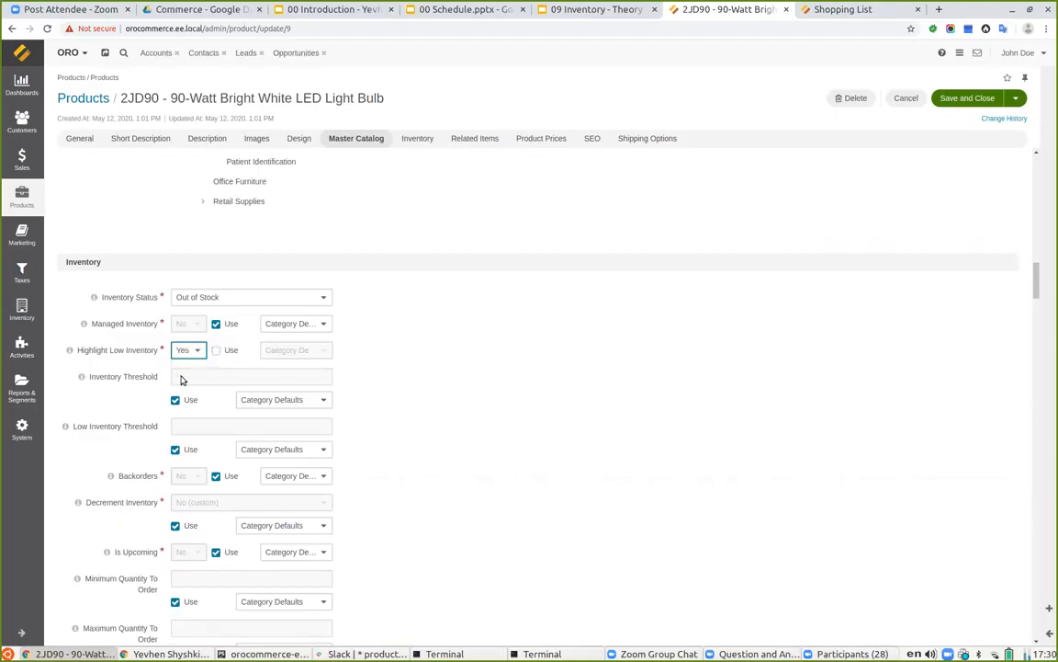
# Override the category default of Low Inventory Threshold with 1000 and save the product.
pyautogui.click(175, 449)
pyautogui.click(196, 428)
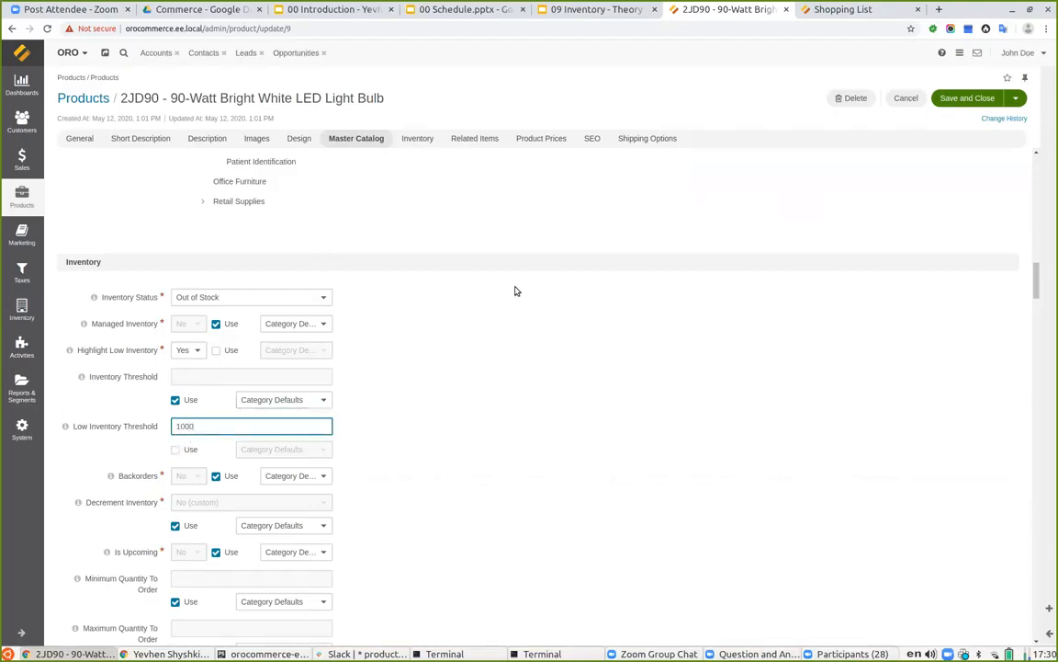
pyautogui.click(960, 98)
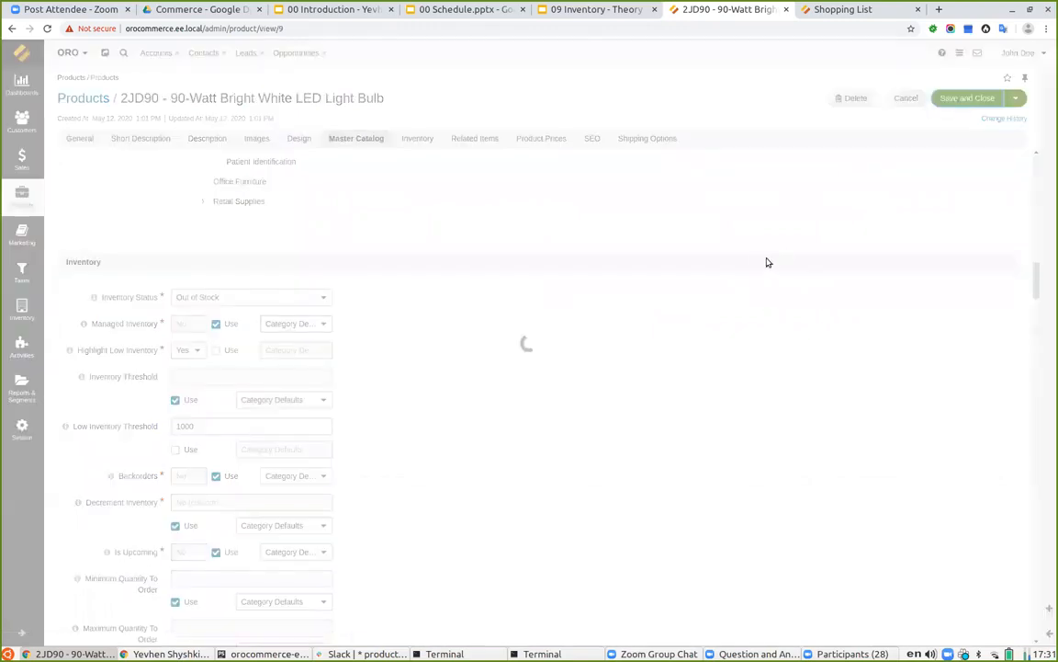
# Open the warehouse quantities of product 2JD90, and check its low inventory label in the reloaded storefront shopping list.
pyautogui.click(979, 97)
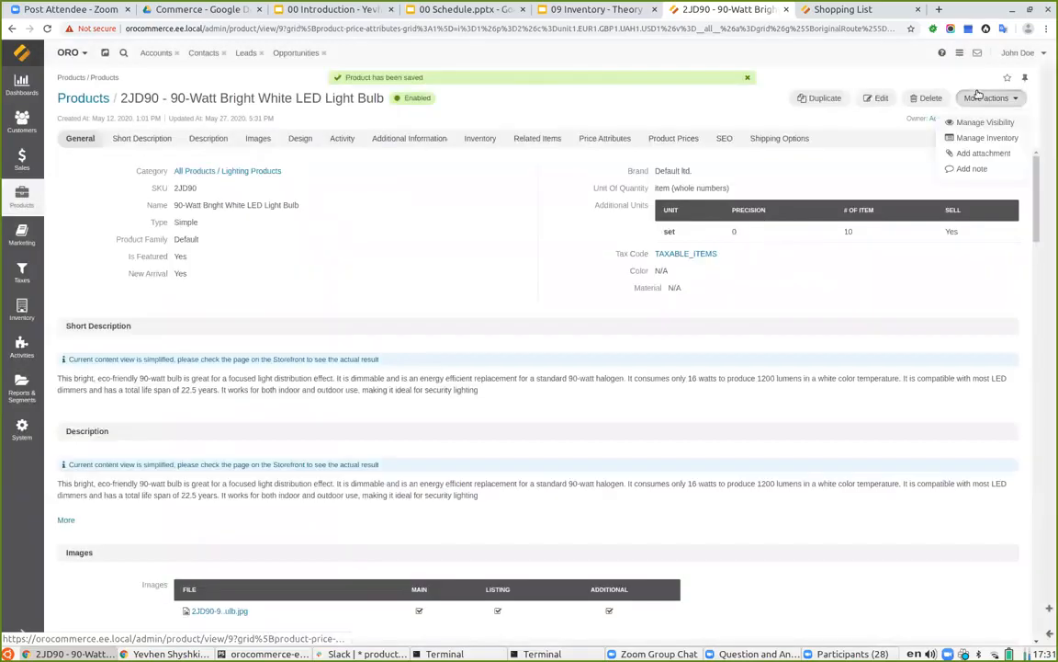
pyautogui.click(977, 139)
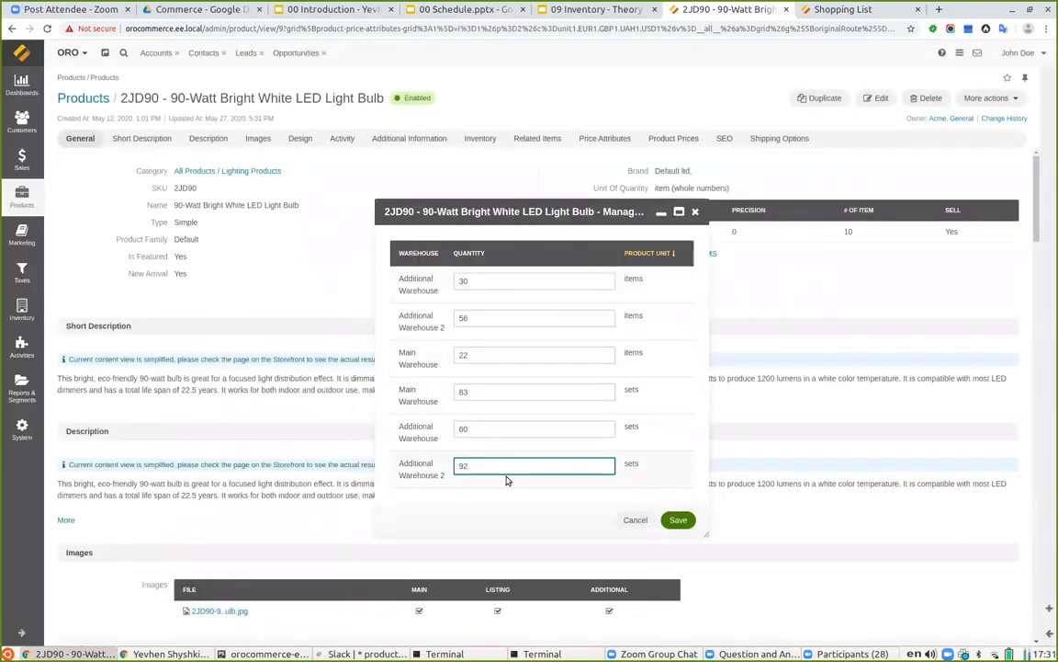
pyautogui.click(813, 13)
pyautogui.press('F5')
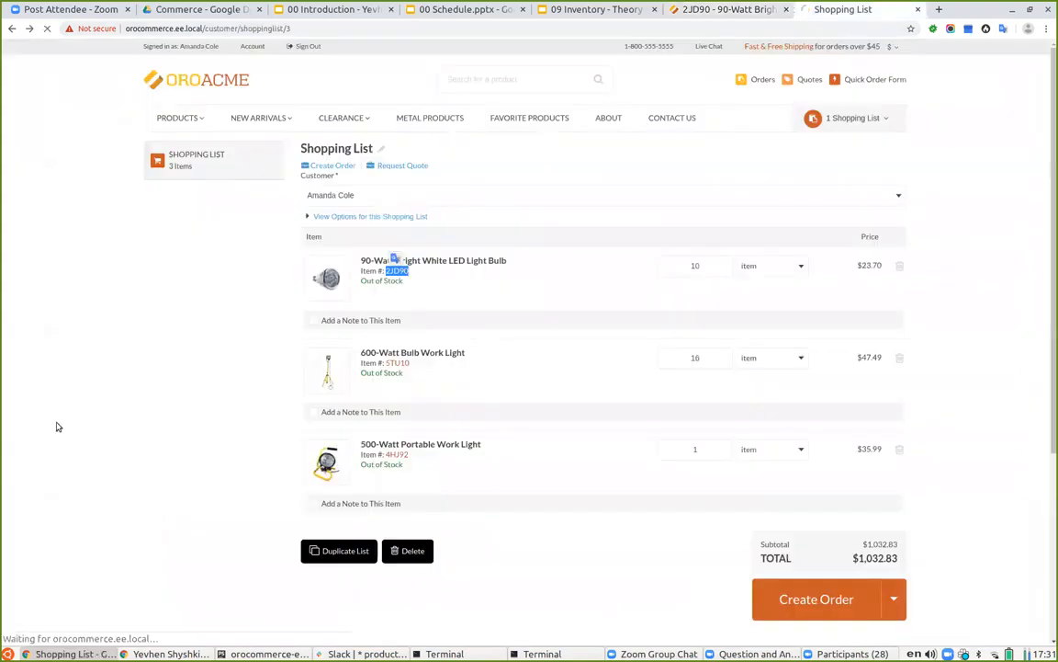
pyautogui.moveTo(410, 293); pyautogui.dragTo(359, 291)
pyautogui.click(276, 340)
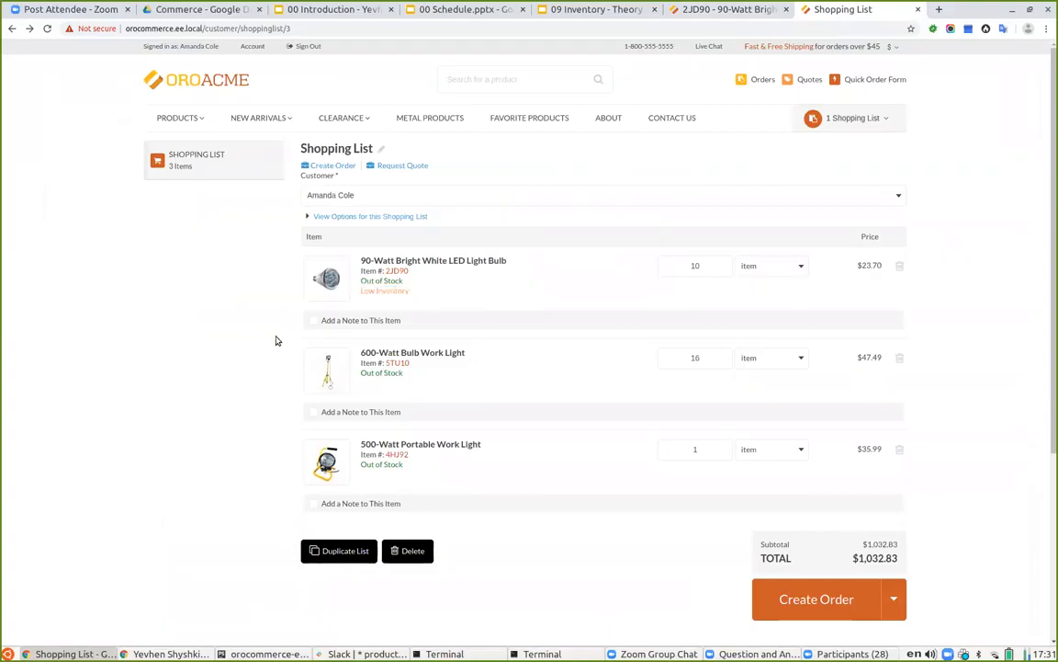
# Set the Main Warehouse quantity in items to 2200 for product 2JD90 and save the inventory.
pyautogui.click(744, 11)
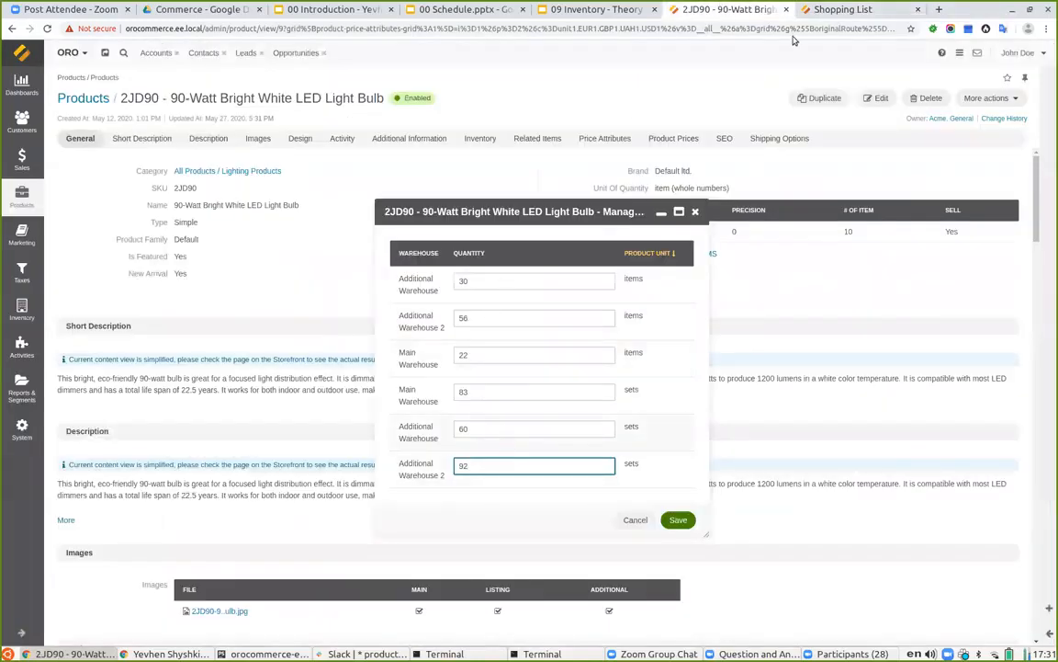
pyautogui.click(819, 9)
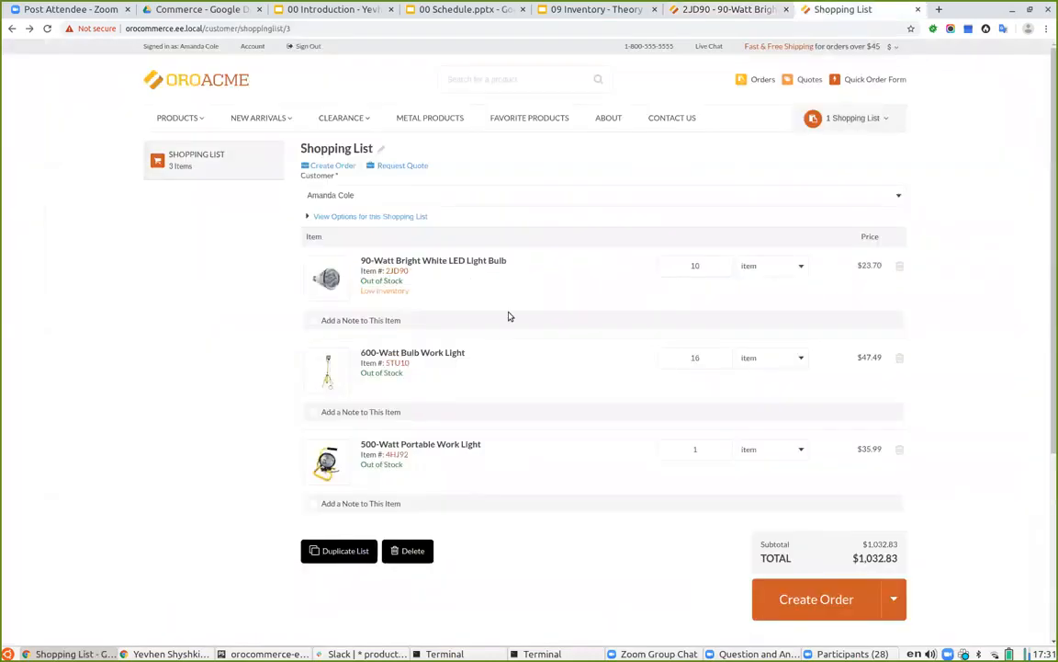
pyautogui.click(678, 13)
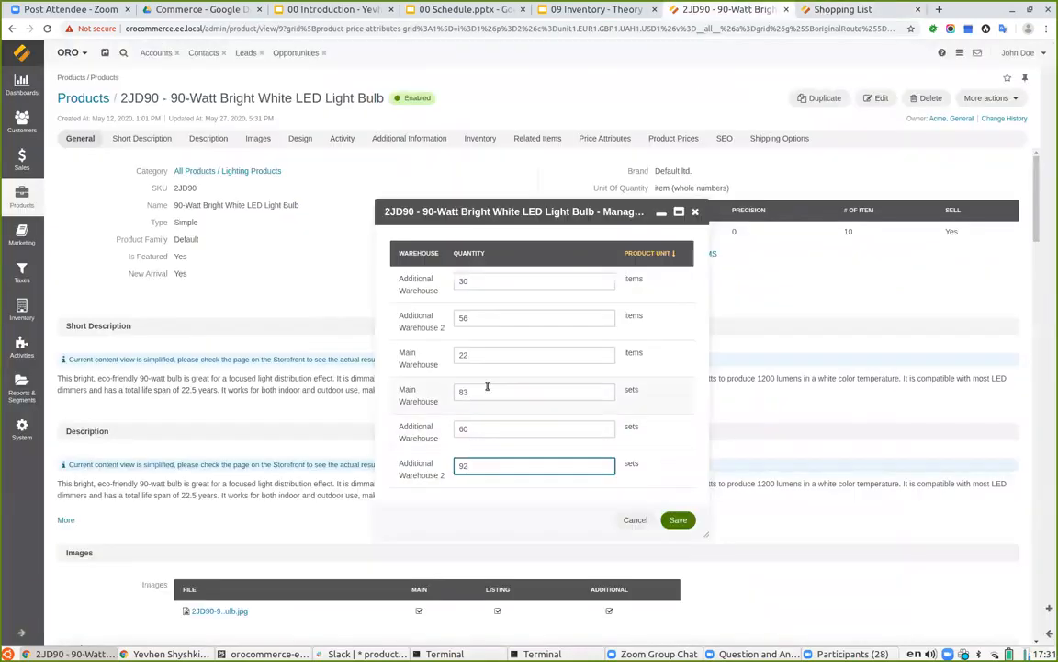
pyautogui.click(499, 356)
pyautogui.write('000')
pyautogui.click(675, 519)
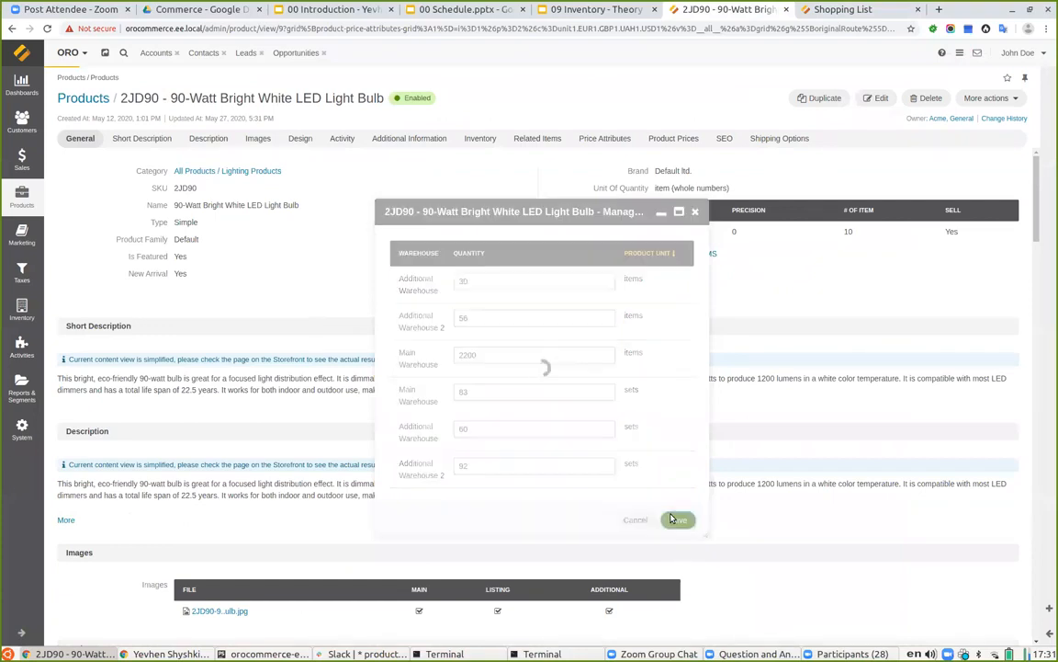
# Reload the storefront shopping list to recheck the LED bulb's inventory label, and return to the Product Inventory options slide.
pyautogui.click(808, 9)
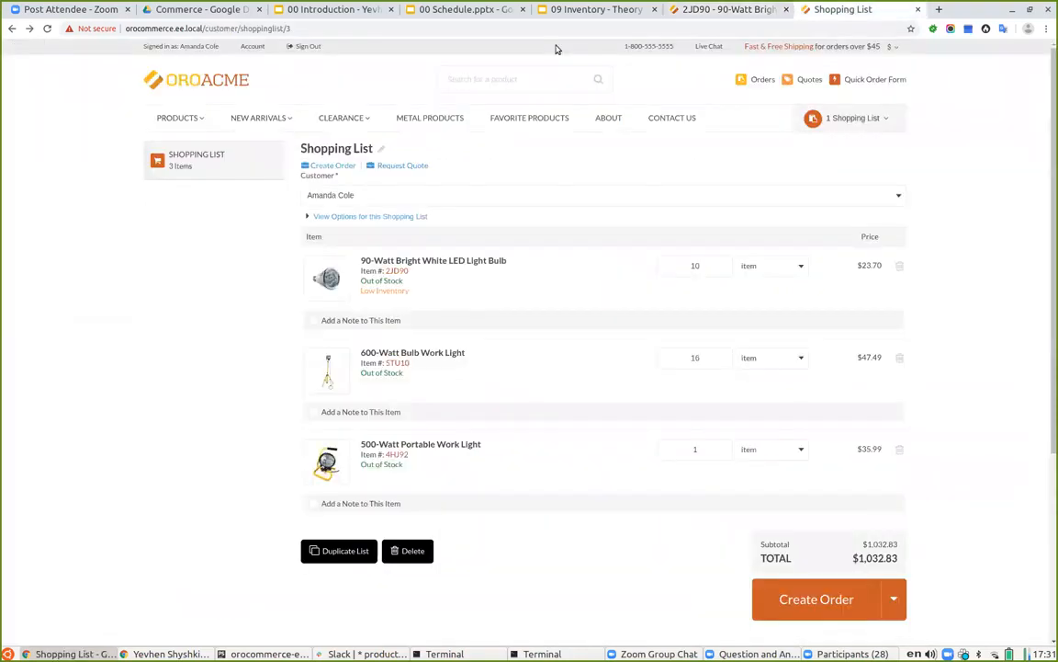
pyautogui.click(47, 28)
pyautogui.click(586, 11)
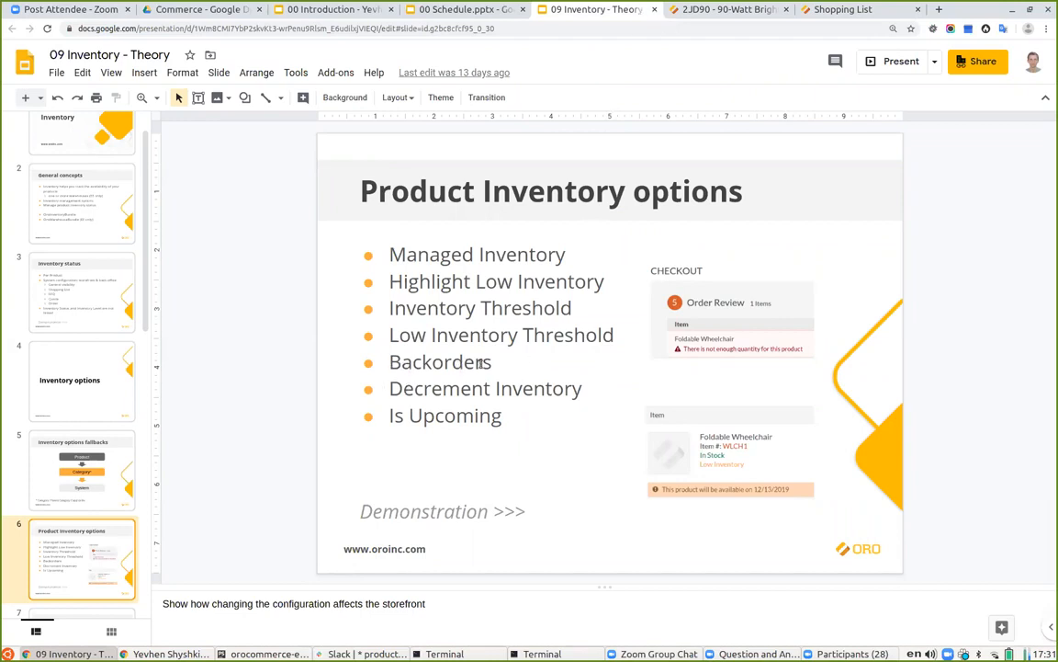
# Edit product 2JD90 again and override the Decrement Inventory default, viewing its options and keeping No (custom).
pyautogui.click(726, 9)
pyautogui.click(873, 98)
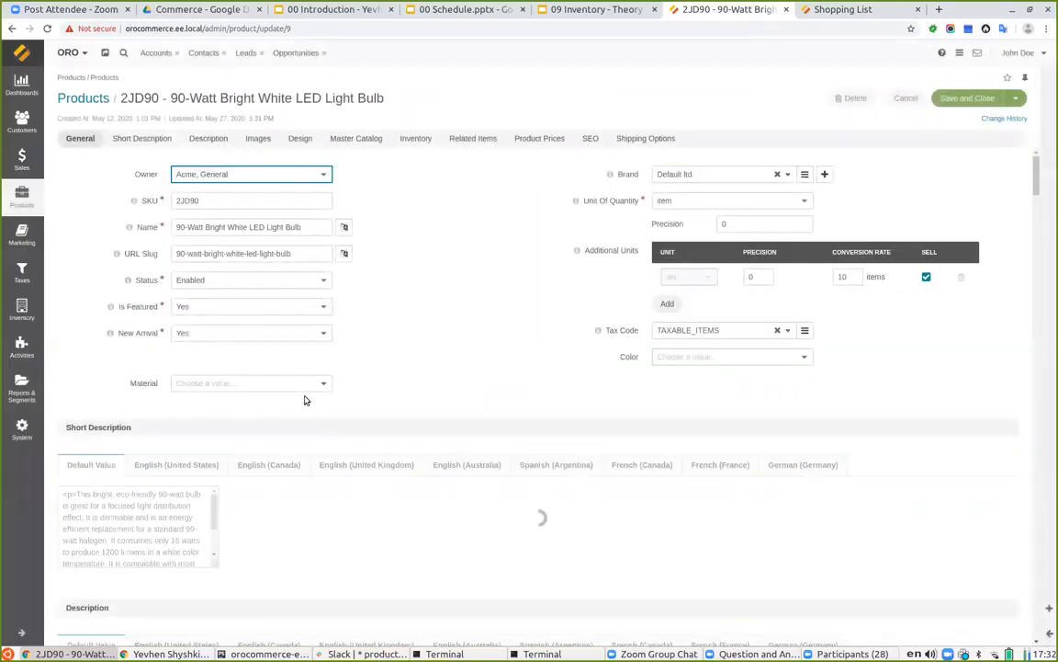
pyautogui.scroll(-15, 305, 399)
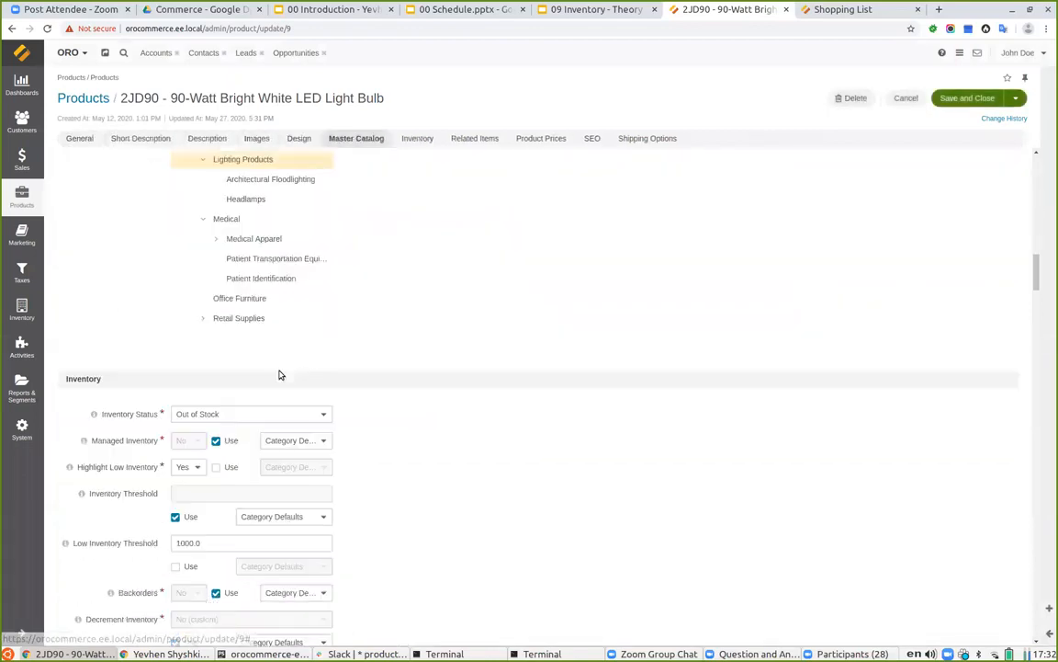
pyautogui.scroll(-2, 269, 361)
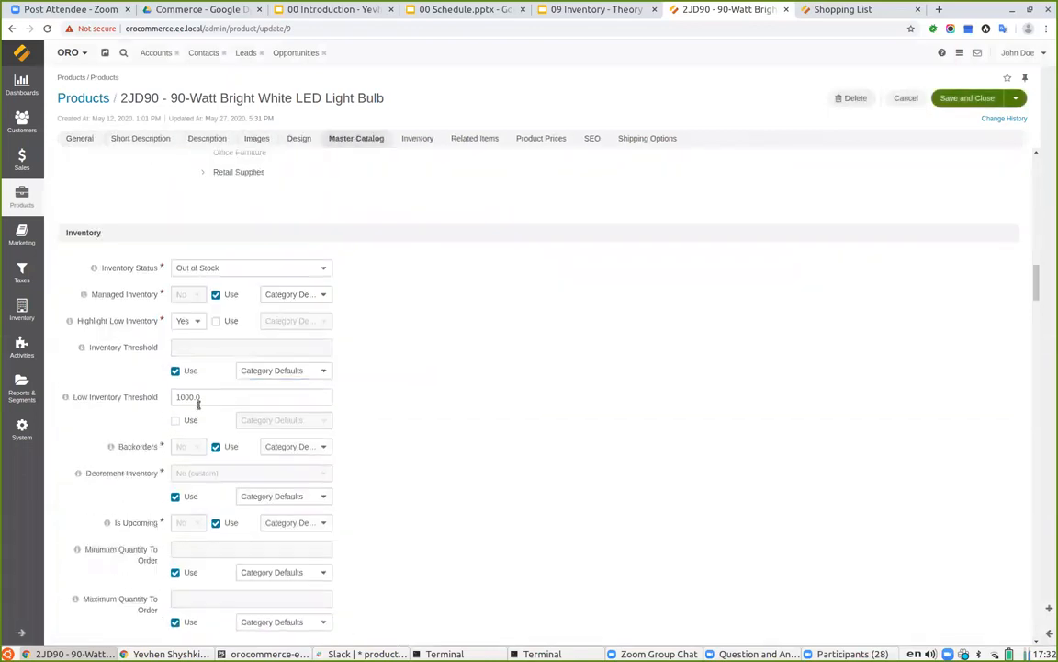
pyautogui.click(175, 496)
pyautogui.click(193, 473)
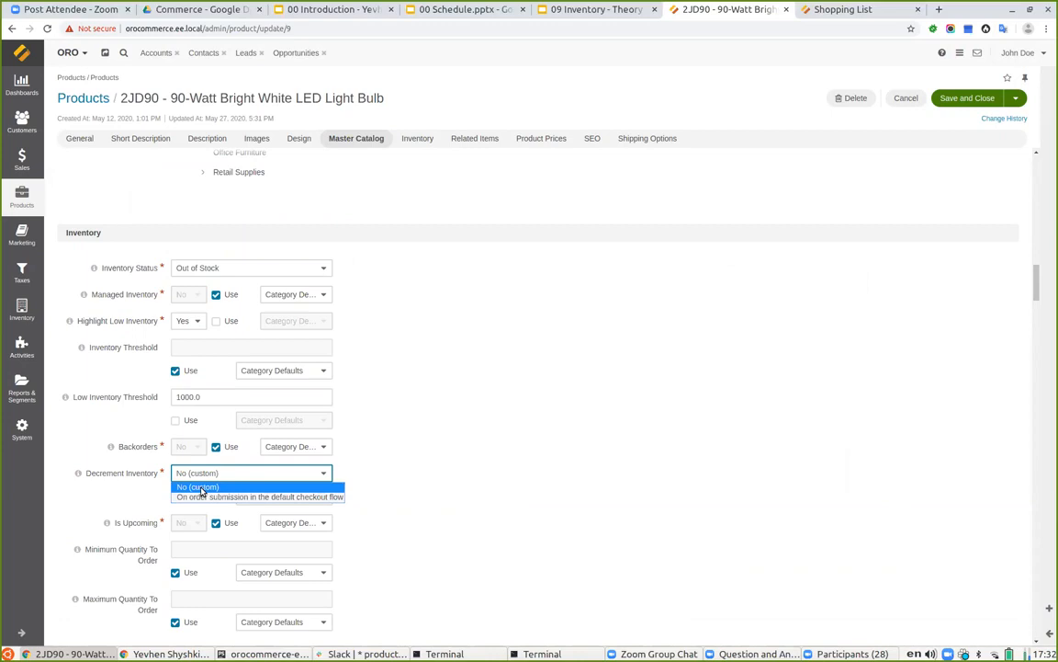
pyautogui.click(326, 481)
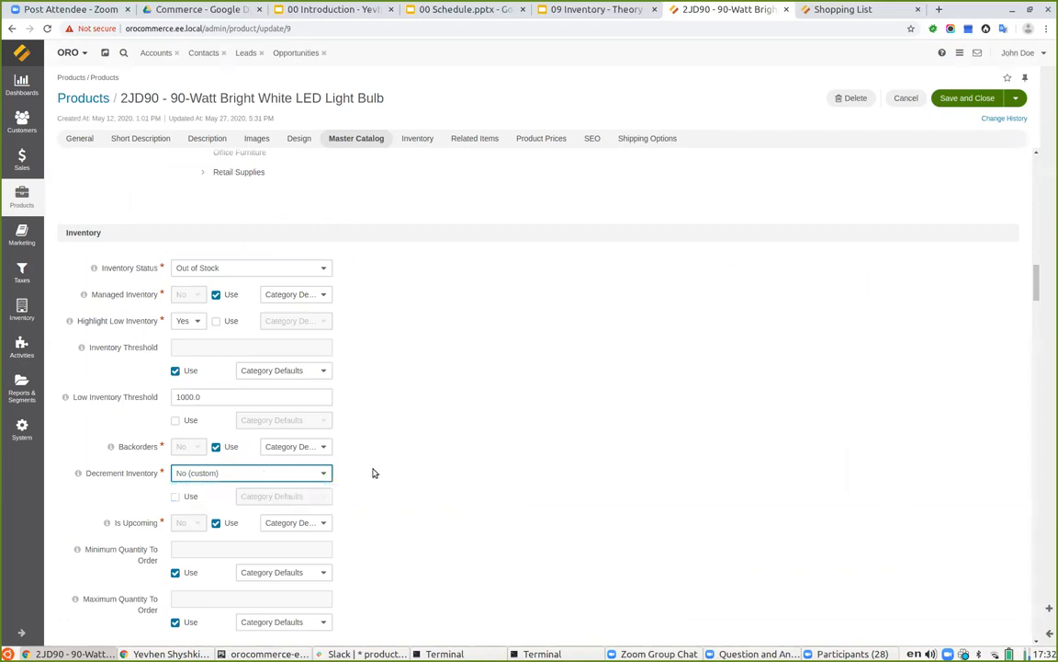
# Override the Is Upcoming default with Yes and restore the category default for Decrement Inventory.
pyautogui.click(216, 522)
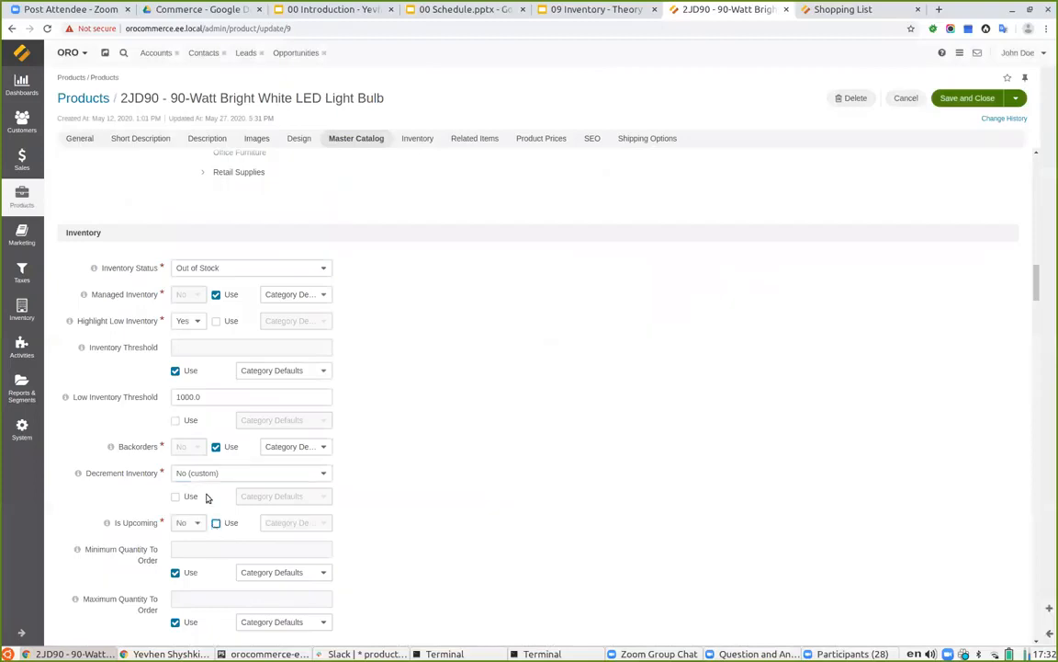
pyautogui.click(210, 475)
pyautogui.click(184, 497)
pyautogui.click(174, 496)
pyautogui.click(184, 522)
pyautogui.click(184, 546)
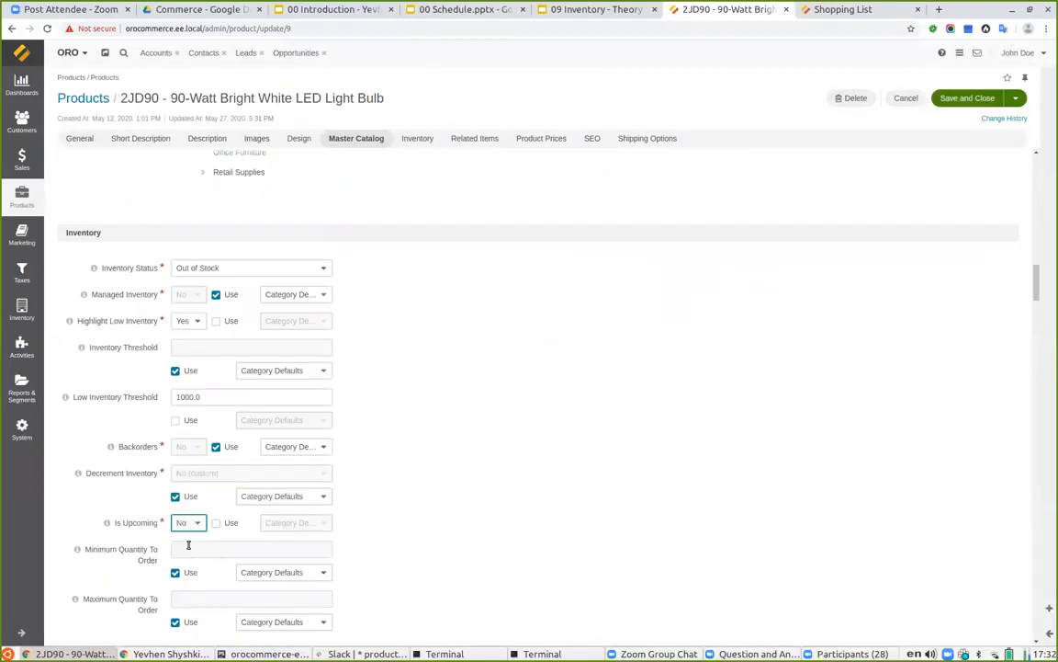
# Set the product's Availability Date to May 31, 2020 and save the product.
pyautogui.click(194, 548)
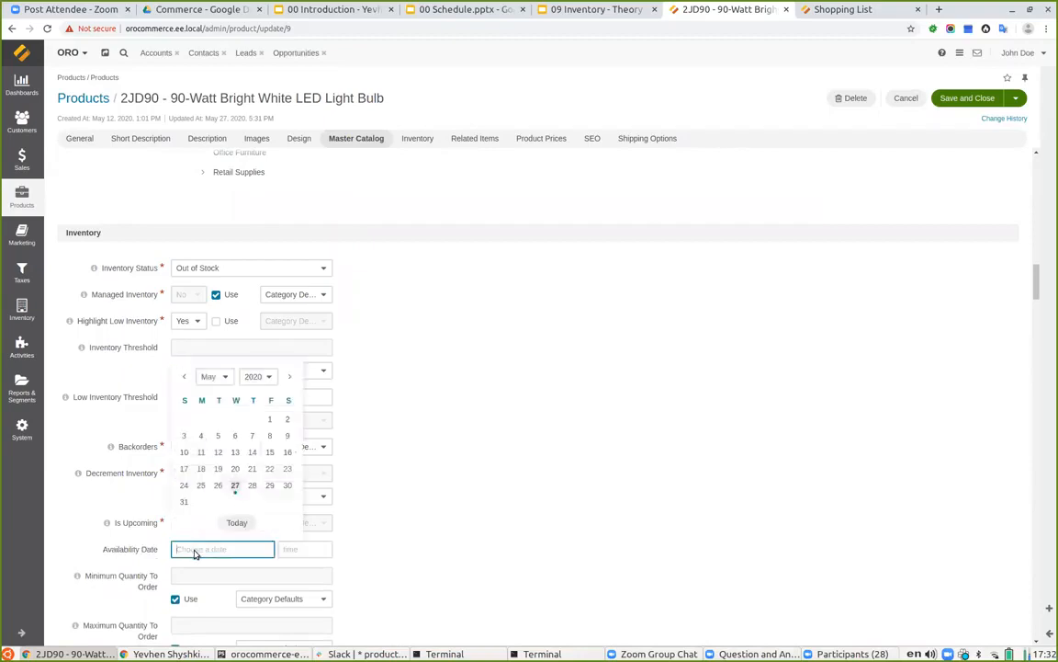
pyautogui.click(184, 501)
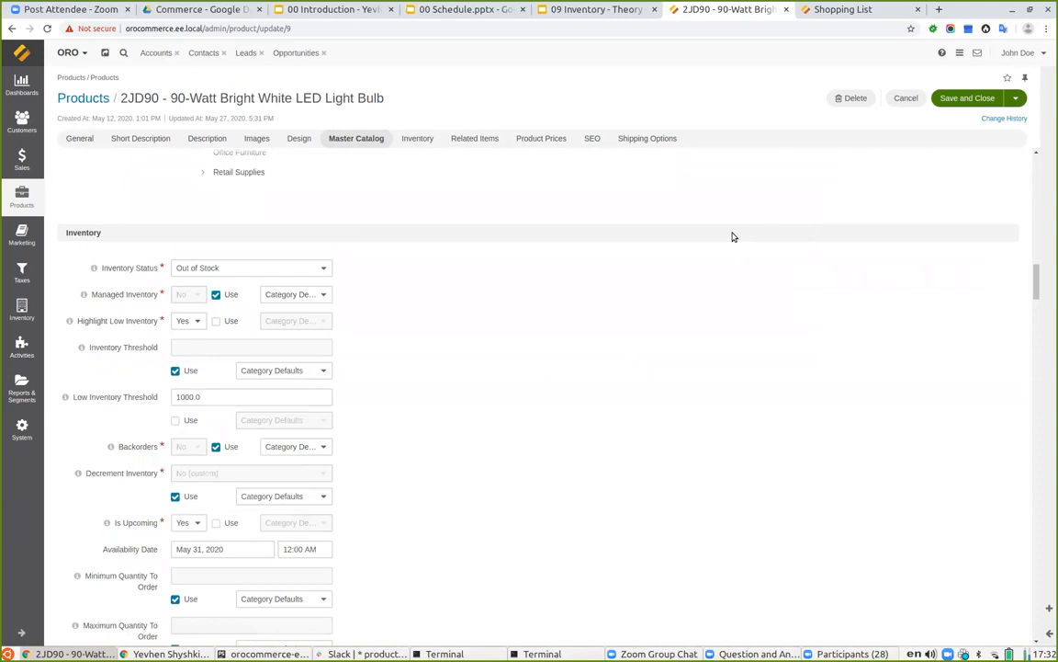
pyautogui.click(958, 101)
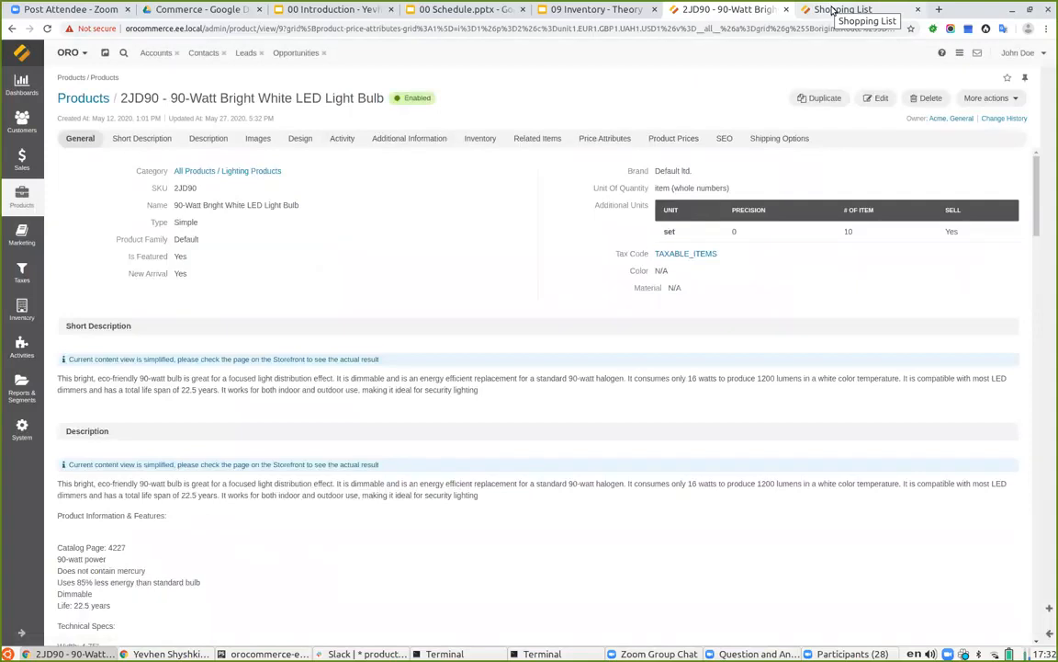
# Reload the storefront shopping list and examine the availability notice of the 90-Watt Bright White LED Light Bulb.
pyautogui.click(832, 11)
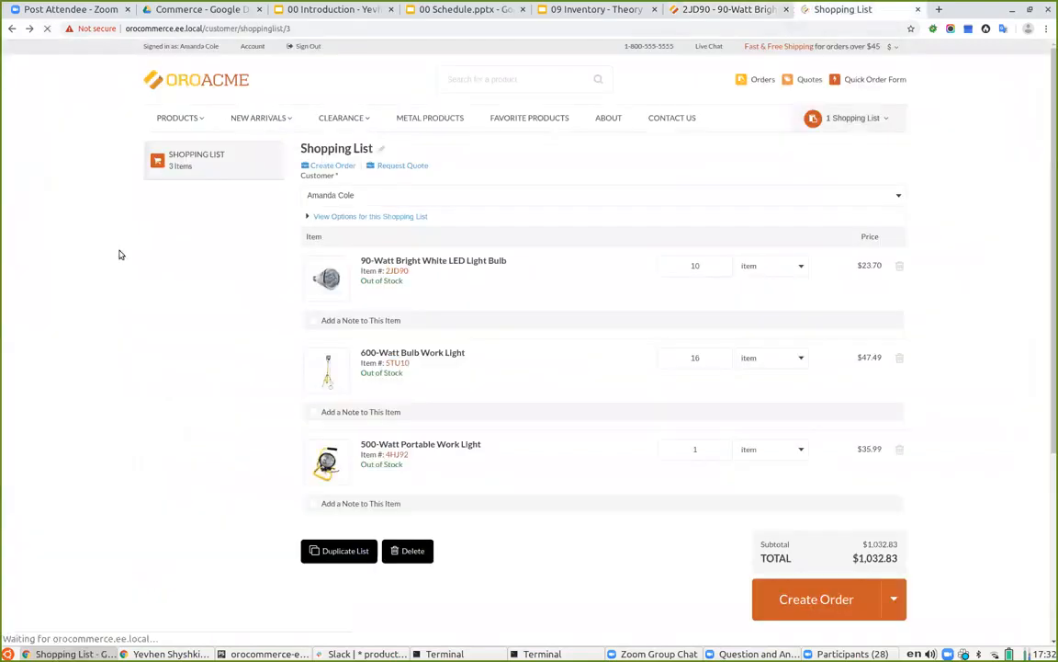
pyautogui.moveTo(455, 318); pyautogui.dragTo(319, 312)
pyautogui.click(212, 421)
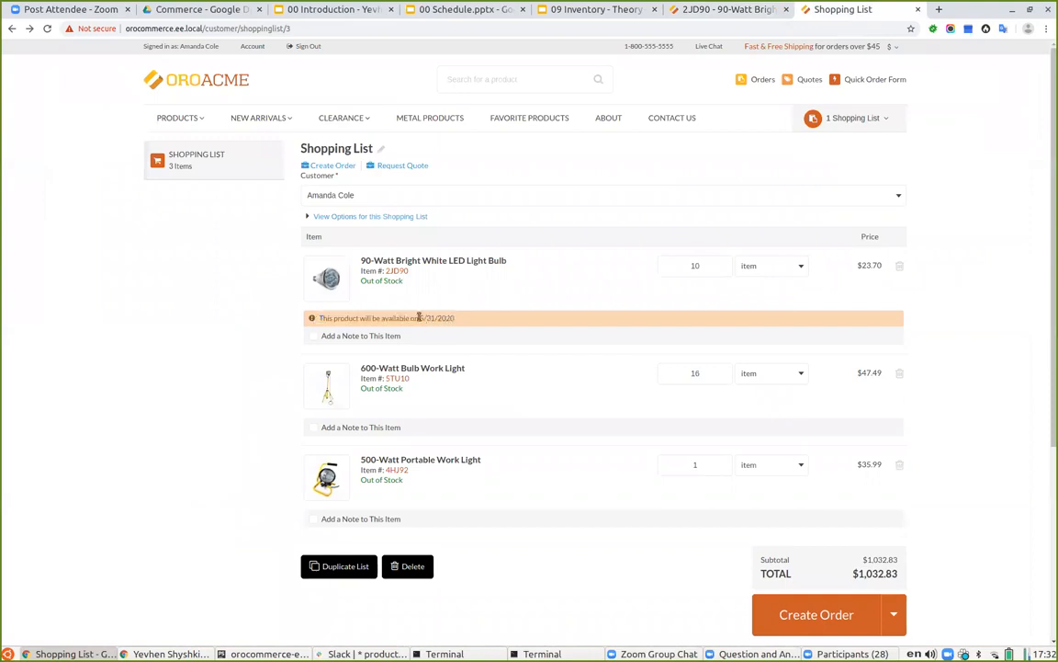
# Switch to the "09 Inventory - Theory" presentation in Google Slides and show the Product Inventory limitations slide.
pyautogui.click(705, 11)
pyautogui.click(578, 12)
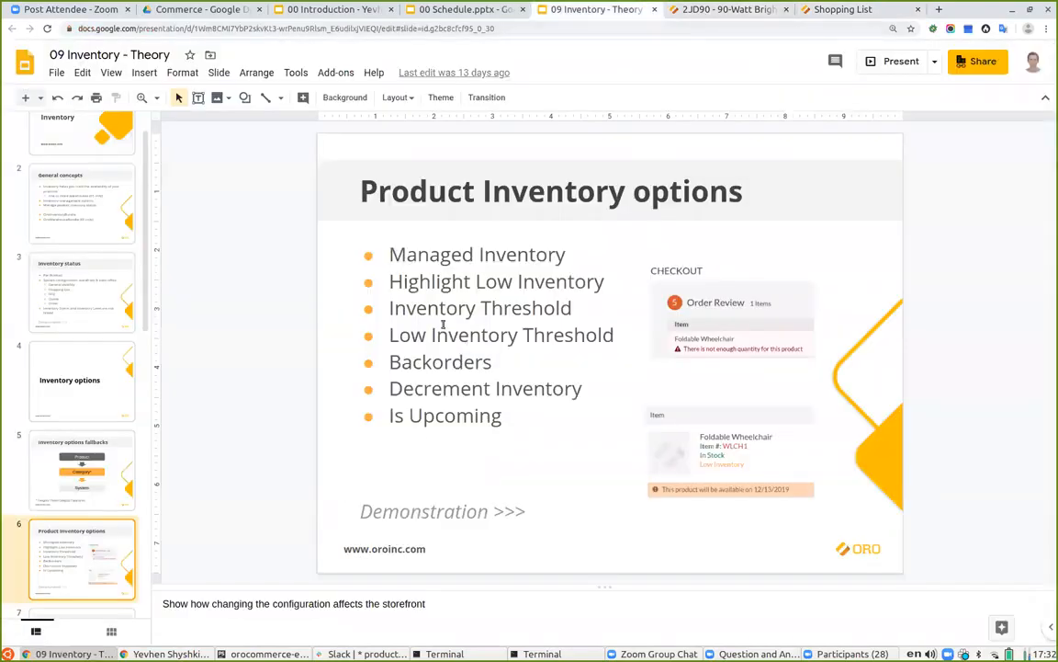
pyautogui.scroll(-2, 87, 597)
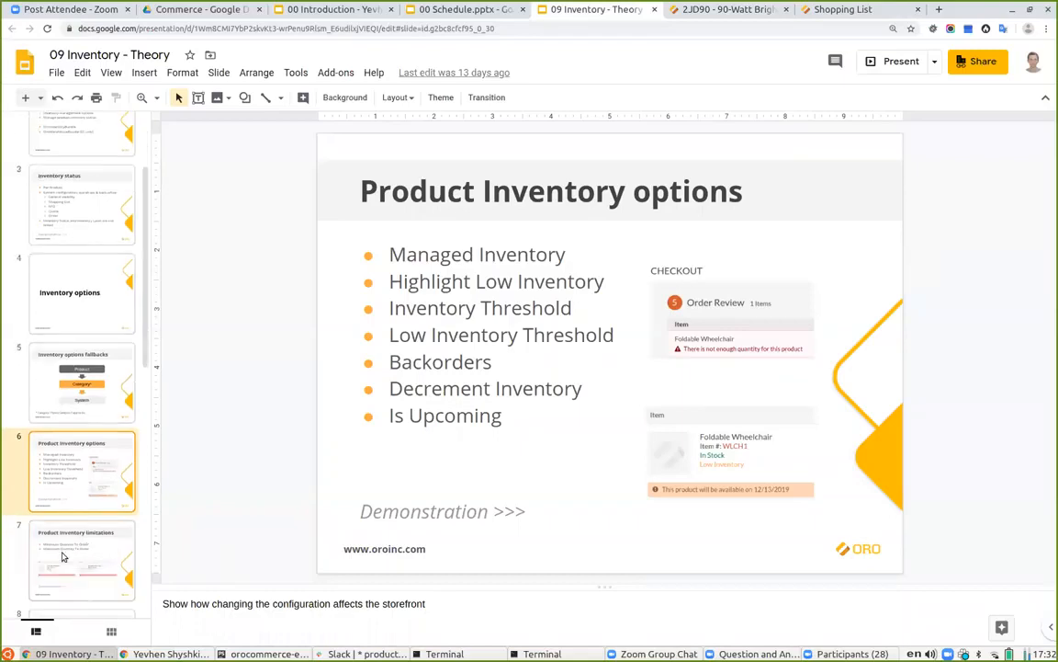
pyautogui.click(62, 556)
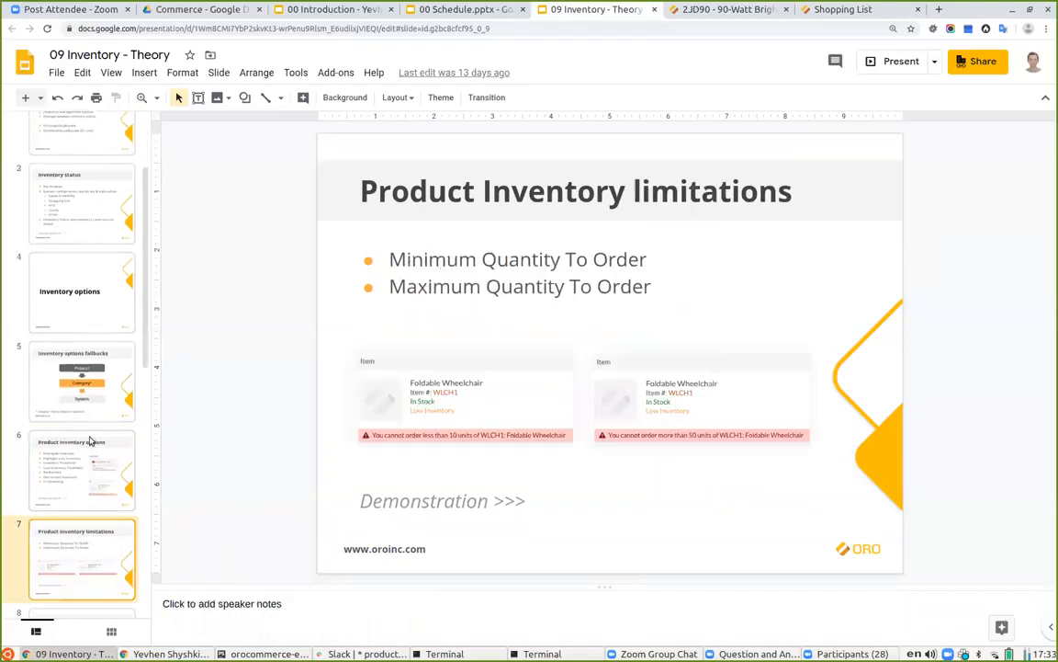
# Override the Minimum Quantity To Order with 5 and the Maximum Quantity To Order with 20 for product 2JD90 and save the product.
pyautogui.click(740, 9)
pyautogui.click(817, 9)
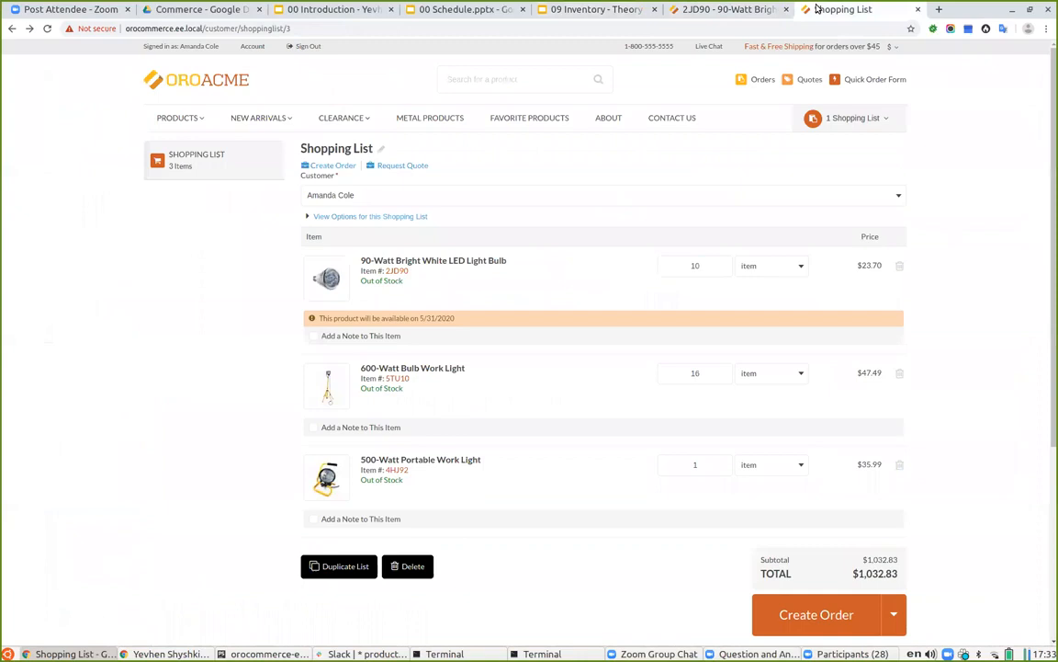
pyautogui.click(715, 9)
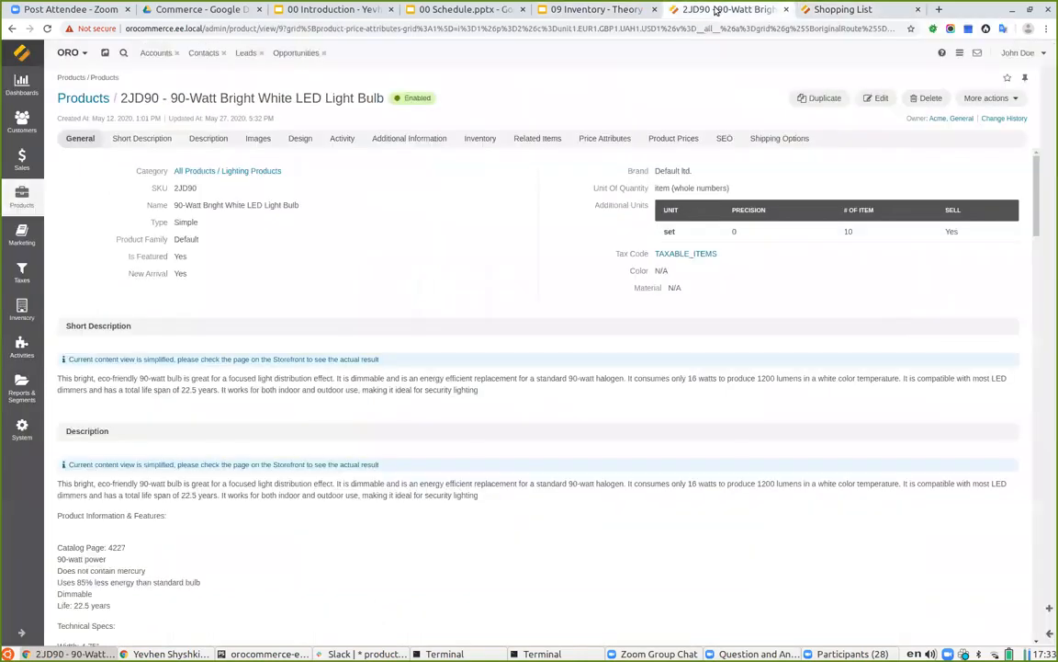
pyautogui.click(874, 98)
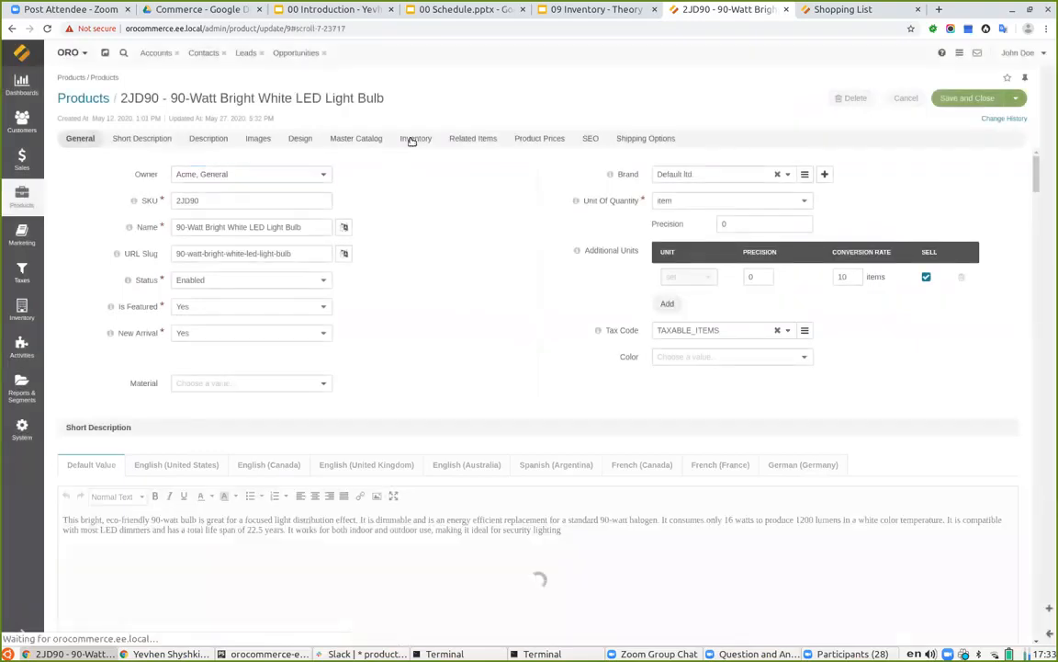
pyautogui.click(414, 138)
pyautogui.doubleClick(172, 506)
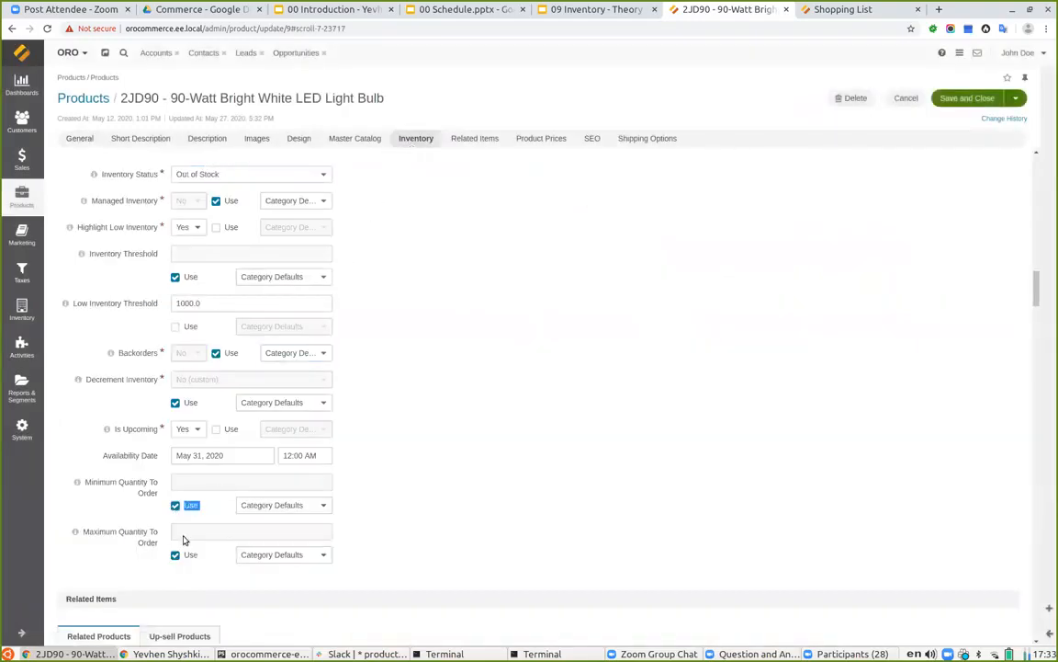
pyautogui.click(174, 506)
pyautogui.click(180, 485)
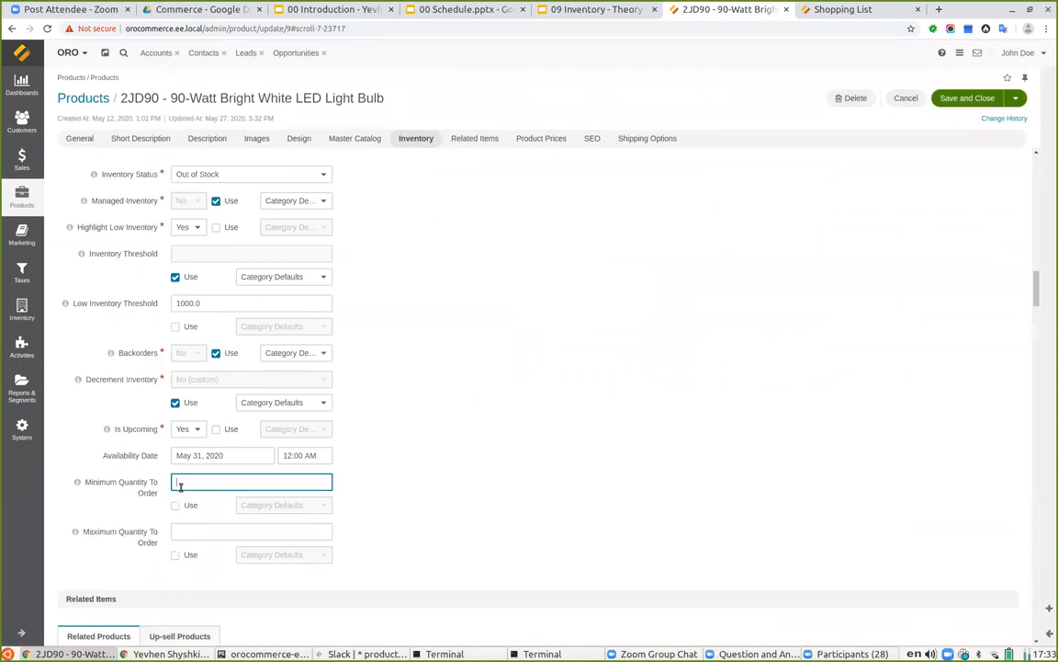
pyautogui.click(200, 533)
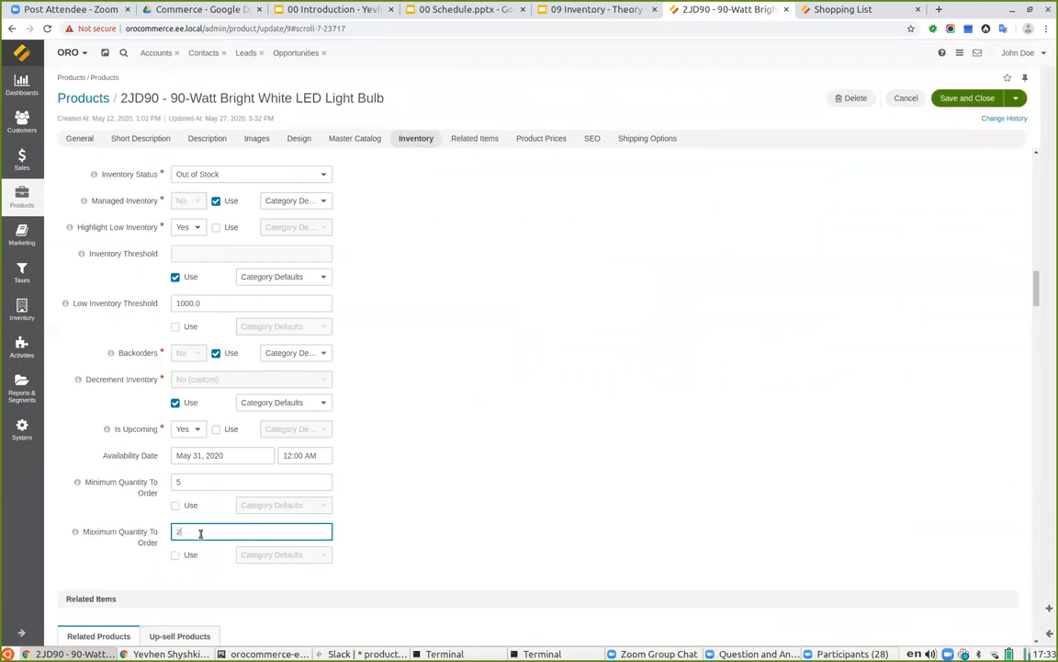
pyautogui.click(953, 99)
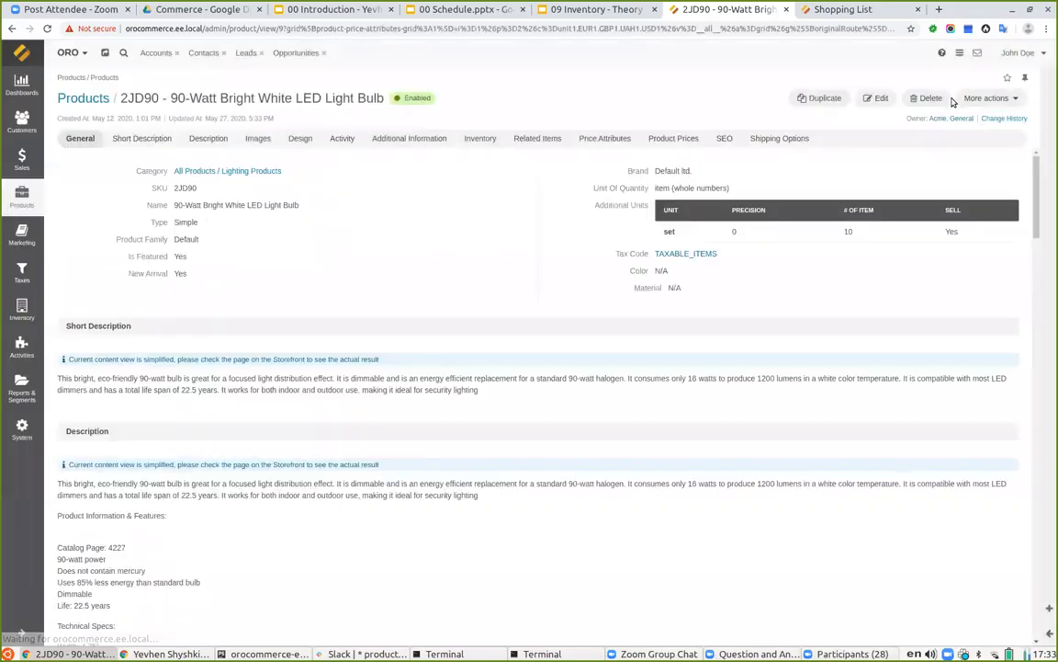
# Reload the storefront shopping list and try quantities of 3 and 30 for the 90-Watt Bright White LED Light Bulb.
pyautogui.click(859, 8)
pyautogui.click(47, 28)
pyautogui.doubleClick(696, 265)
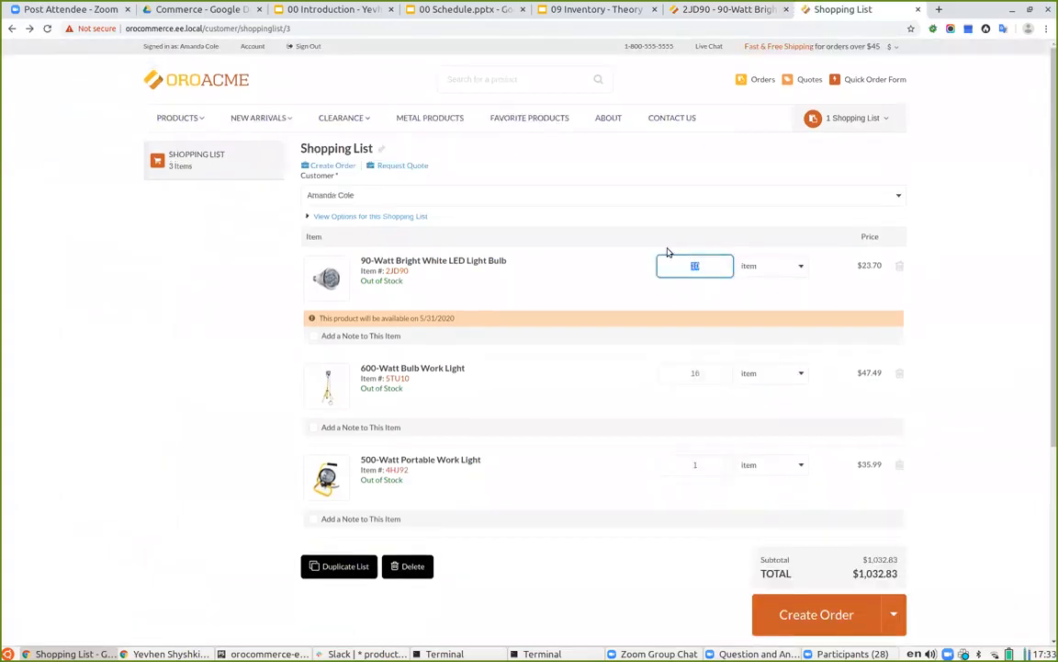
pyautogui.write('3')
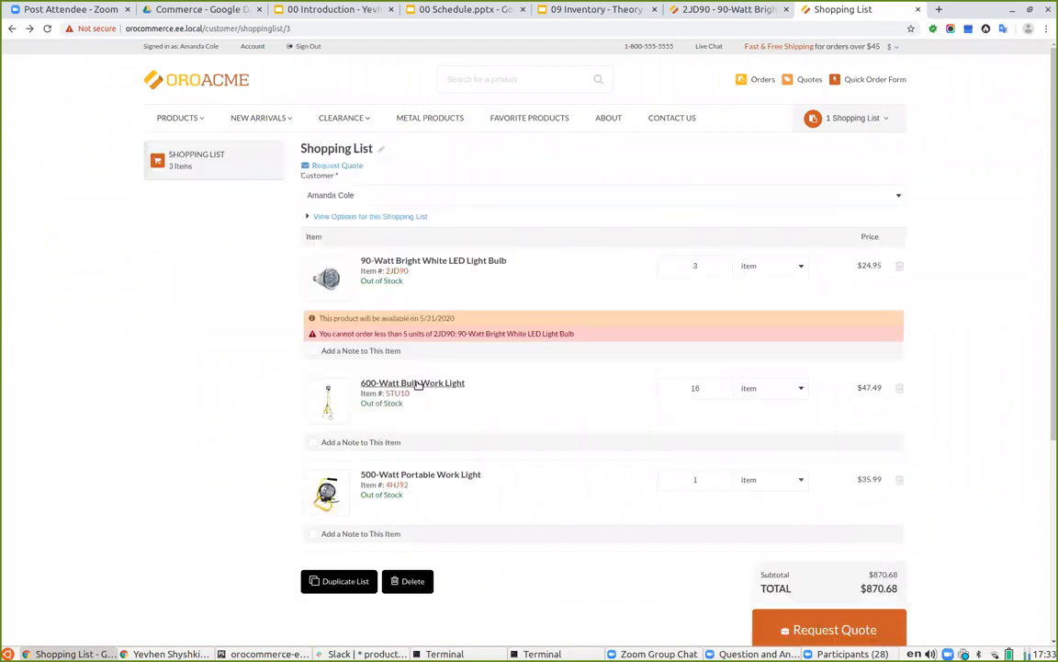
pyautogui.click(671, 268)
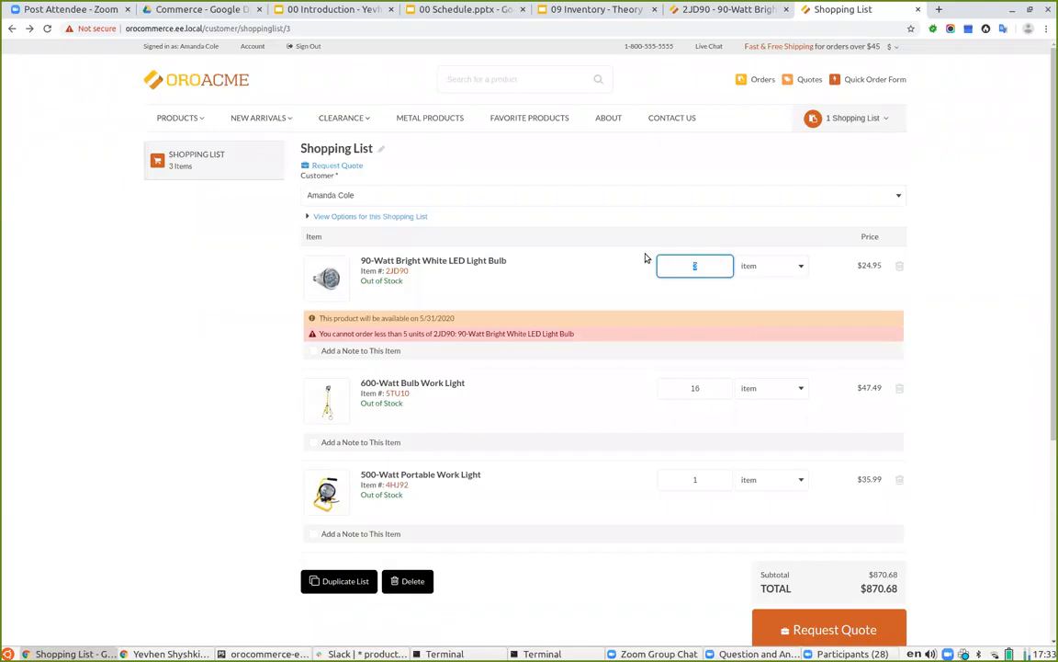
pyautogui.press('Return')
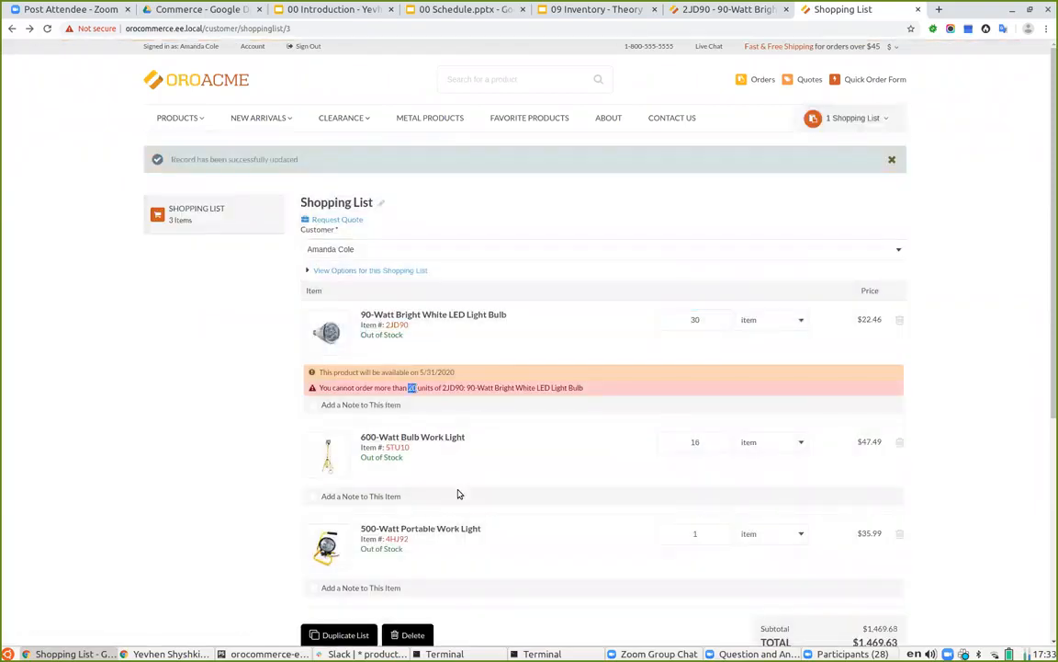
# Open product 2JD90 for editing and review its inventory options, including the fallback choices for Managed Inventory.
pyautogui.click(700, 9)
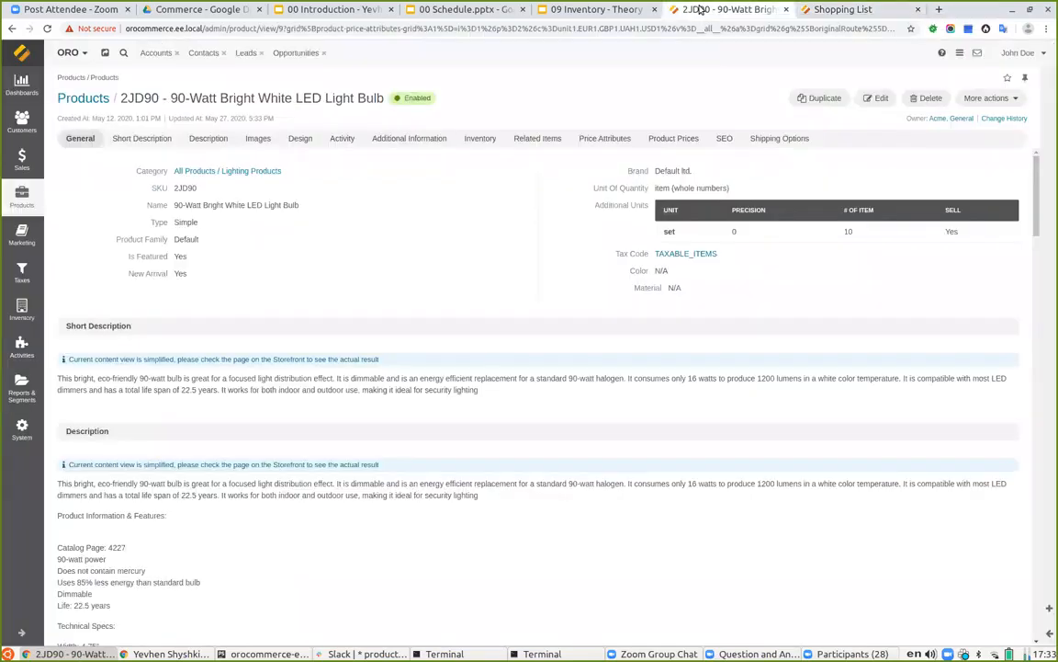
pyautogui.click(876, 97)
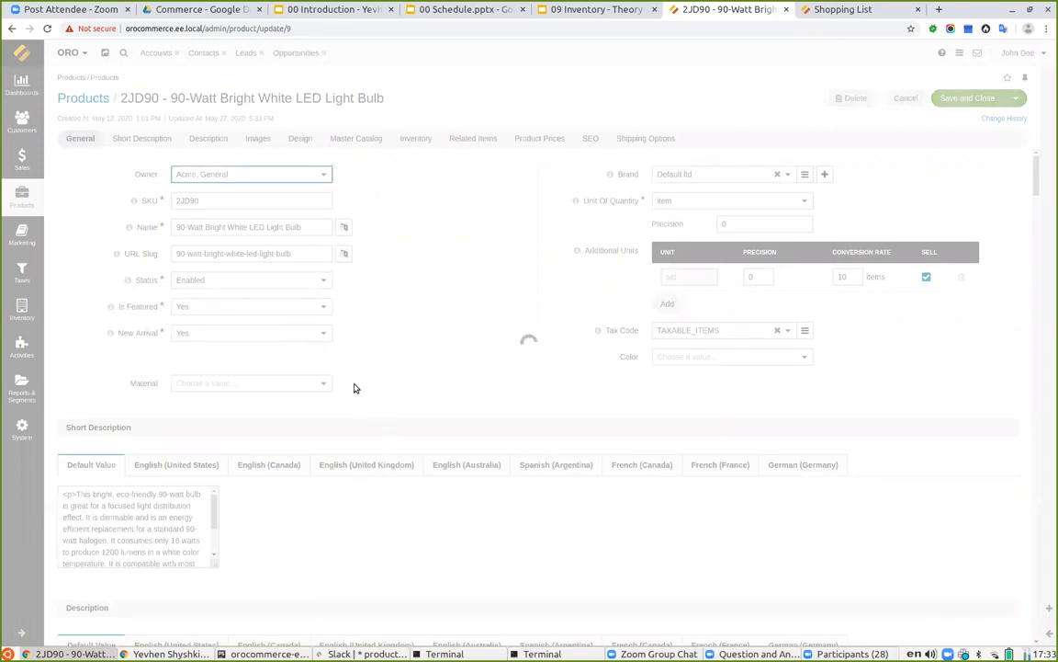
pyautogui.scroll(-15, 399, 461)
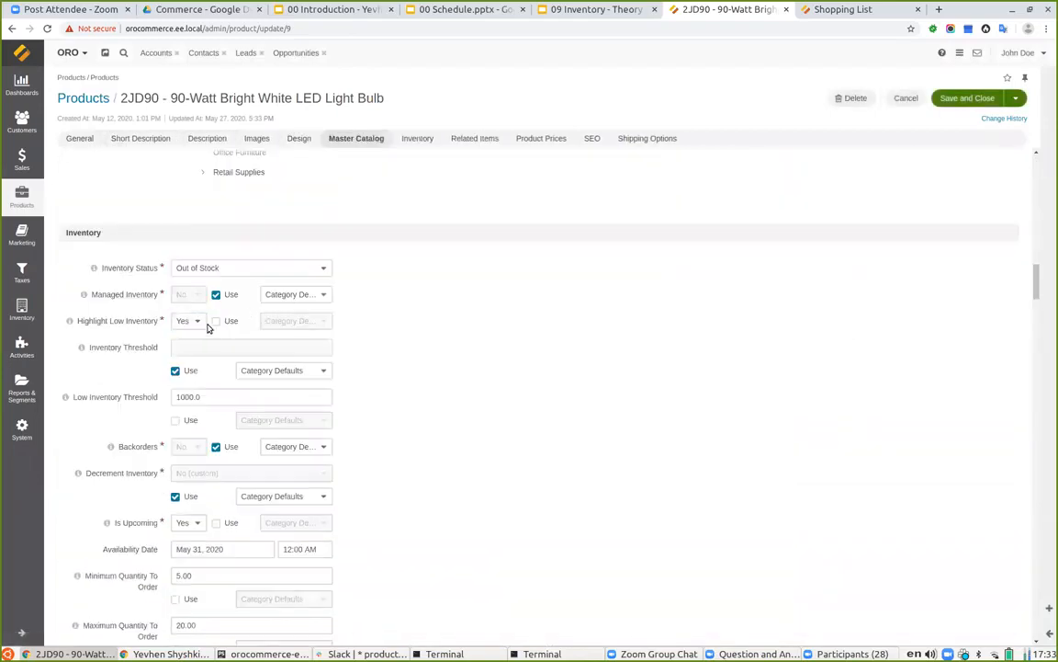
pyautogui.click(292, 295)
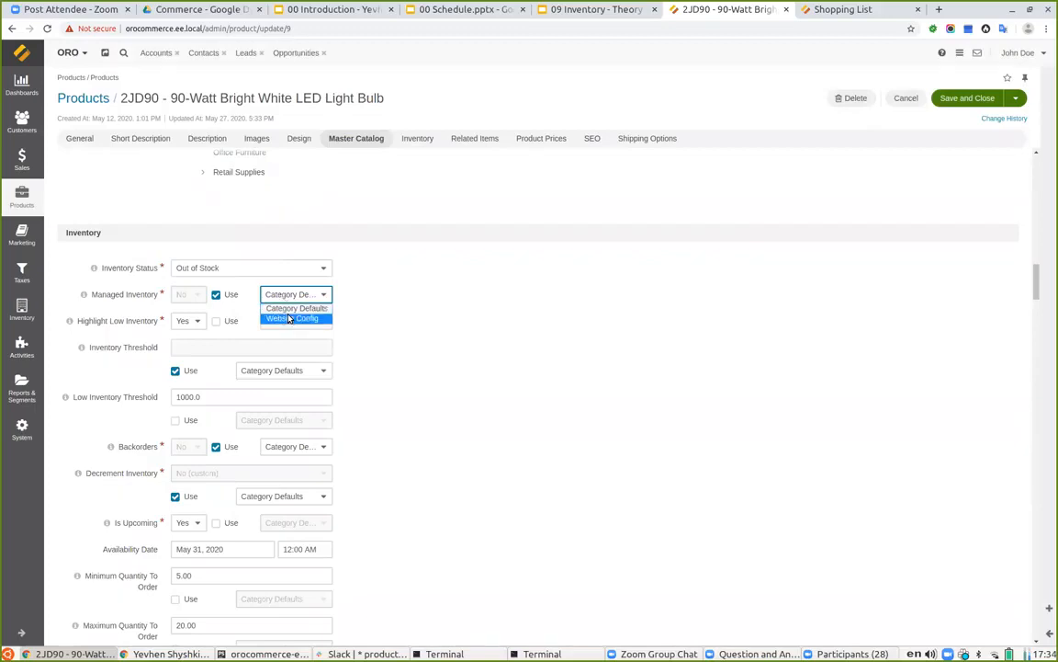
pyautogui.click(525, 314)
pyautogui.scroll(-1, 138, 542)
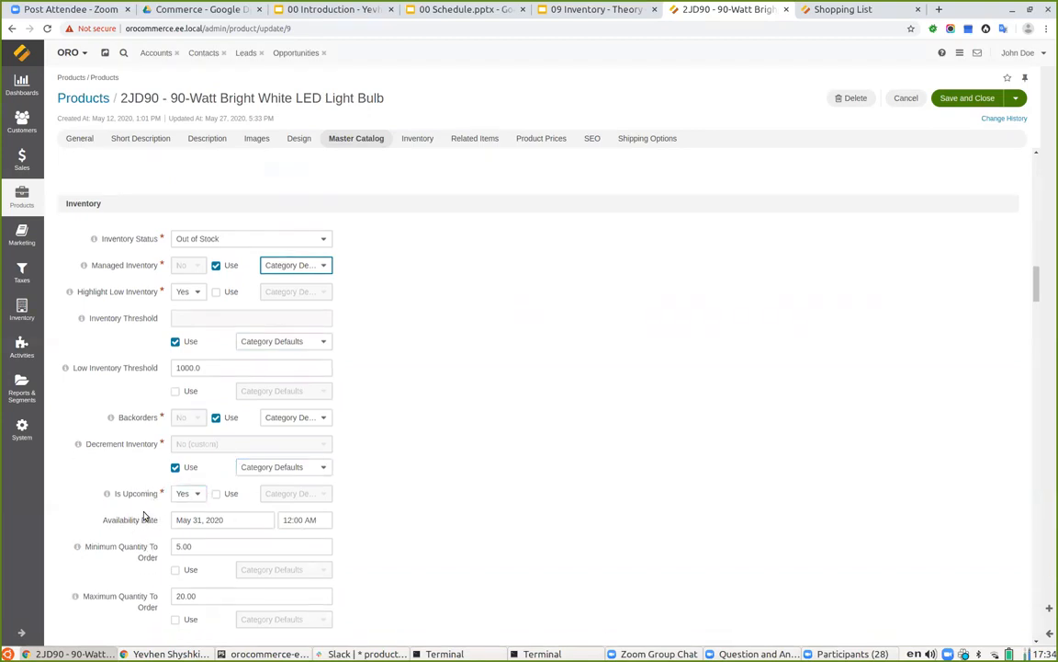
pyautogui.scroll(-2, 254, 540)
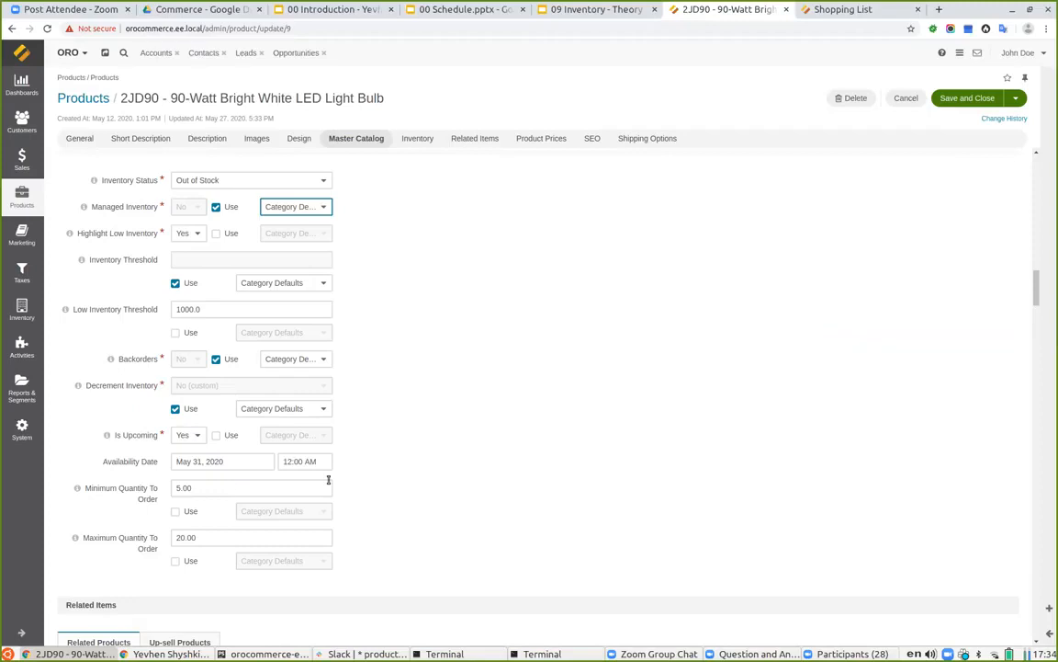
pyautogui.scroll(4, 386, 464)
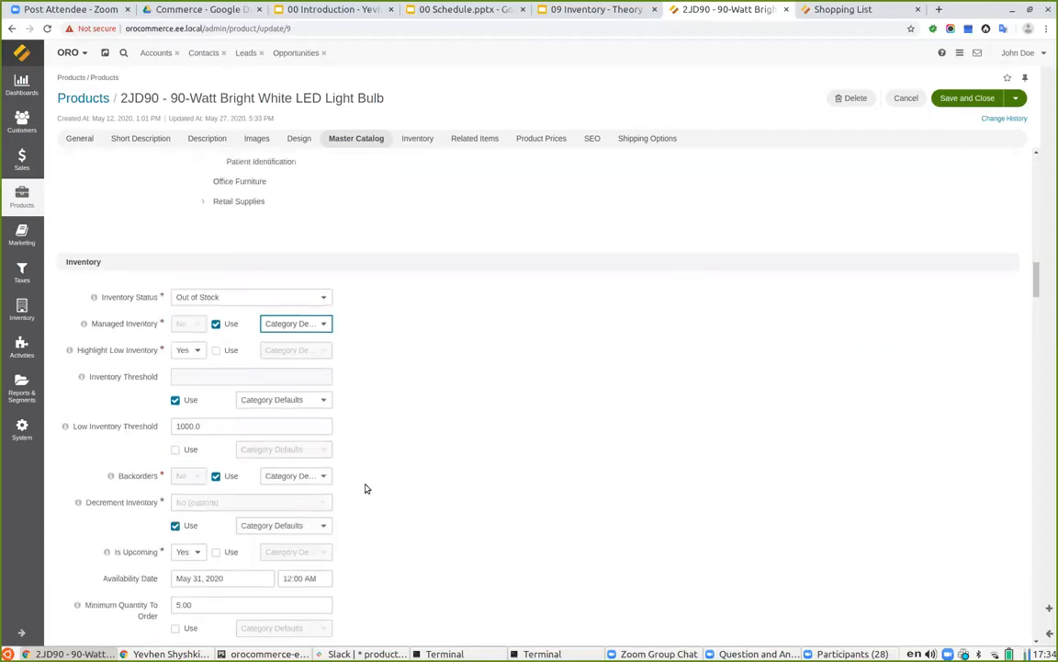
# Switch to the "09 Inventory - Theory" presentation in Google Slides and show the Category Inventory slide.
pyautogui.click(599, 9)
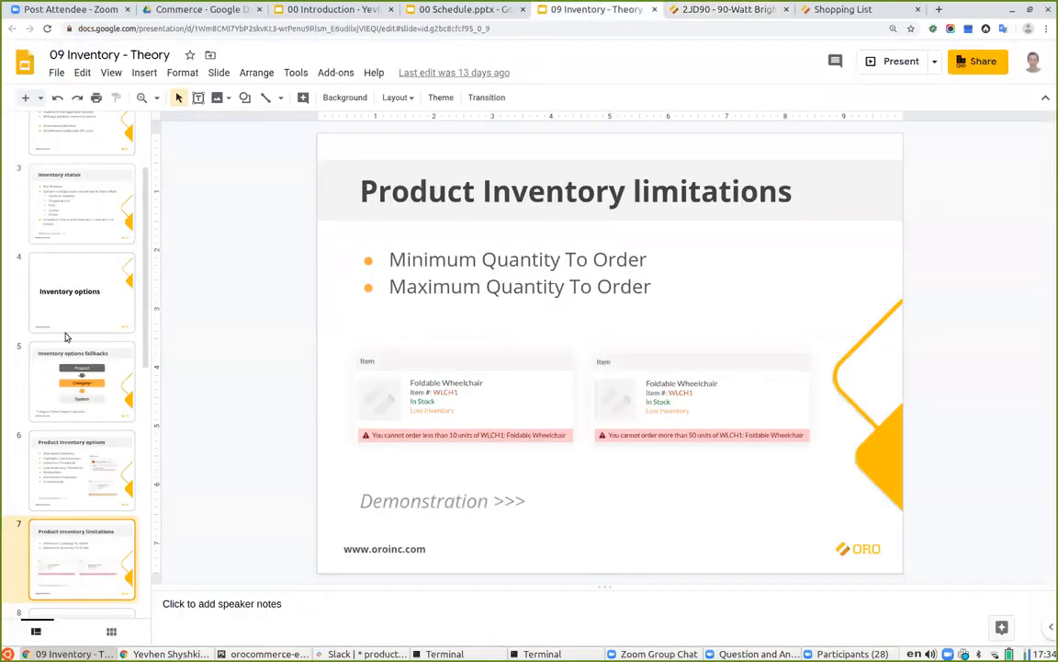
pyautogui.scroll(-2, 58, 347)
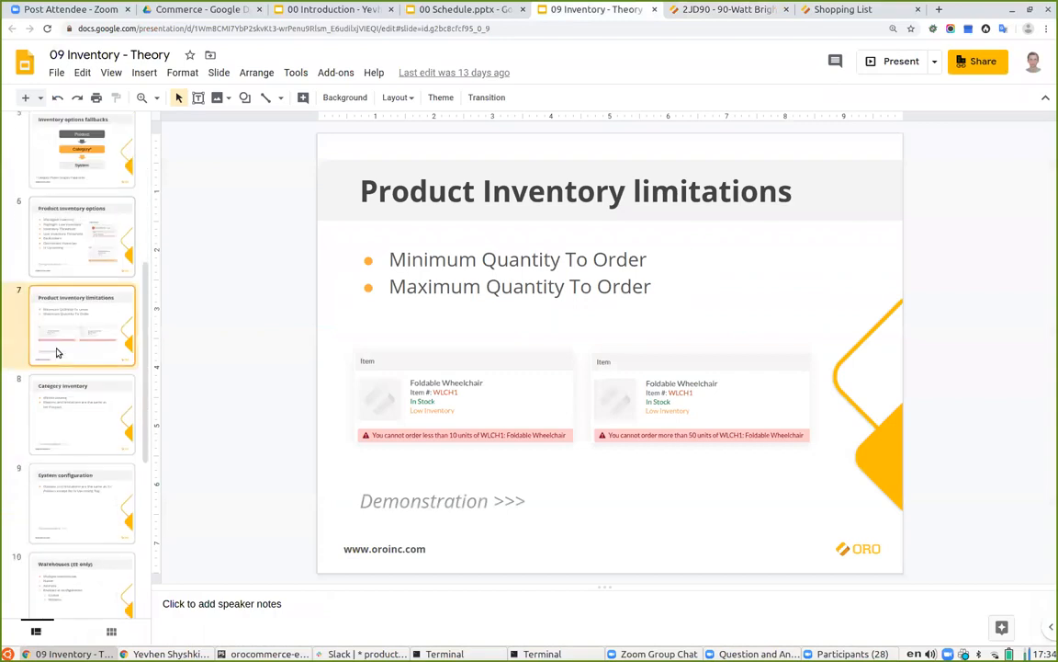
pyautogui.click(90, 426)
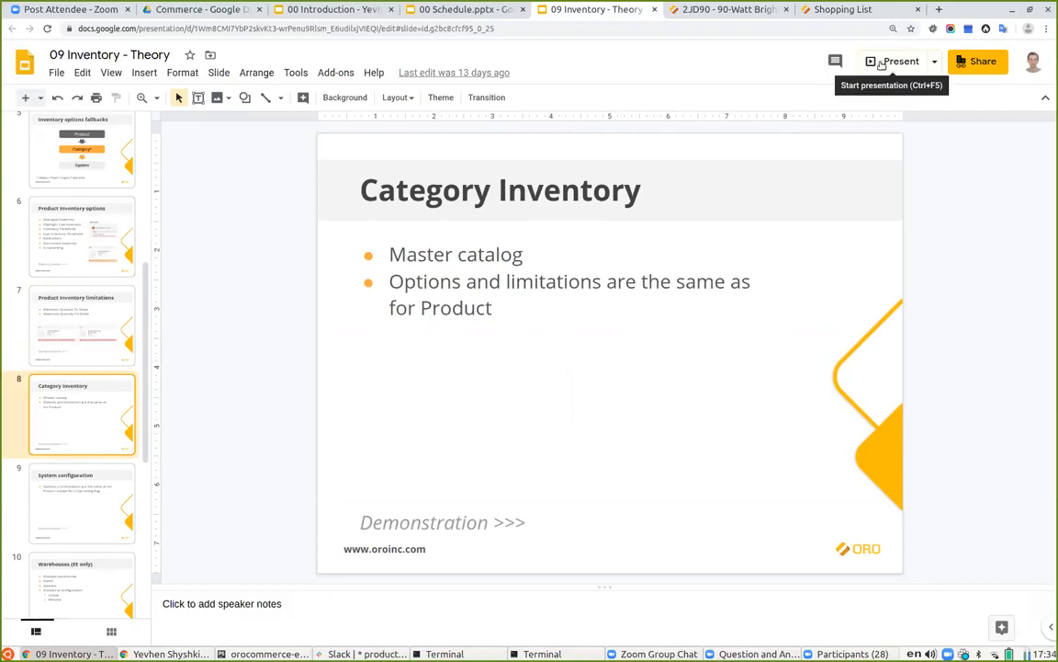
# Switch back to the OroCommerce back-office and open the Default Product Options of the Headlamps category in the Master Catalog.
pyautogui.click(724, 8)
pyautogui.click(21, 193)
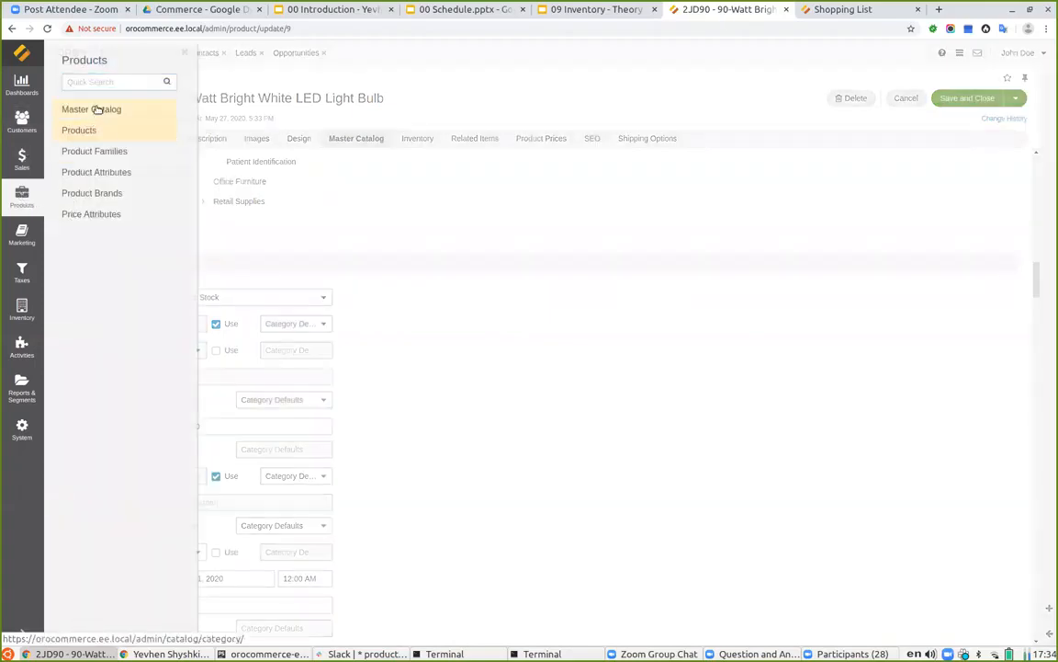
pyautogui.click(97, 110)
pyautogui.click(615, 109)
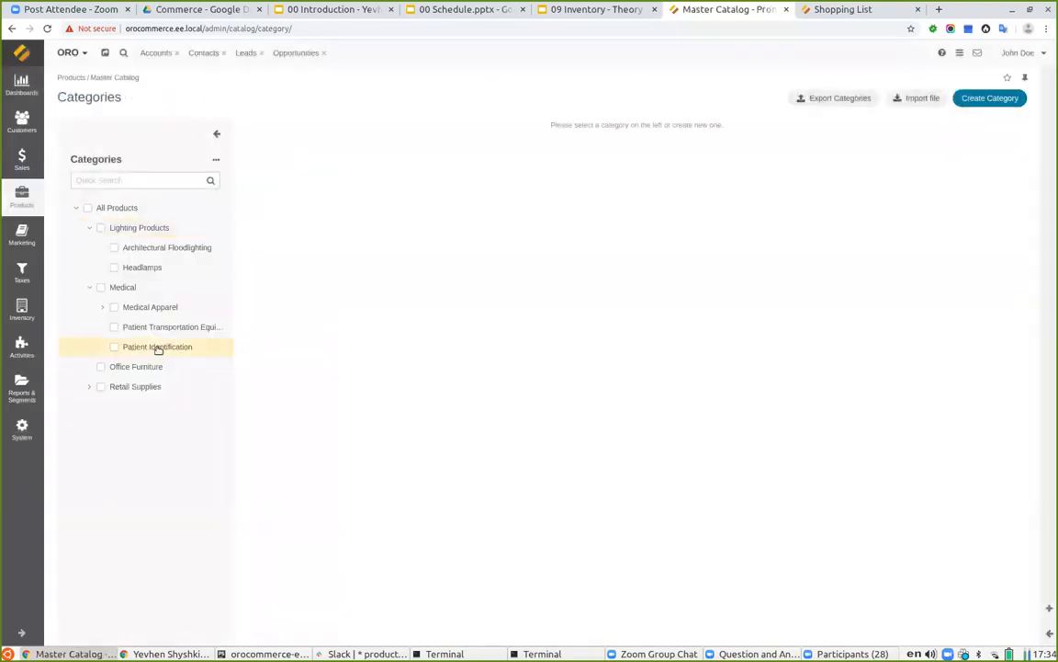
pyautogui.click(129, 268)
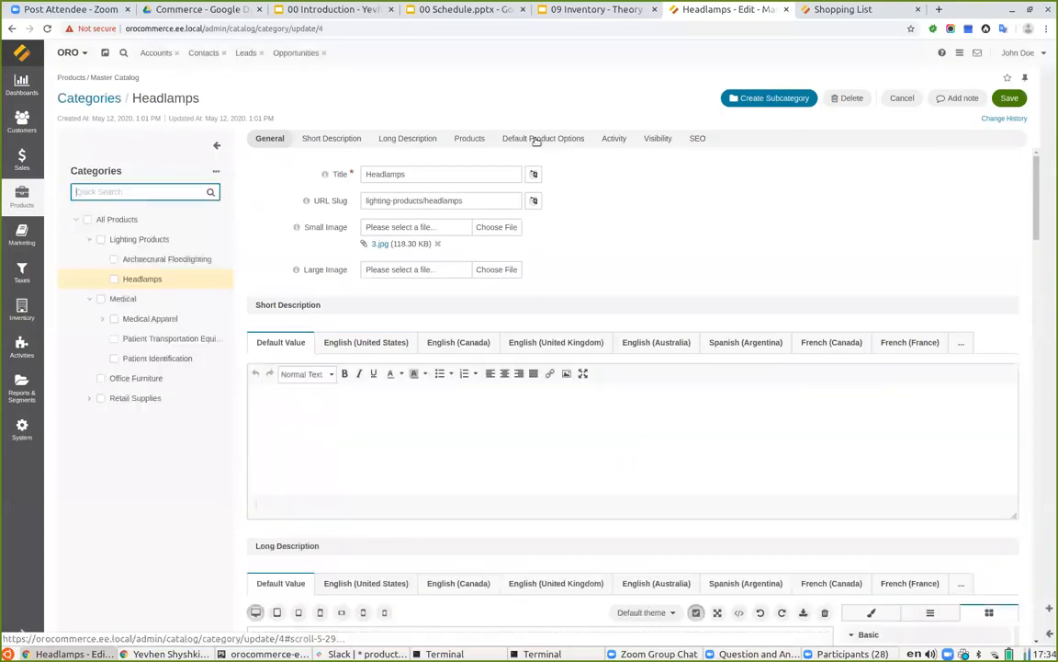
pyautogui.click(538, 139)
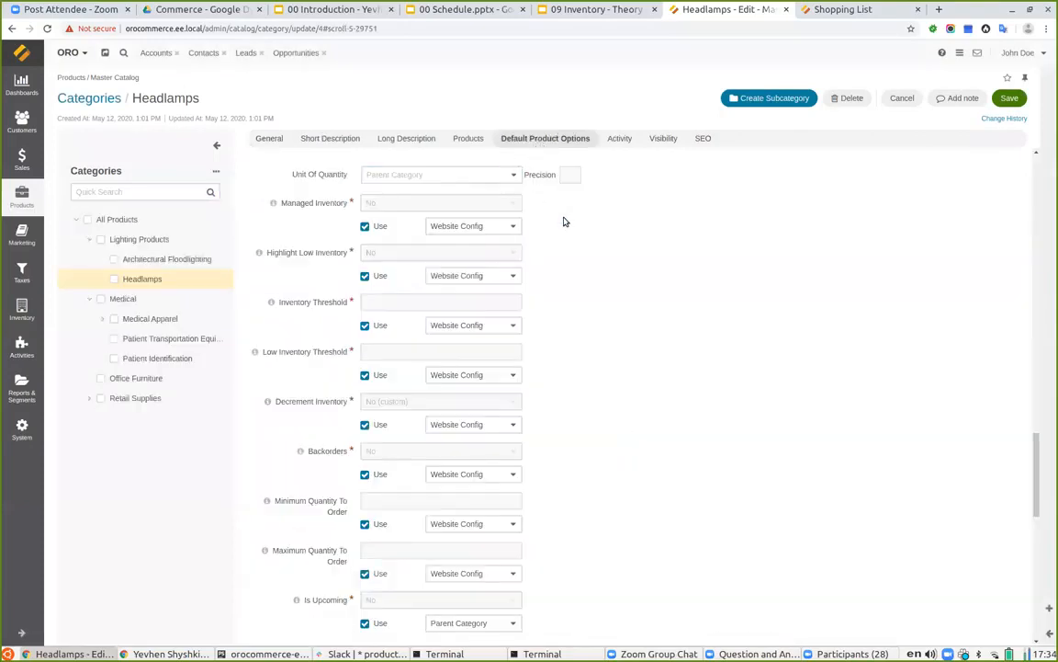
# Examine the Headlamps category's inventory options and quantity limits, including the fallback choices for Managed Inventory.
pyautogui.moveTo(266, 163); pyautogui.dragTo(604, 173)
pyautogui.click(641, 190)
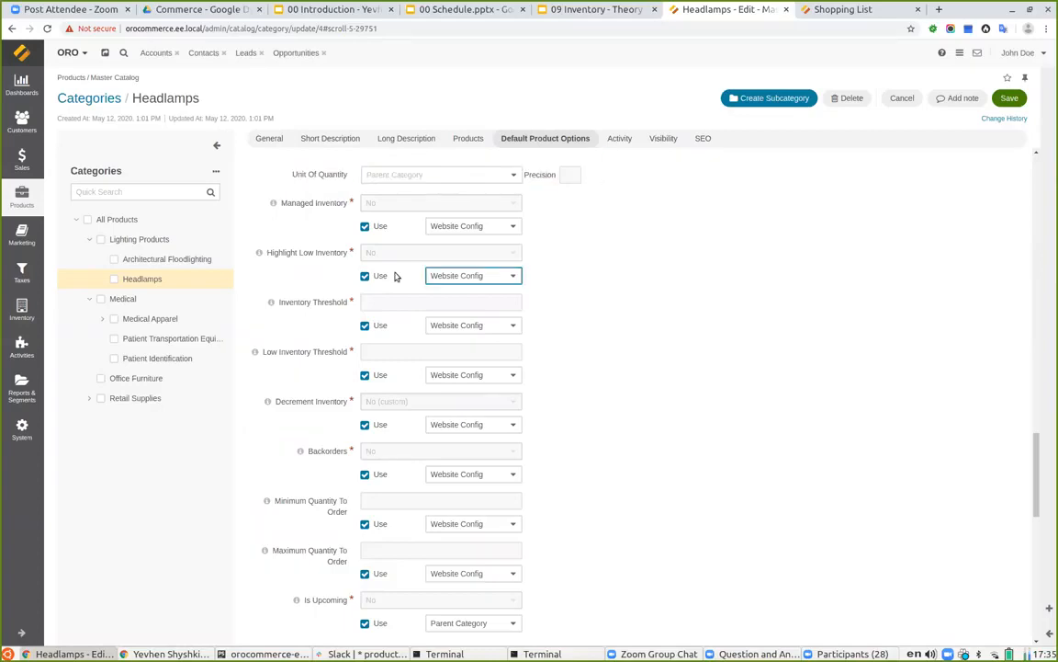
pyautogui.moveTo(281, 205); pyautogui.dragTo(338, 299)
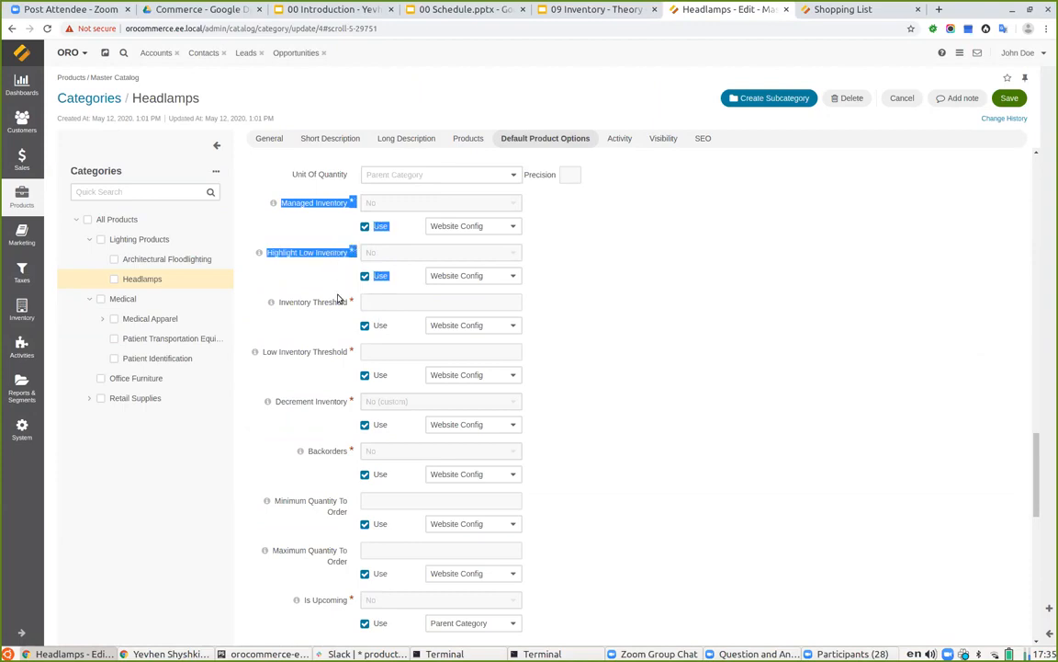
pyautogui.click(614, 266)
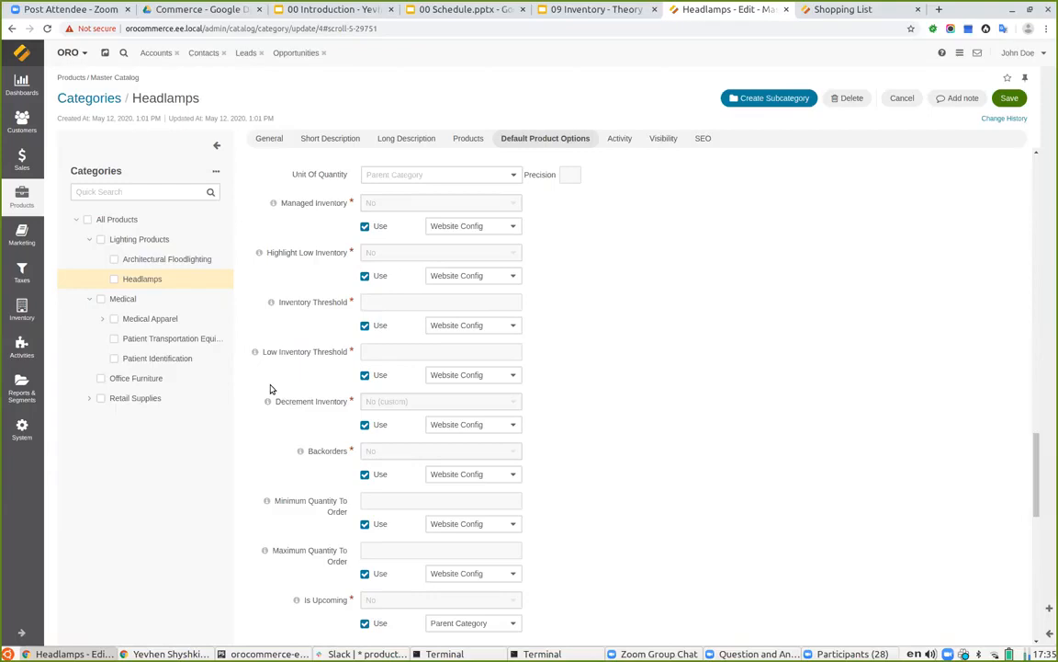
pyautogui.scroll(-3, 278, 386)
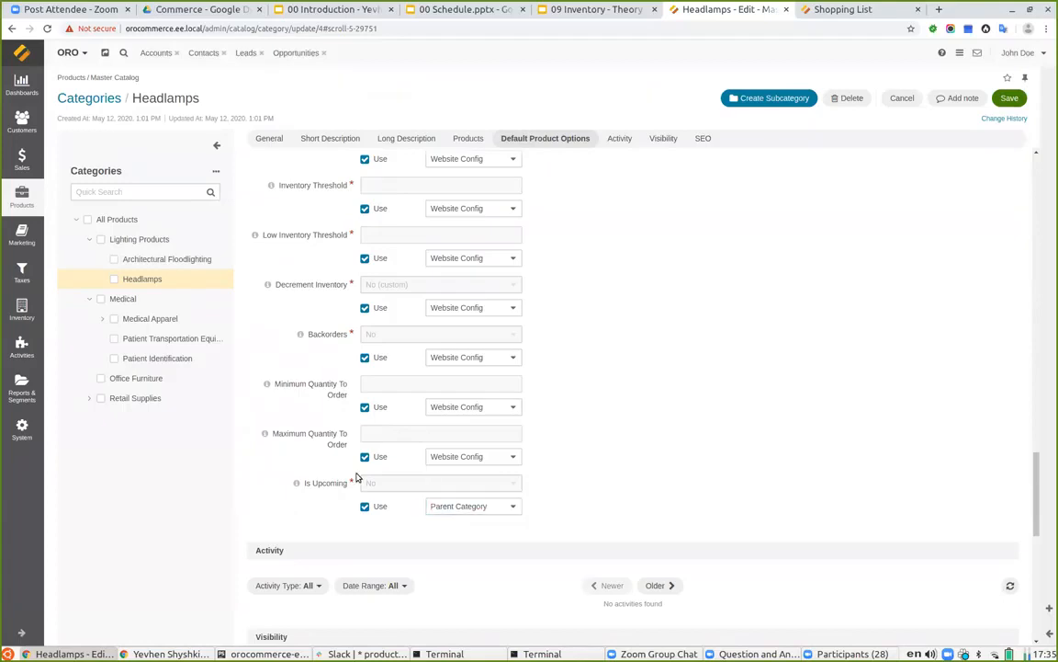
pyautogui.scroll(3, 402, 364)
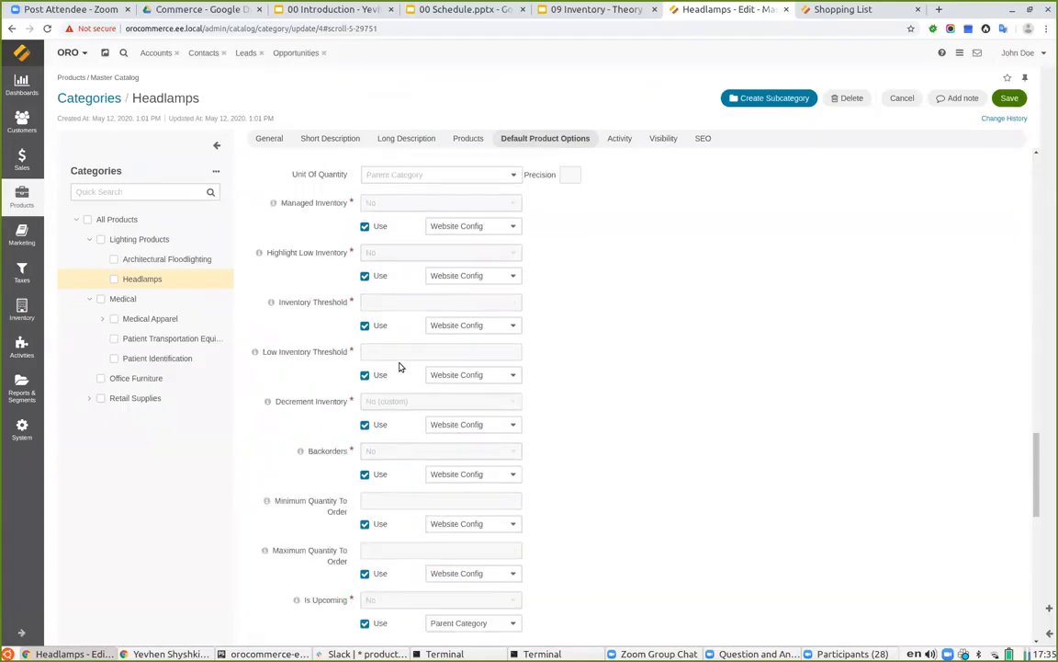
pyautogui.scroll(2, 400, 372)
pyautogui.click(477, 343)
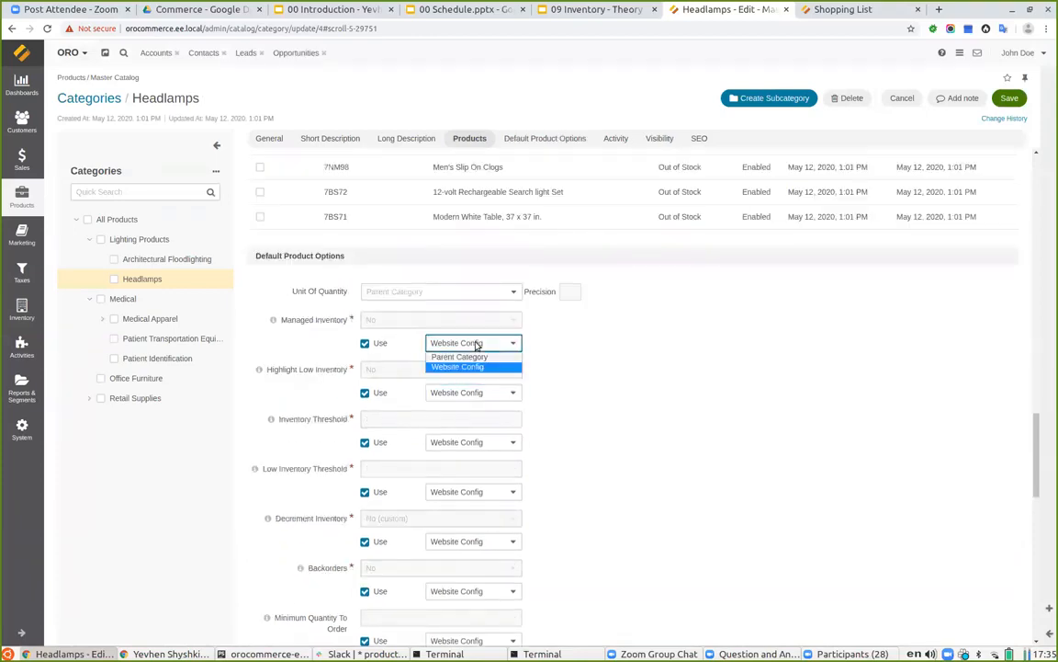
pyautogui.click(469, 343)
pyautogui.click(470, 343)
pyautogui.click(778, 426)
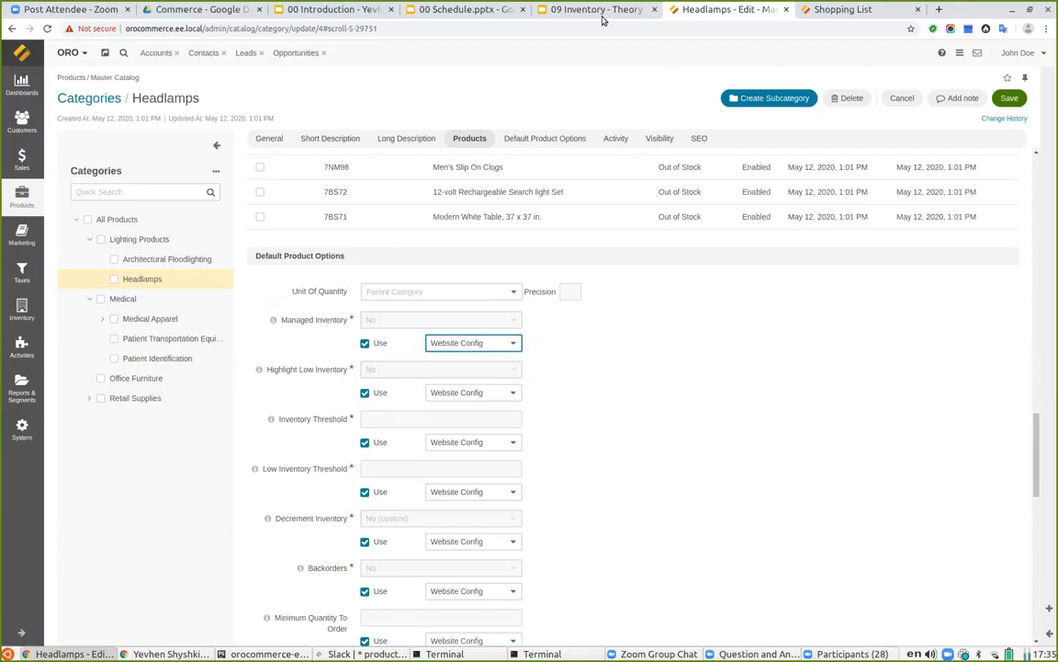
# Switch to the "09 Inventory - Theory" presentation and show the System configuration slide.
pyautogui.click(551, 13)
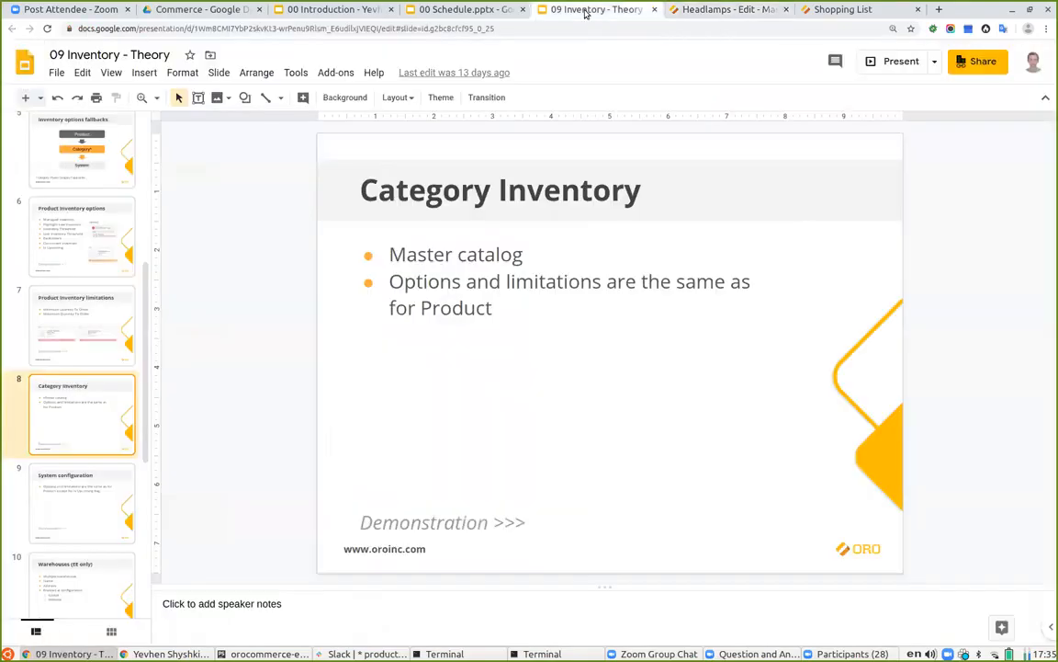
pyautogui.click(64, 502)
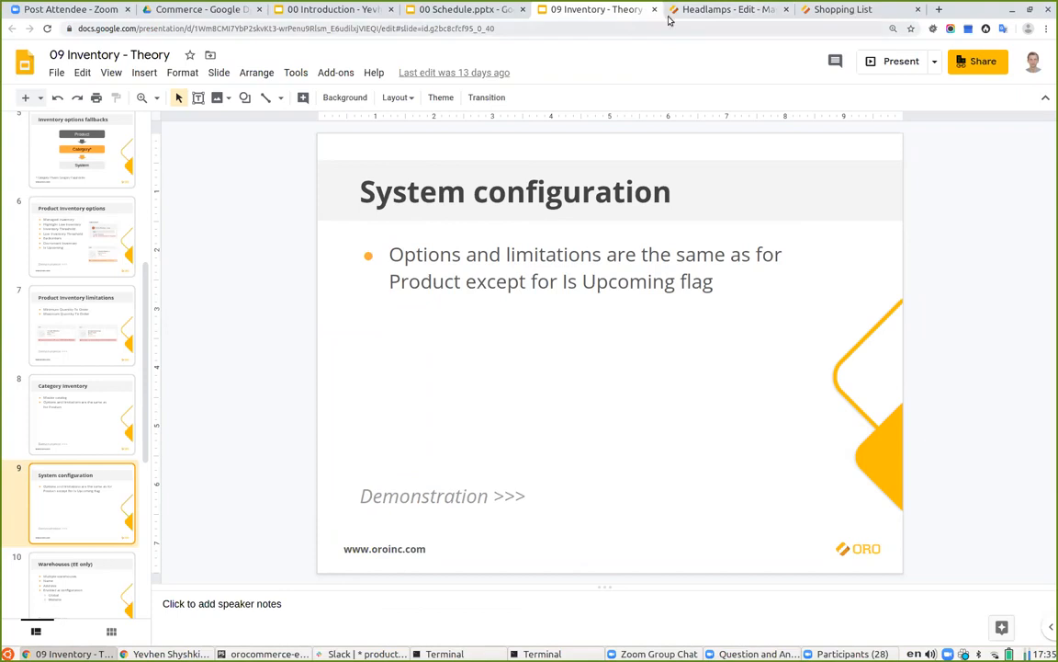
# Switch to the OroCommerce back-office and open the system configuration's inventory Product Options by searching for "Inve".
pyautogui.click(712, 9)
pyautogui.click(22, 429)
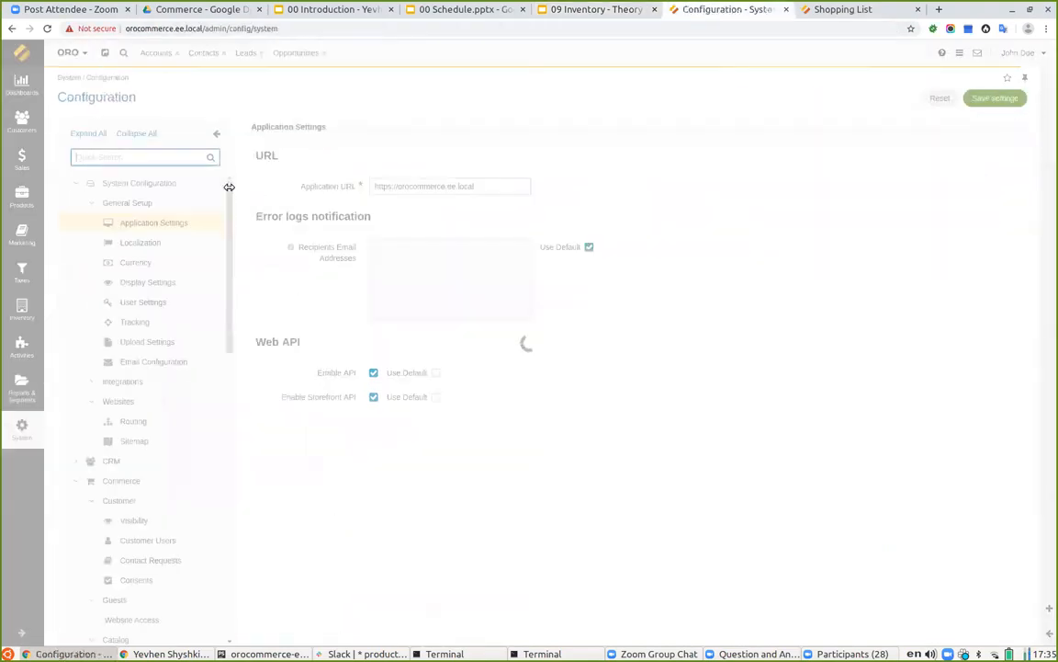
pyautogui.write('Inve')
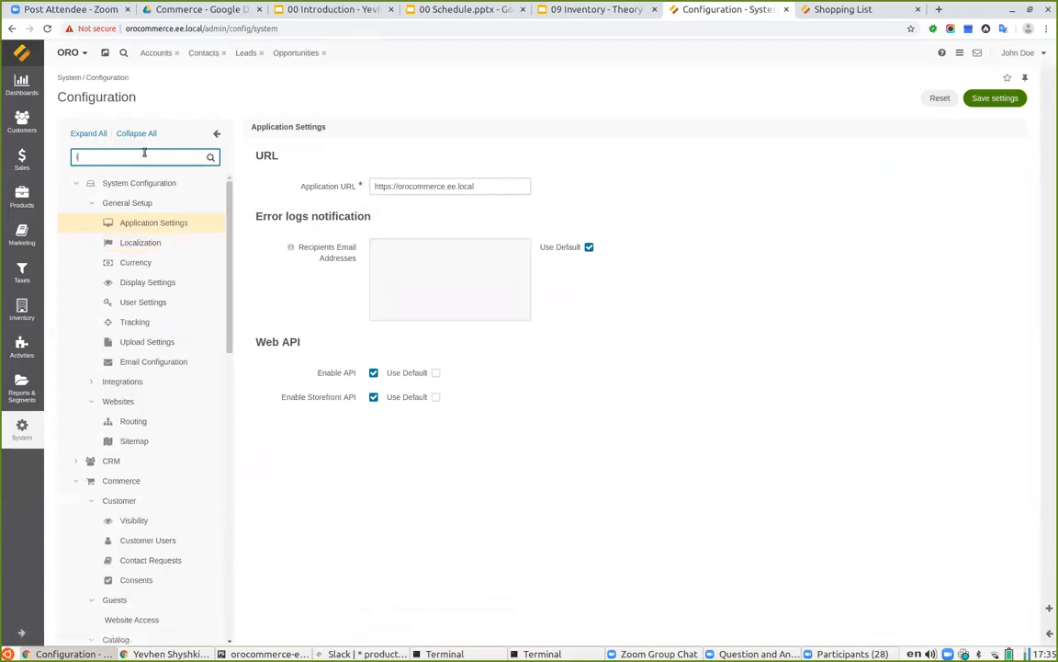
pyautogui.click(151, 244)
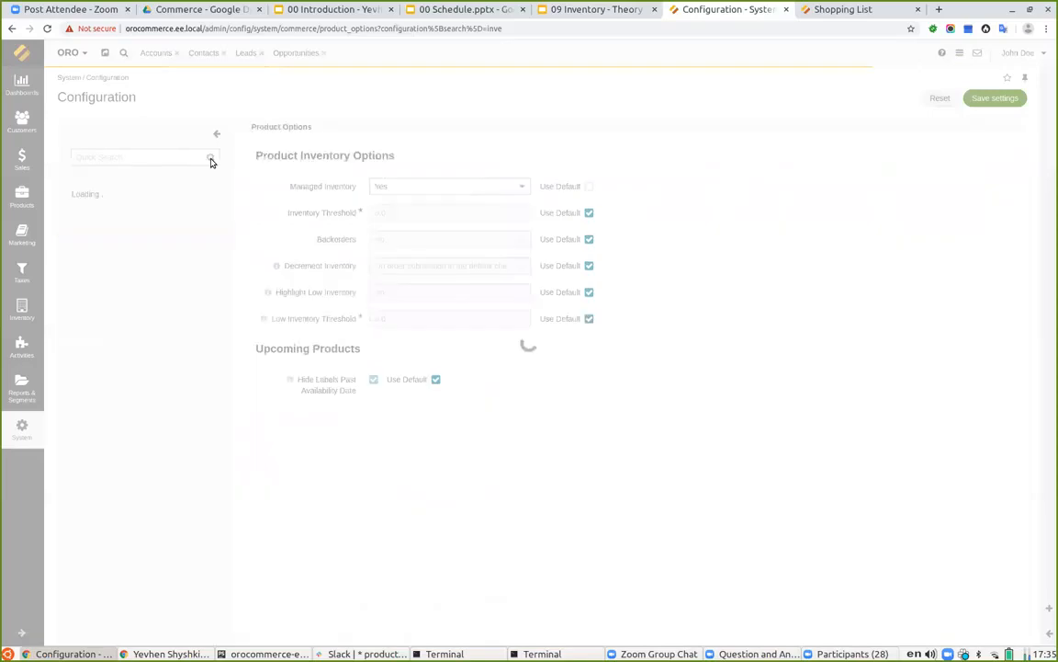
# Clear the settings search and open the system-level inventory Limitations with the minimum and maximum quantity to order.
pyautogui.click(213, 158)
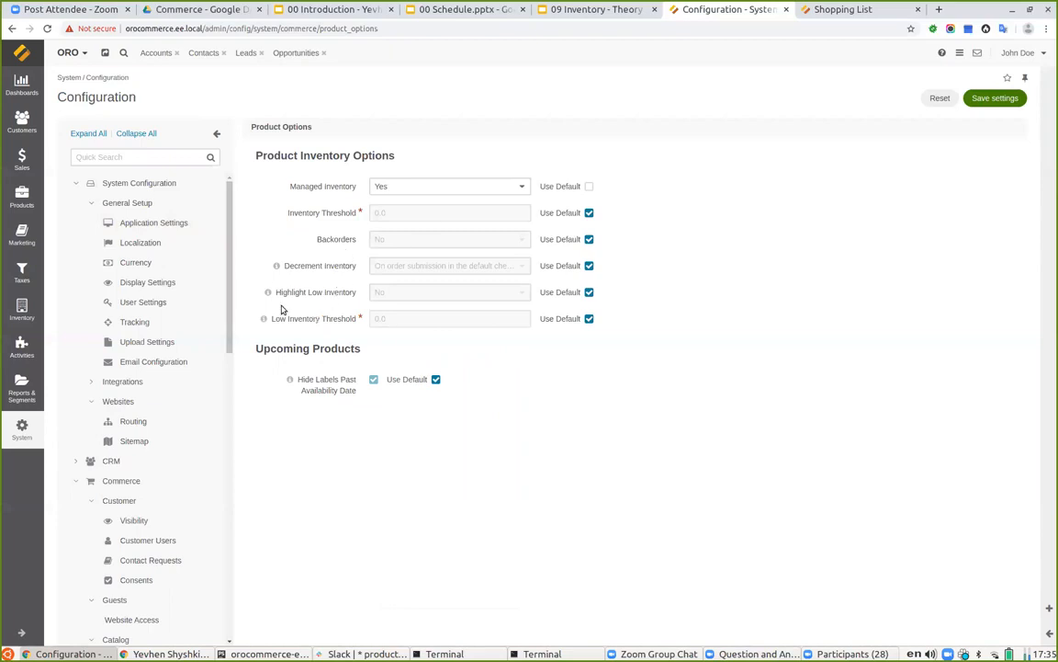
pyautogui.scroll(-7, 160, 305)
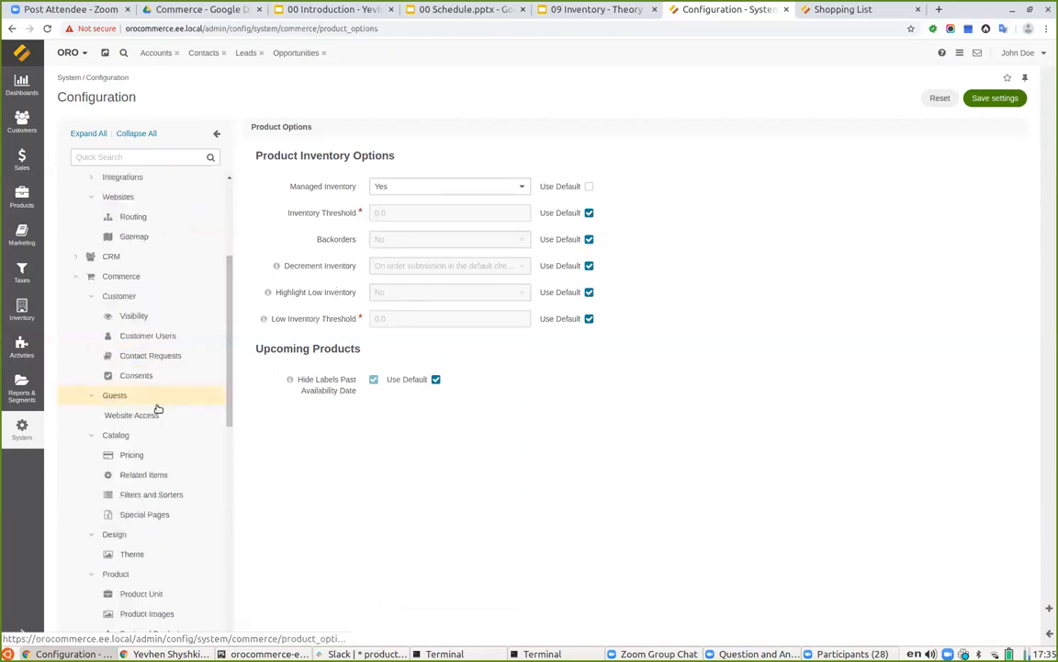
pyautogui.click(137, 383)
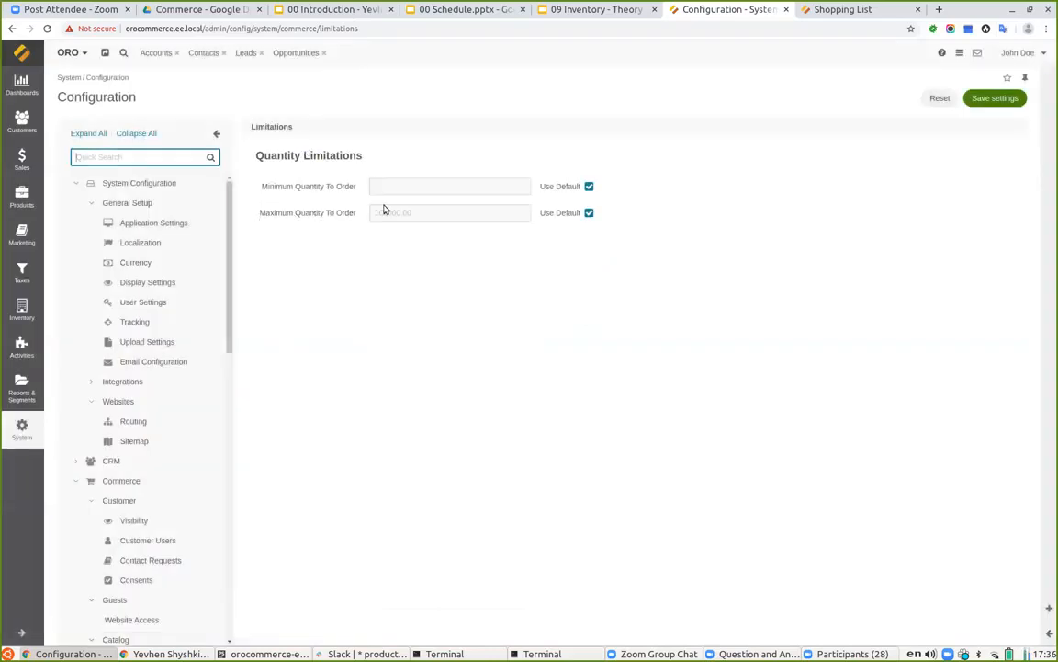
# Switch to the "09 Inventory - Theory" presentation, present the Warehouses (EE only) slide full screen and leave the slideshow.
pyautogui.click(576, 13)
pyautogui.scroll(-2, 82, 505)
pyautogui.click(78, 504)
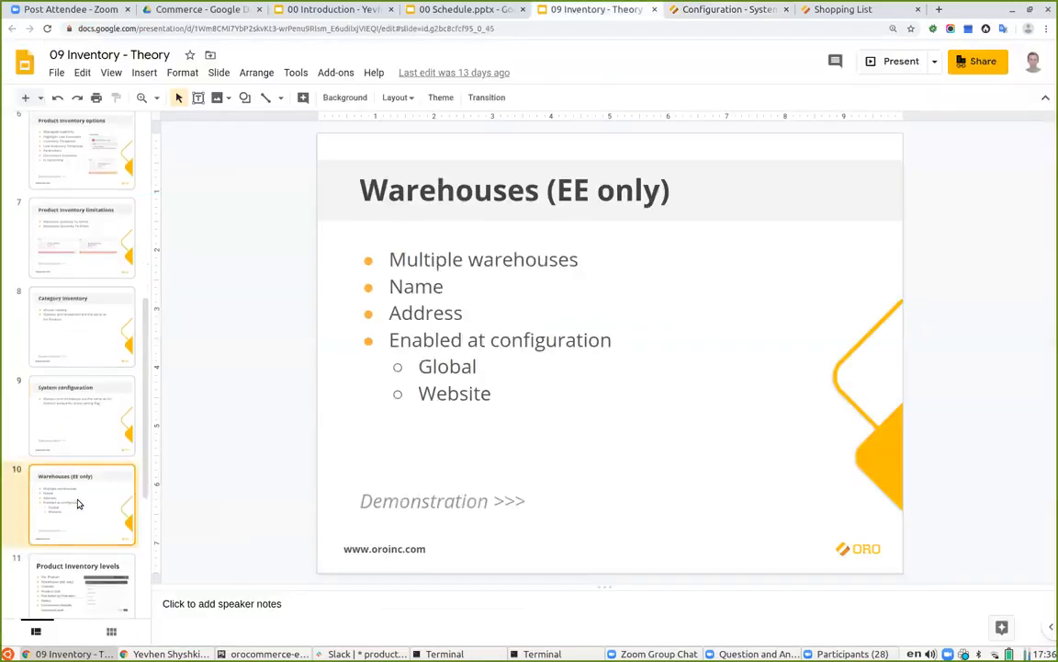
pyautogui.click(878, 63)
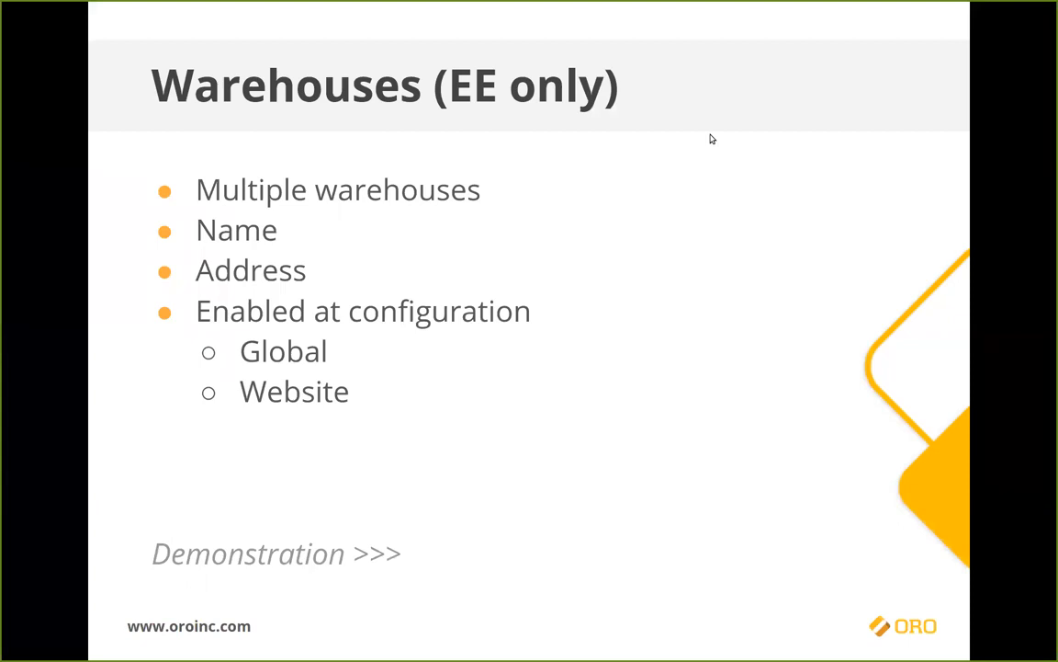
pyautogui.press('Escape')
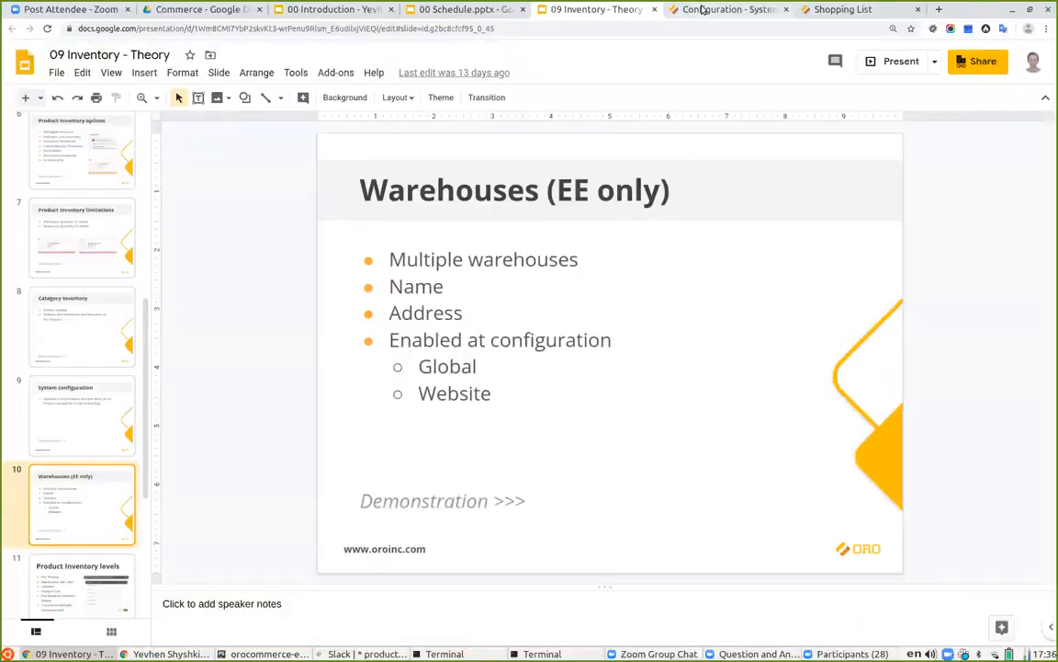
# Switch to the OroCommerce back-office and open Additional Warehouse from the warehouse list for editing.
pyautogui.click(702, 9)
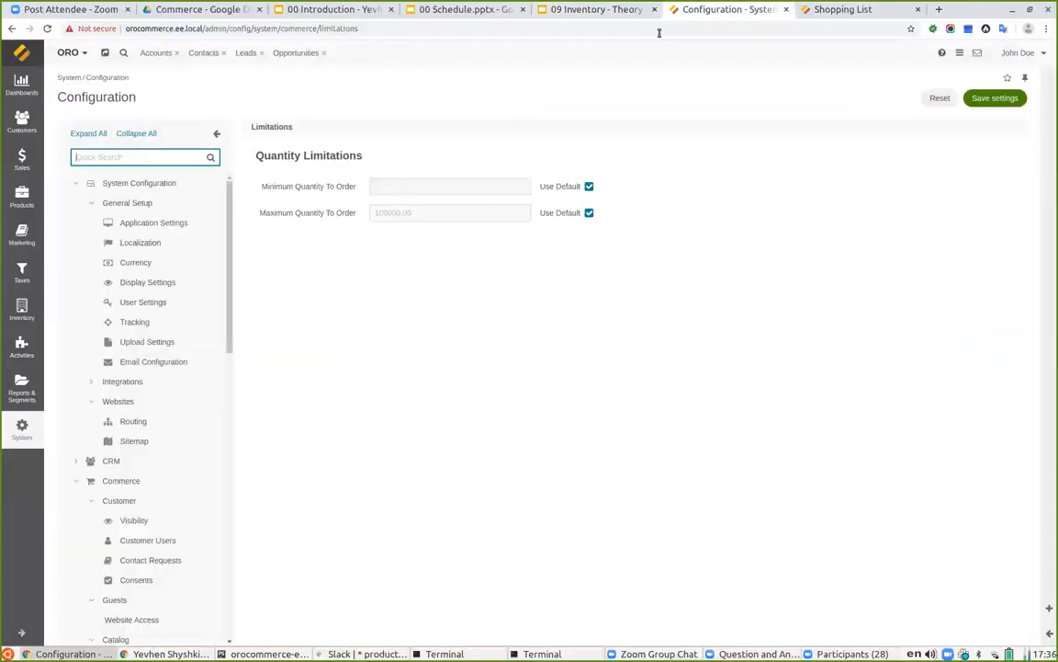
pyautogui.click(23, 310)
pyautogui.click(92, 130)
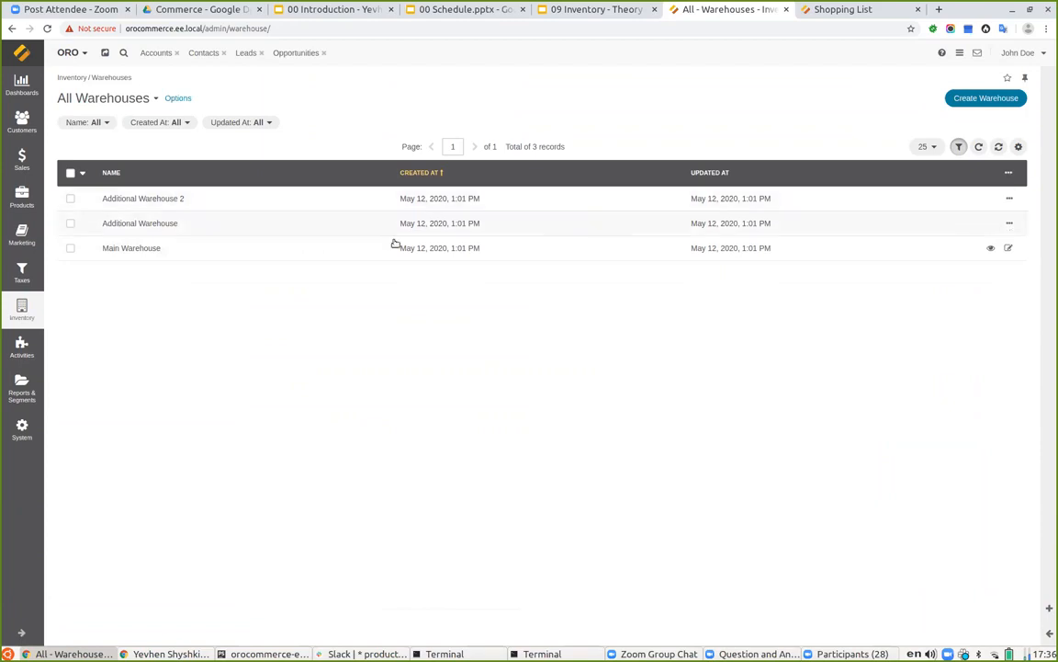
pyautogui.click(256, 224)
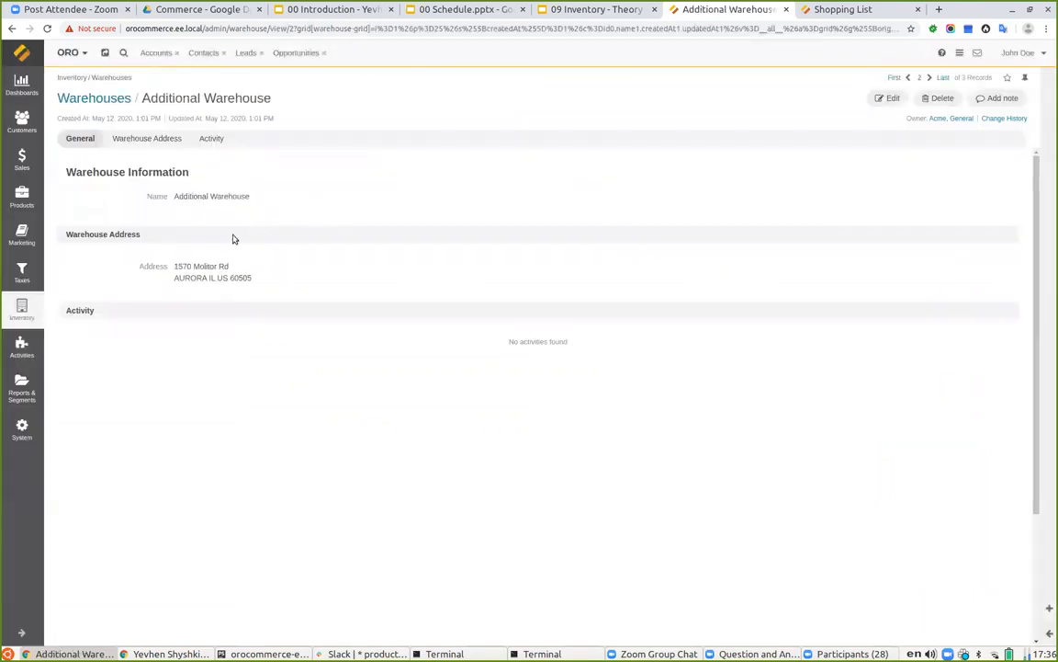
pyautogui.click(889, 100)
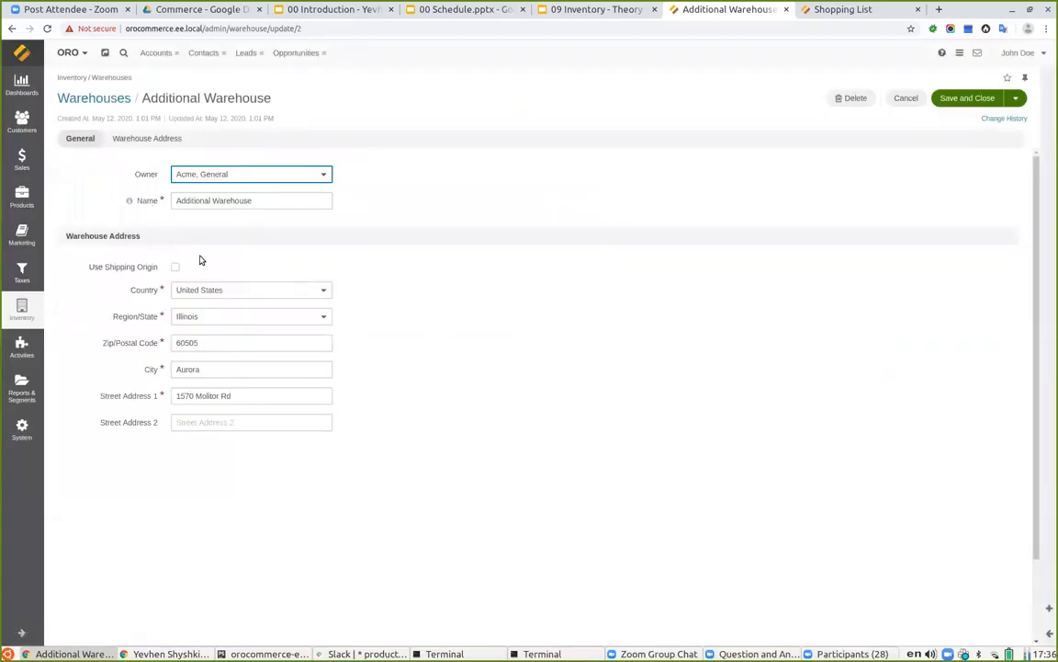
# Toggle Use Shipping Origin on and off for Additional Warehouse's address, and return to the warehouse list without saving.
pyautogui.click(175, 267)
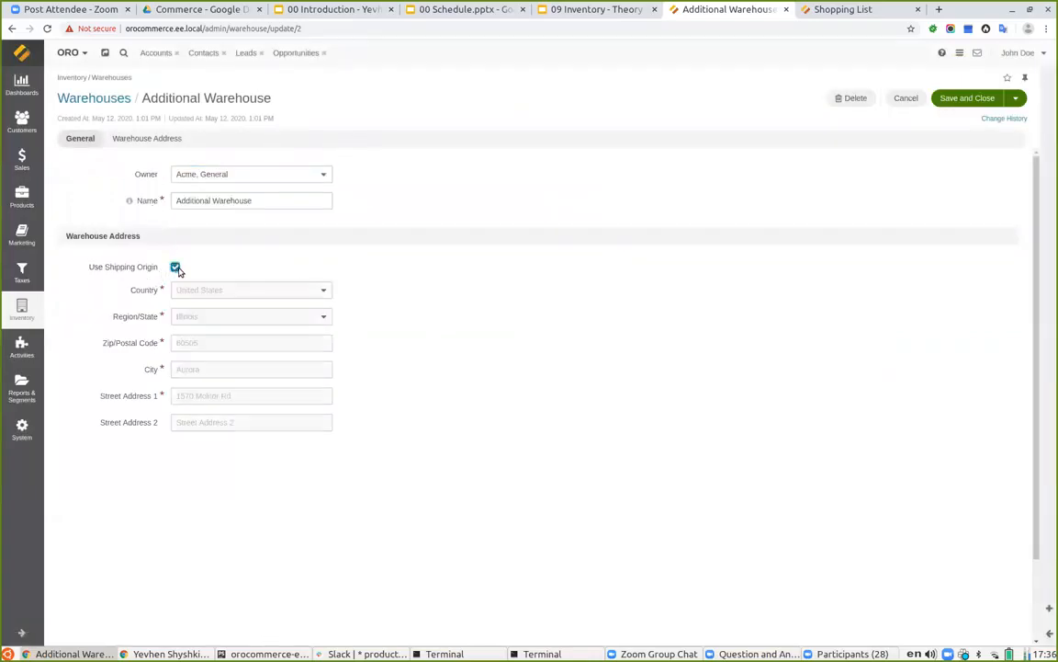
pyautogui.click(174, 268)
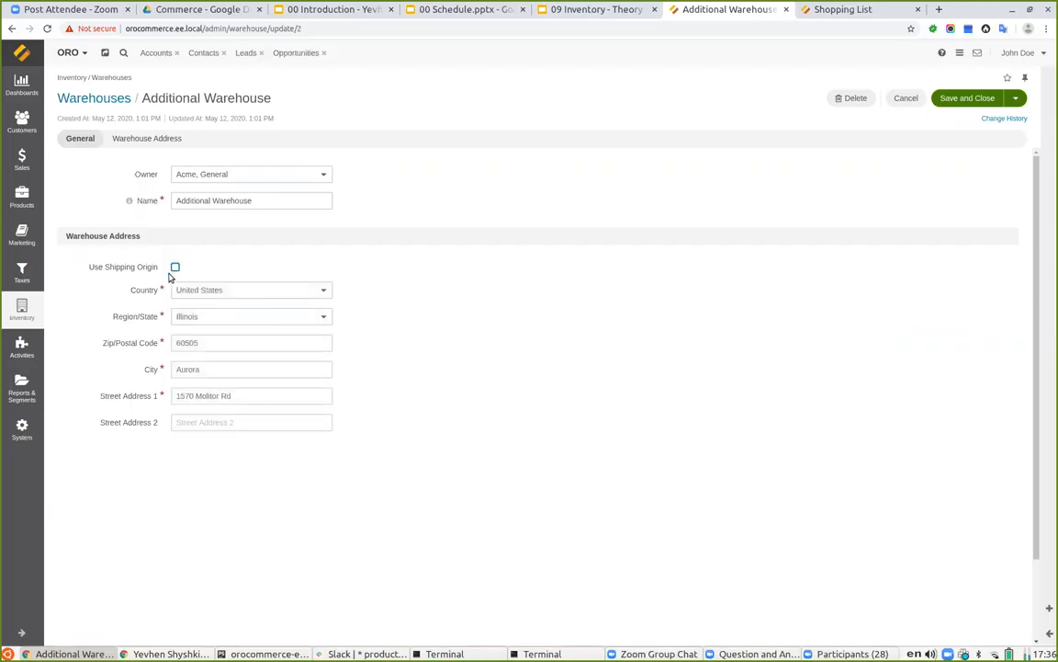
pyautogui.click(176, 268)
pyautogui.click(175, 267)
pyautogui.click(67, 98)
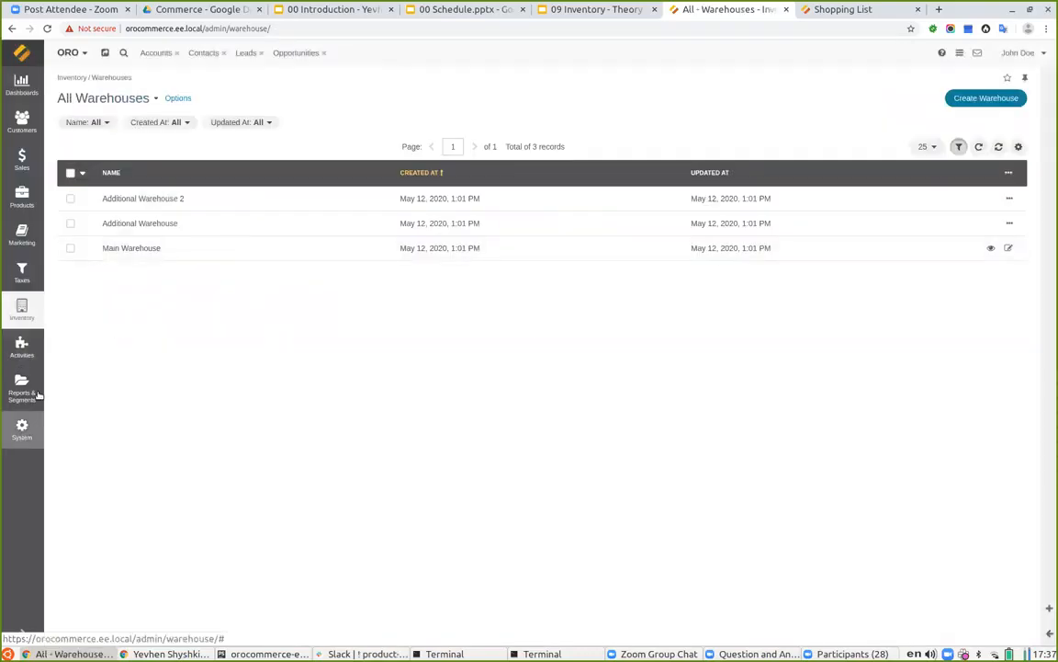
# Open the Warehouses settings in the system configuration by searching for "ware".
pyautogui.click(21, 428)
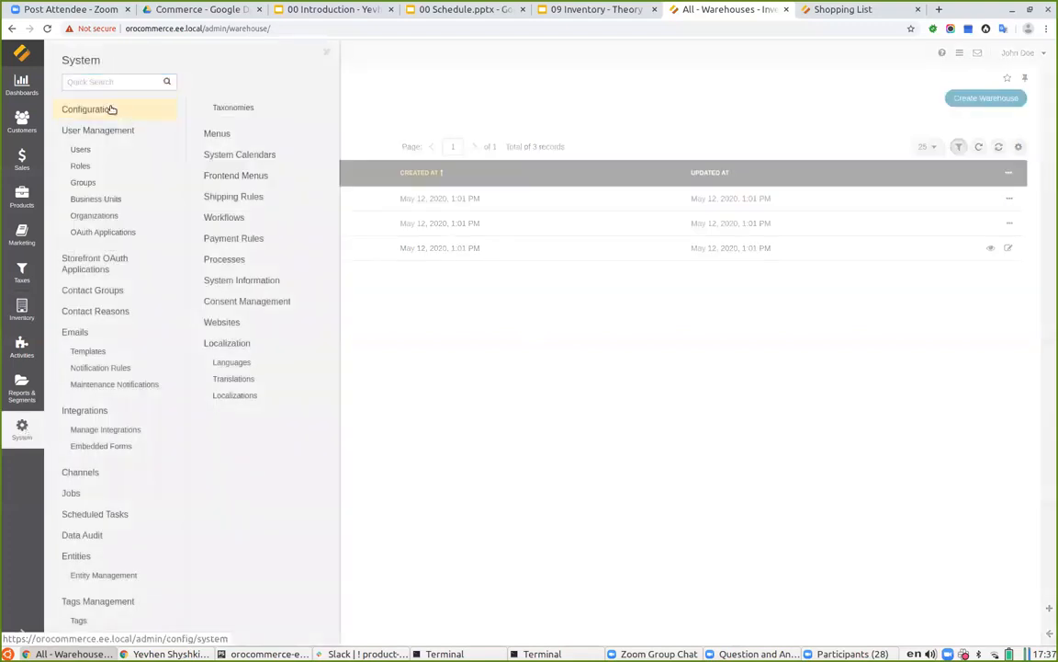
pyautogui.click(112, 110)
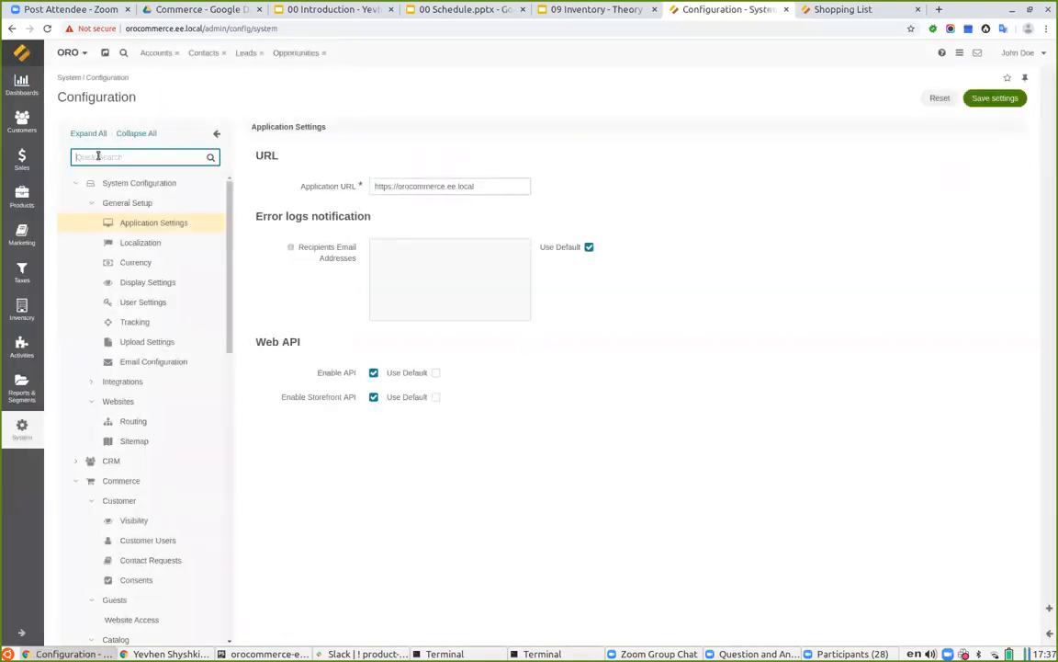
pyautogui.write('ware')
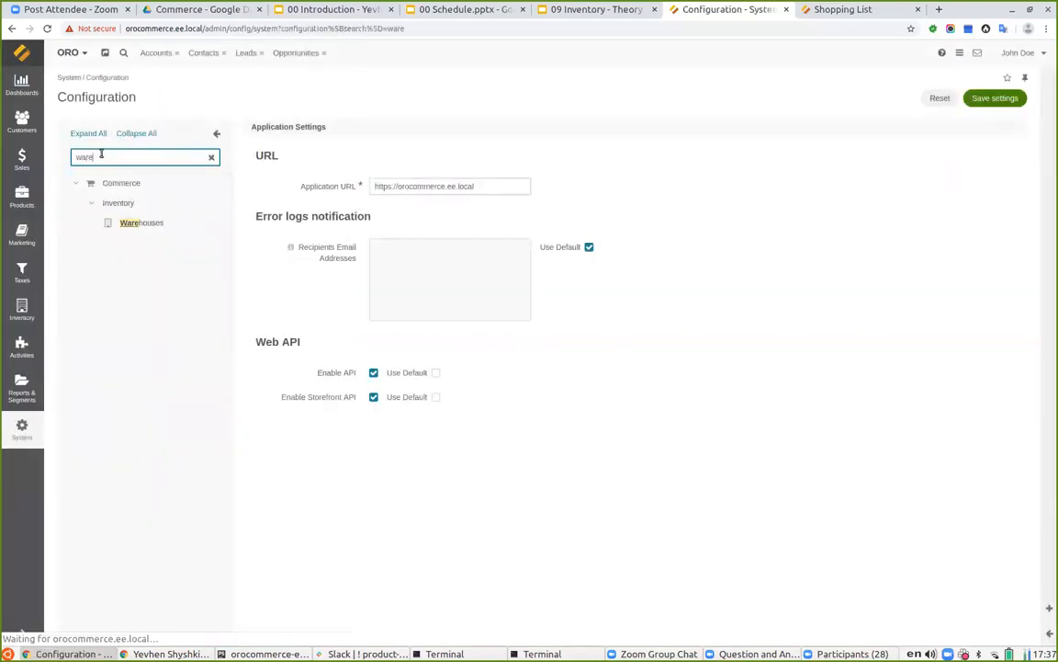
pyautogui.click(147, 223)
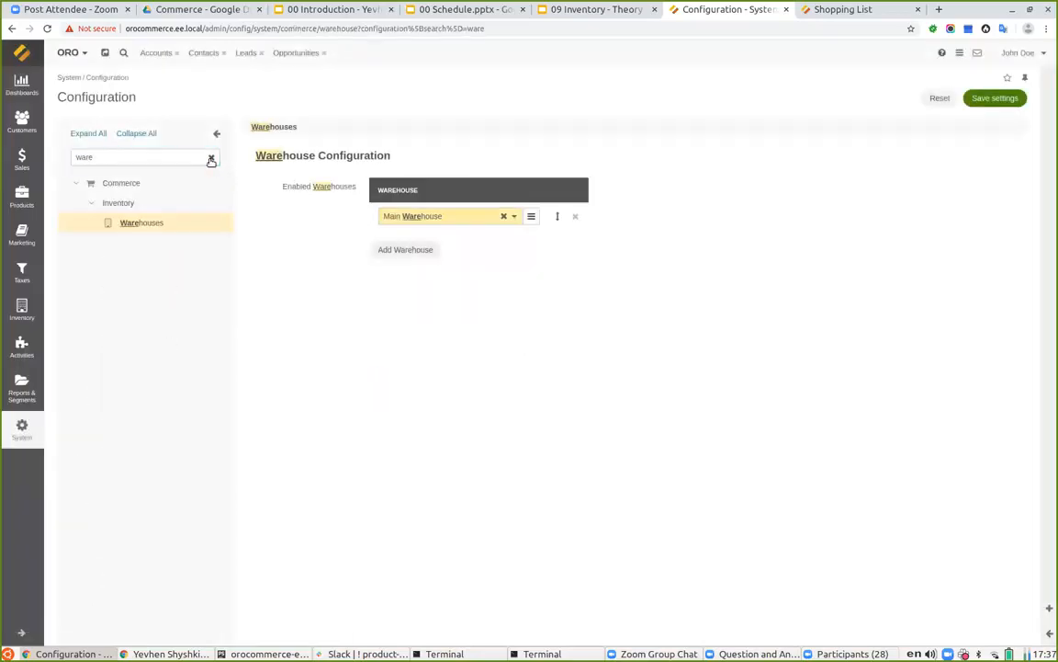
# Add two empty rows to the enabled warehouses and move one of them above Main Warehouse.
pyautogui.click(409, 250)
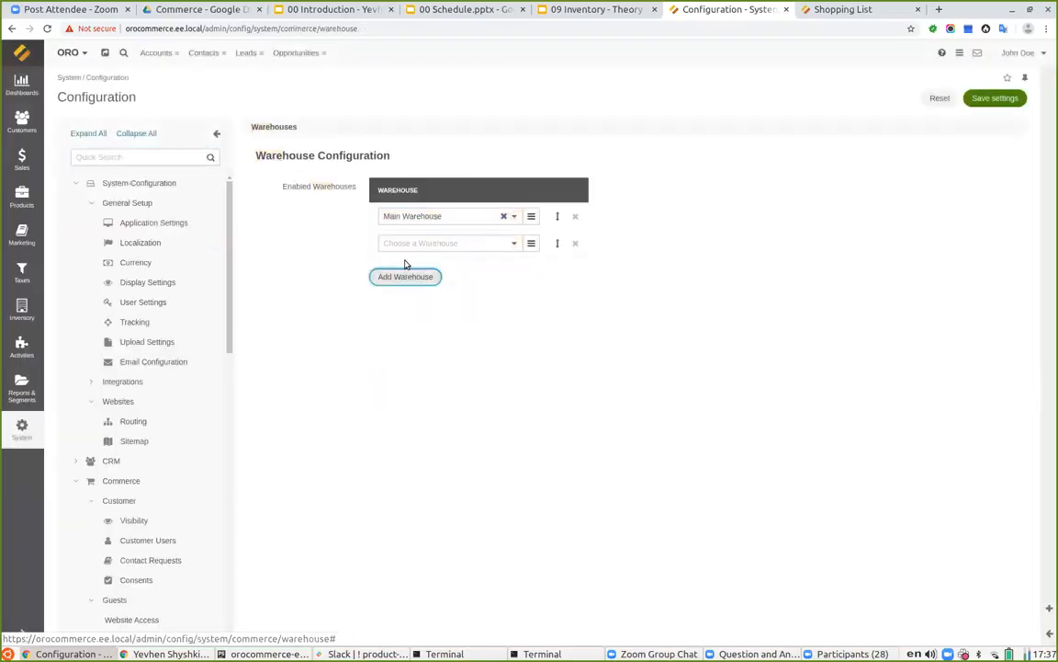
pyautogui.click(421, 275)
pyautogui.click(441, 242)
pyautogui.click(571, 397)
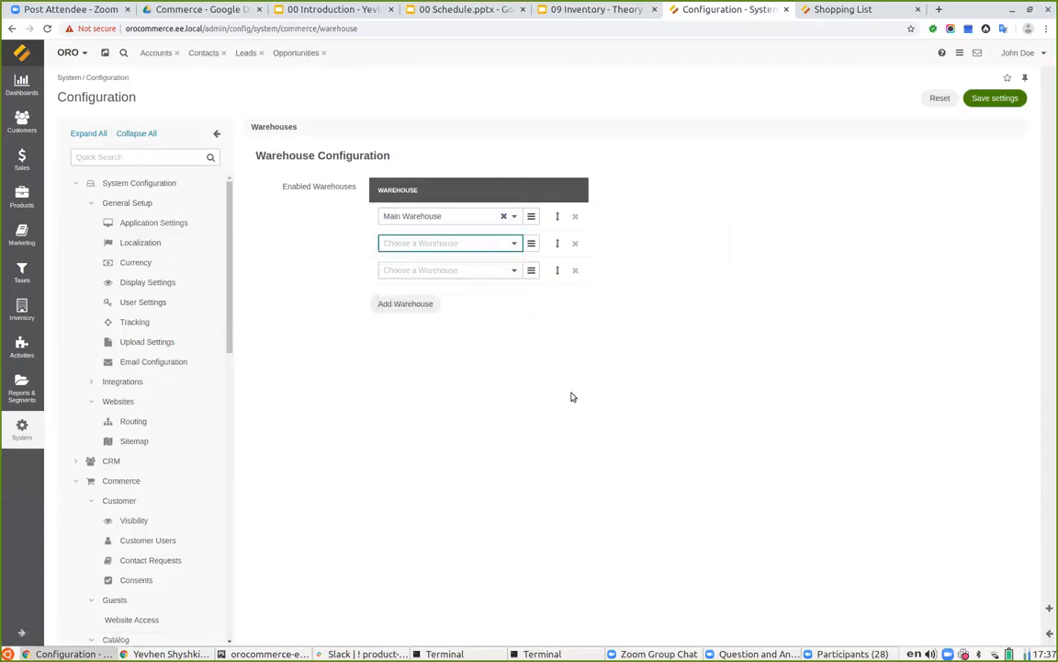
pyautogui.moveTo(557, 242); pyautogui.dragTo(558, 214)
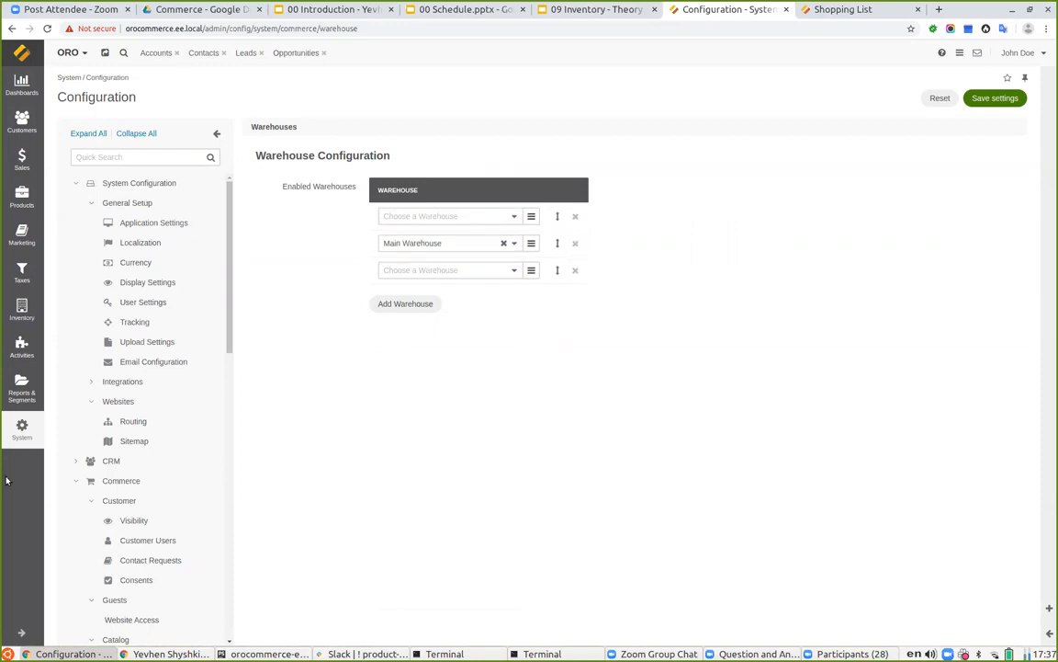
# Discard the unsaved warehouse changes and open the Warehouses settings in the Default website's configuration by searching for "ware".
pyautogui.click(21, 427)
pyautogui.click(223, 322)
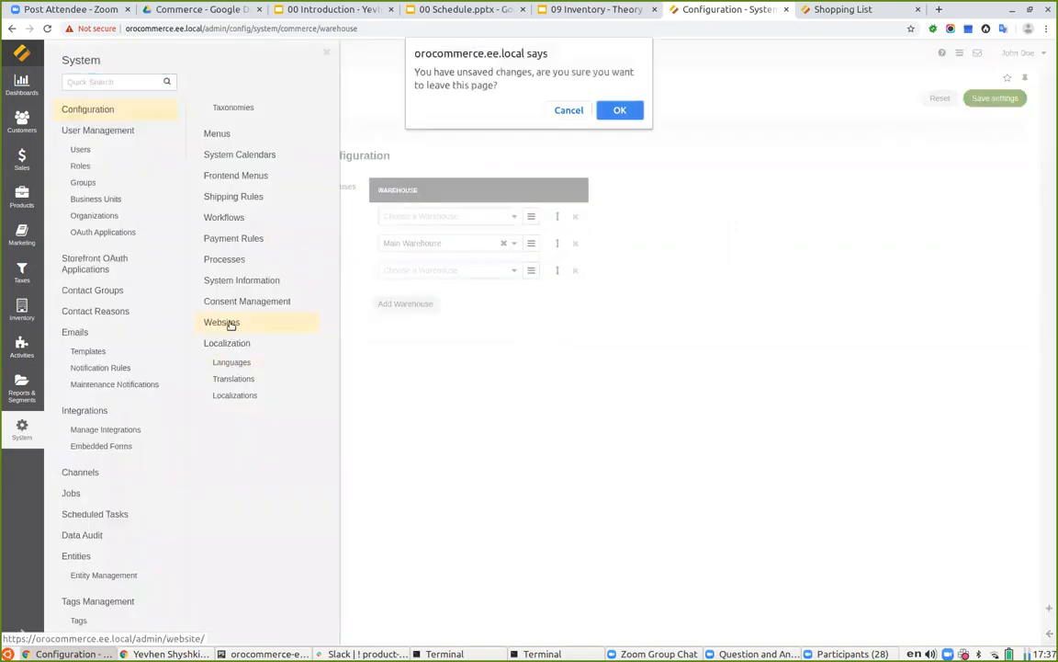
pyautogui.click(620, 110)
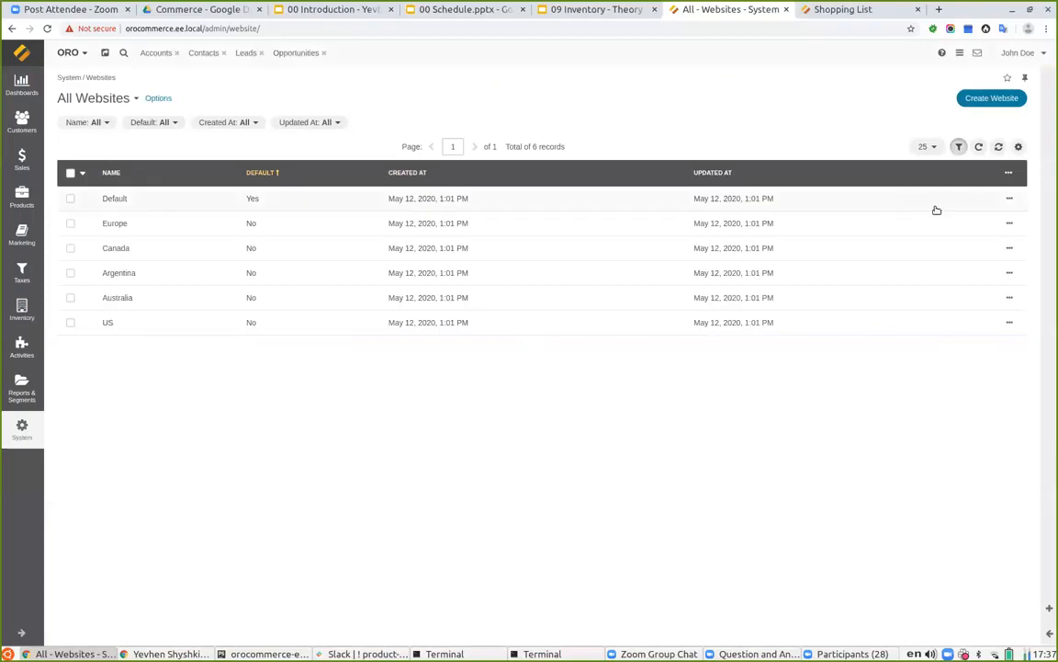
pyautogui.click(1011, 200)
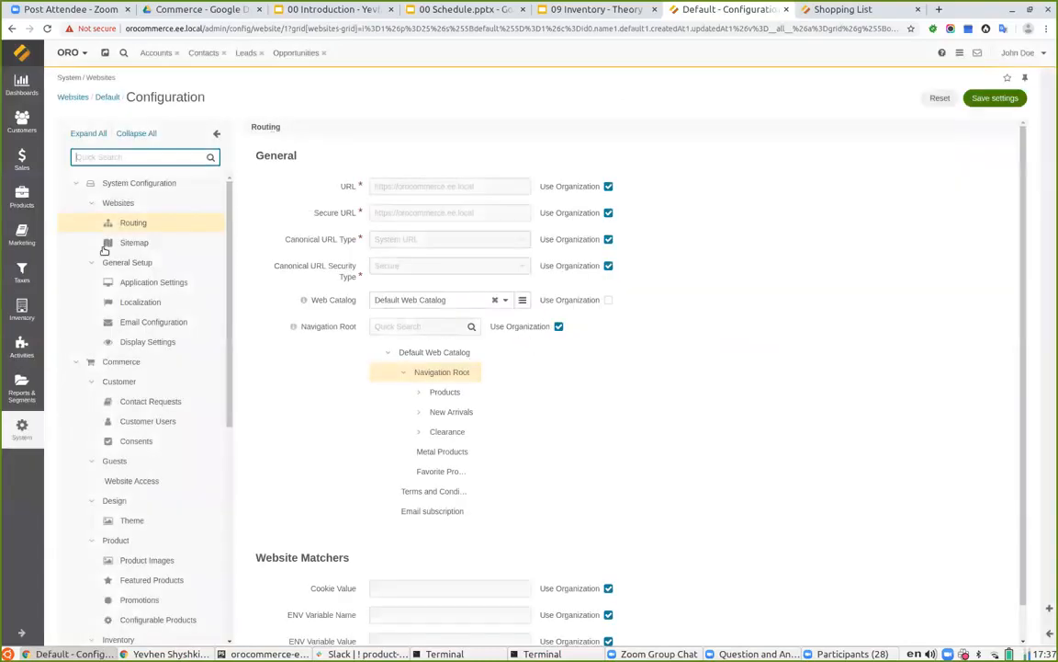
pyautogui.write('ware')
pyautogui.click(142, 222)
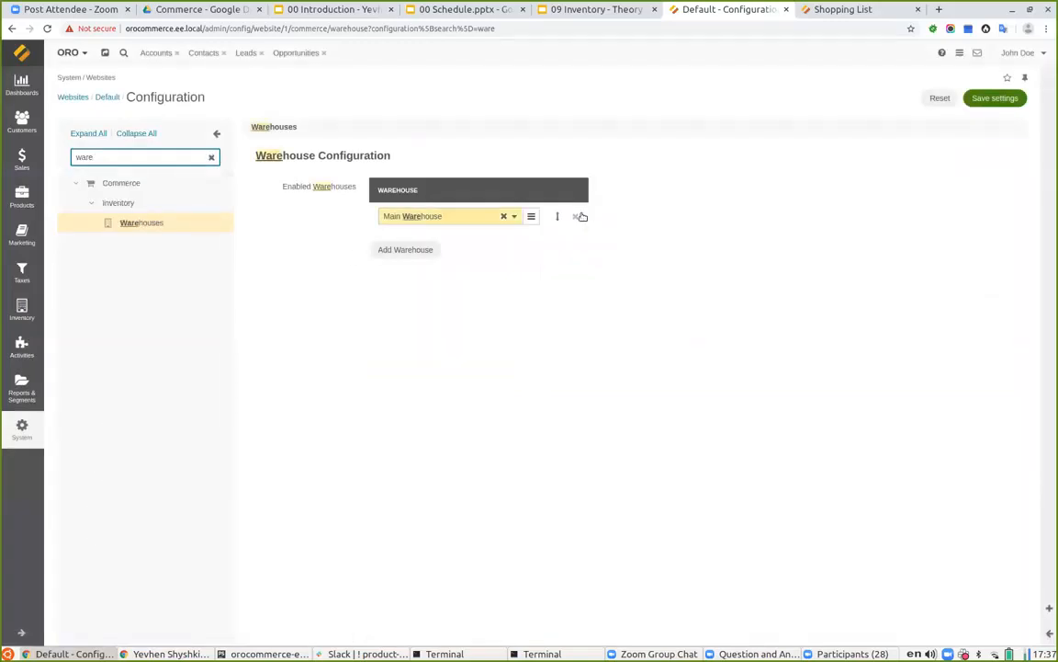
# Search the Default website's configuration for "inve", open the inventory Allowed Statuses and clear the search.
pyautogui.moveTo(160, 158); pyautogui.dragTo(33, 134)
pyautogui.write('inve')
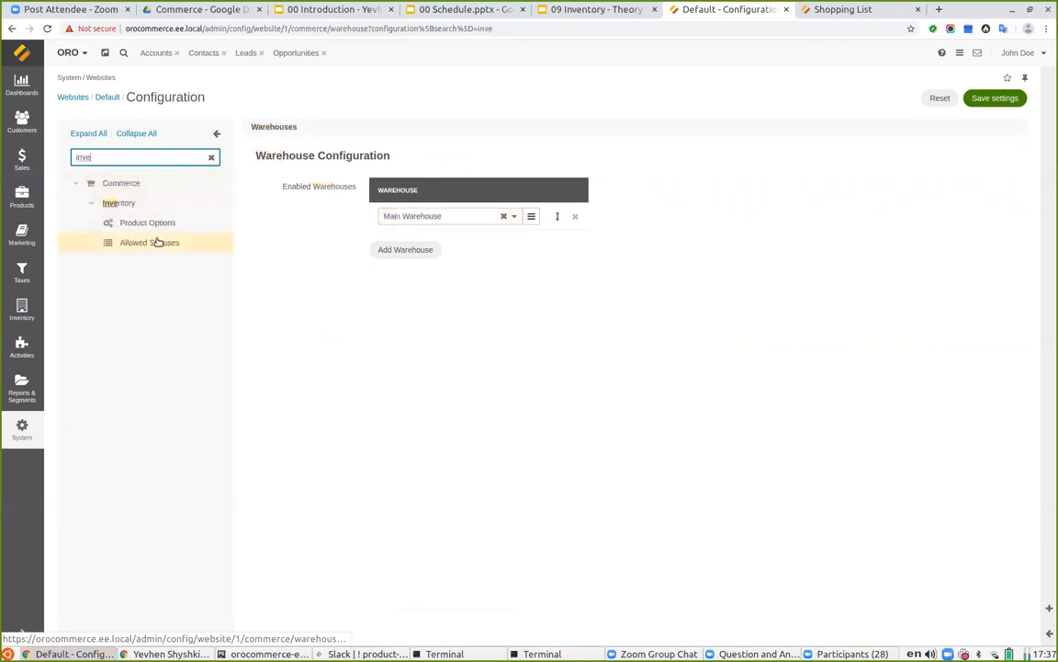
pyautogui.click(154, 242)
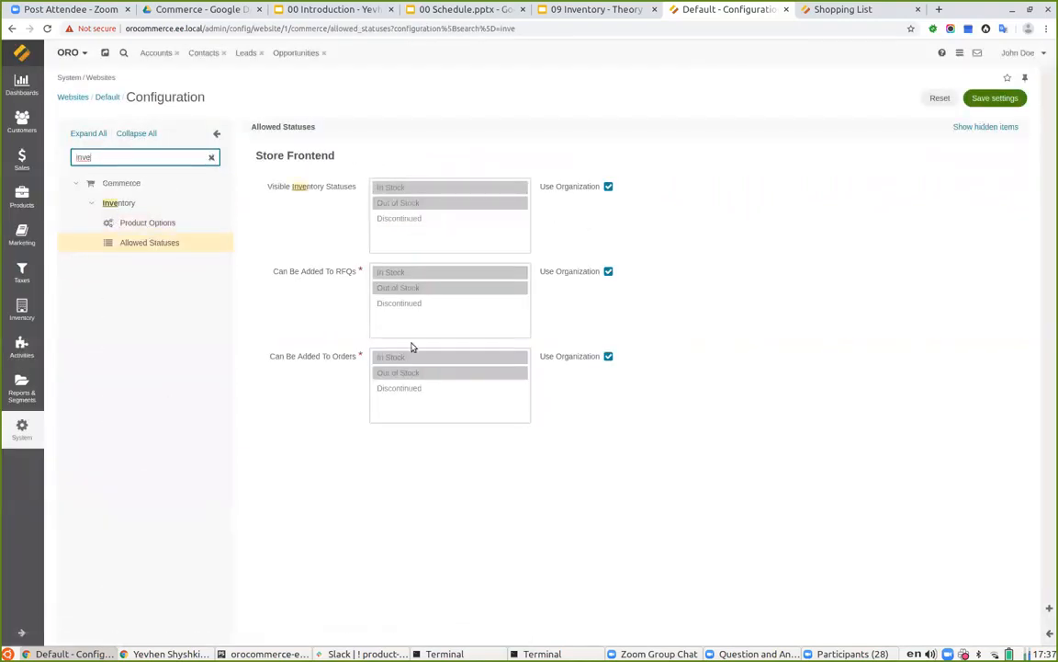
pyautogui.click(213, 158)
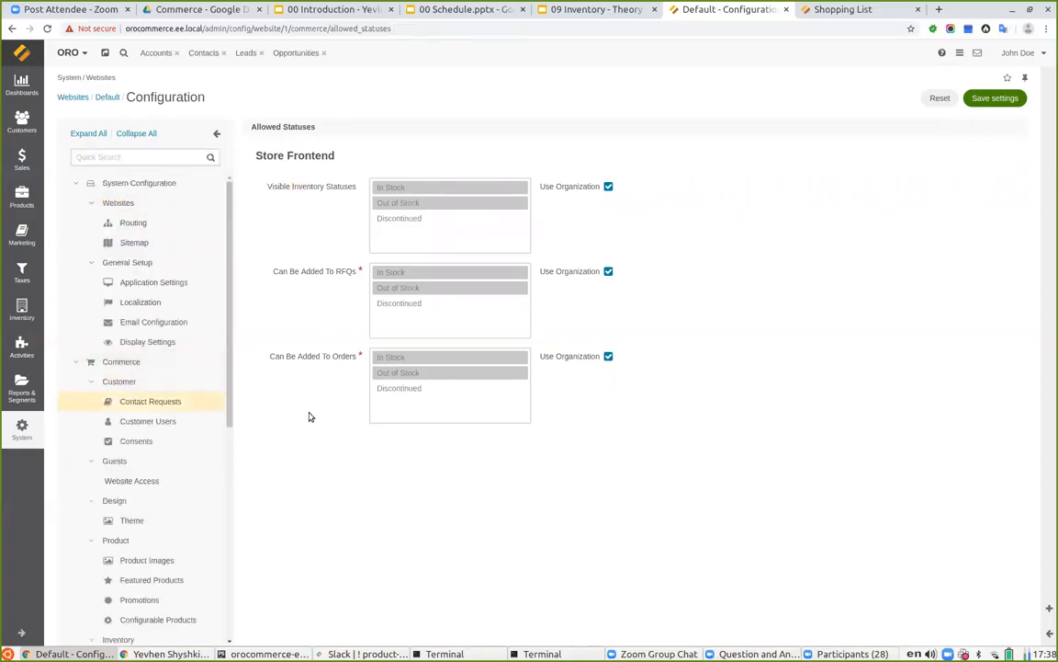
# View the Default website's inventory Limitations and its Product Options.
pyautogui.scroll(-5, 135, 394)
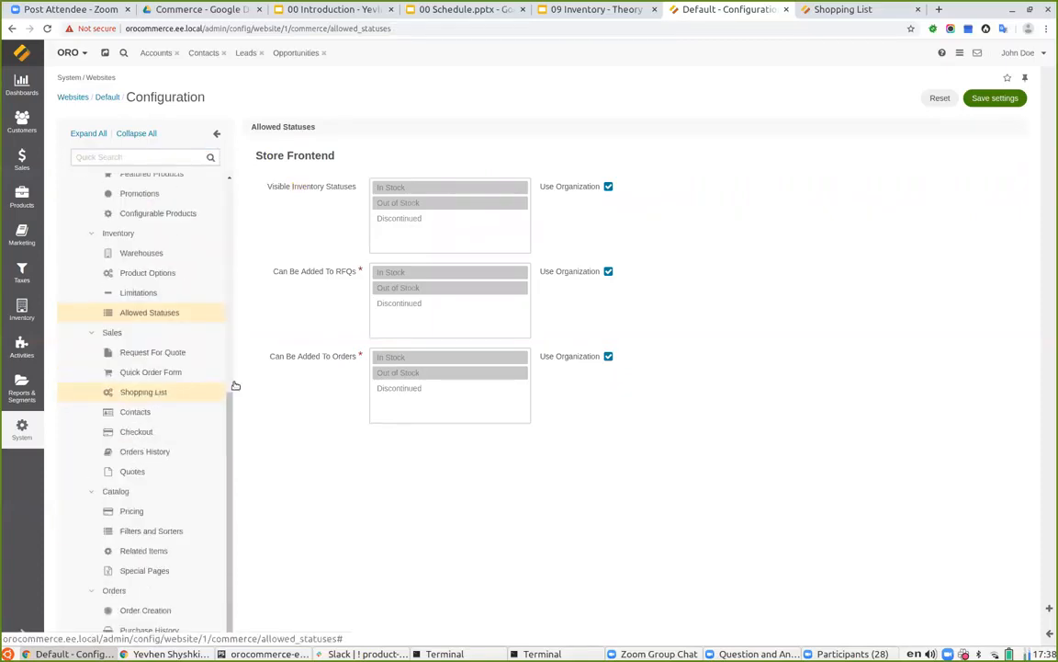
pyautogui.click(138, 292)
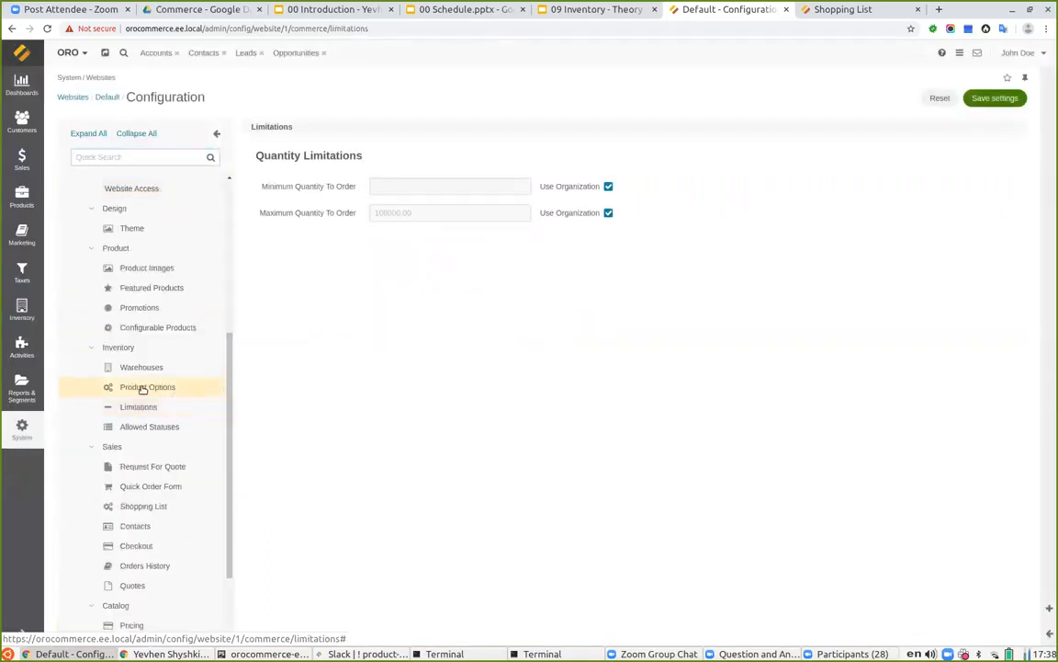
pyautogui.click(143, 387)
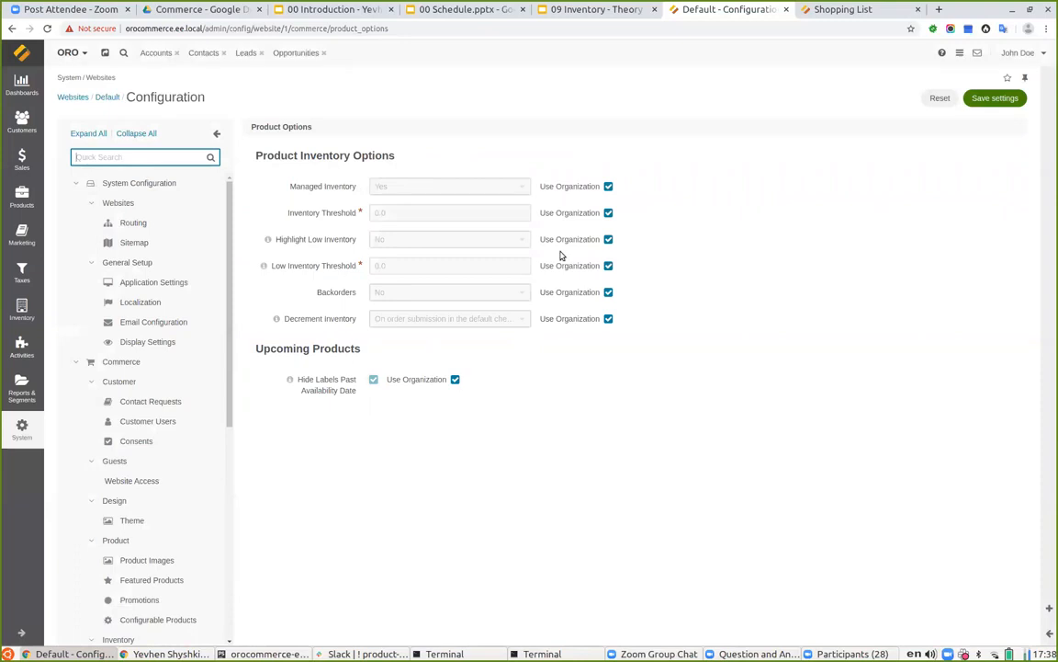
# Switch to the "09 Inventory - Theory" presentation and present the Product Inventory levels slide full screen.
pyautogui.click(569, 13)
pyautogui.scroll(-1, 49, 546)
pyautogui.click(49, 546)
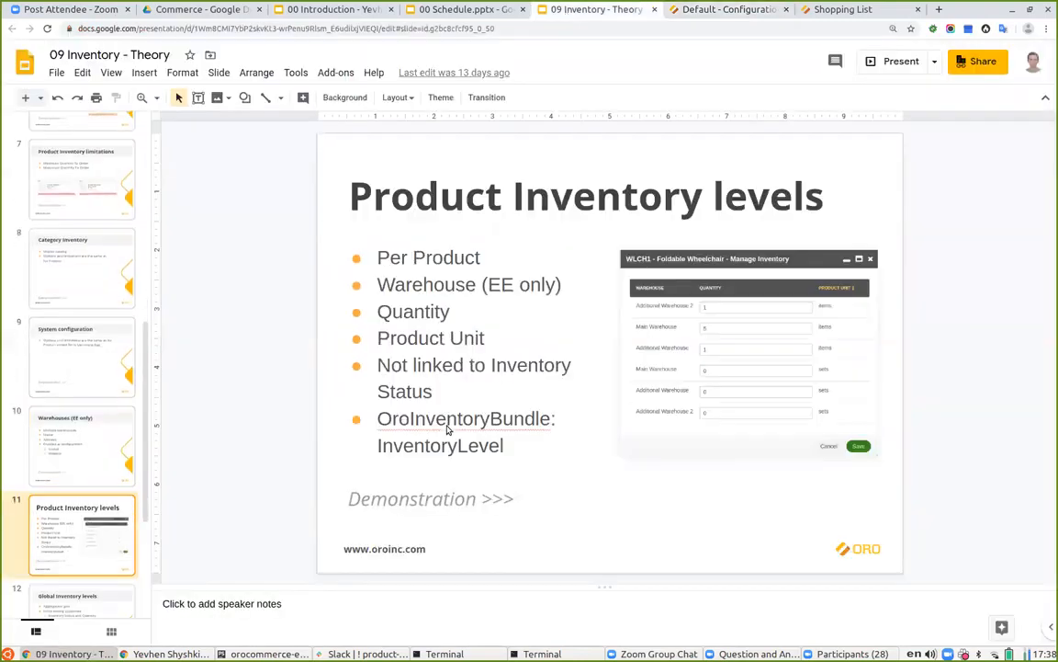
pyautogui.click(887, 63)
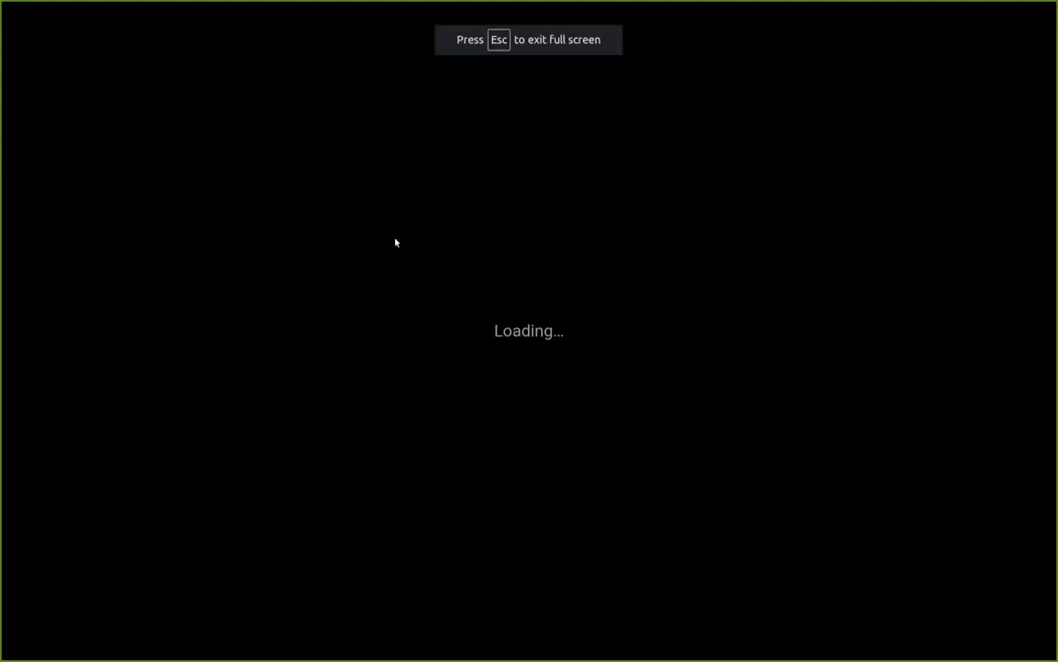